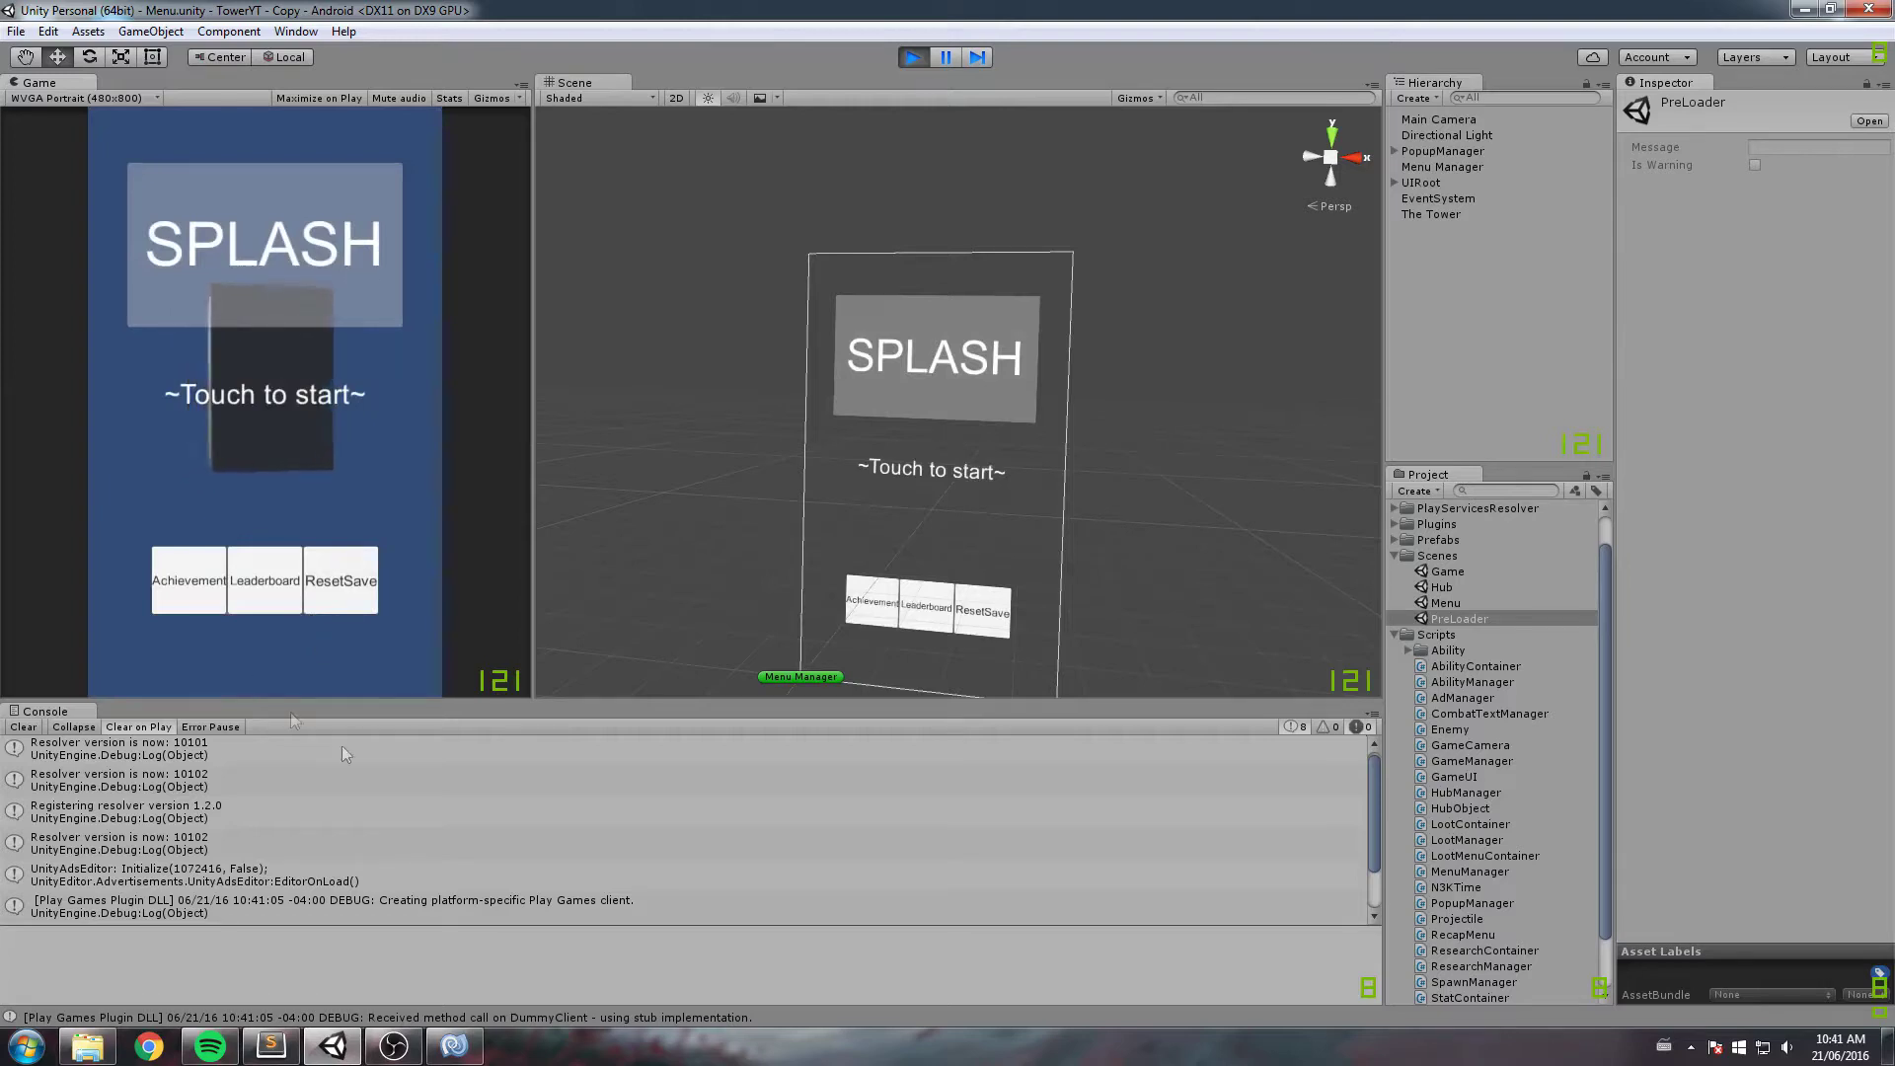
Step: Open the reset progress confirmation from ResetSave in the running game and cancel it
click(351, 605)
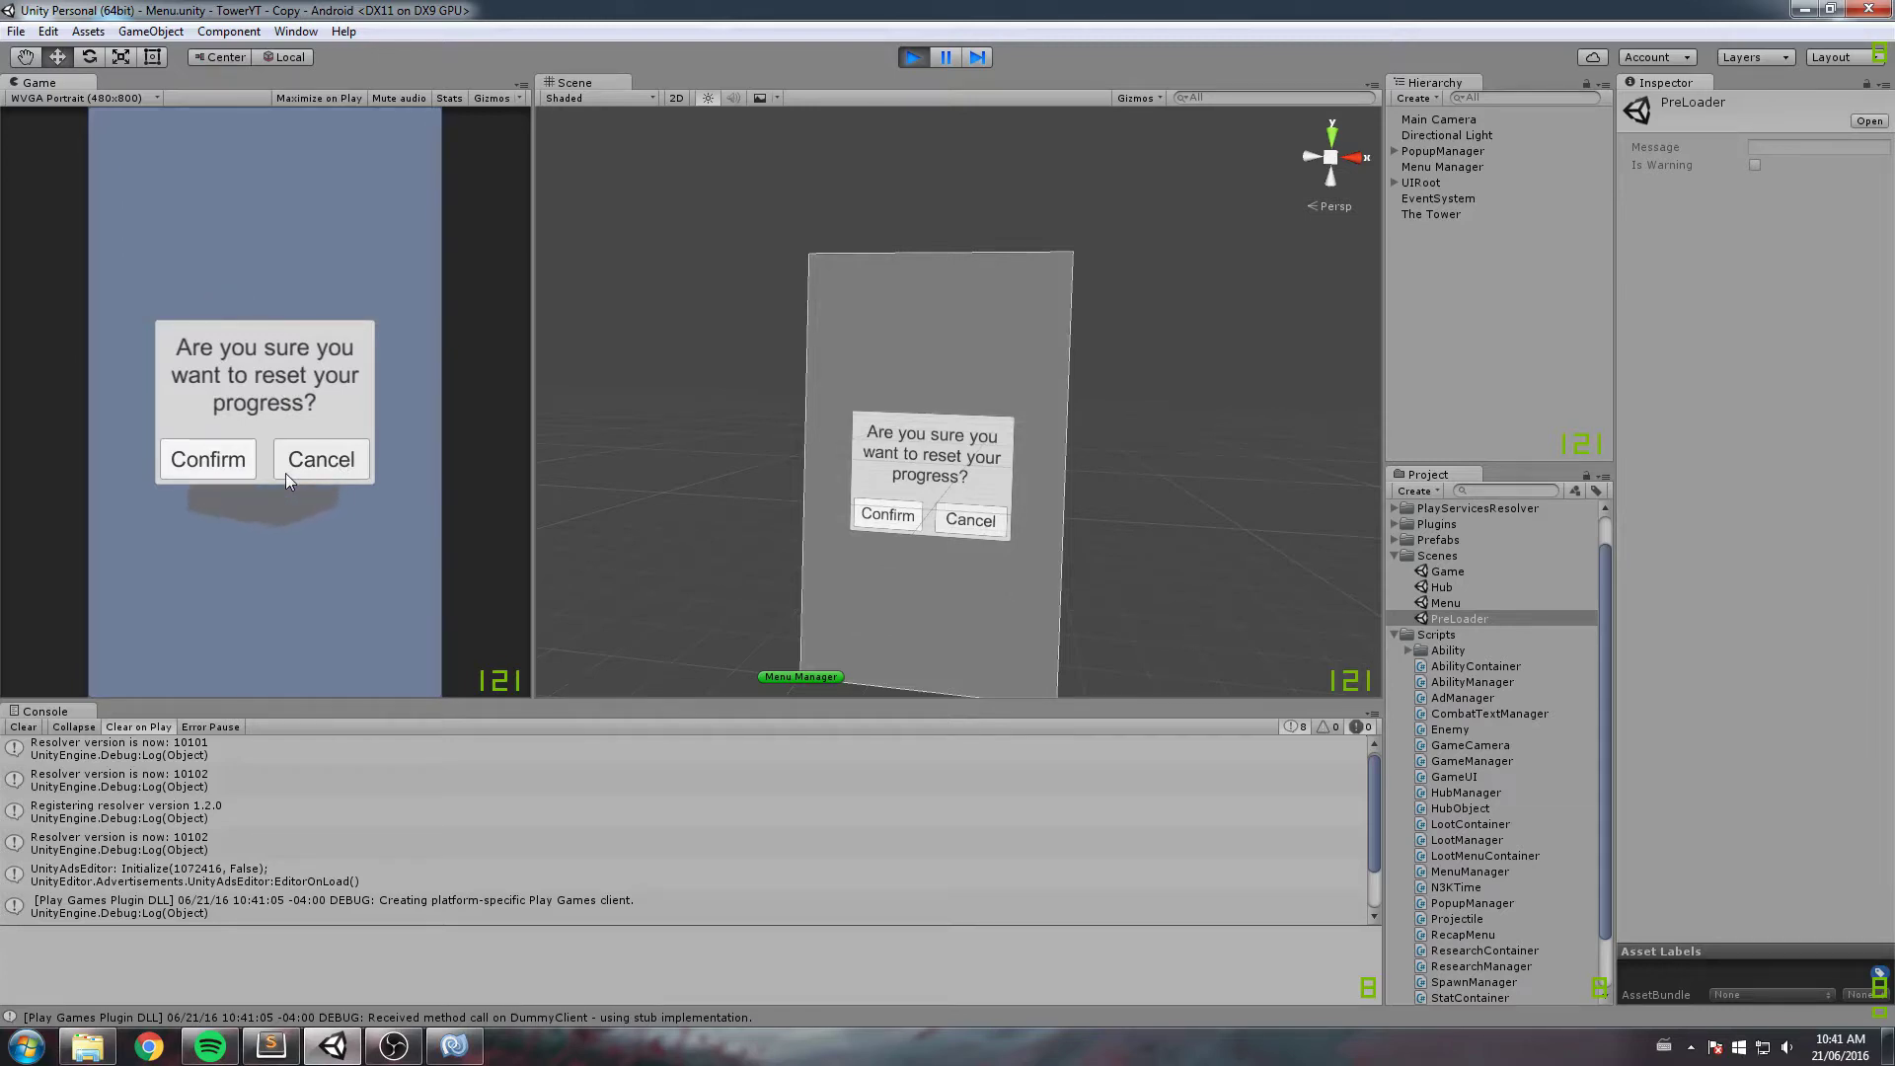
click(304, 472)
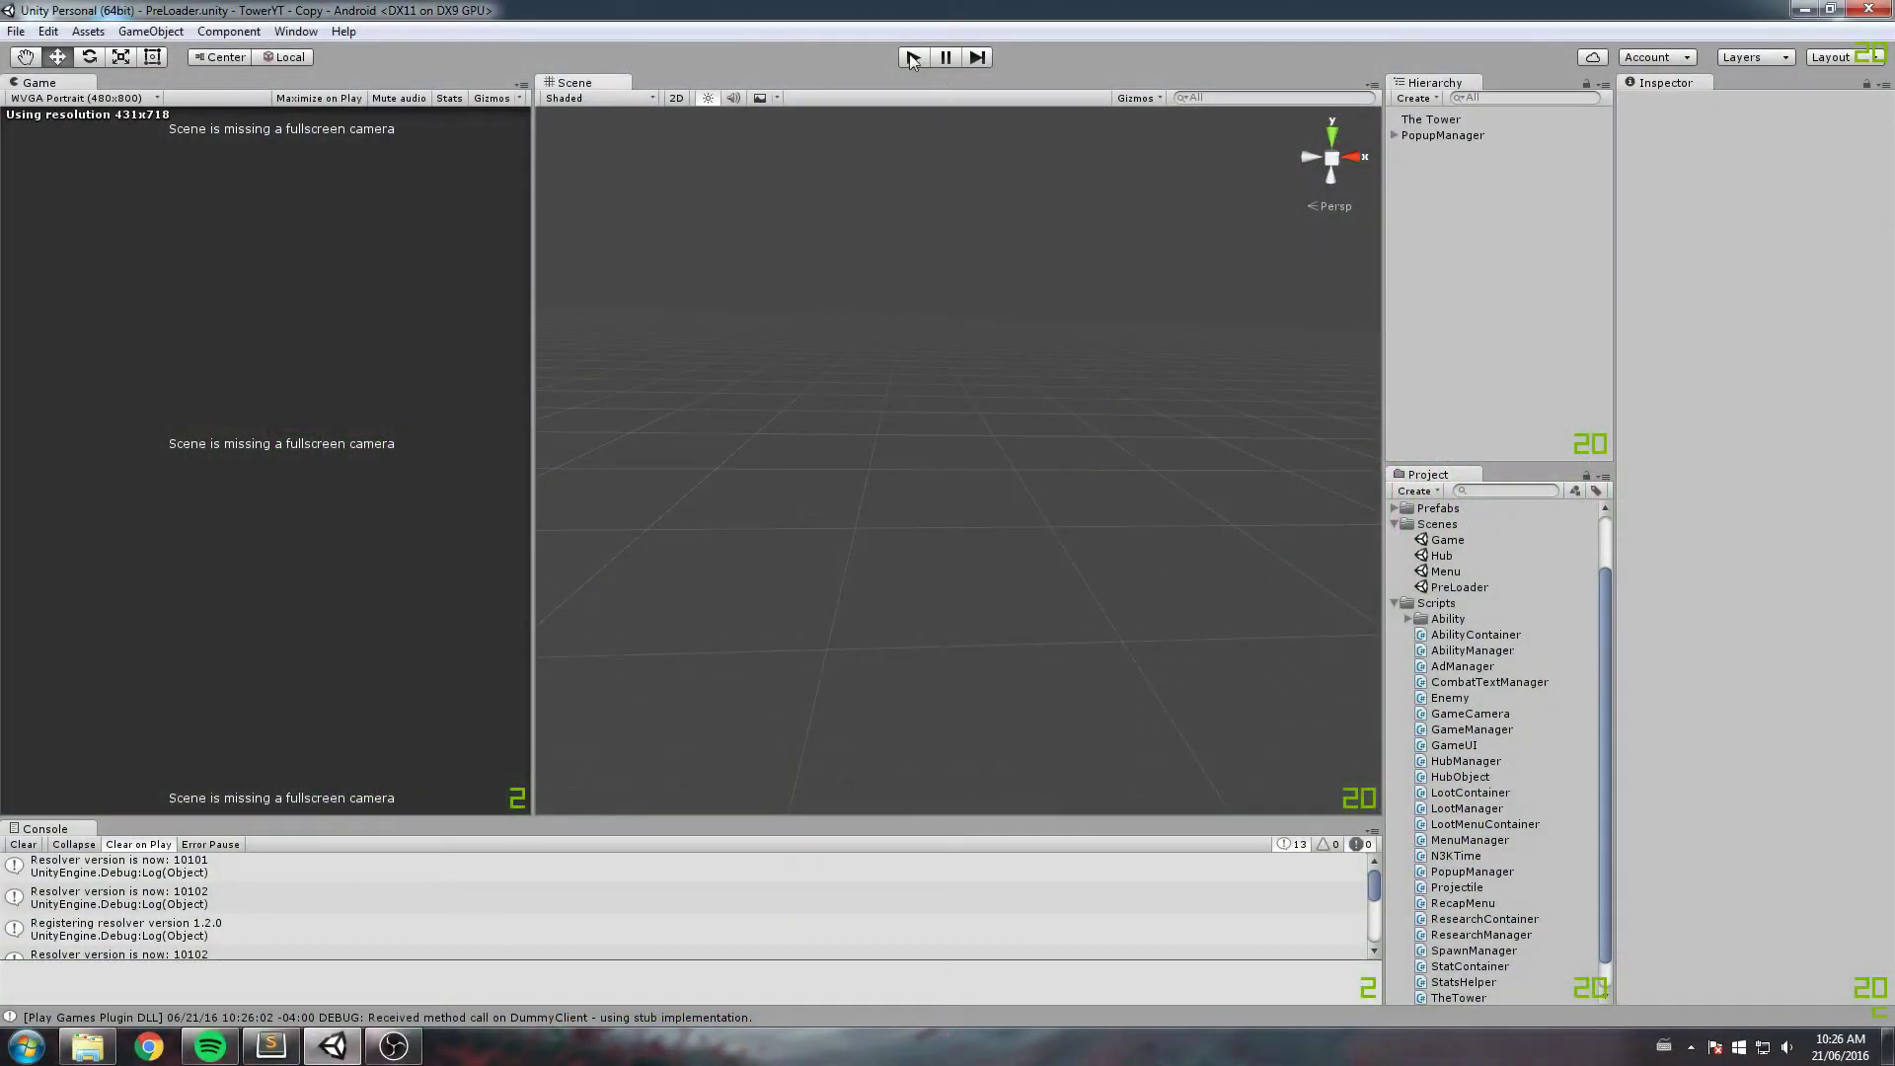
Step: Run the game to test the SwapSave and ResetSave menu buttons, dismiss the popup, and exit play mode
click(913, 56)
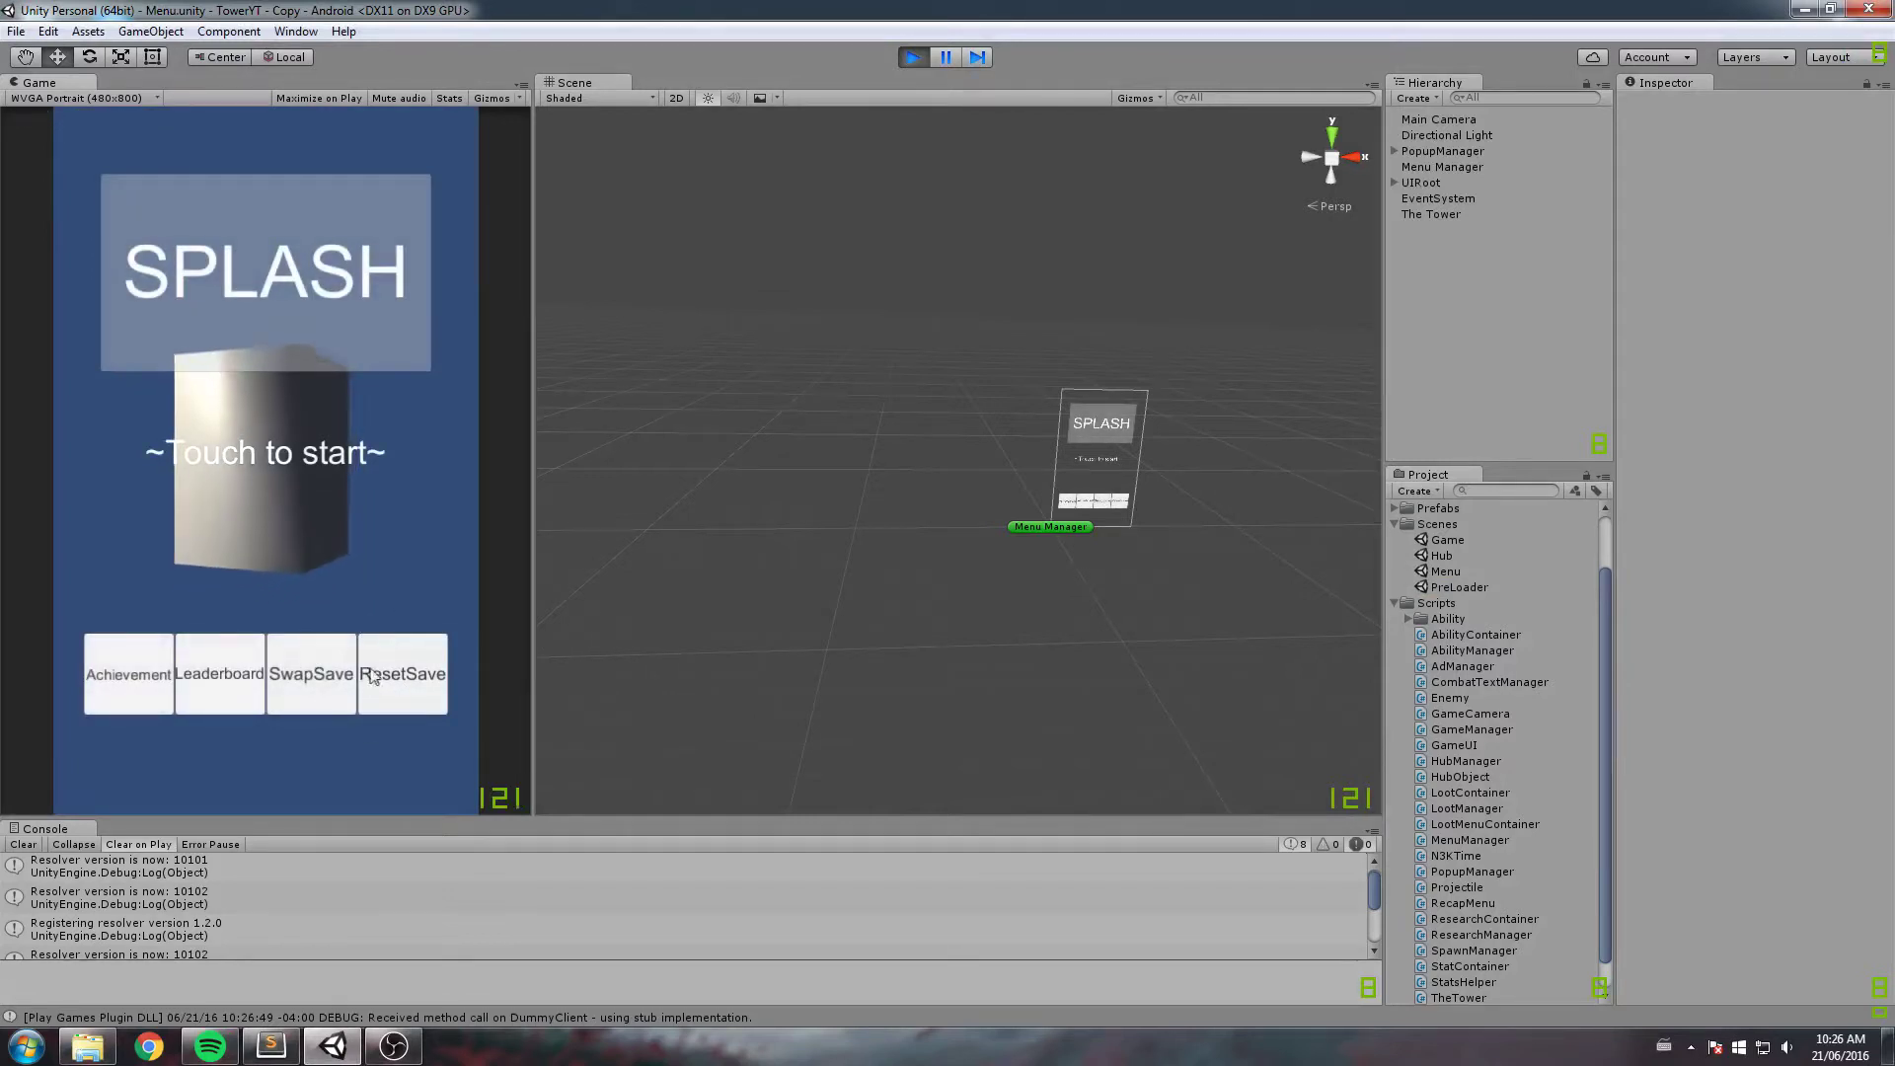
click(301, 681)
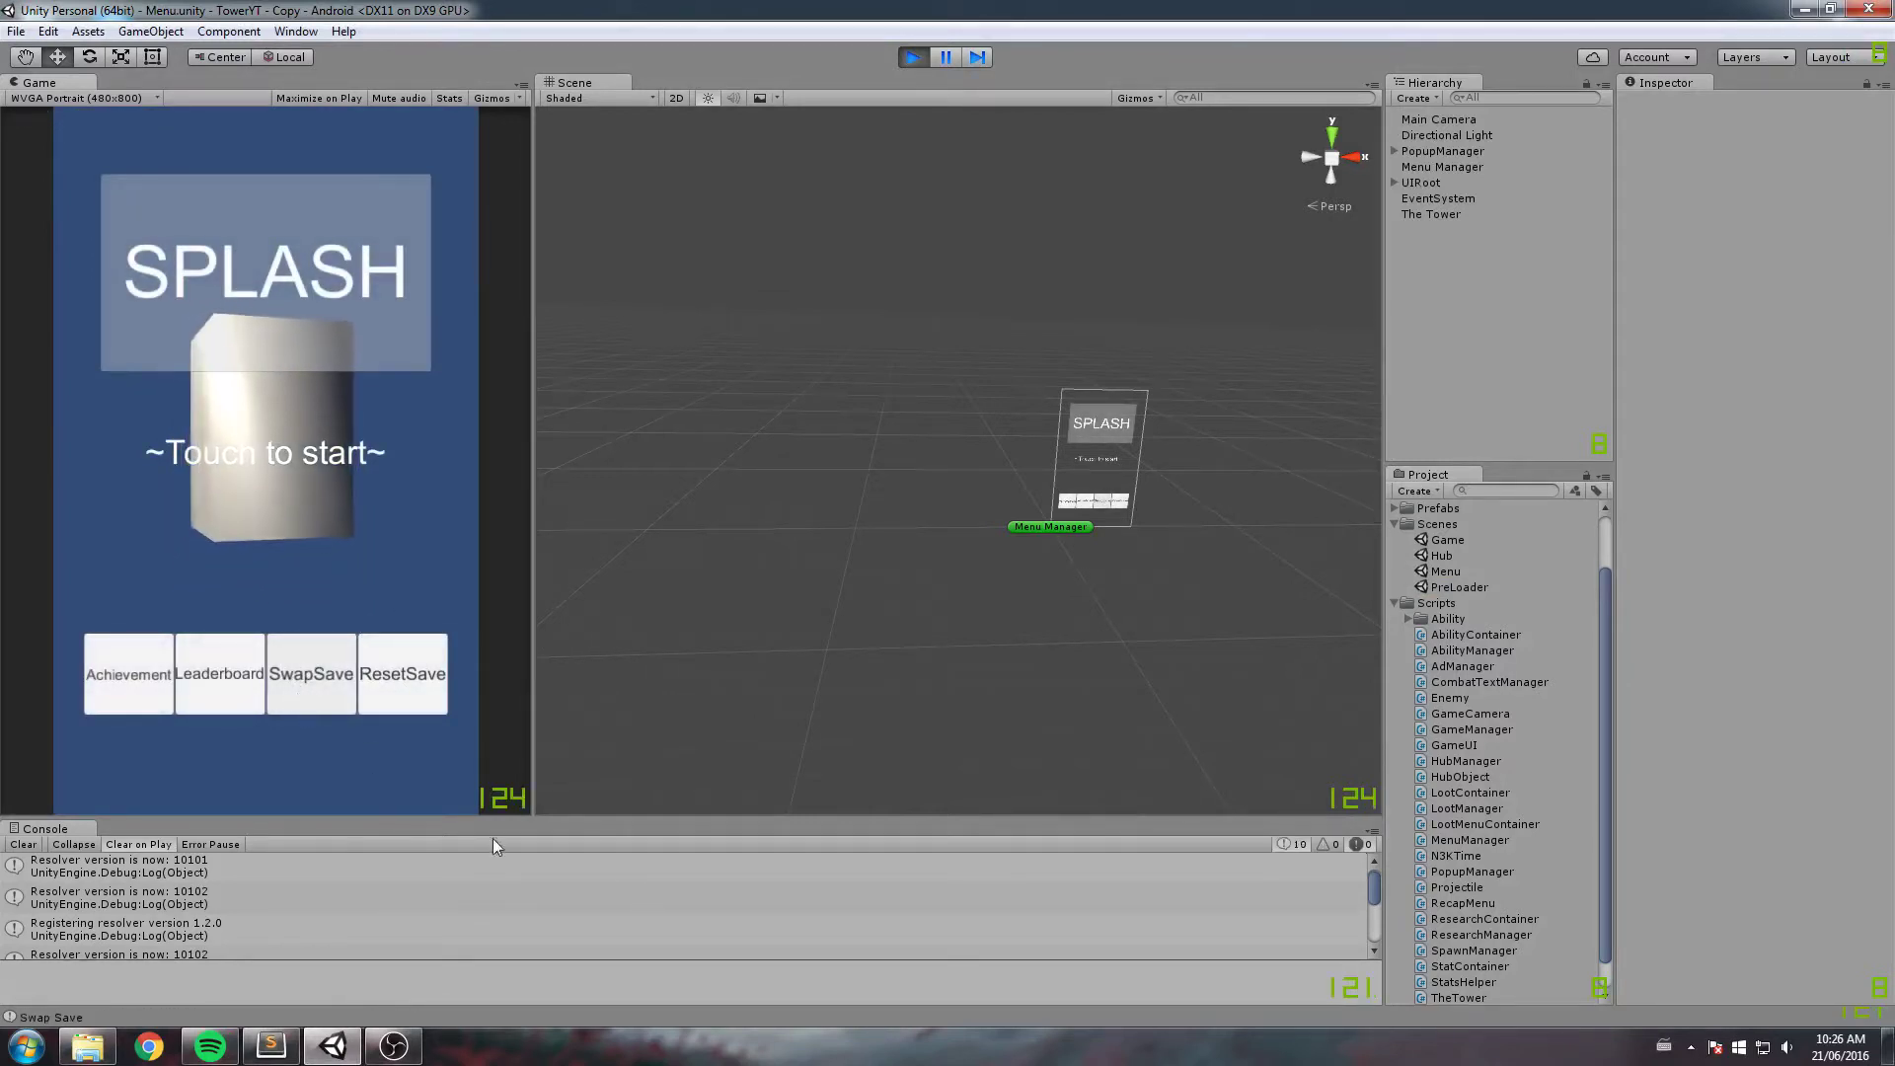
drag(601, 816, 601, 701)
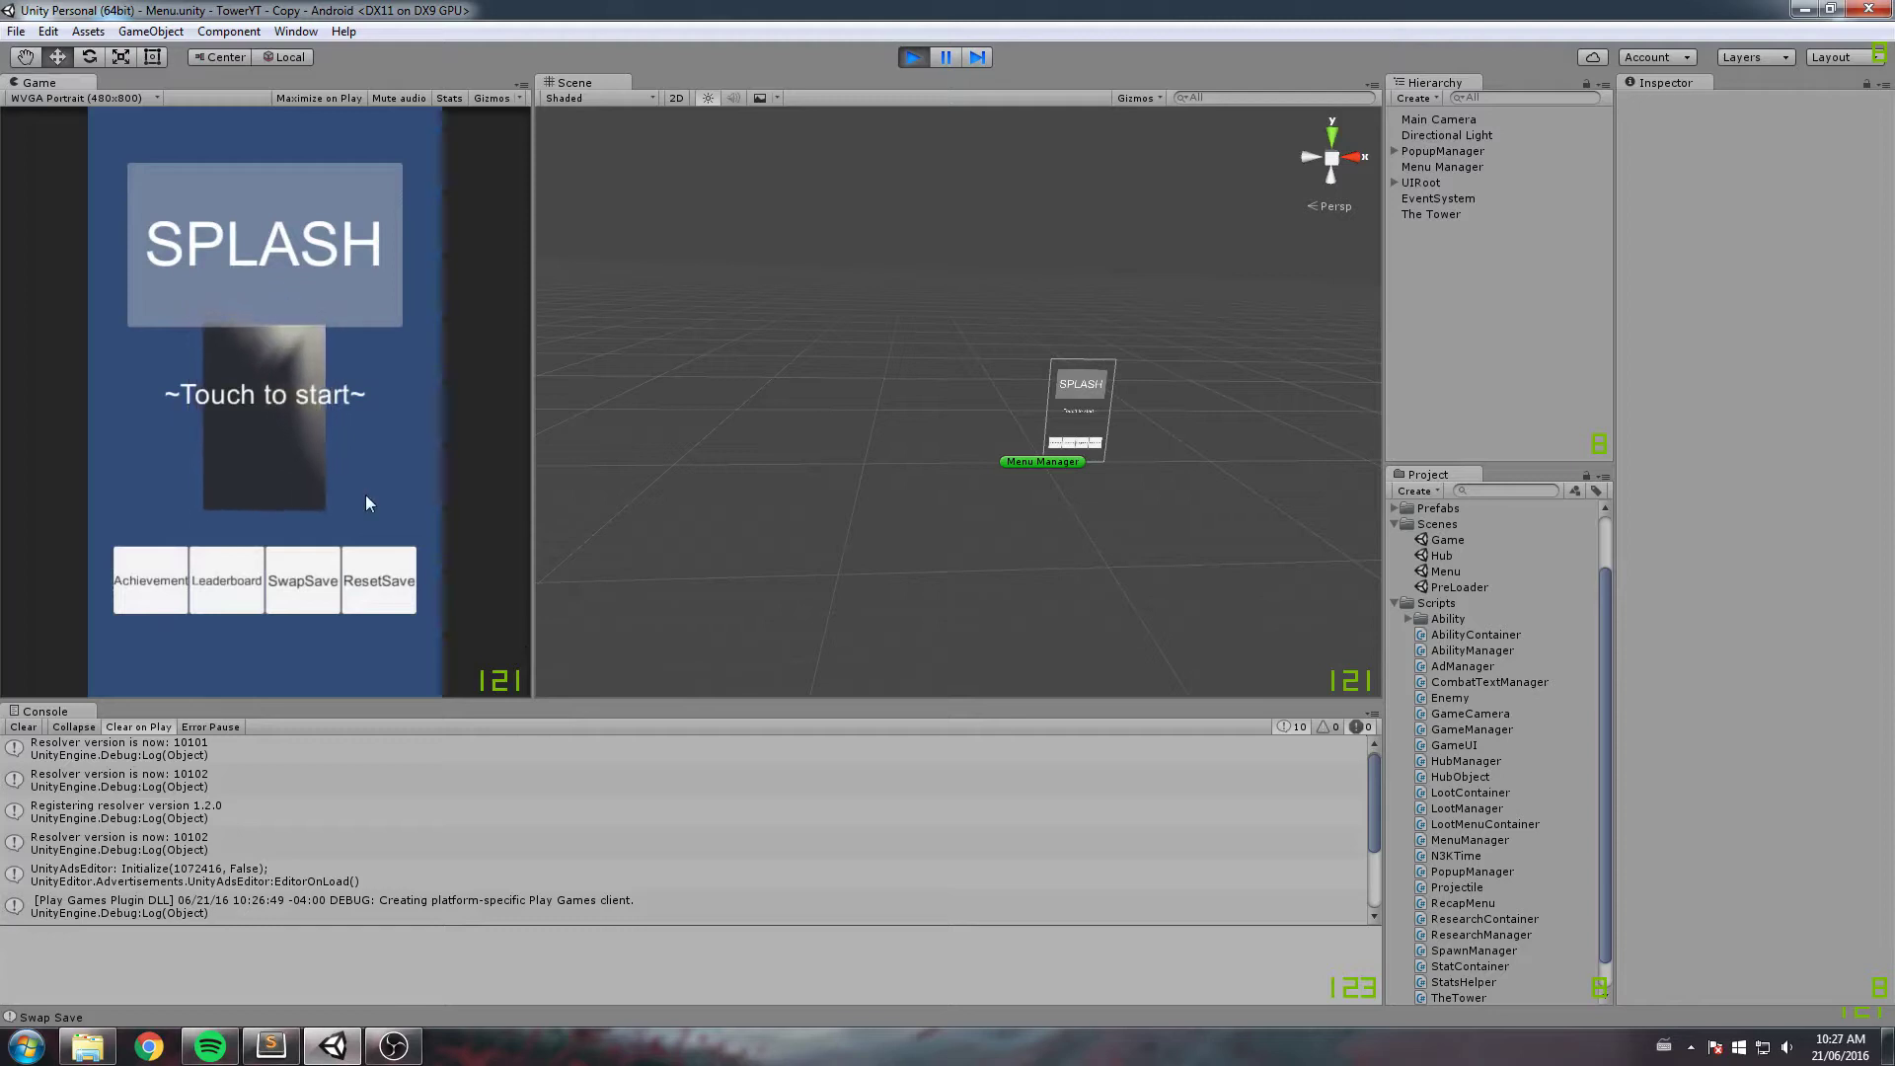
click(386, 579)
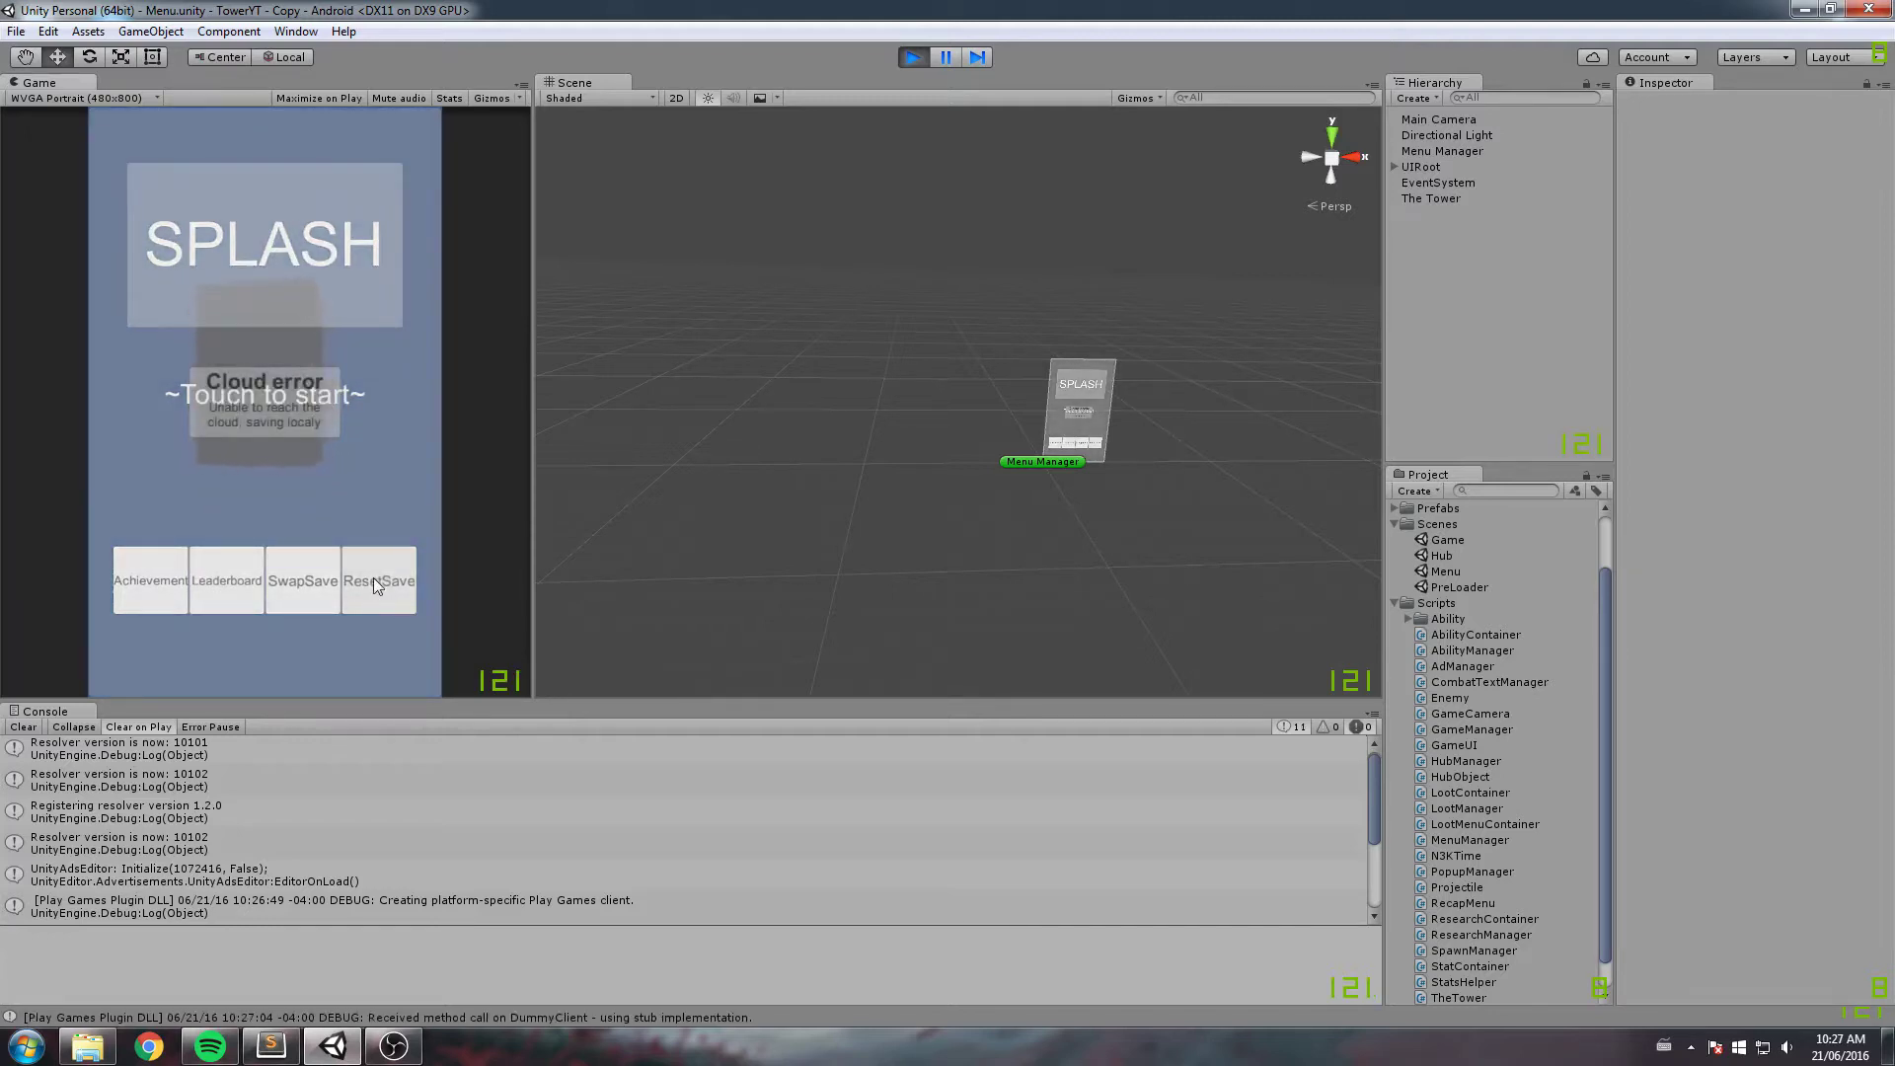
click(314, 429)
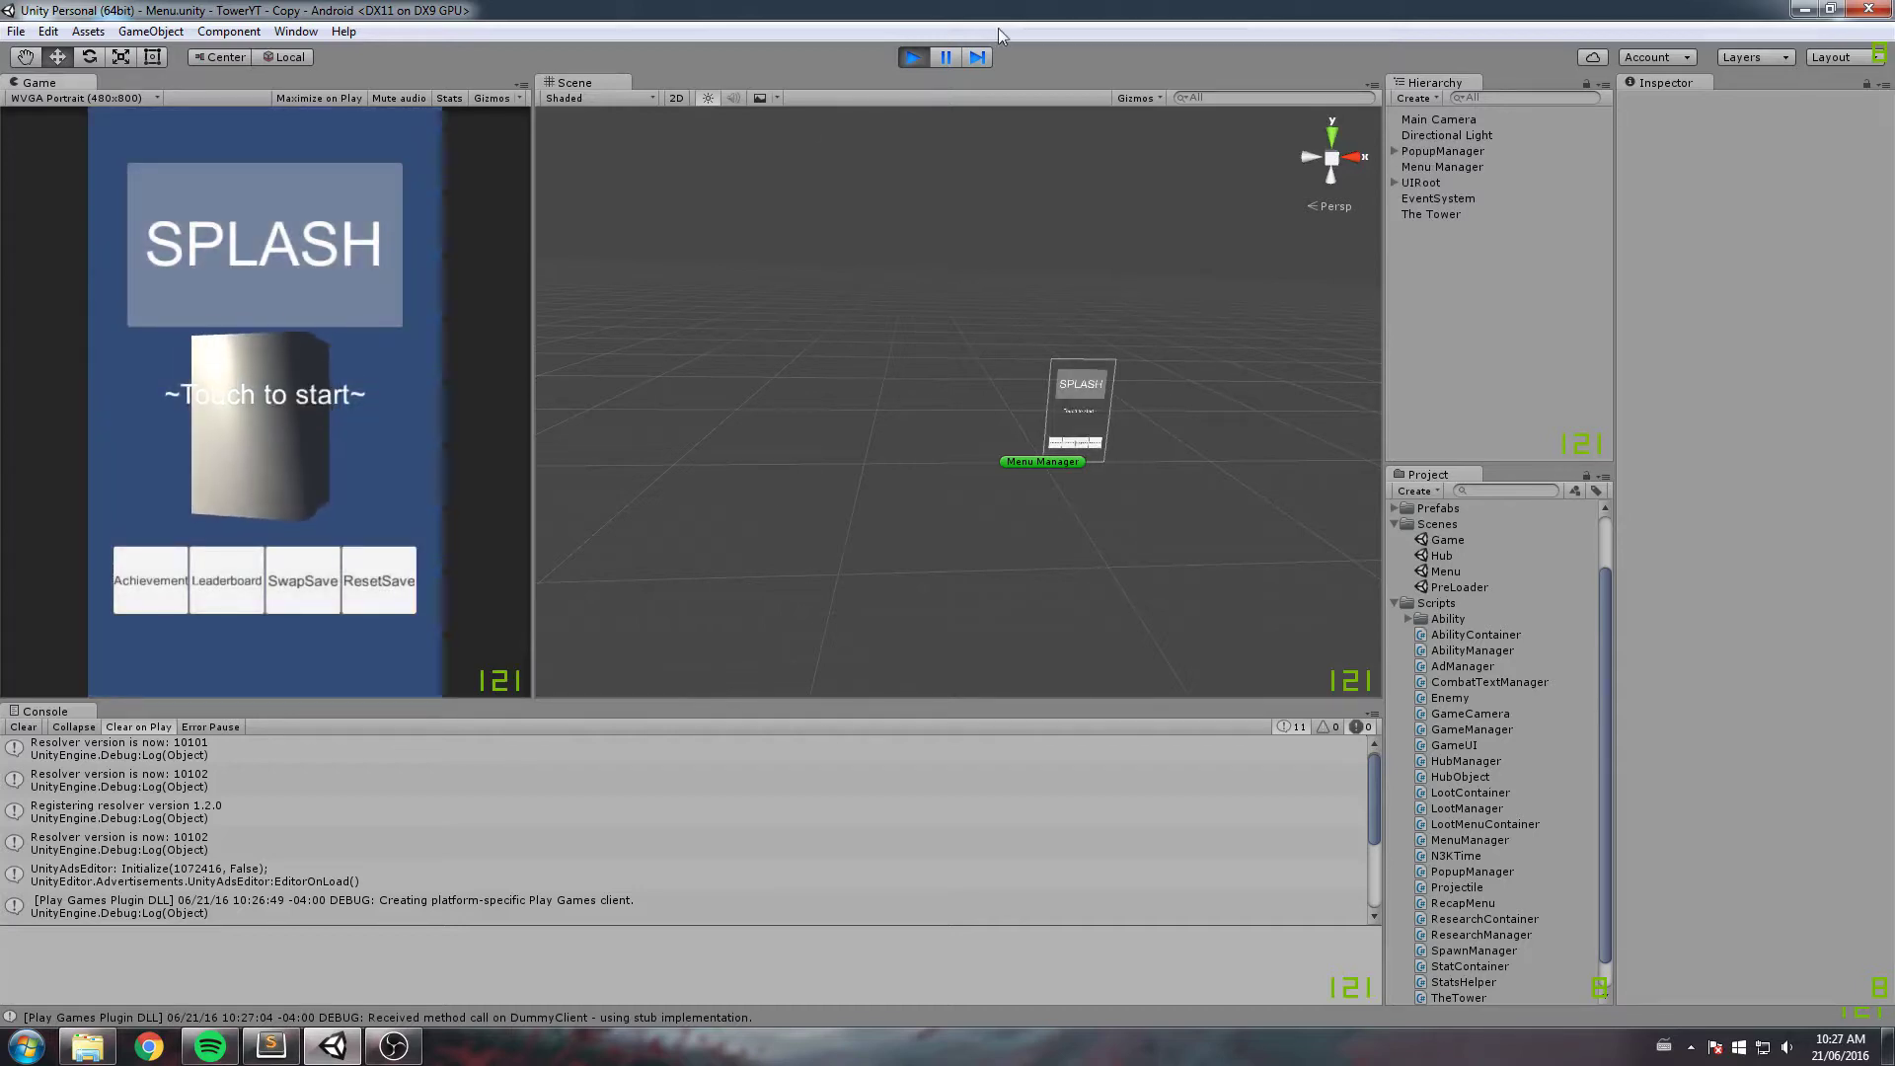
click(914, 57)
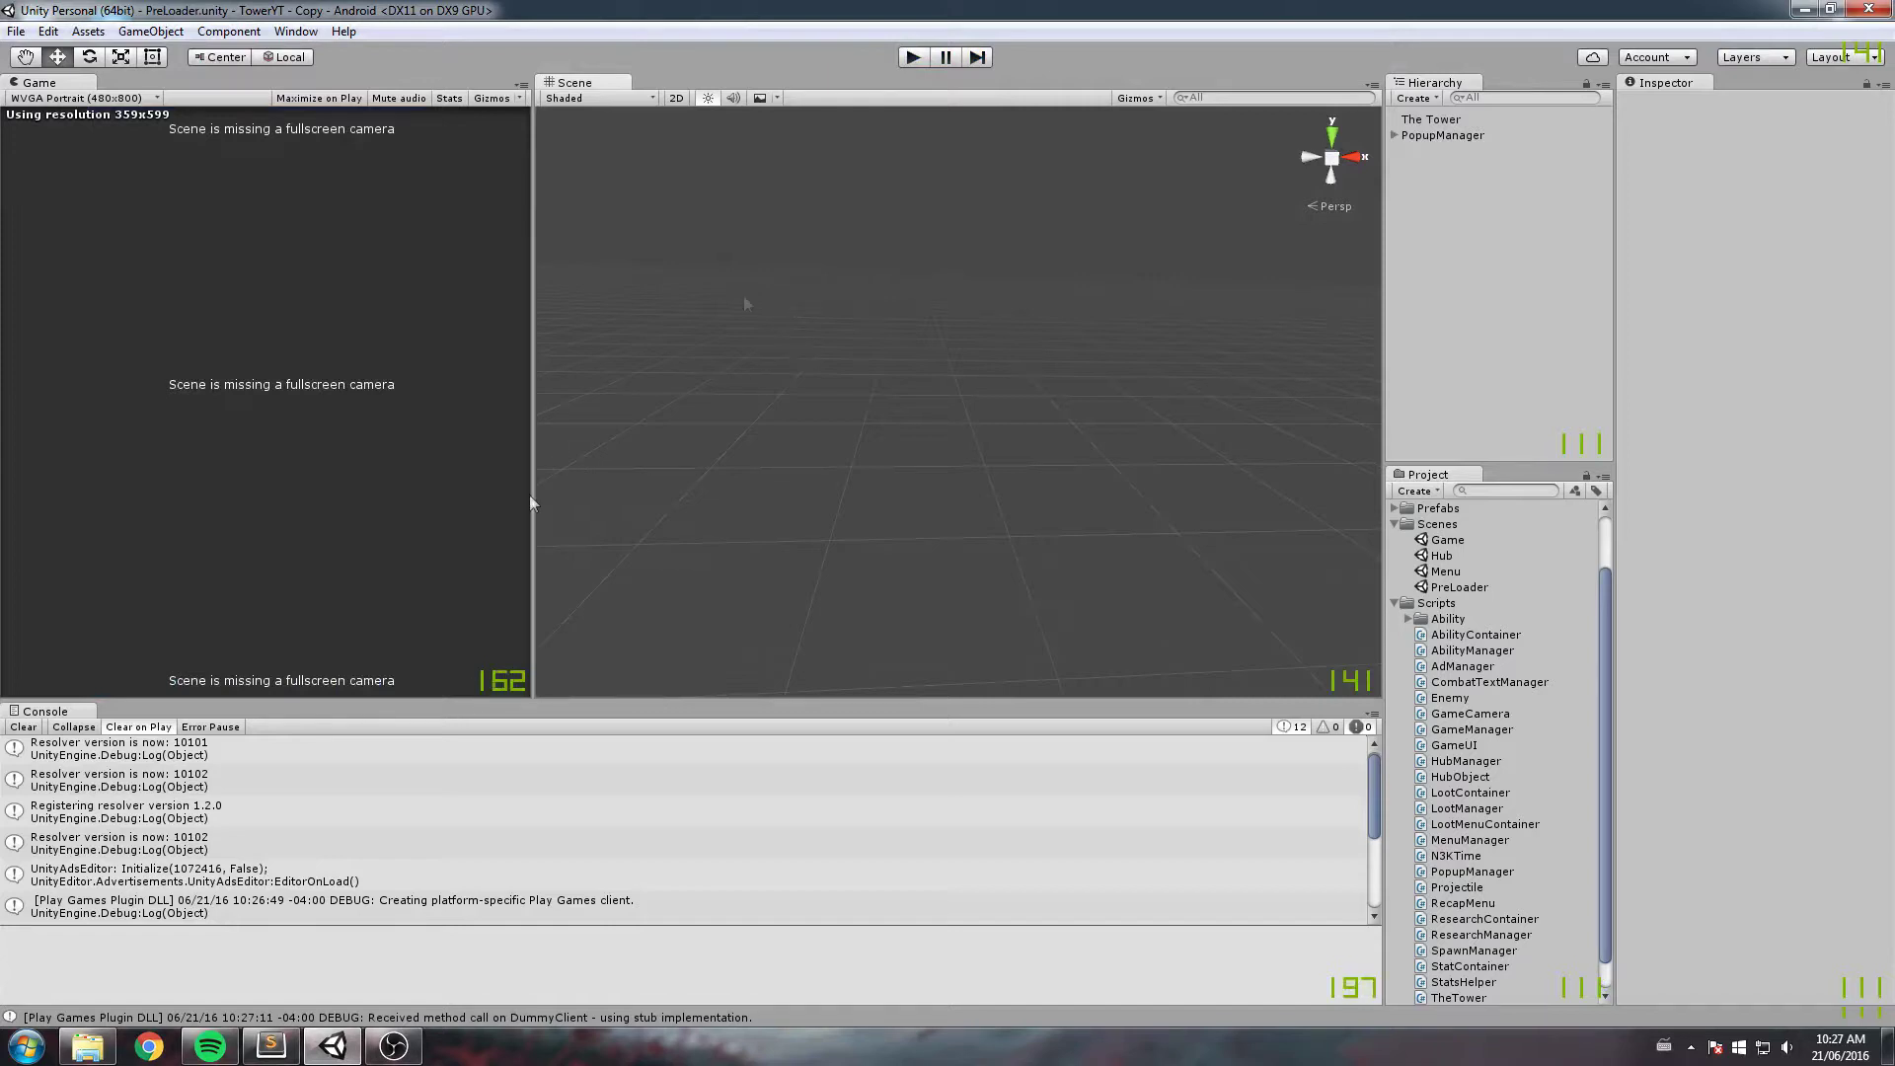
Step: Open the Menu scene and delete the SwapSave button from the Buttons group under UIRoot
double_click(1446, 572)
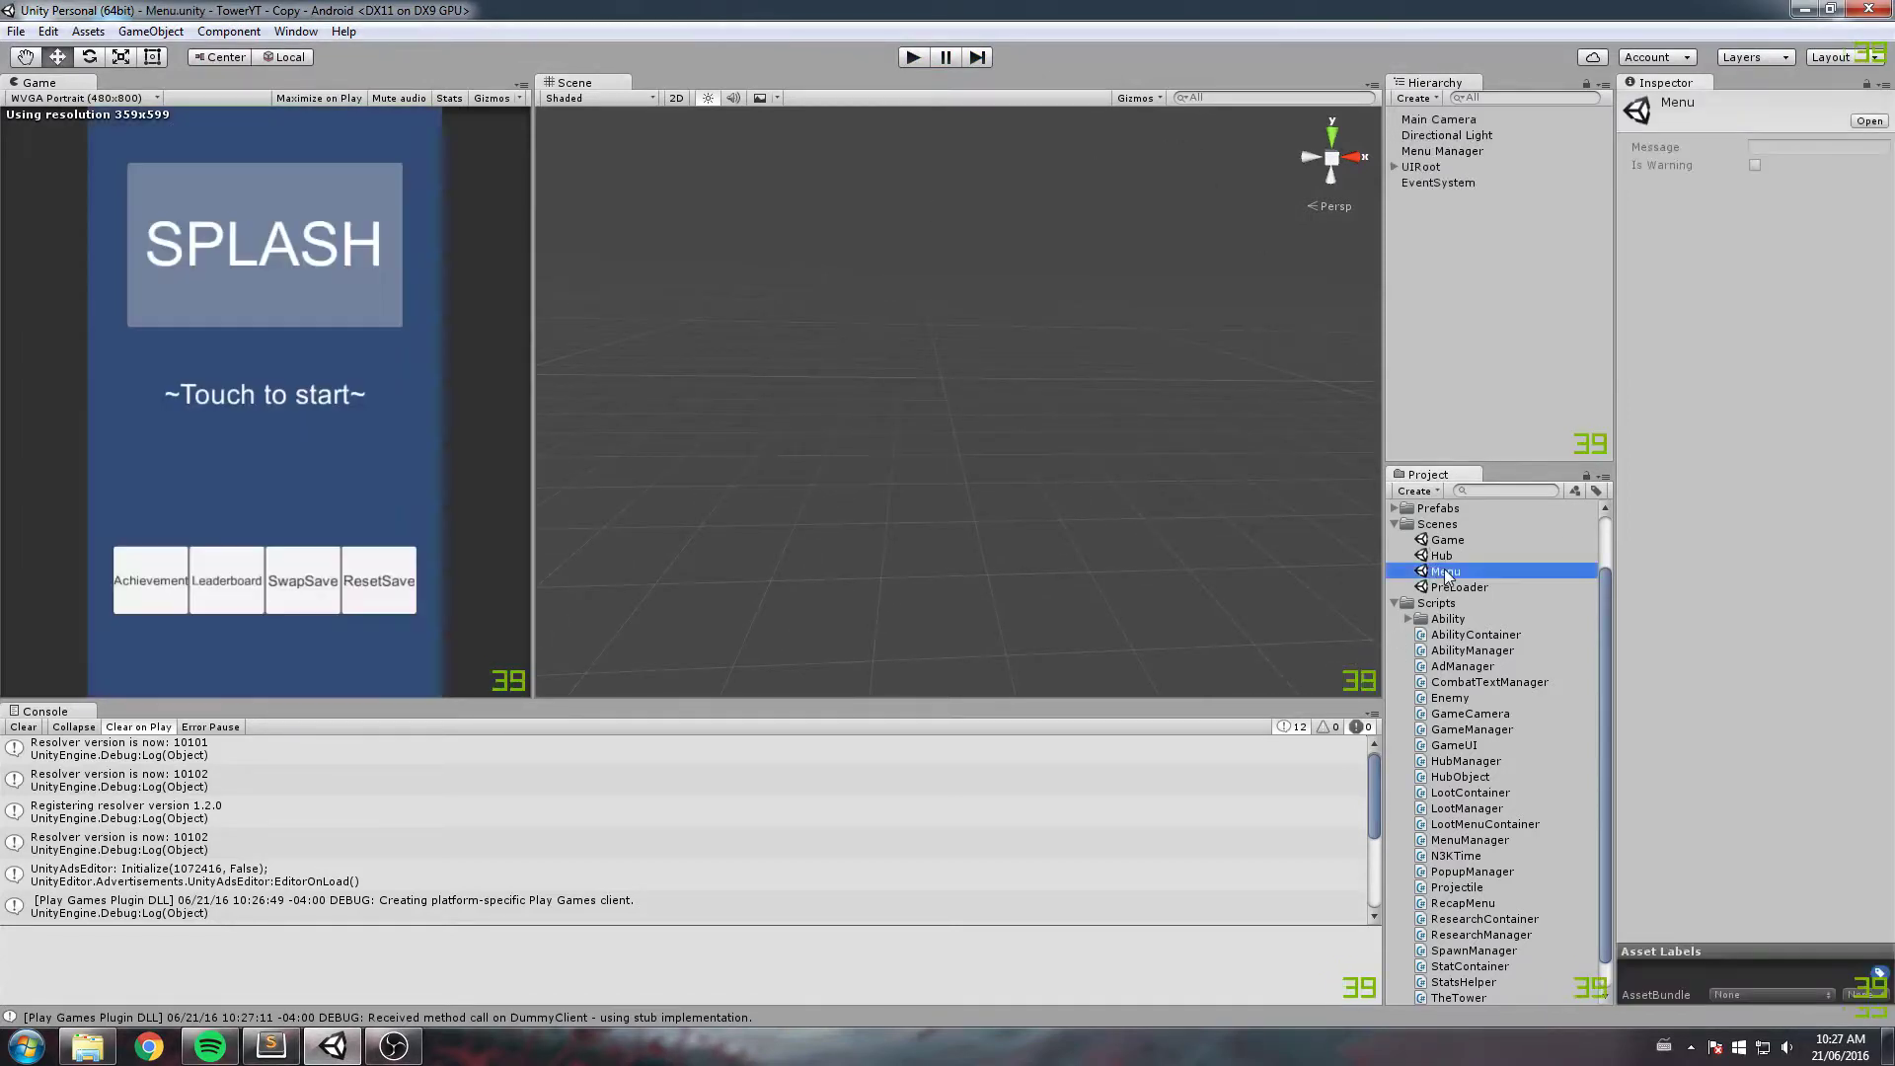
click(1395, 167)
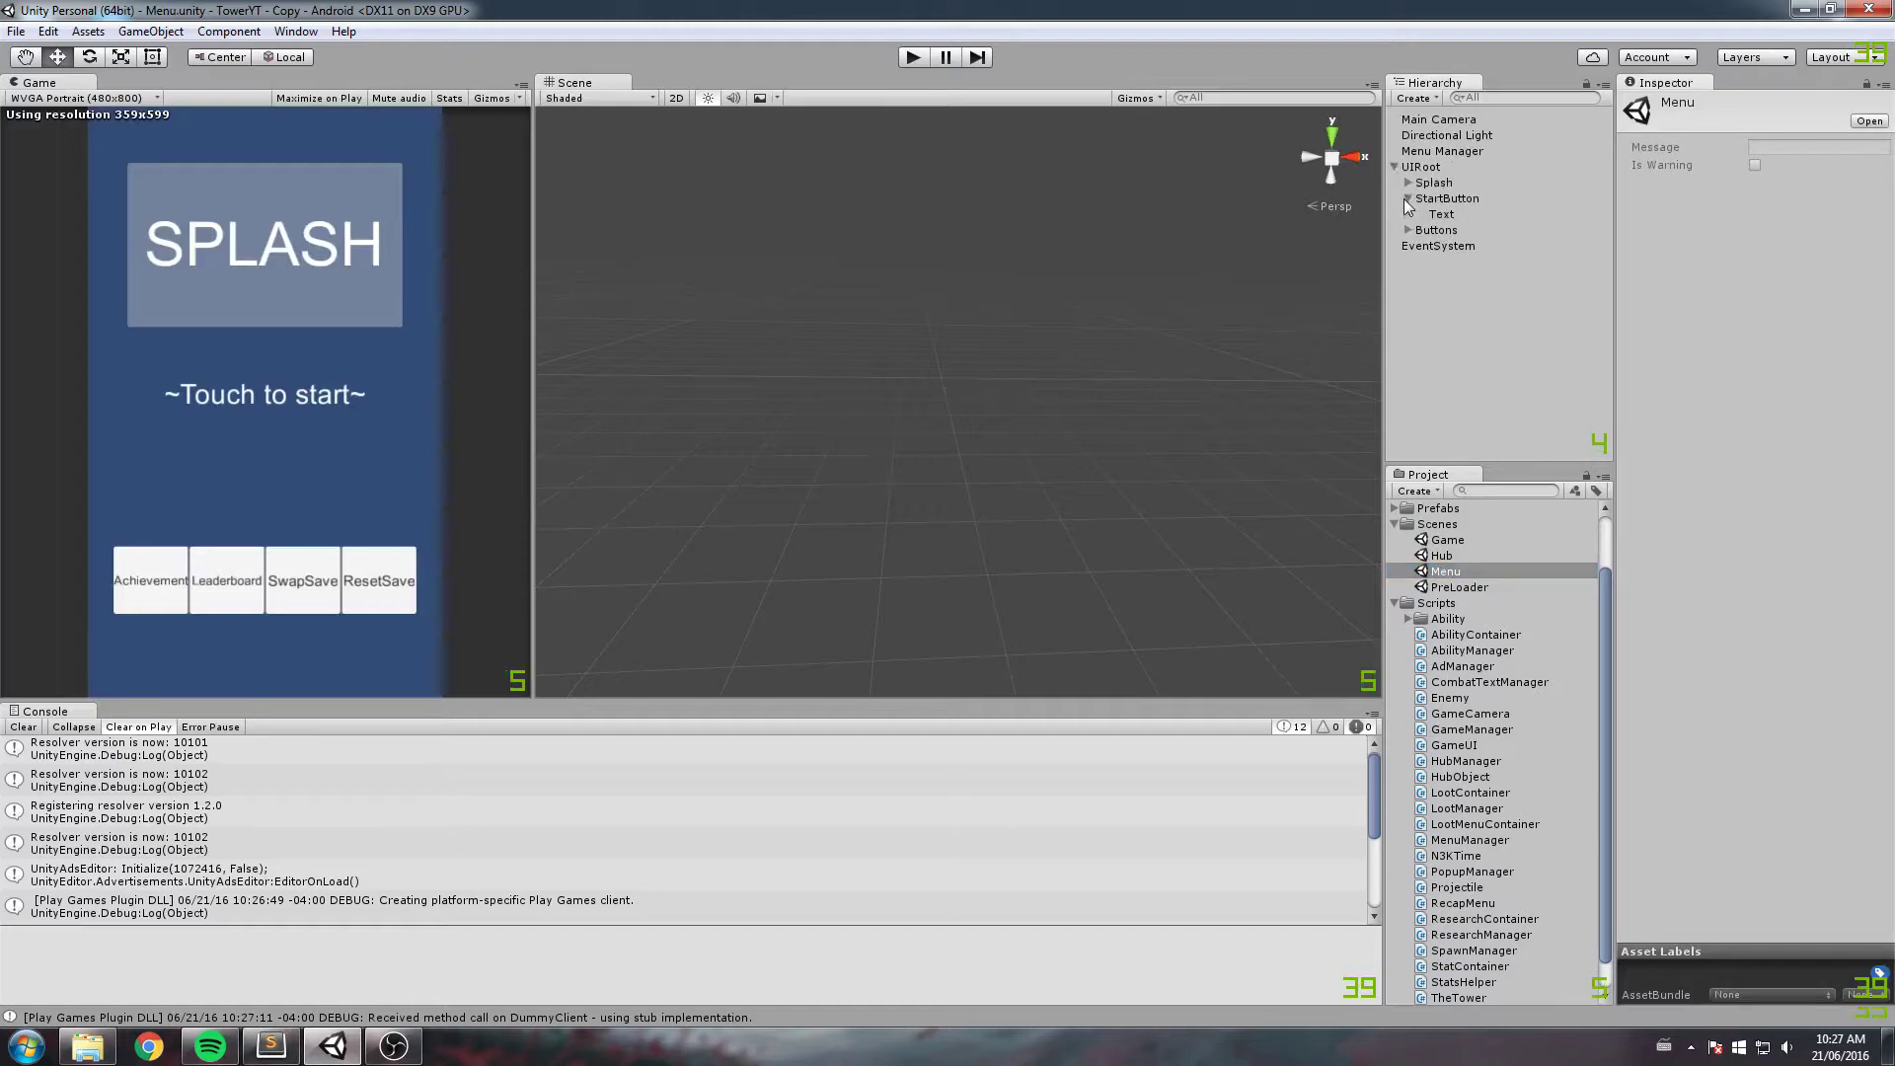
click(1413, 215)
click(1409, 214)
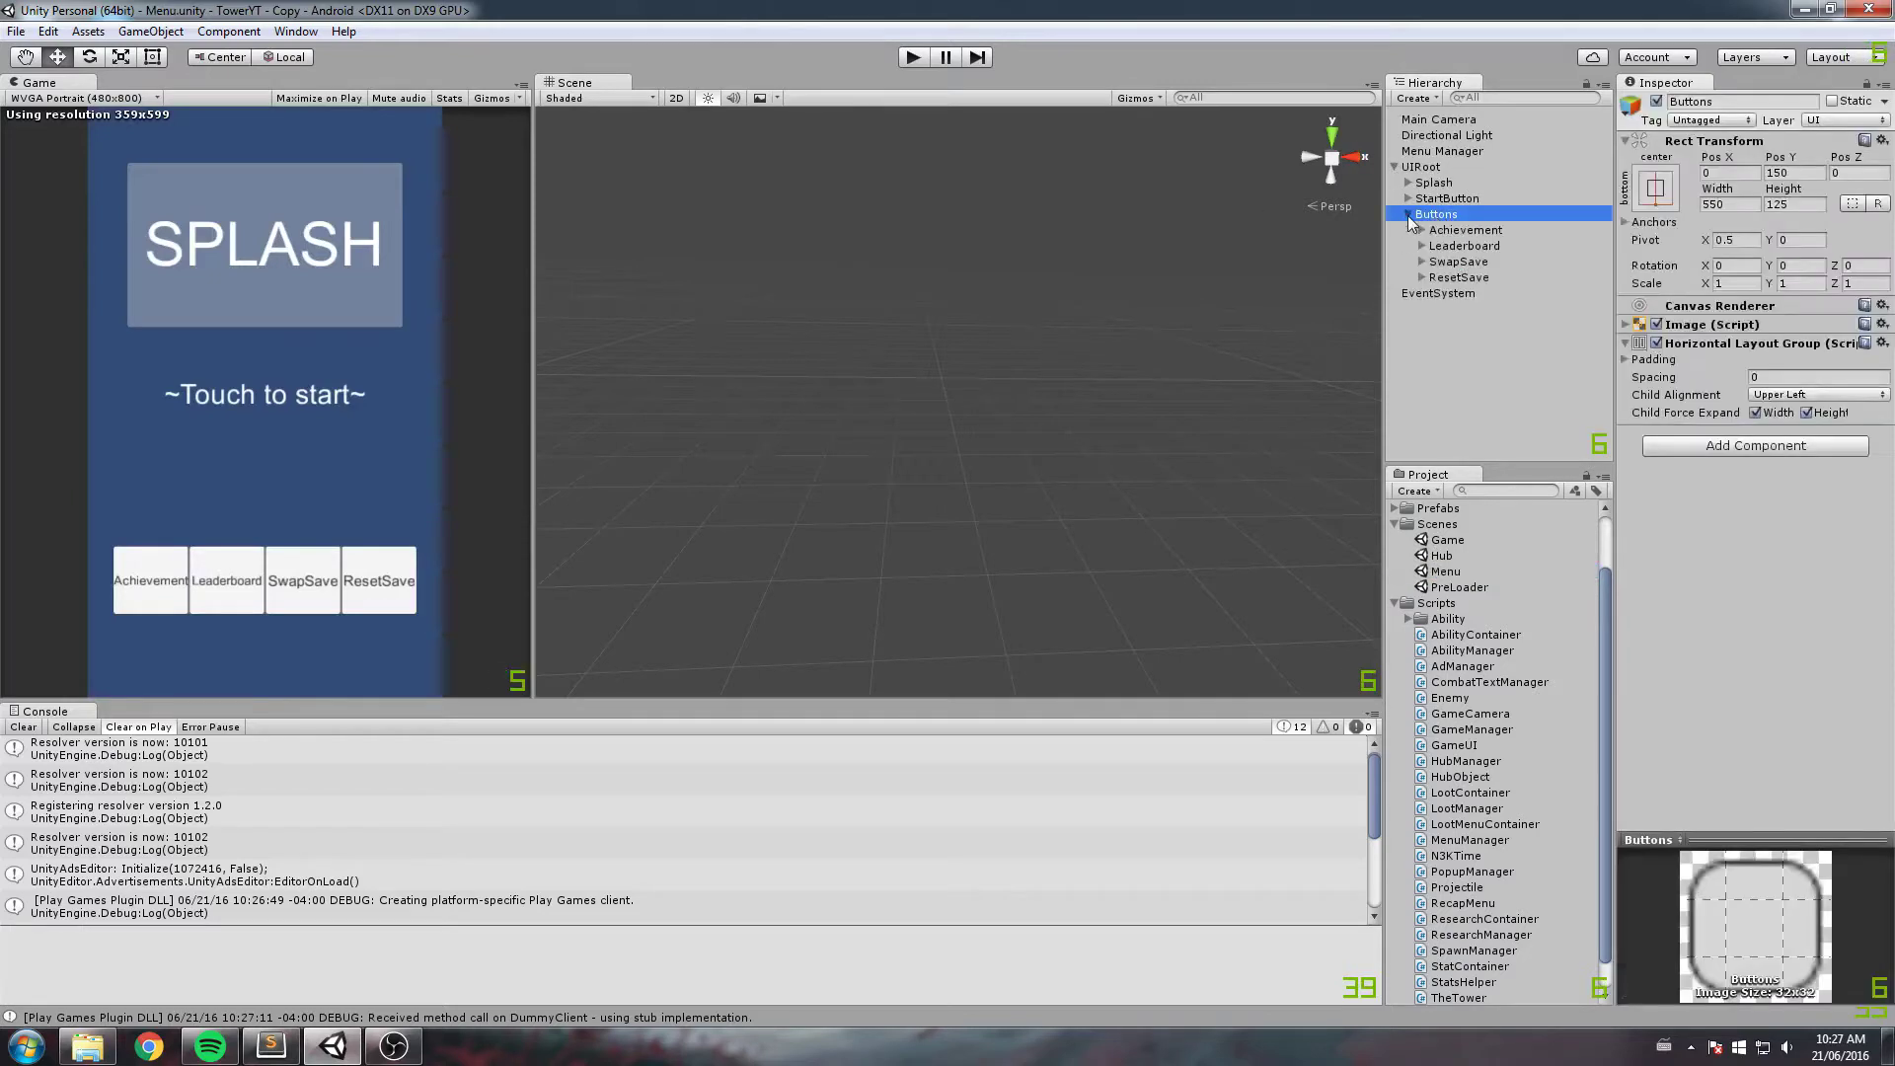
click(1471, 264)
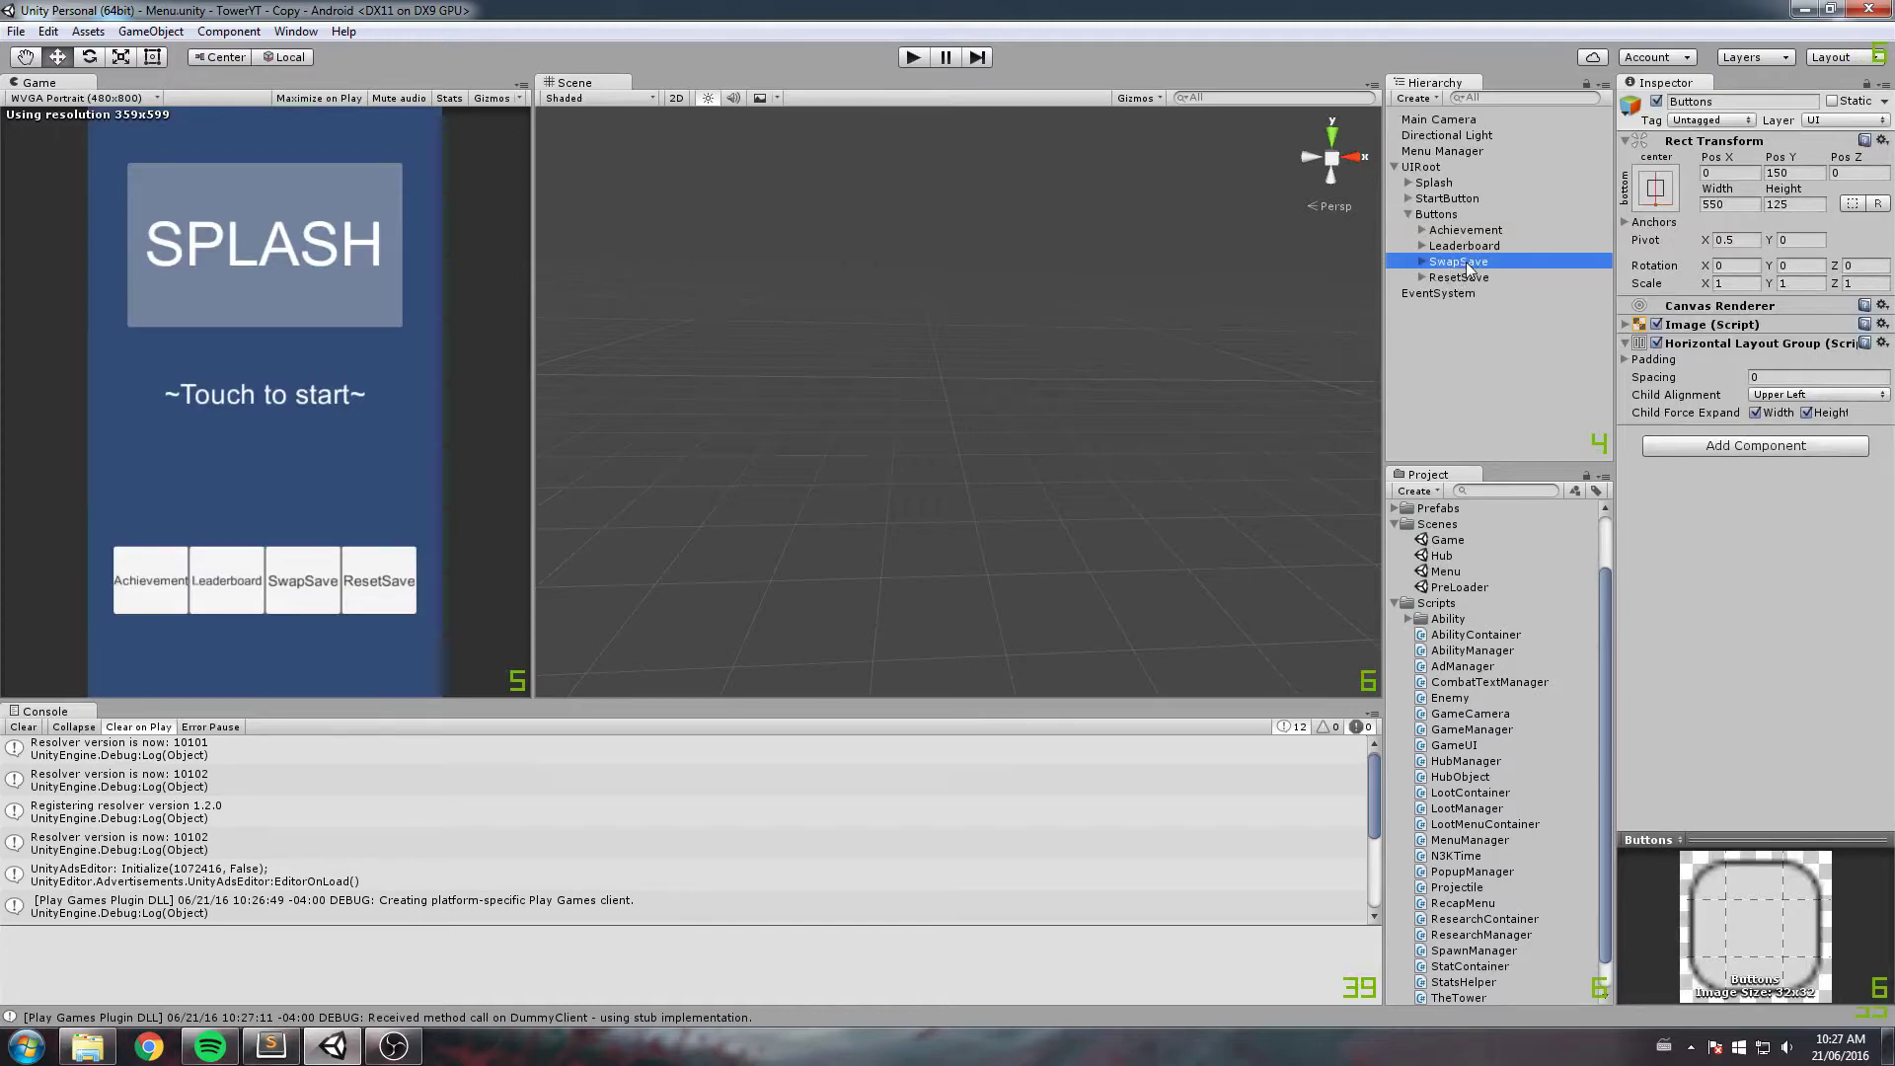
key(Delete)
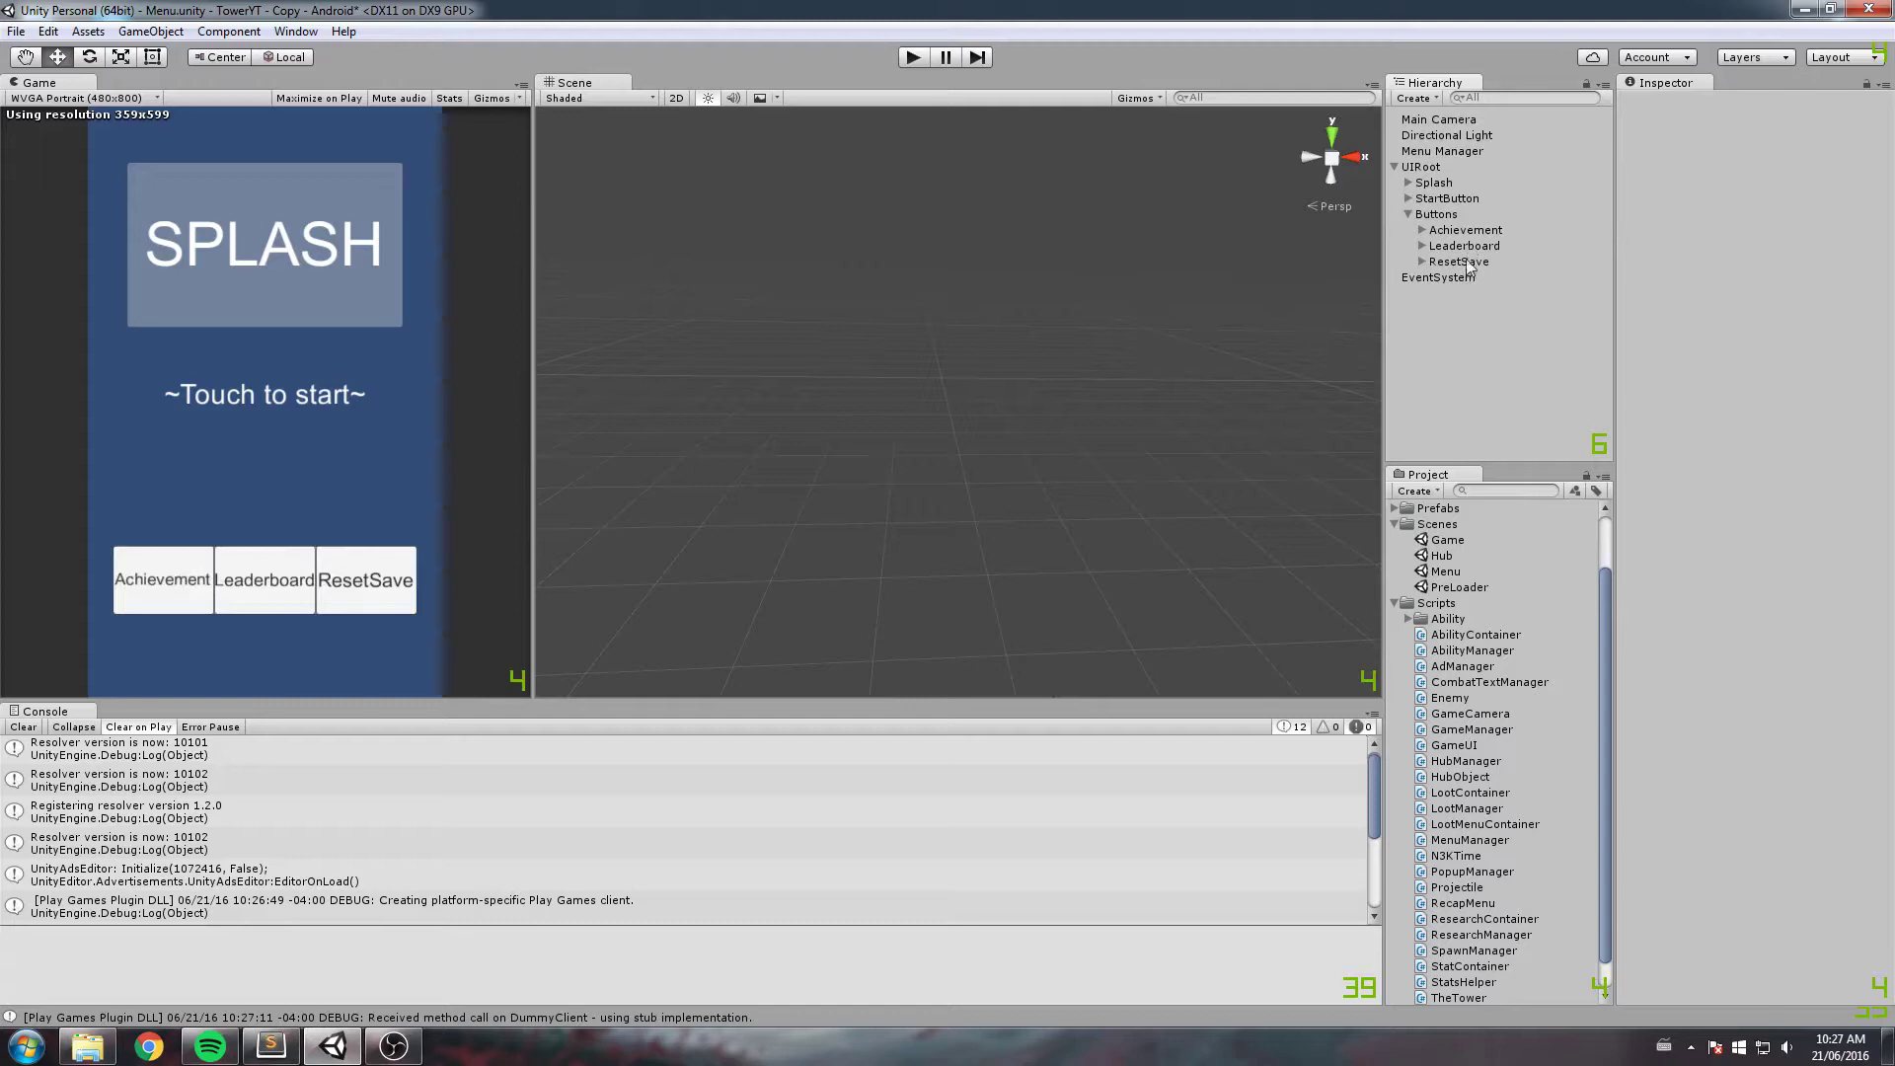
Step: Calculate three quarters of the Buttons group's width and set its width to 412
click(1453, 215)
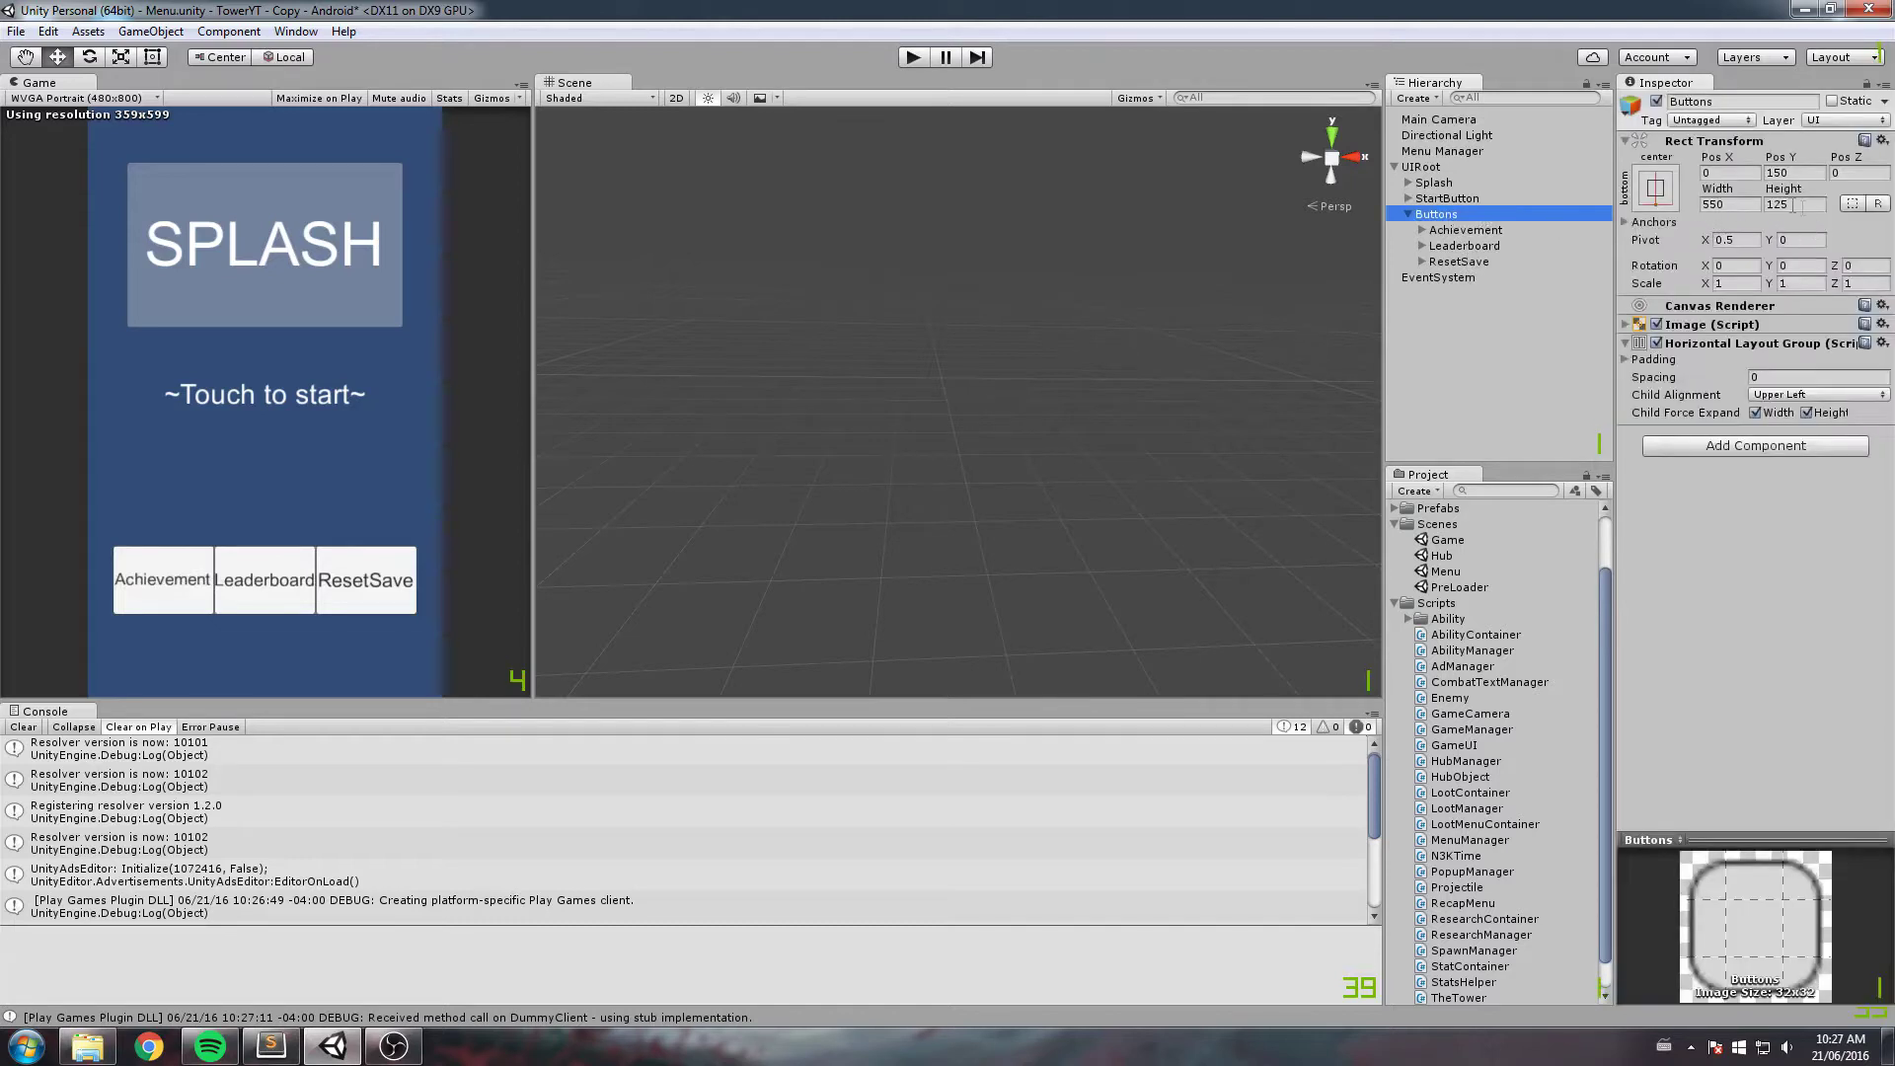
click(1481, 231)
click(1510, 214)
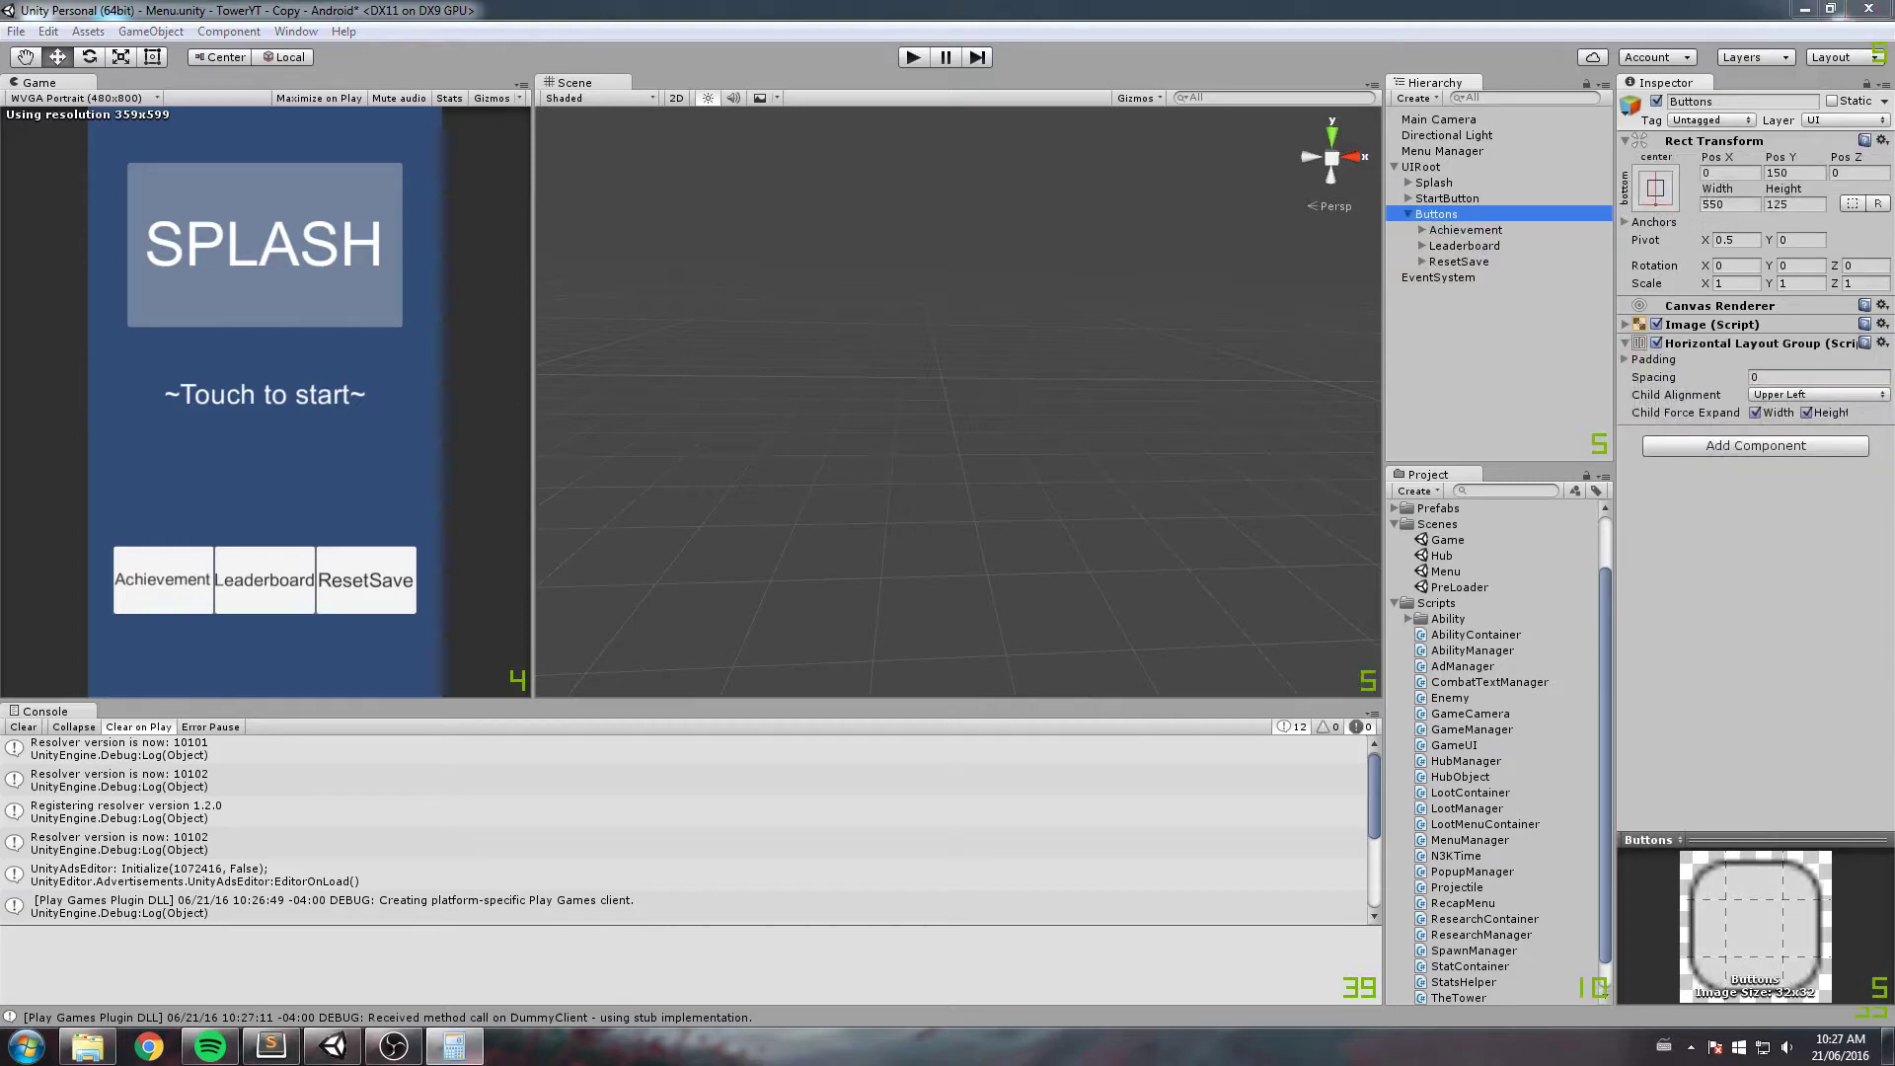
drag(1750, 262, 1459, 286)
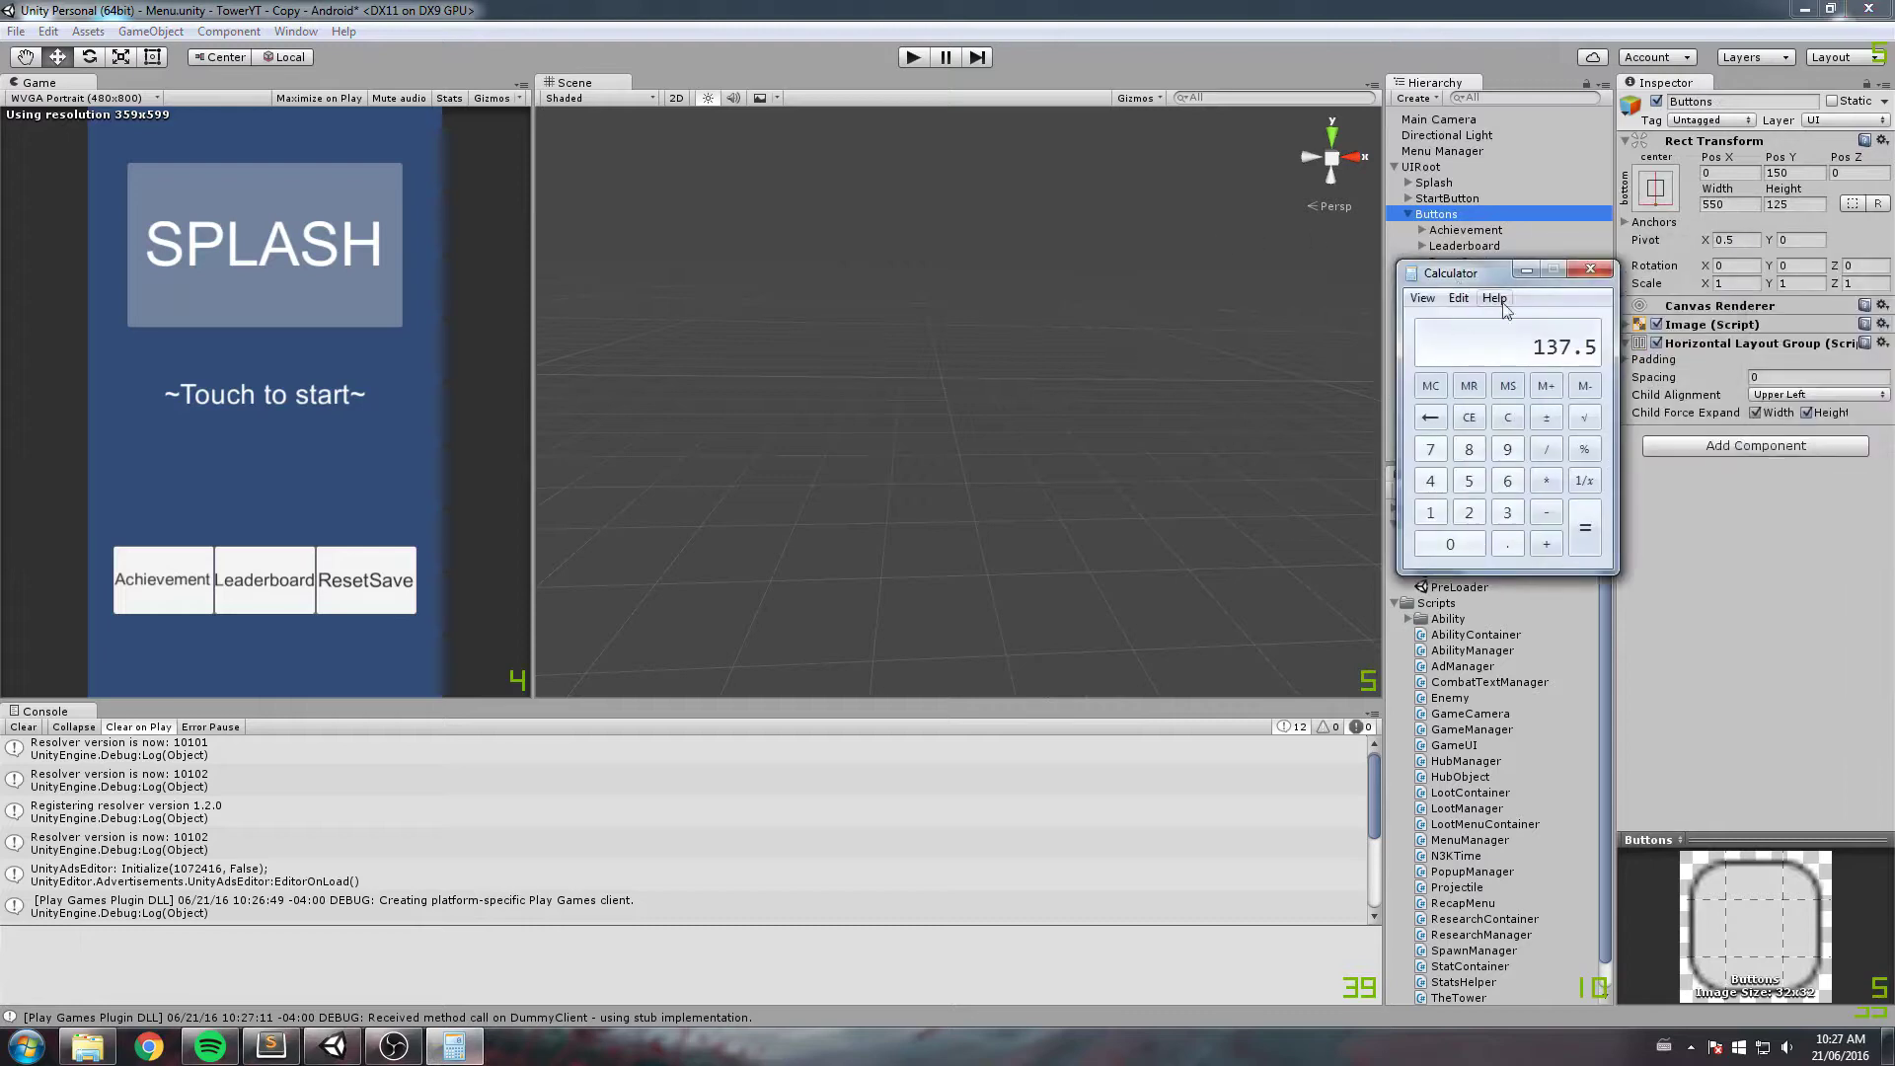
text(3)
key(Return)
click(1590, 270)
click(1718, 203)
text(412)
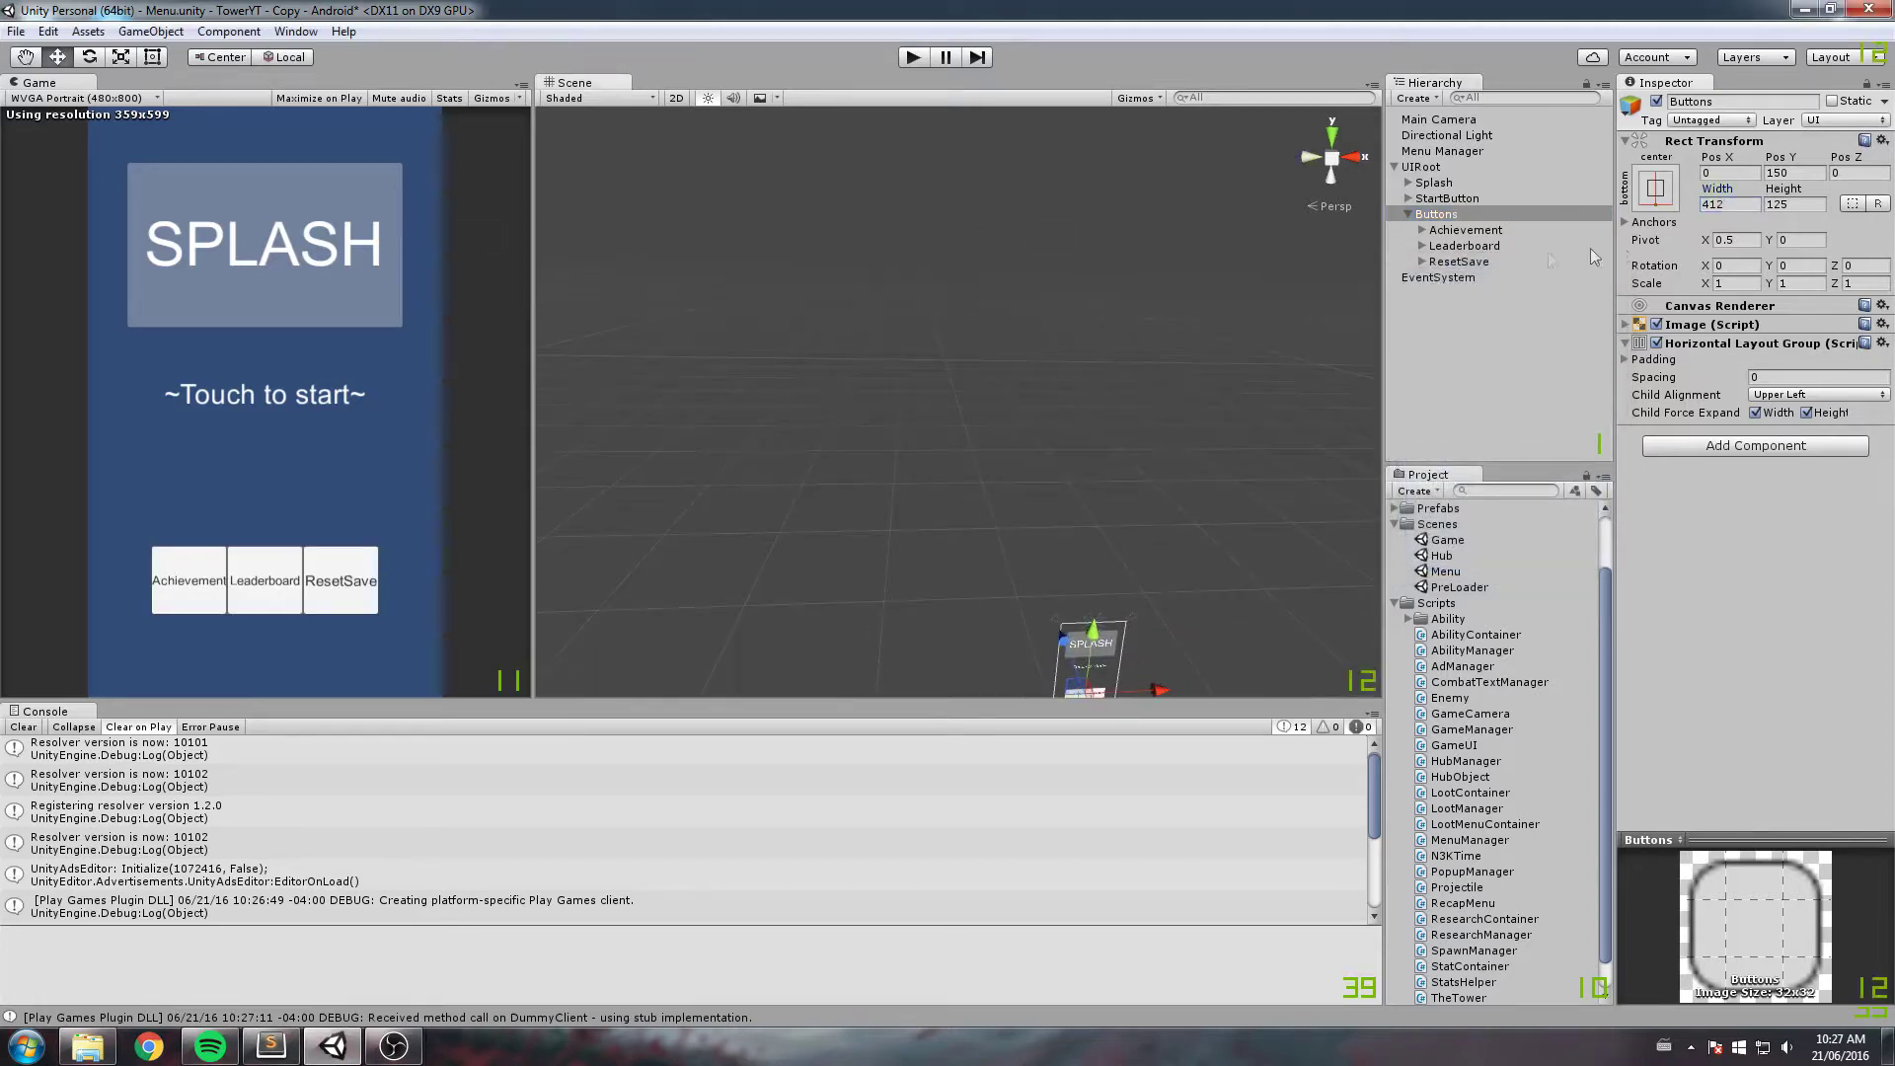
Step: Add a UI Panel as a child of UIRoot
click(1491, 260)
double_click(1475, 260)
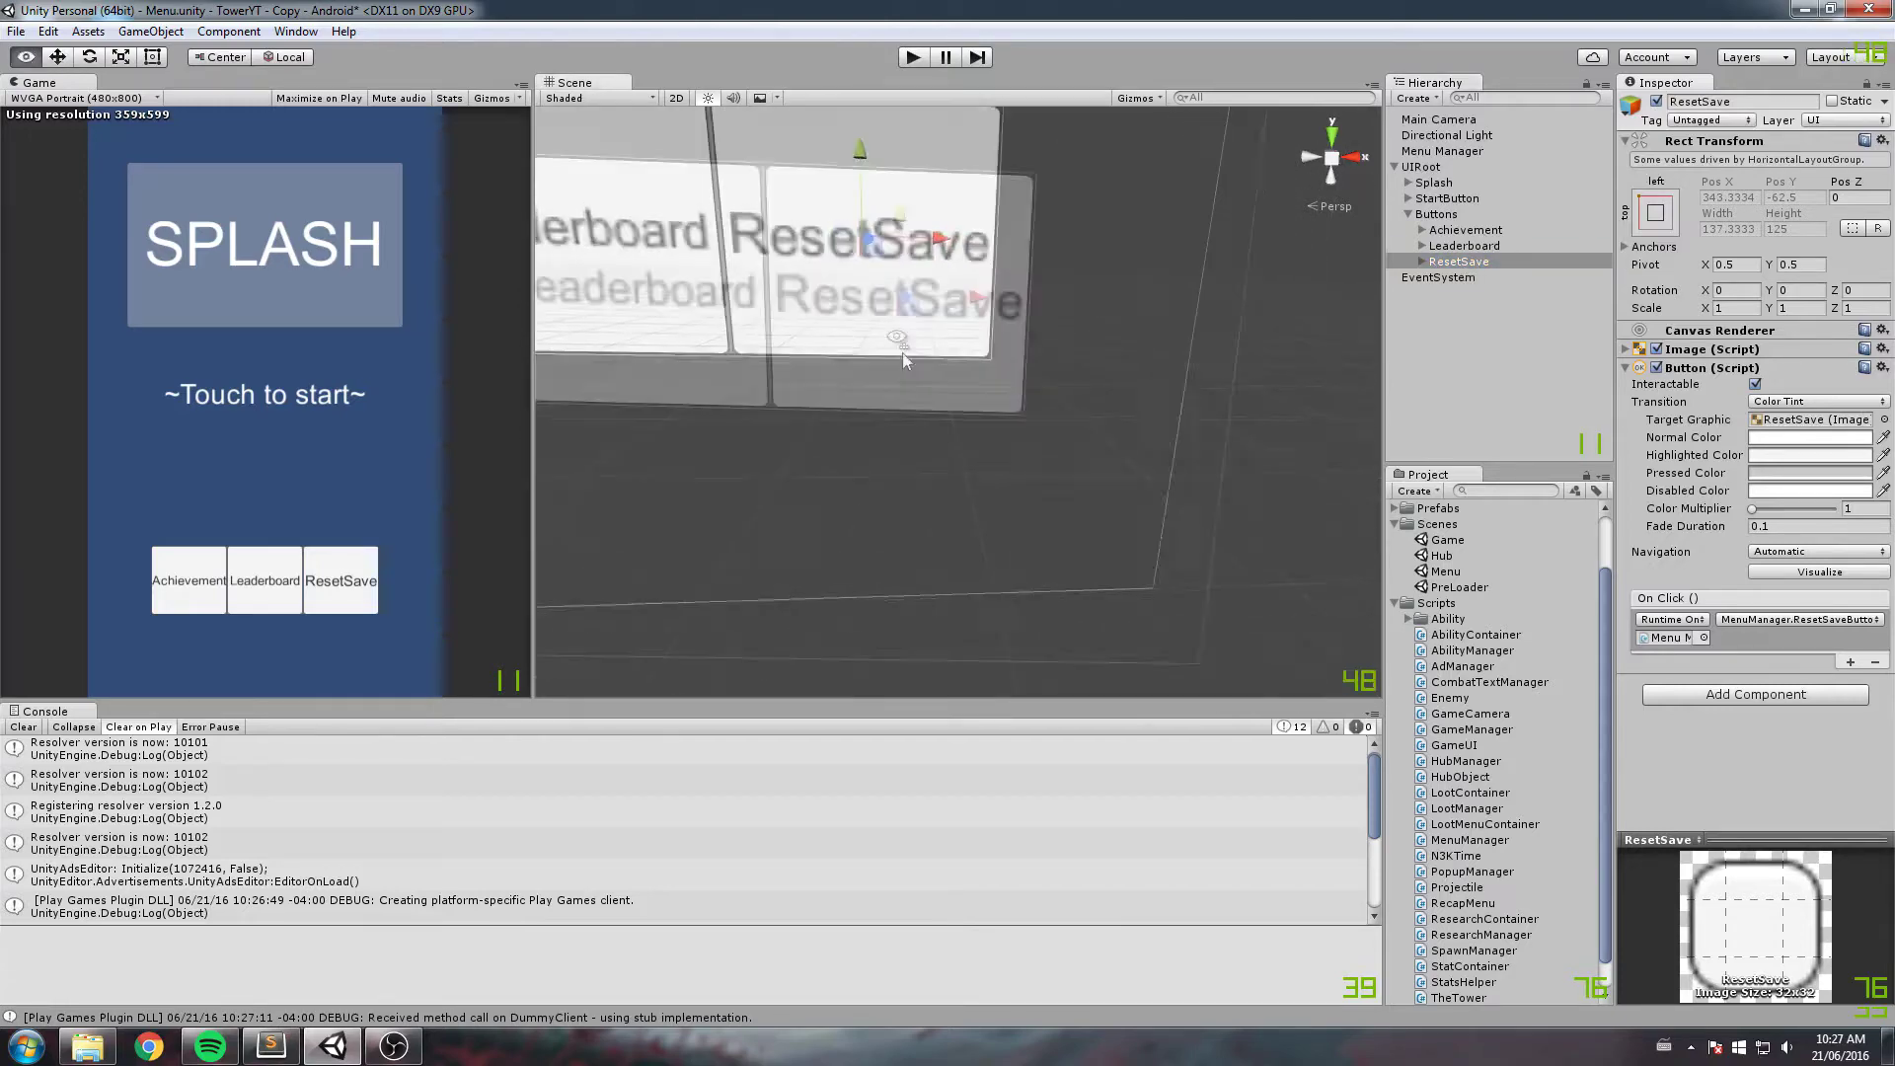
middle_drag(859, 296, 908, 375)
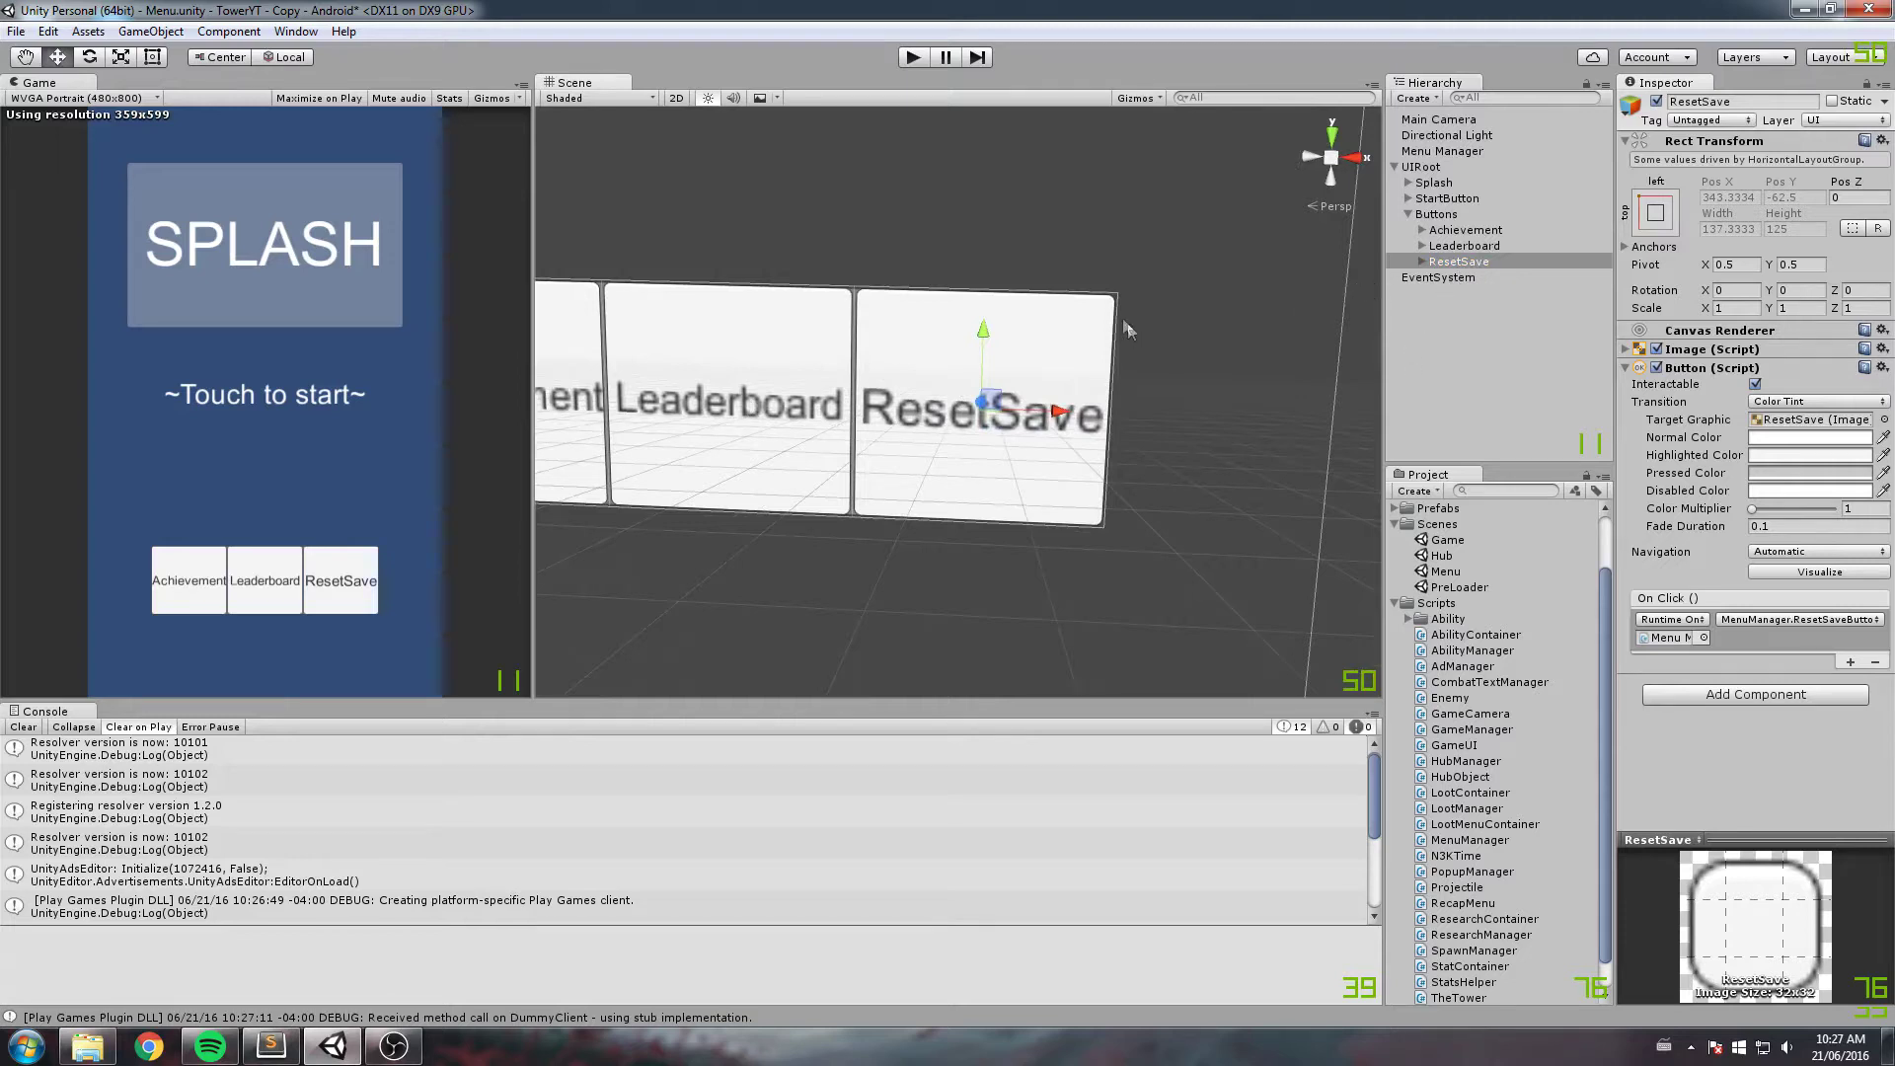
scroll(1086, 343, down, 2)
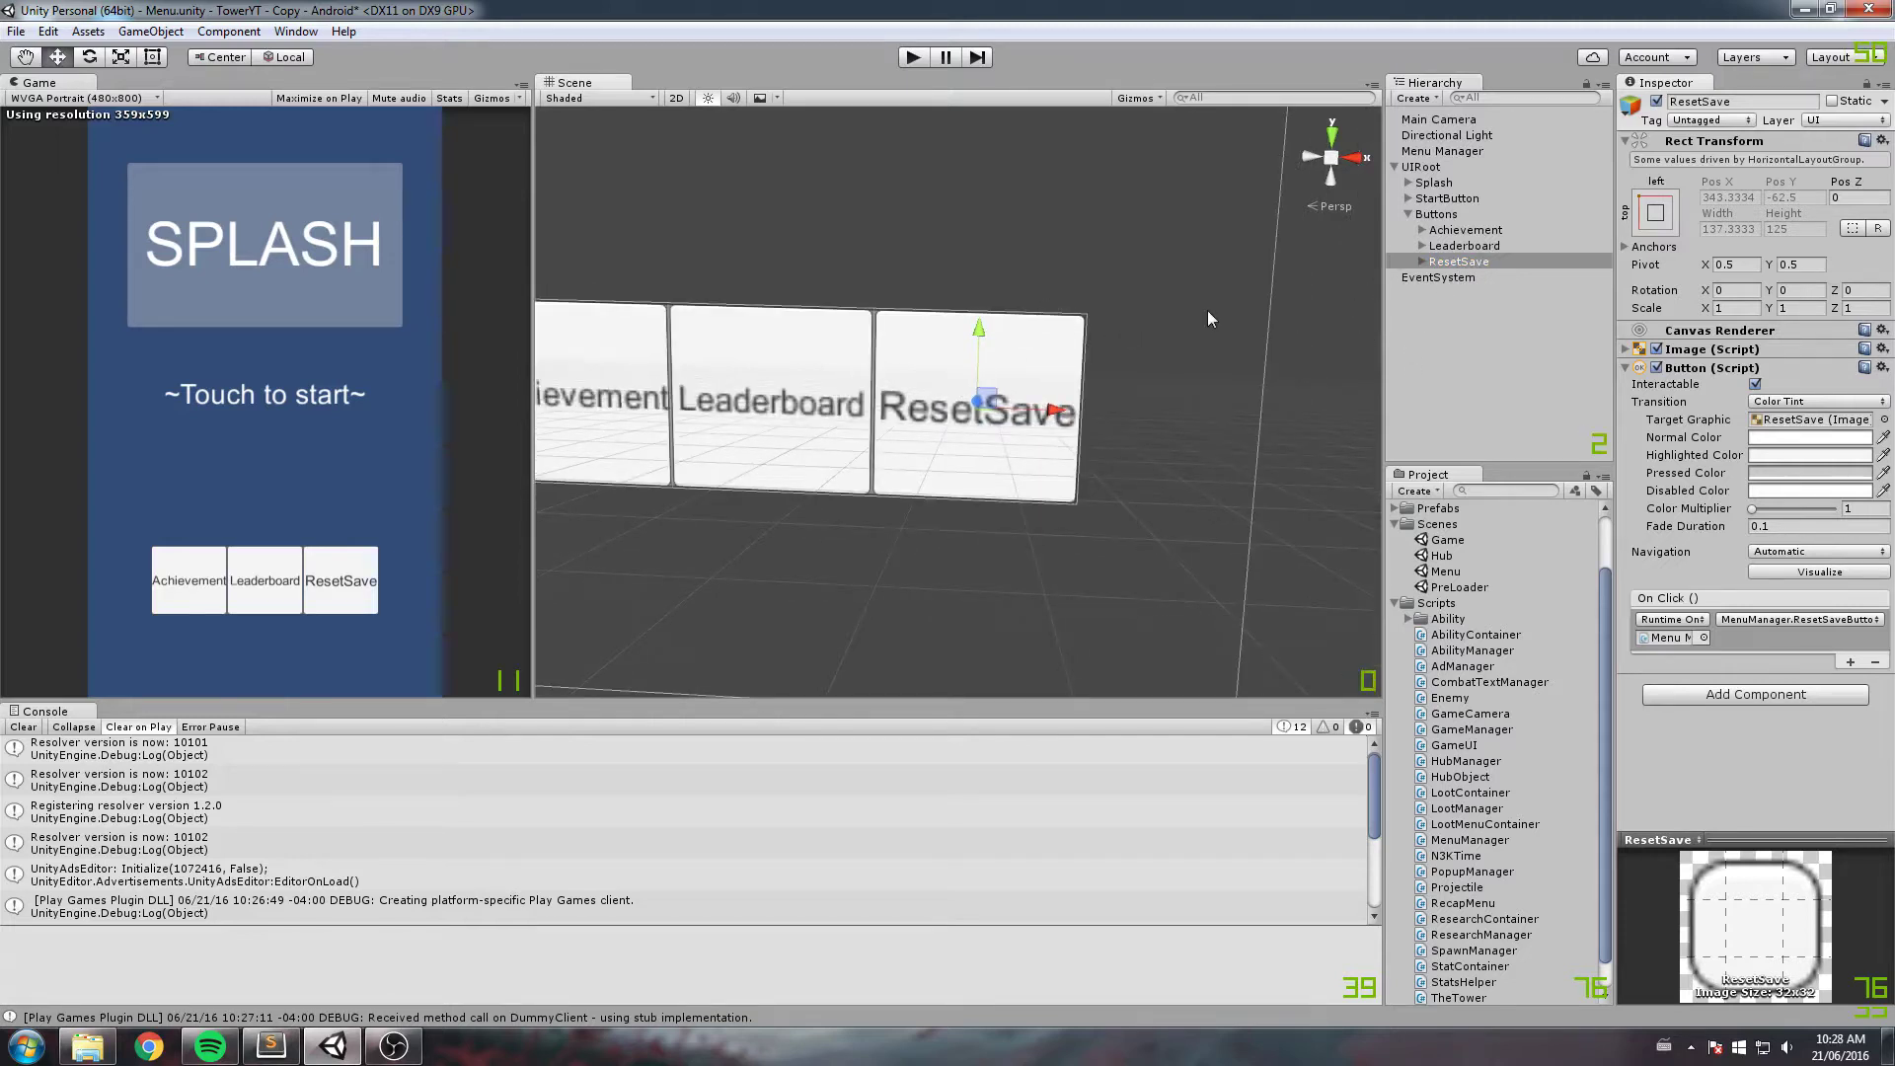
middle_drag(1276, 269, 1228, 347)
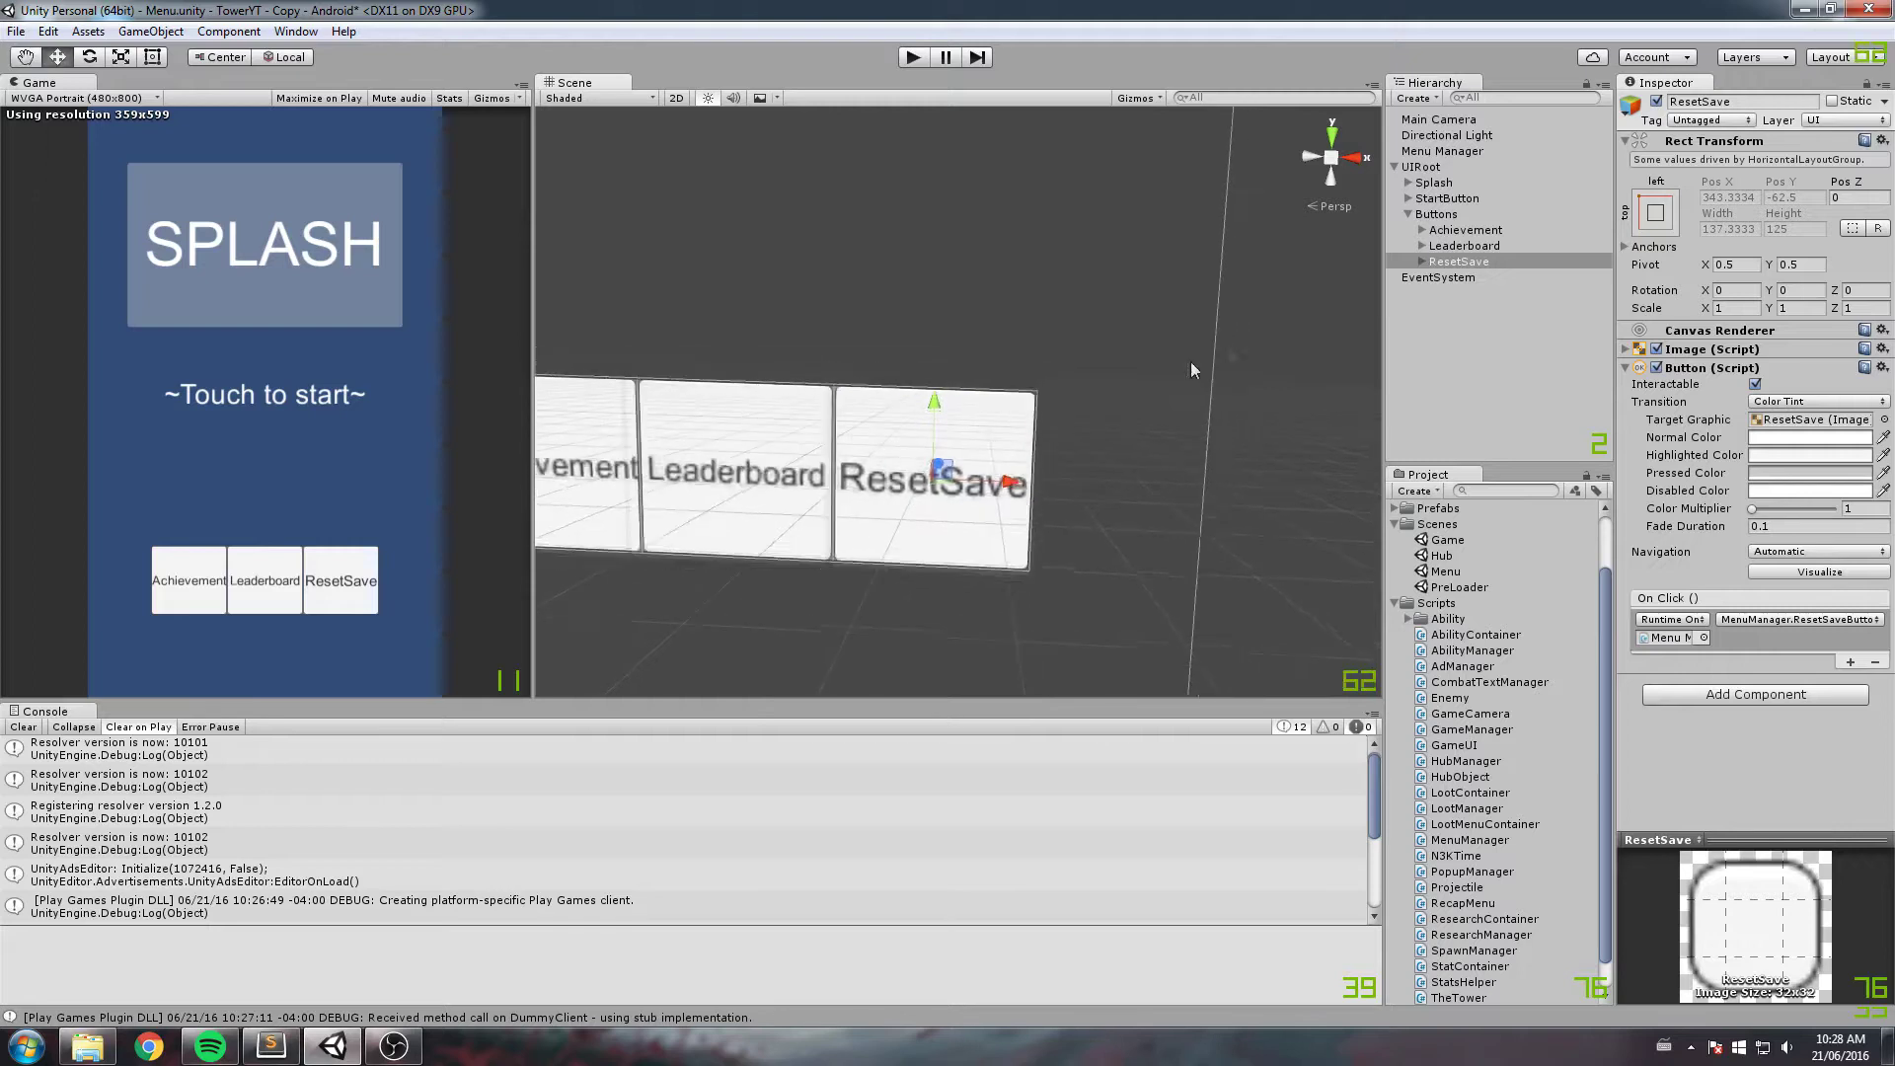
scroll(1228, 348, down, 3)
click(1408, 217)
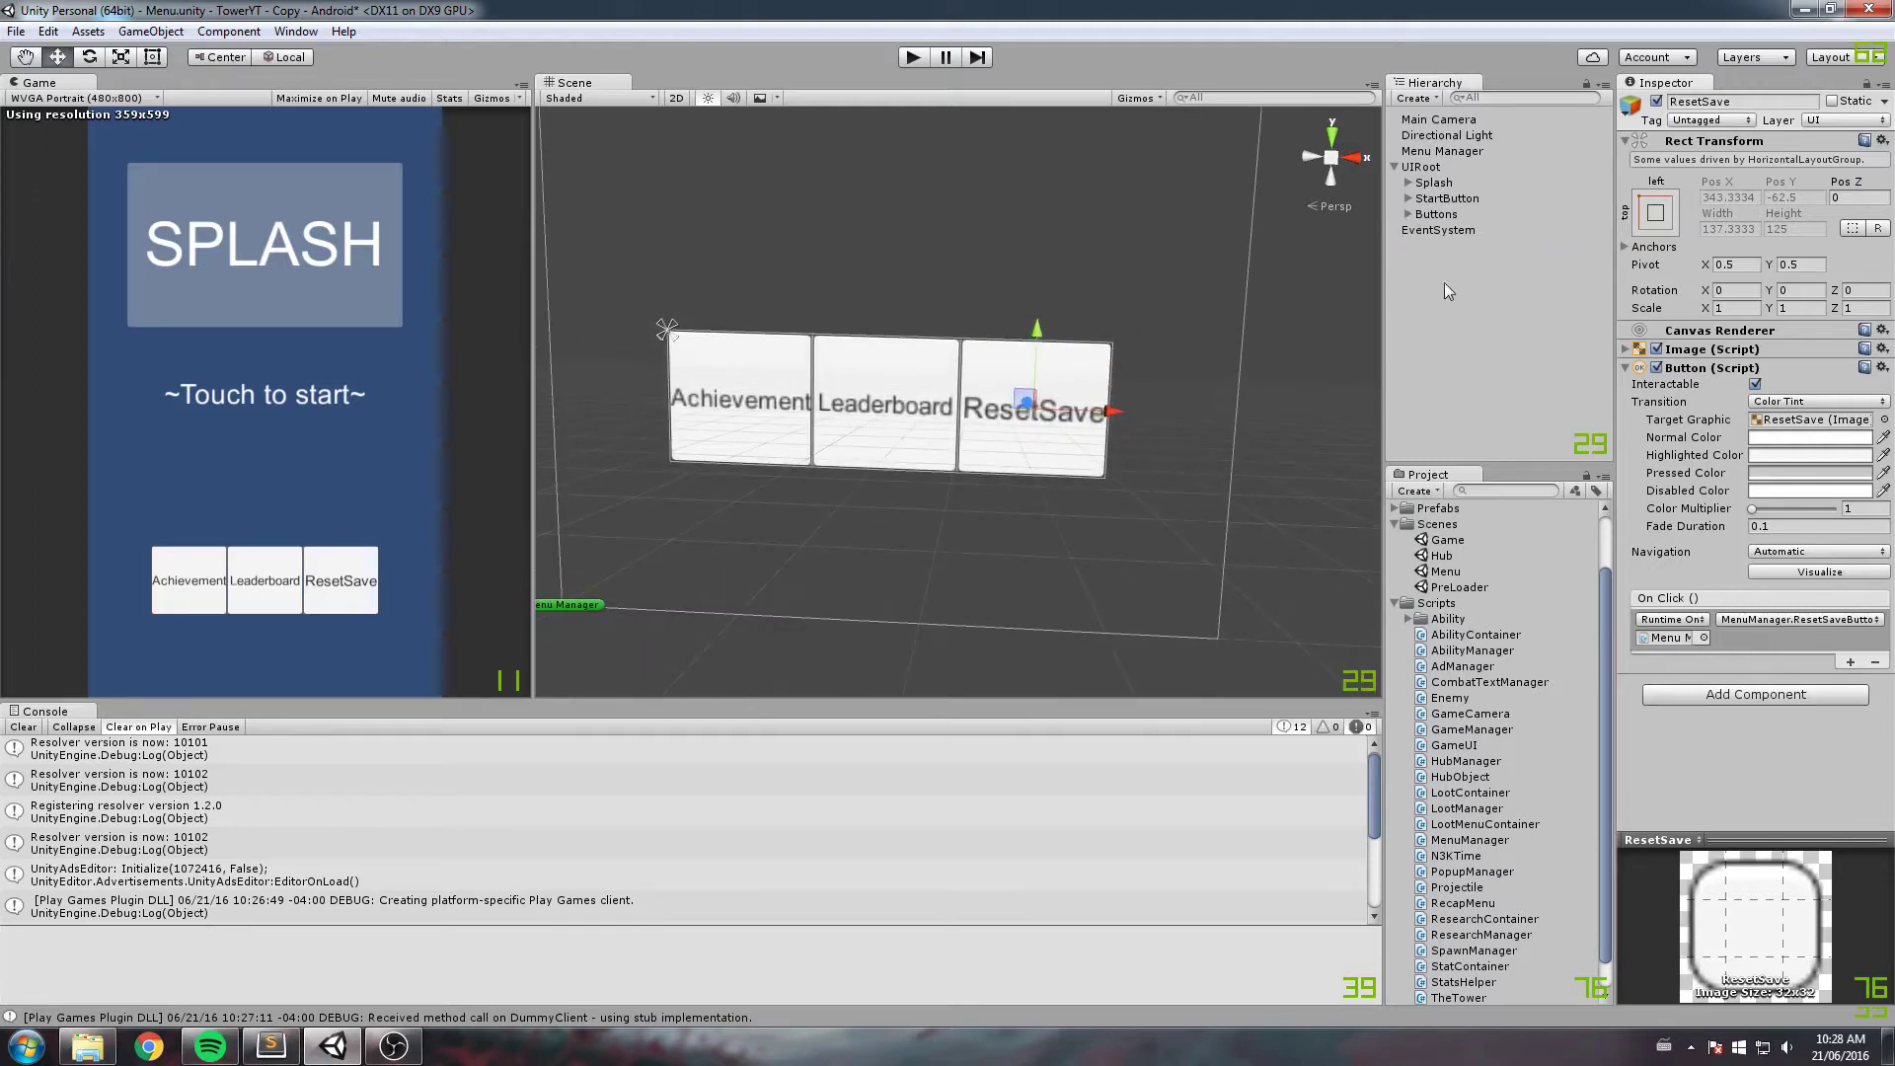
right_click(1455, 265)
click(1421, 167)
right_click(1432, 167)
mouse_move(1550, 452)
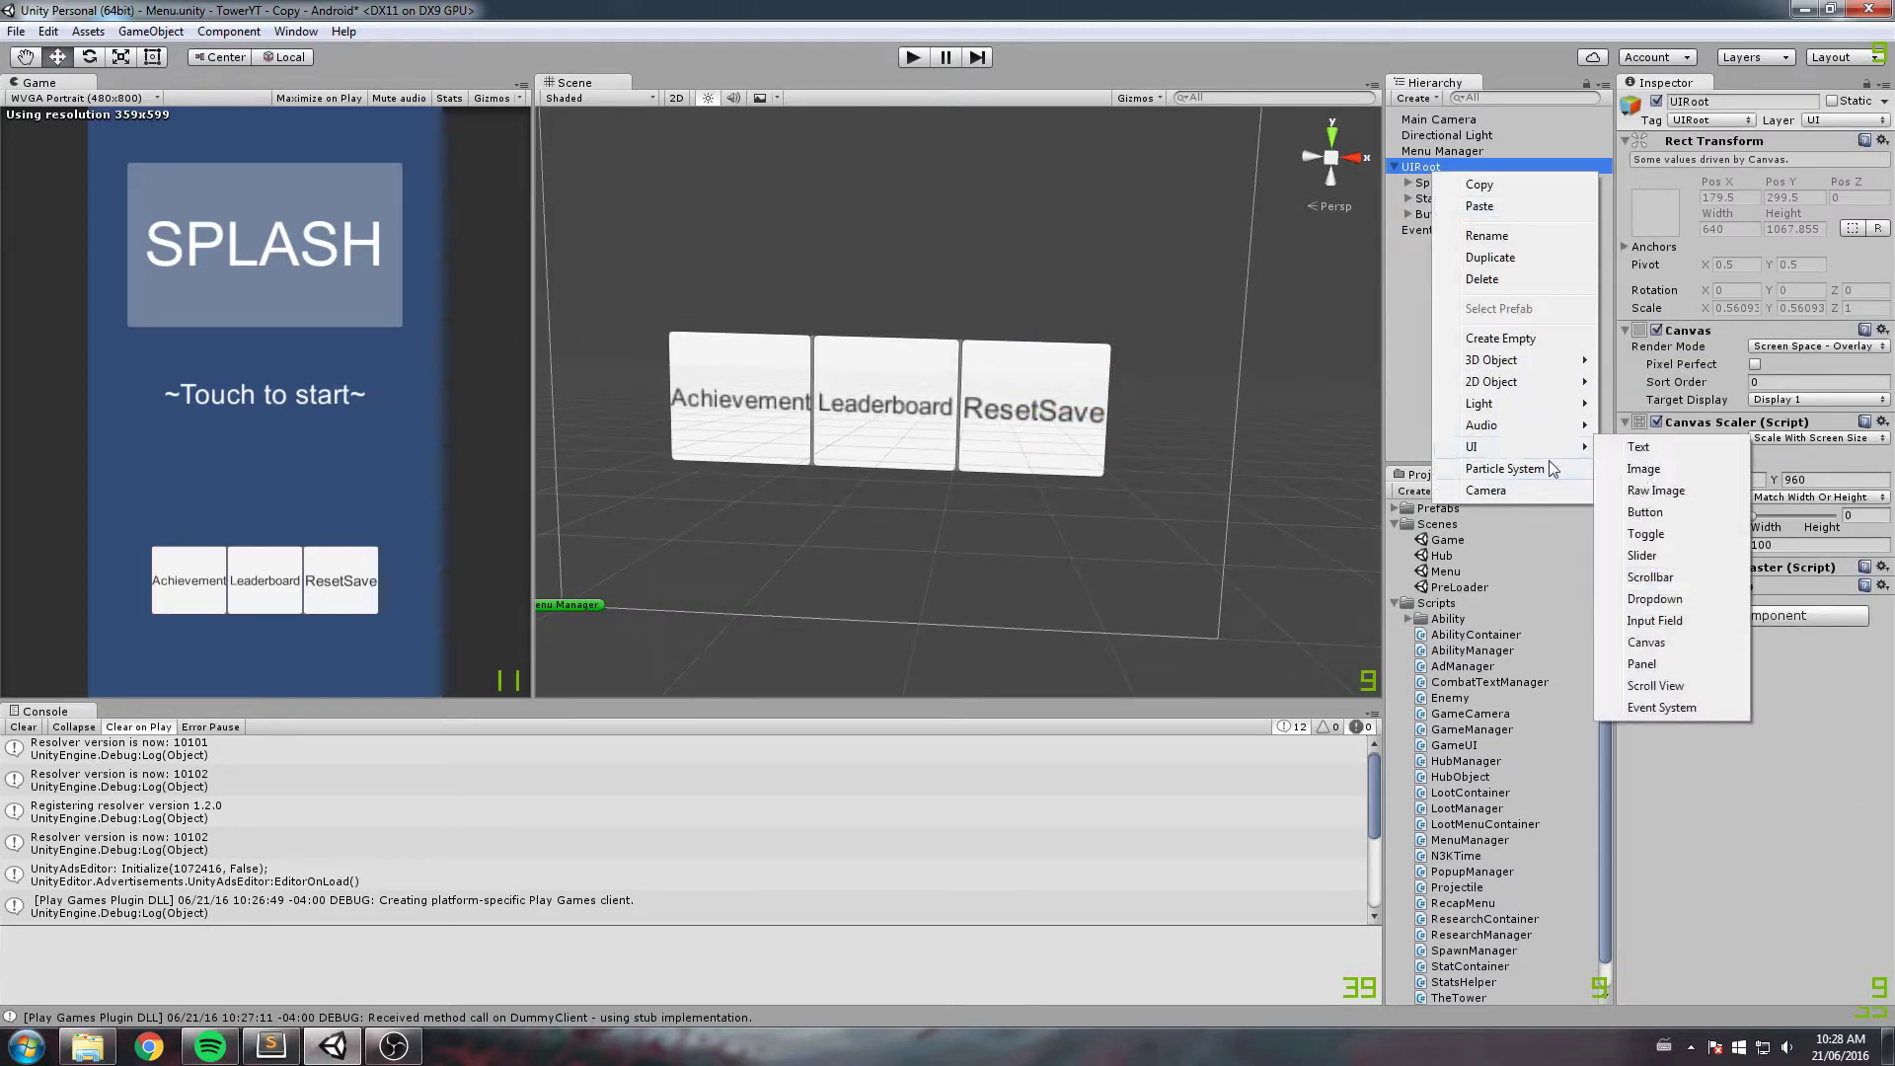
click(1643, 664)
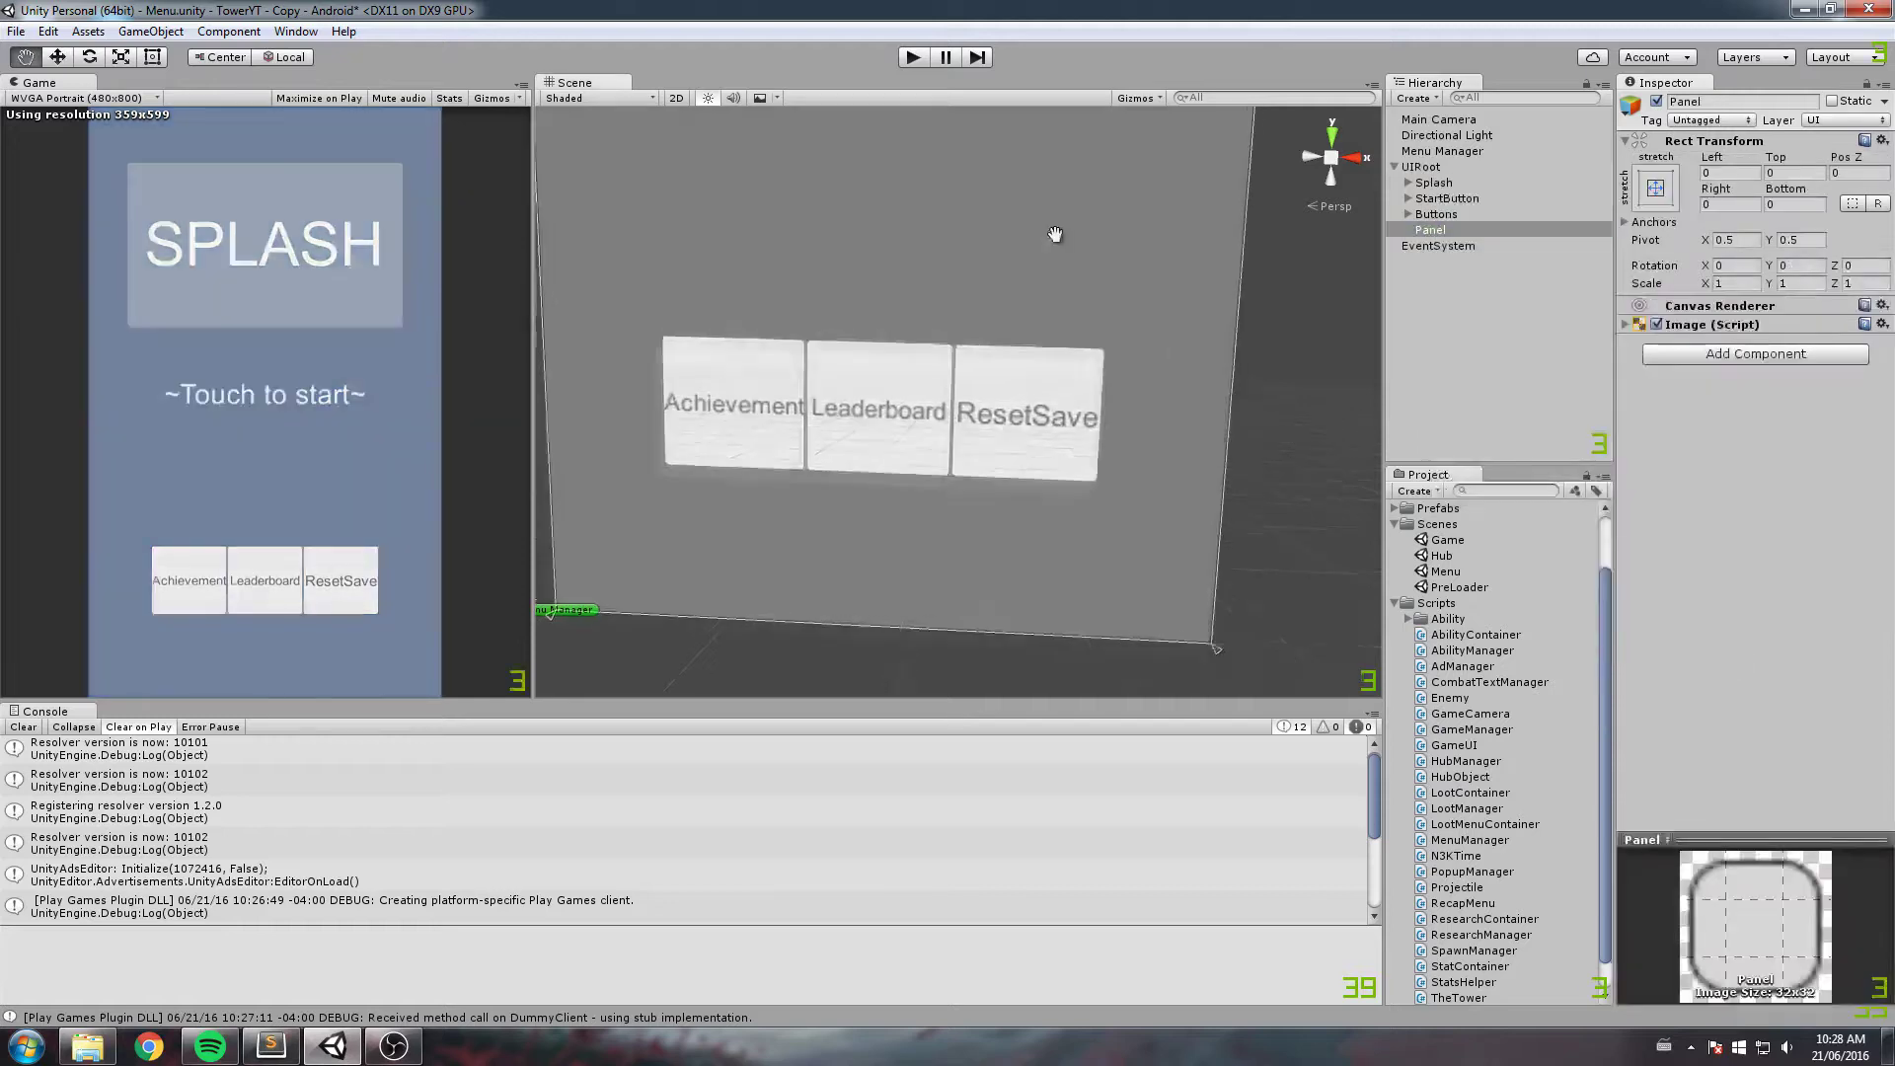
Step: Rename the new panel under UIRoot as ResetSaveConfirmation
key(f)
alt+drag(1135, 444, 1063, 366)
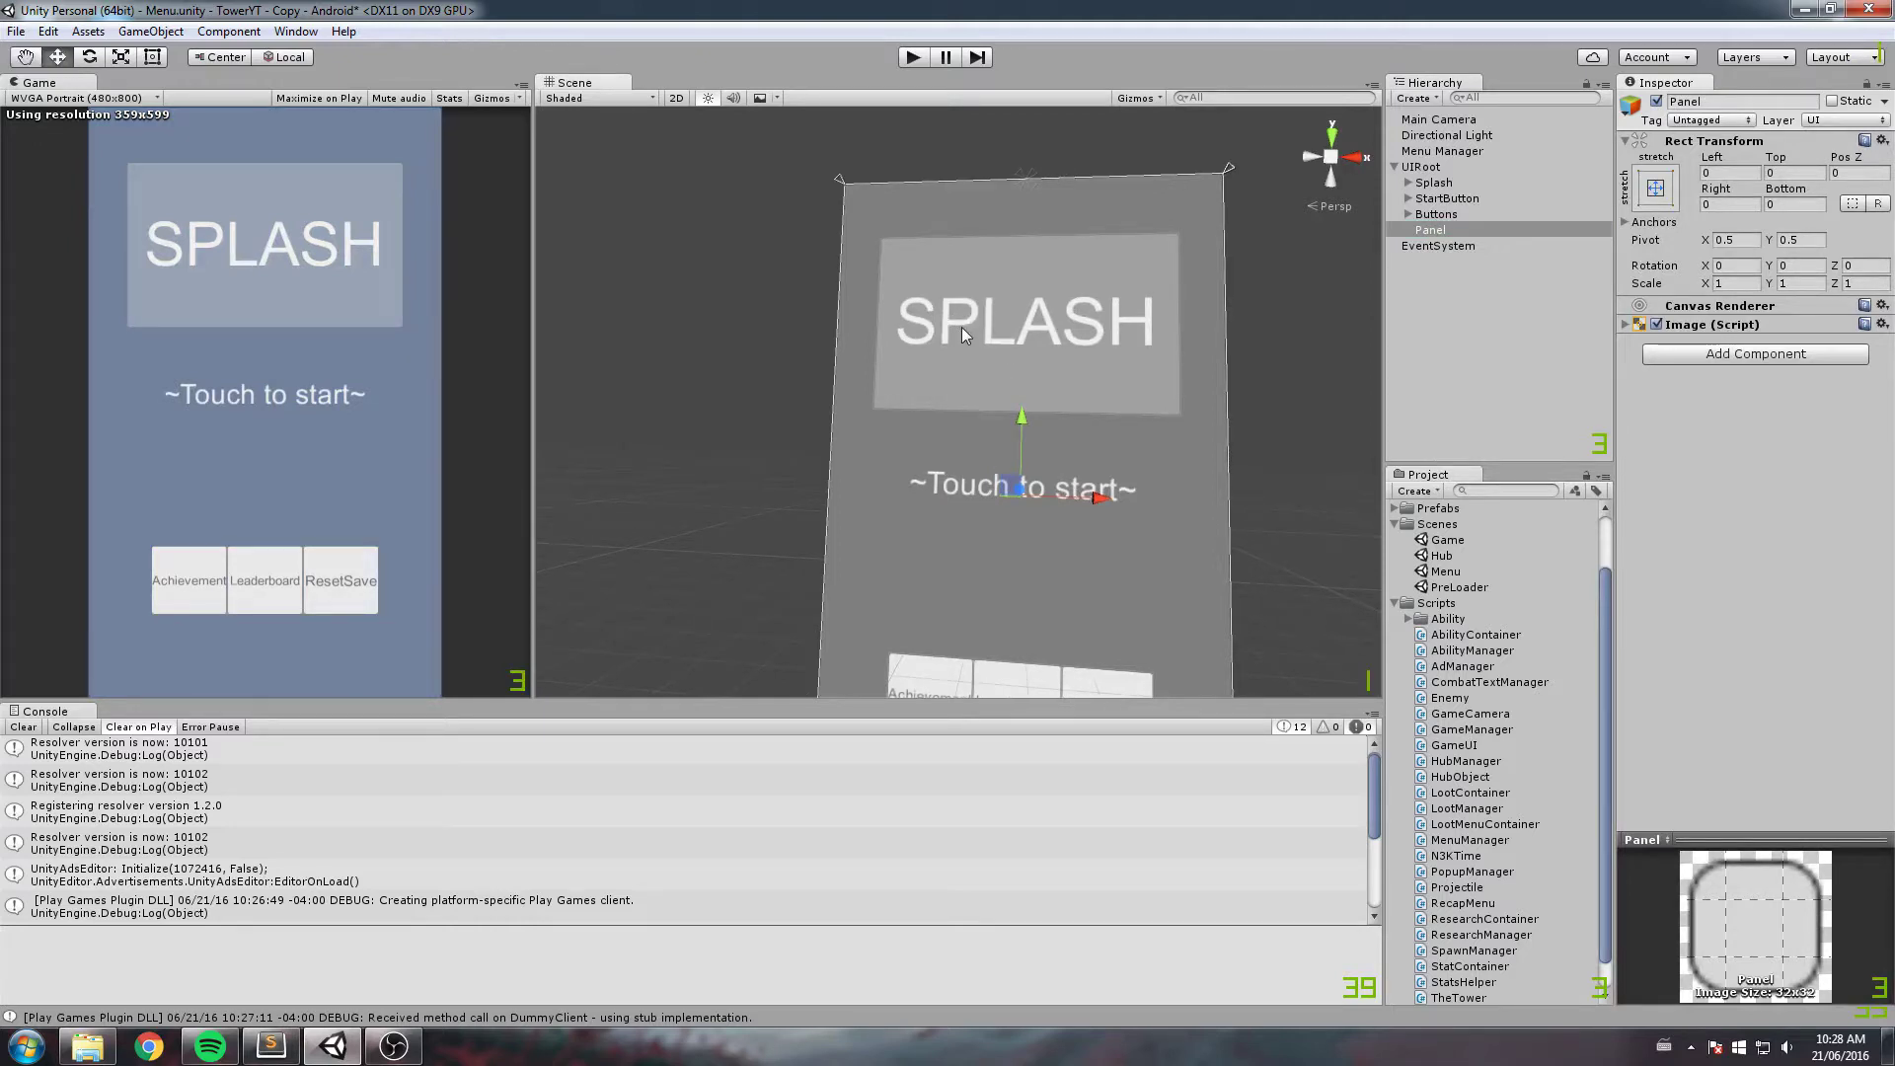
alt+drag(961, 328, 997, 389)
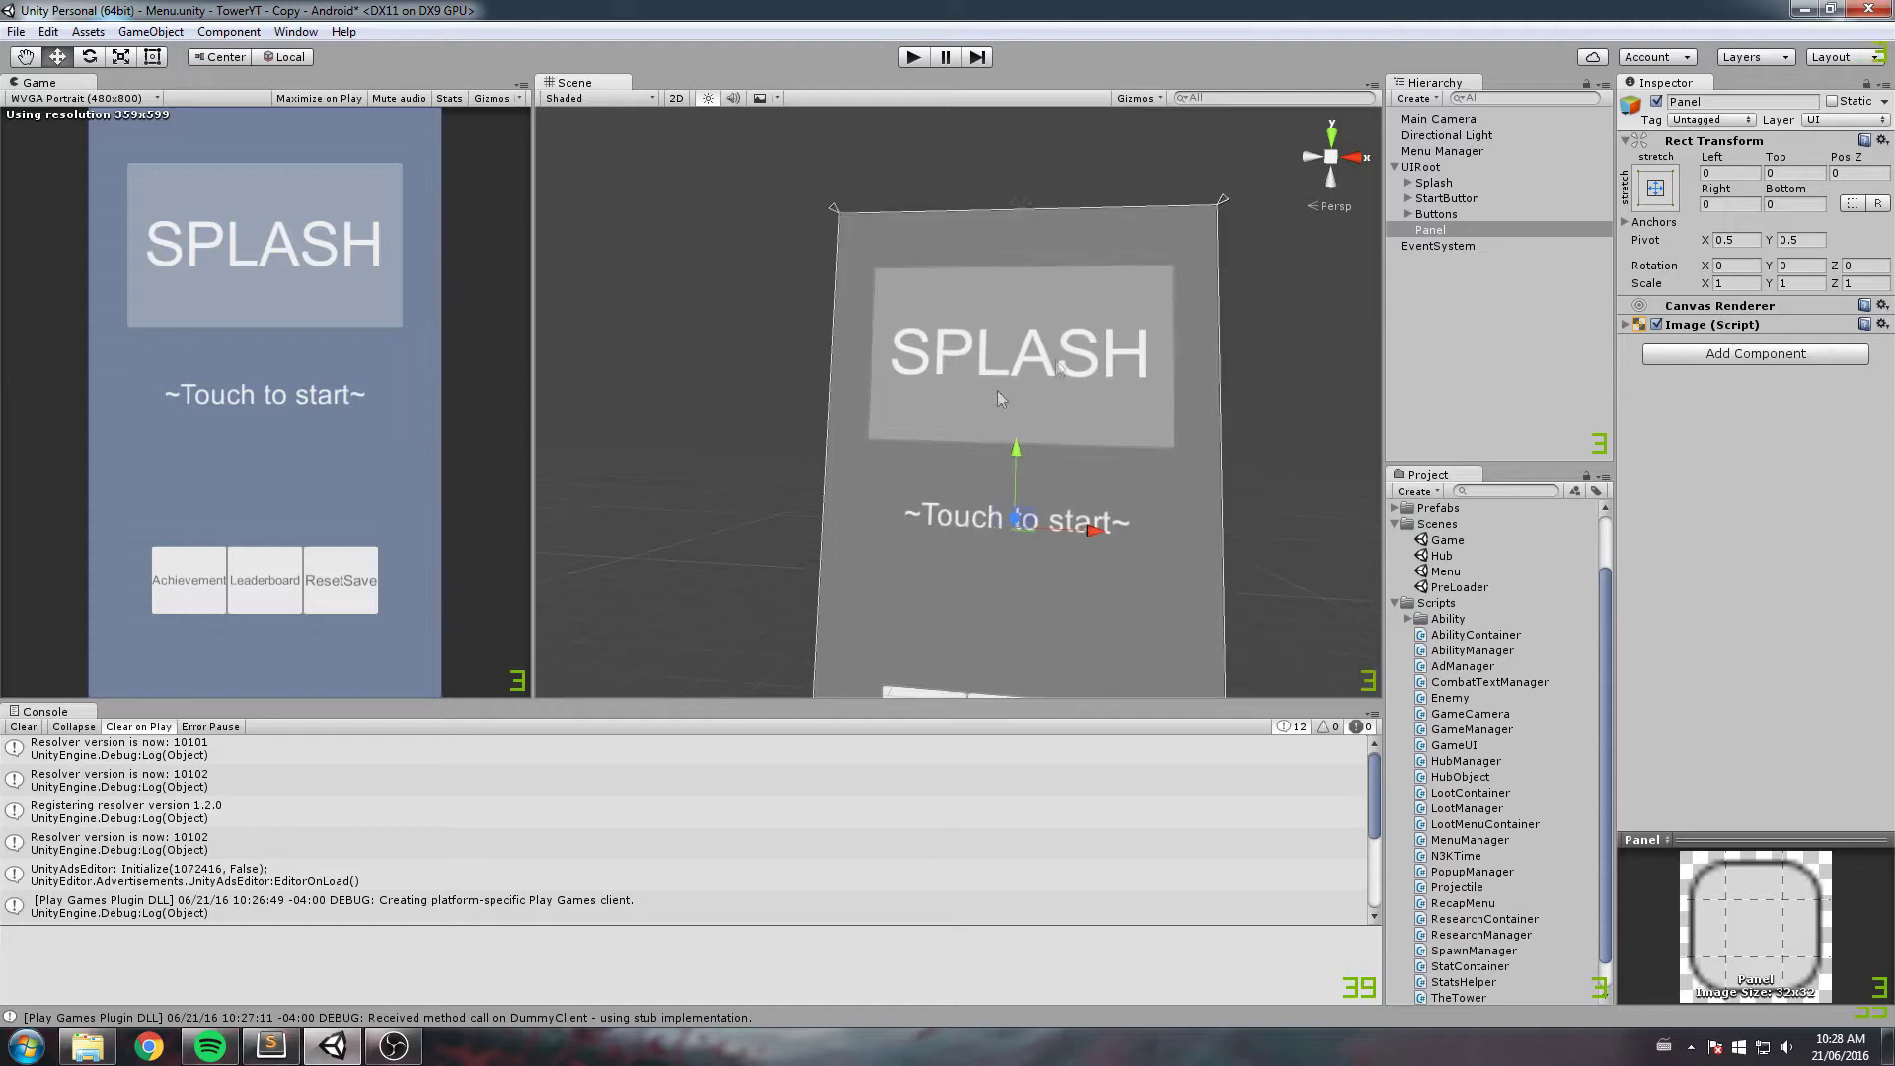
click(1454, 230)
click(1454, 231)
text(Res)
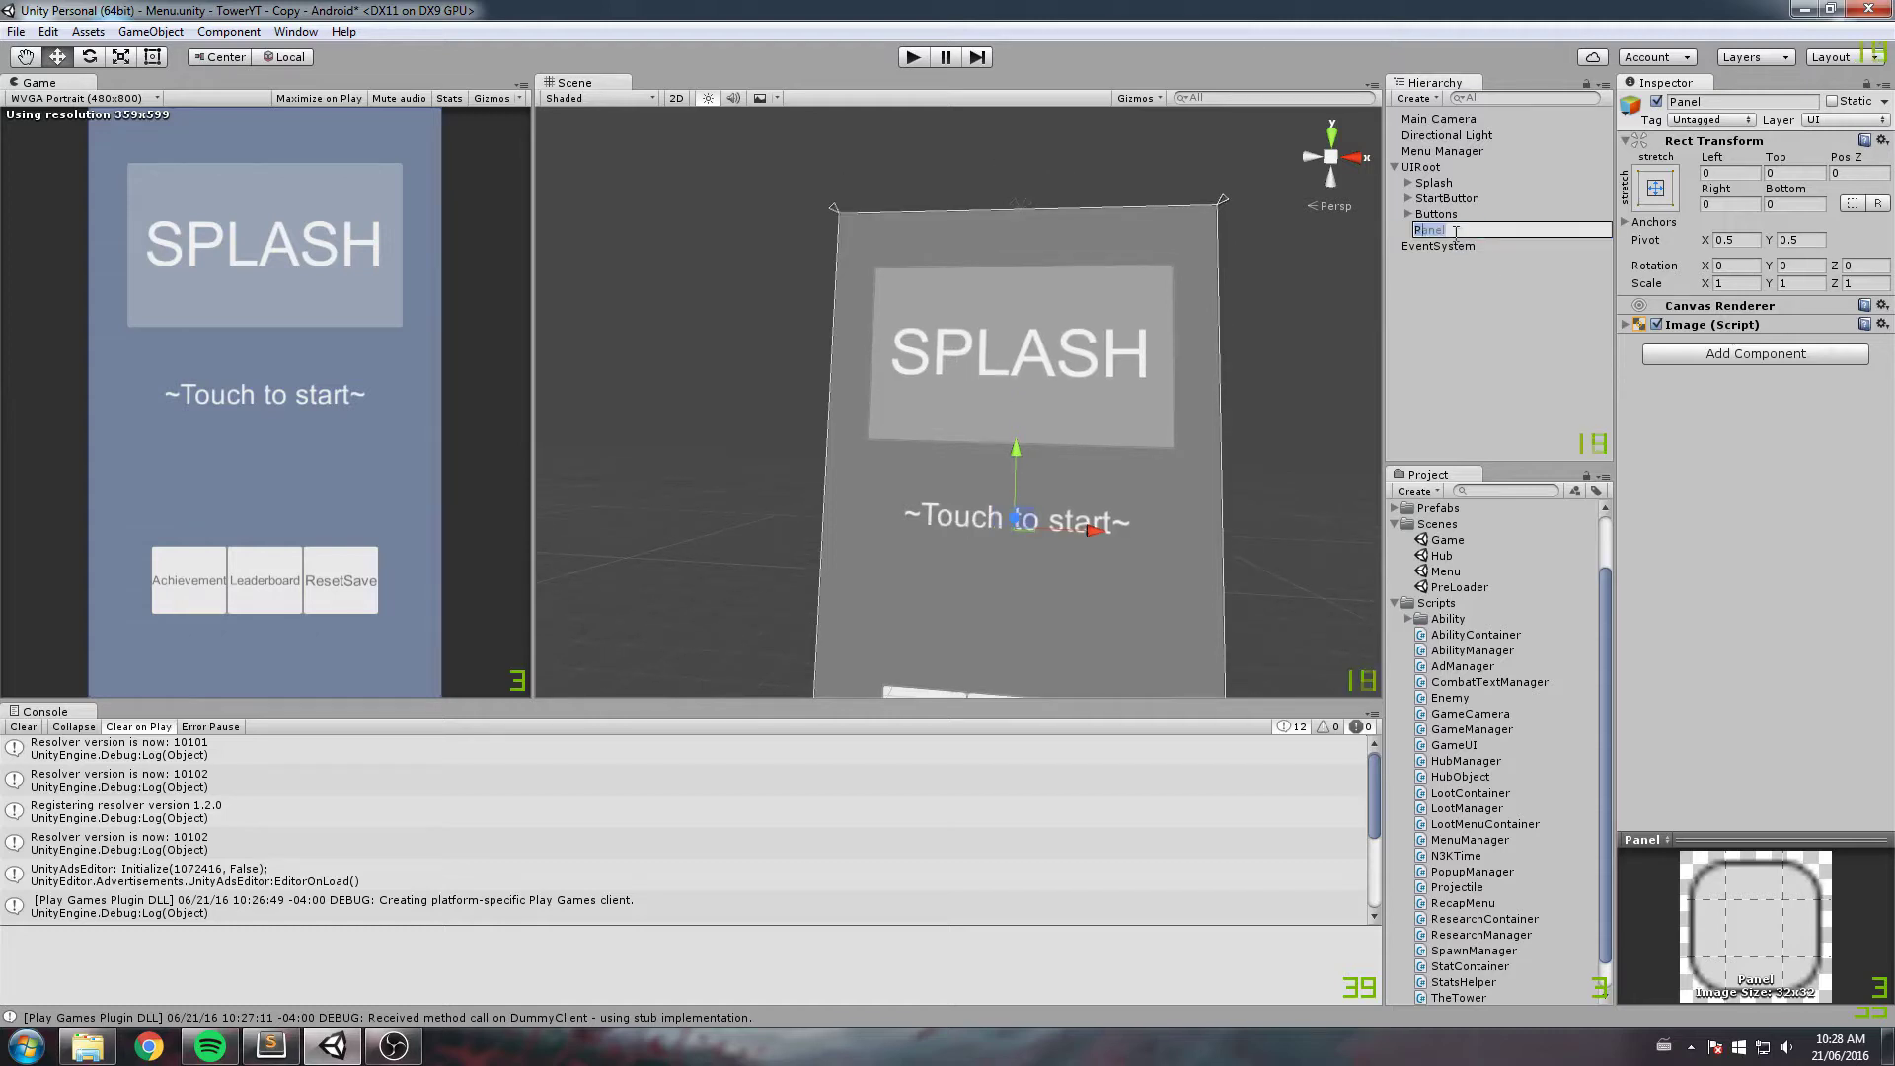
text(etSaveC)
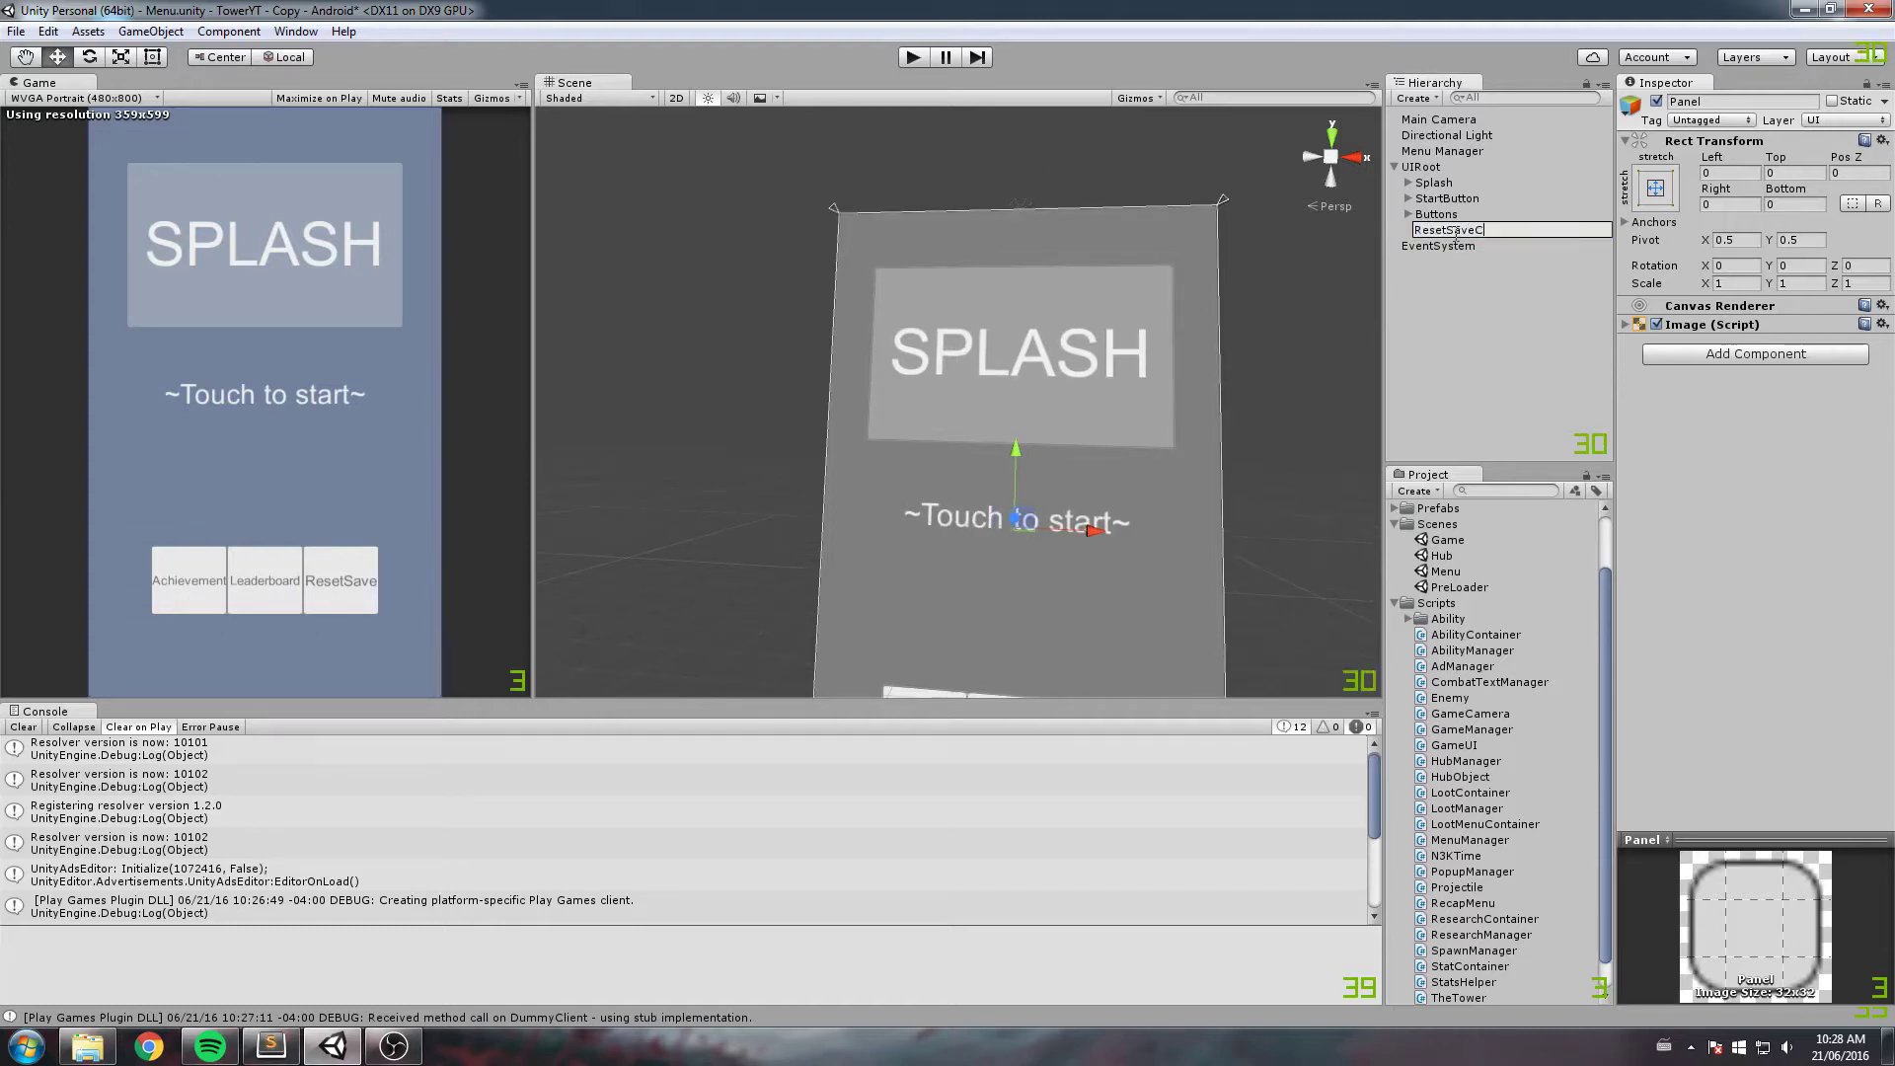
text(onfirmation)
key(Return)
Step: Add a UI Panel as a child of ResetSaveConfirmation
alt+drag(985, 340, 946, 246)
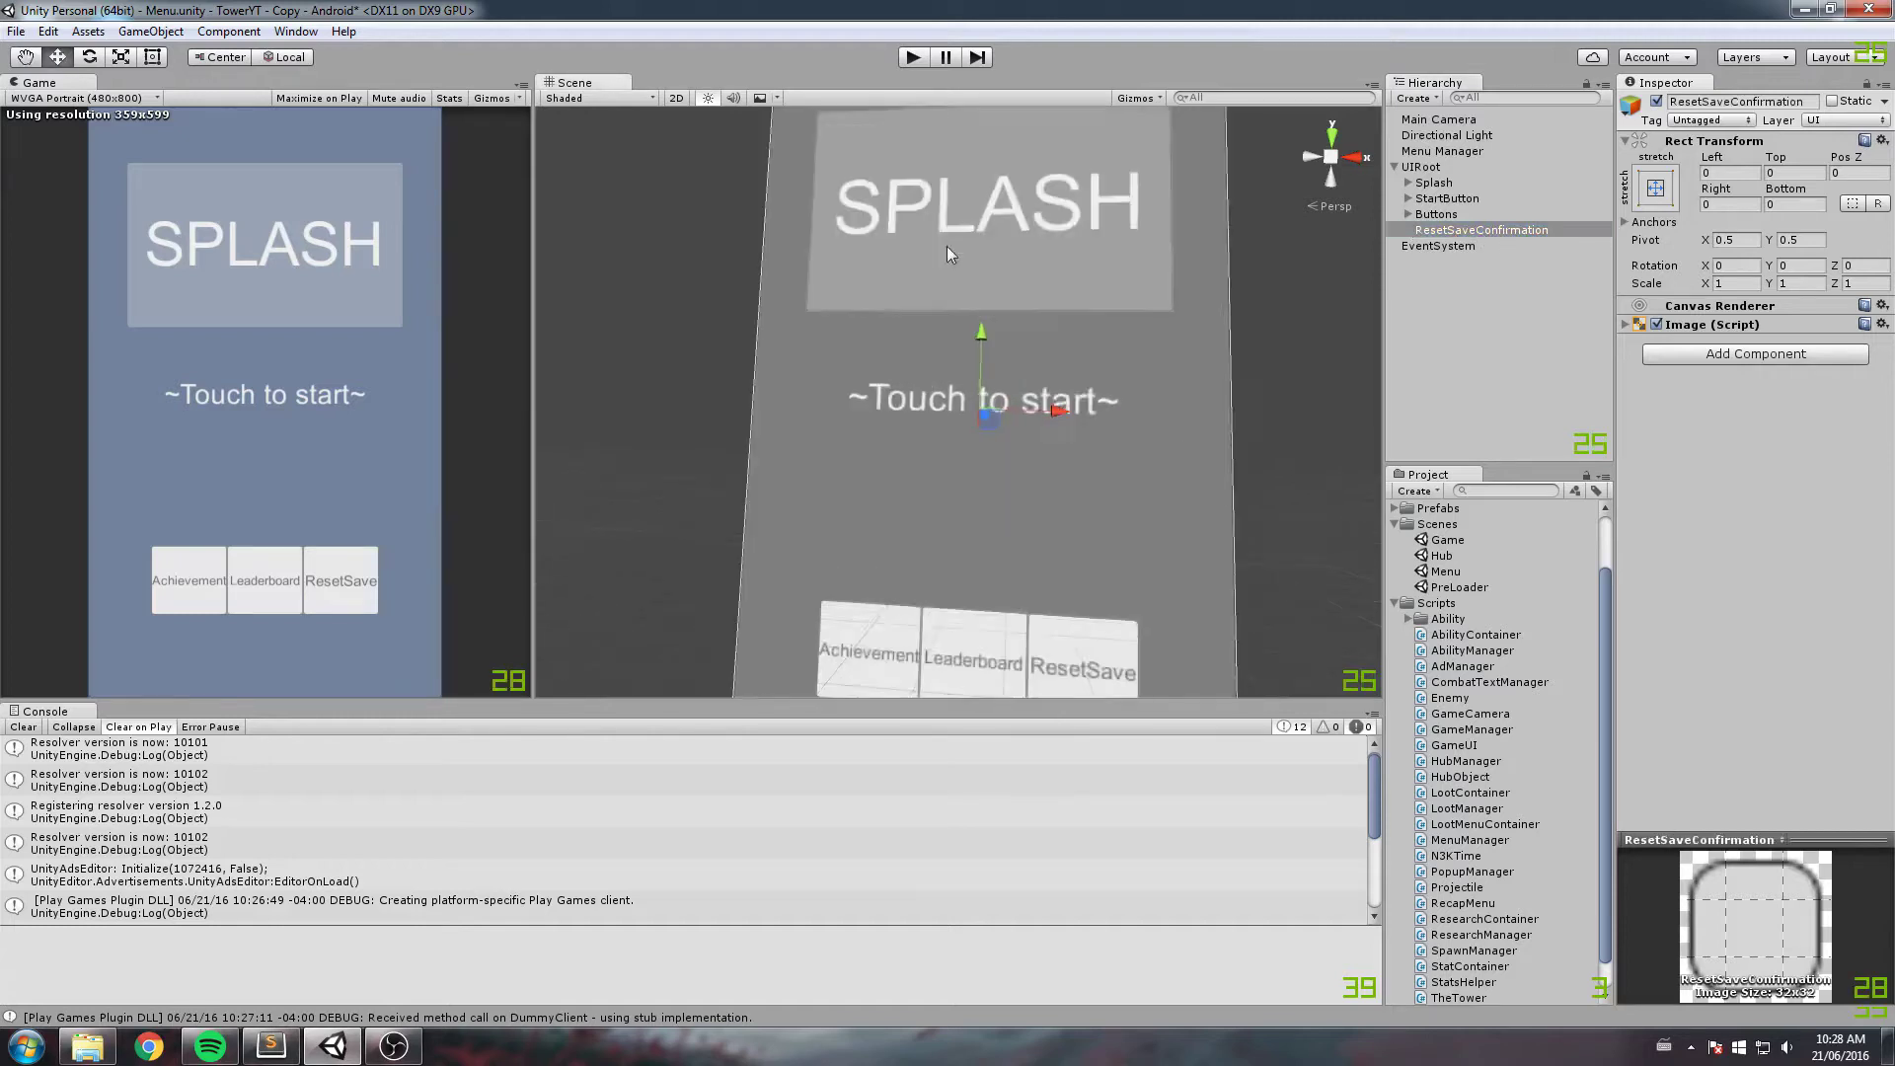
click(1743, 355)
click(1498, 235)
right_click(1499, 237)
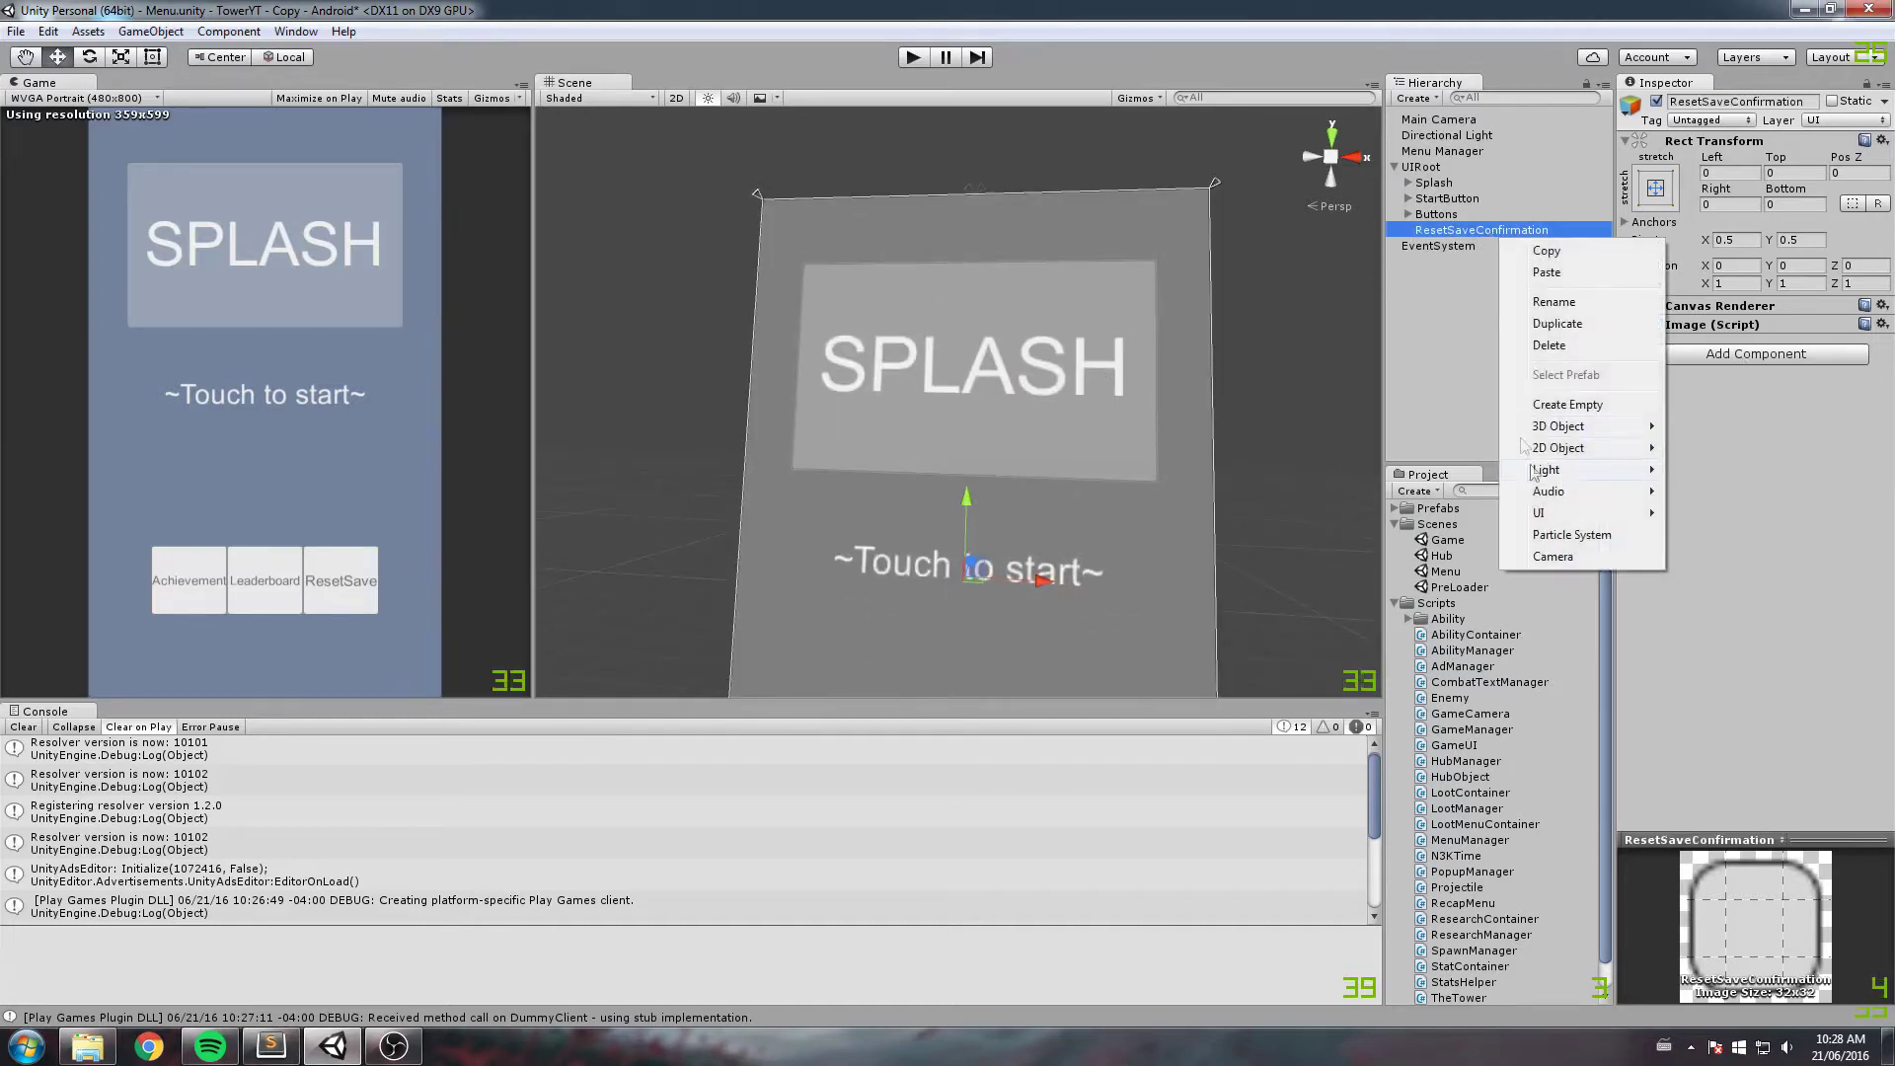
mouse_move(1555, 514)
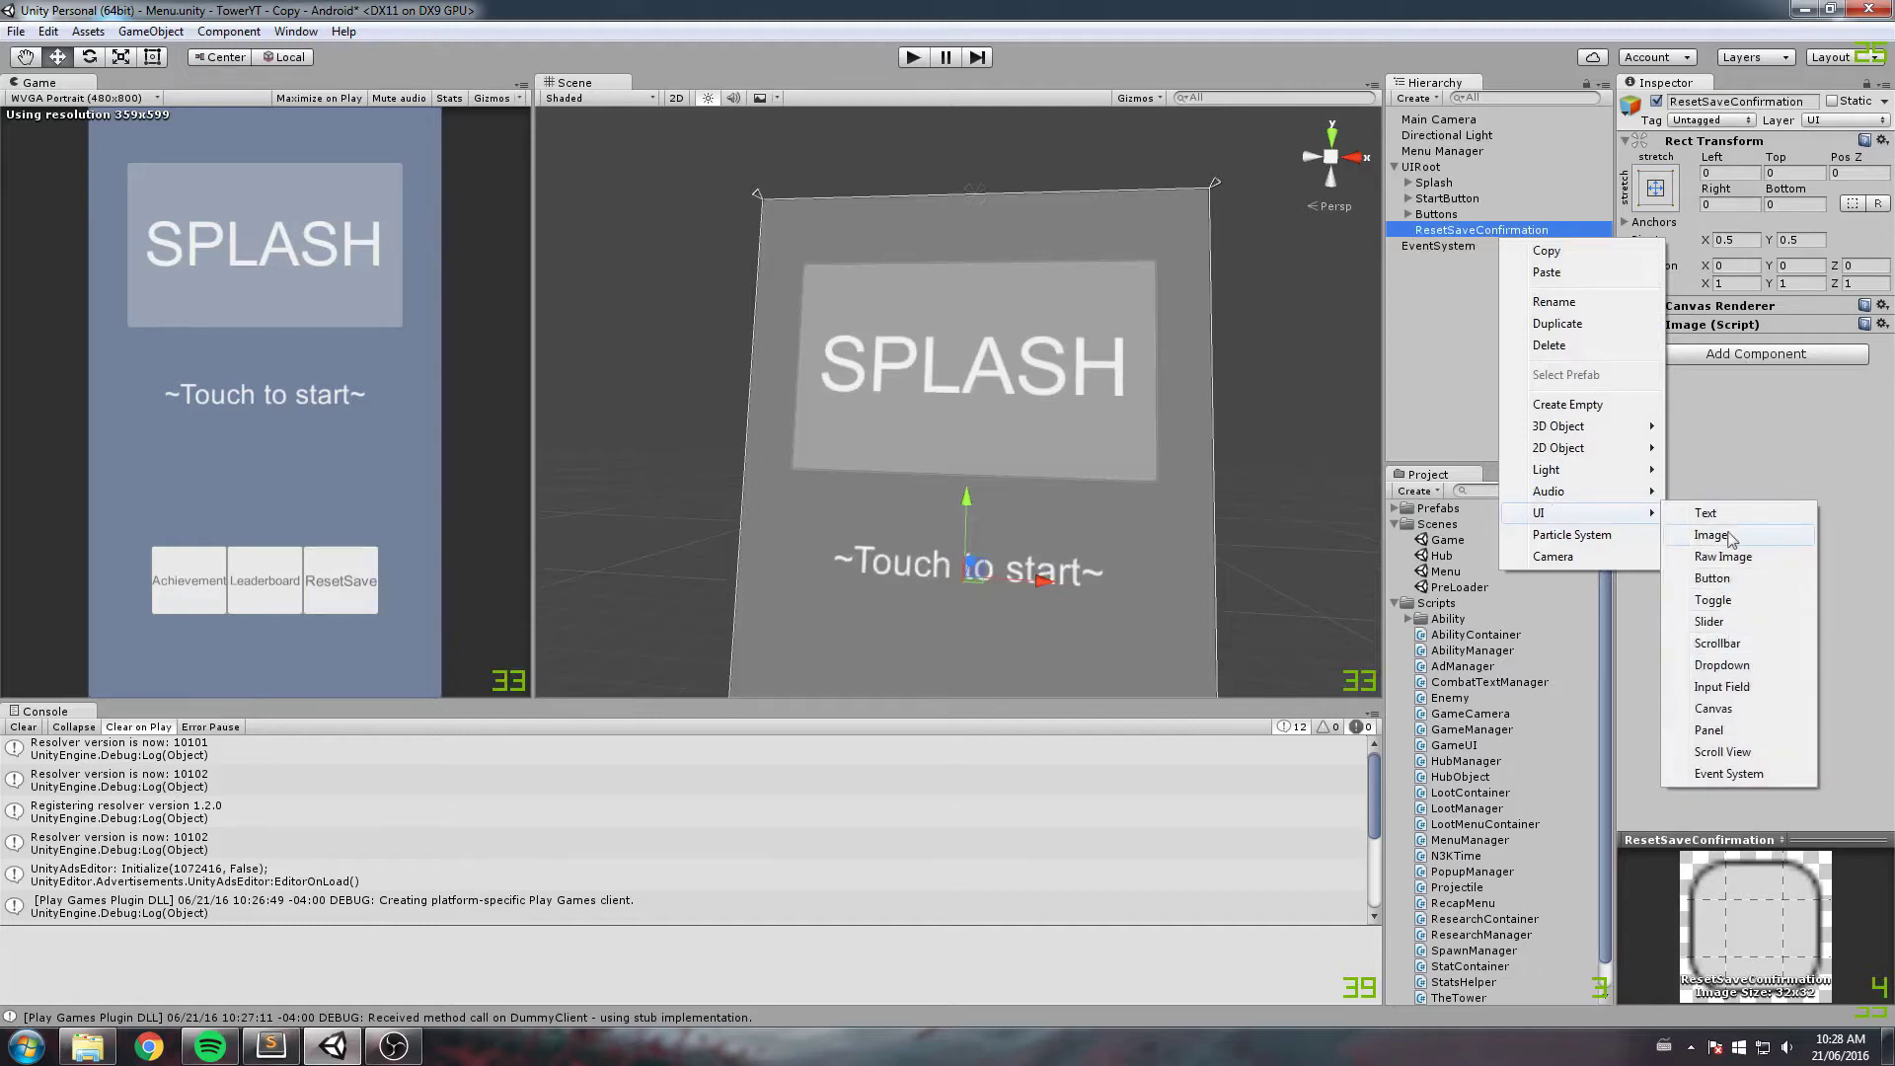
click(1710, 730)
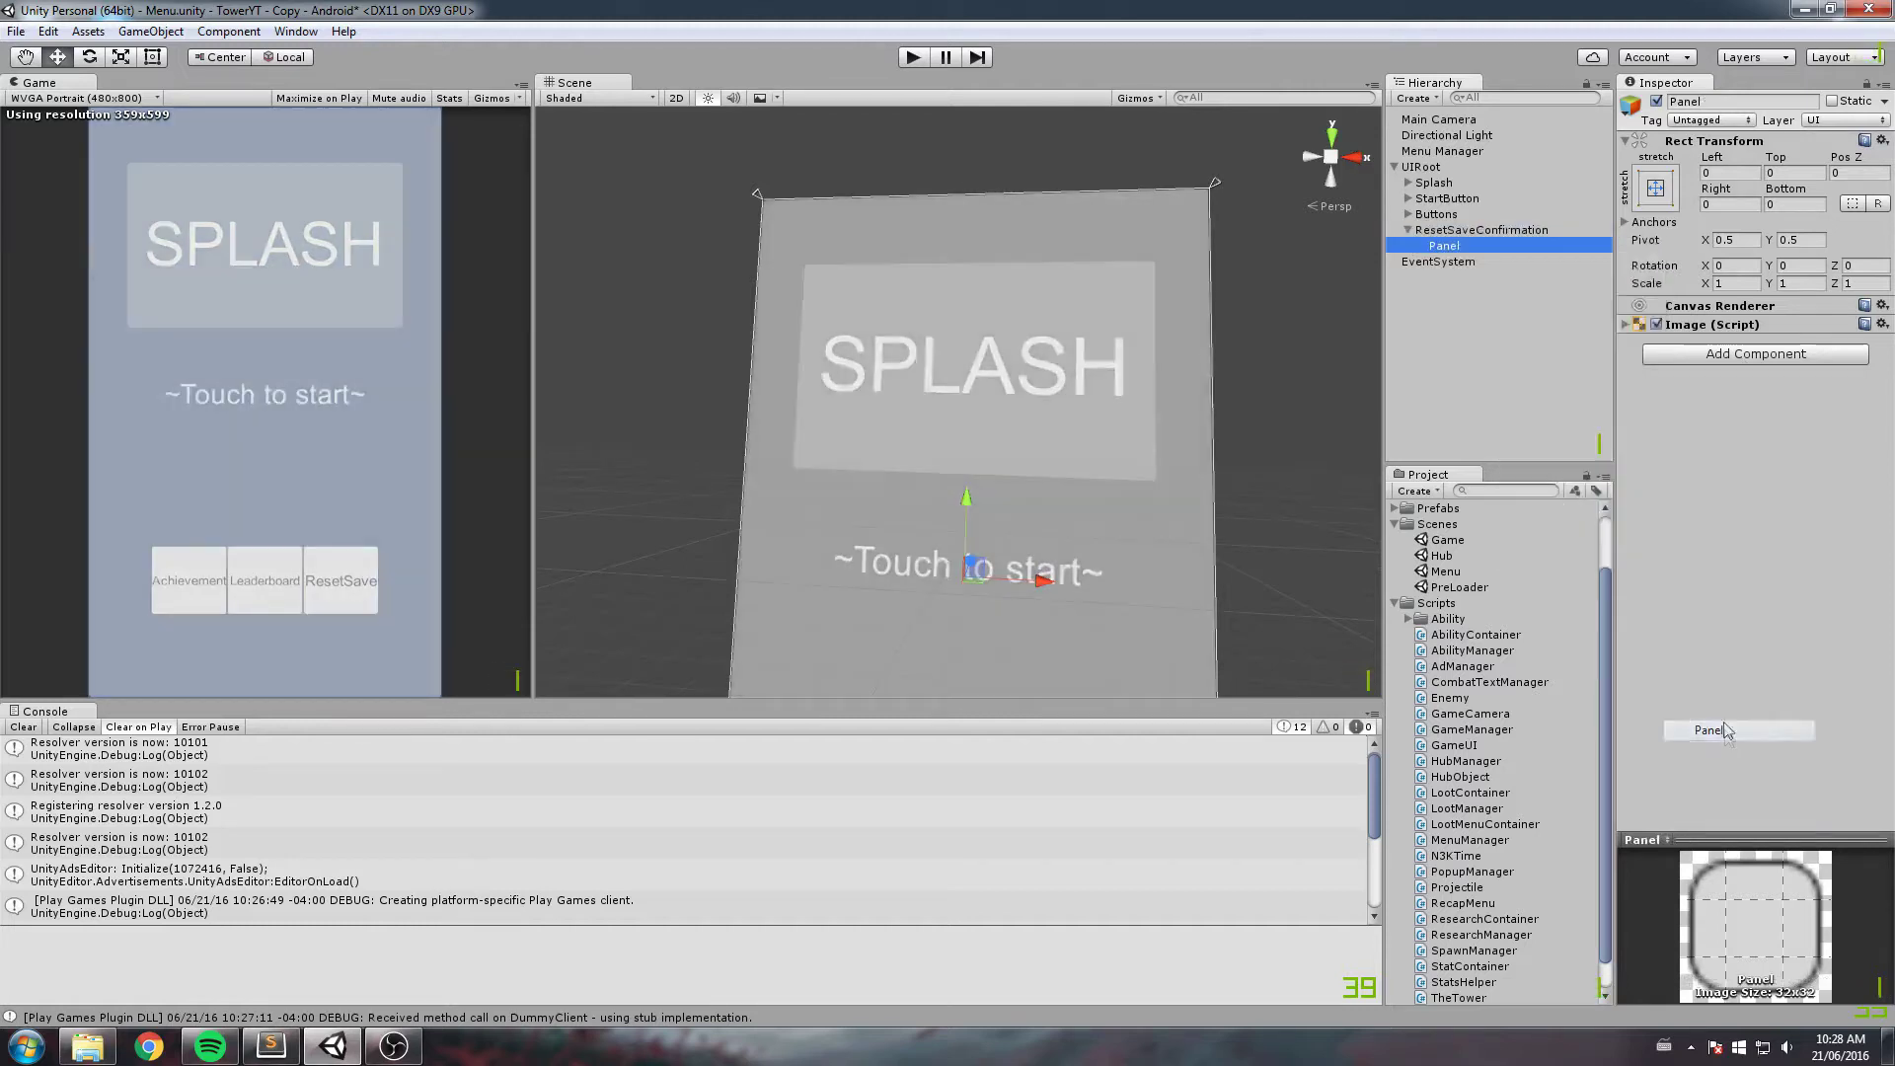
Step: Anchor the child panel to middle center and set its size to 400 wide by 300 high
click(1657, 189)
click(1767, 391)
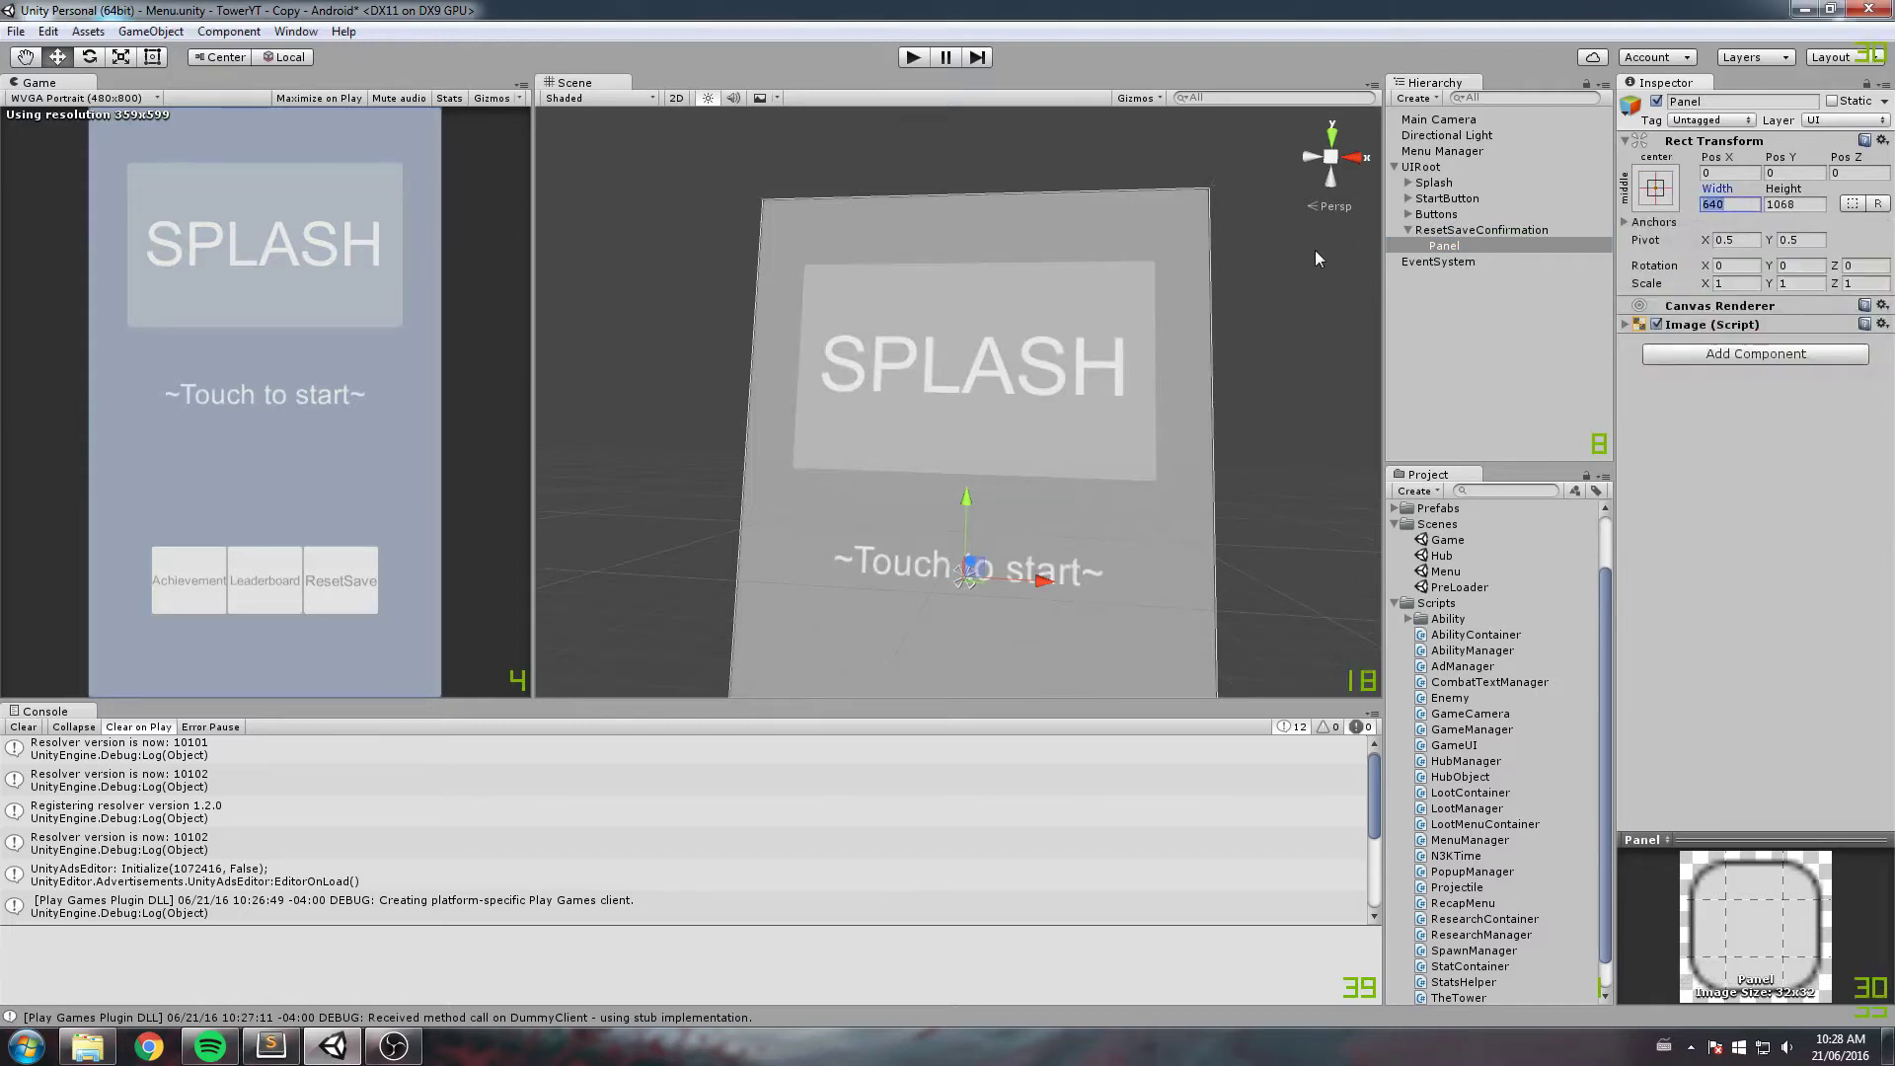
text(300)
key(Tab)
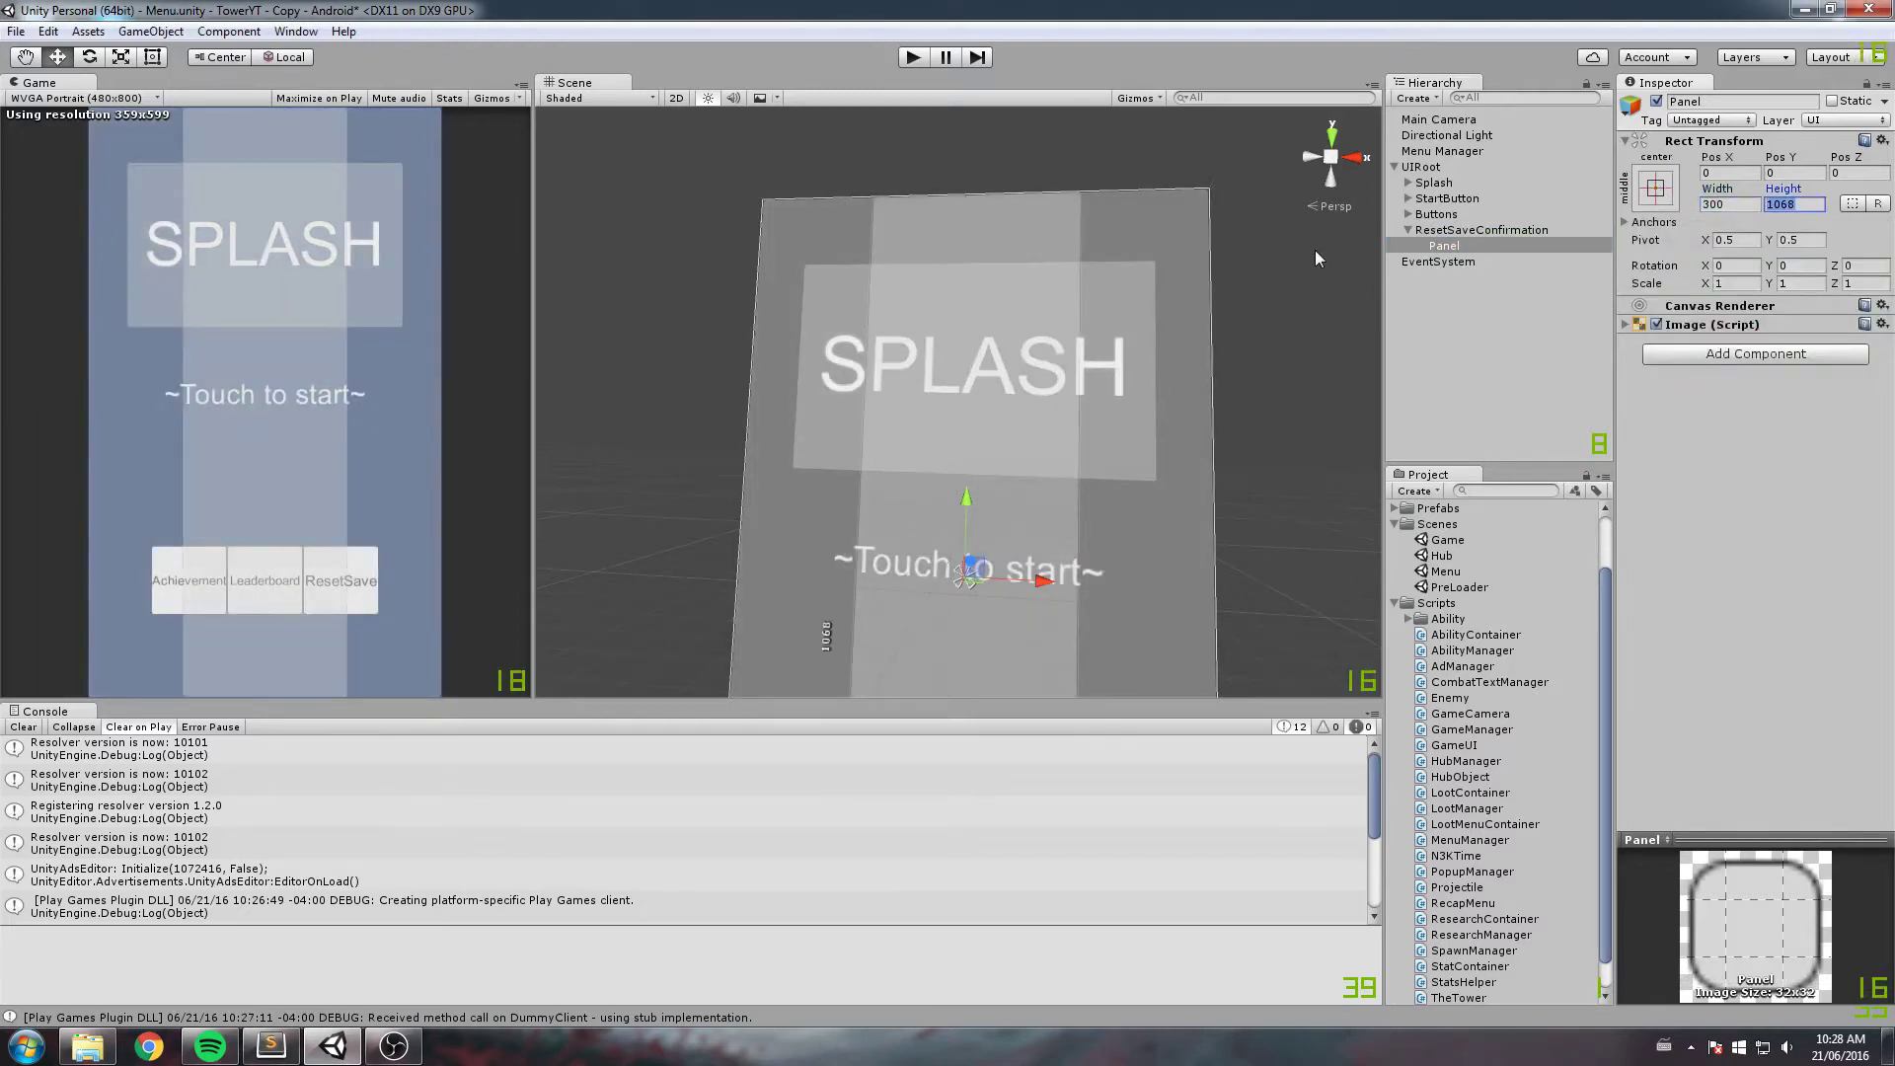
text(300)
click(1723, 204)
text(400)
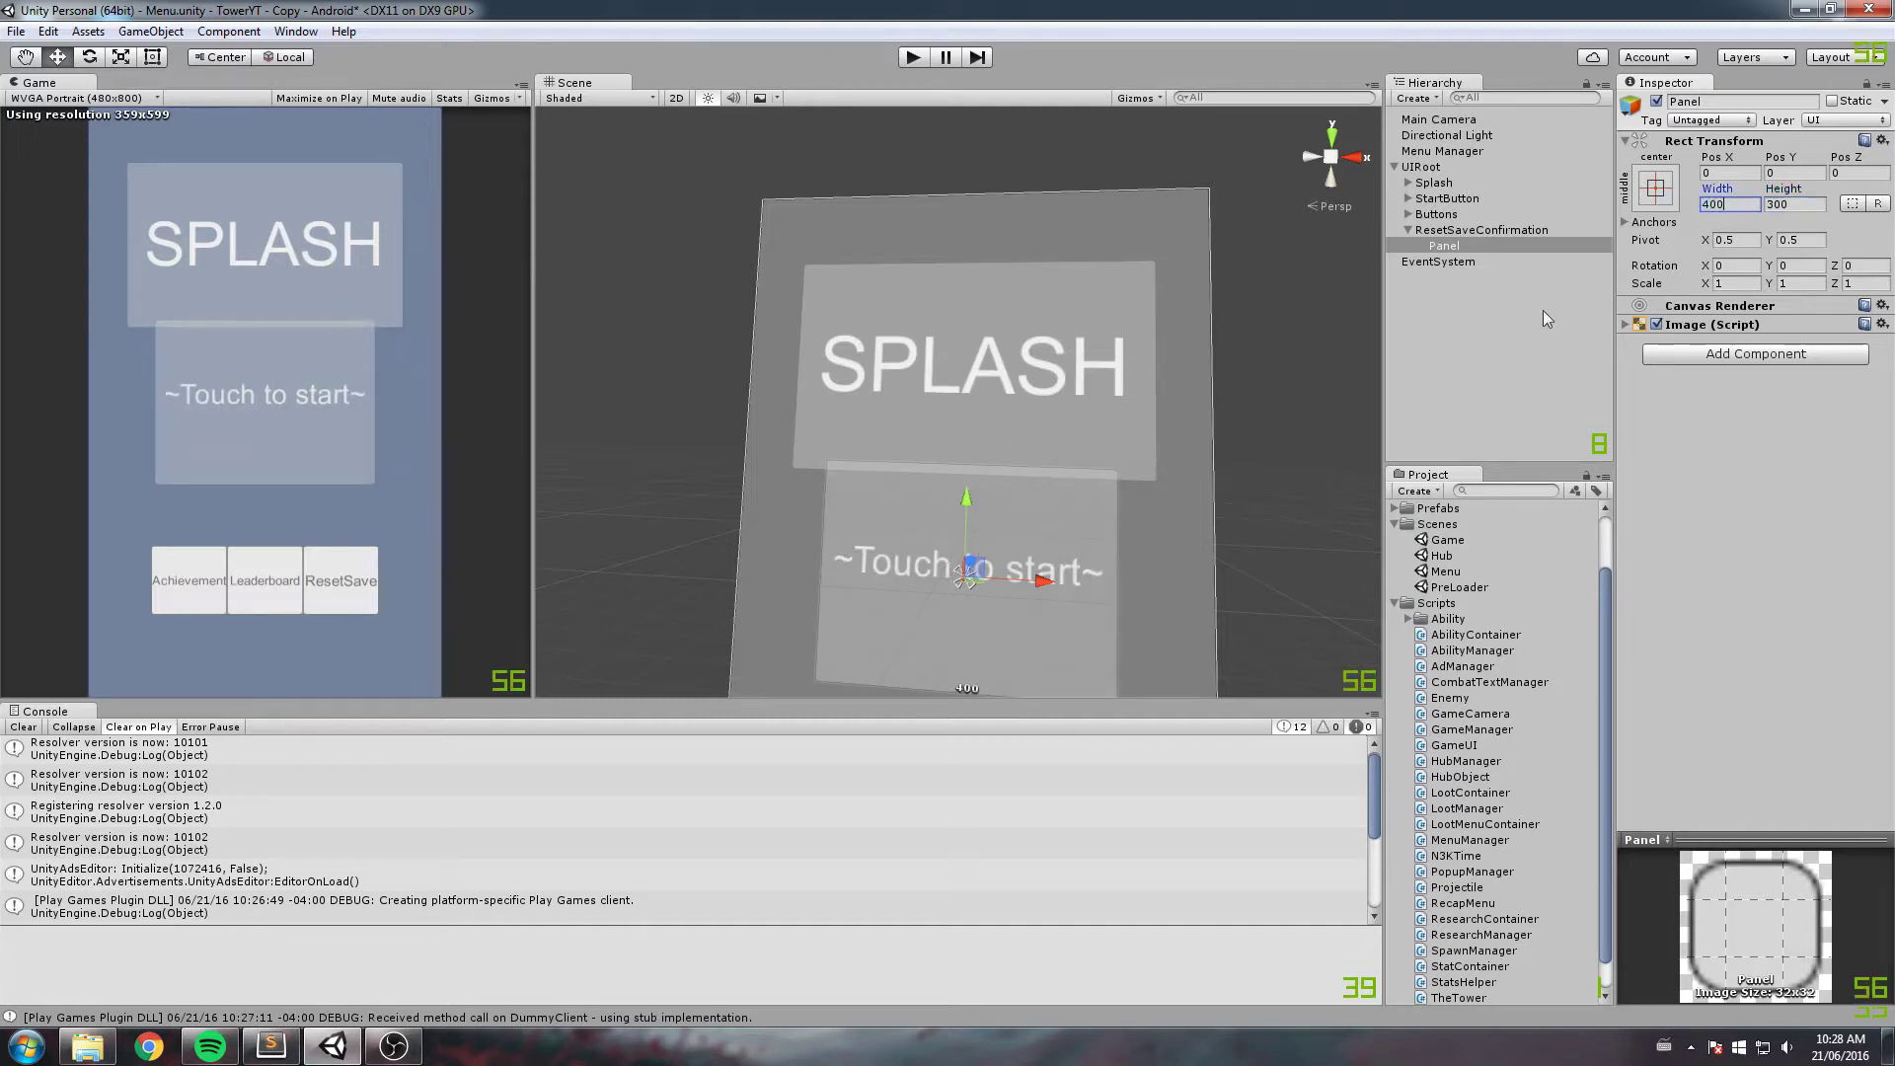
Step: Make the child panel's image colour fully opaque with an alpha of 255
click(1707, 325)
click(1840, 361)
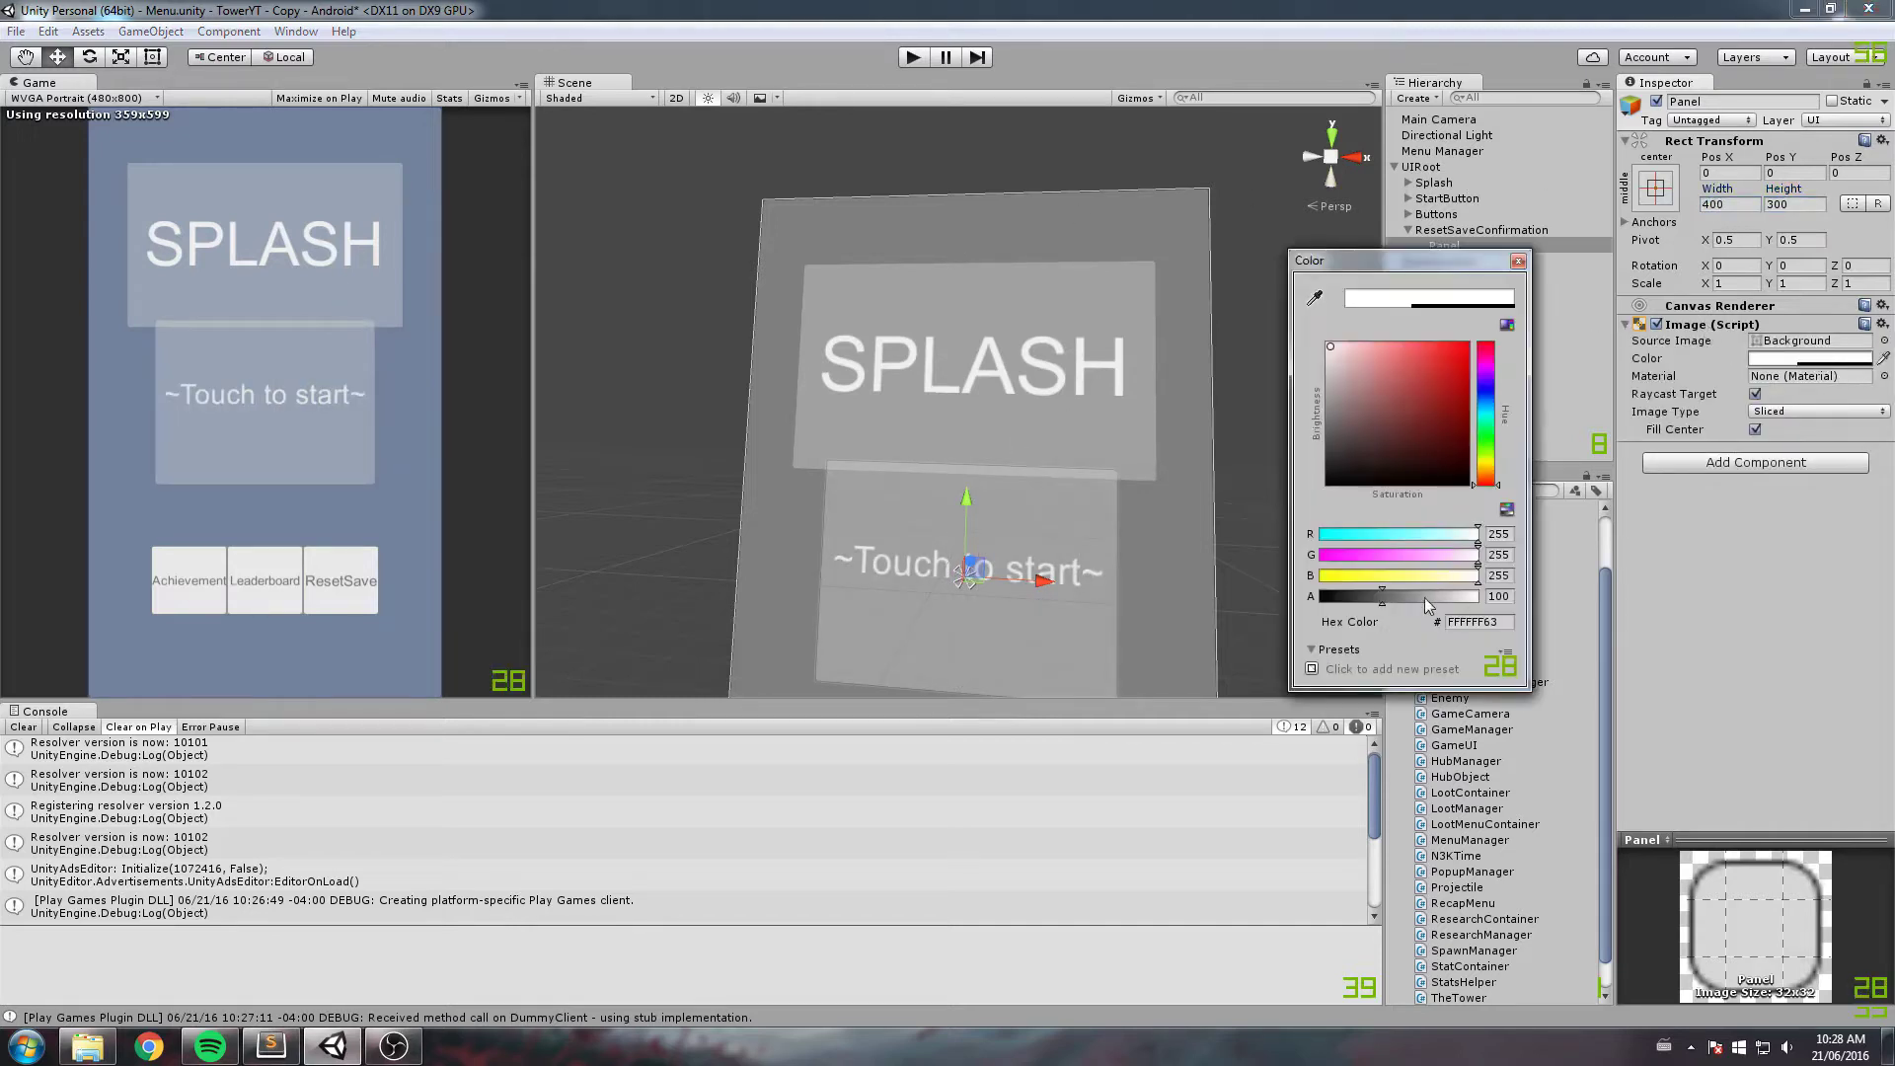
drag(1424, 597, 1481, 596)
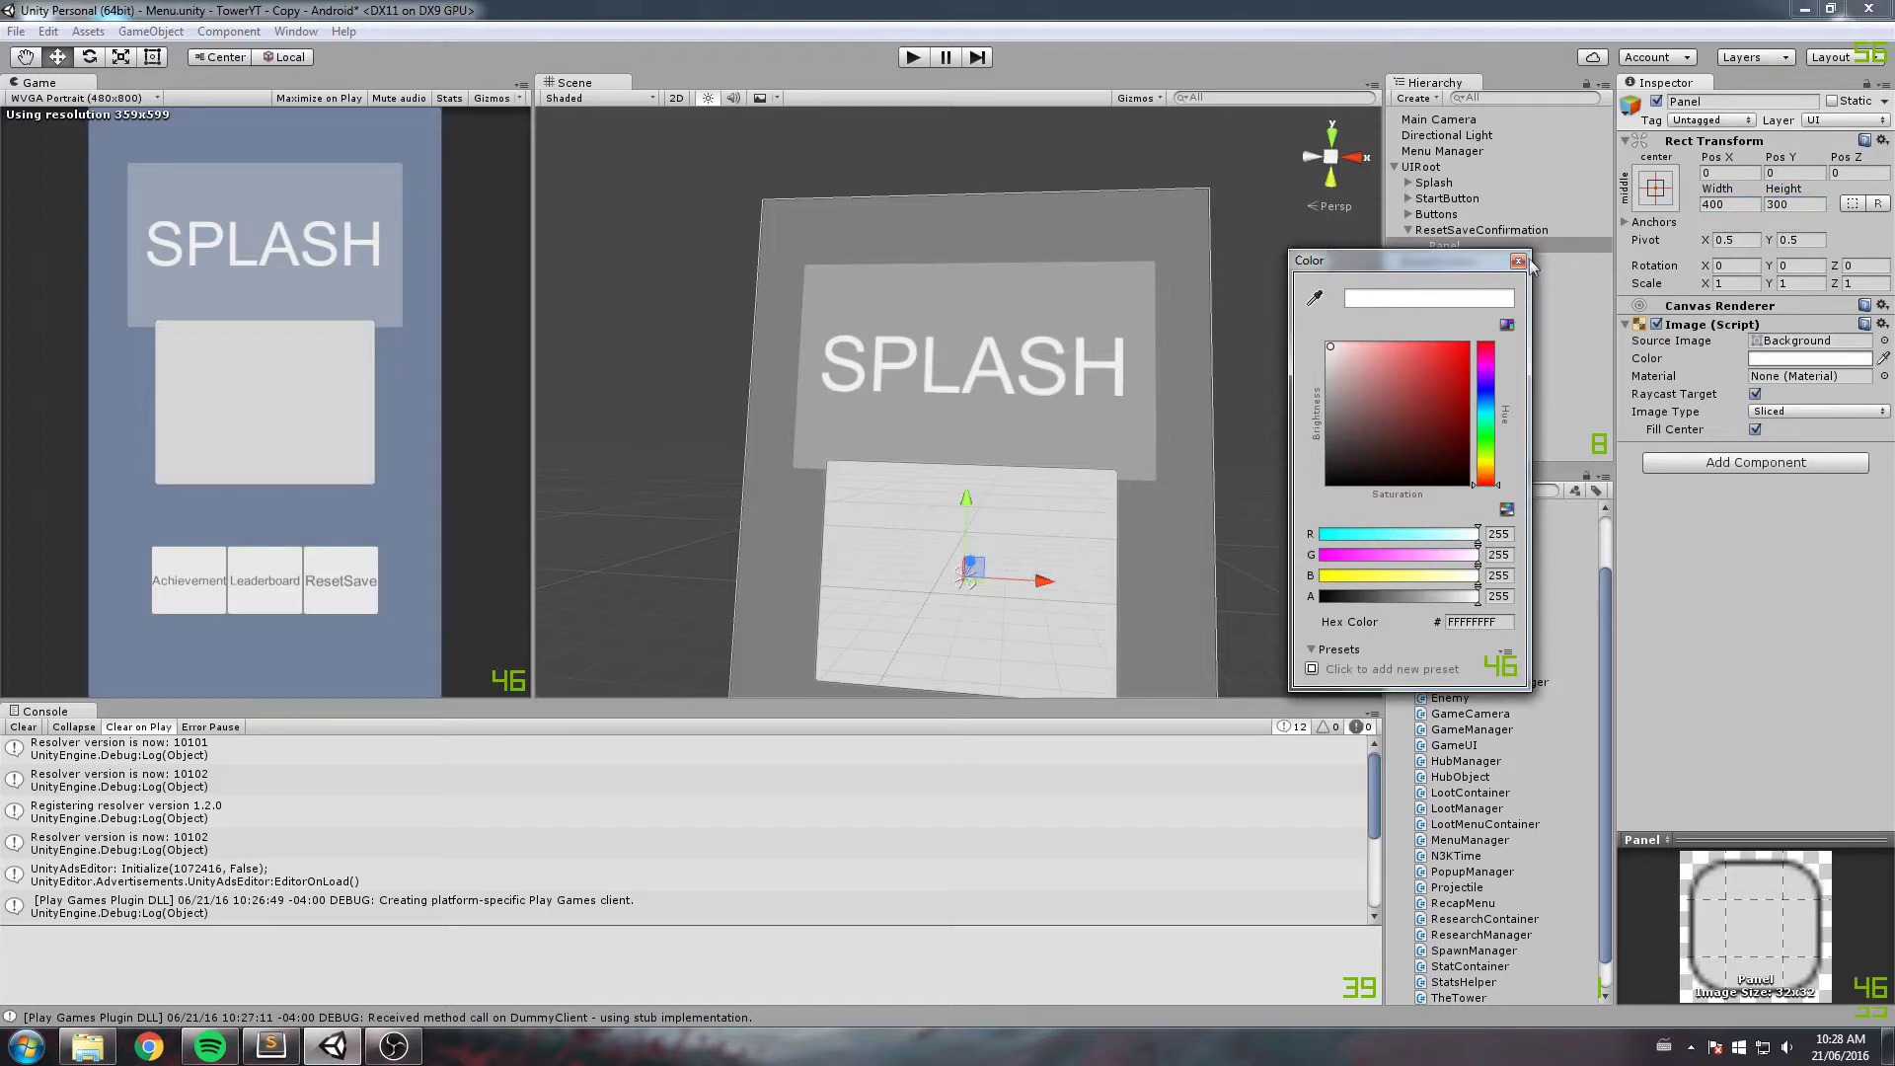
click(1521, 262)
Step: Rename the child panel under ResetSaveConfirmation as Window
click(1462, 248)
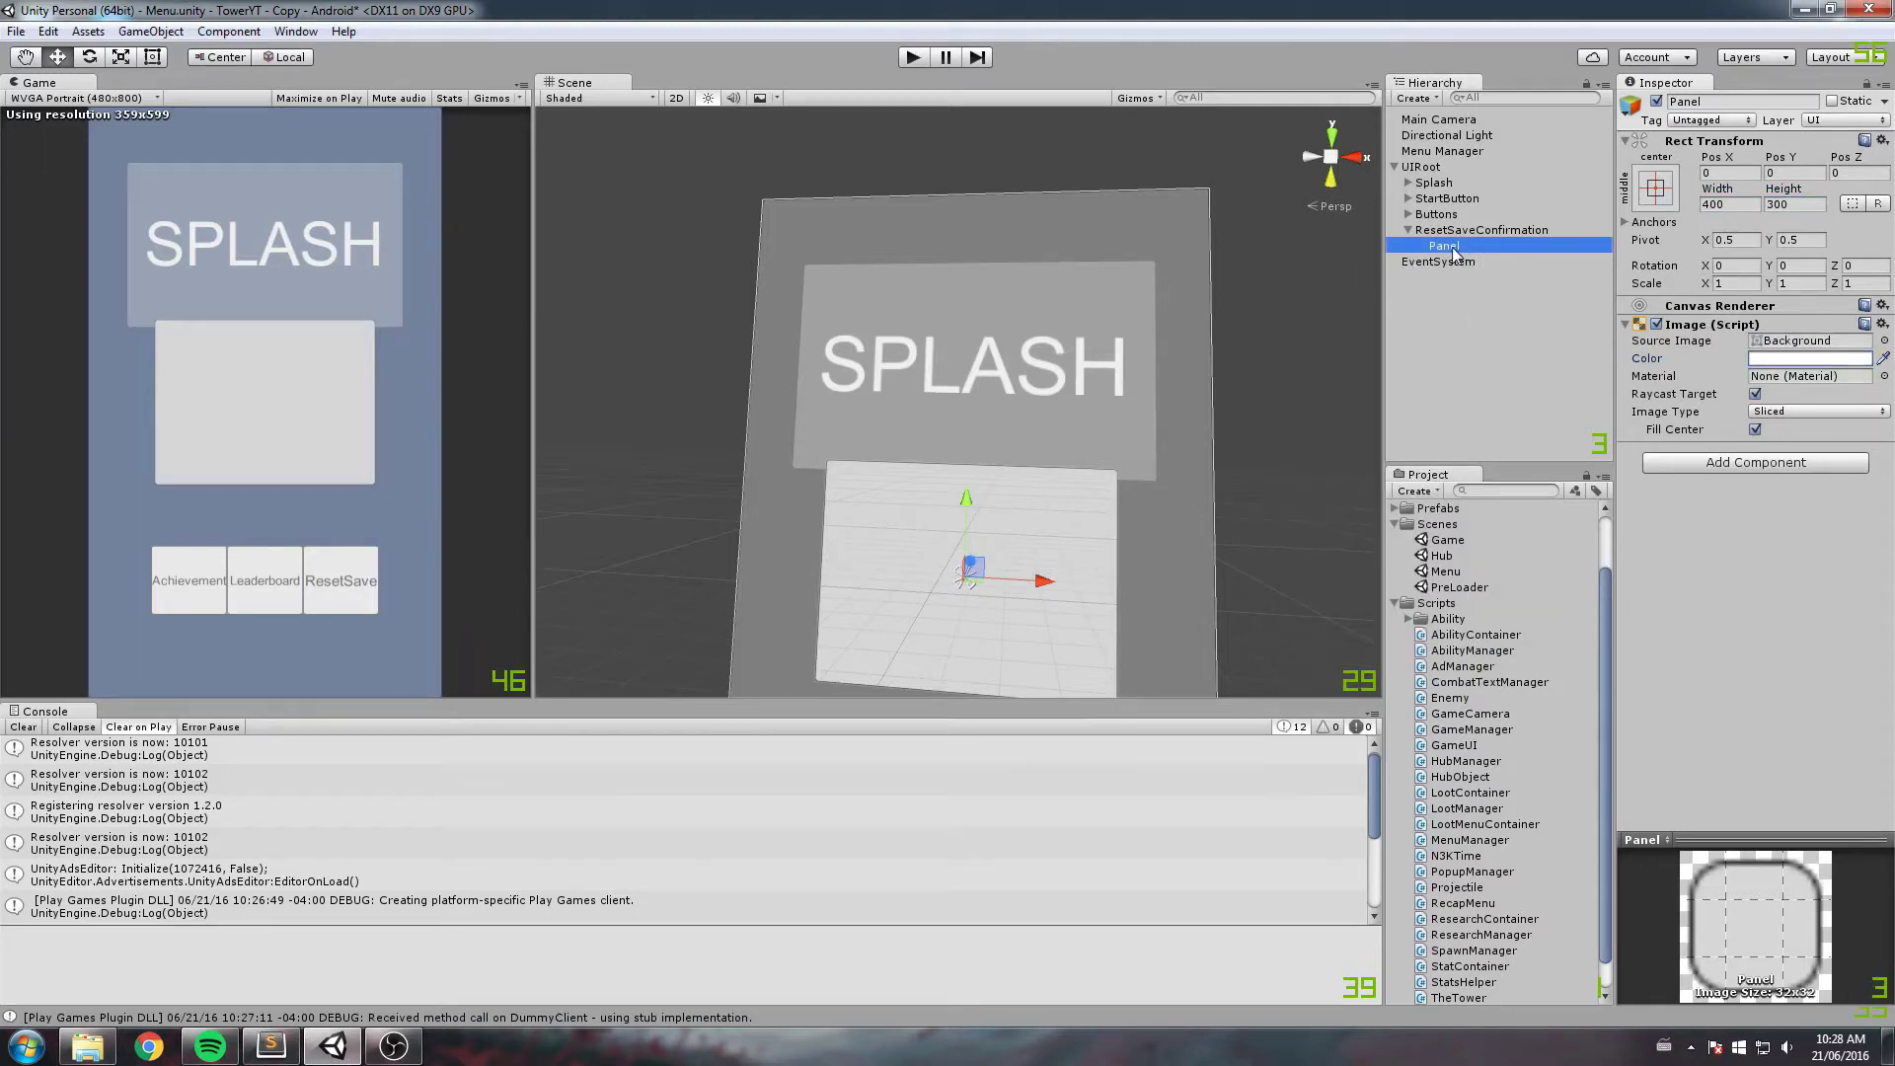
click(1453, 246)
text(Window)
key(Return)
Step: Add a UI Button as a child of Window
right_click(1453, 252)
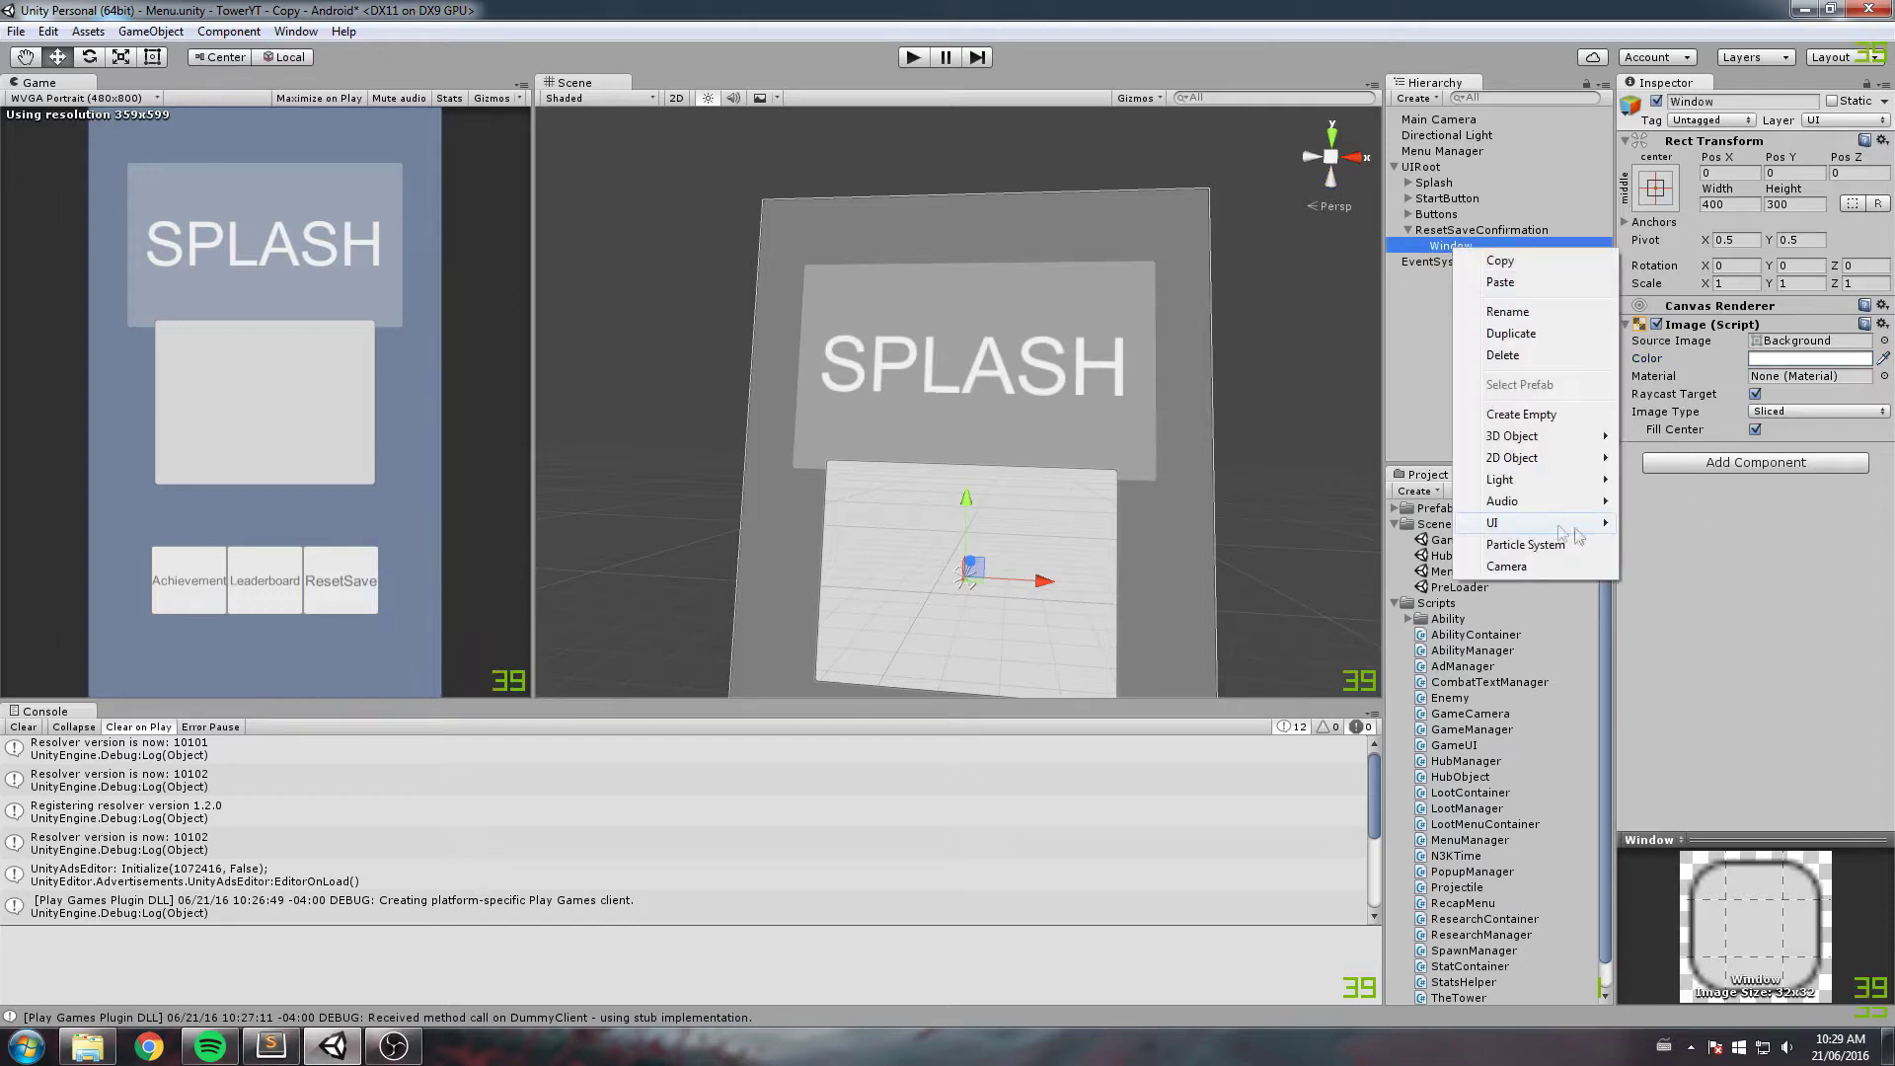
mouse_move(1560, 523)
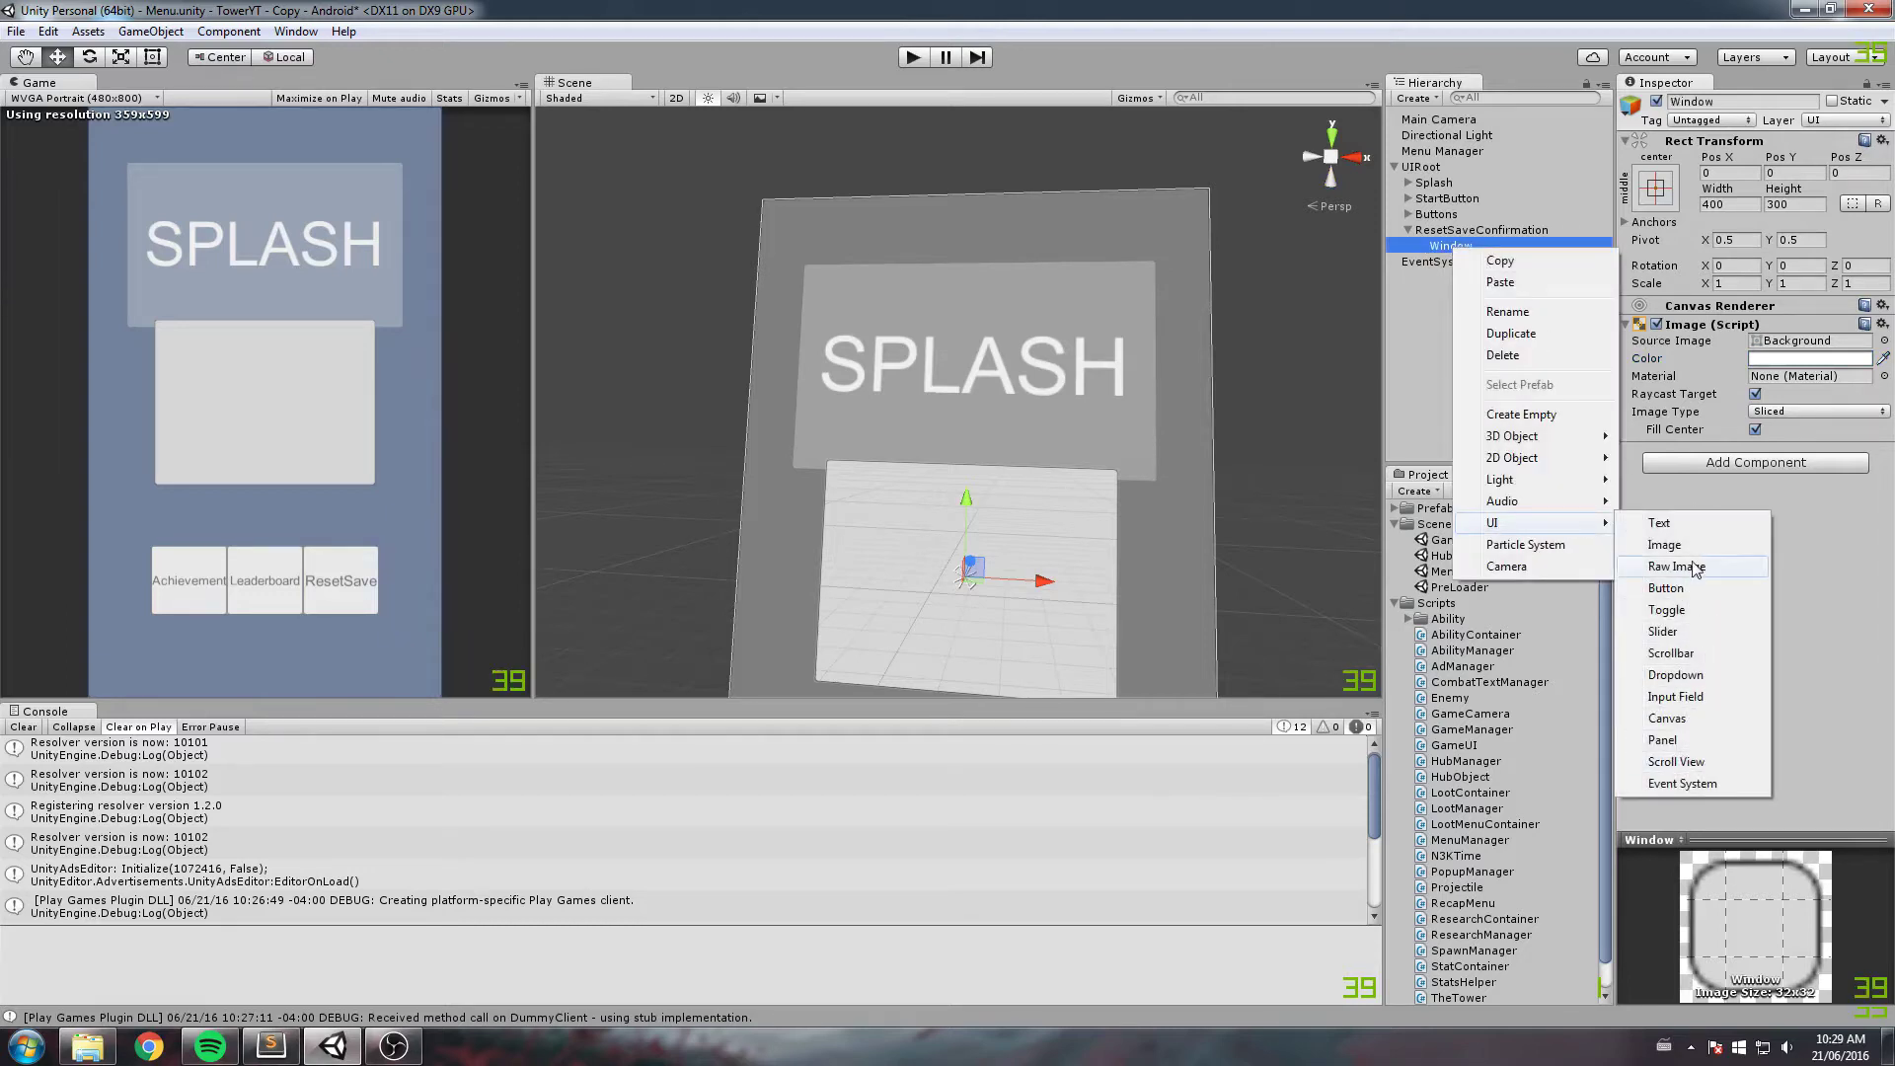
click(1666, 588)
double_click(1469, 265)
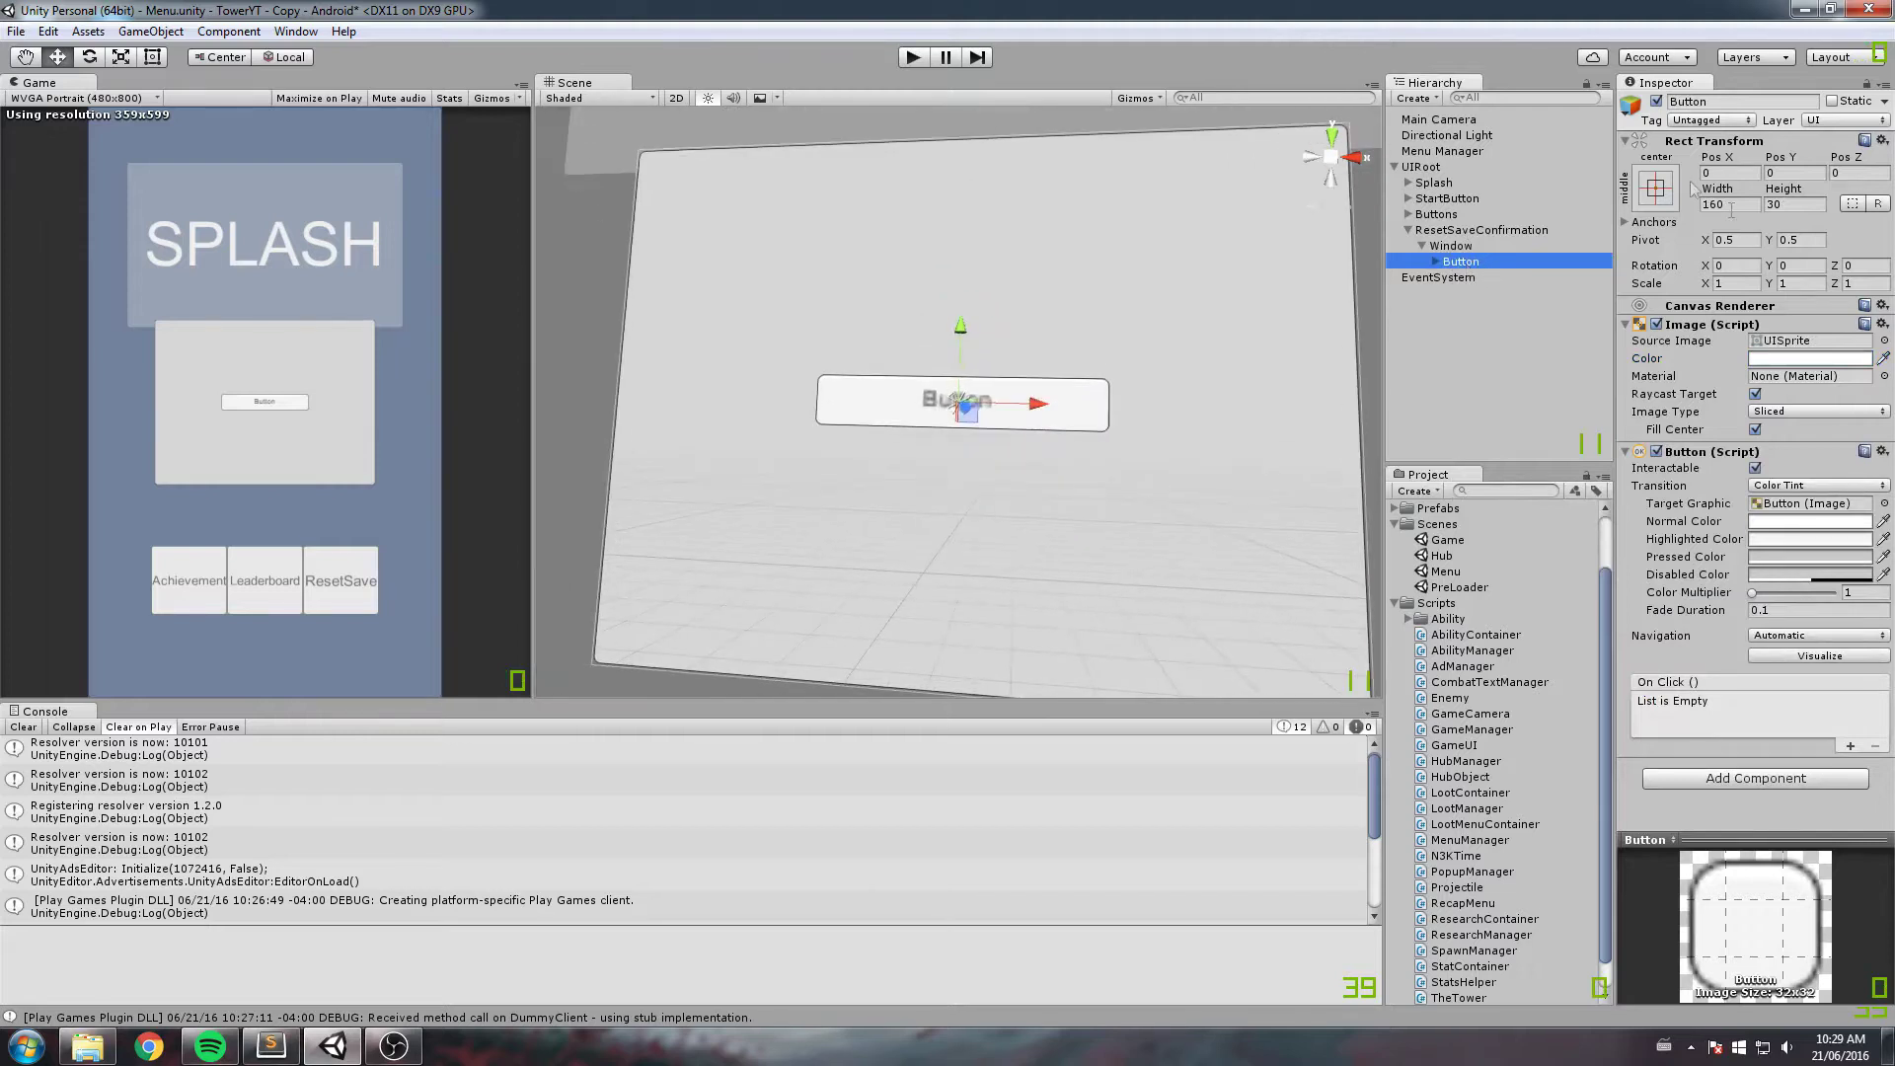
Step: Anchor the button and its pivot to the bottom left of Window and set its X and Y position to 0
click(1657, 188)
click(1738, 427)
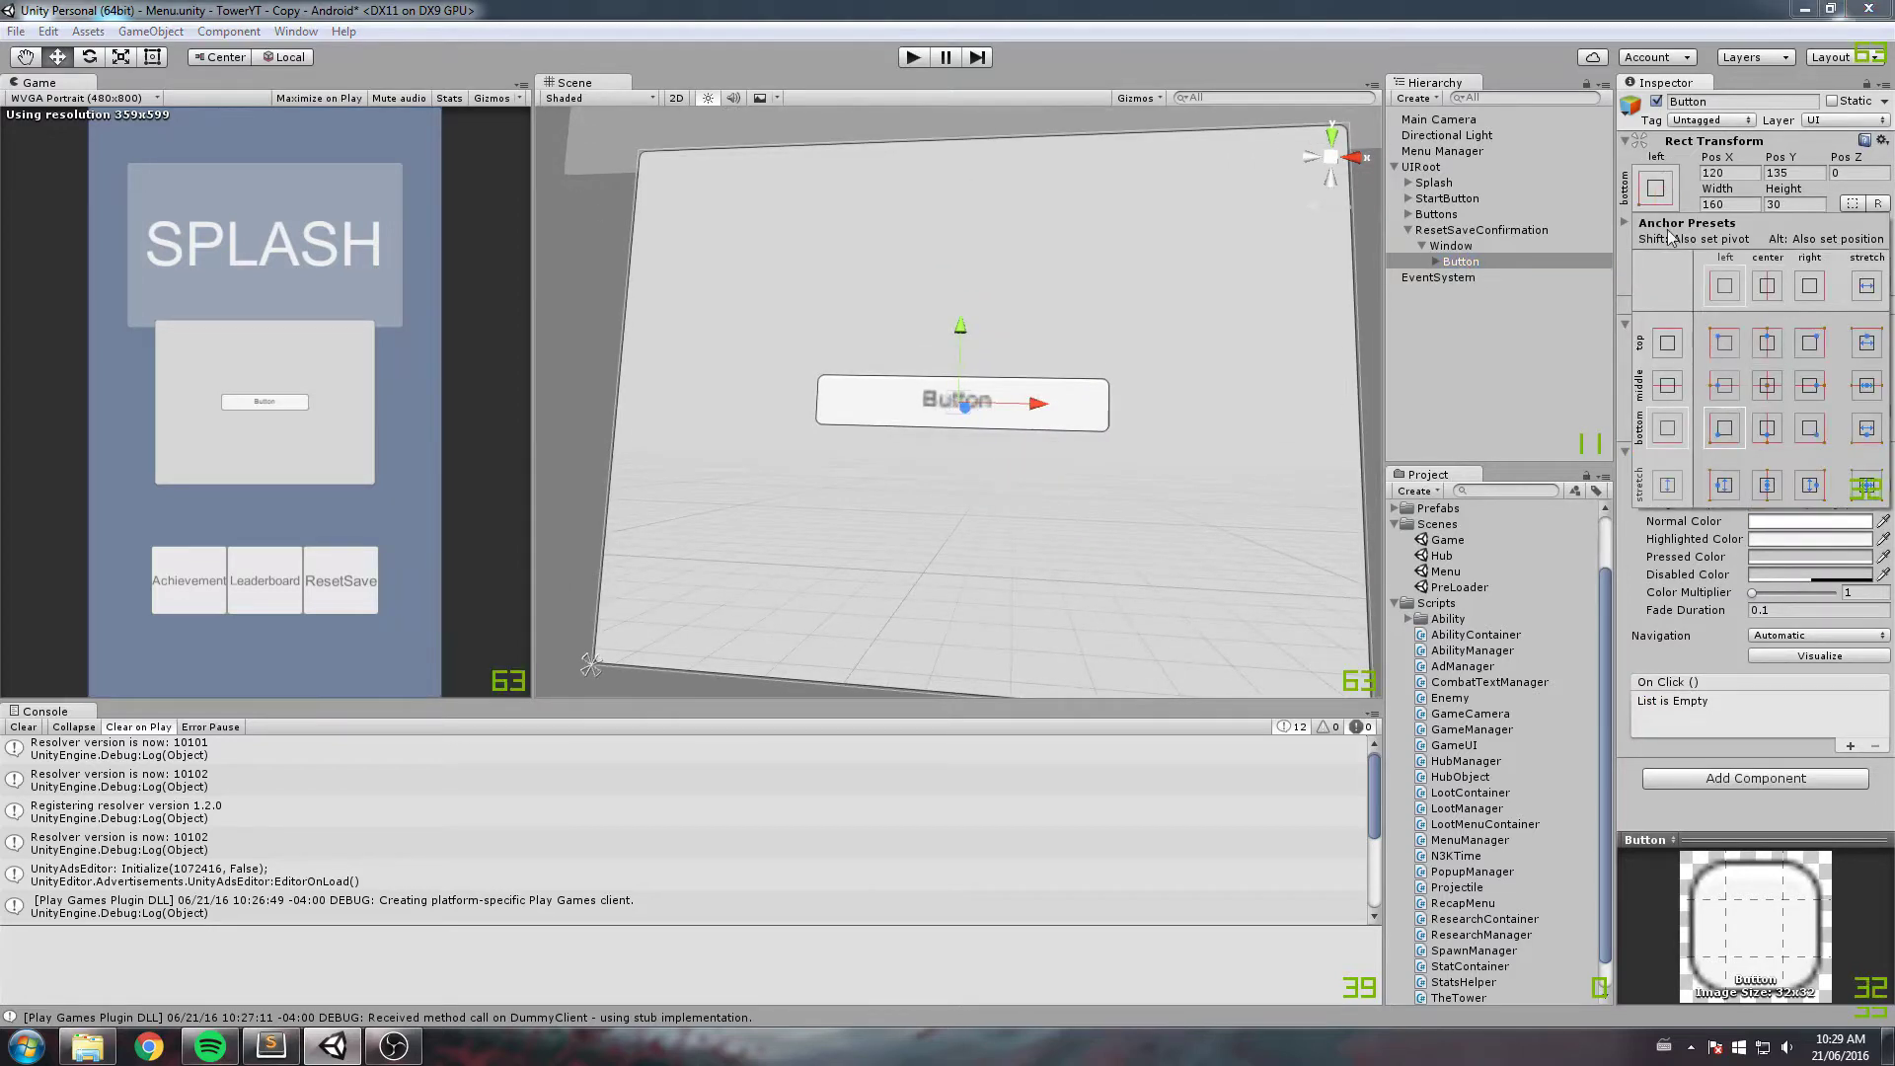
click(1730, 189)
click(1729, 176)
text(0)
key(Tab)
text(0)
key(Tab)
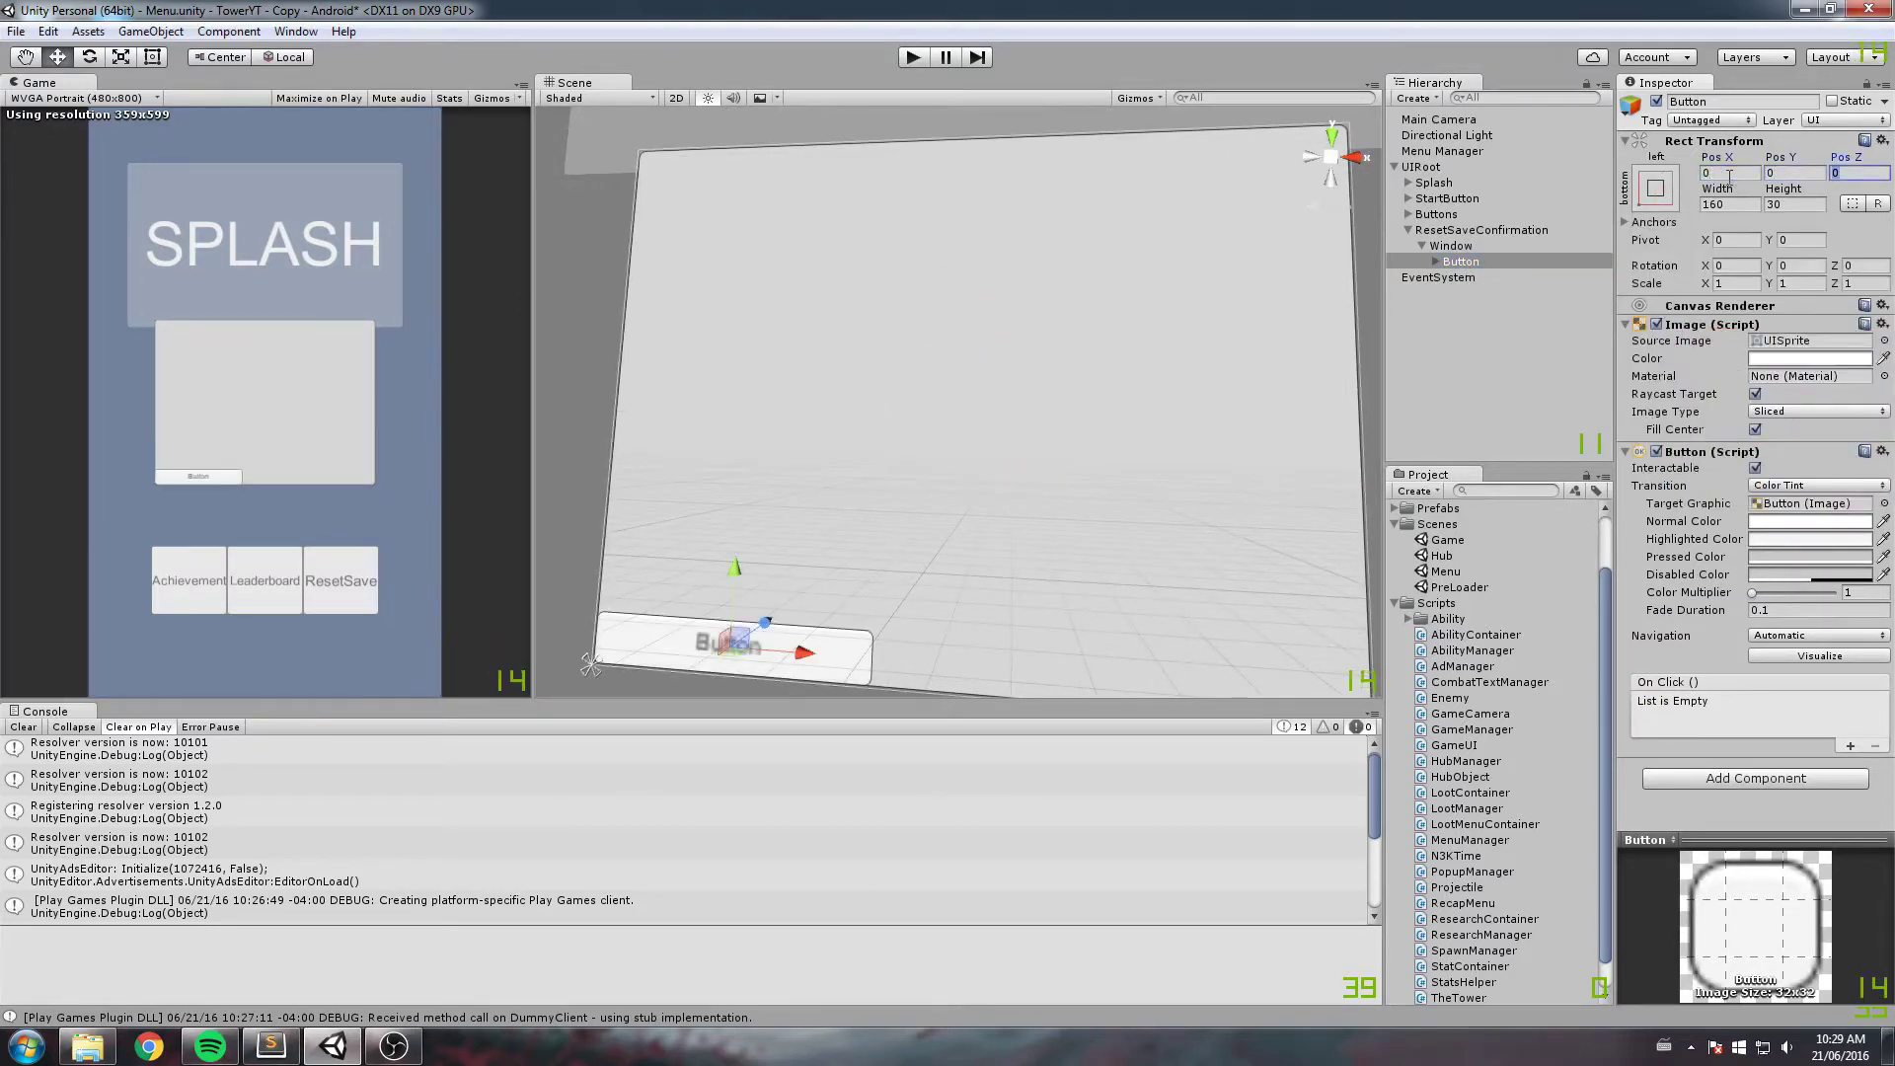
Step: Set the button's size to 175 wide by 50 high
key(Tab)
text(200)
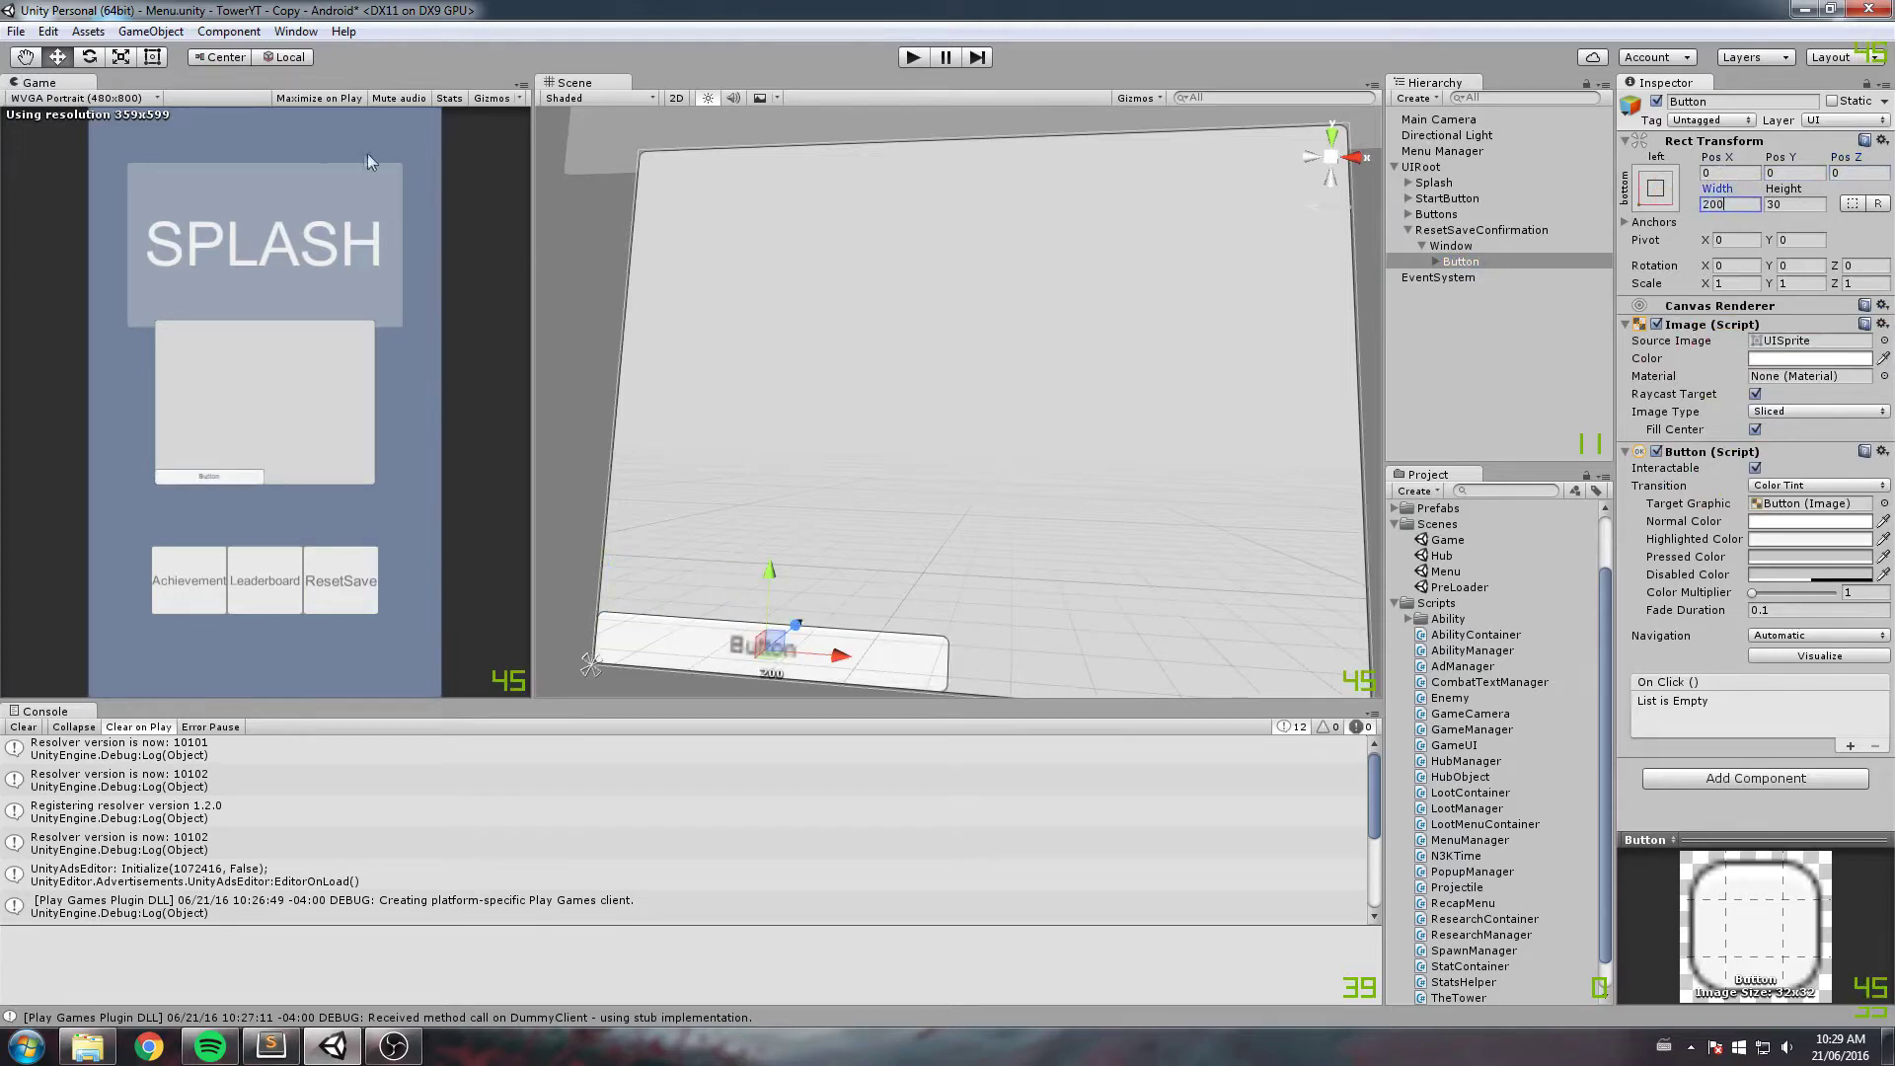
key(BackSpace)
key(BackSpace)
key(BackSpace)
text(175)
key(Tab)
text(50)
Step: Position the button at X 10, Y 10 and set its height to 75
click(1743, 172)
text(10)
key(Tab)
text(-10)
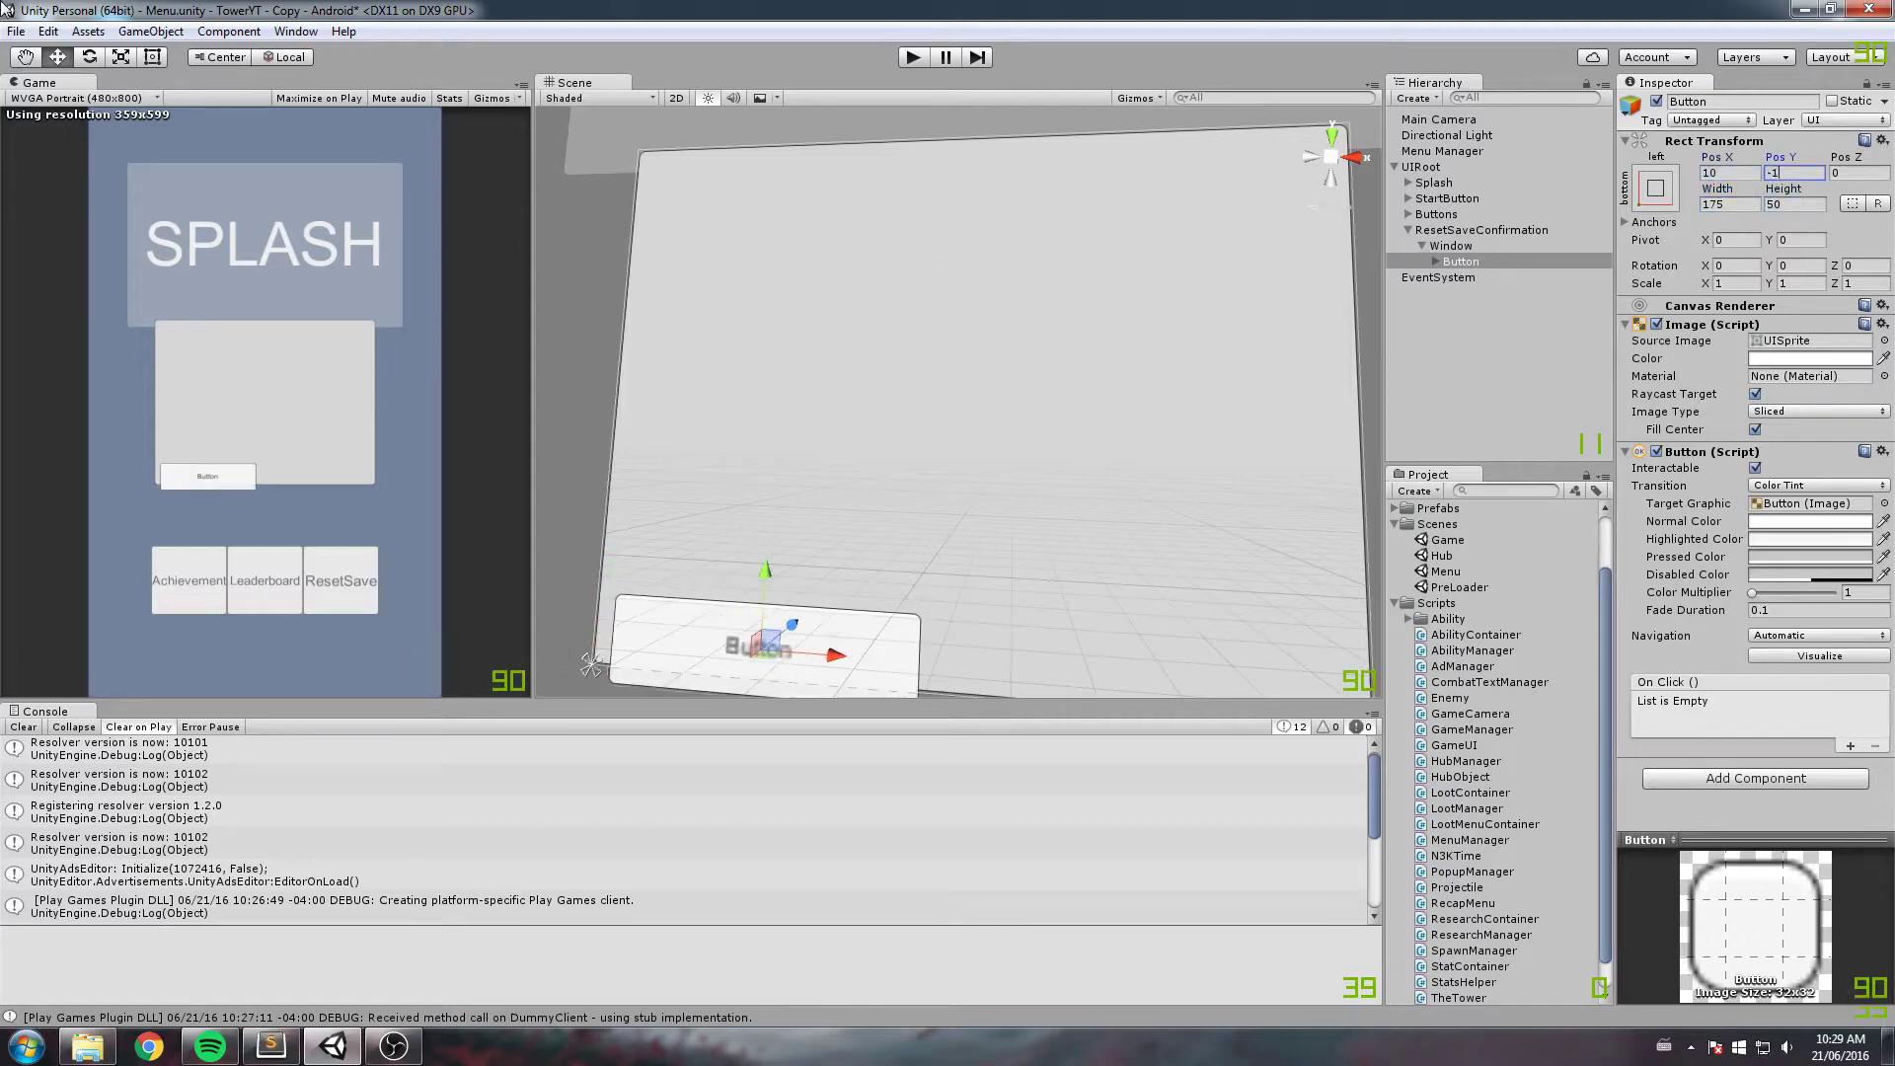
key(BackSpace)
key(BackSpace)
key(BackSpace)
text(10)
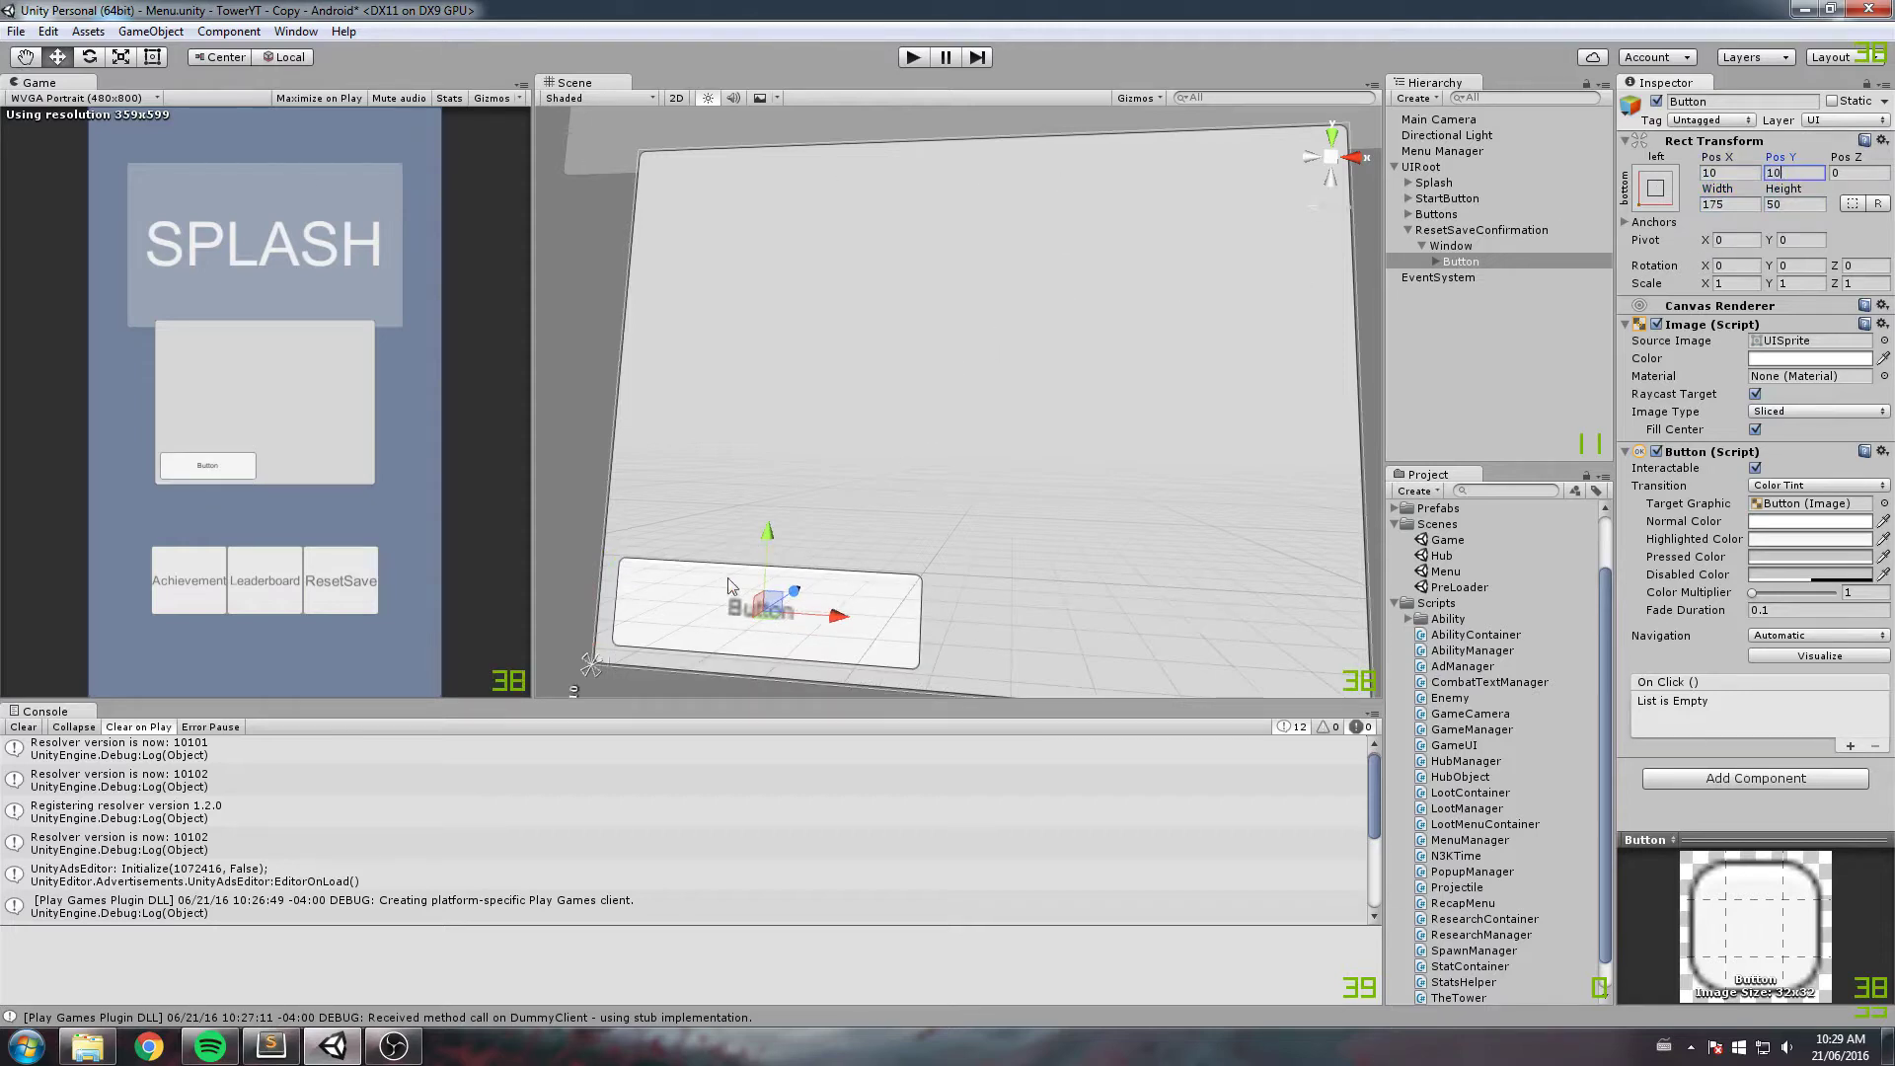
click(1794, 204)
text(75)
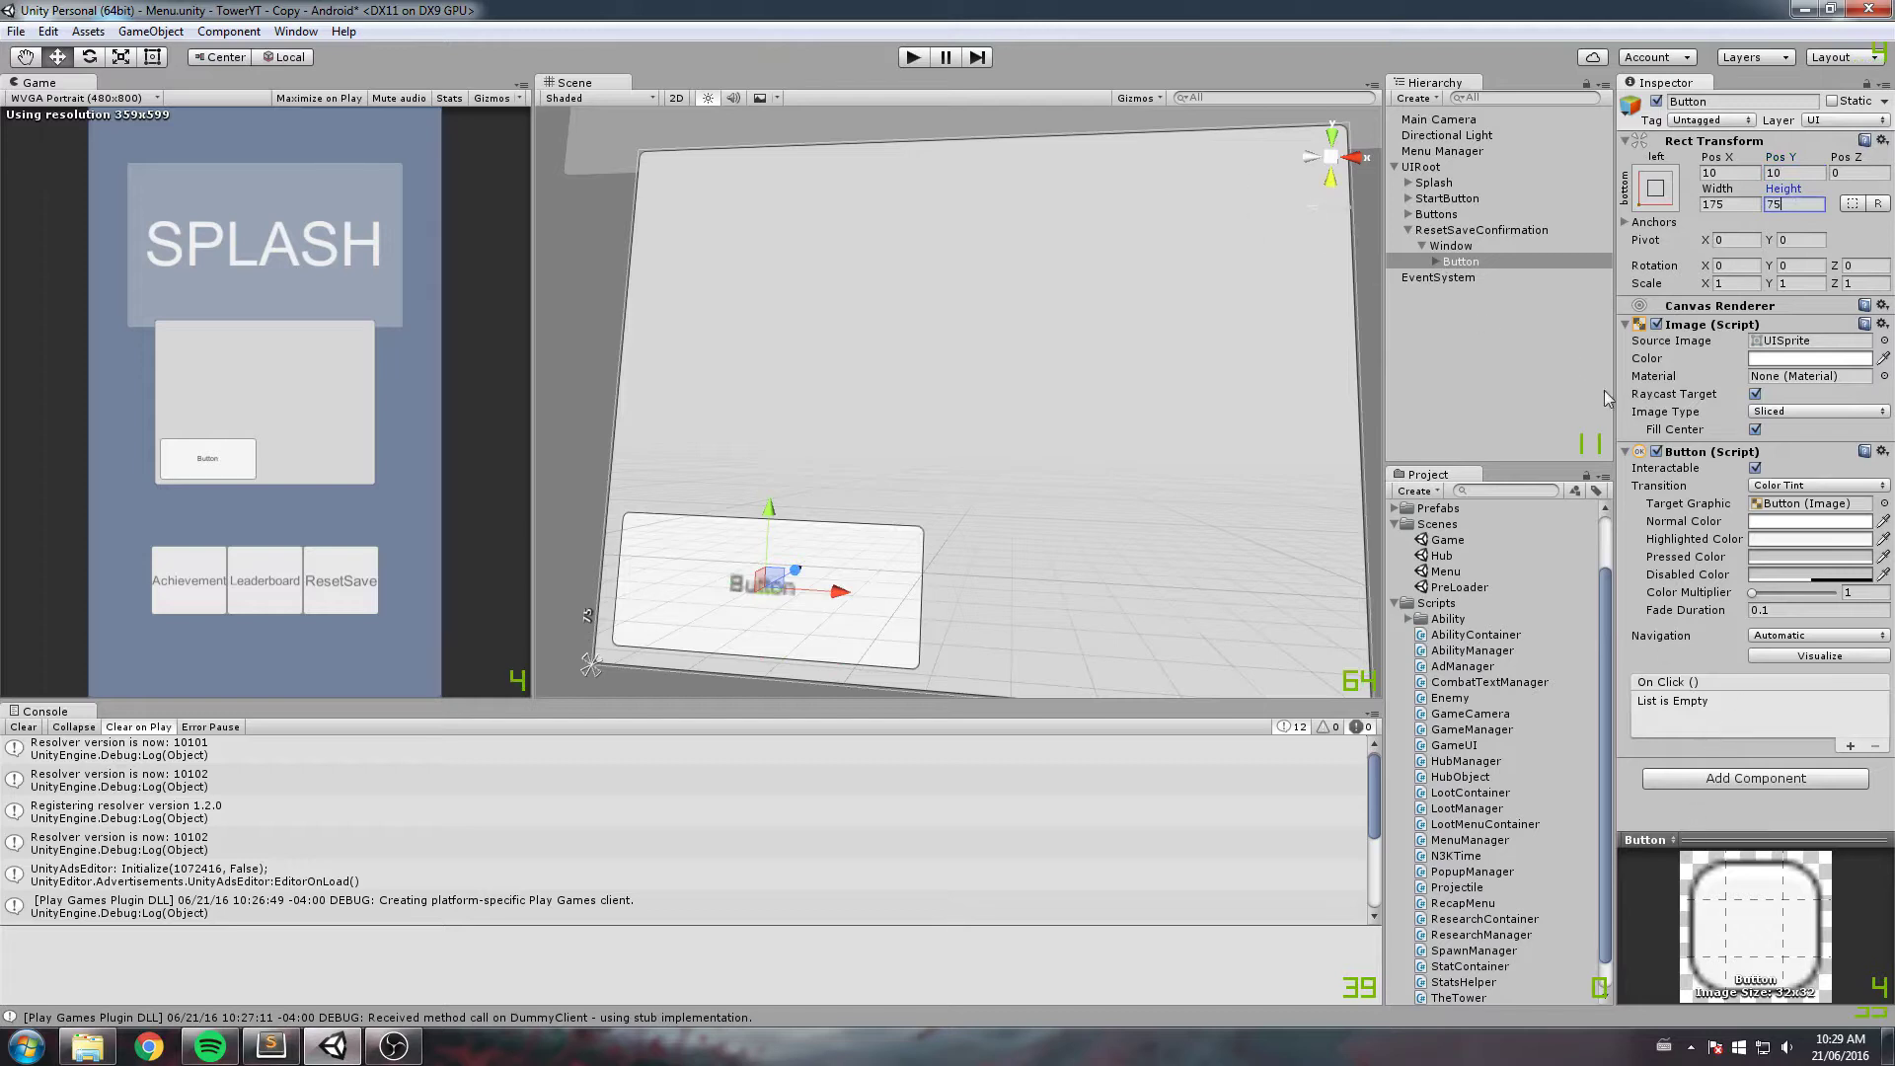
Step: Rename the button under Window as Reset Save
click(1461, 261)
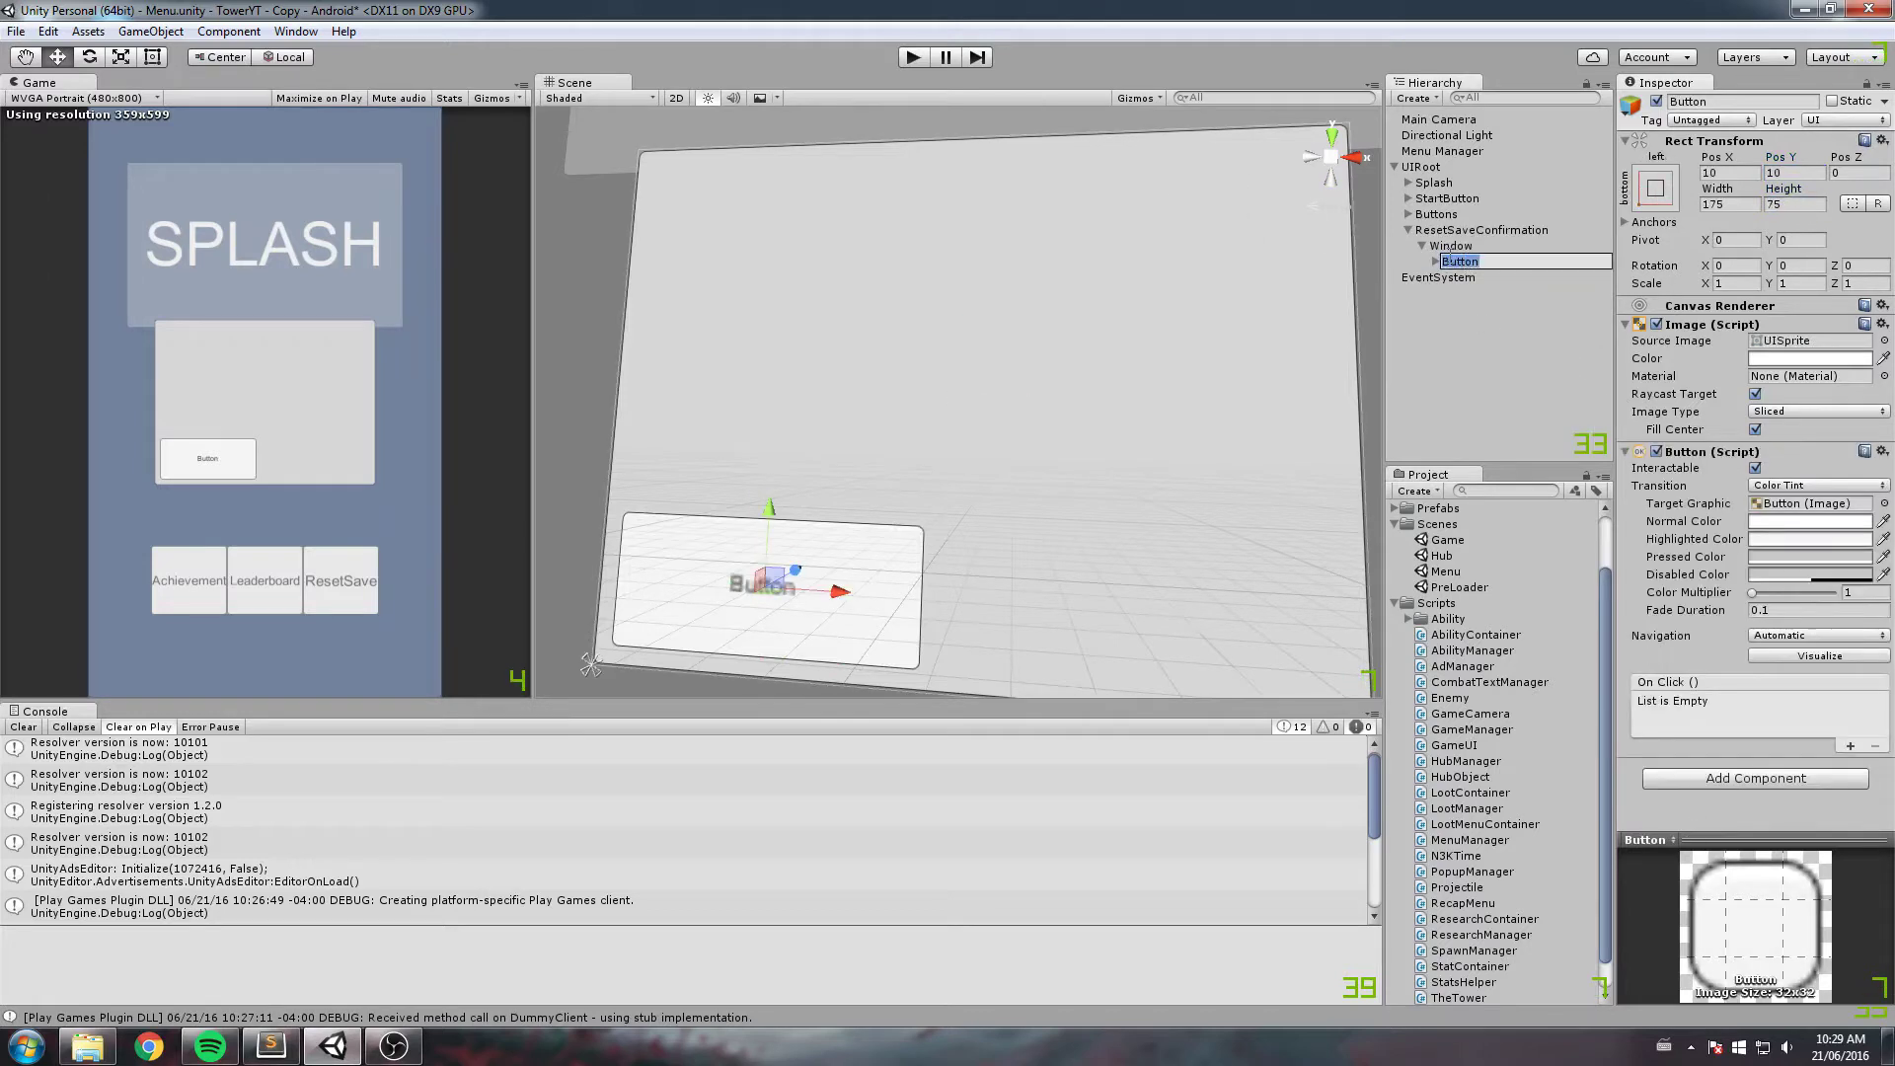
text(Rese)
key(Return)
Step: Set the button's label text to "Reset Save" and enable Best Fit for it
click(1438, 261)
click(1469, 277)
click(1757, 365)
text(Reset)
text(VE)
key(ctrl+a)
text(Reset Save)
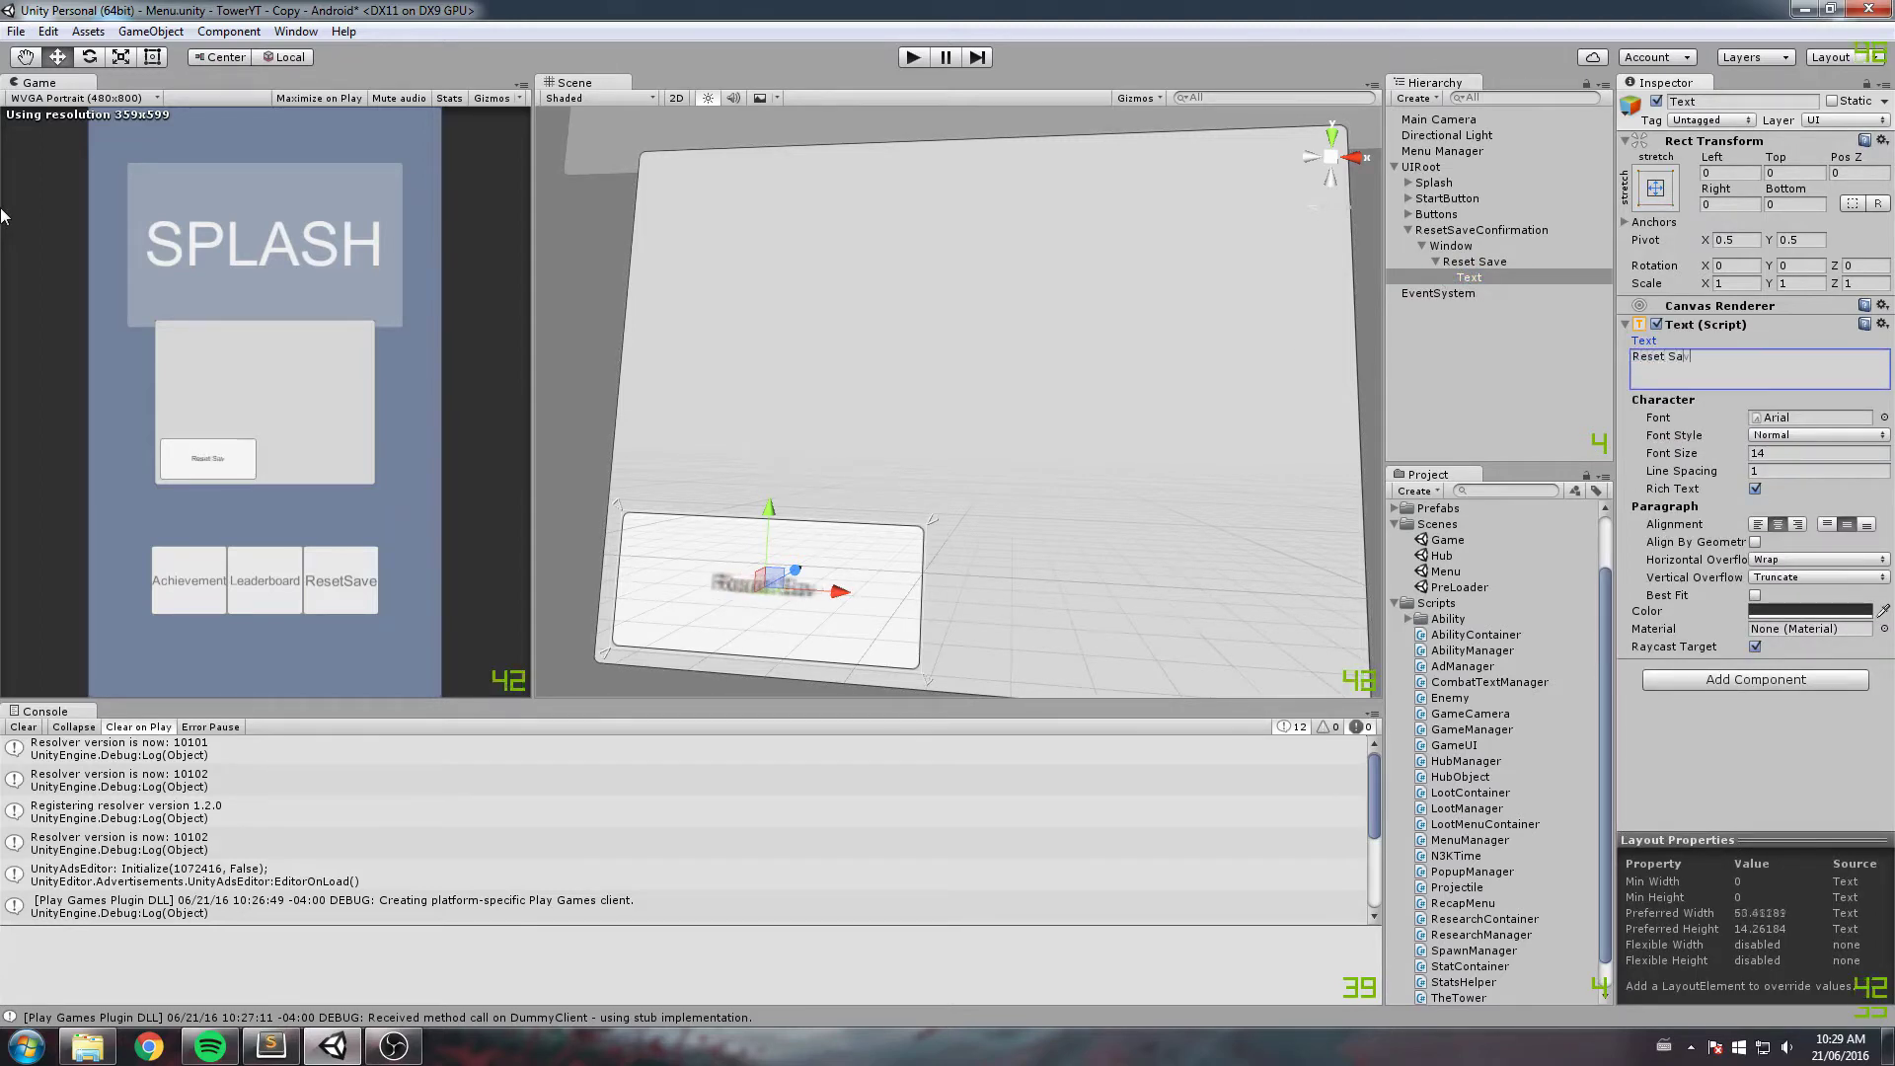
click(1755, 595)
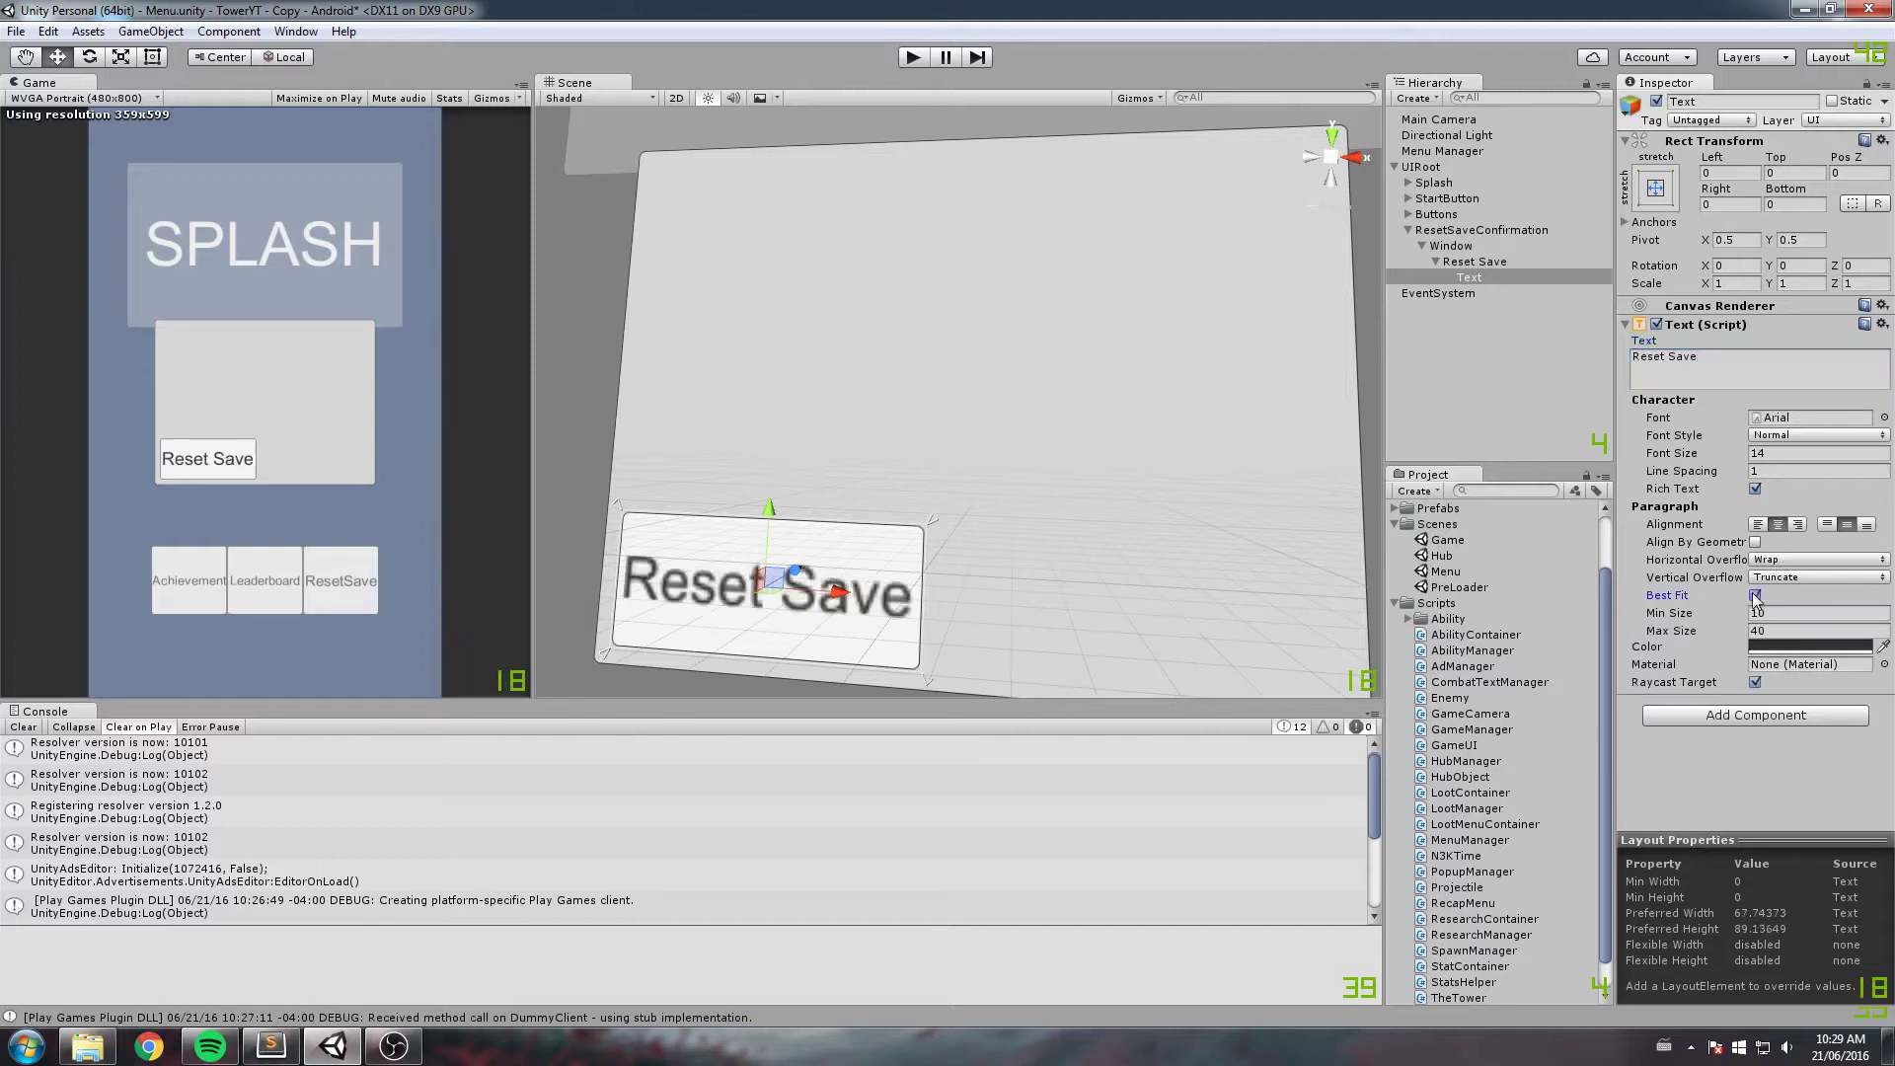
Step: Change the Reset Save button's label text to "Confirm"
click(1709, 389)
text(Confirm)
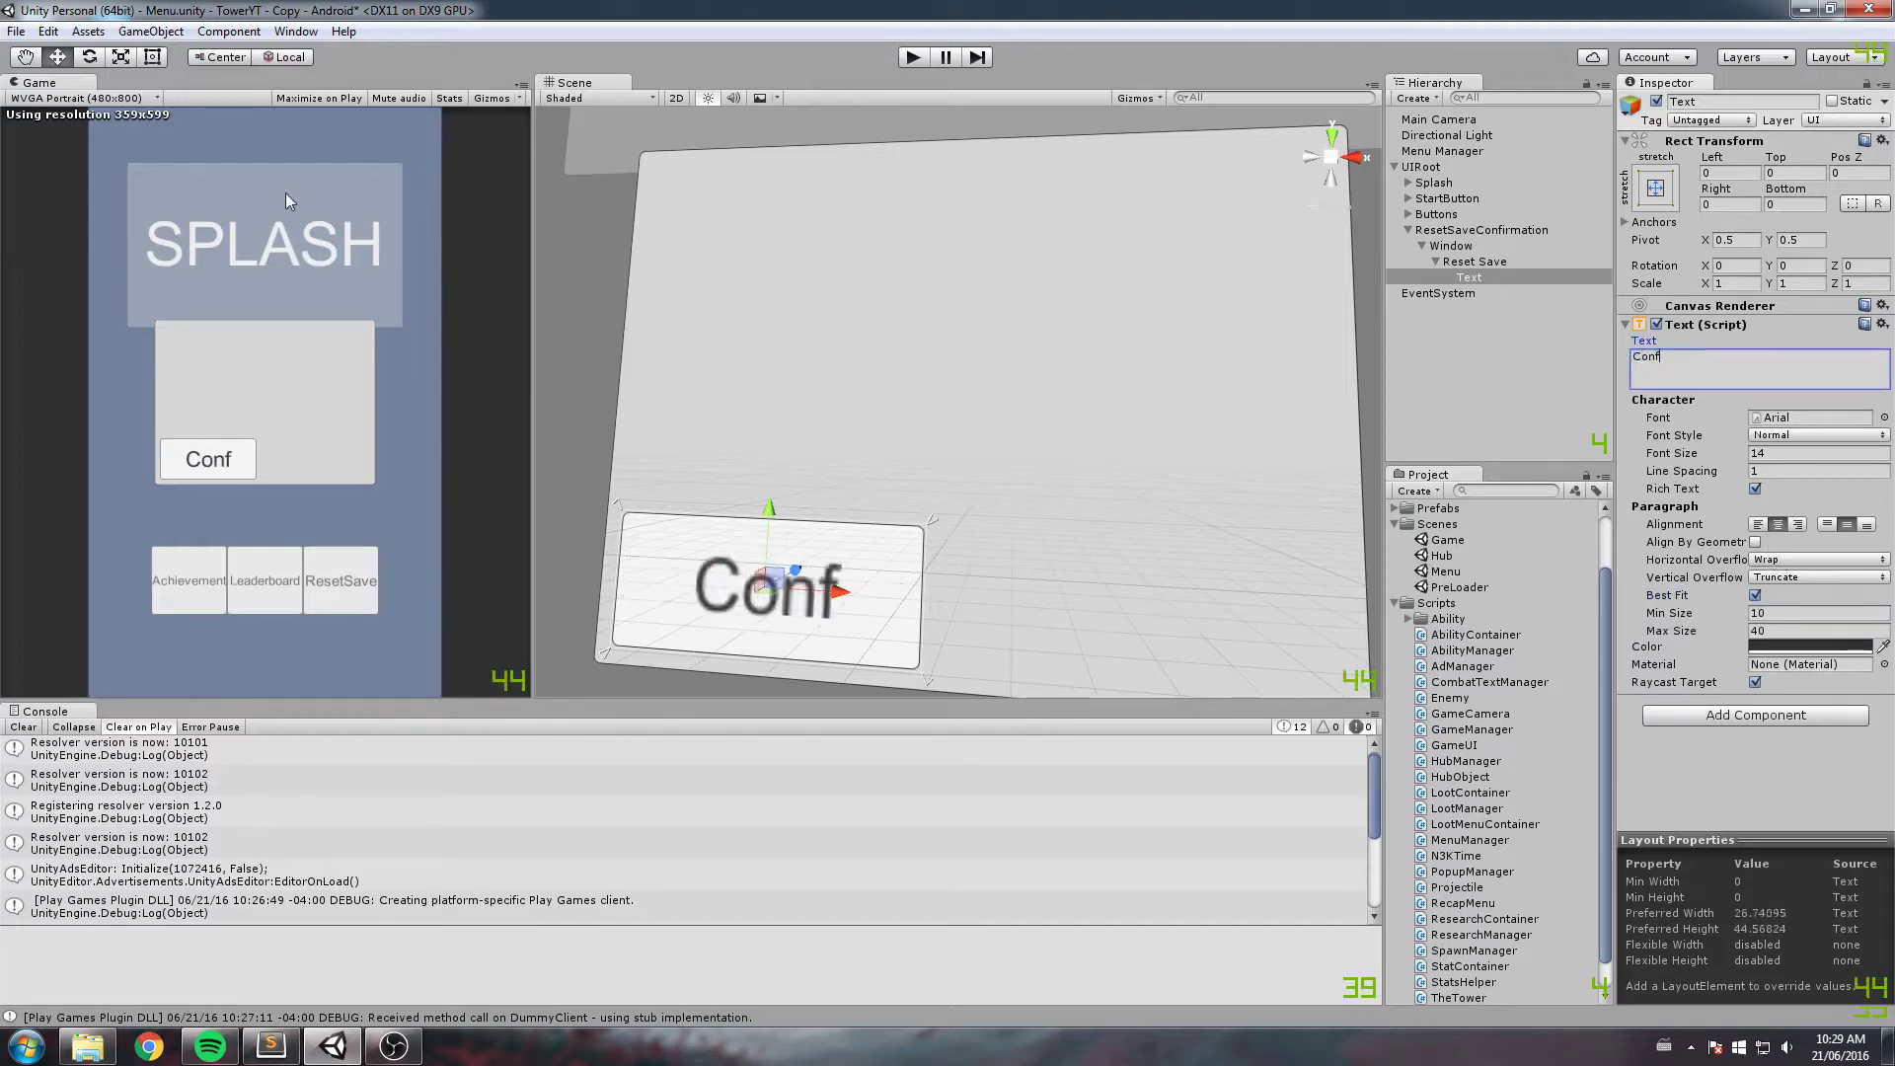
click(1414, 288)
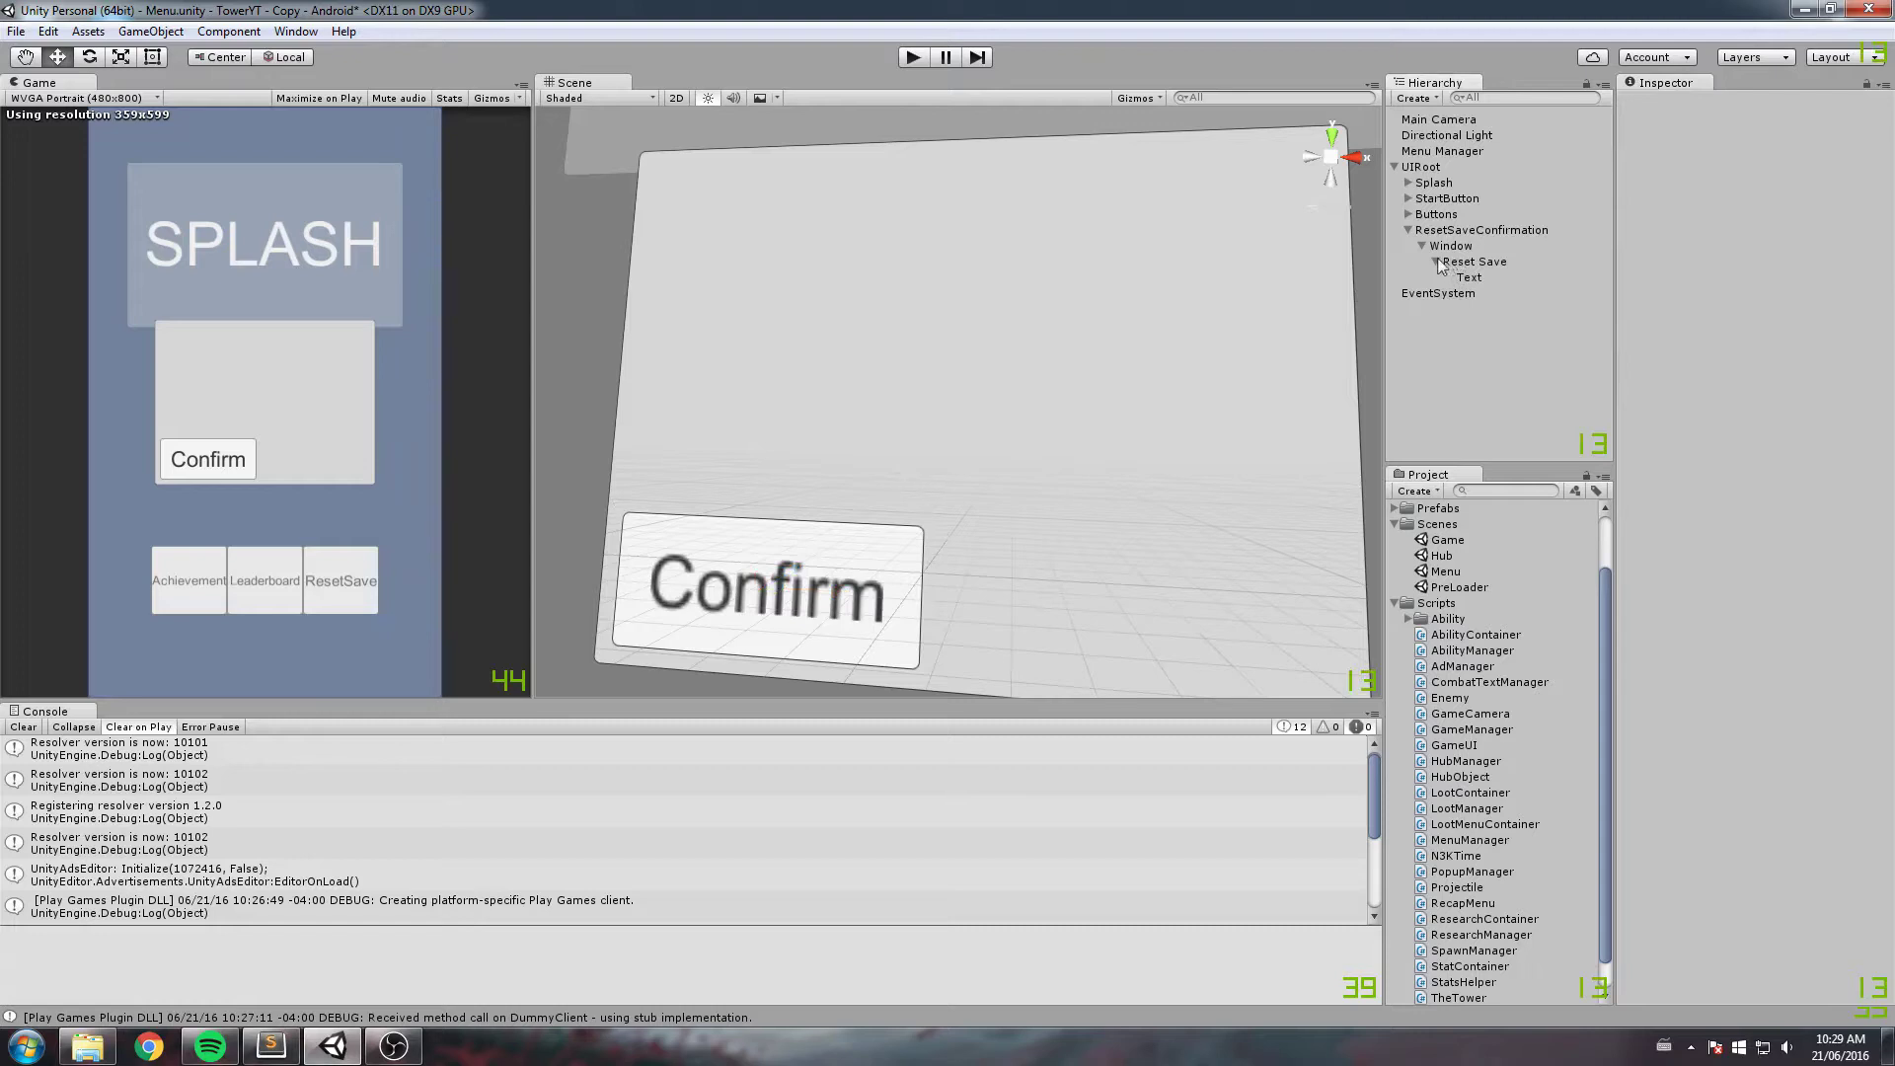
Step: Duplicate the Reset Save button and move the copy beside the original, to about X 216
click(1525, 262)
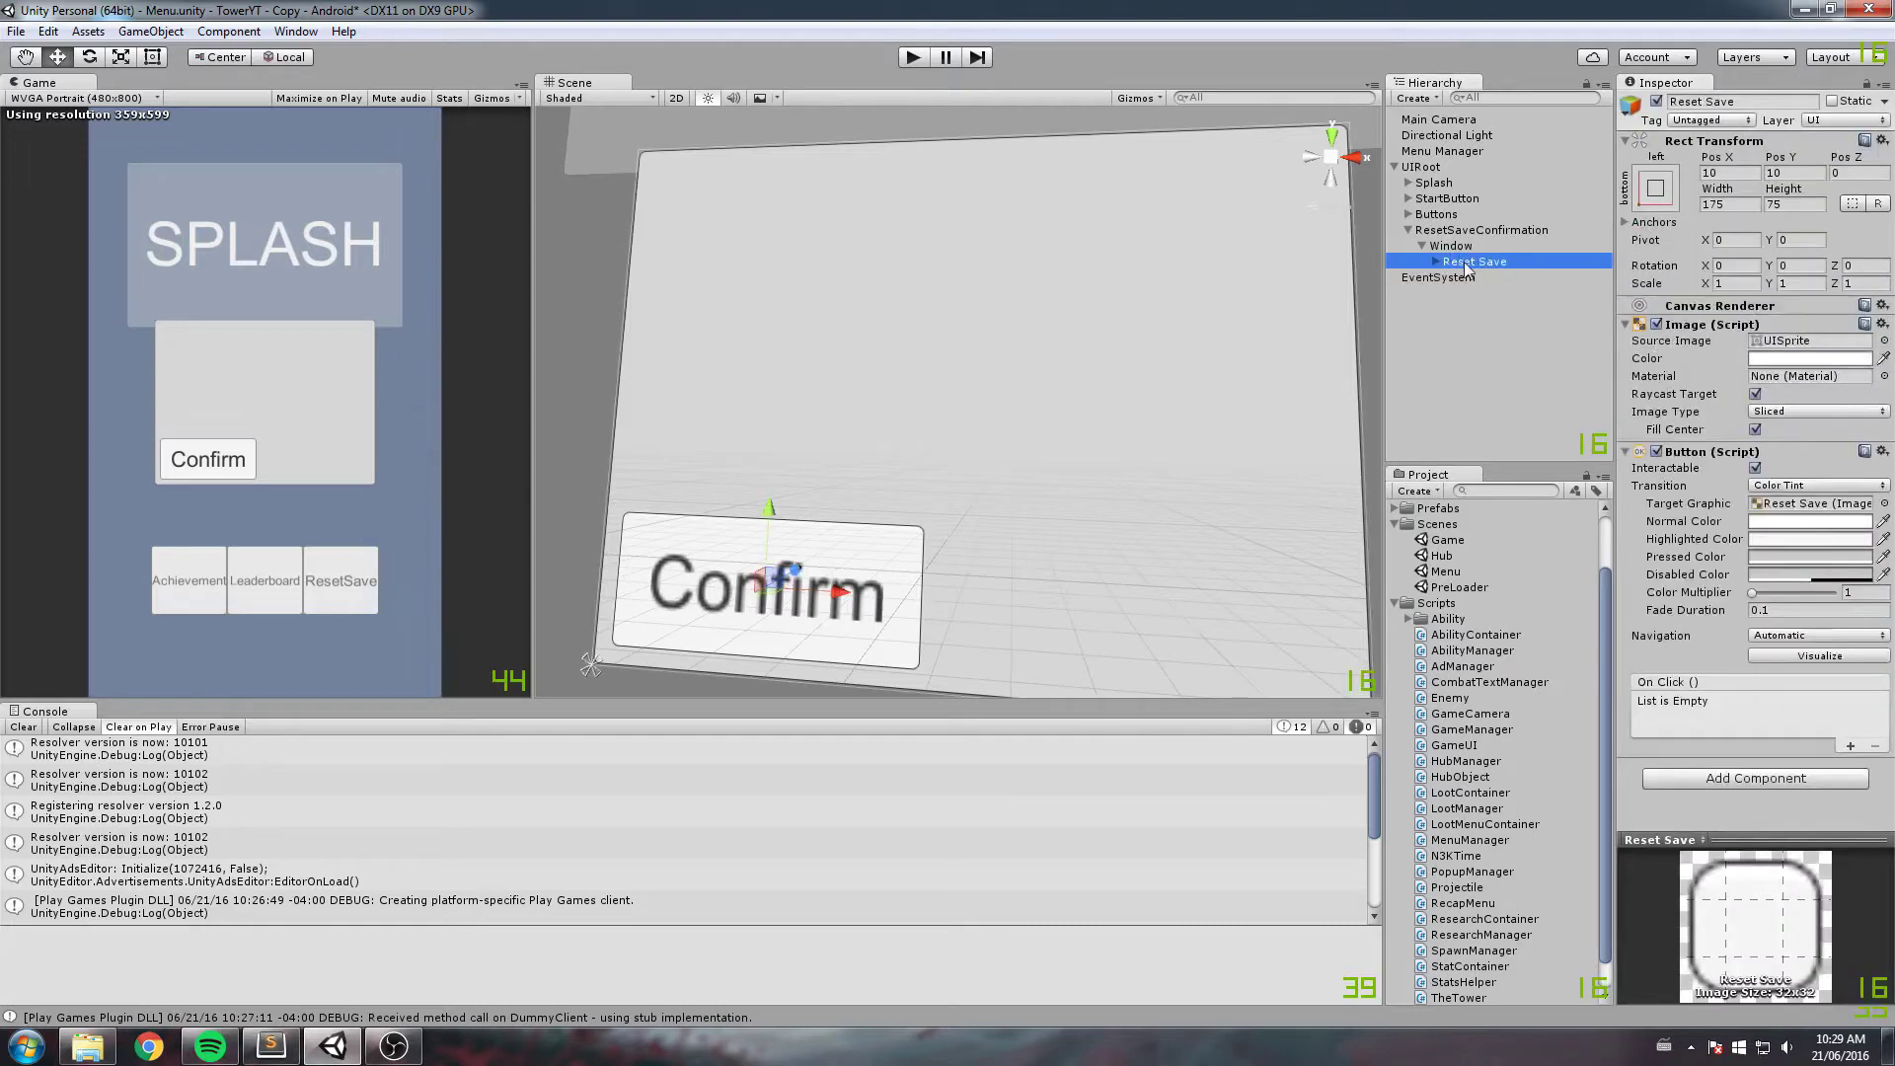
key(ctrl+d)
scroll(874, 481, down, 5)
drag(913, 515, 1133, 533)
Step: Anchor the duplicate button and its pivot to the bottom right of Window and position it at X -10, Y 10
click(1730, 173)
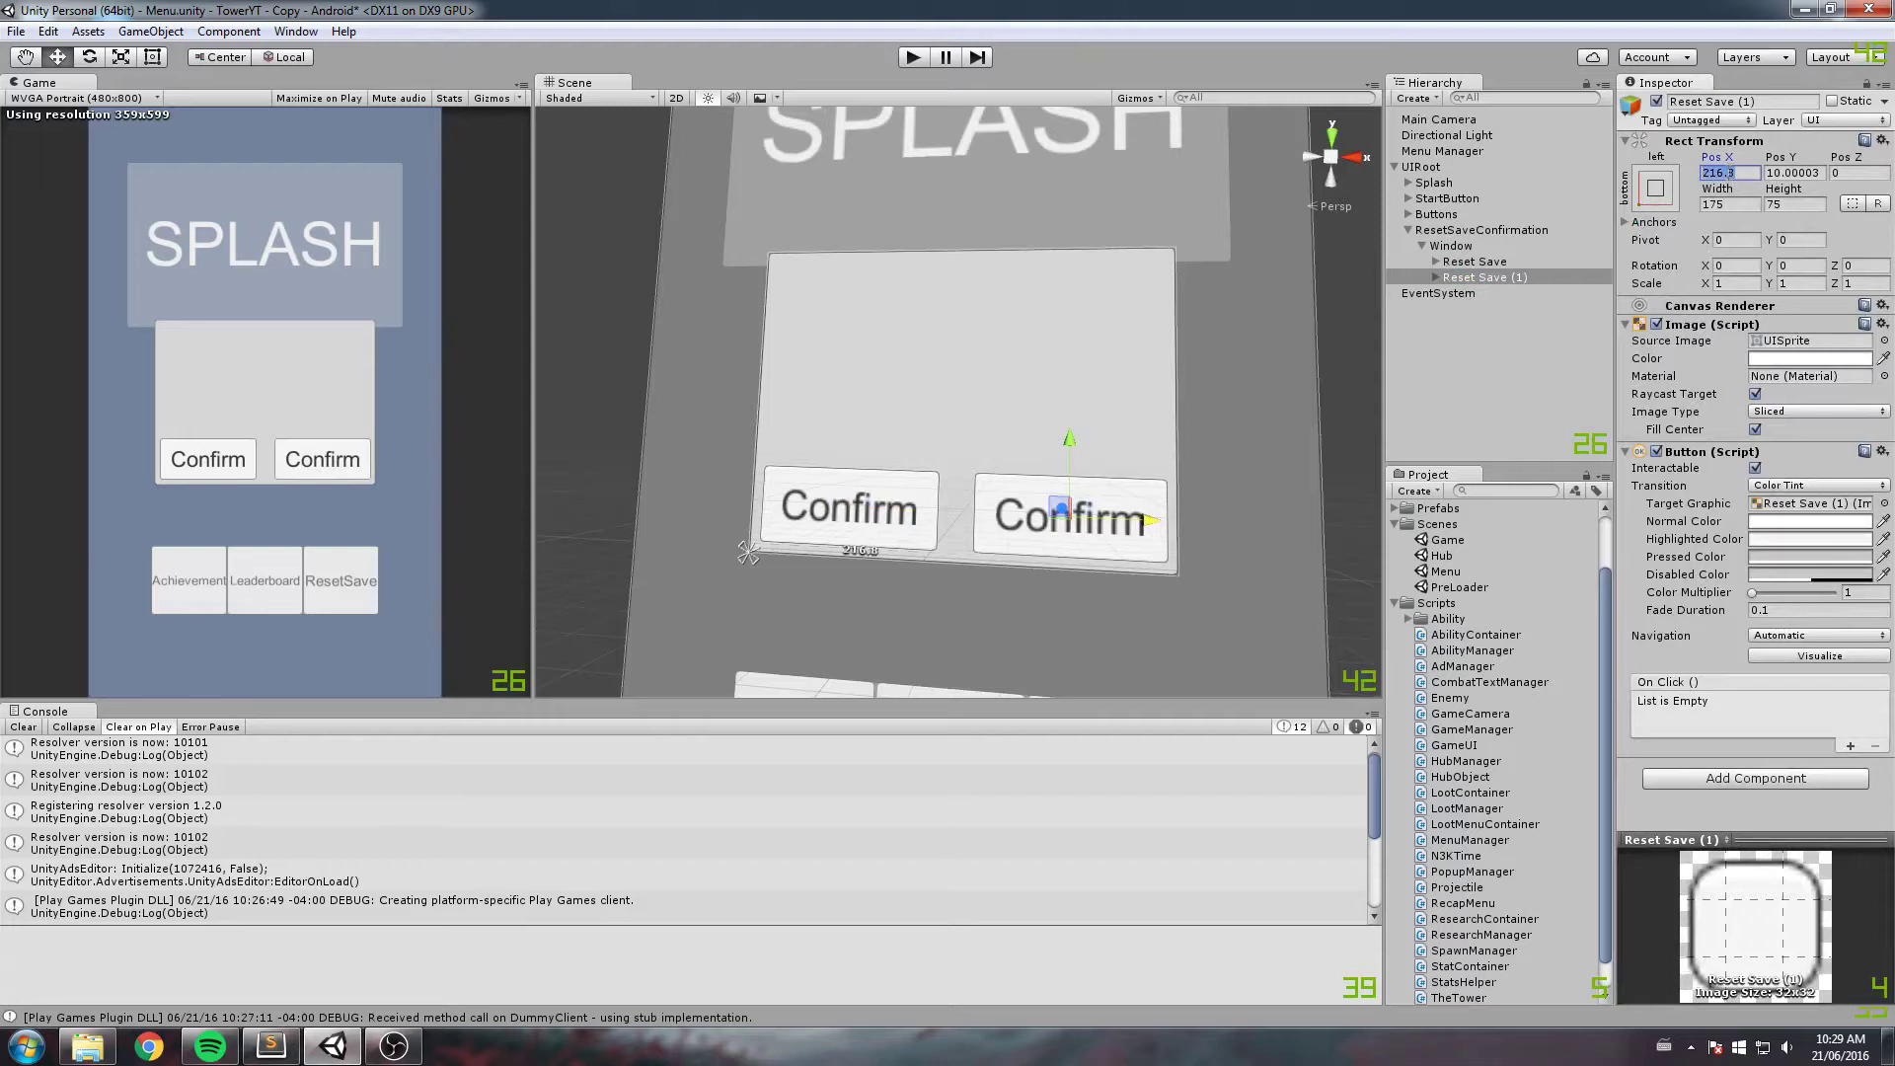
click(1662, 197)
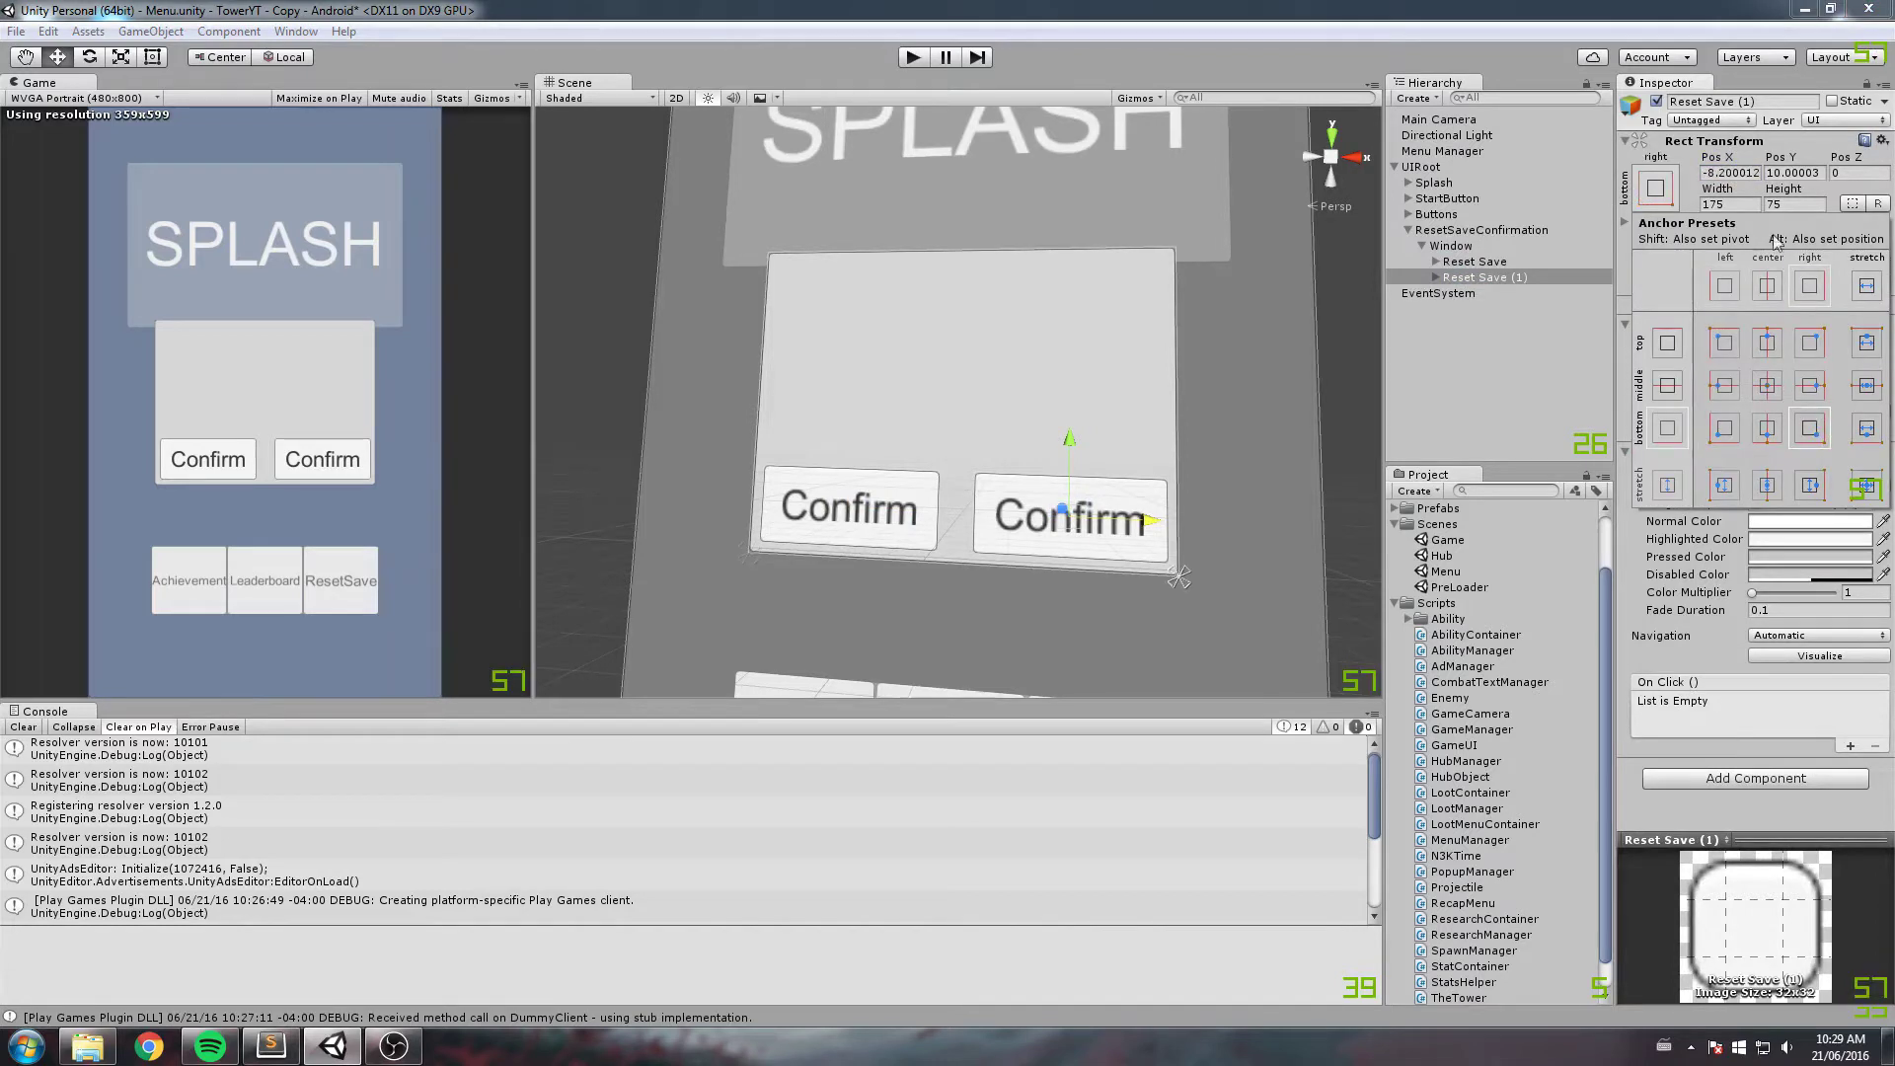
click(1812, 427)
text(-10)
key(Tab)
text(10)
Step: Set the duplicate button's label text to "Cancel"
click(1436, 278)
click(1469, 293)
click(1712, 365)
text(CA)
key(BackSpace)
text(ancel)
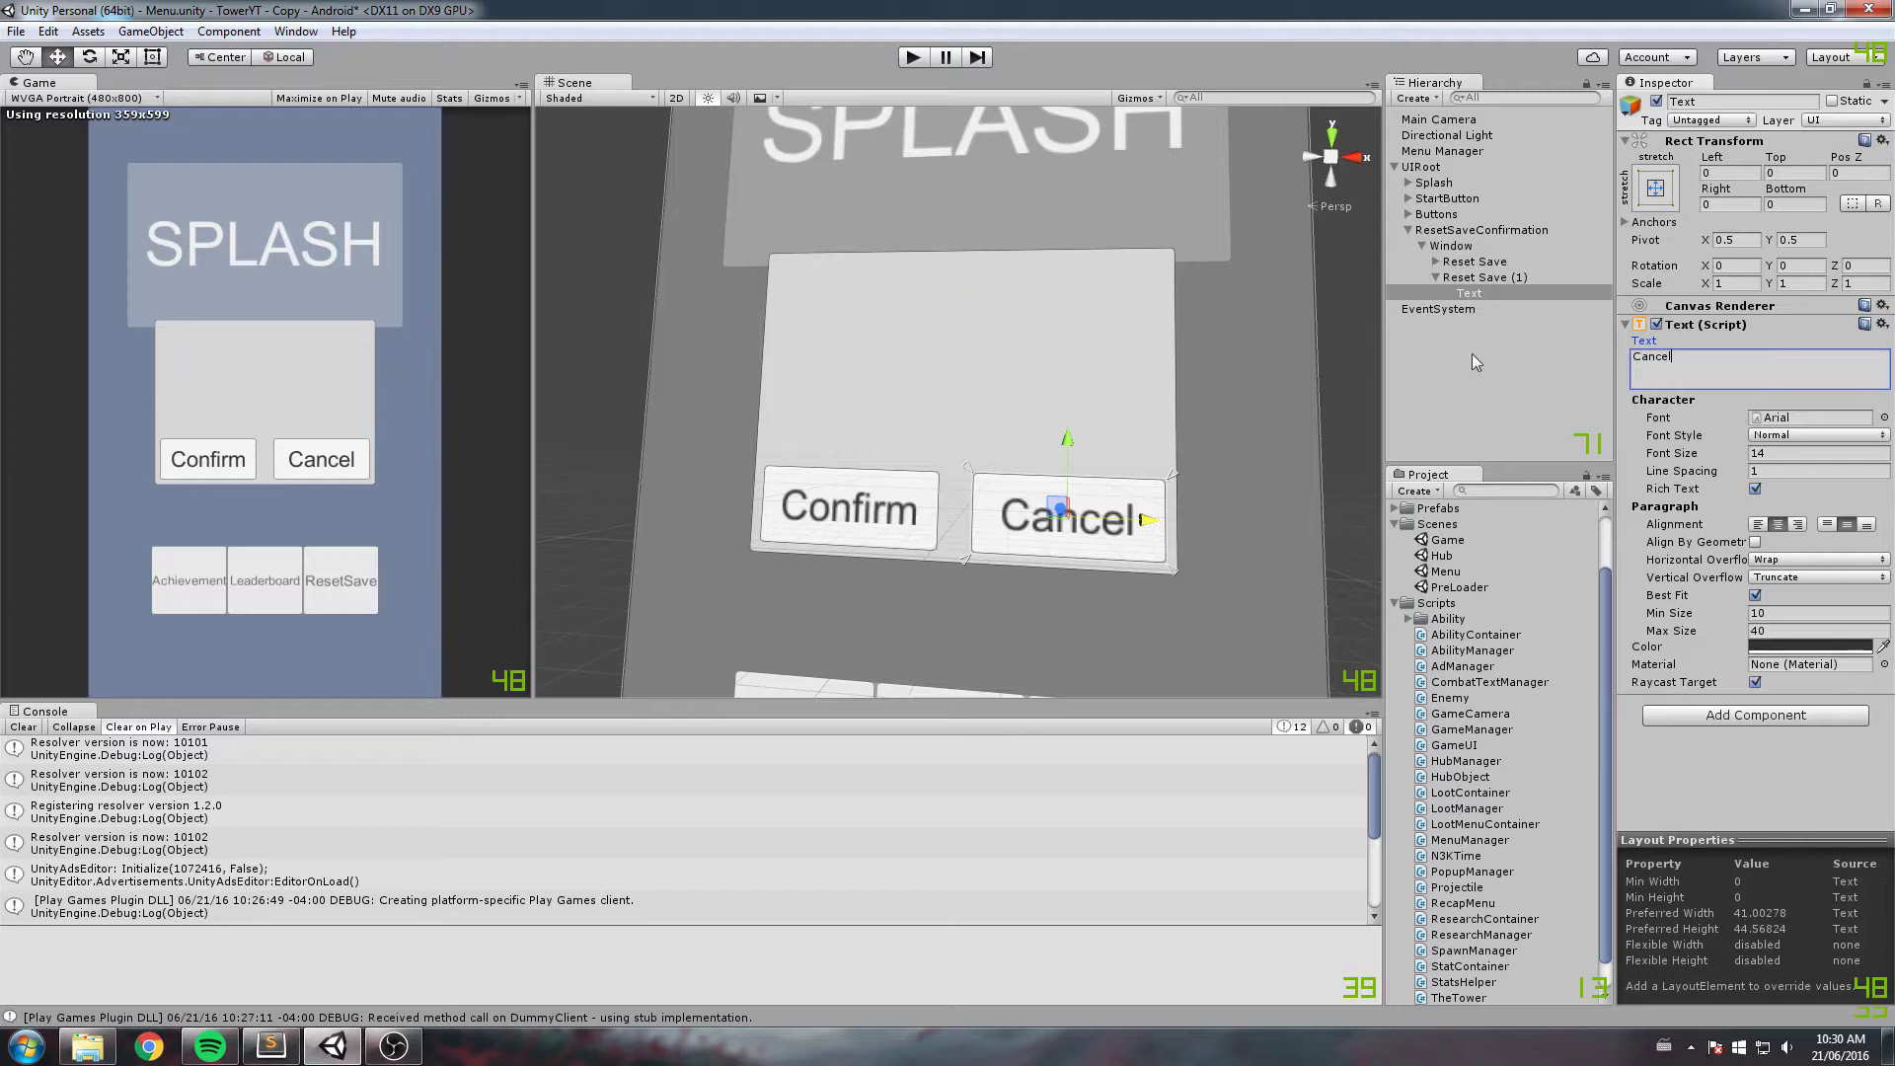
Step: Rename the duplicate button object as Cancel
click(1459, 276)
click(1459, 277)
text(Canc)
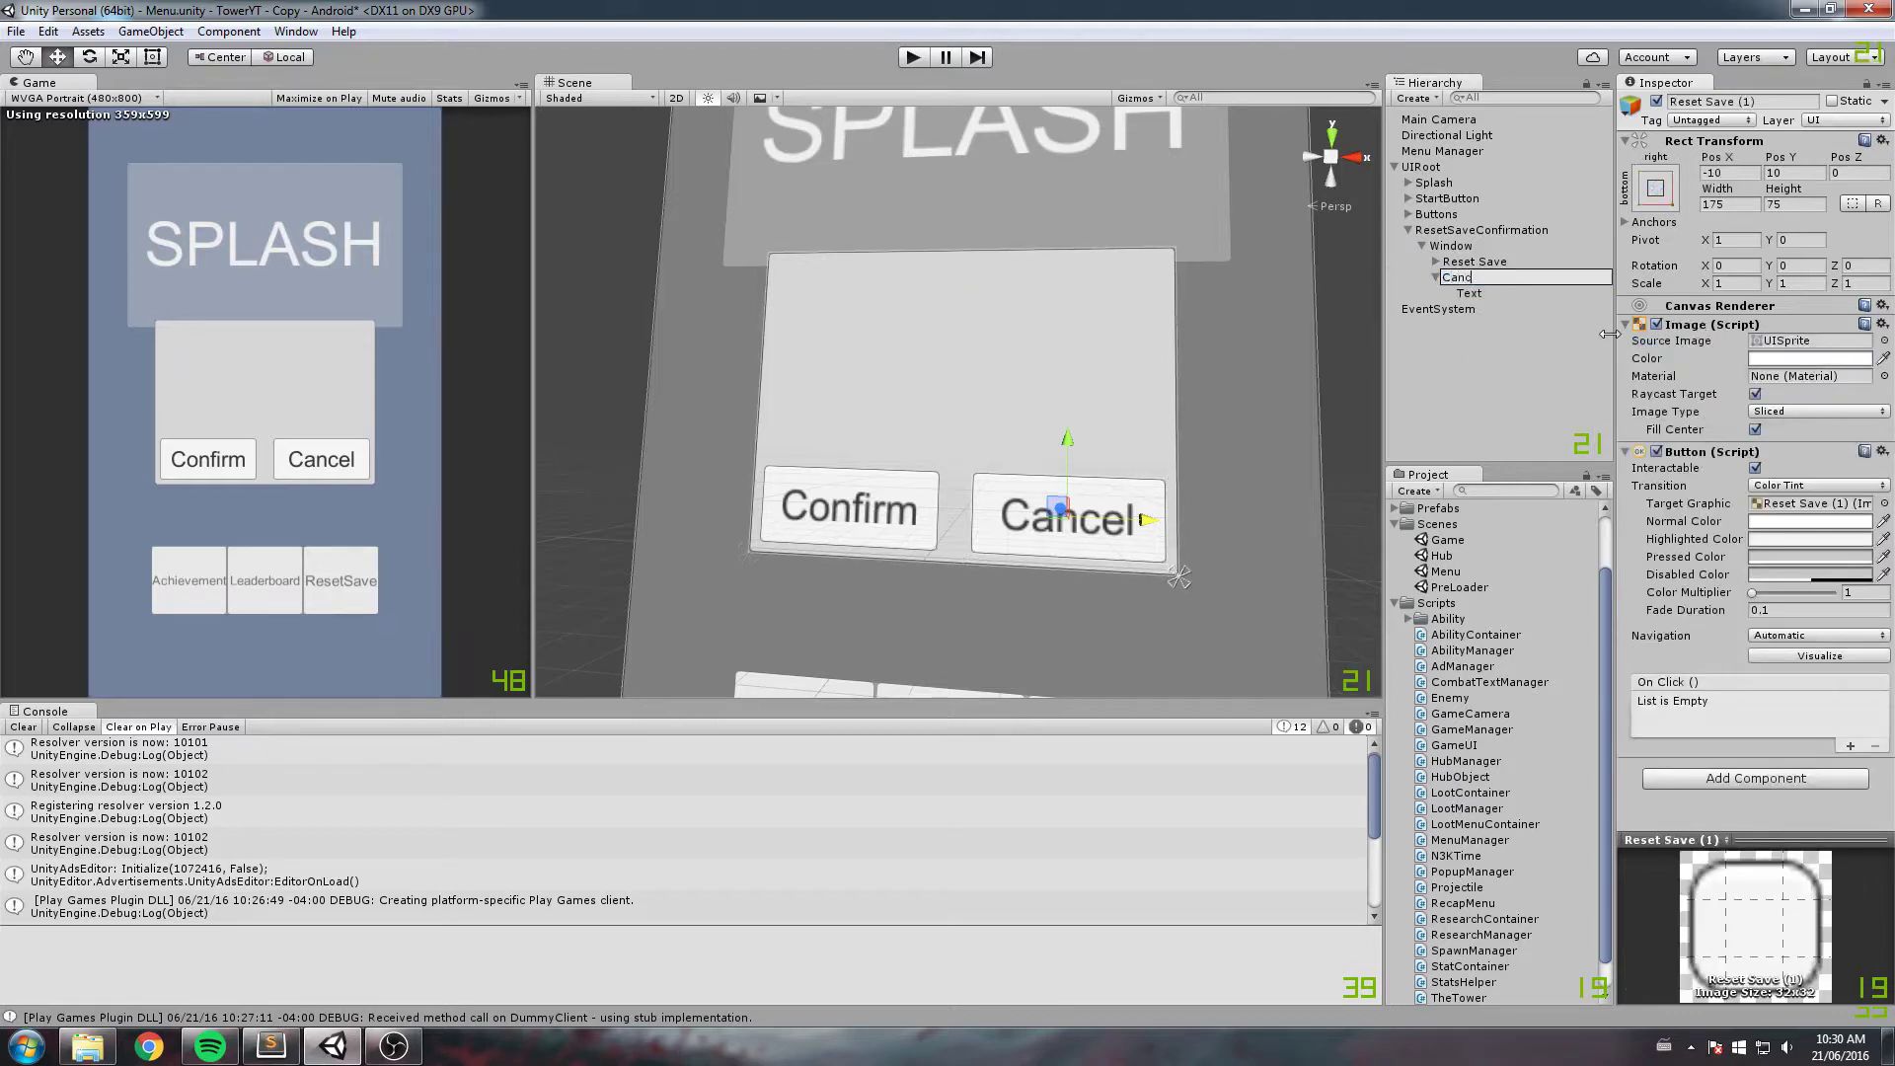
text(el)
key(Return)
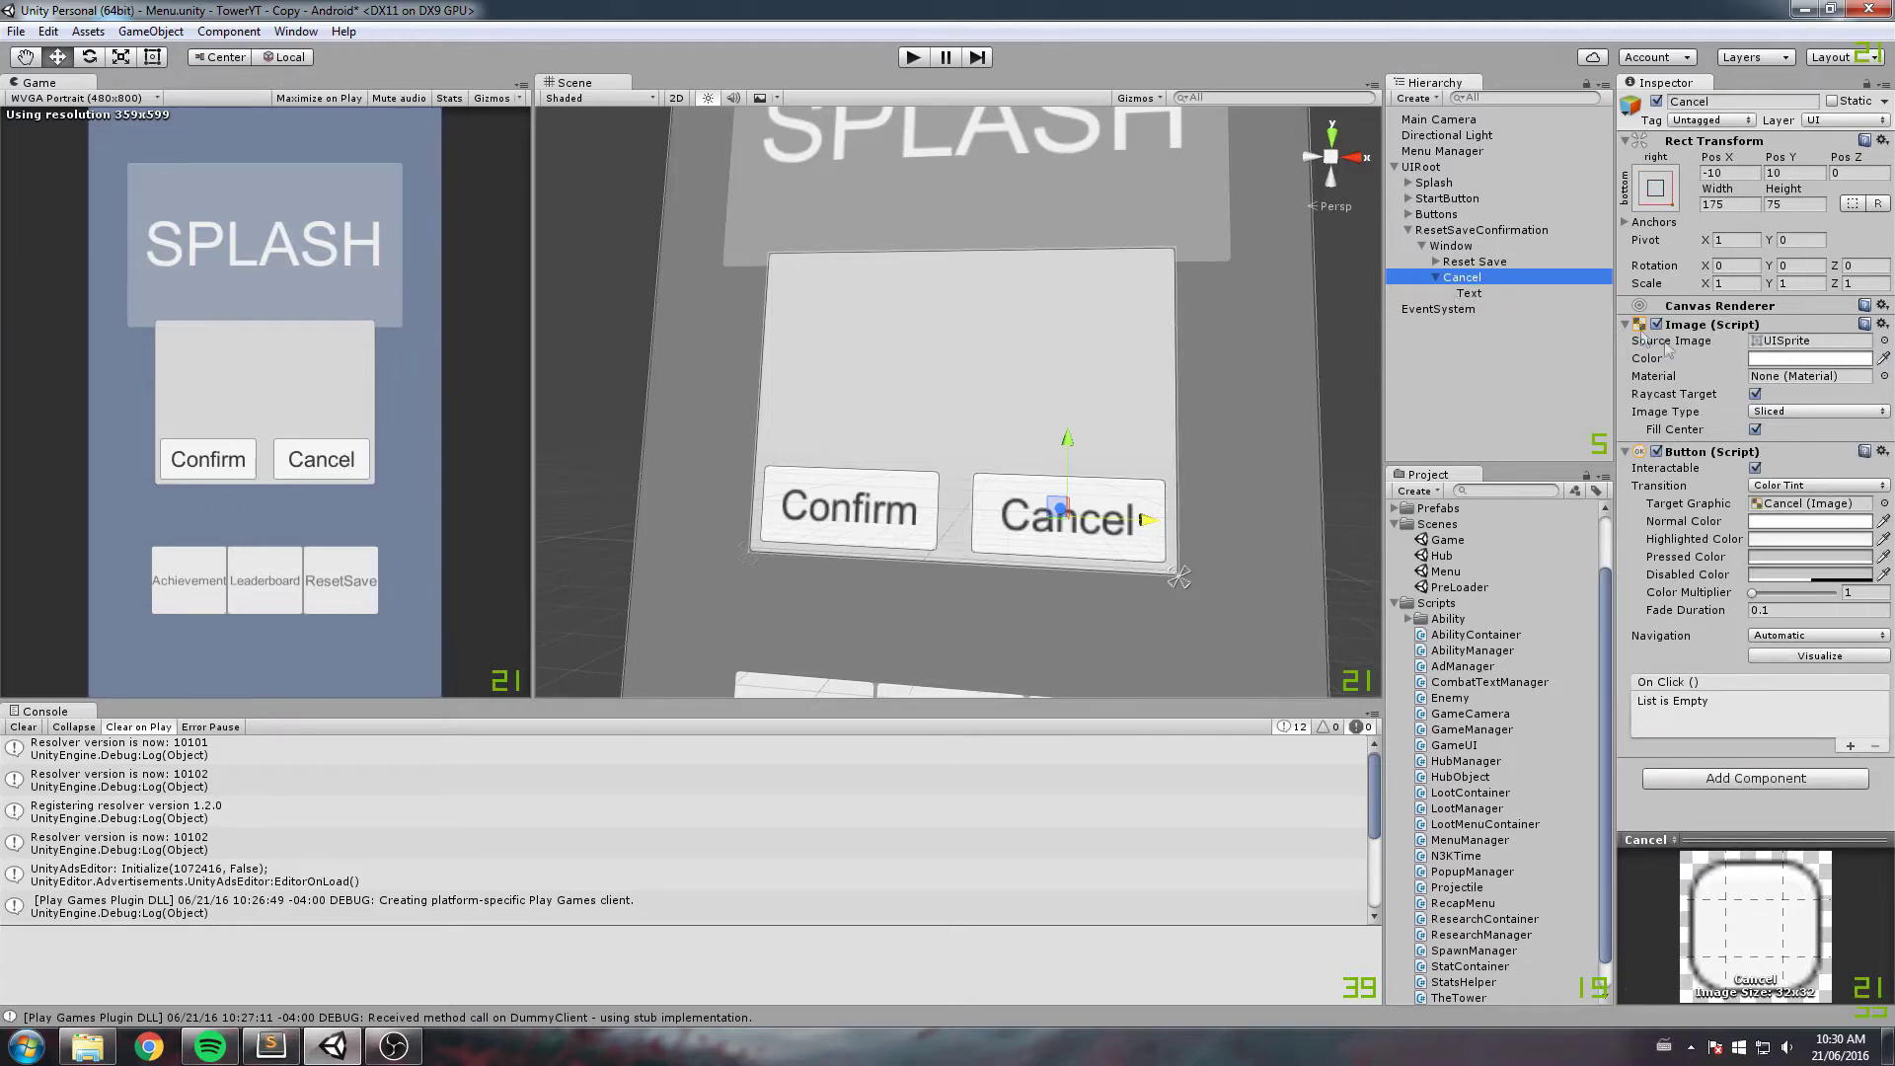
Step: Add a UI Text object as a child of Window
click(1436, 277)
key(f)
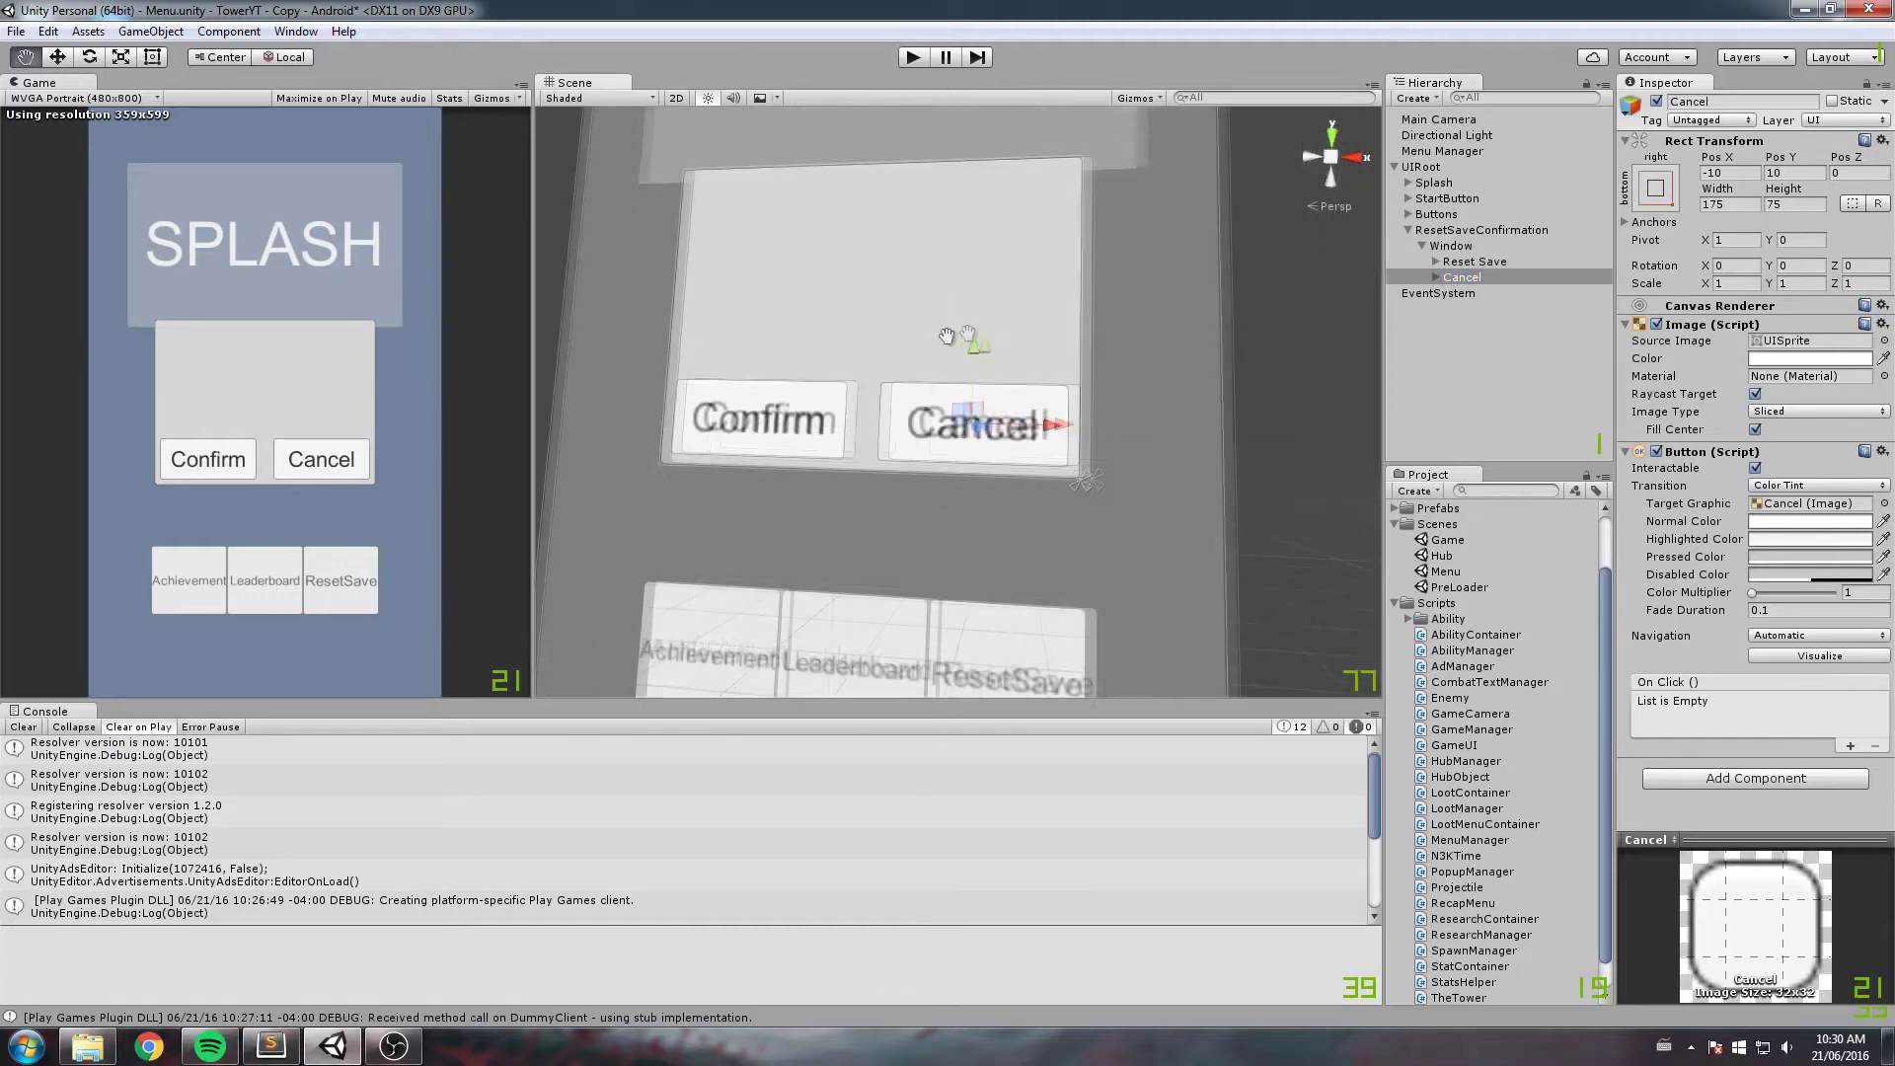
key(ctrl+z)
key(f)
middle_drag(1027, 405, 1137, 424)
click(1778, 524)
Step: Anchor the new text and its pivot to the bottom with horizontal stretch, and set Left and Pos Y to 0
click(1668, 187)
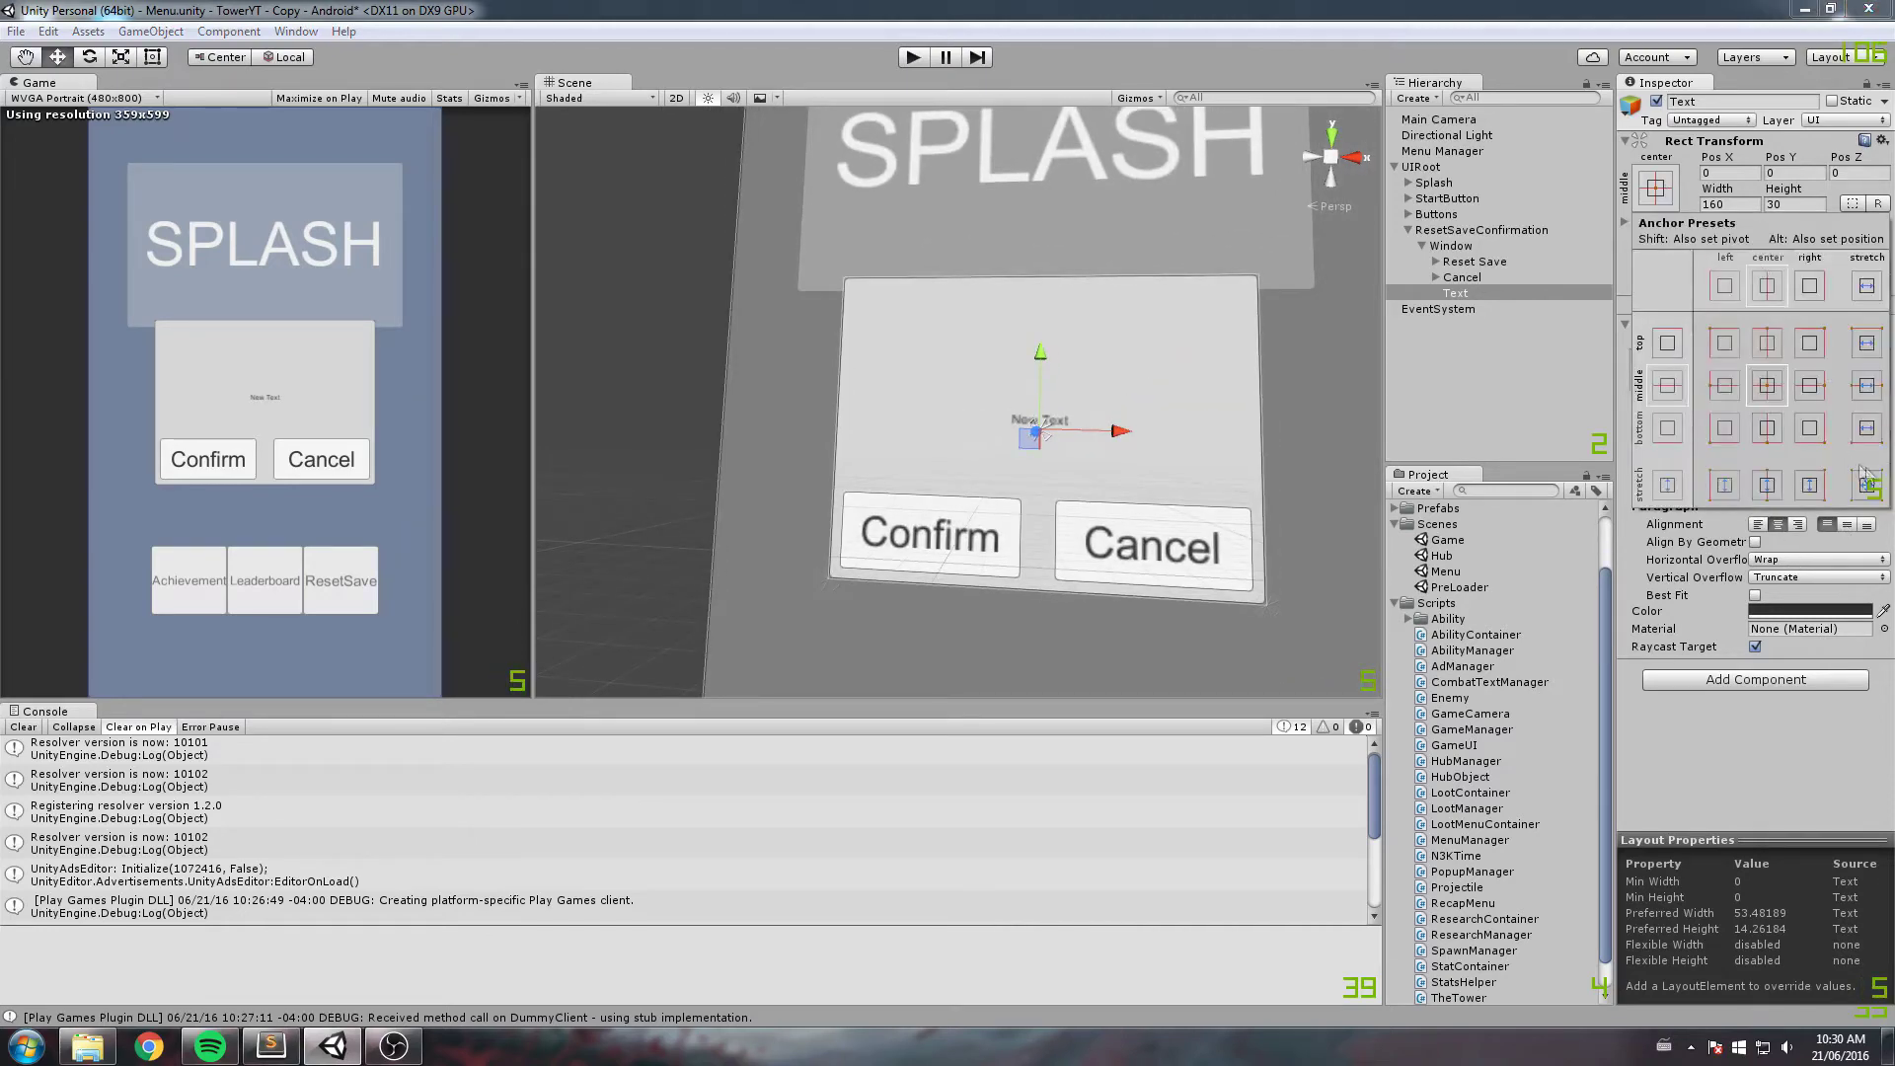
click(1866, 434)
click(1728, 179)
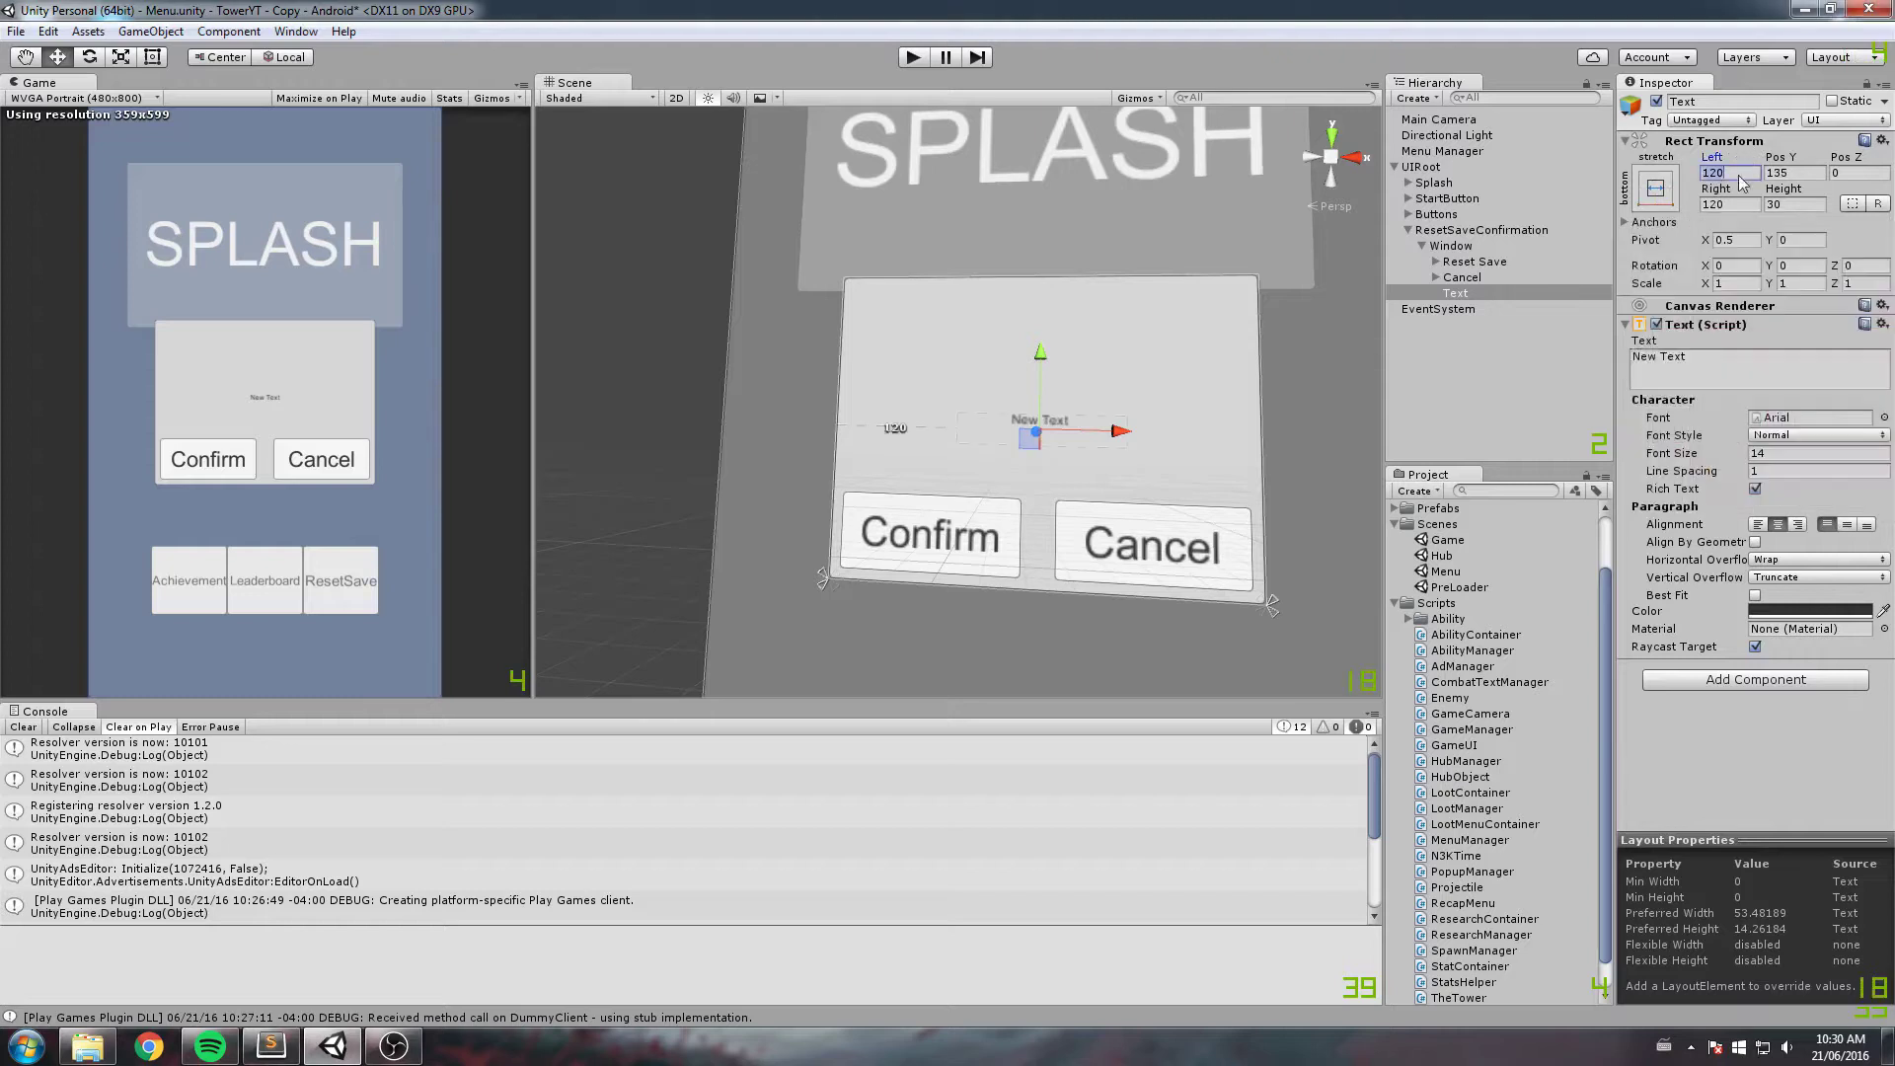
text(0)
key(Tab)
text(0)
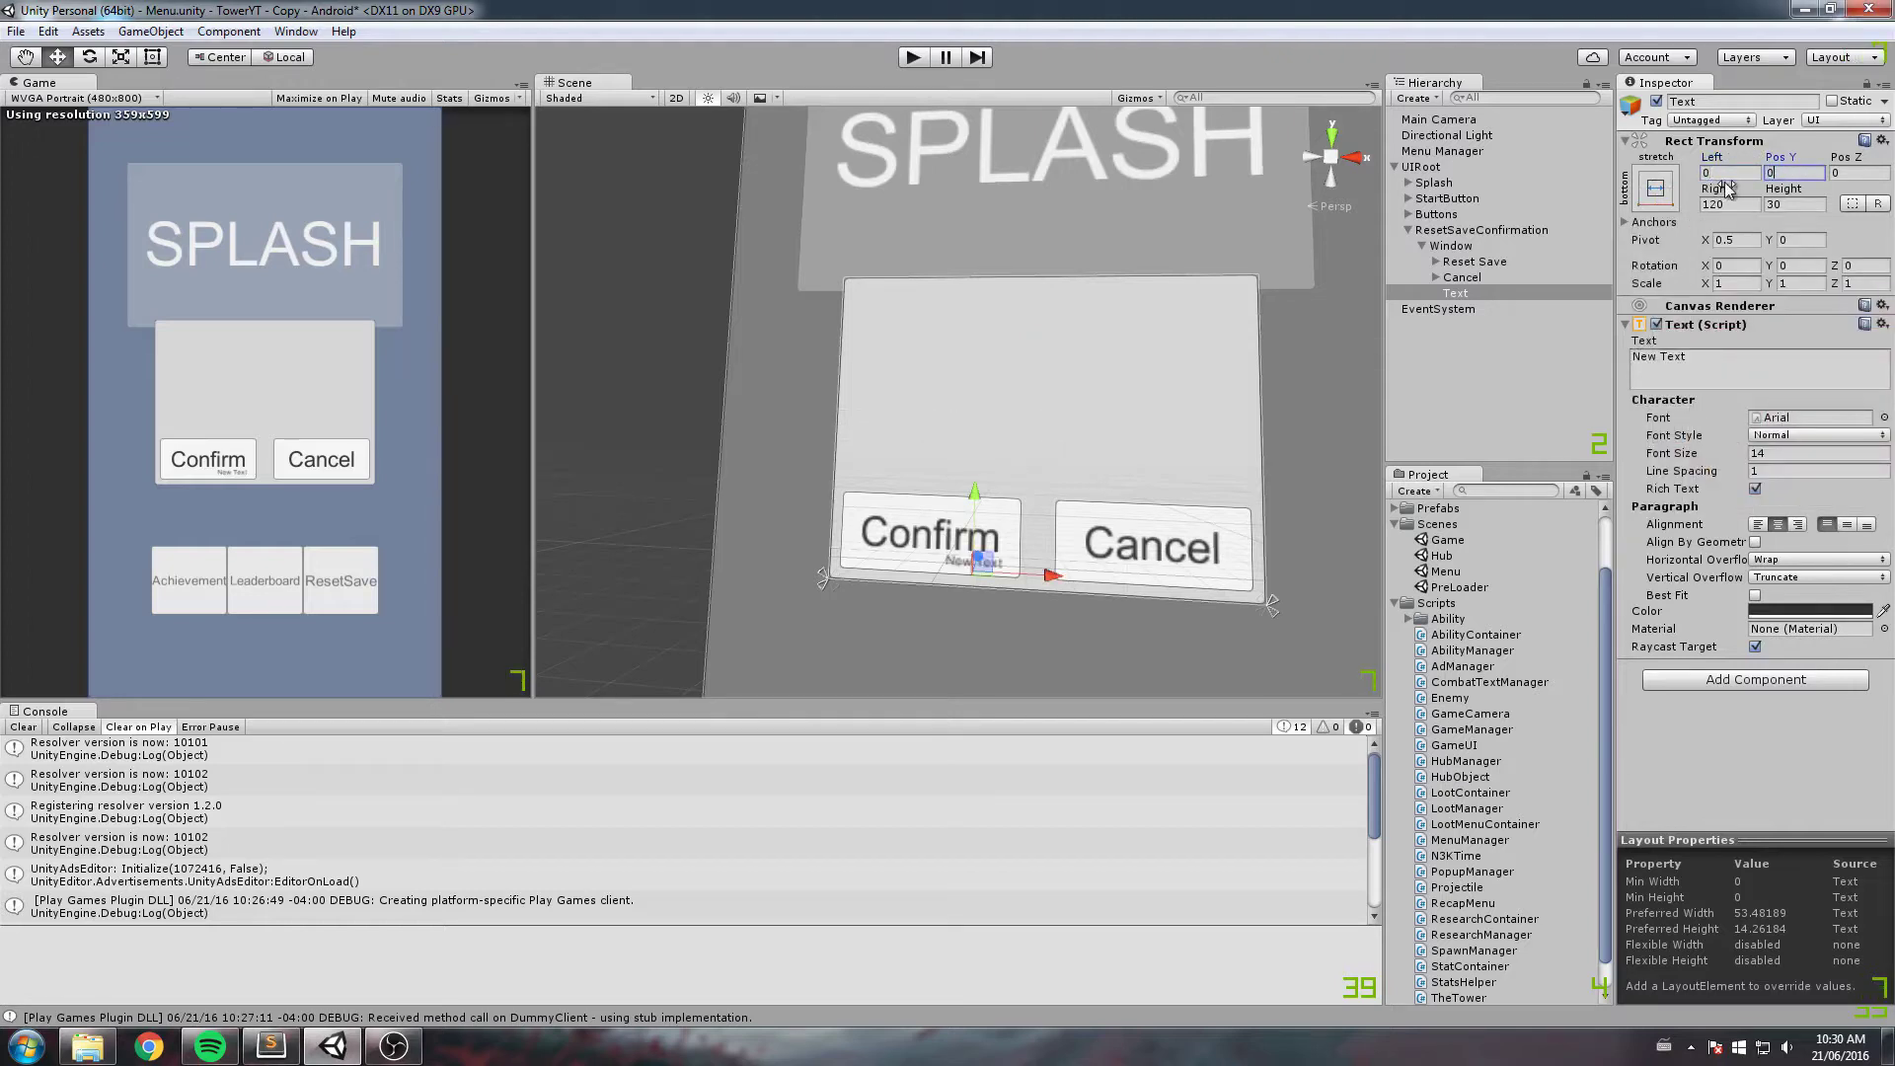
Step: Set the text's Right offset to 0 and height to 200, and move it up to a Pos Y of about 85
drag(1723, 188, 1158, 162)
click(1732, 202)
text(0)
key(Tab)
text(0)
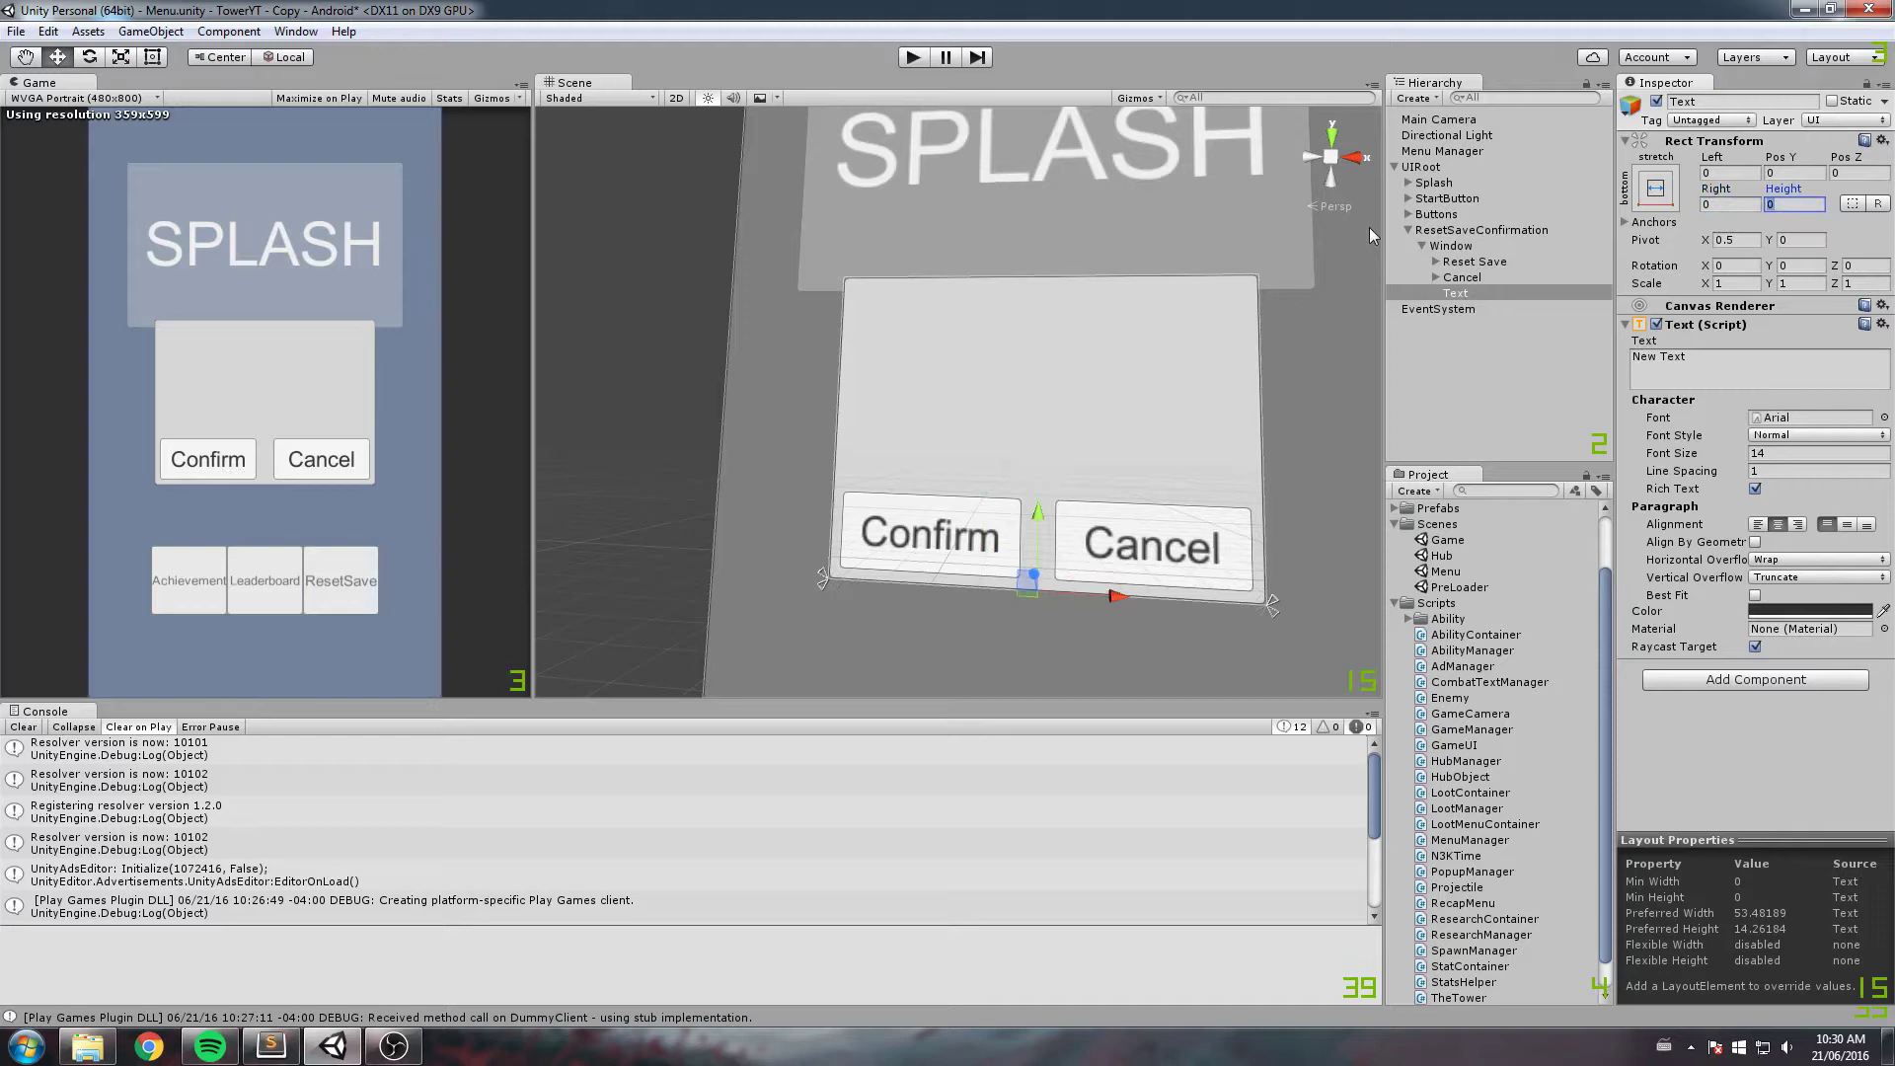
key(BackSpace)
text(200)
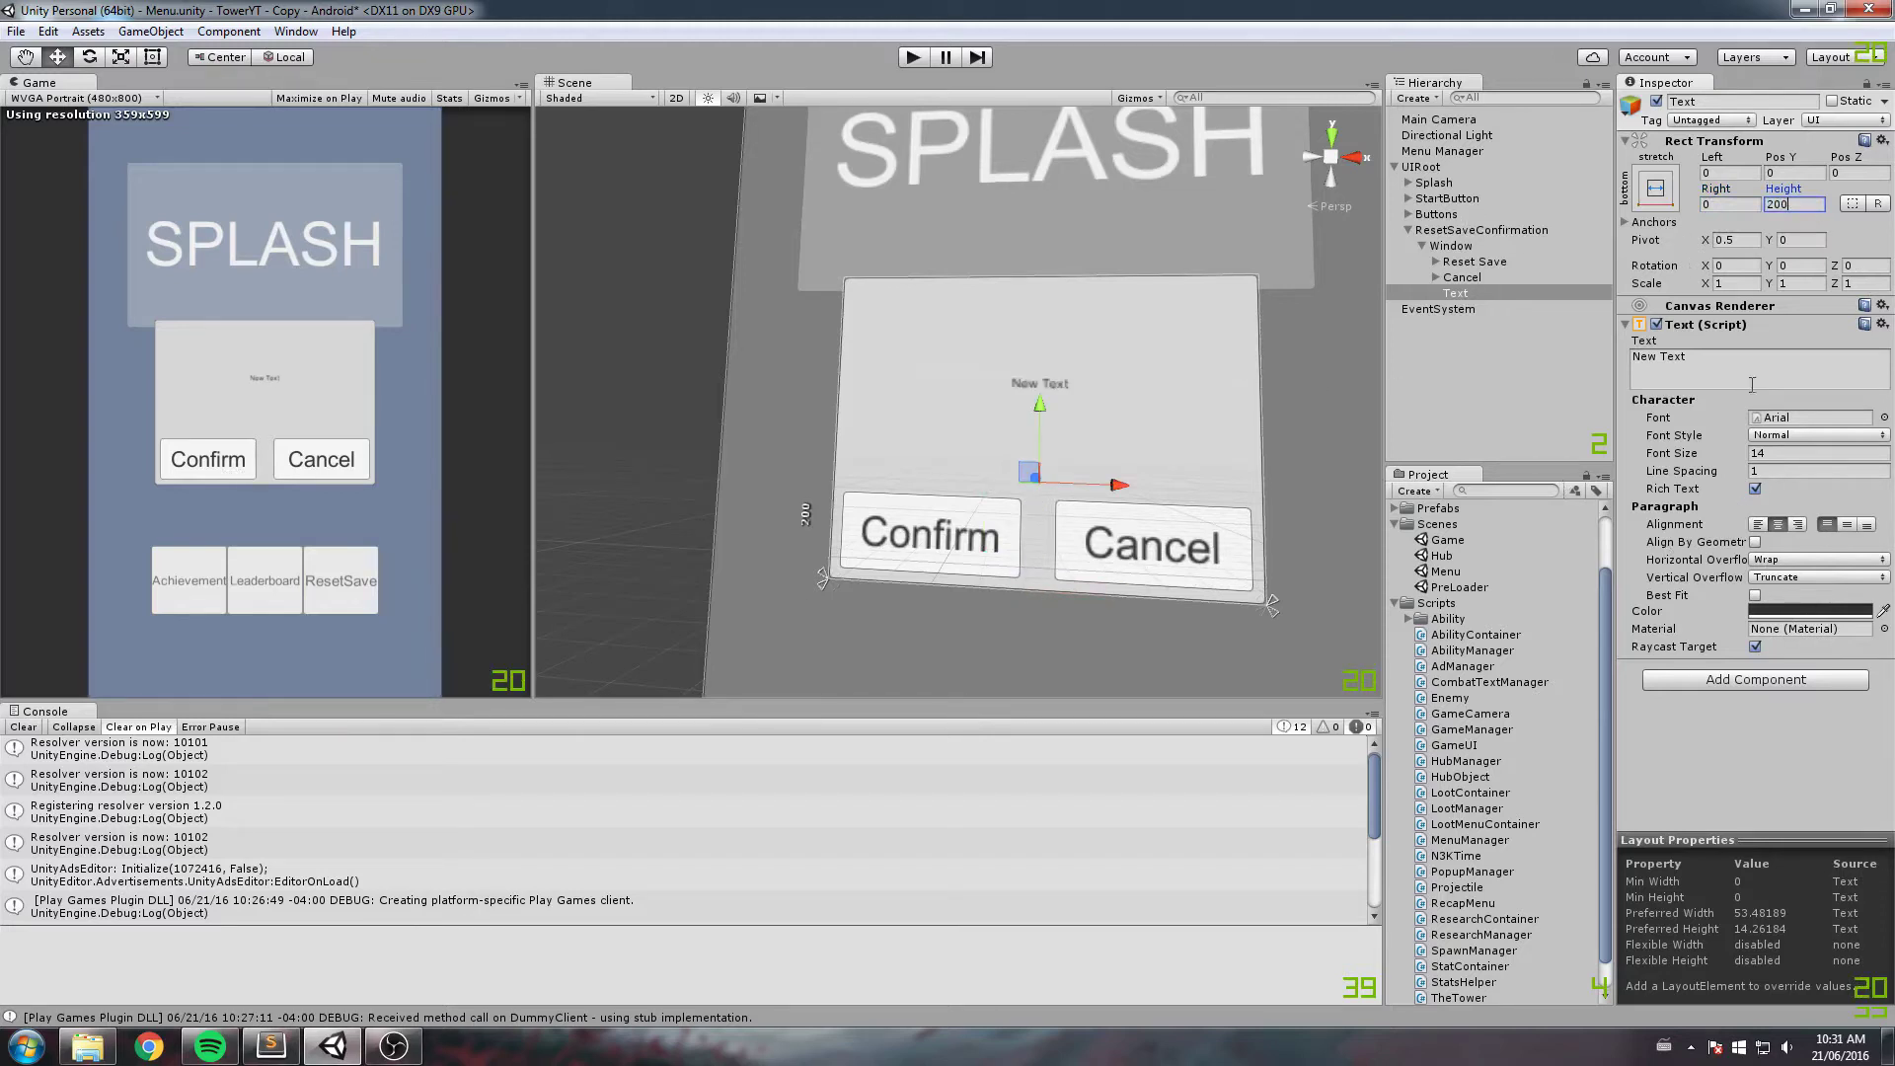
drag(1039, 398, 1043, 317)
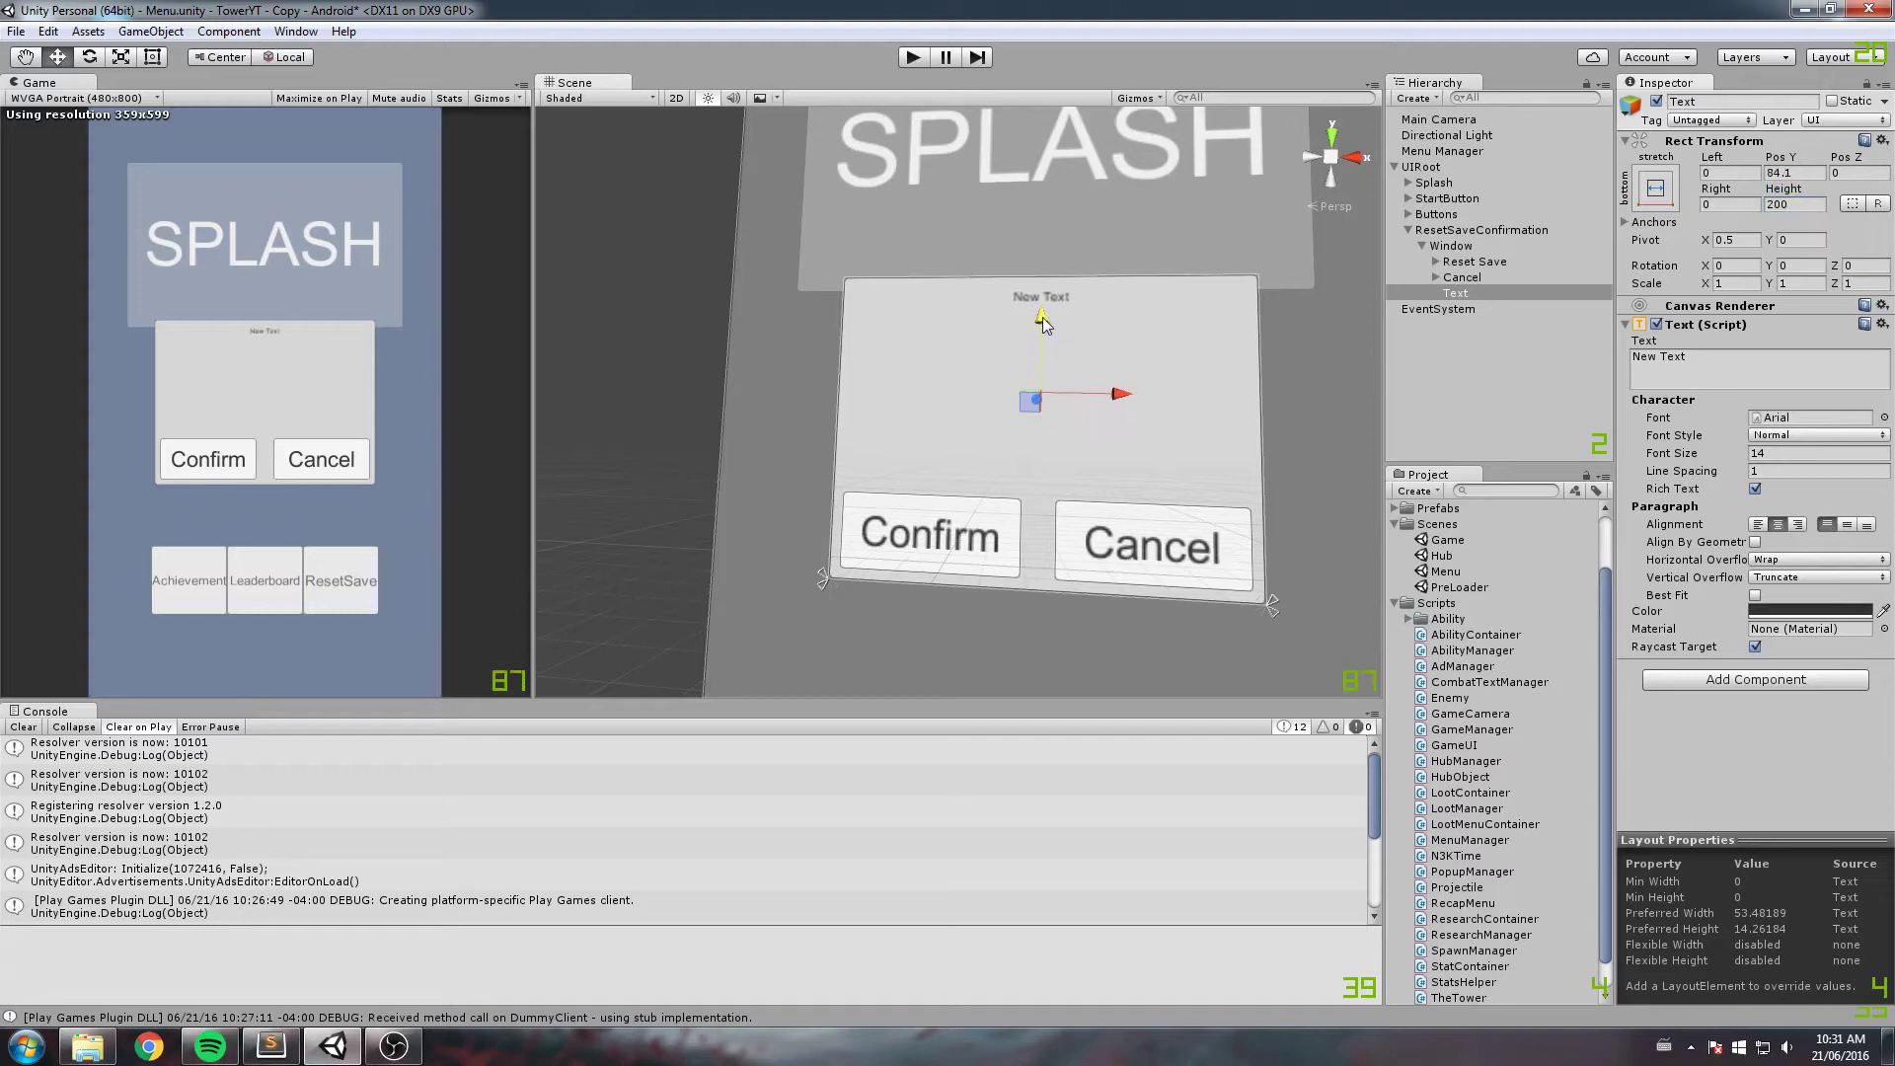
Step: Set the text to "Are you sure you want to reset your progress?" with a font size of 43
click(1755, 356)
text(Are you sure you )
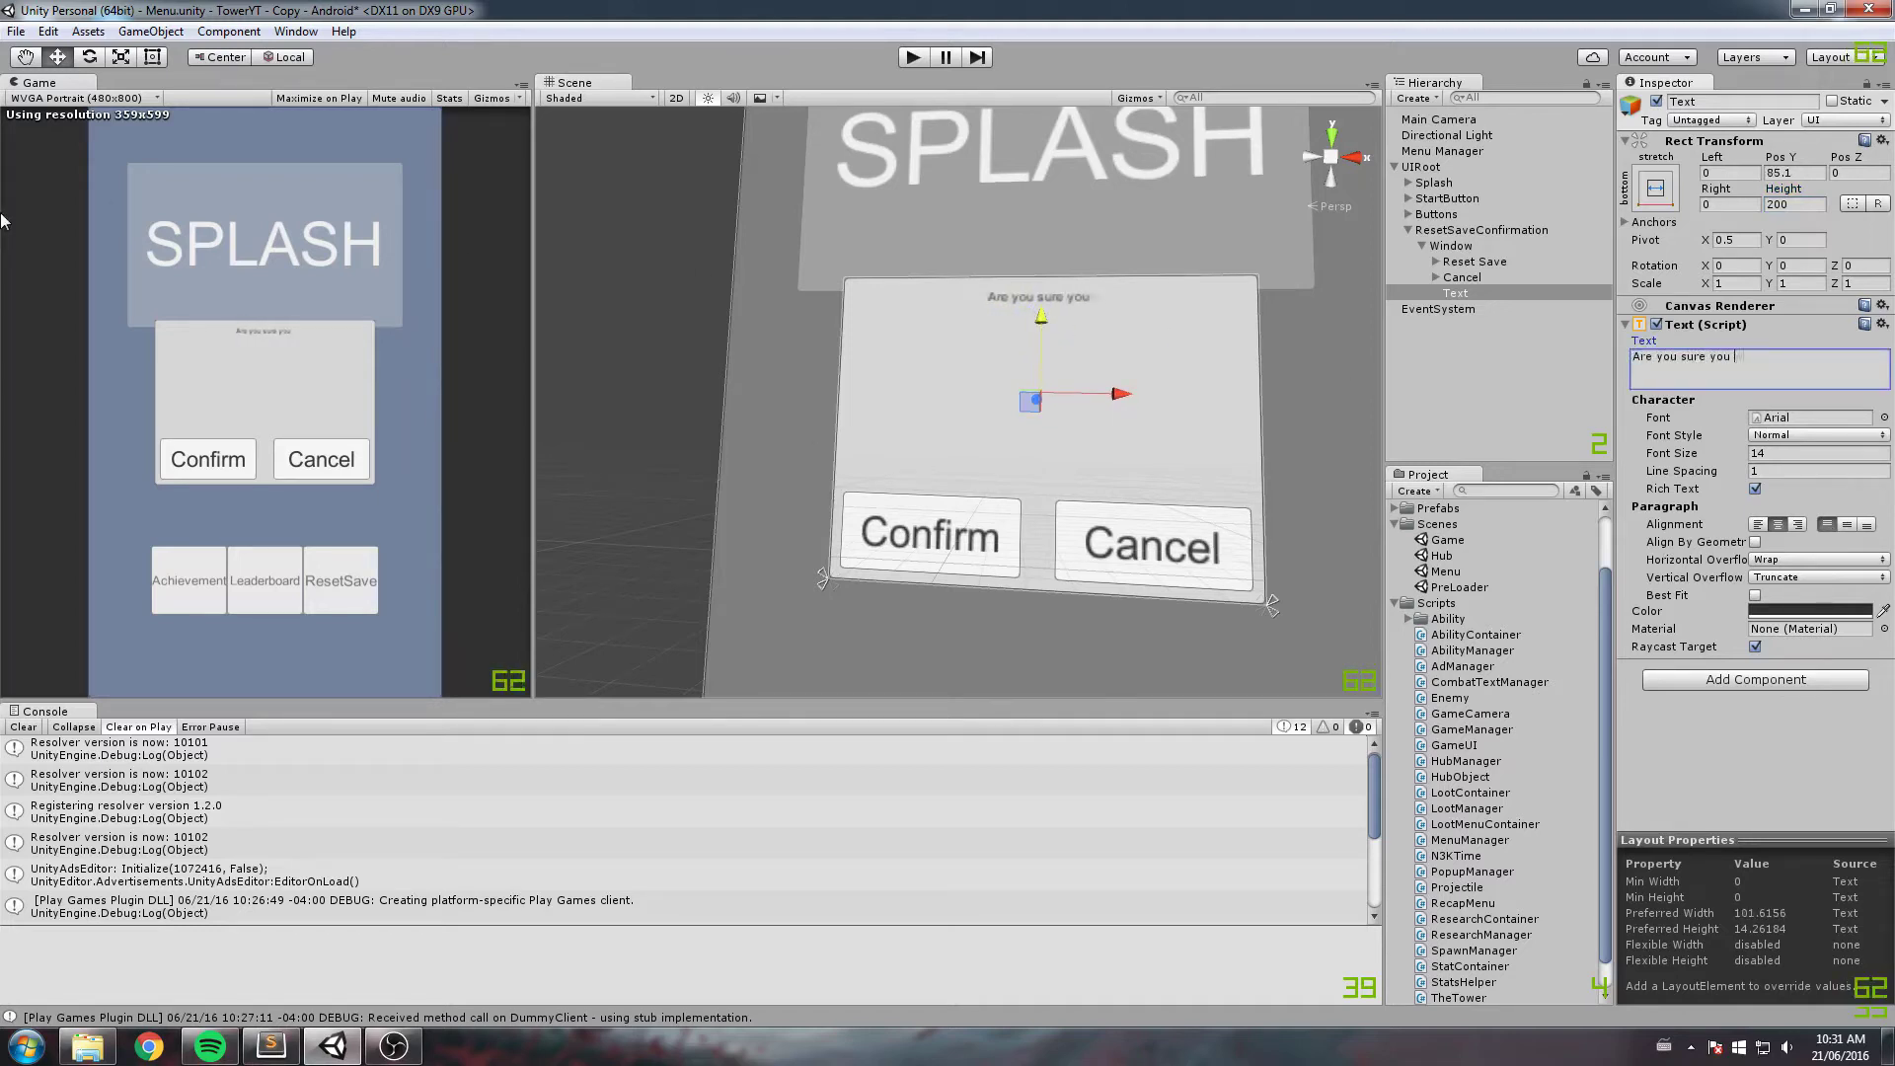
text(want to reset your progress?)
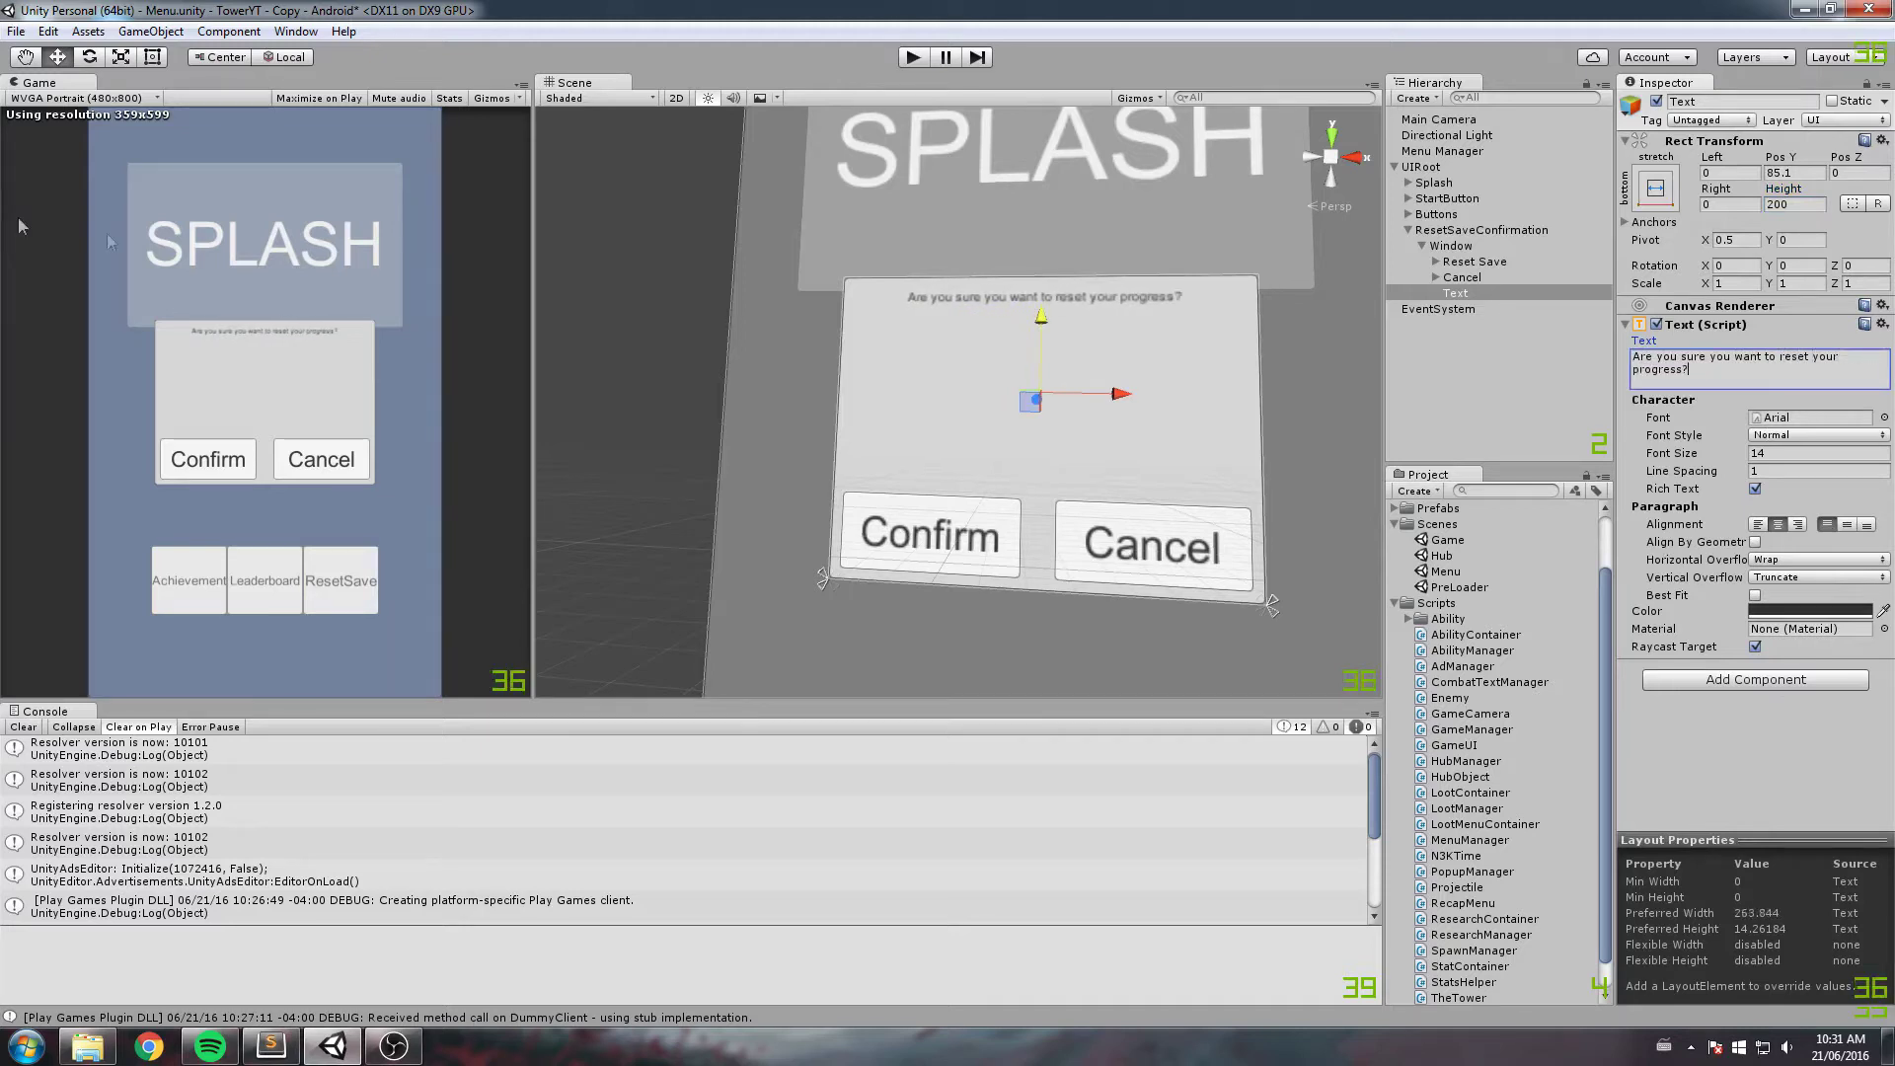
drag(1676, 457, 1706, 460)
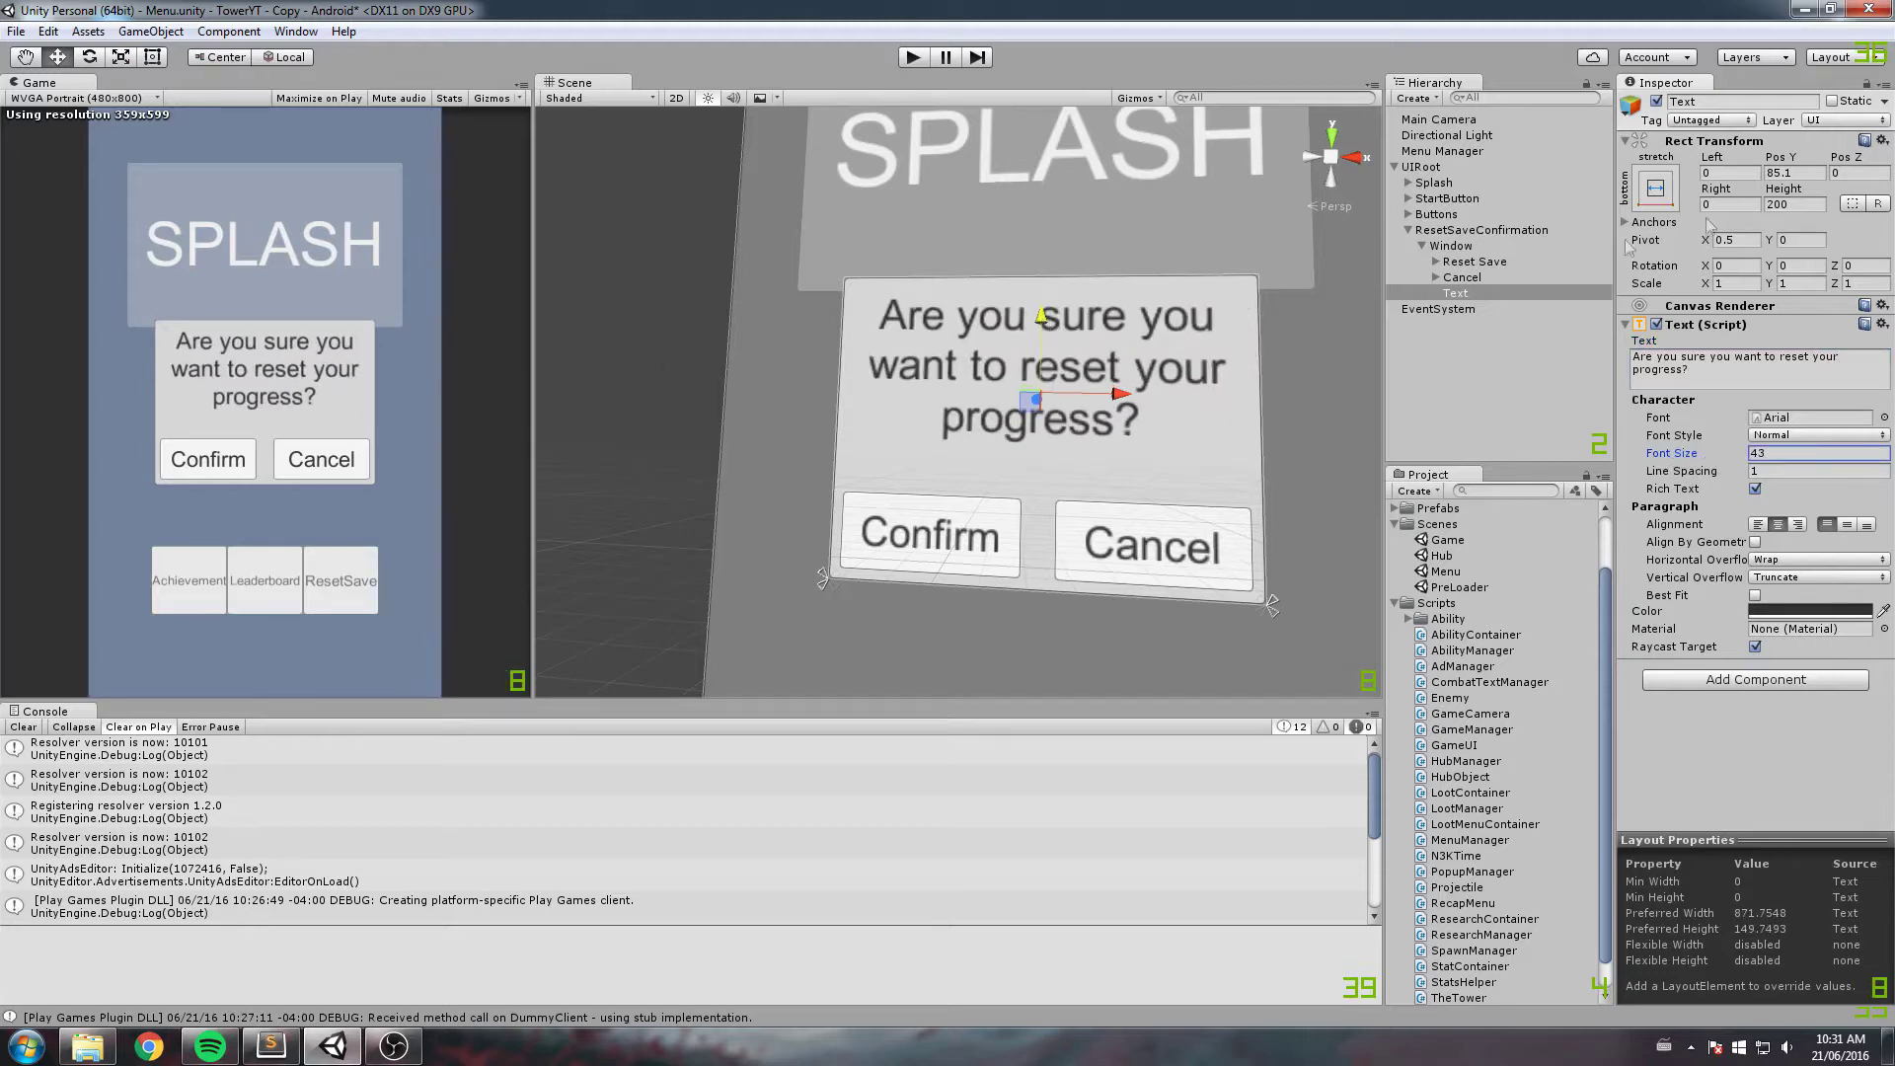
Step: Set the warning text's Left and Right offsets to 20 and reduce its height to about 189
drag(1715, 189, 38, 207)
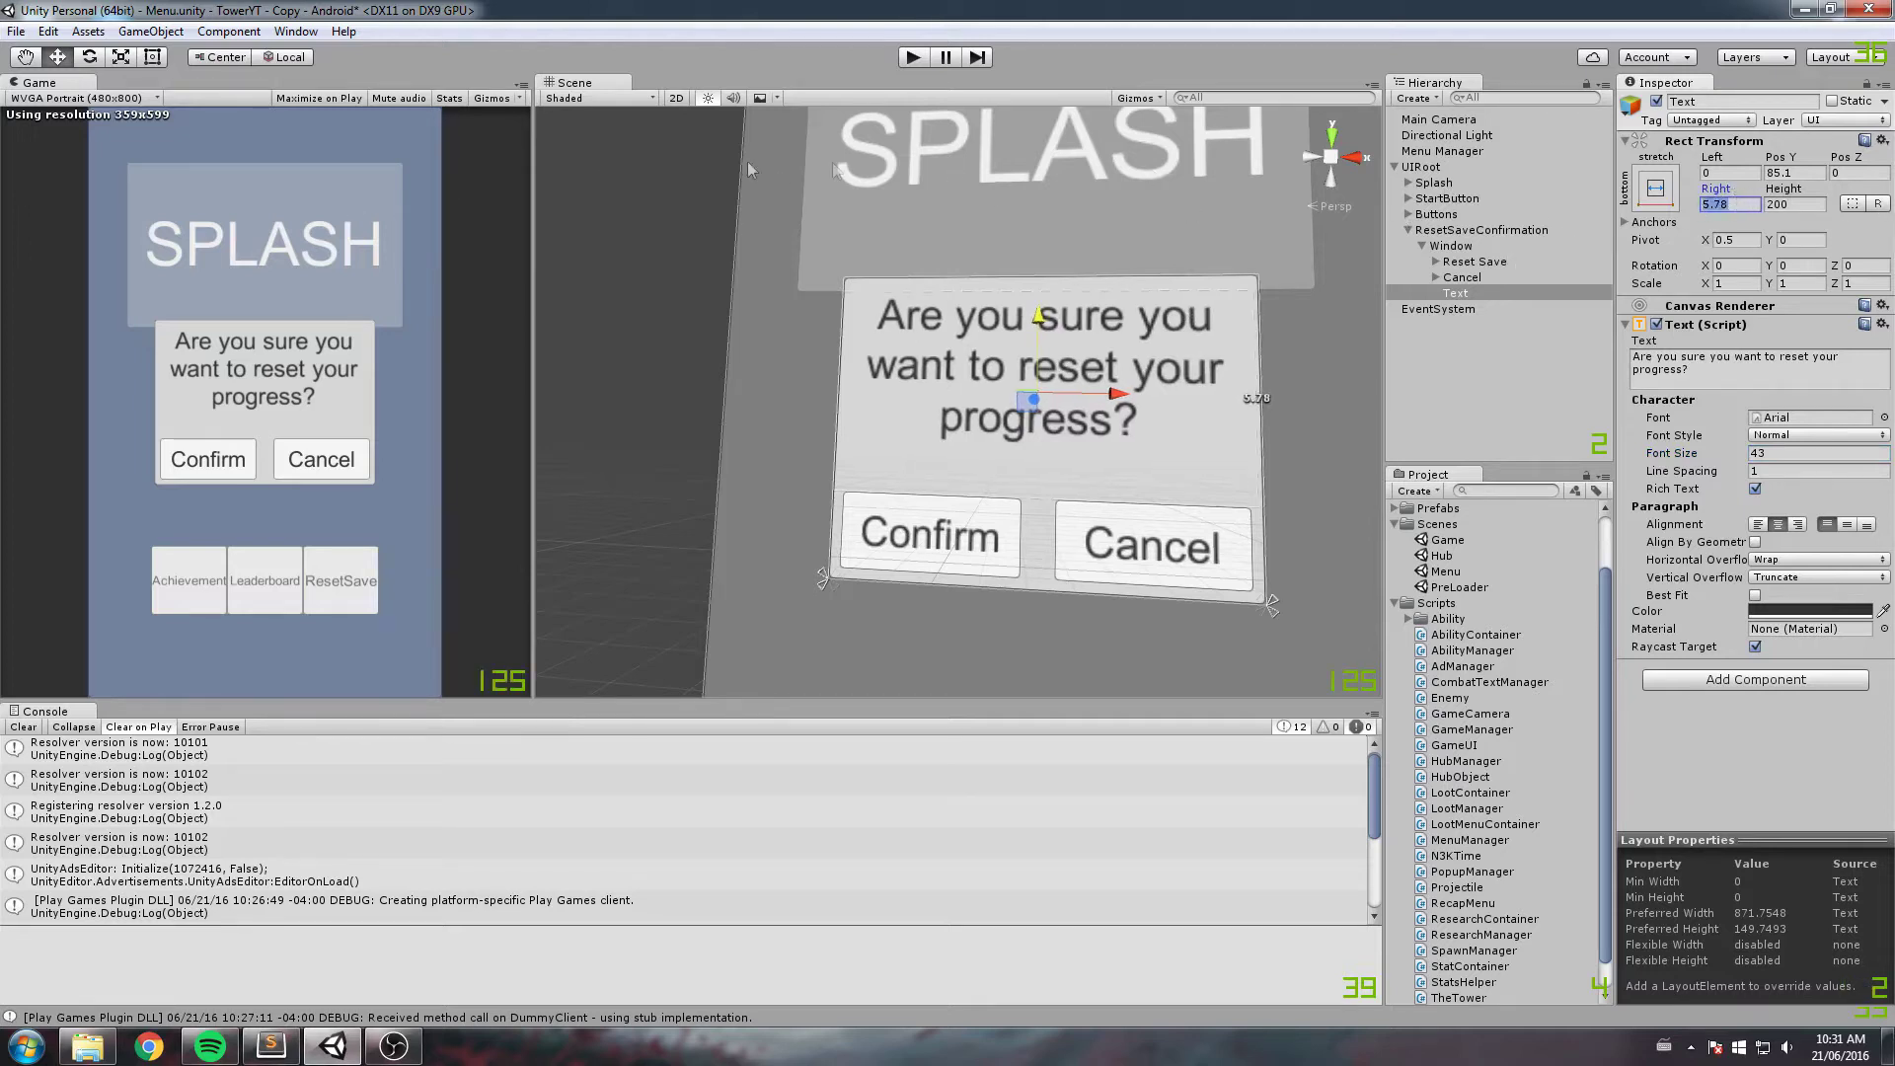
text(20)
click(1730, 172)
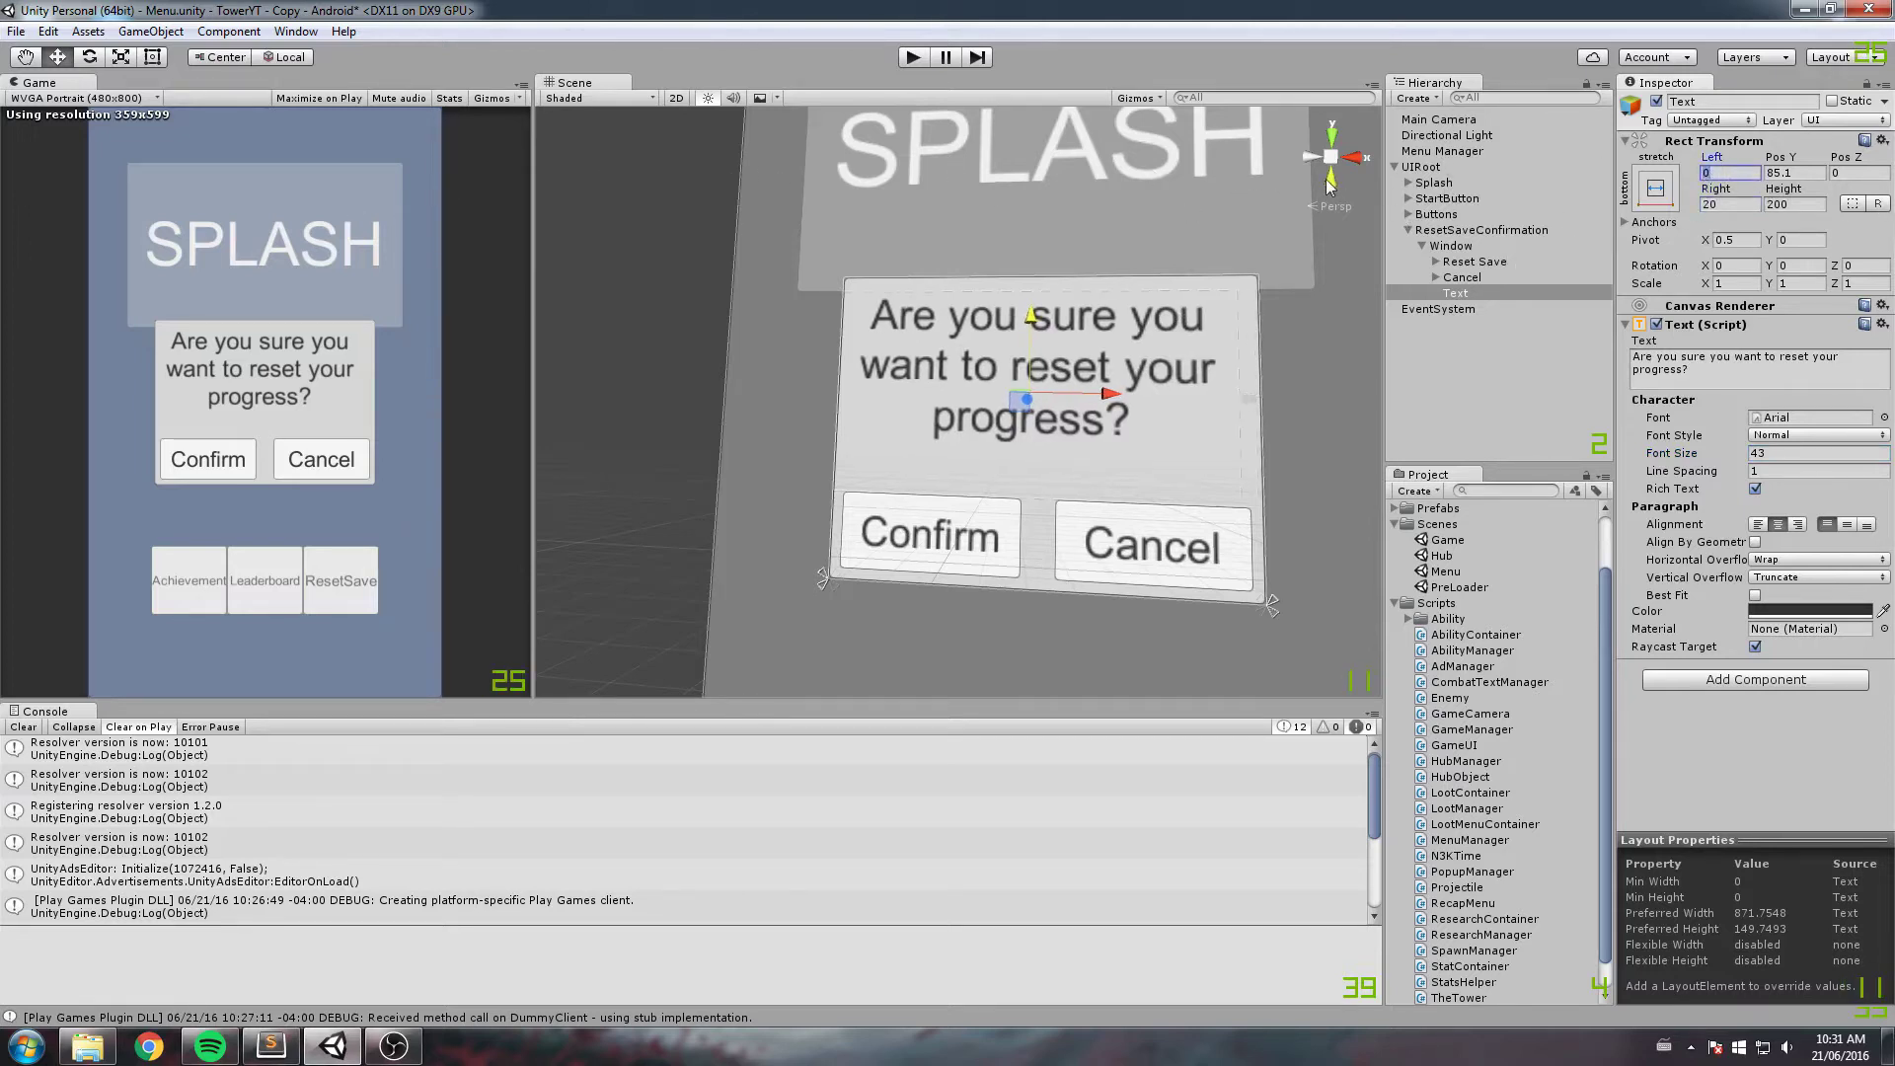
text(20)
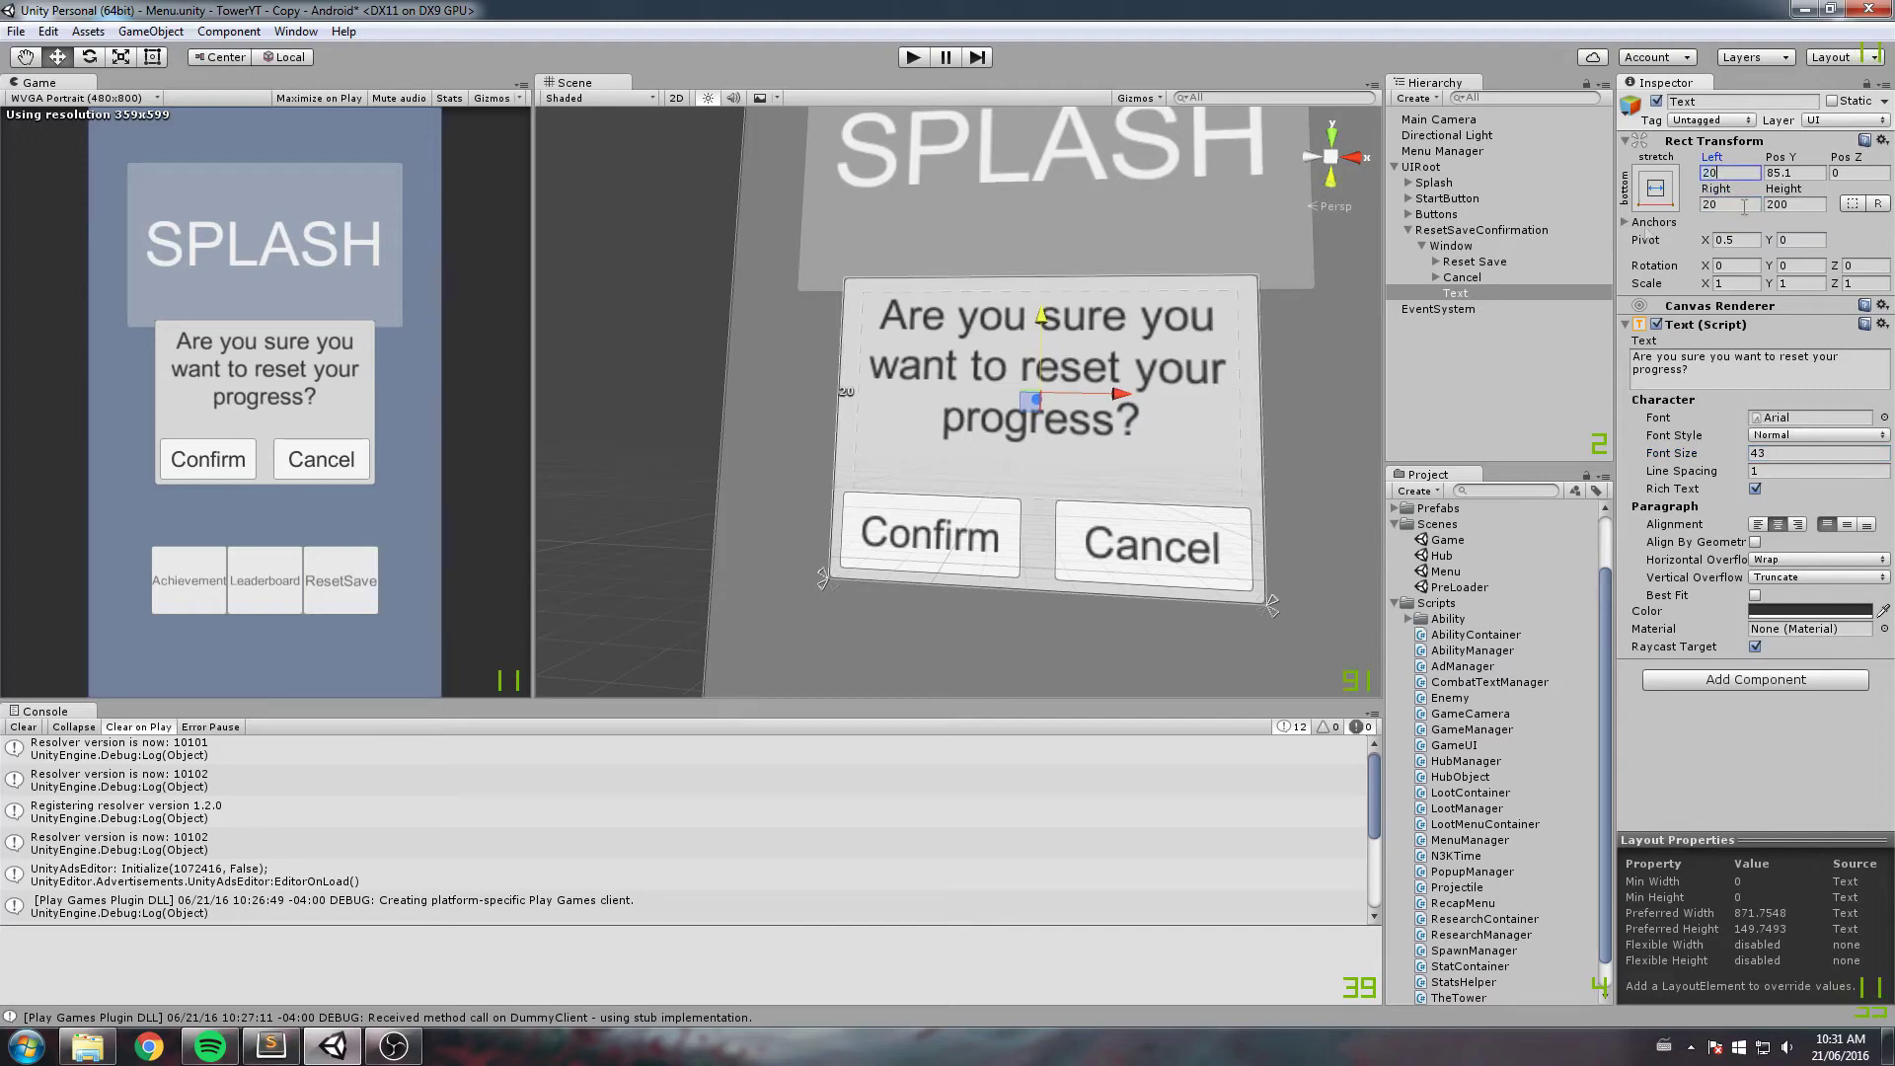
drag(1787, 189, 1643, 229)
right_drag(1098, 306, 1265, 298)
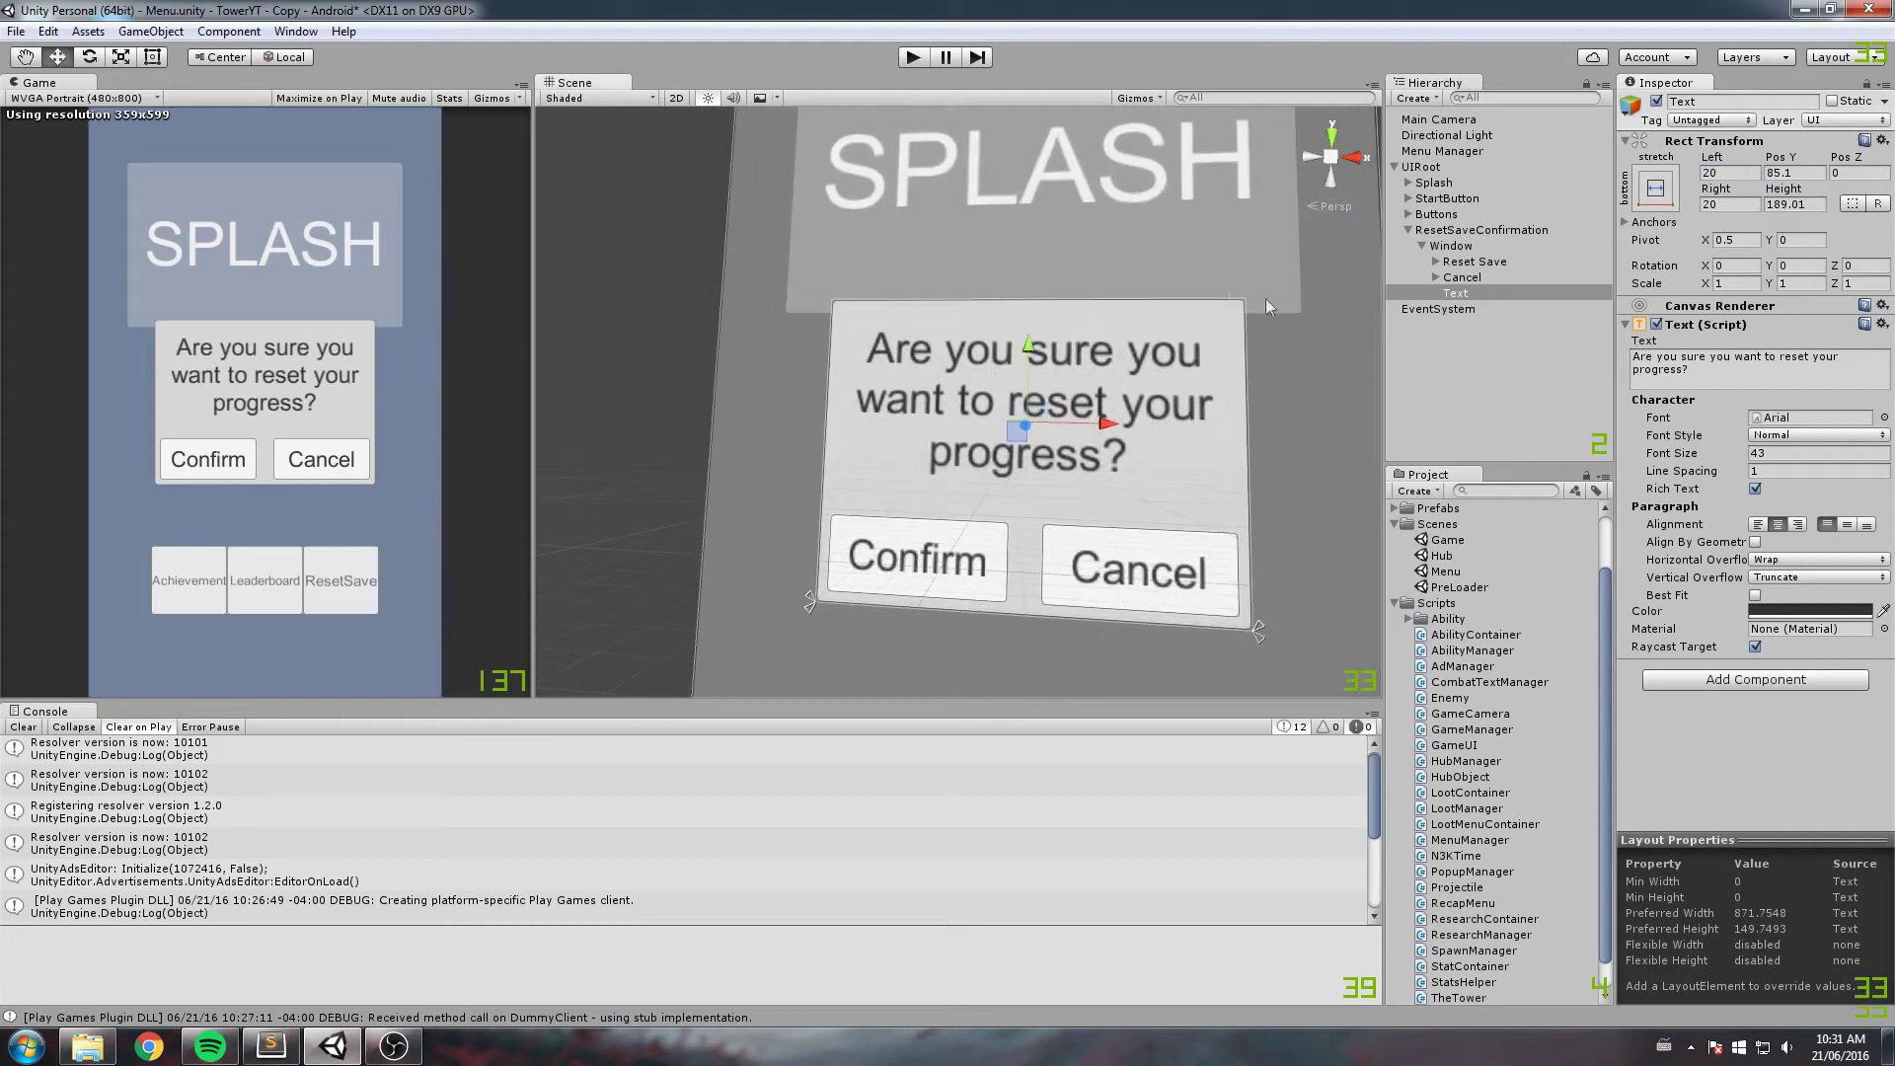
Step: Rename the warning text object to ResetText and collapse the Window object in the hierarchy
click(1457, 294)
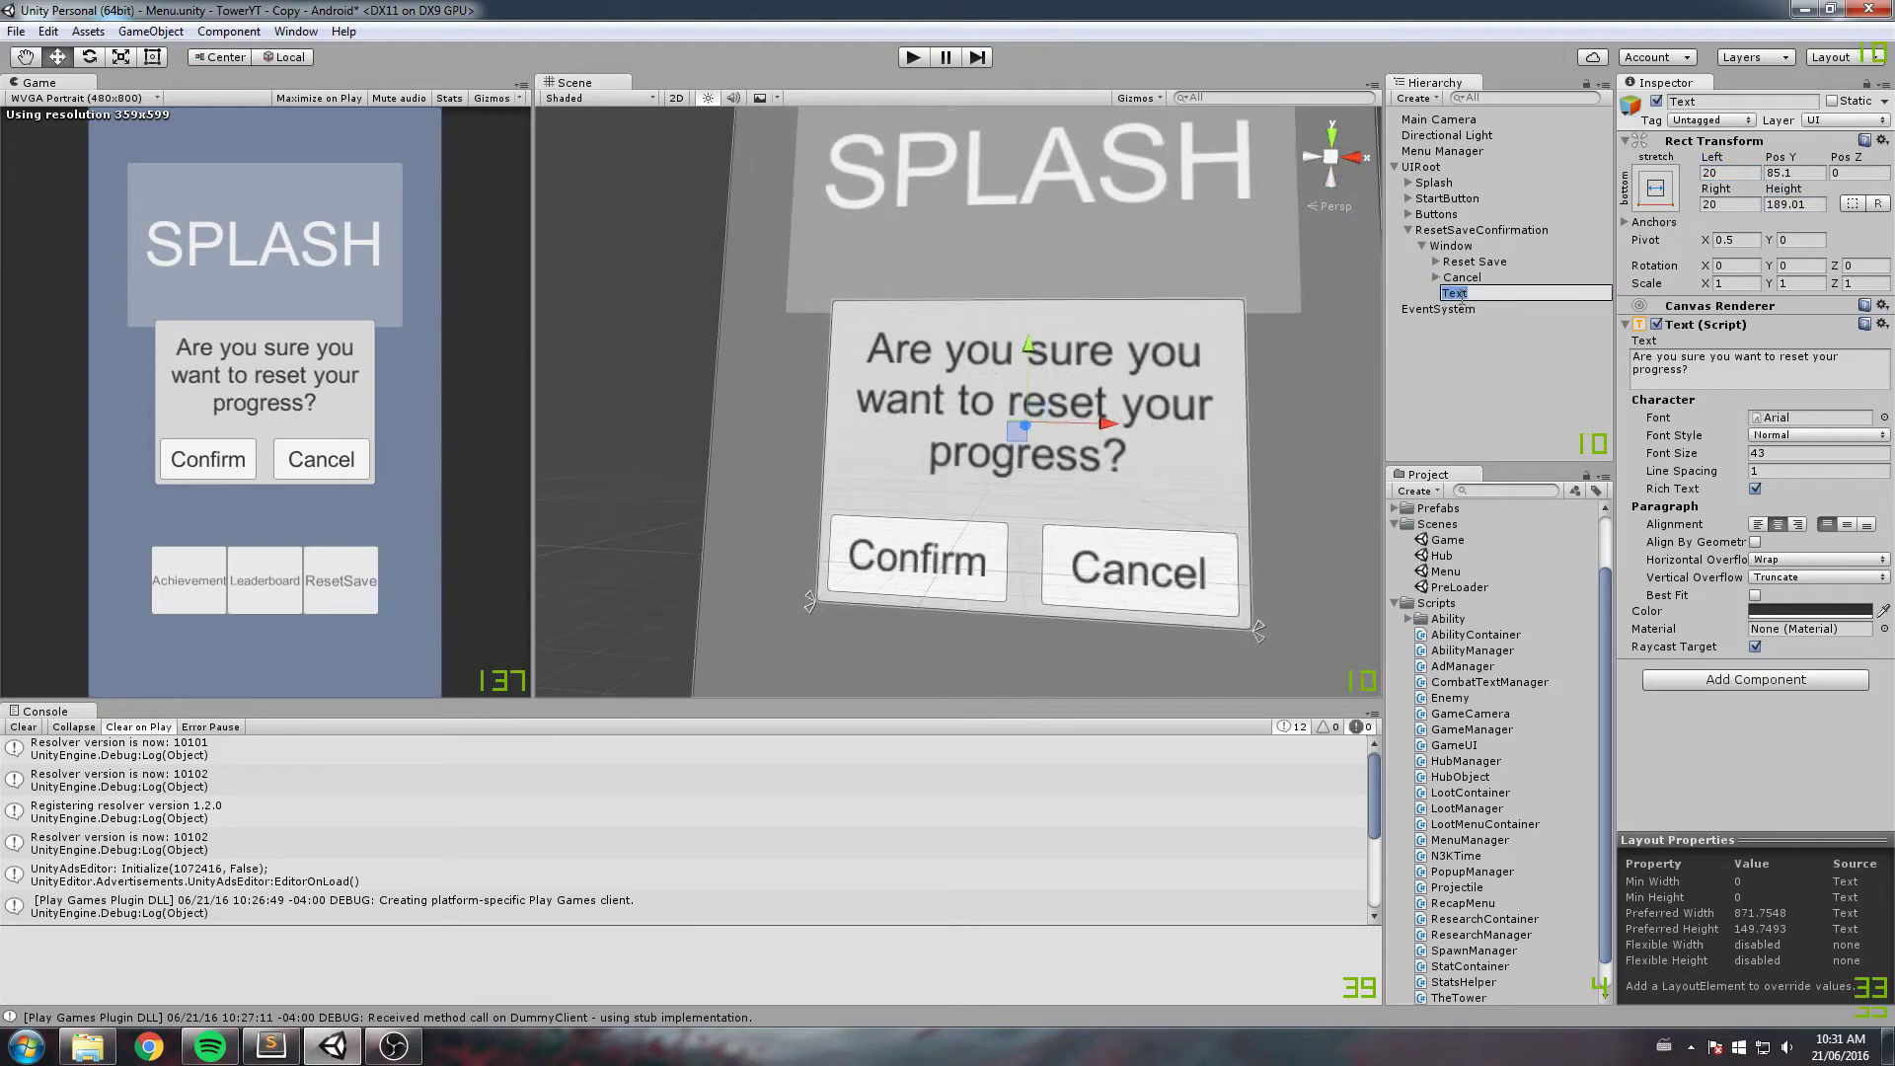
text(C)
text(ResetText)
key(Return)
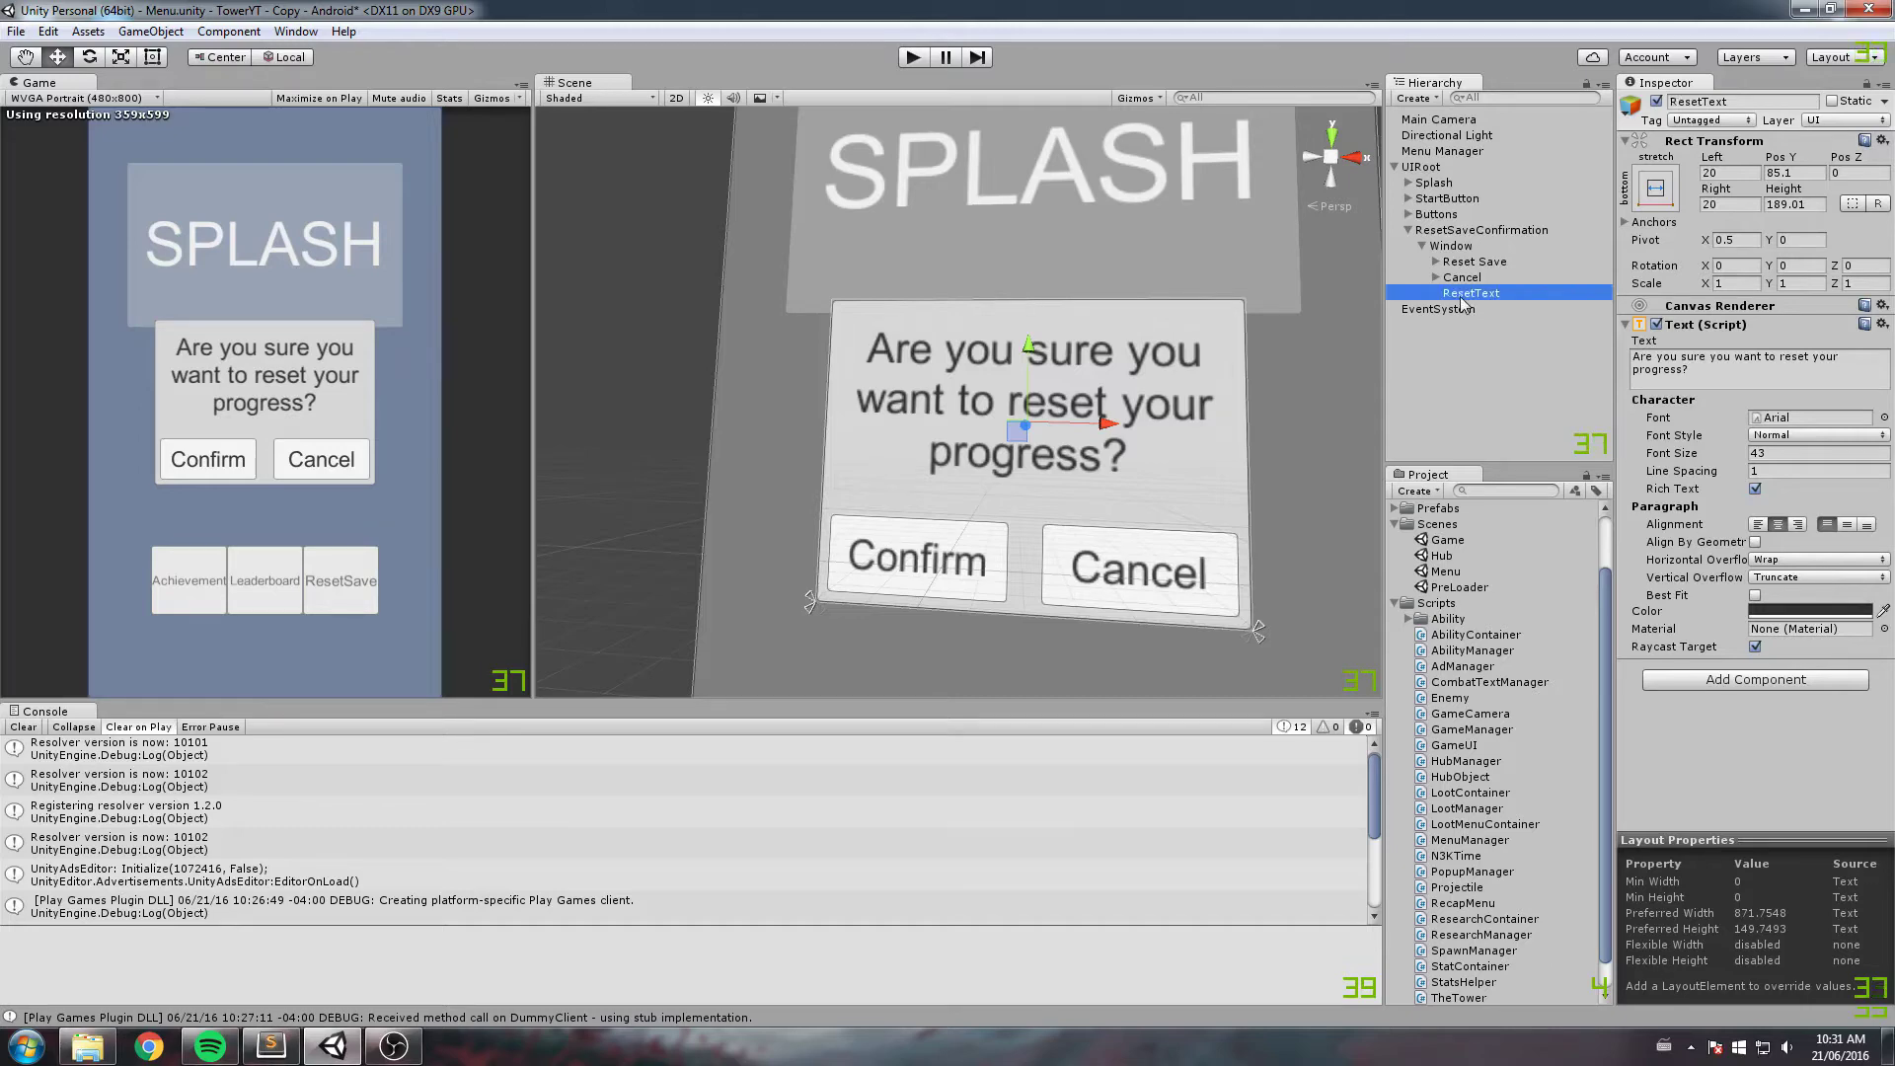
click(1423, 246)
Step: Open the MenuManager script attached to the Menu Manager object in MonoDevelop and maximize the editor window
scroll(1091, 381, down, 5)
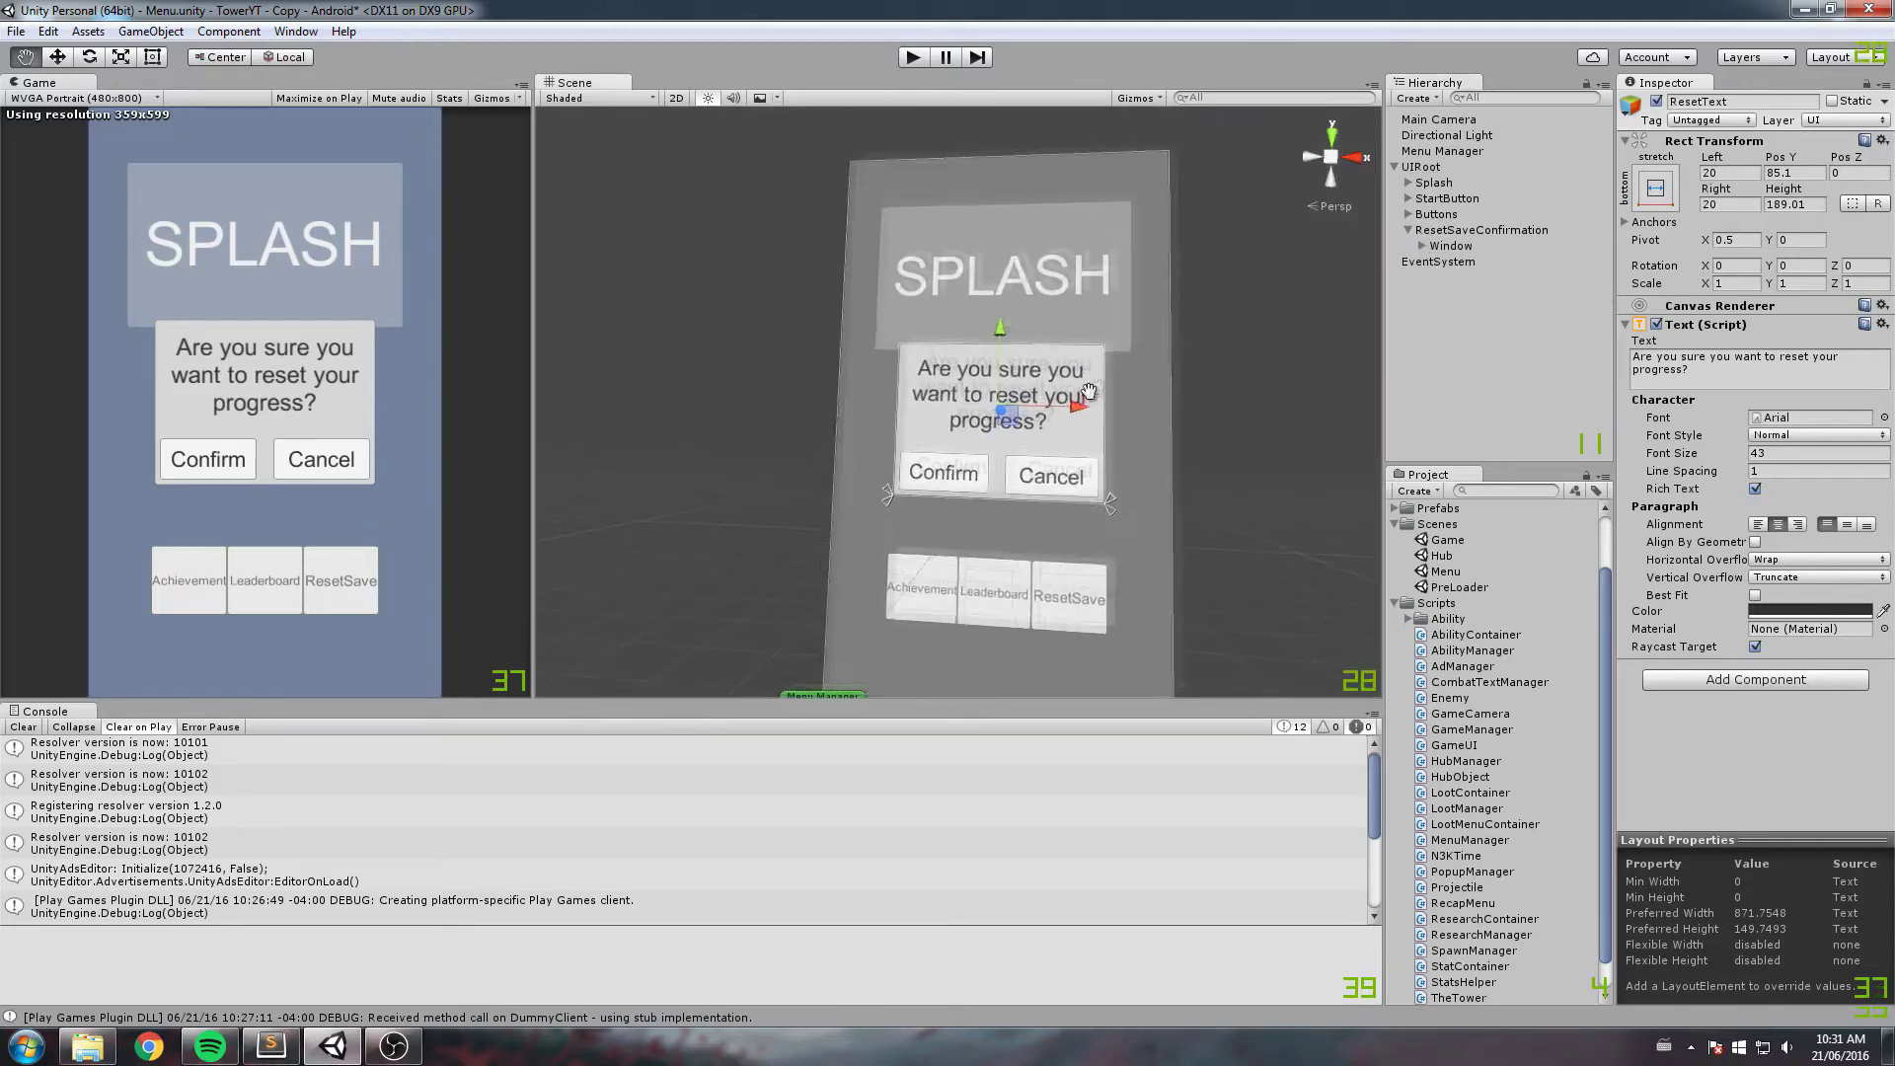
scroll(1347, 275, up, 2)
click(1442, 151)
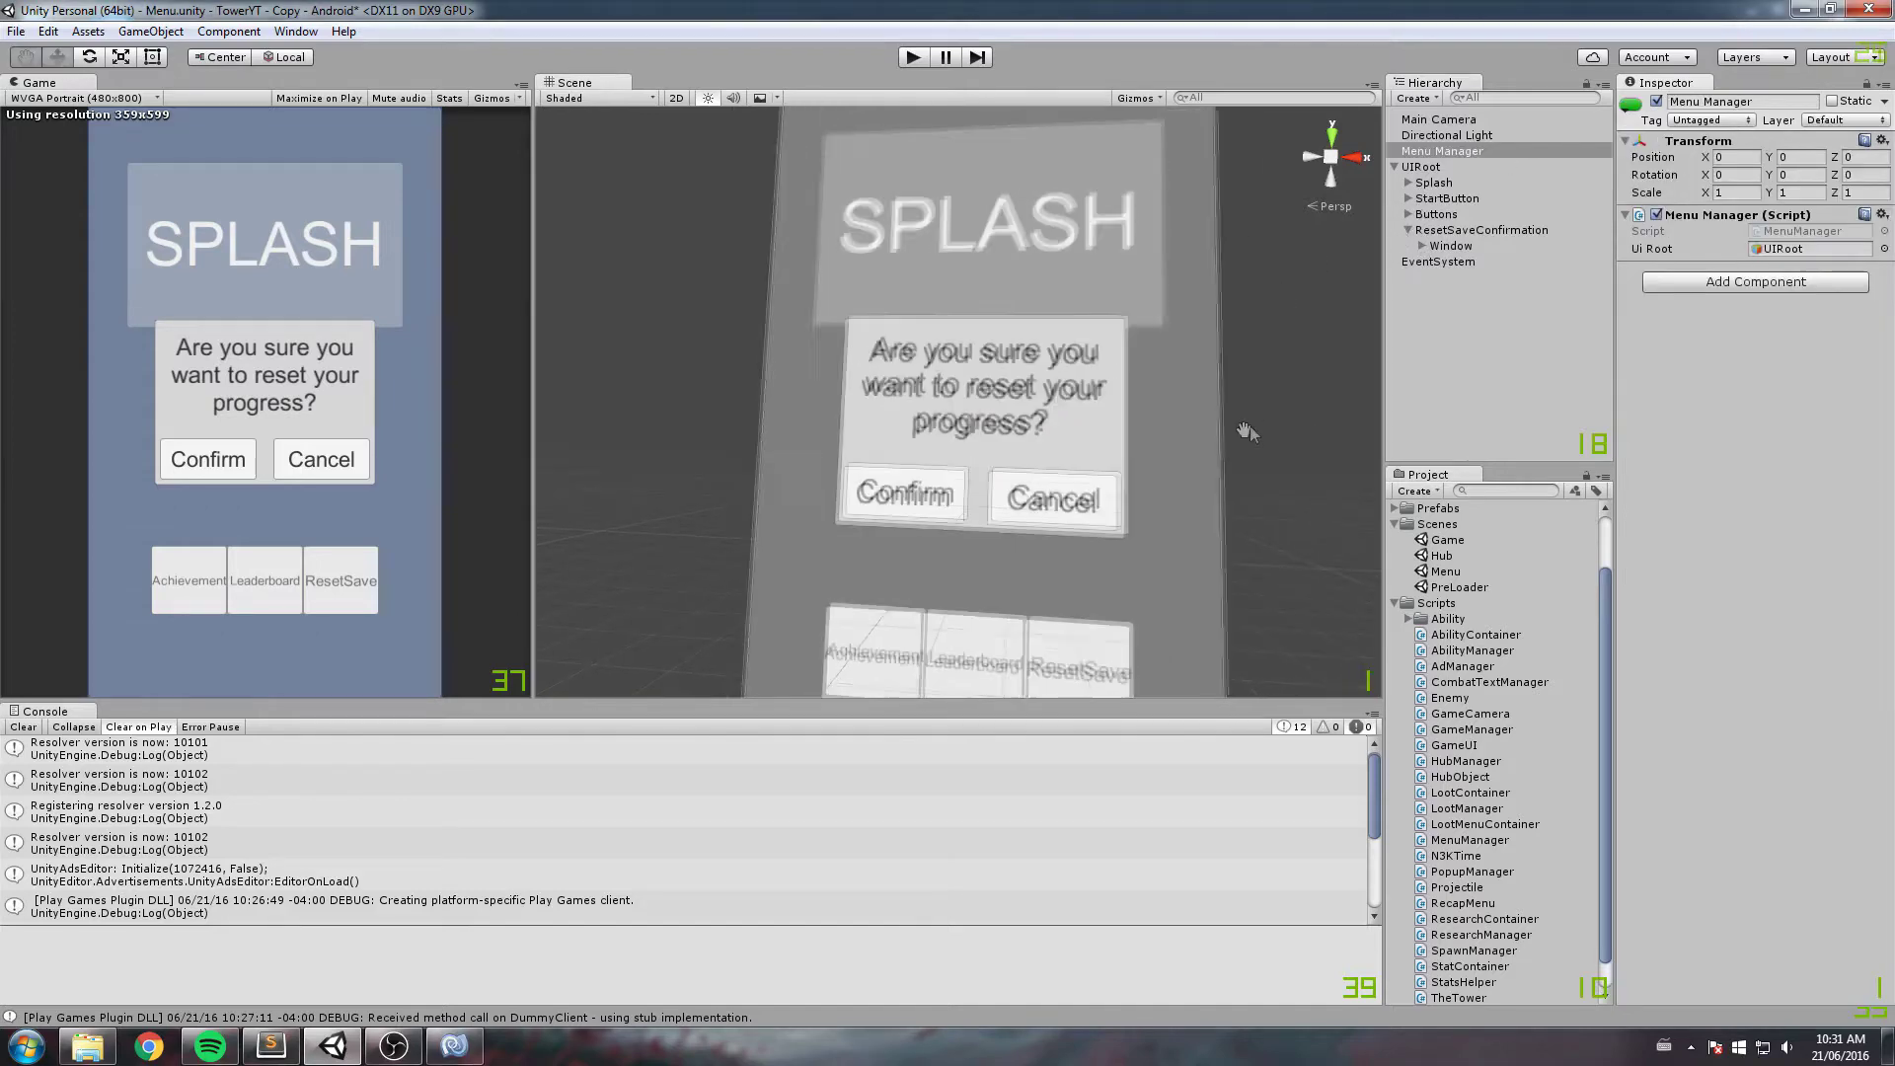
scroll(1264, 420, down, 2)
click(1816, 234)
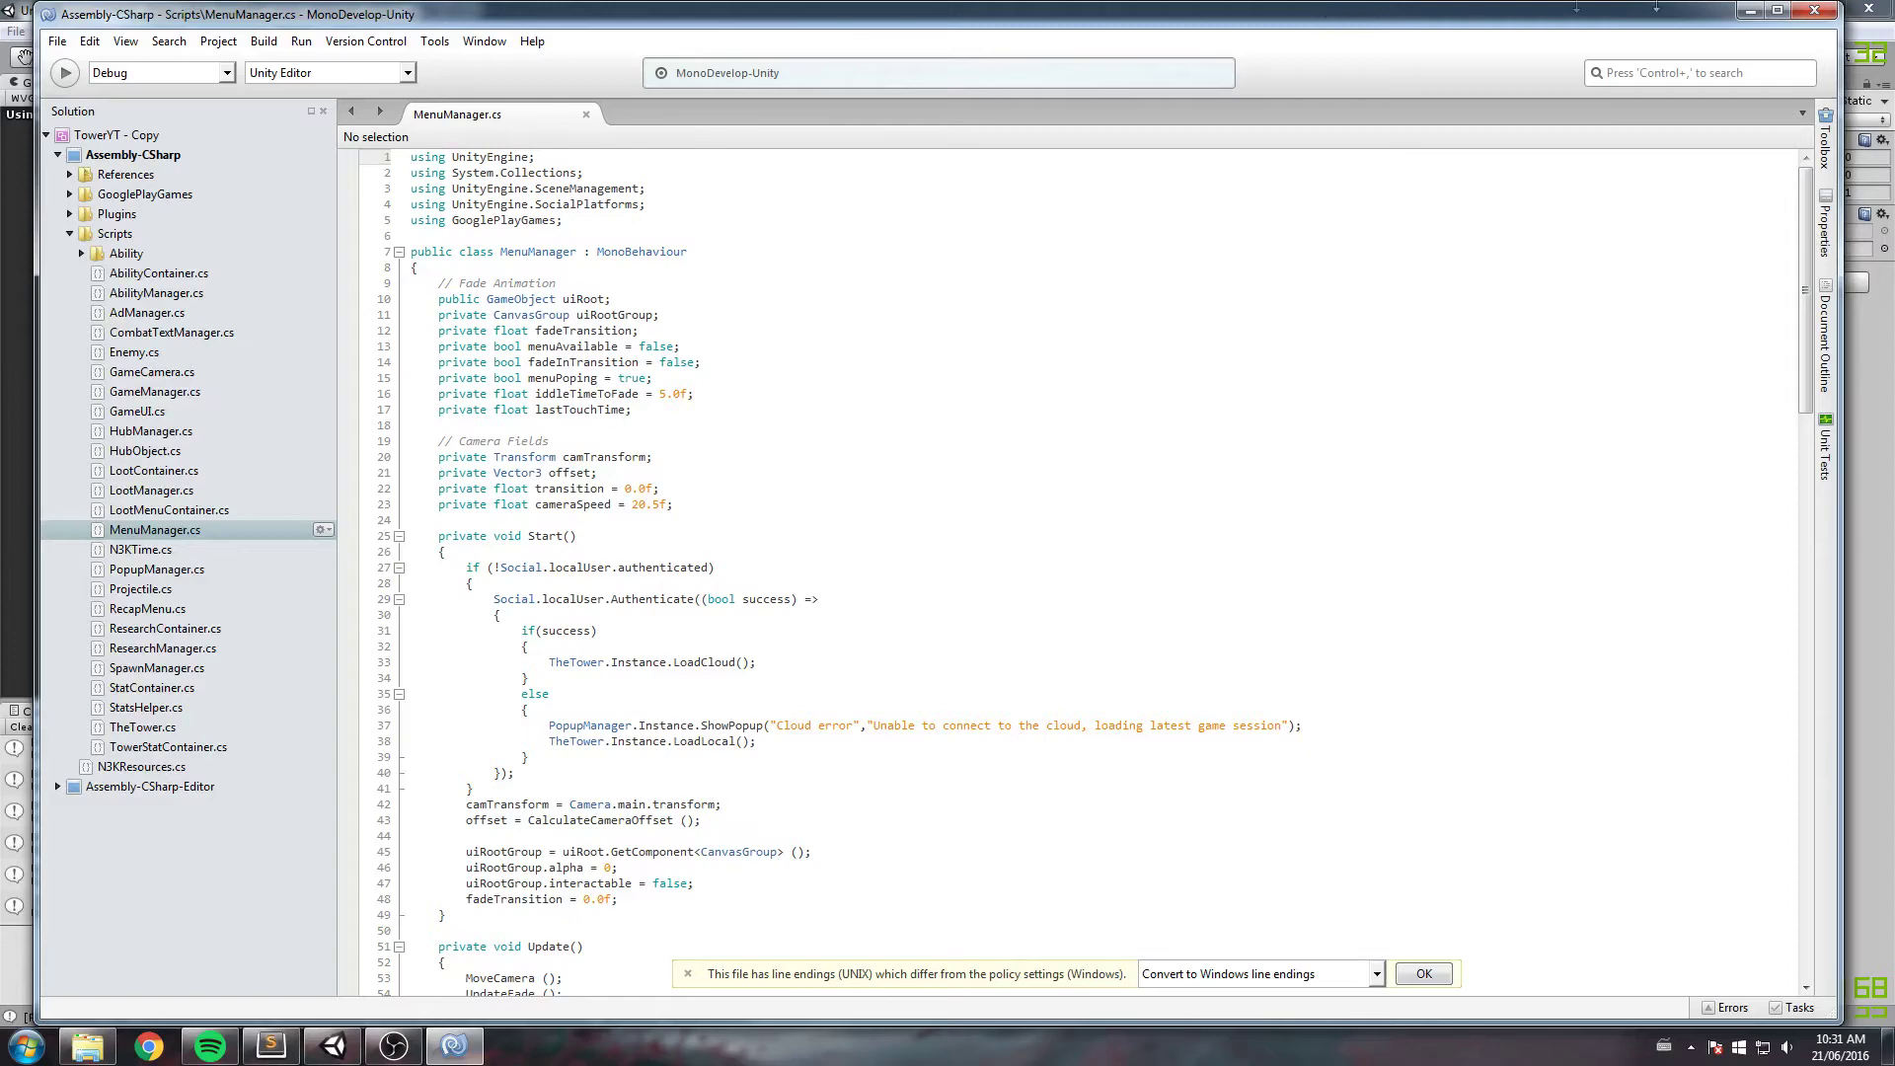
click(1778, 10)
scroll(816, 449, down, 10)
scroll(817, 449, up, 10)
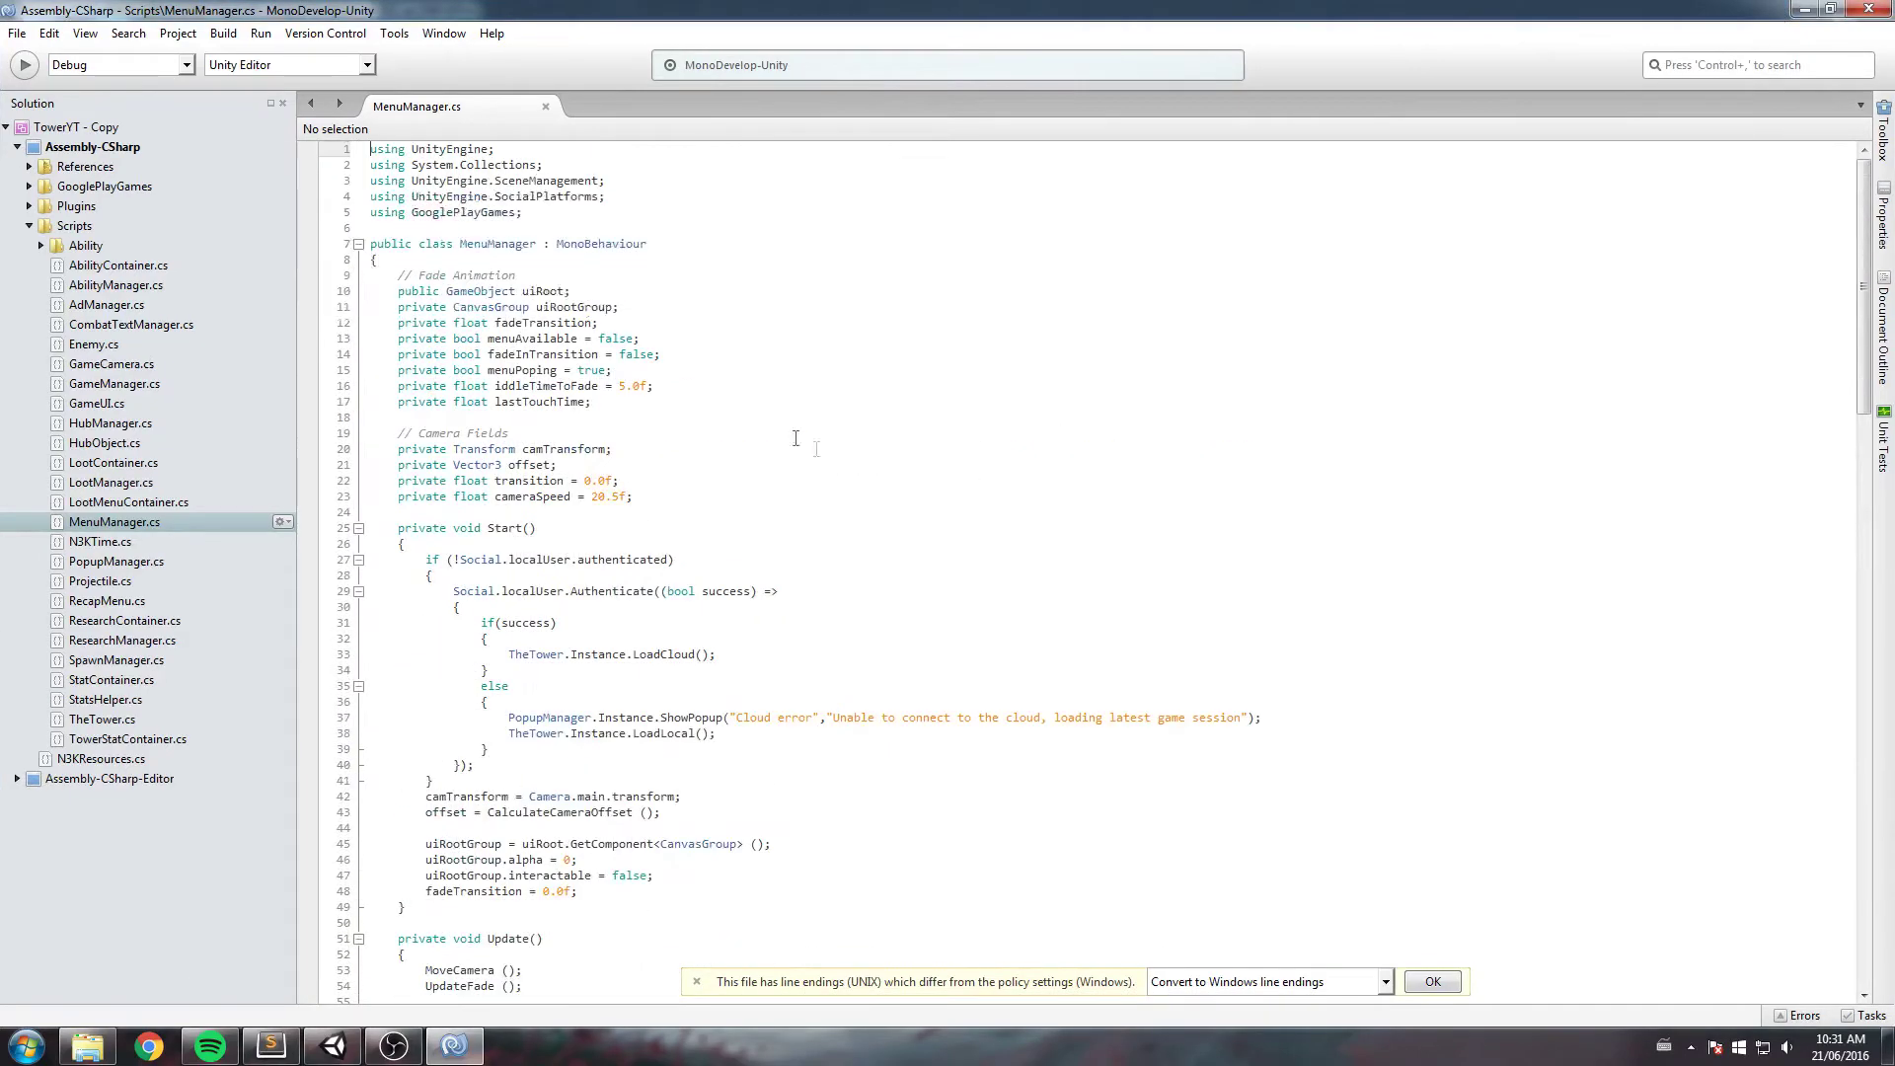
Step: Fold all the method bodies in MenuManager.cs, from Start through MoveCamera, and enlarge the code text
click(359, 528)
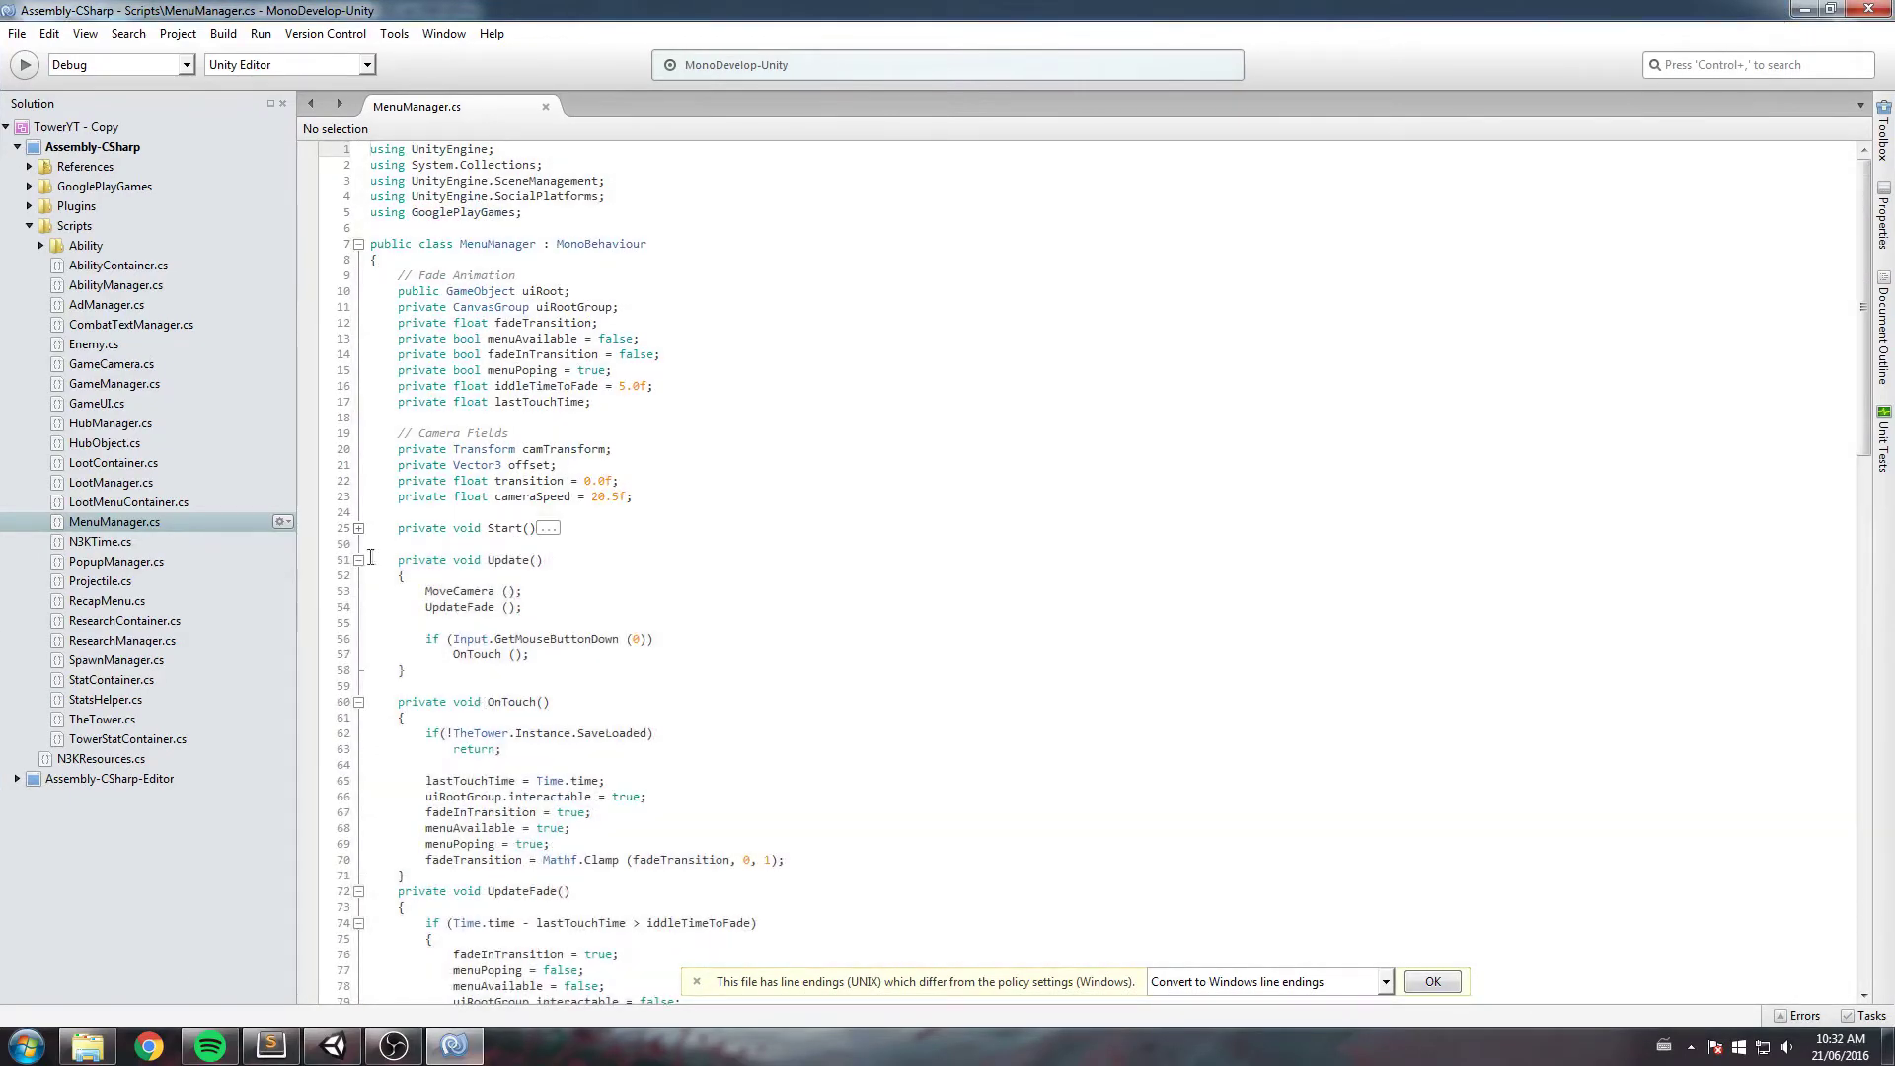
click(359, 560)
click(359, 591)
ctrl+scroll(493, 671, up, 3)
scroll(507, 653, down, 4)
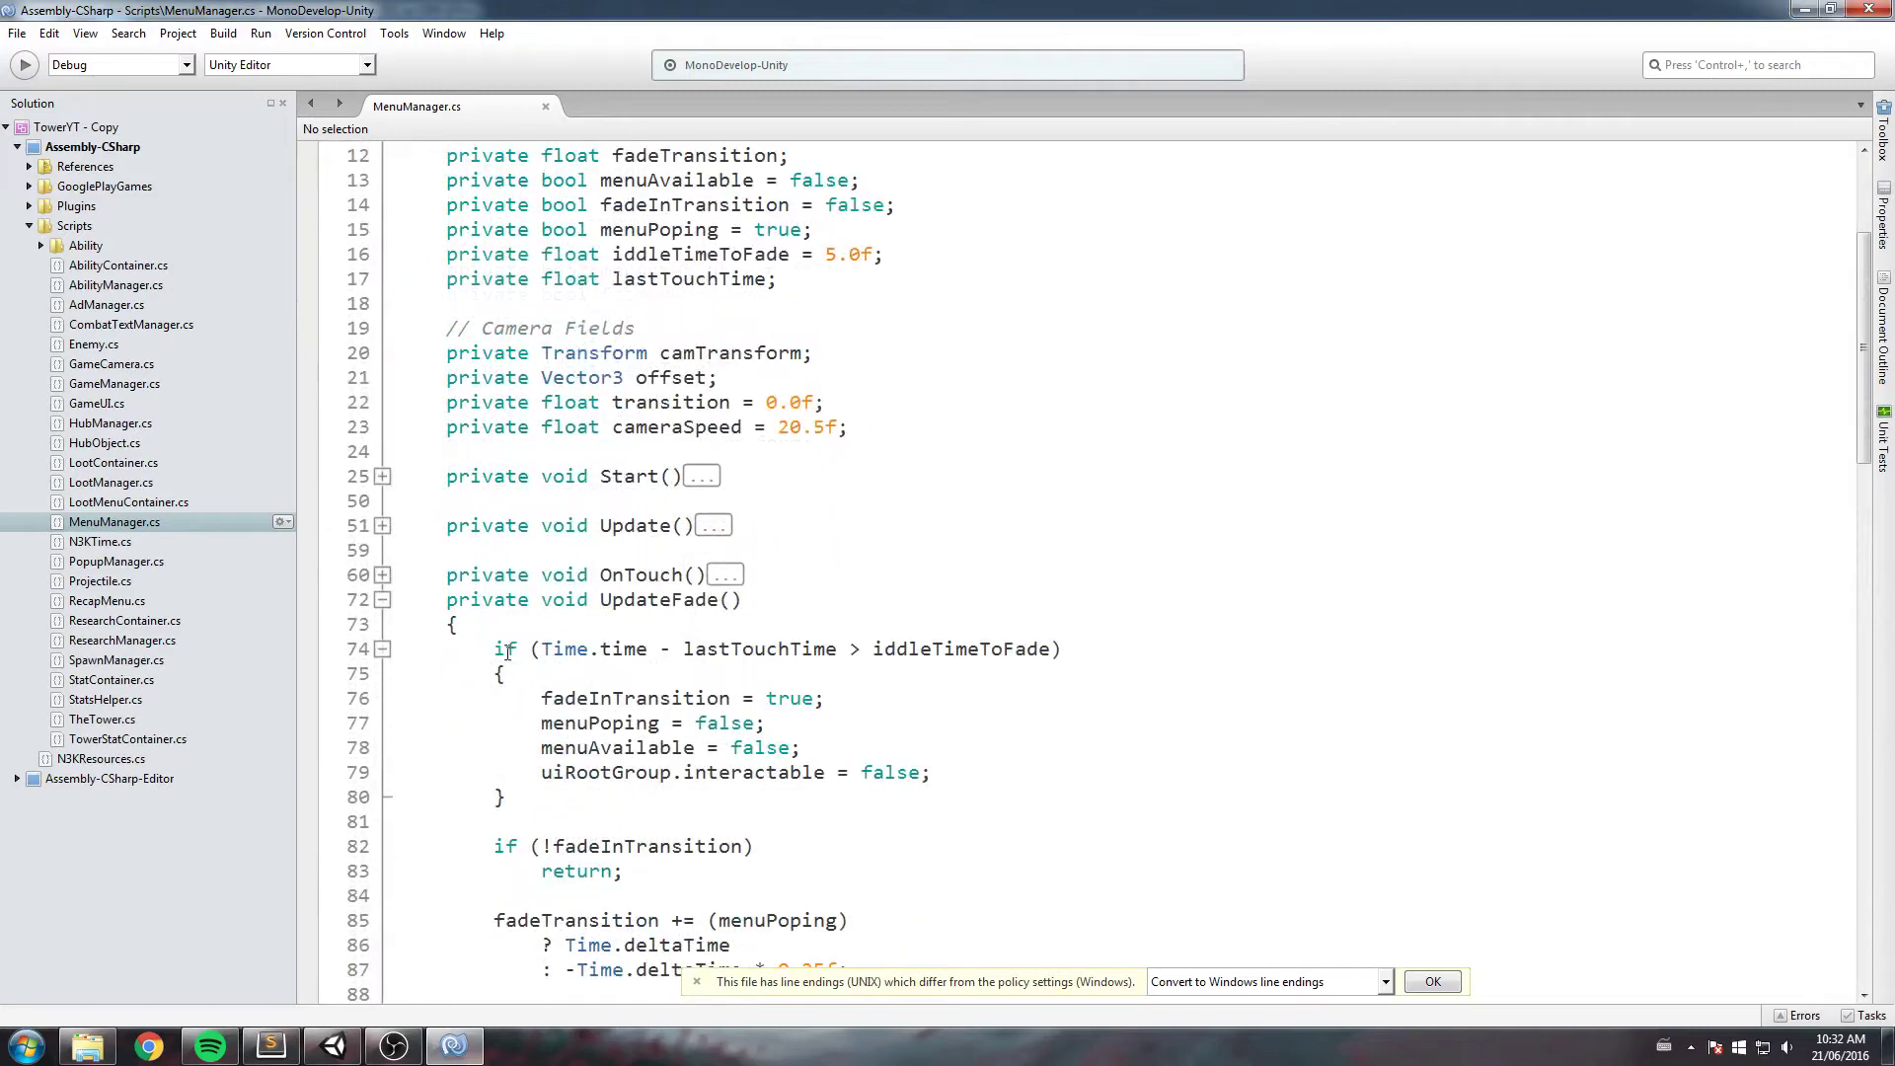
click(382, 599)
click(382, 649)
click(382, 673)
click(382, 698)
scroll(382, 698, down, 6)
click(382, 281)
click(382, 303)
click(382, 353)
click(382, 377)
scroll(846, 434, up, 3)
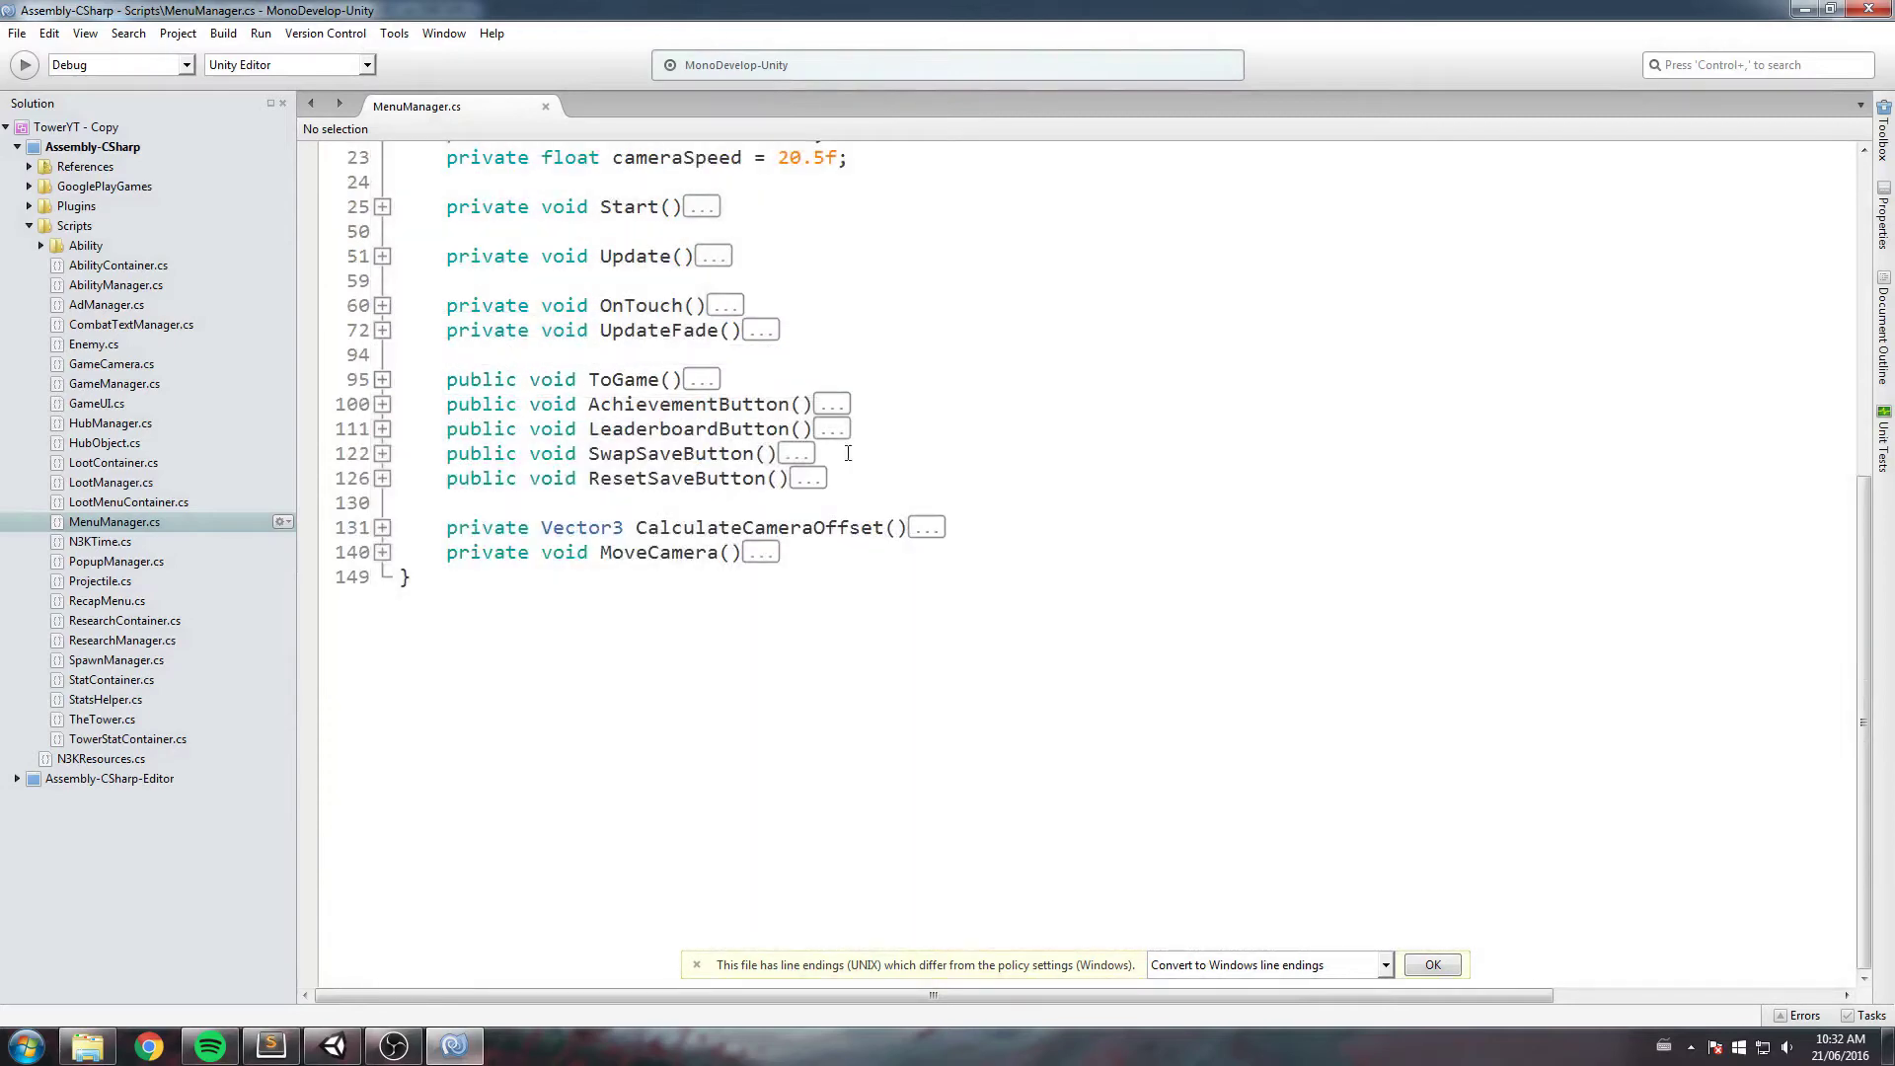
Step: Add an empty public void ResetSave() method below ResetSaveButton and save the script
click(740, 511)
ctrl+scroll(741, 510, up, 5)
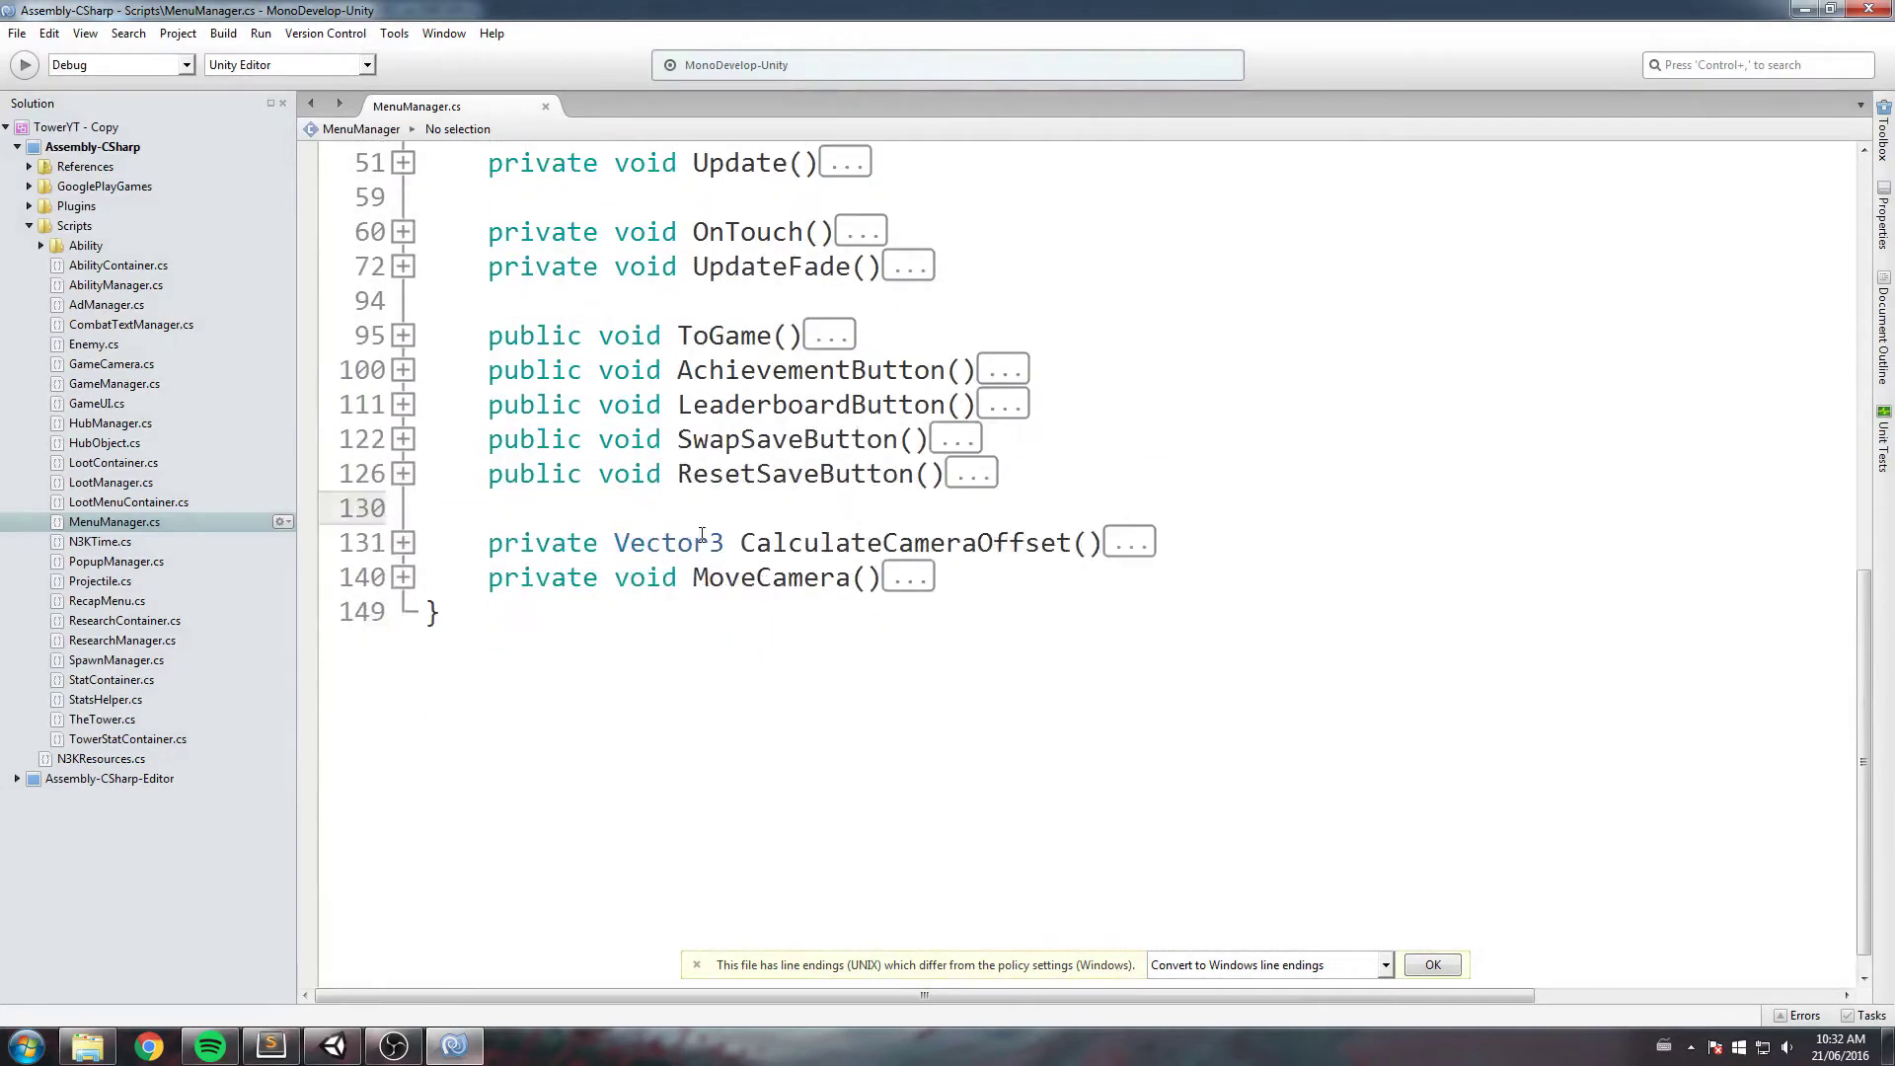
key(Return)
key(Up)
text(pu)
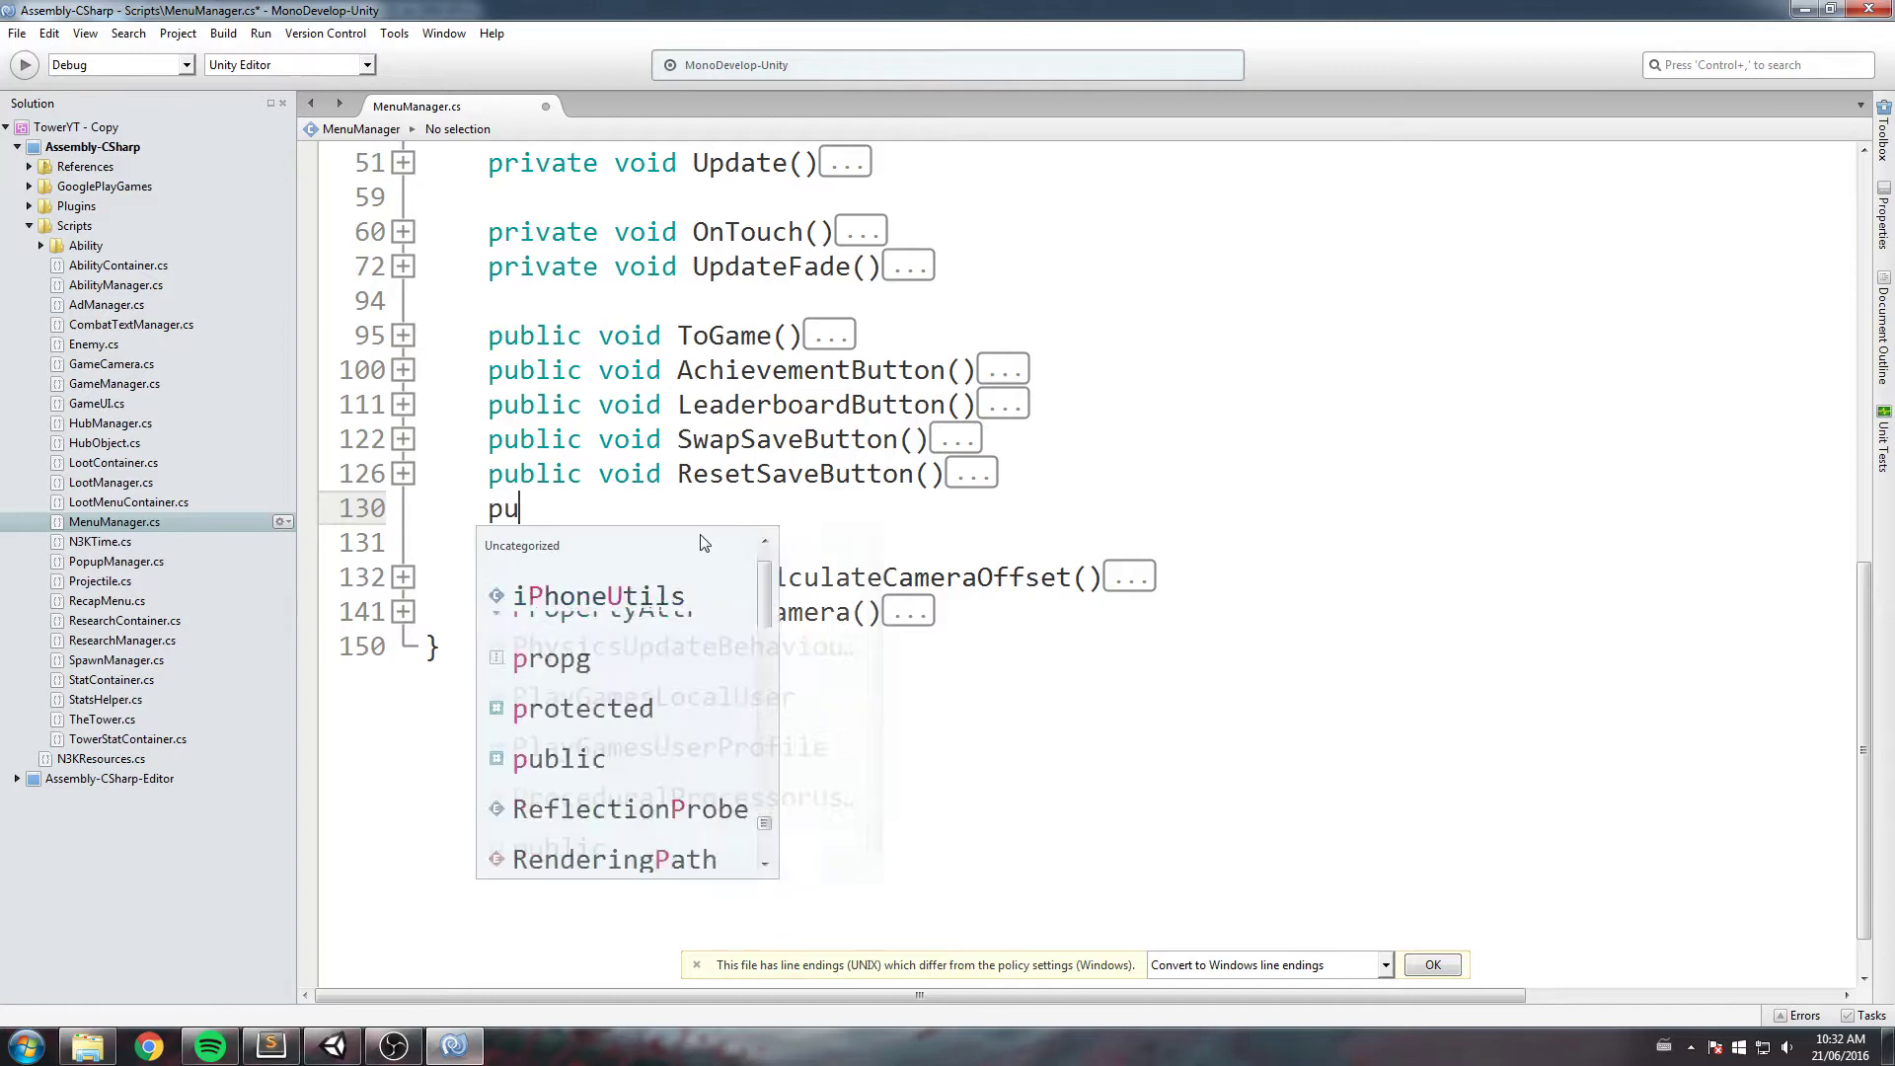
text(blic void ShowResetMen)
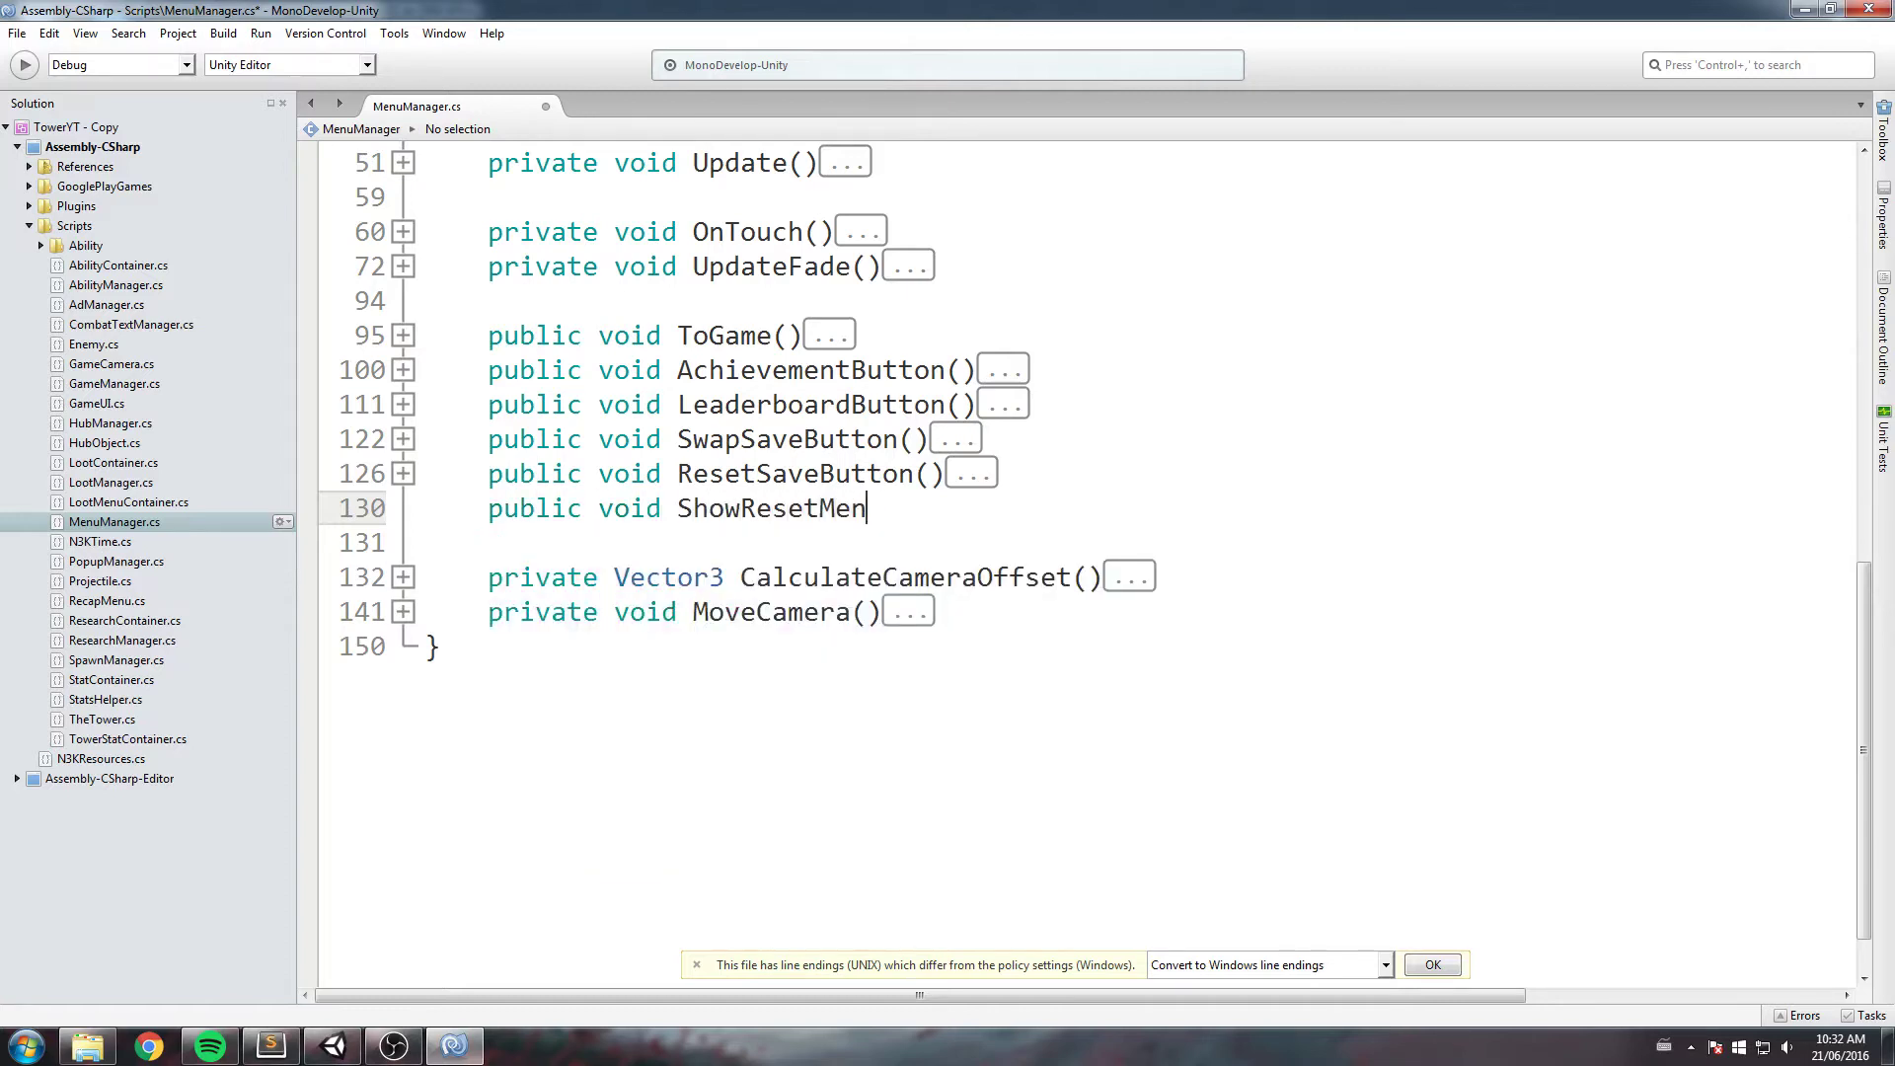
key(BackSpace)
key(BackSpace)
key(BackSpace)
key(BackSpace)
key(BackSpace)
key(BackSpace)
key(BackSpace)
key(BackSpace)
key(BackSpace)
key(BackSpace)
key(BackSpace)
key(BackSpace)
text(R)
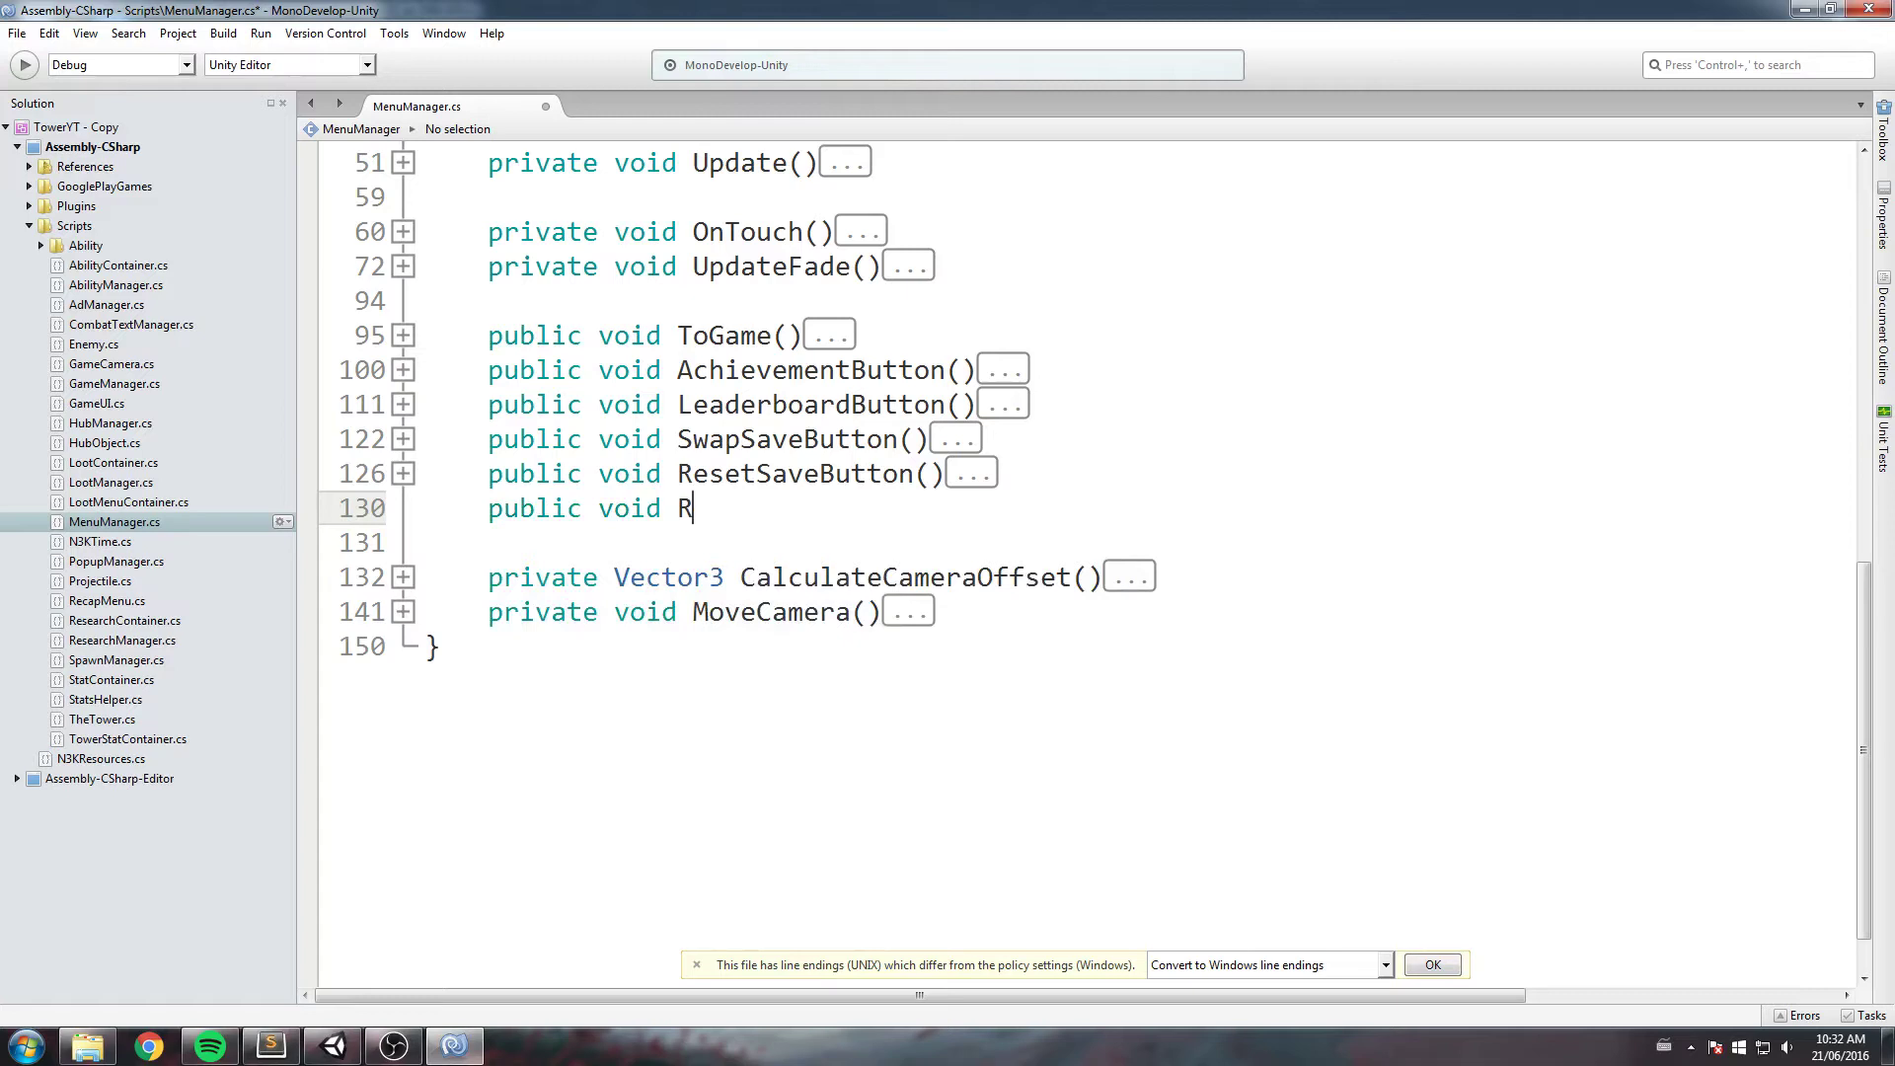
text(esetSave())
key(Return)
text({Pin)
key(BackSpace)
key(BackSpace)
key(BackSpace)
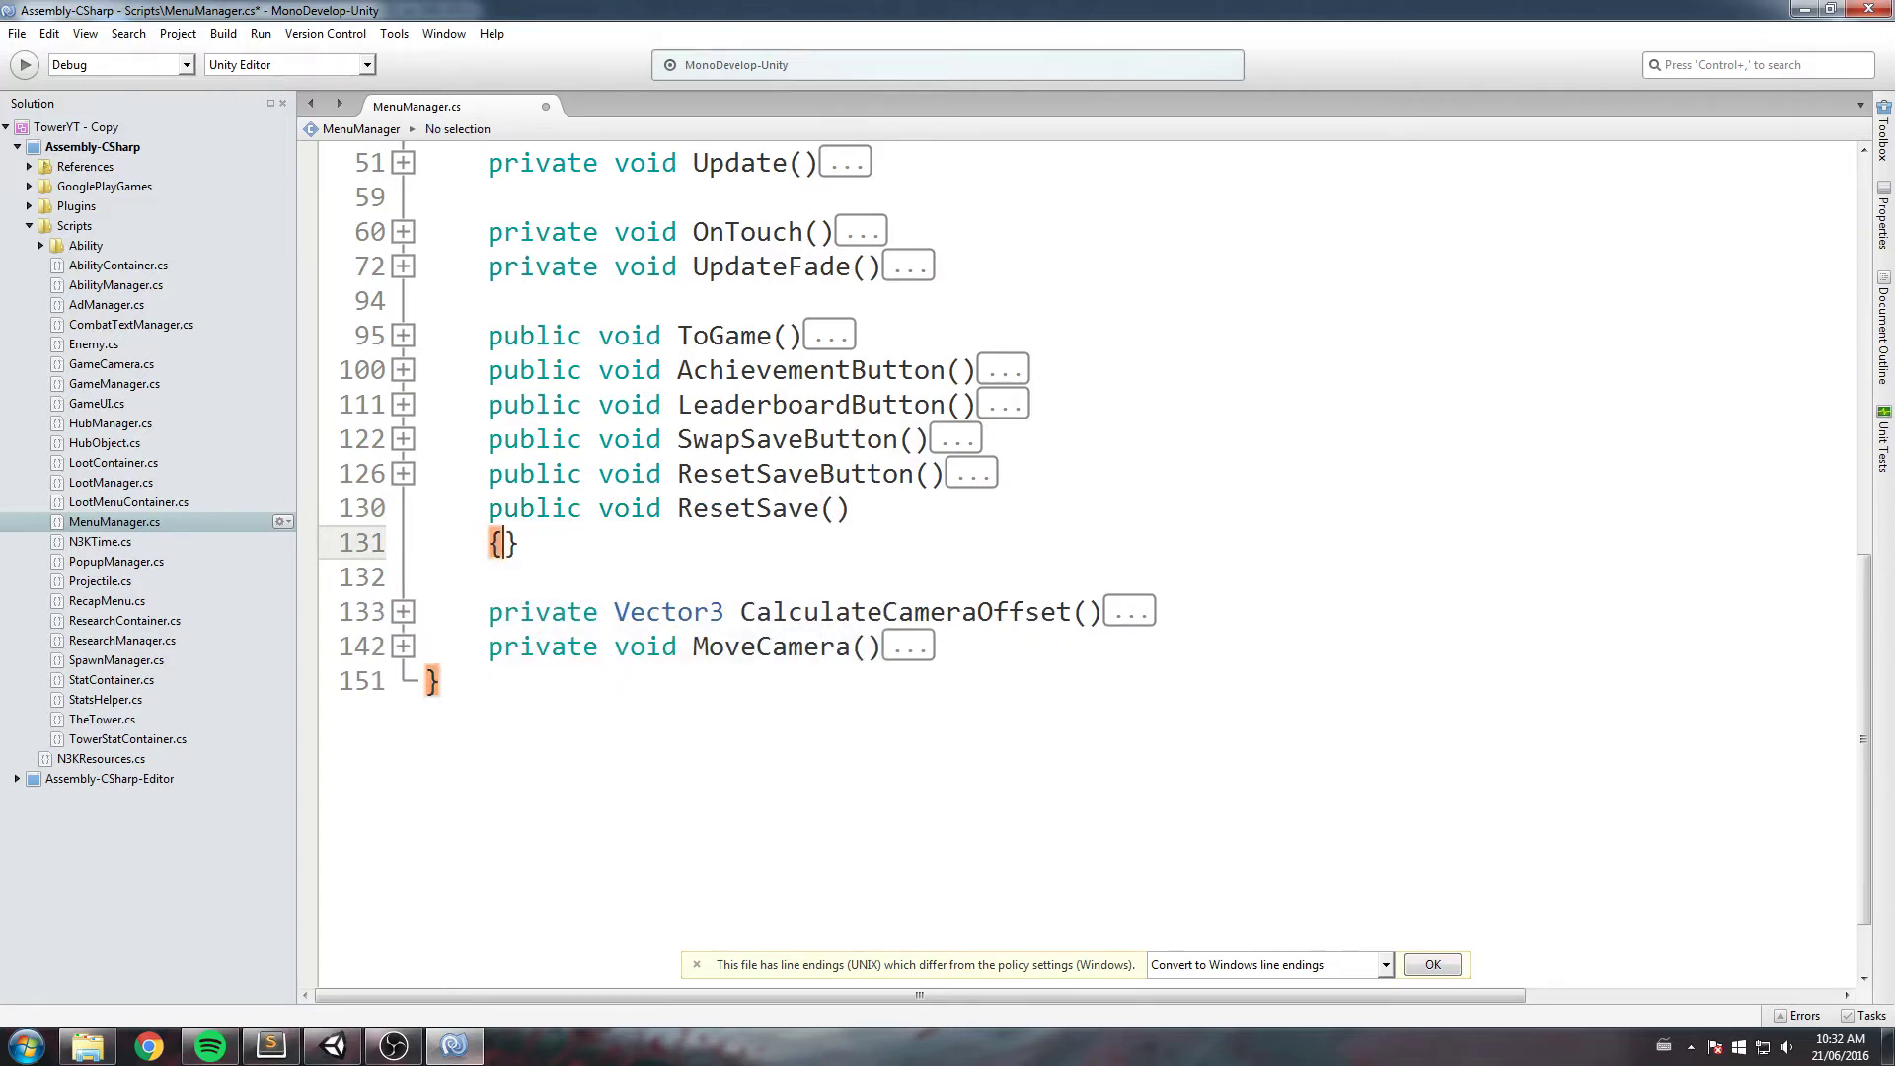
key(Return)
key(ctrl+s)
Step: Move the TheTower.Instance.ResetSave () call from ResetSaveButton into the ResetSave method and save the script
click(402, 473)
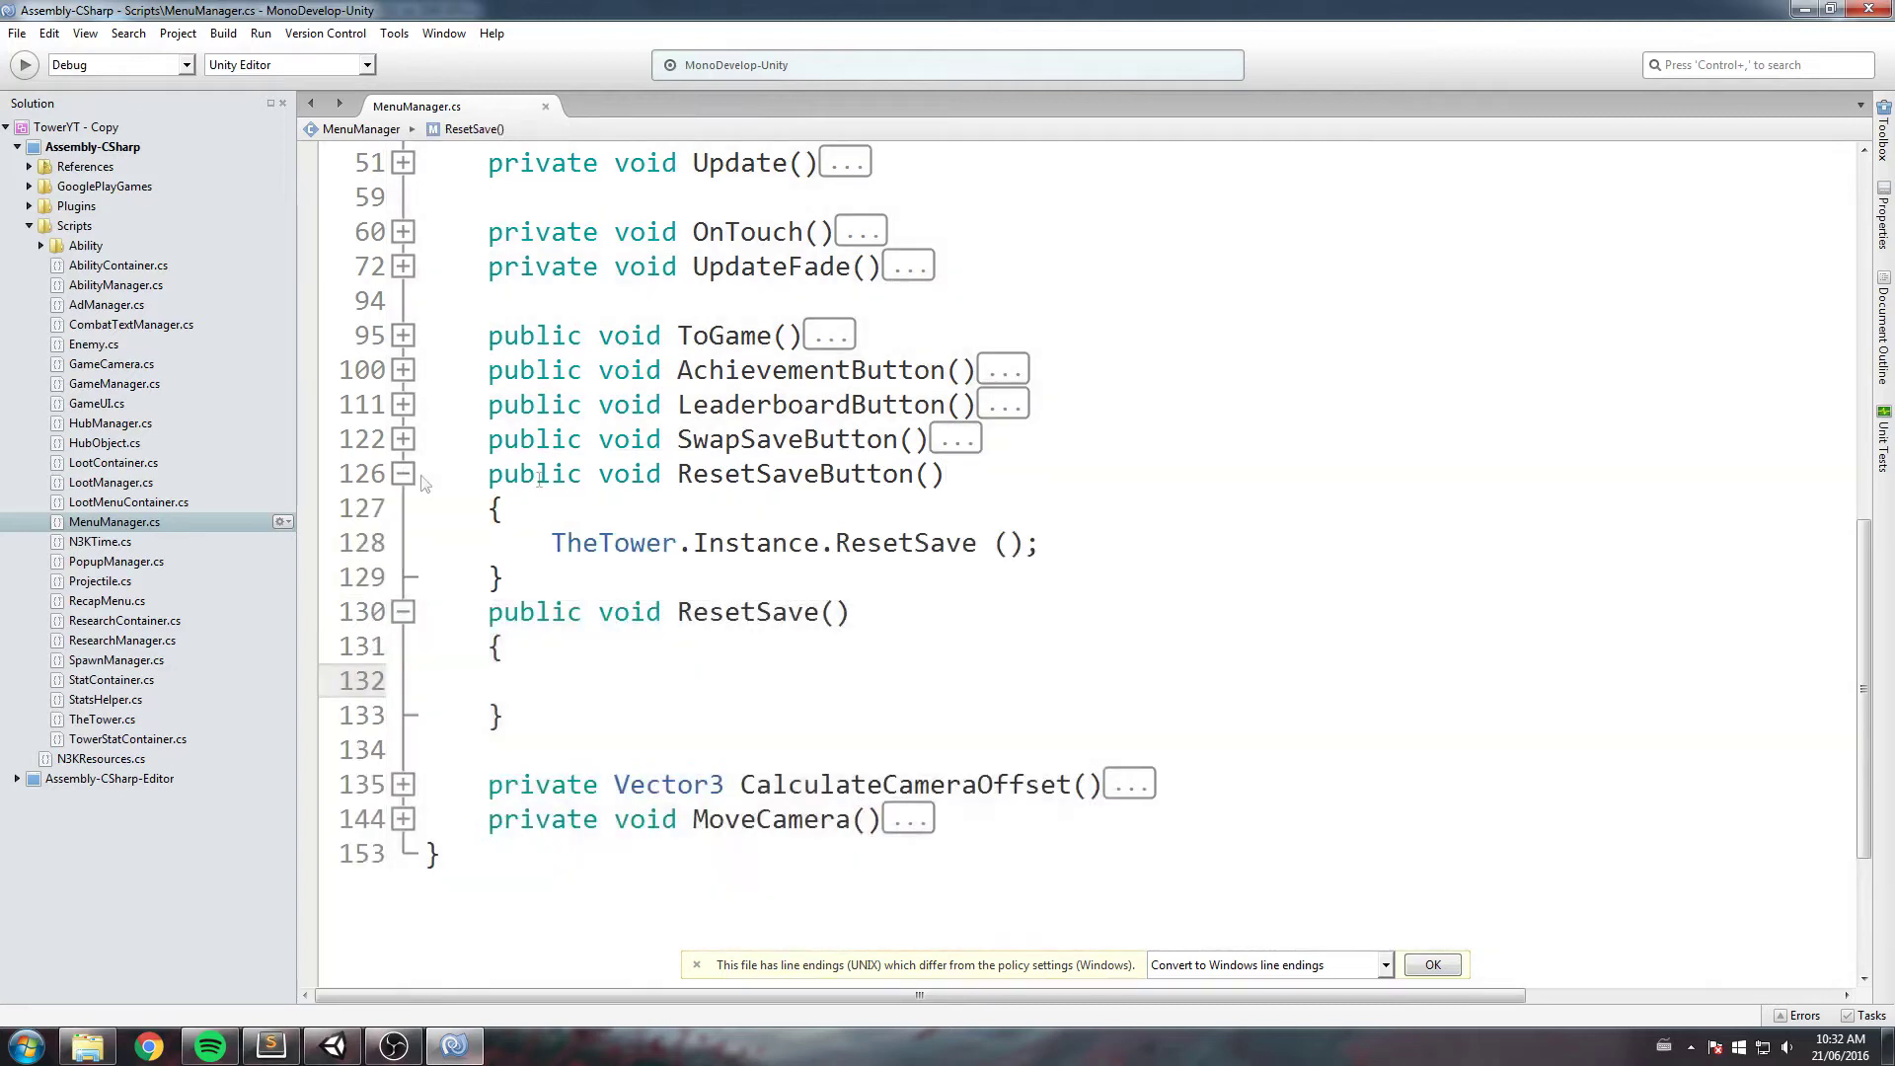
double_click(781, 476)
key(Down)
key(Down)
key(End)
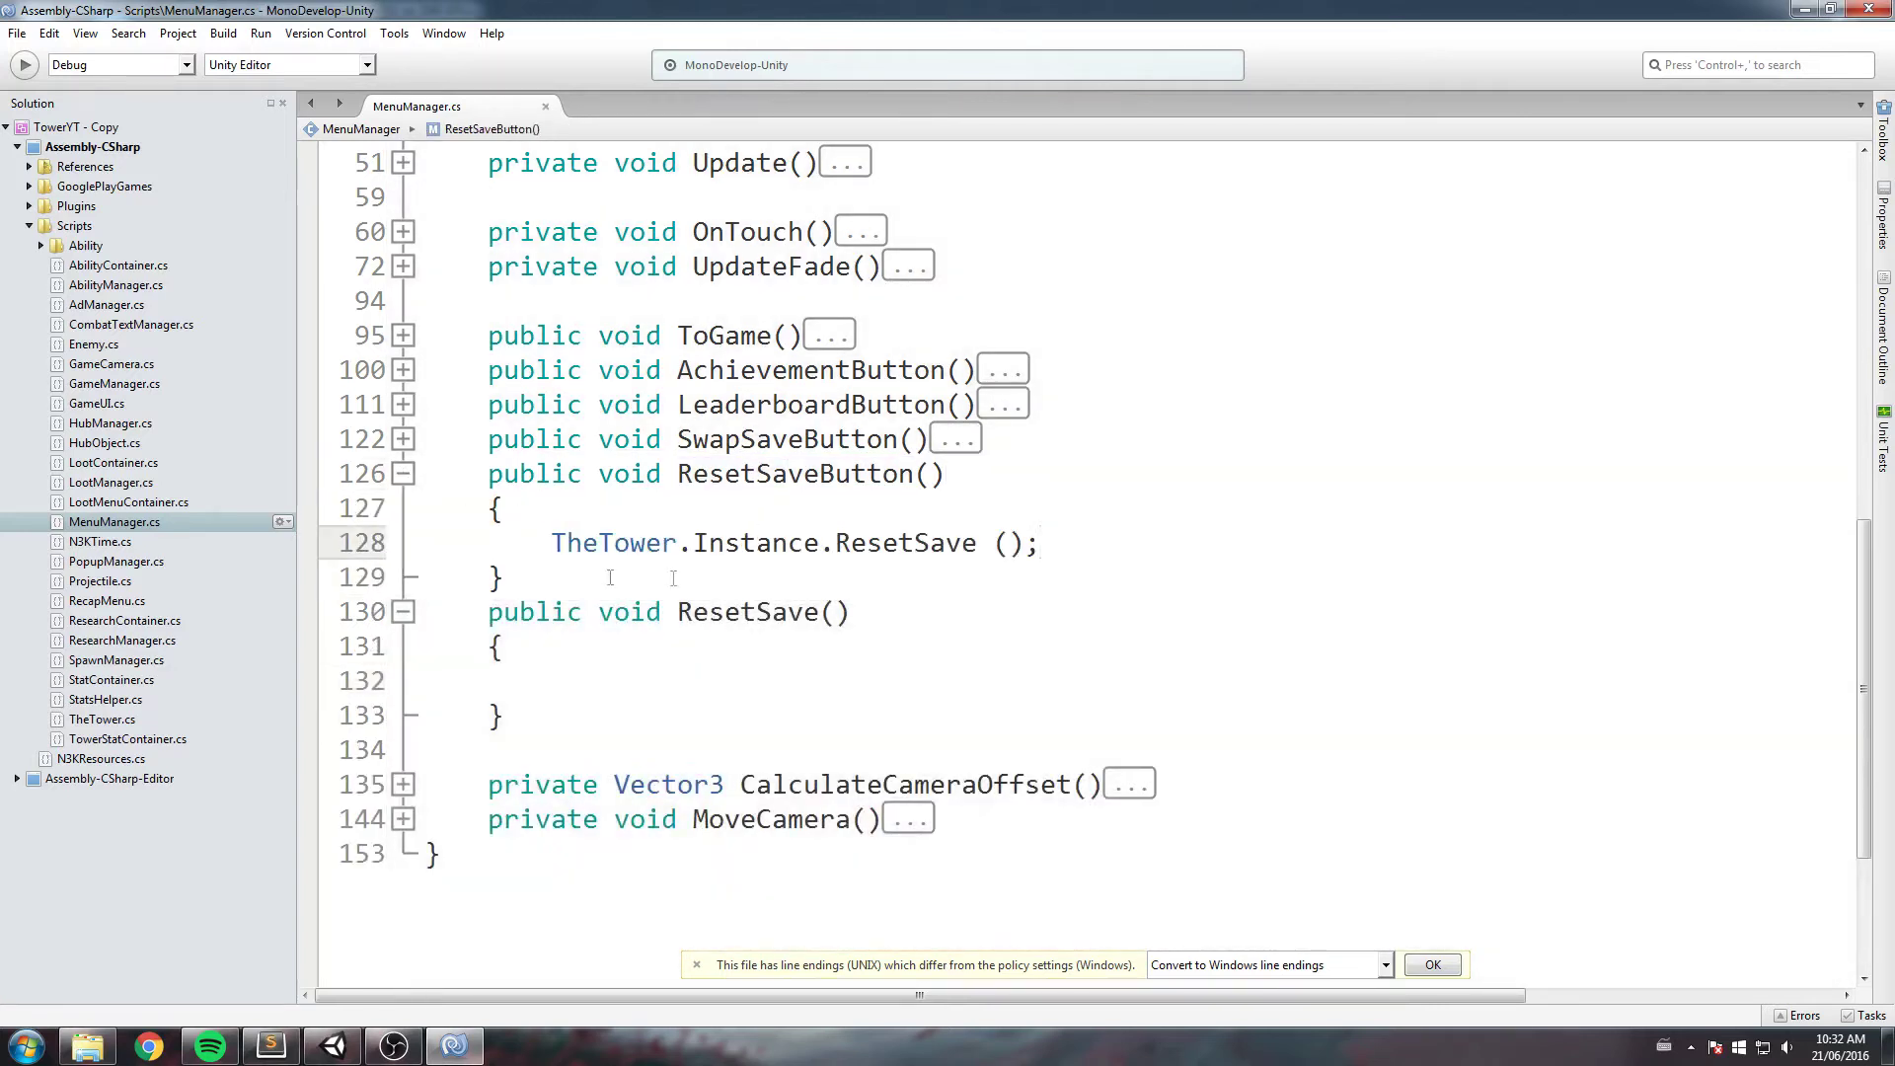
drag(550, 543, 1111, 531)
key(ctrl+c)
click(504, 682)
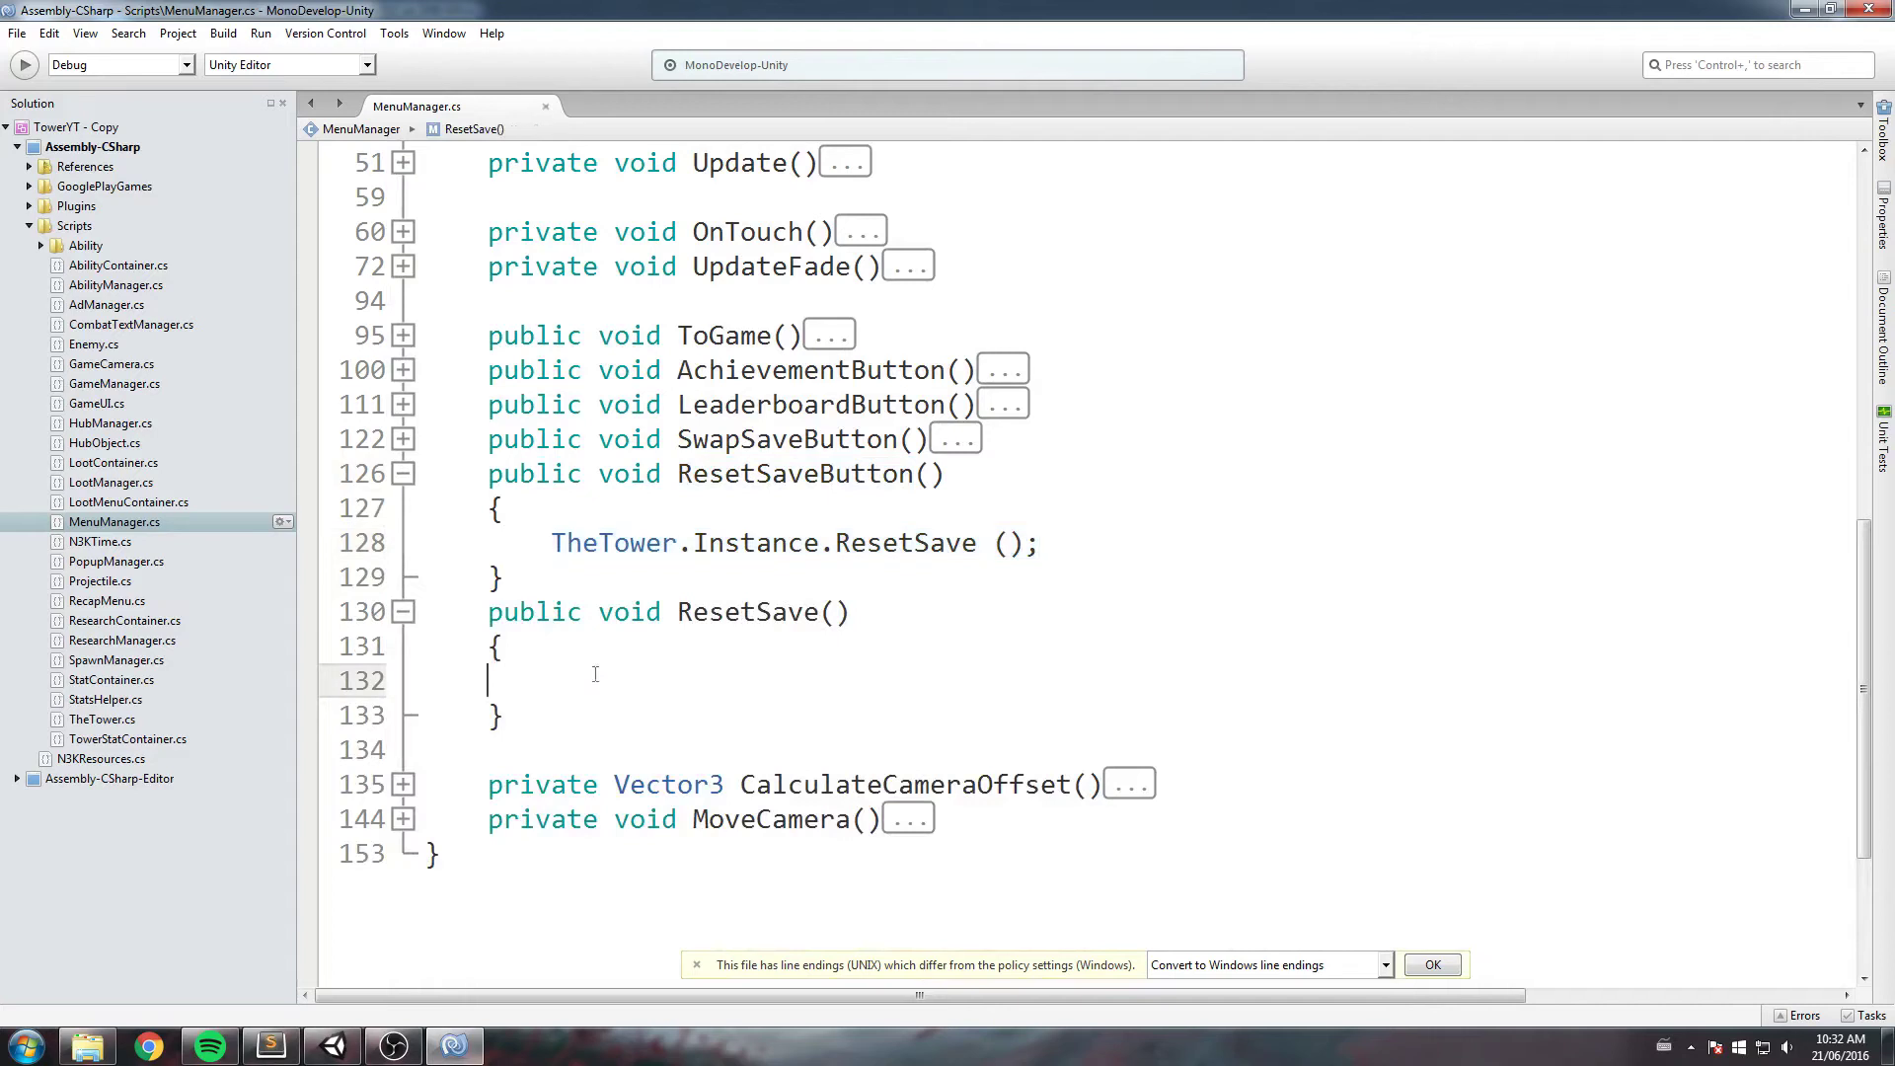
key(ctrl+v)
click(1042, 543)
drag(1041, 543, 545, 543)
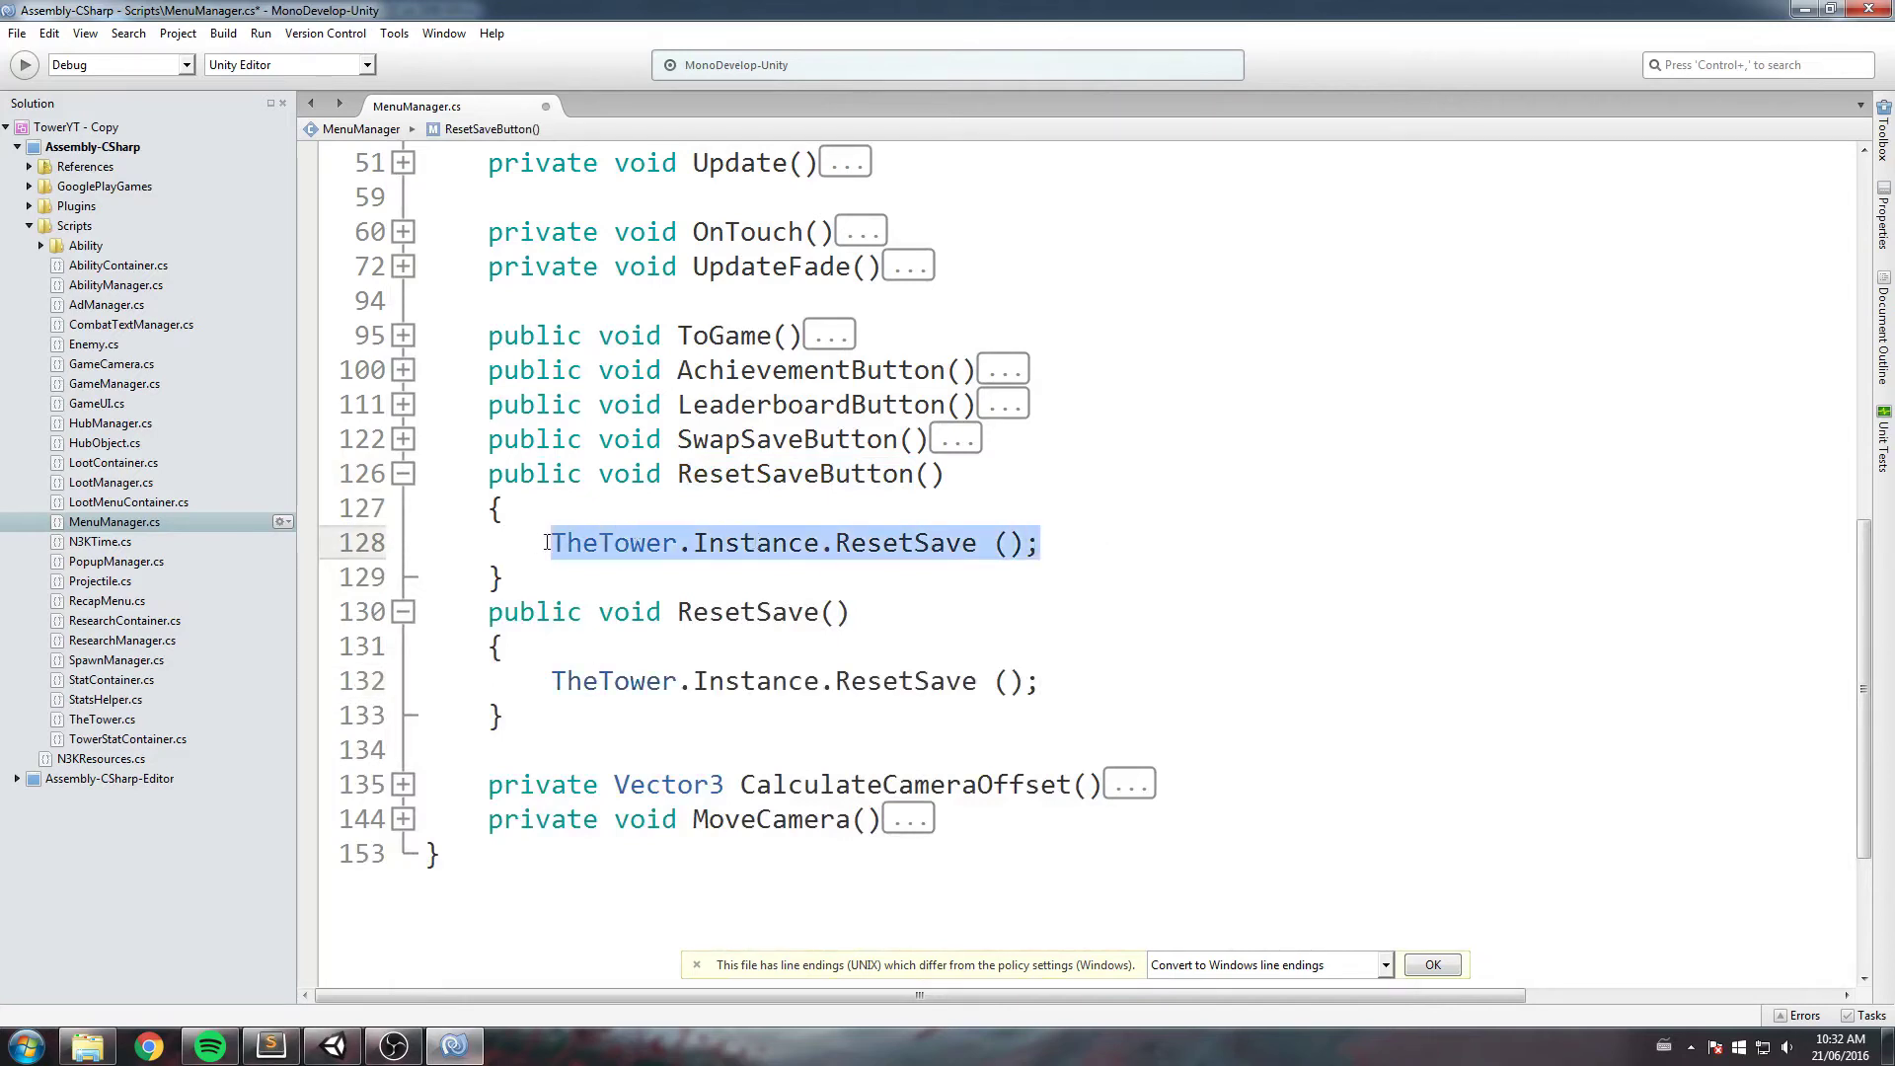
key(Delete)
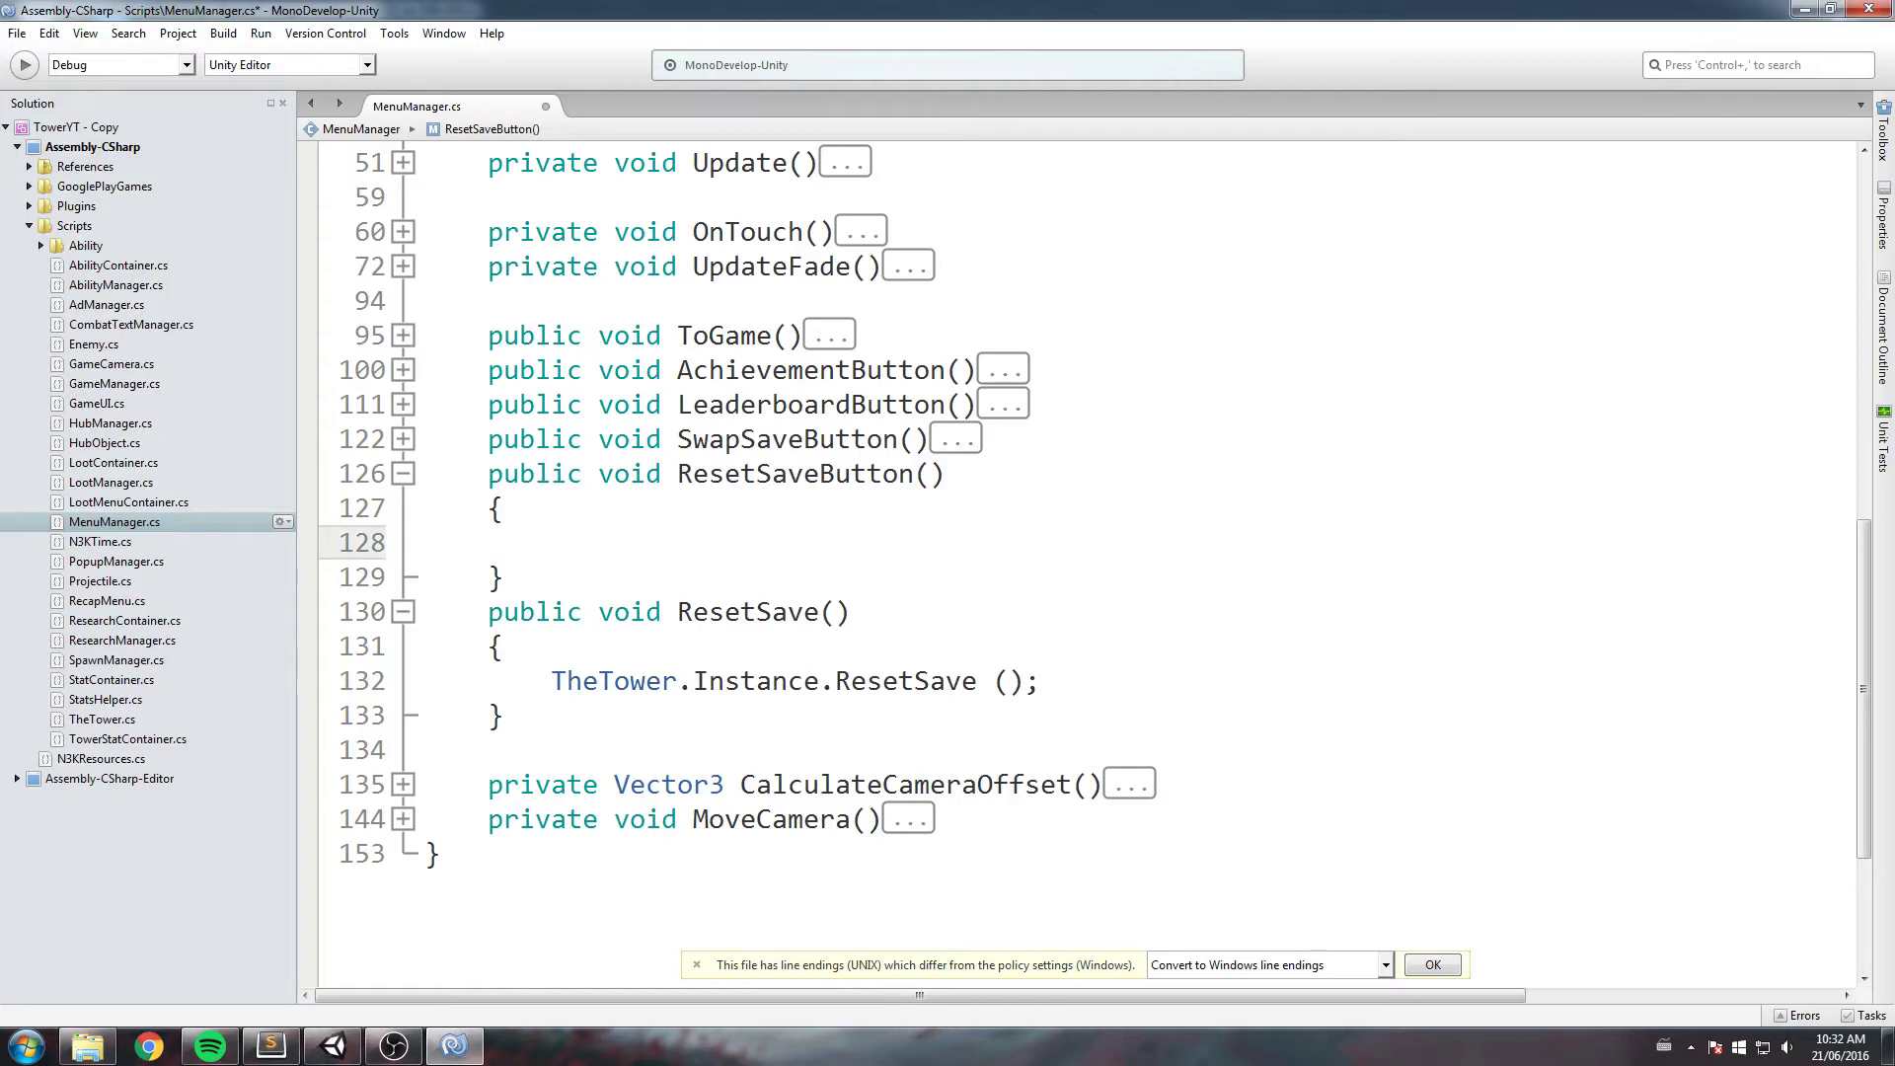
key(ctrl+s)
Step: Below the camera fields, add a "// Reset Save" comment with a public GameObject resetSaveMenu field, and save the script
scroll(602, 550, up, 15)
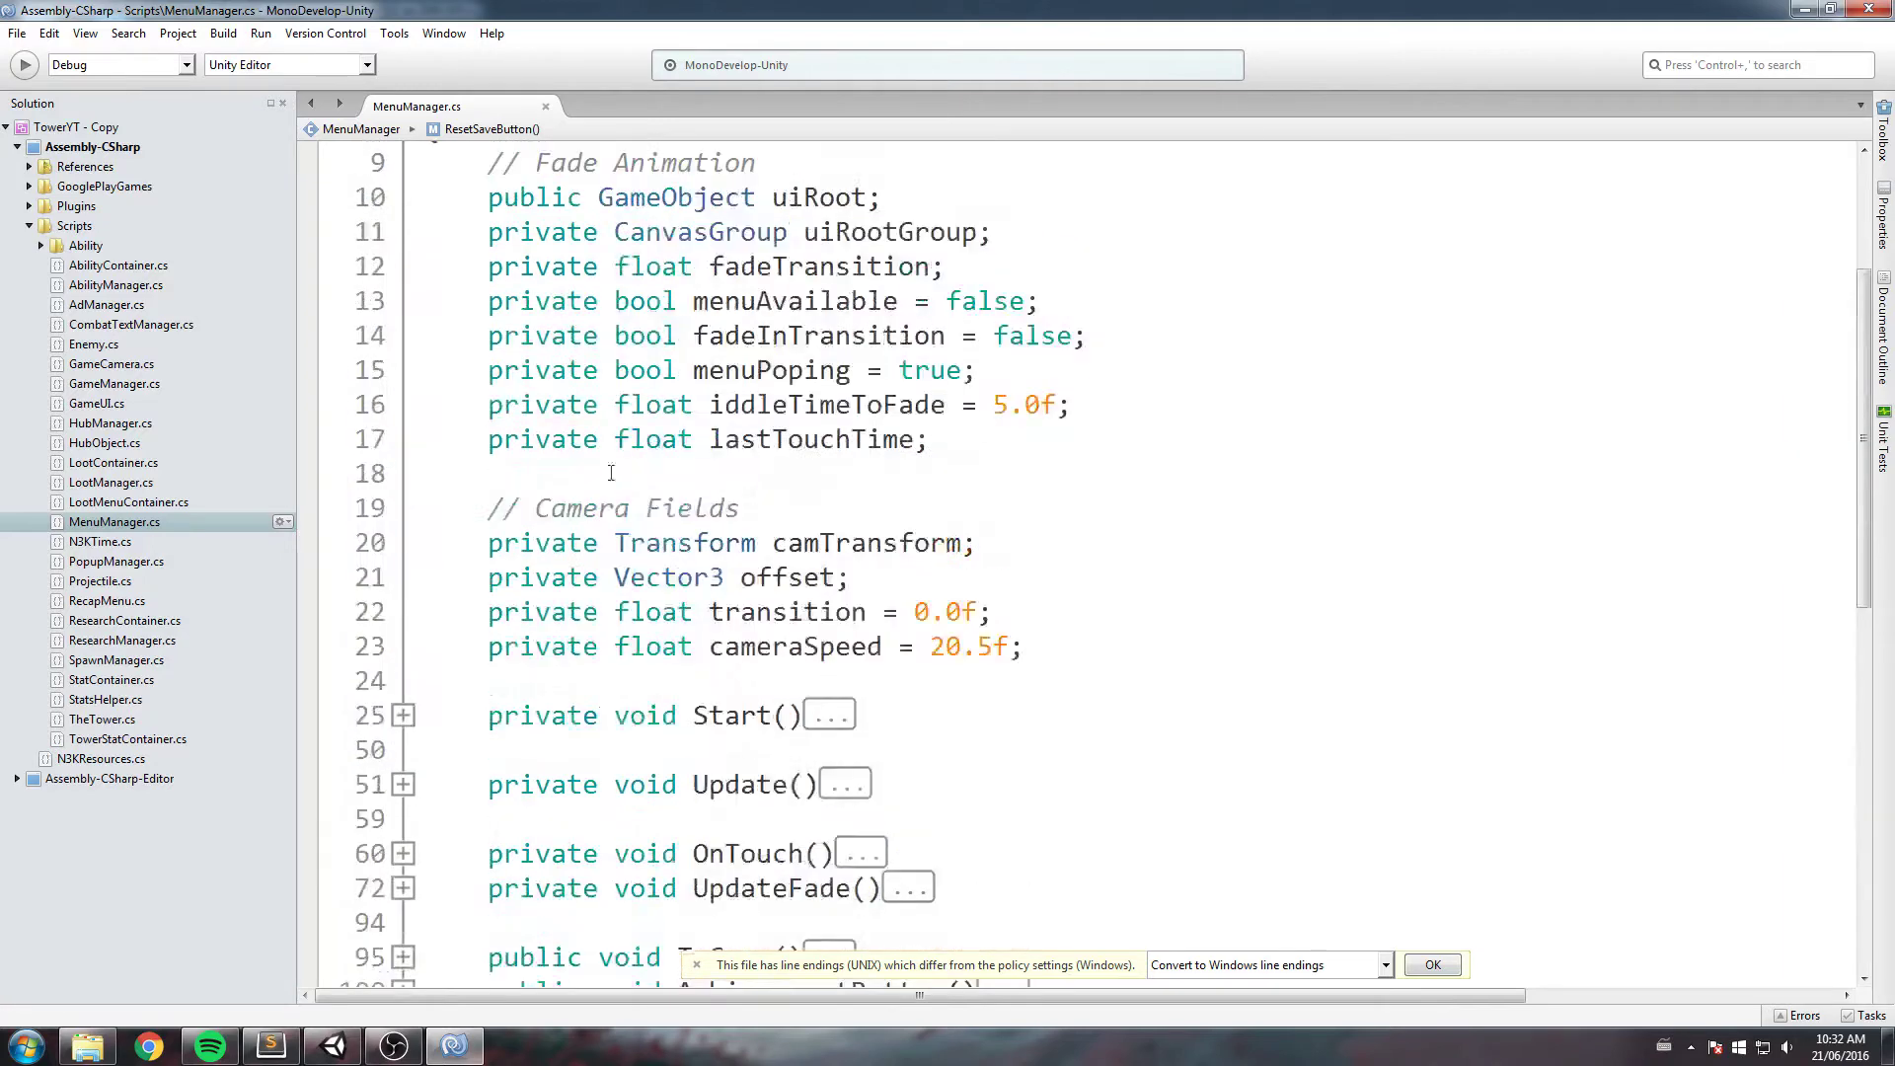
scroll(822, 471, down, 3)
scroll(822, 471, up, 3)
scroll(822, 471, down, 4)
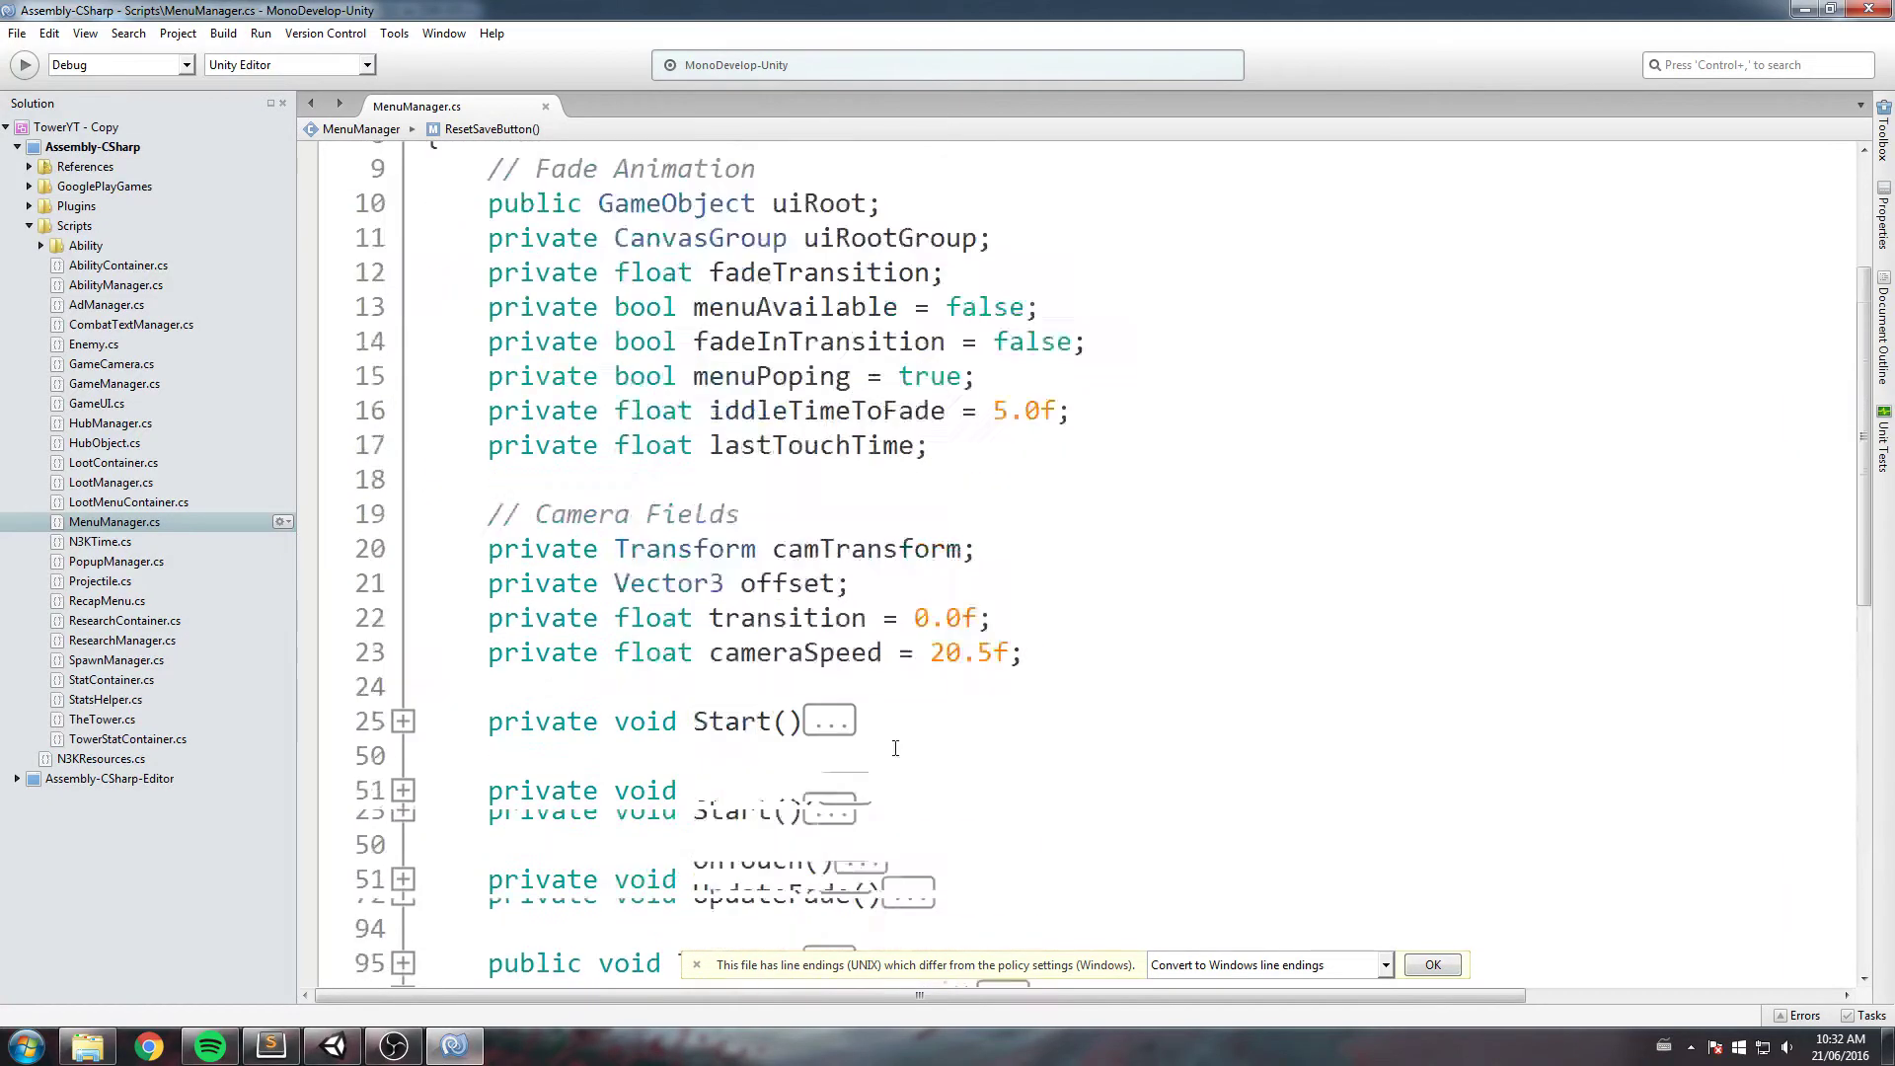
click(1070, 564)
key(Return)
key(Return)
text(// Reset Save)
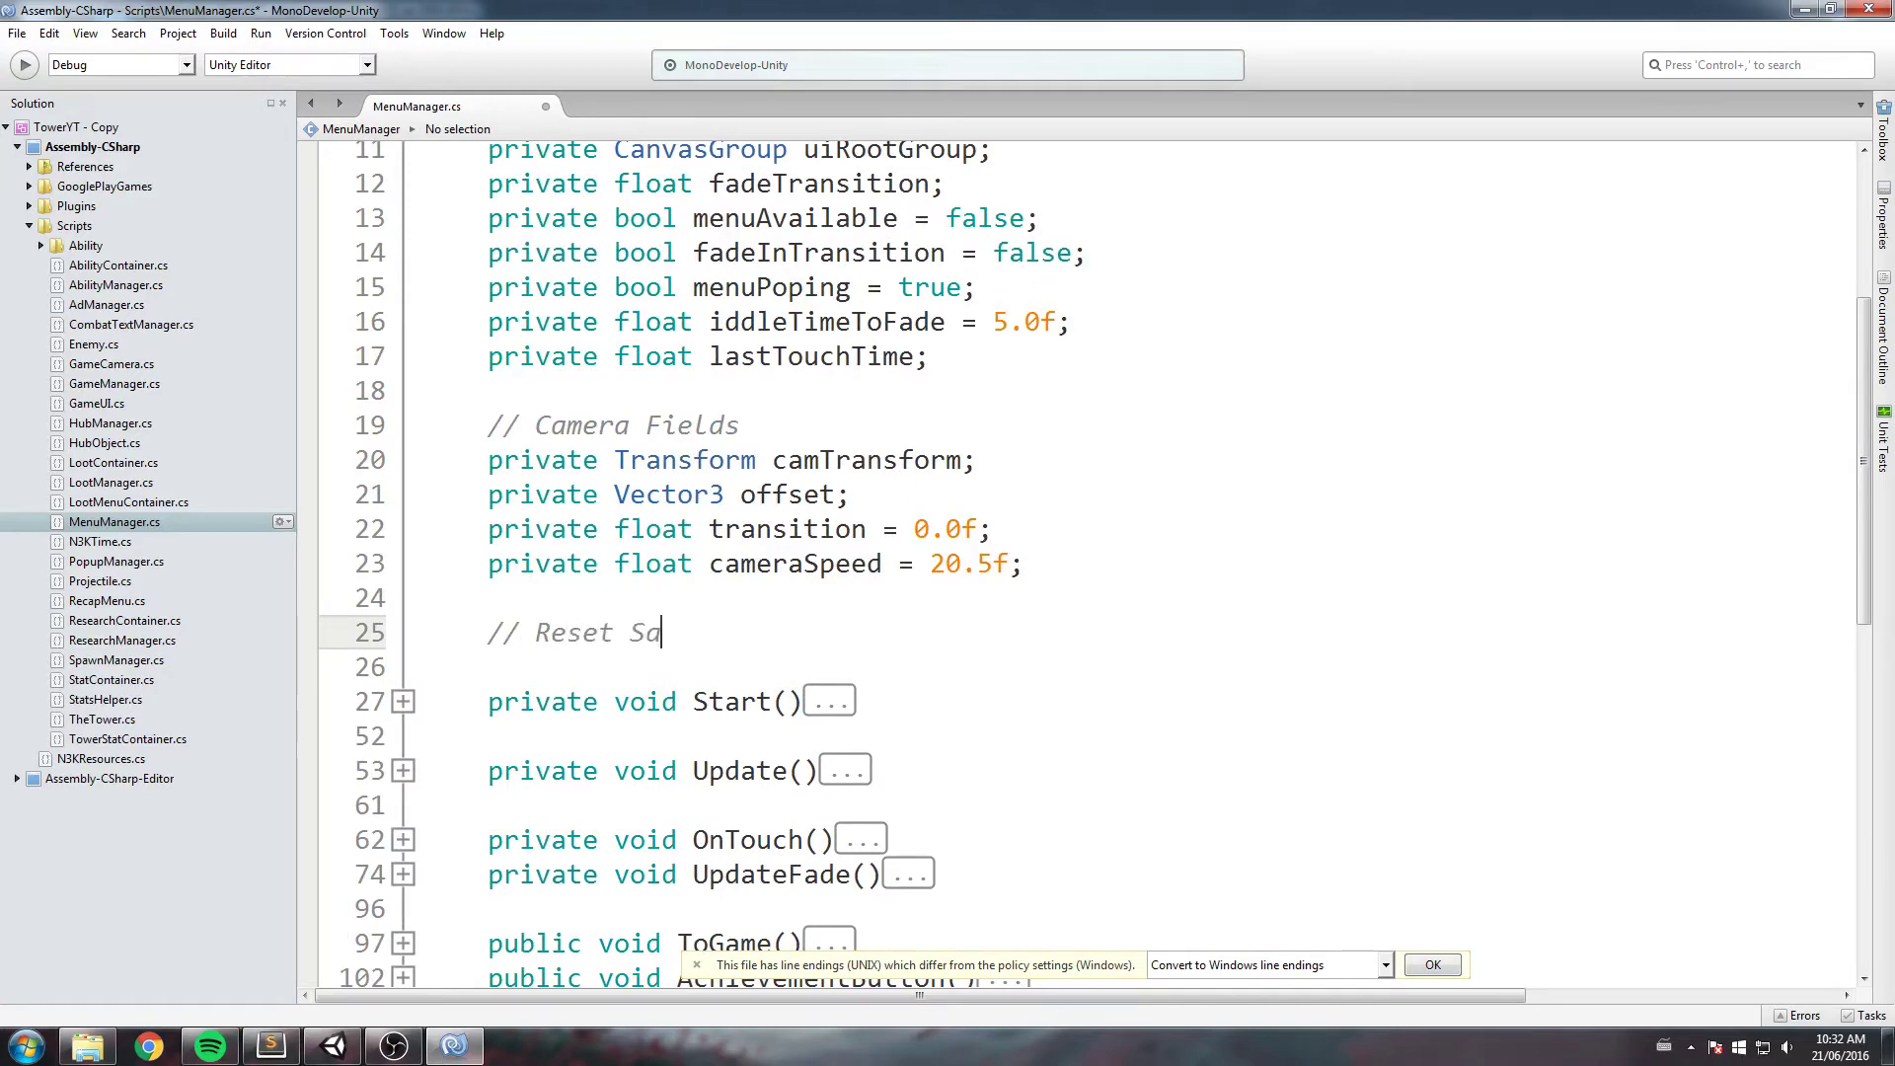
key(Return)
text(public Game)
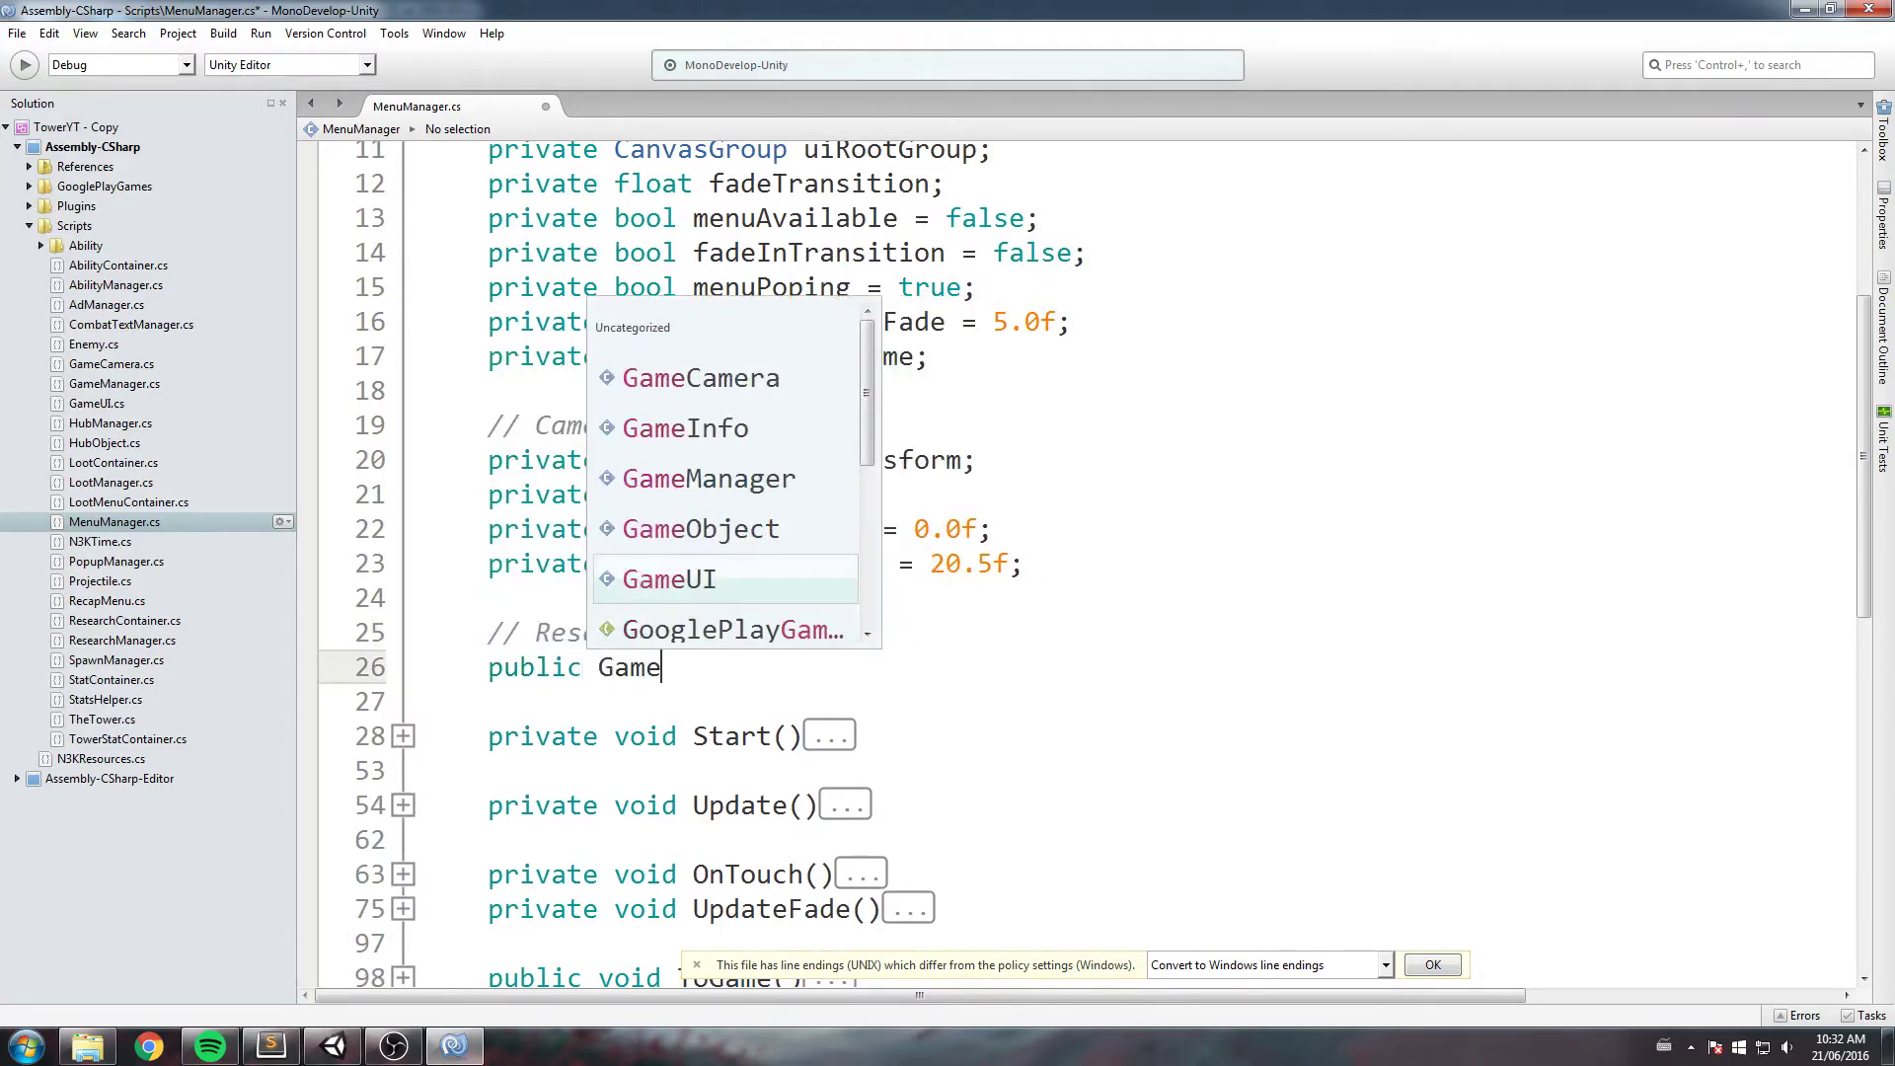
text(Object resetSaveMenu;)
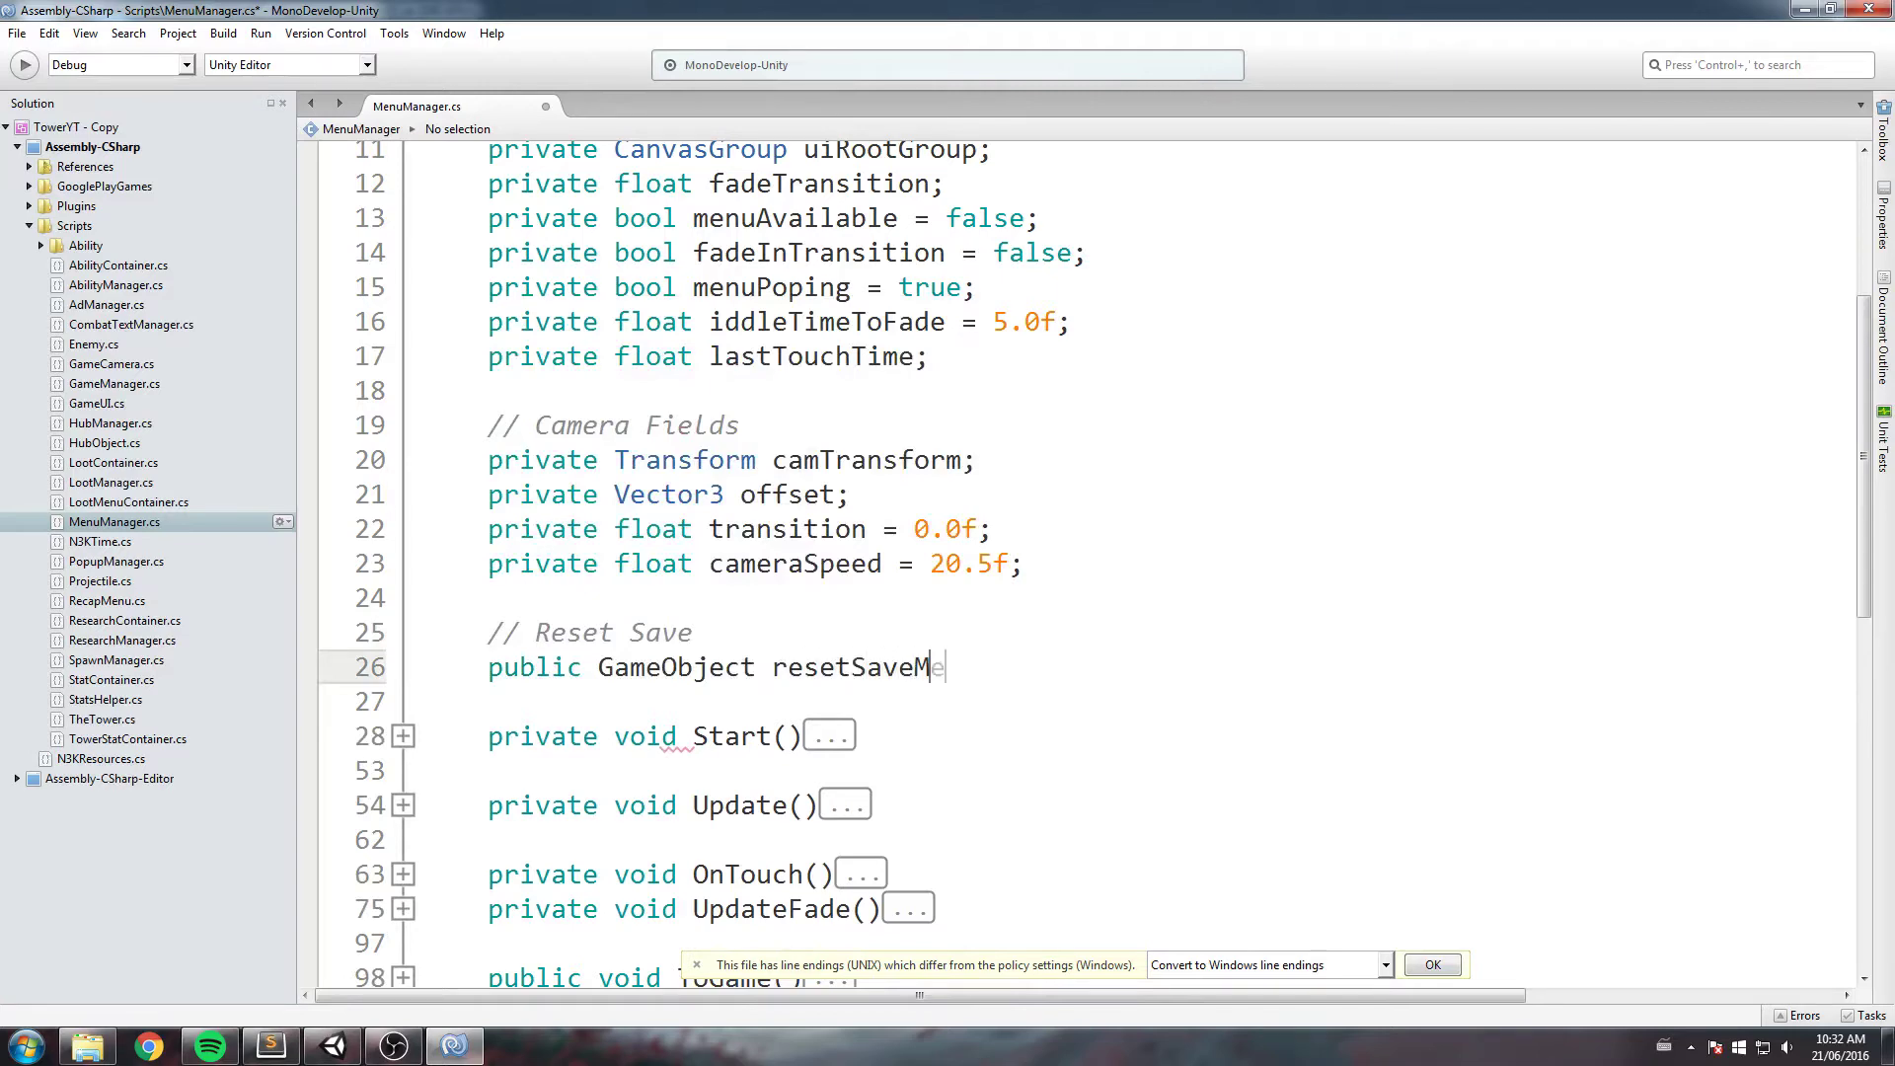
key(ctrl+s)
Step: In the empty ResetSaveButton method, write the call resetSaveMenu.SetActive(resetSaveMenu.activeSelf)
scroll(884, 702, down, 8)
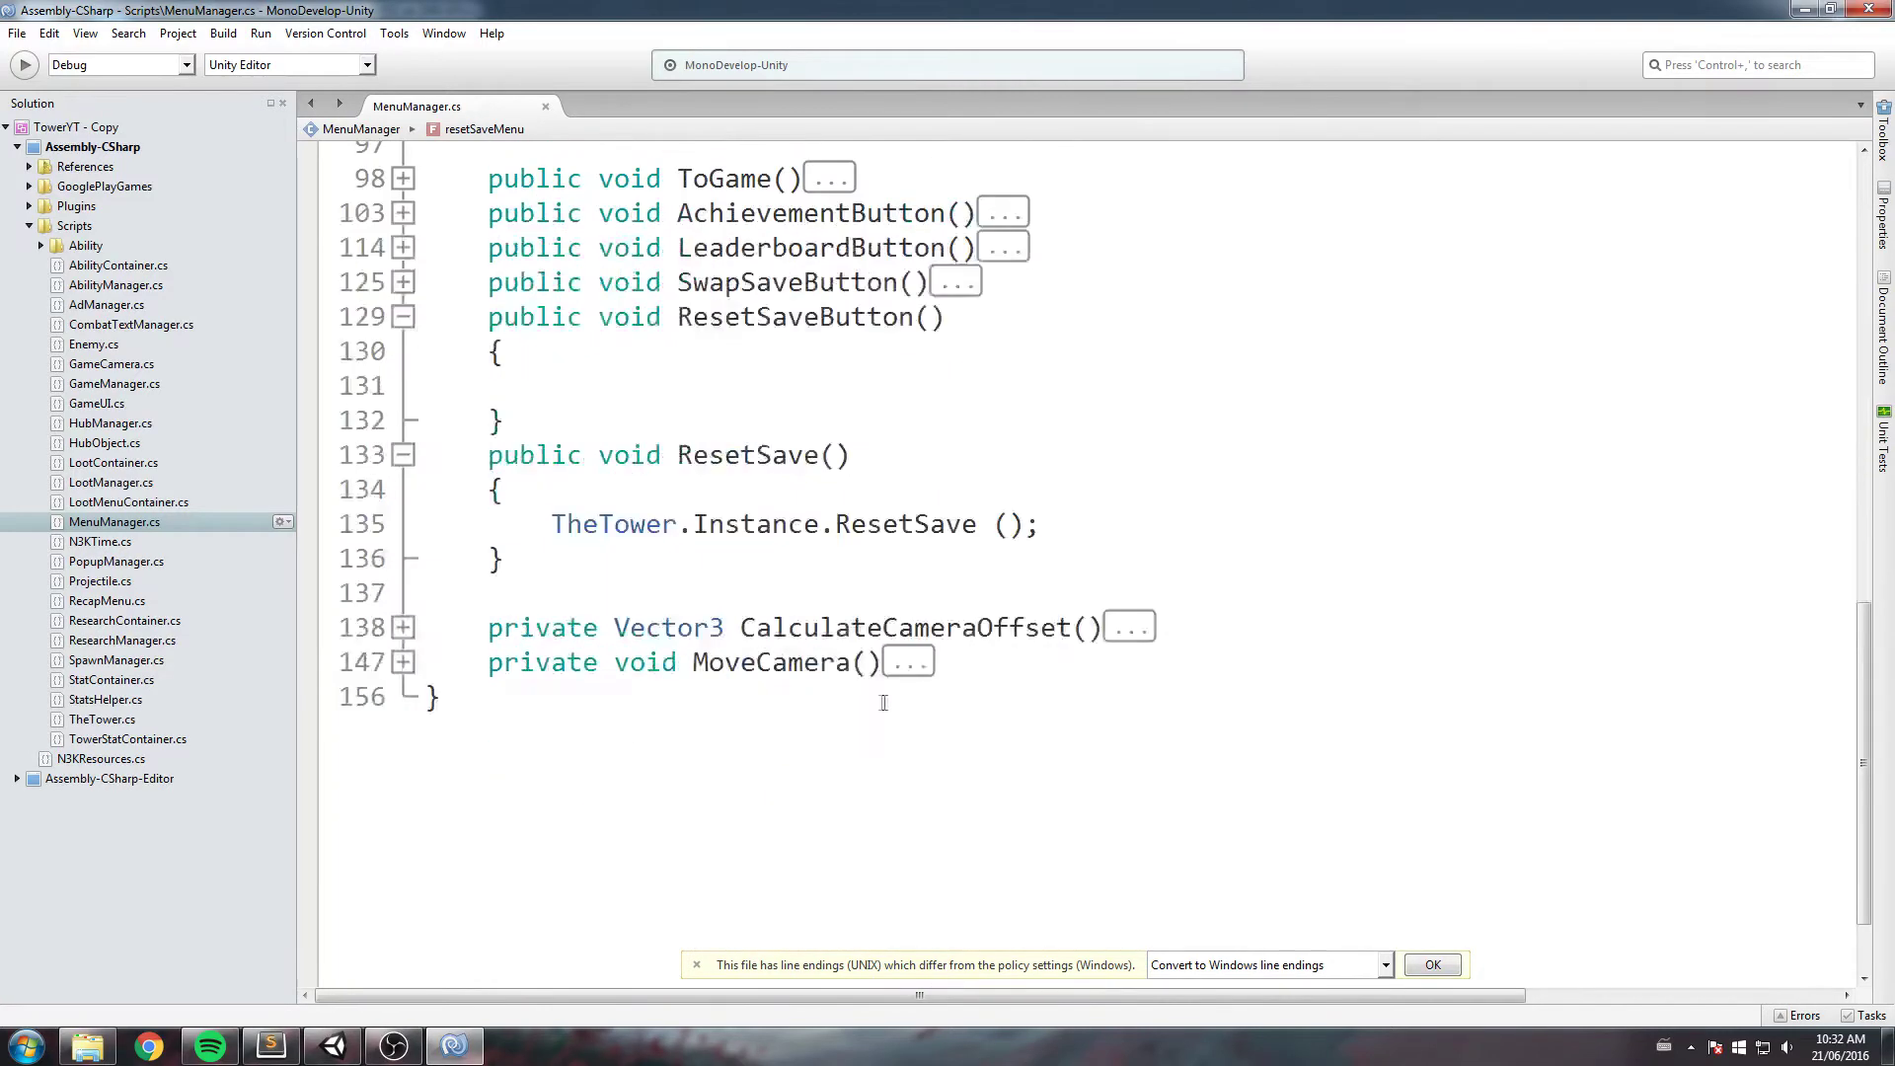
click(605, 381)
text(resetSaveMenu)
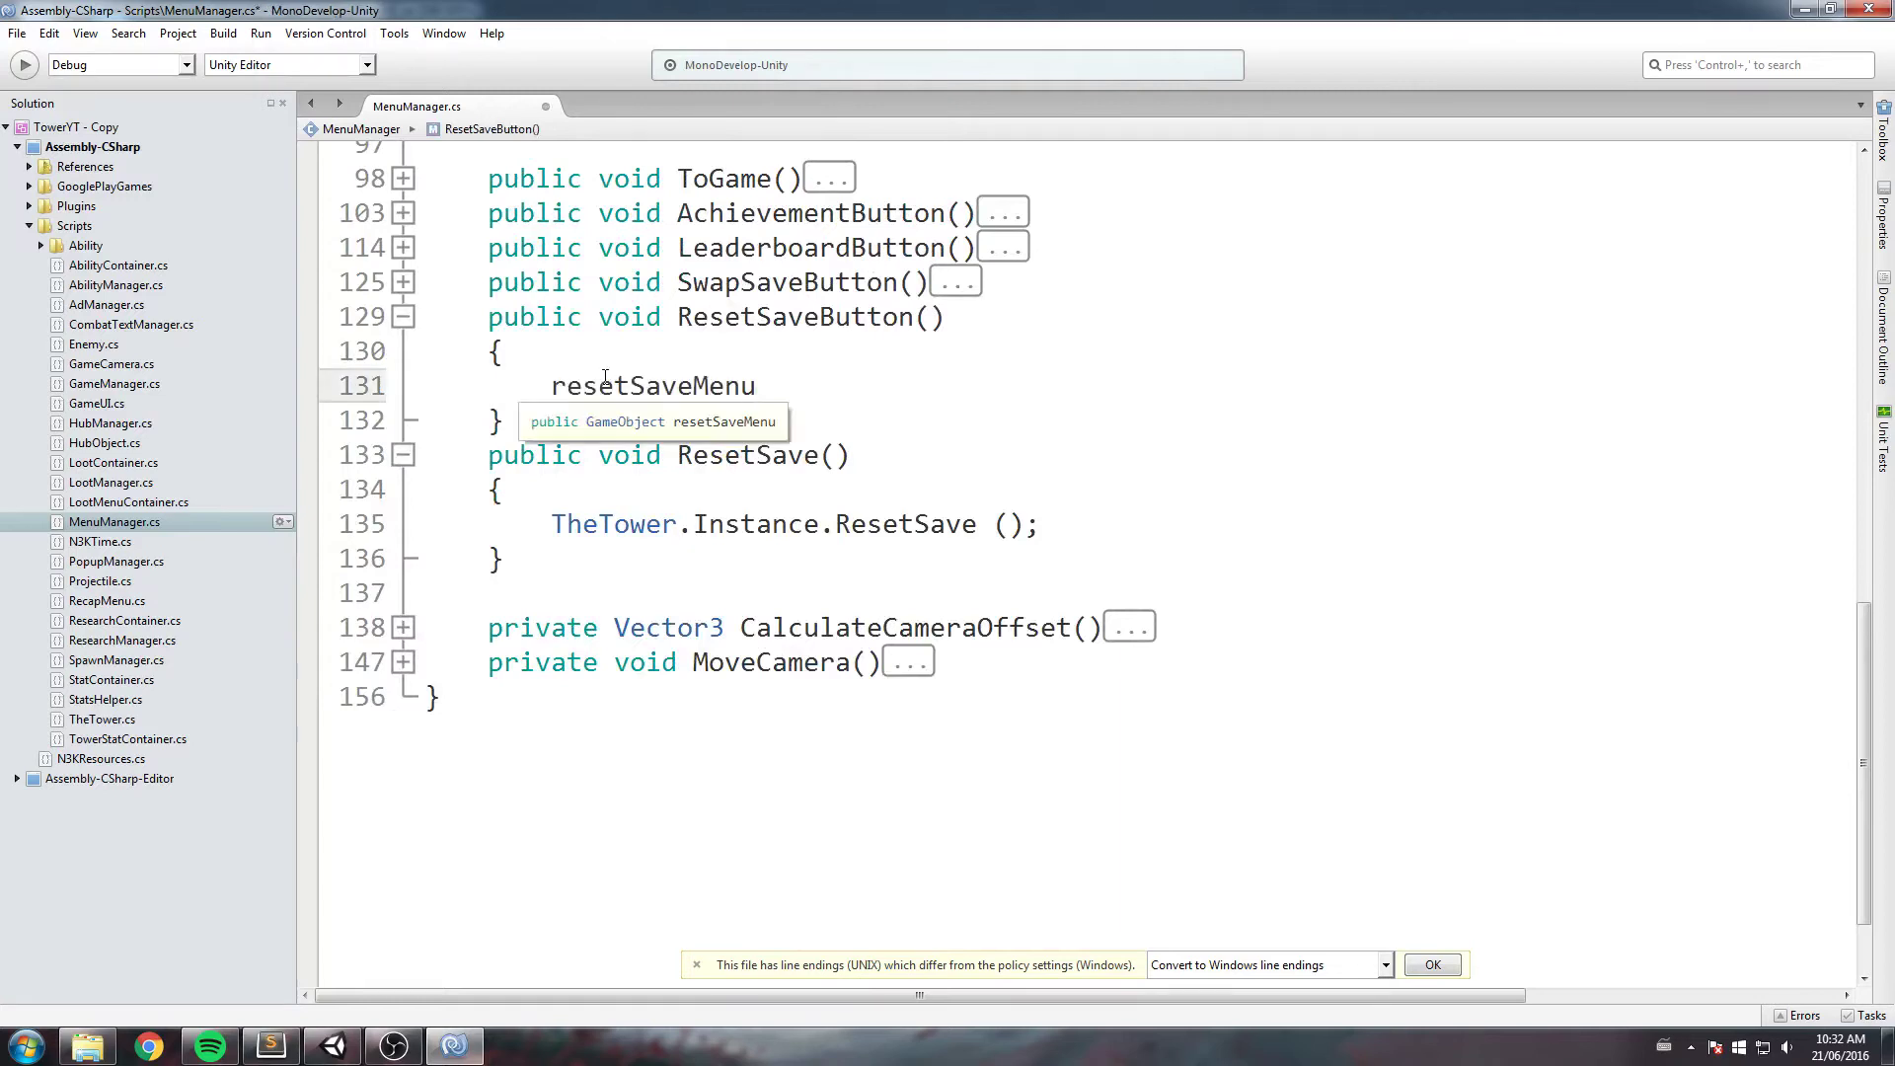
text(.set)
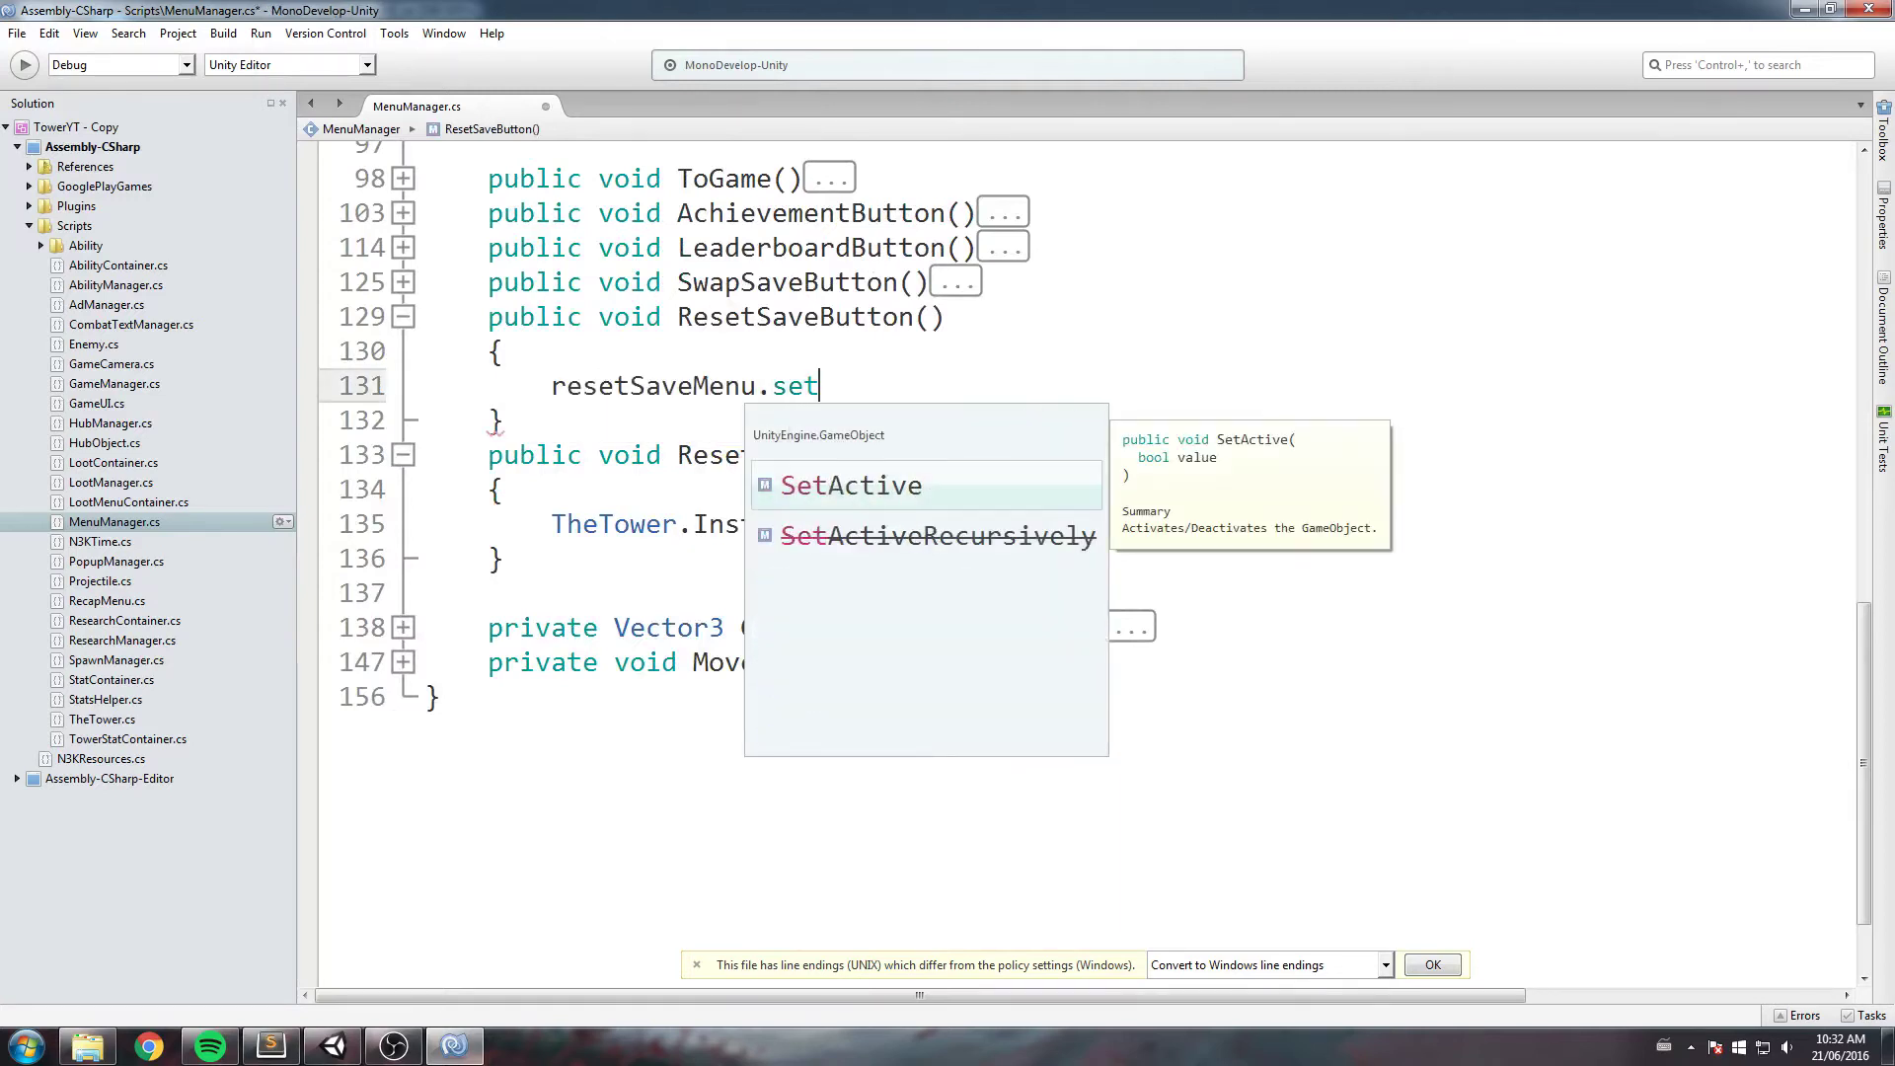
key(Return)
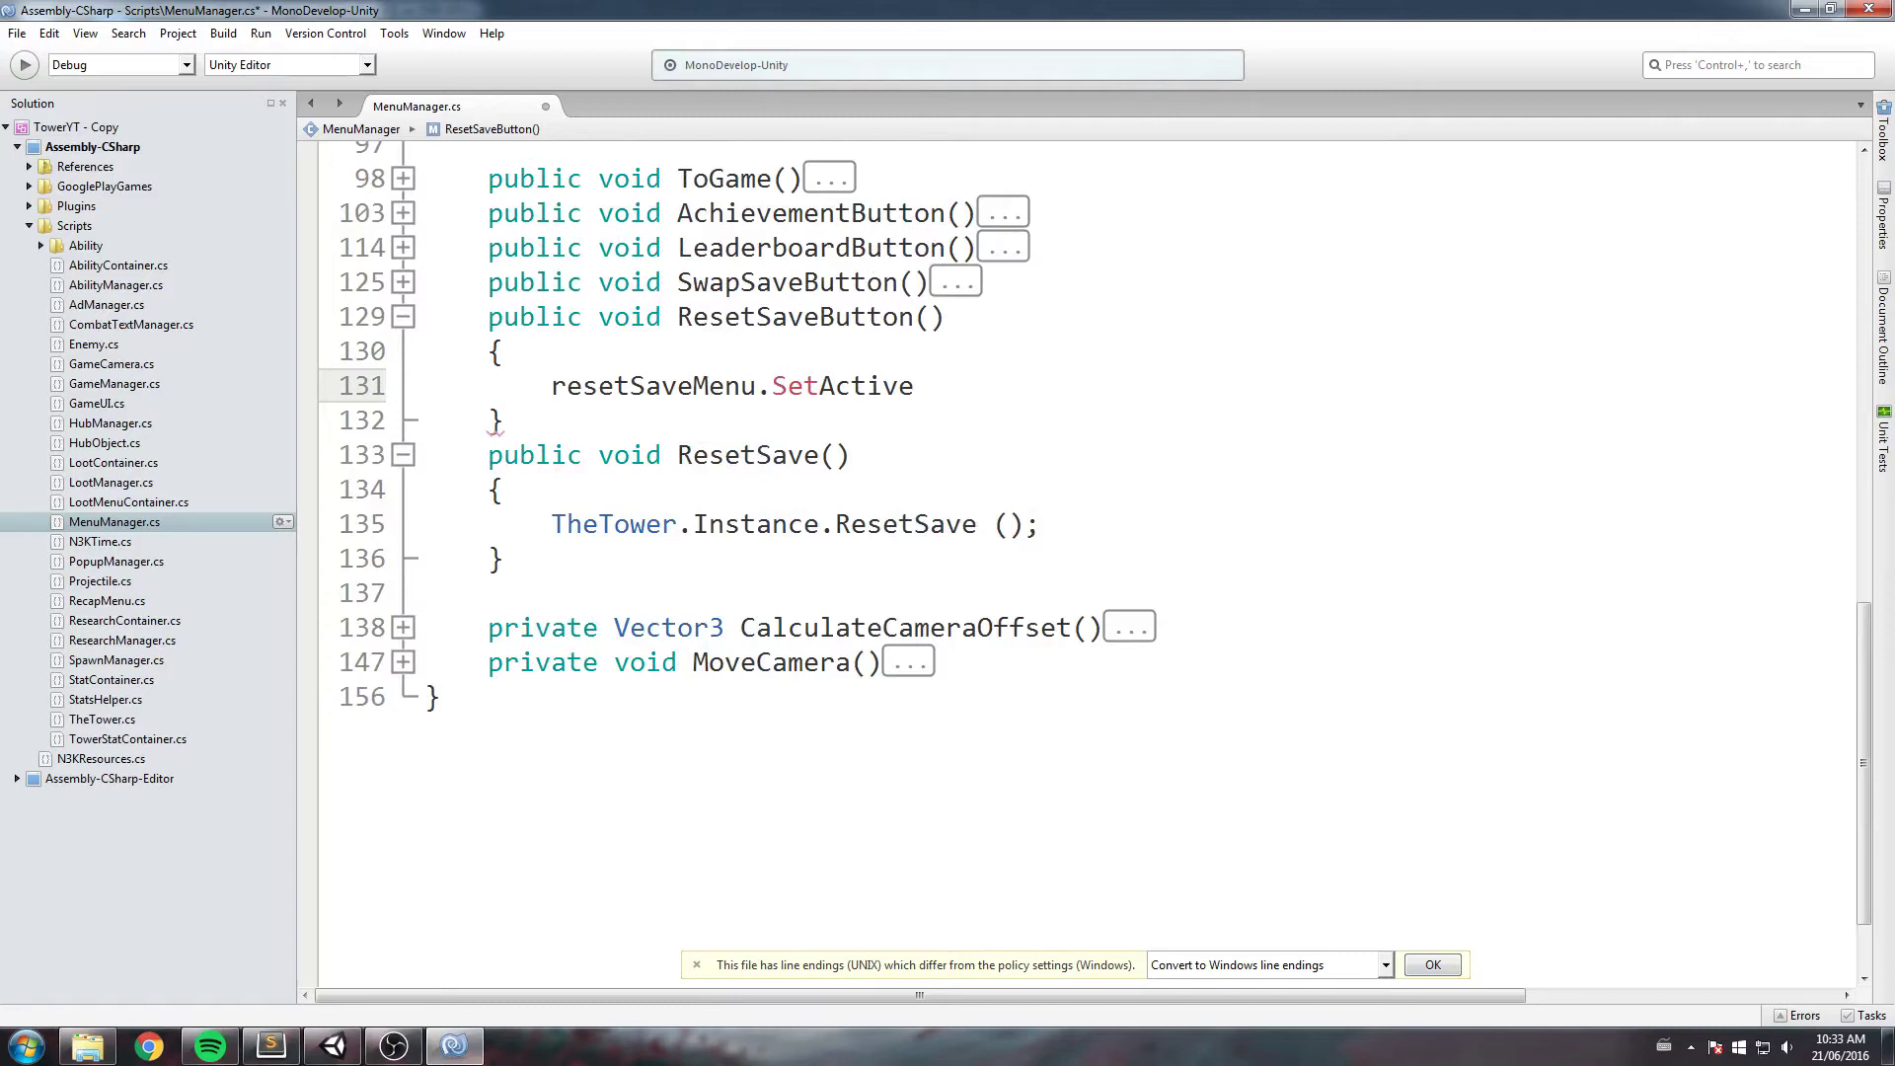
text((reset)
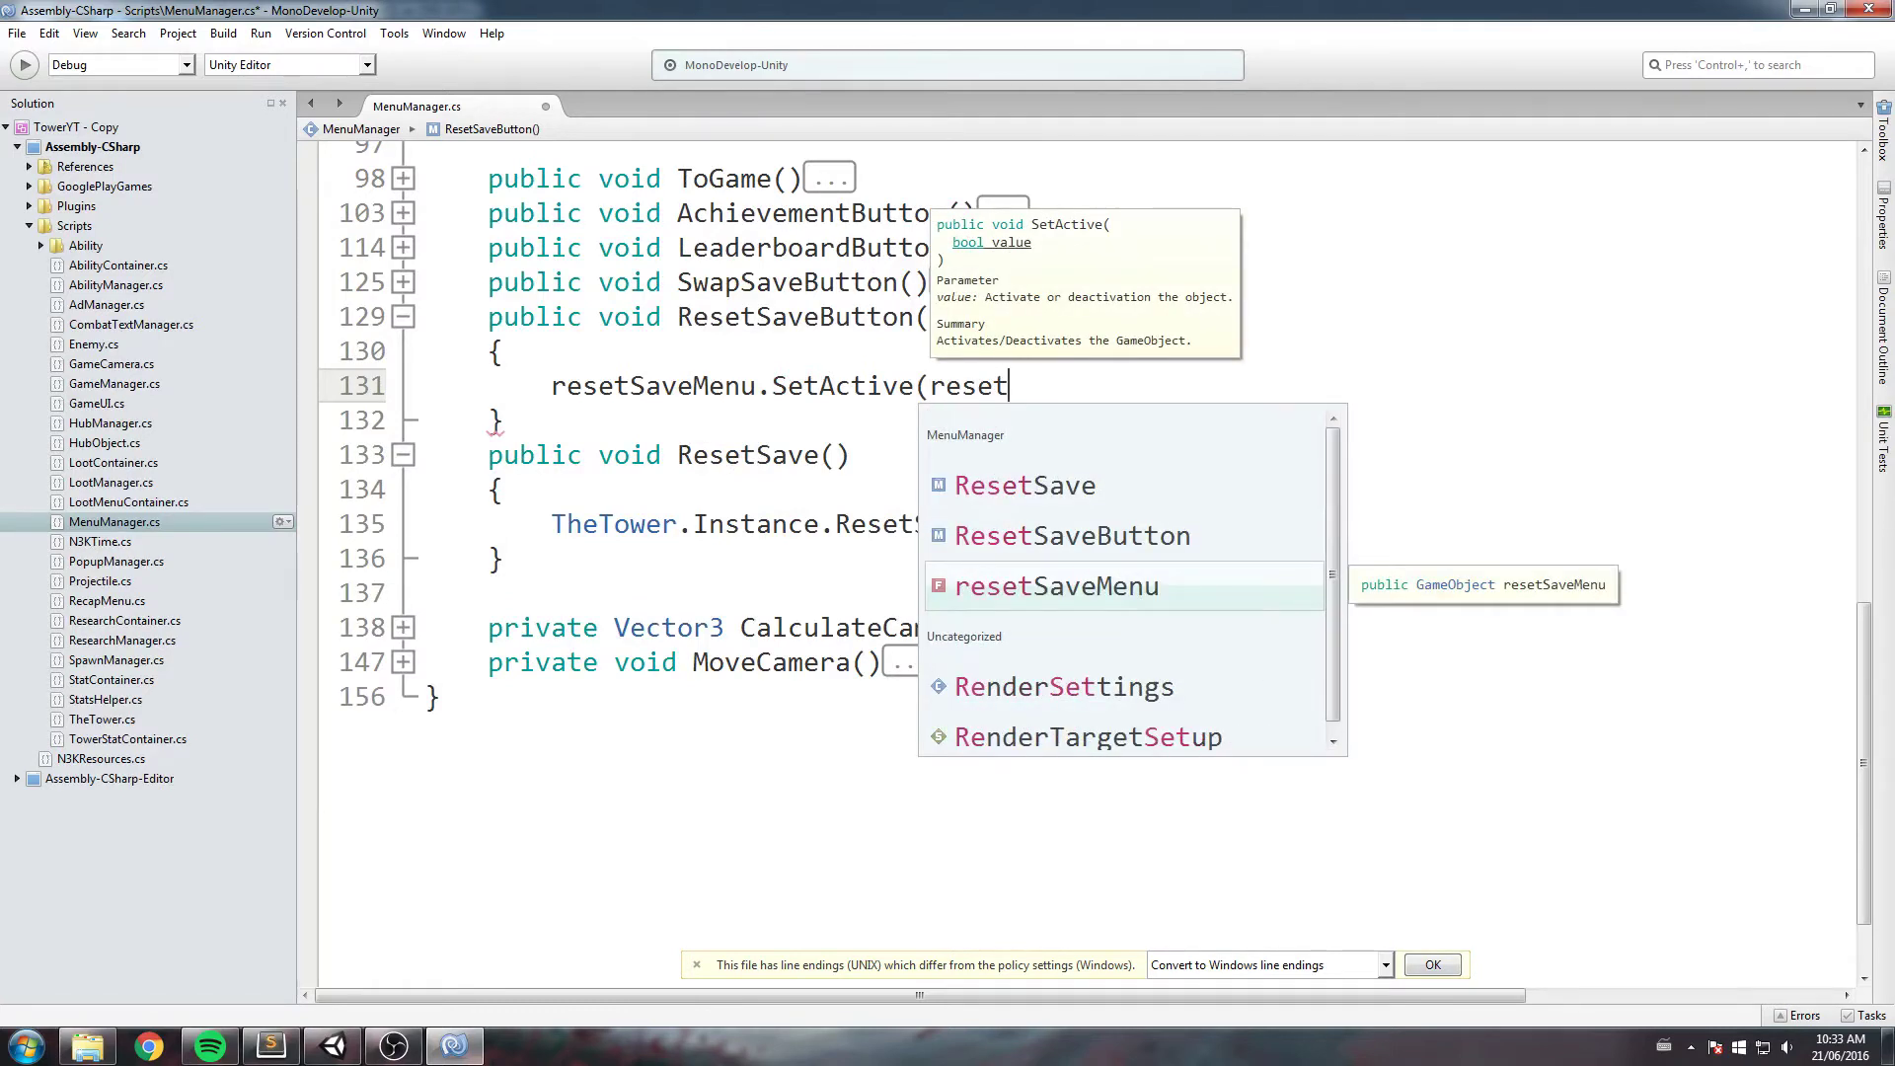
text(SaveMenu.ac)
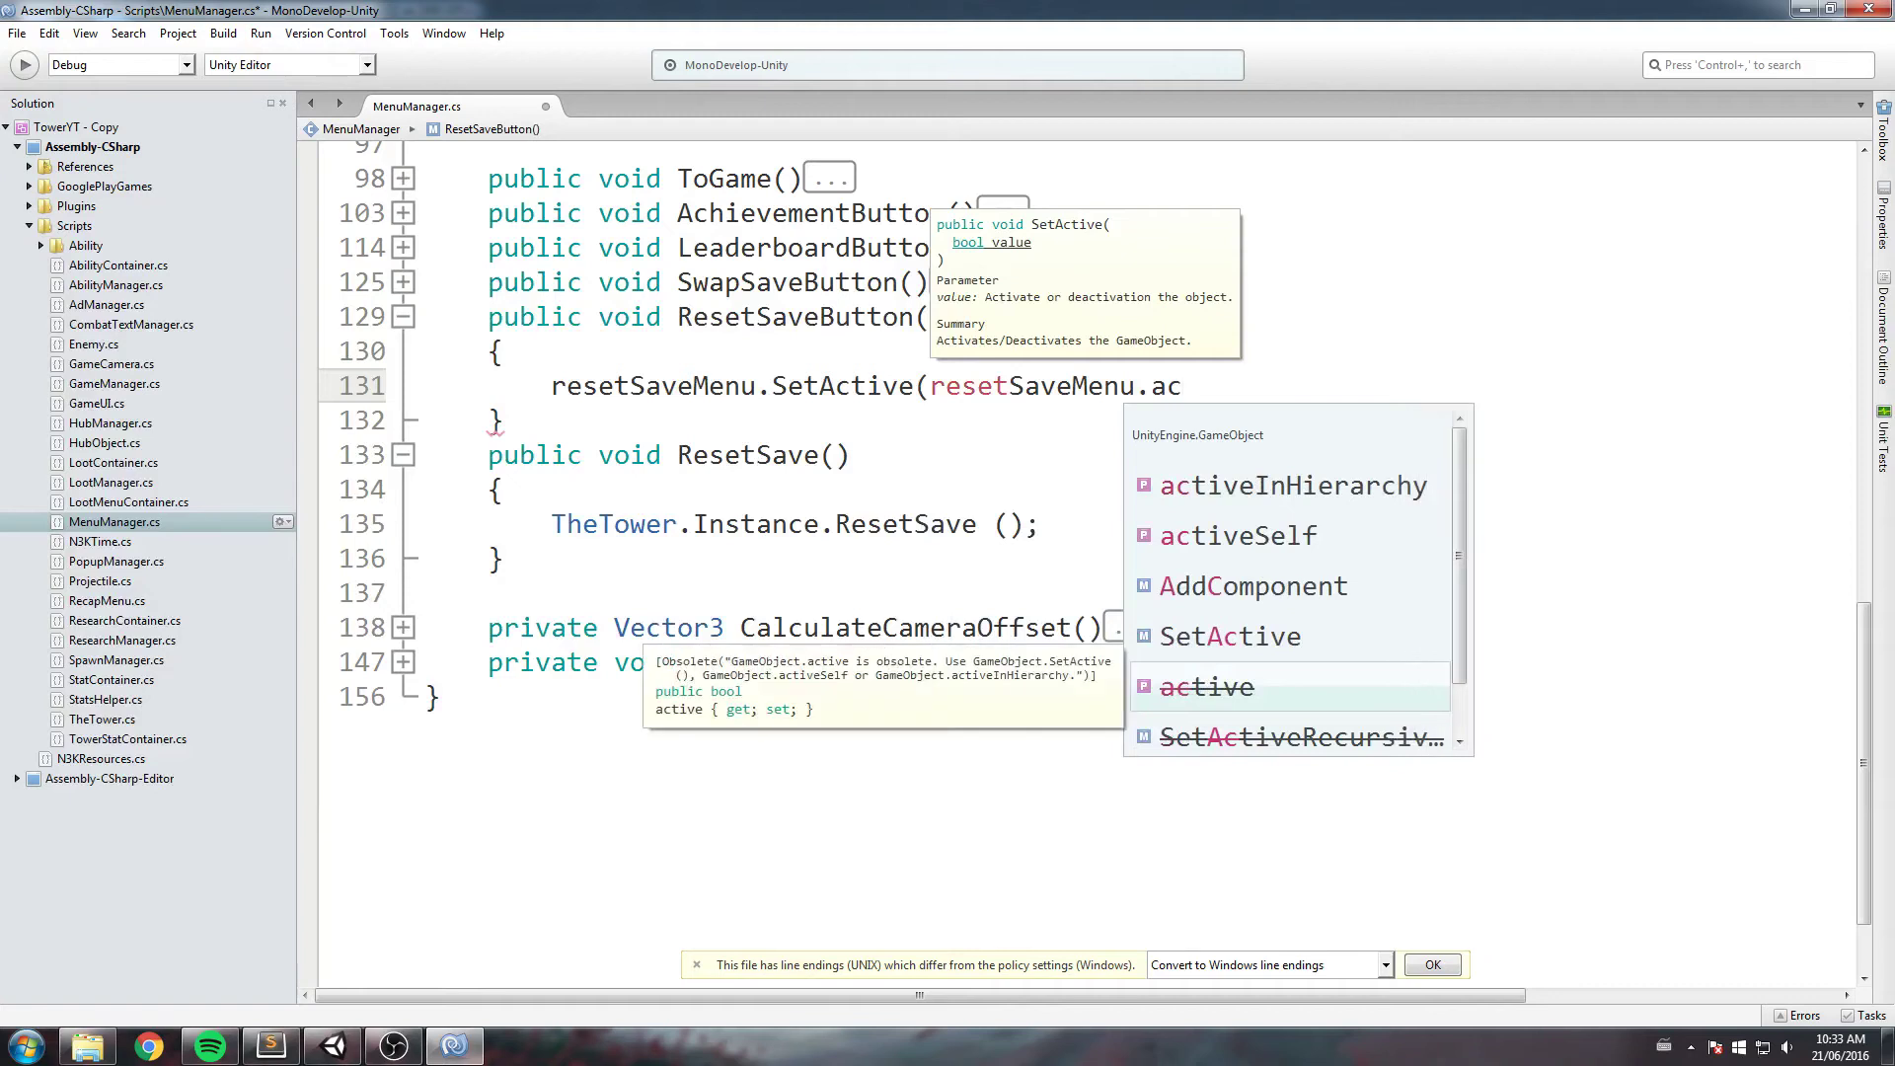
key(Up)
key(Up)
key(Up)
key(Return)
text())
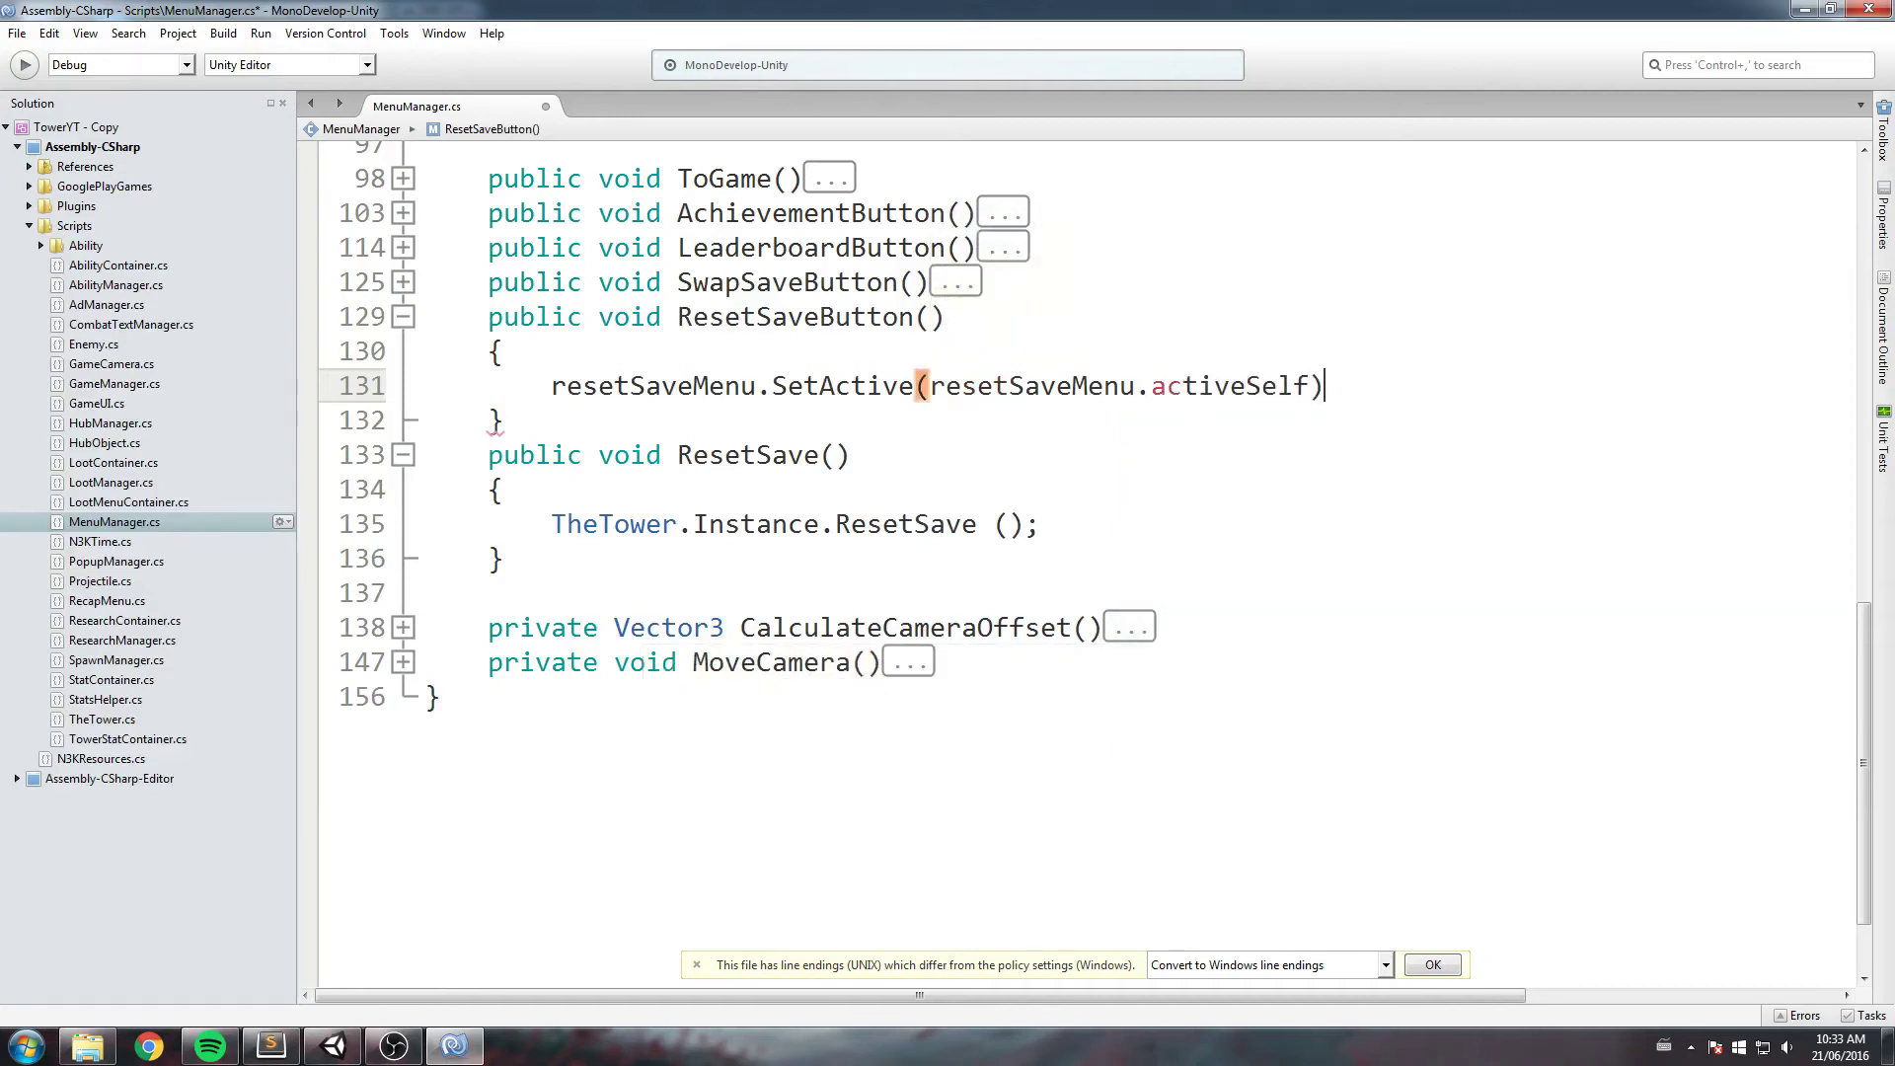
Step: Negate the SetActive argument as !resetSaveMenu.activeSelf, end the statement with a semicolon, and save MenuManager.cs
click(929, 385)
text(!)
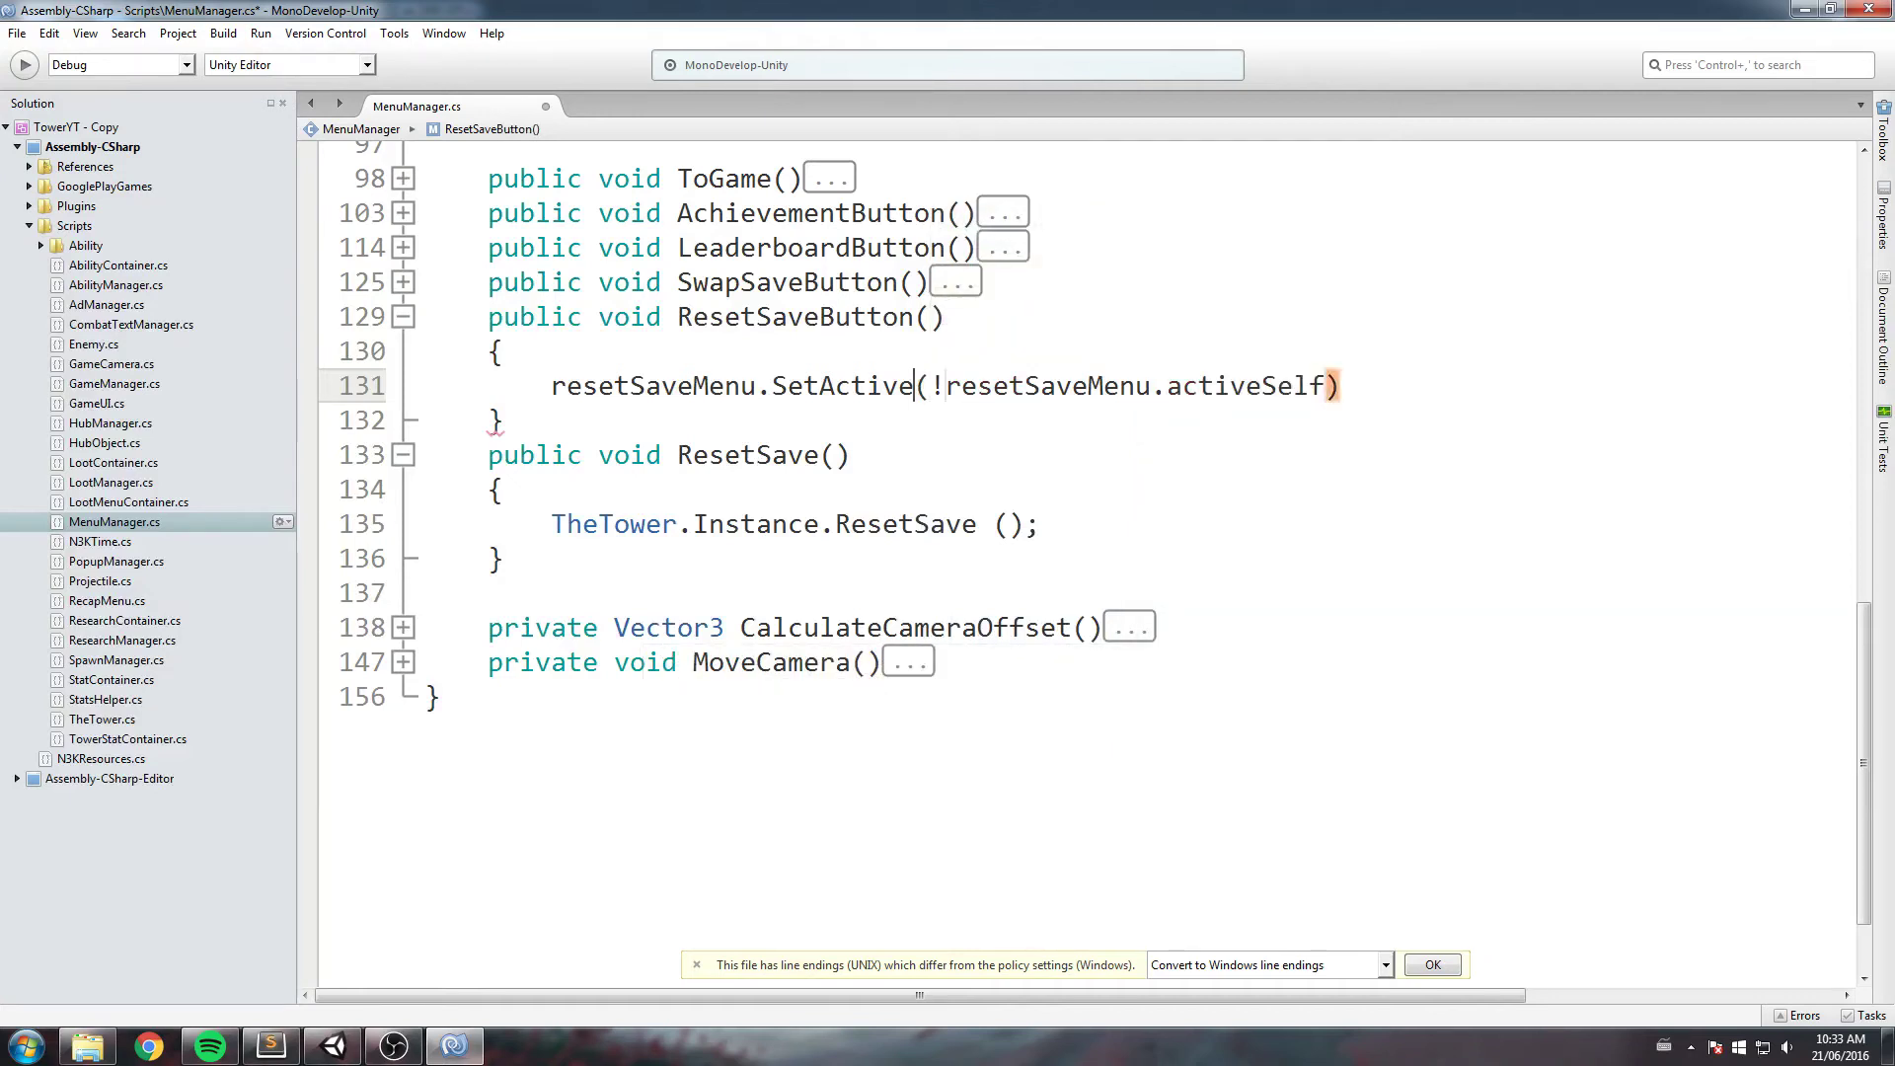
click(1324, 385)
text(;)
key(ctrl+s)
double_click(817, 318)
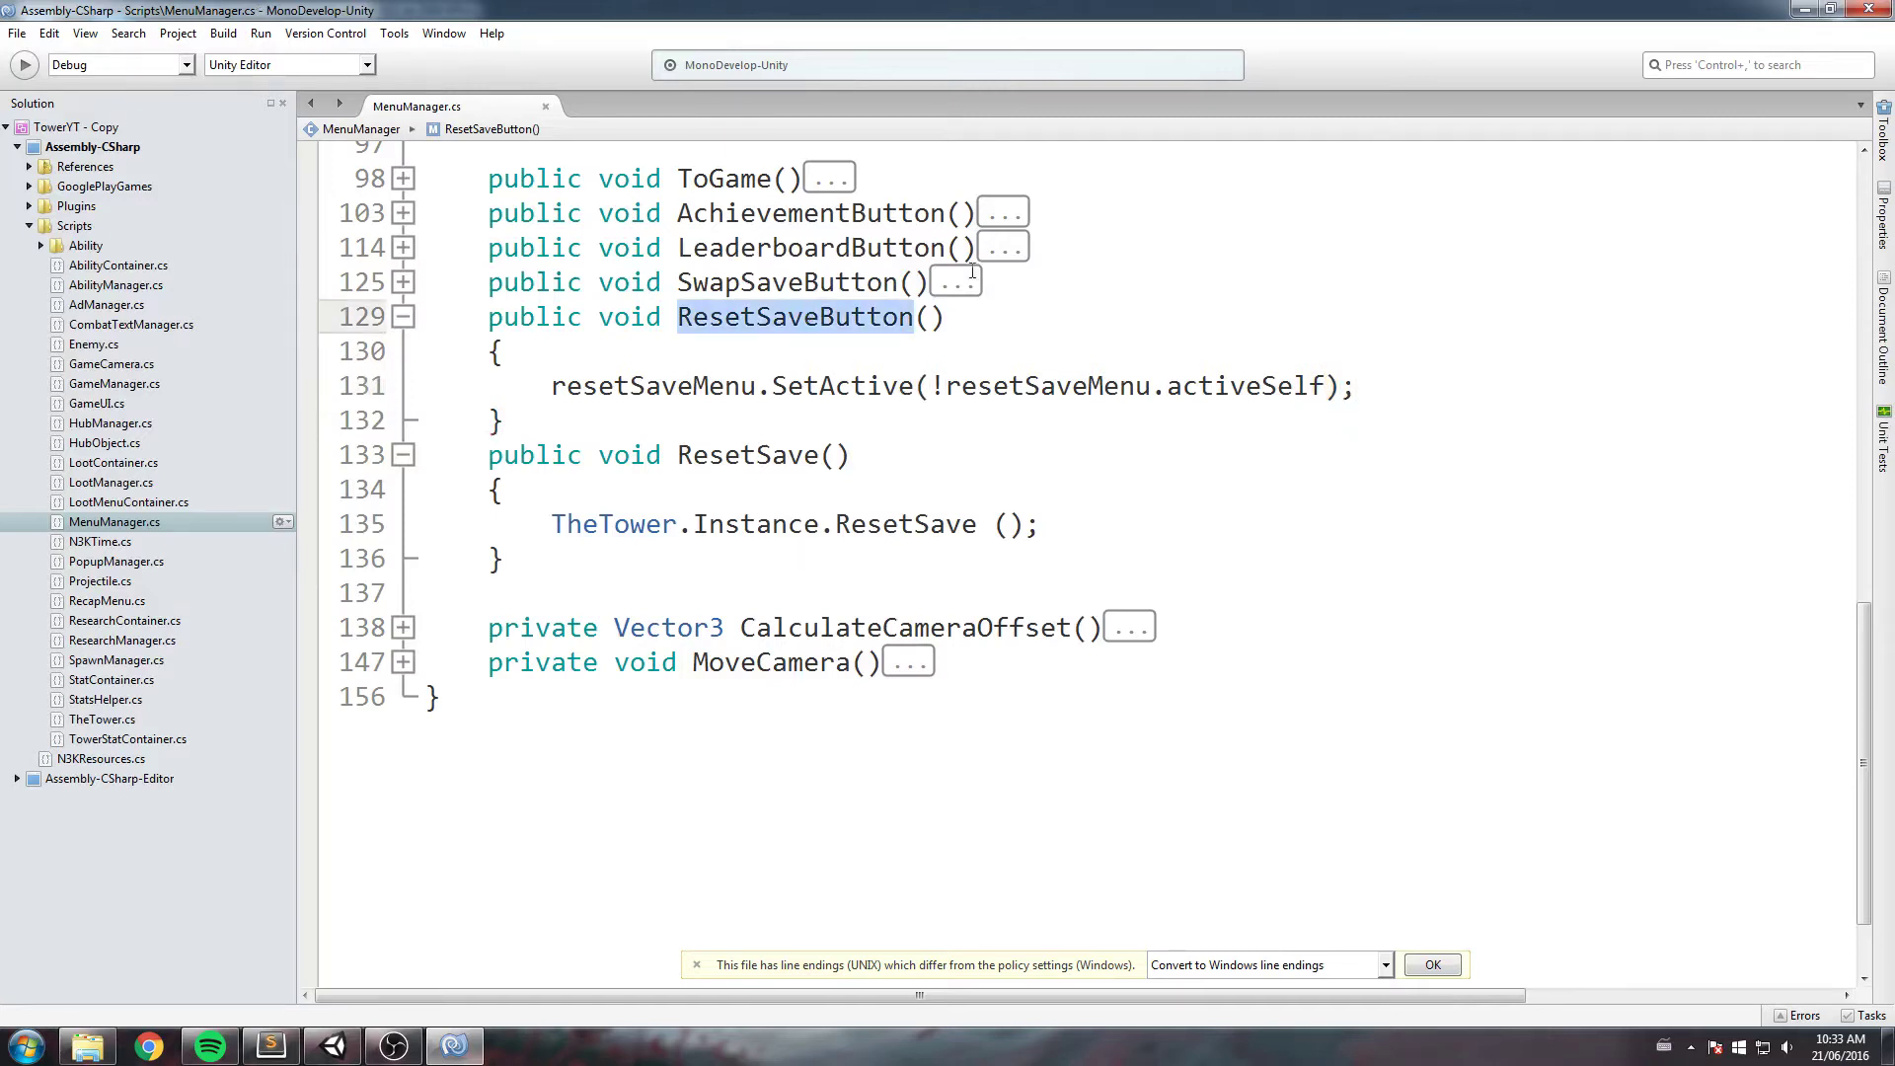
Step: Switch to Unity and assign the ResetSaveConfirmation object to the Menu Manager script's Reset Save Menu field
key(alt+Tab)
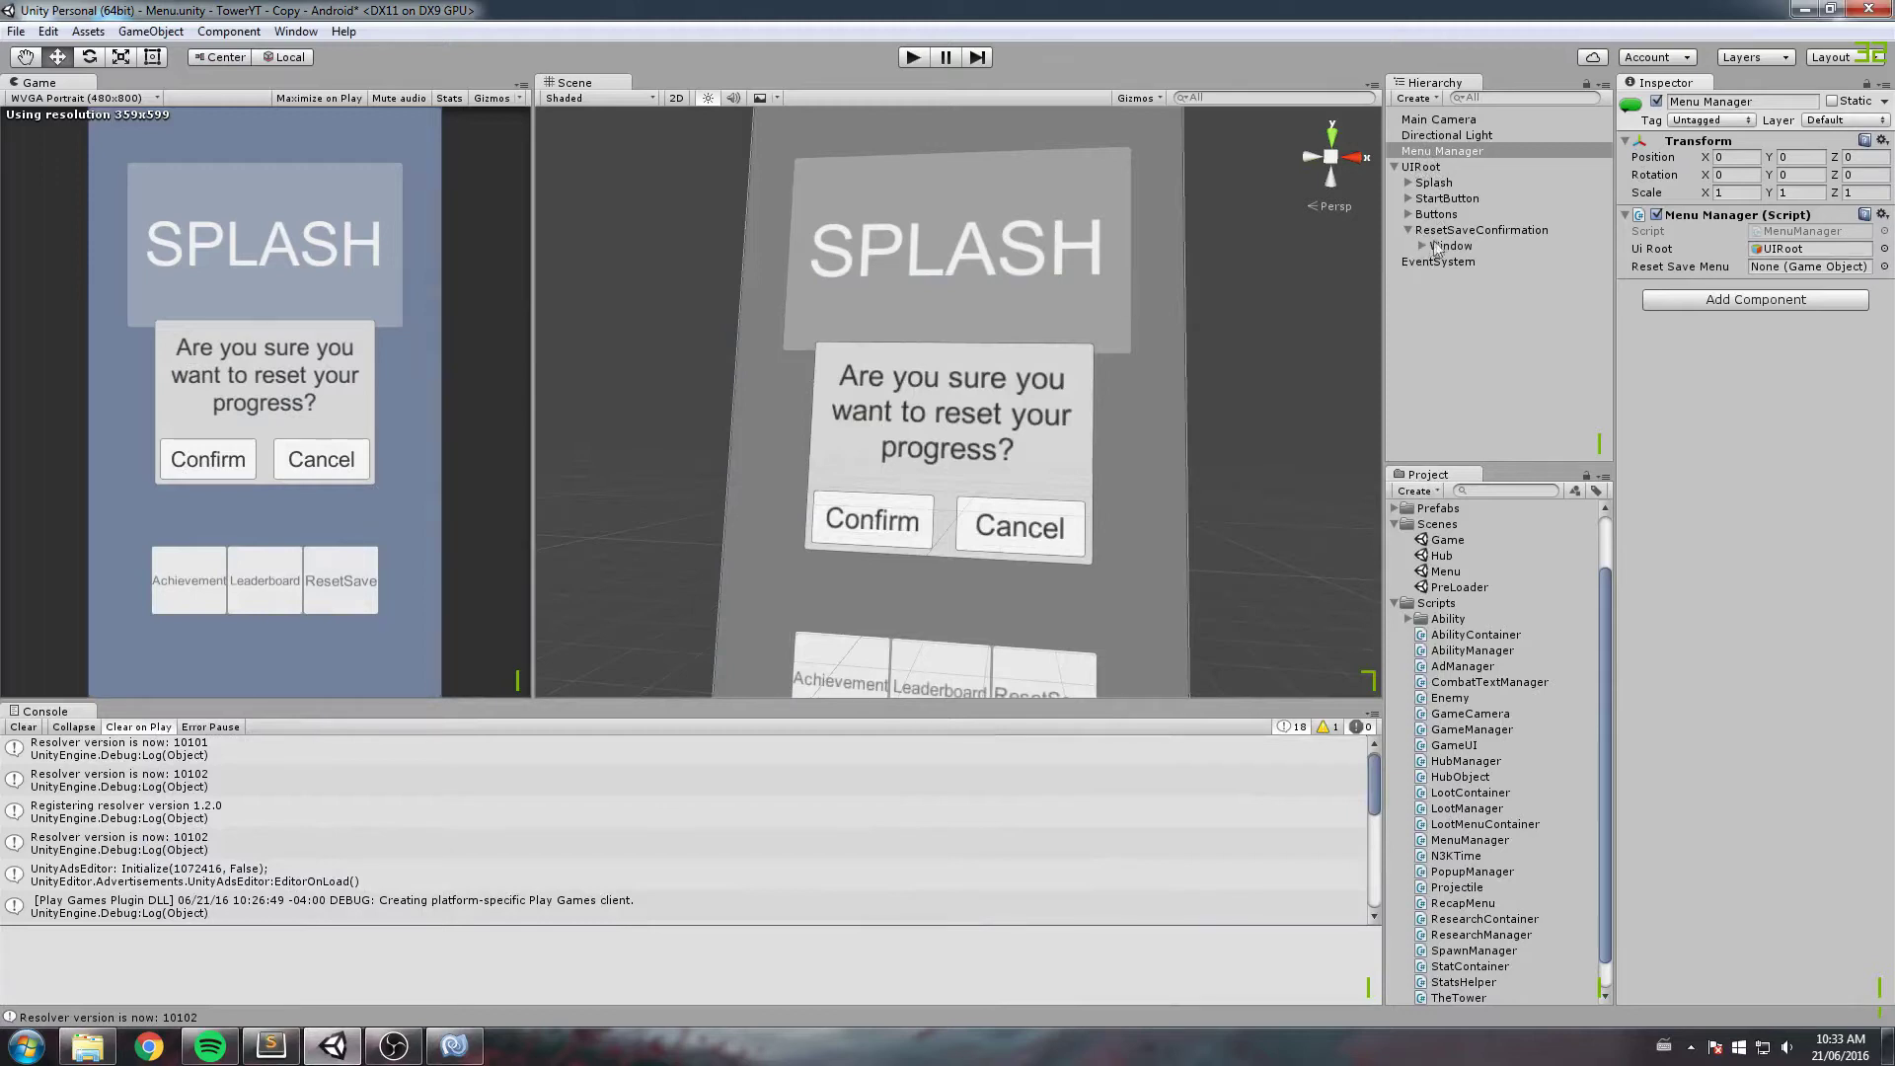
drag(1455, 233, 1822, 268)
scroll(816, 312, down, 5)
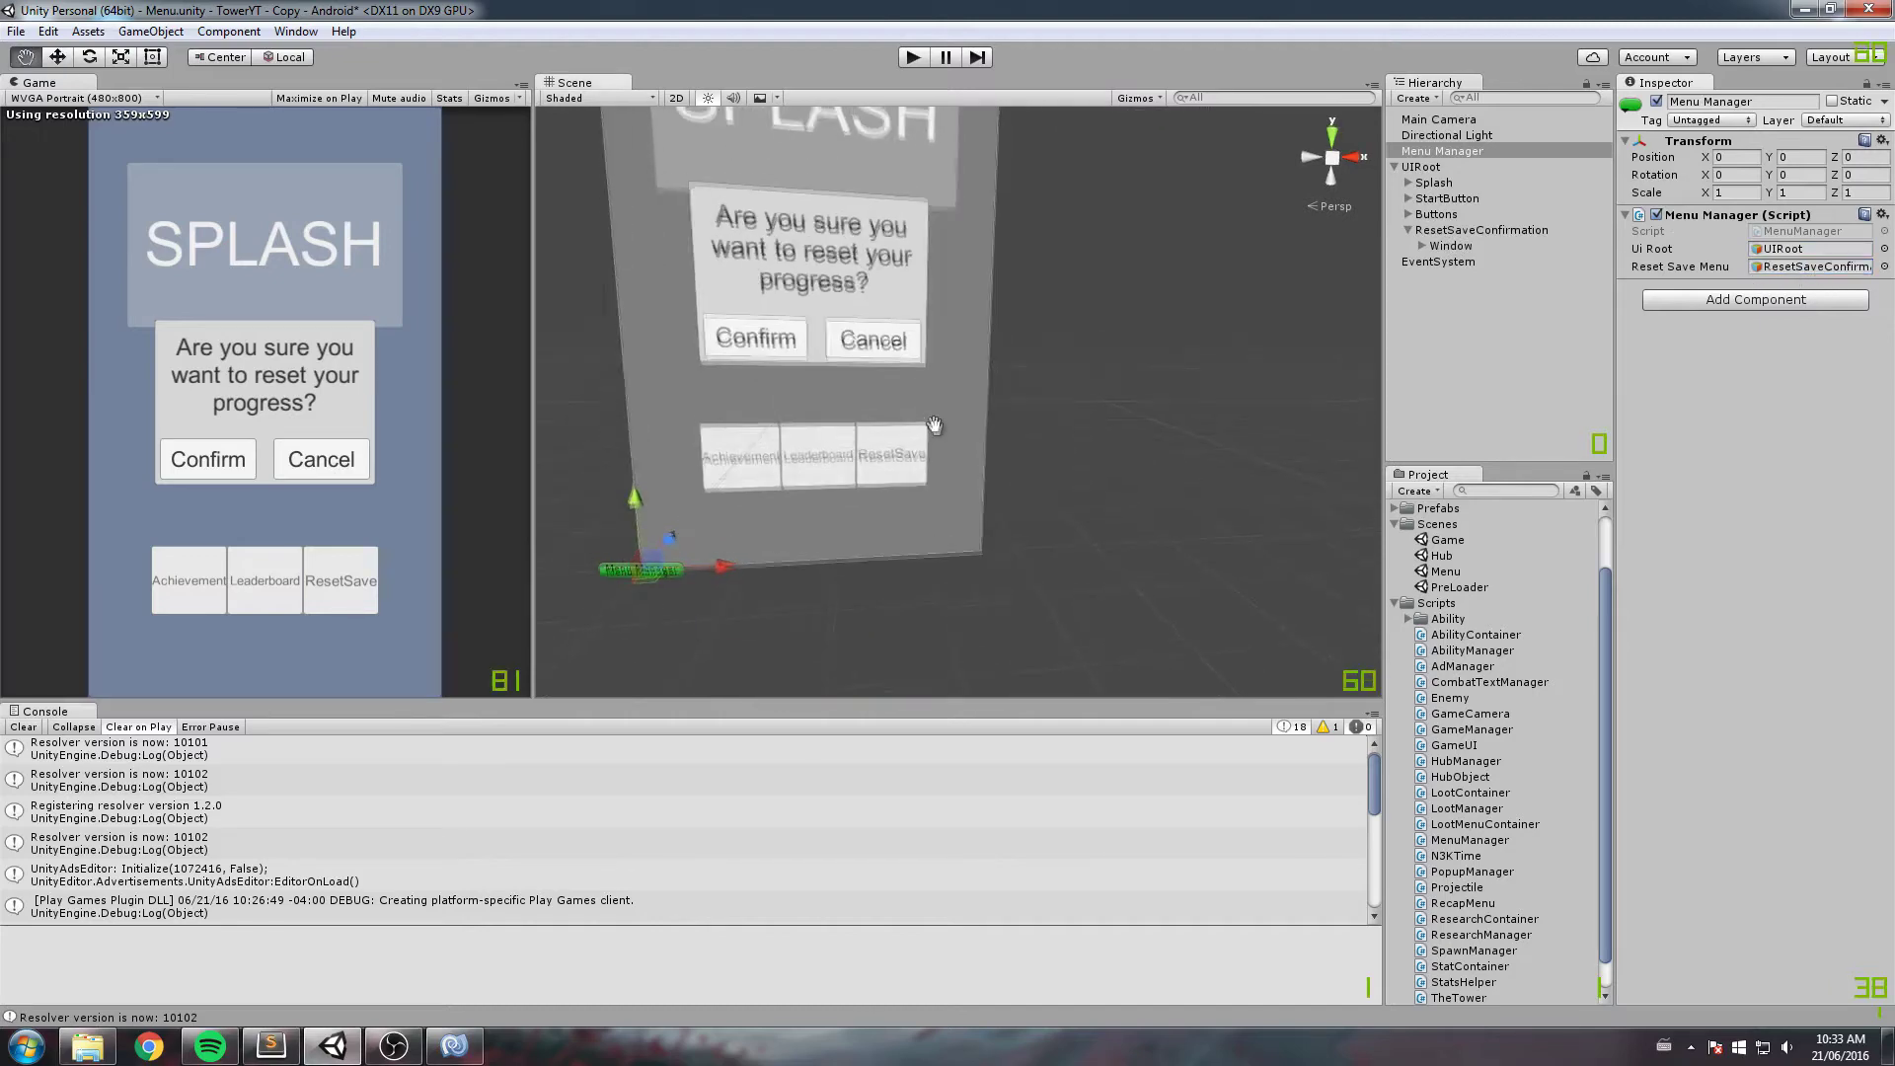
scroll(997, 466, up, 5)
middle_drag(938, 395, 1026, 435)
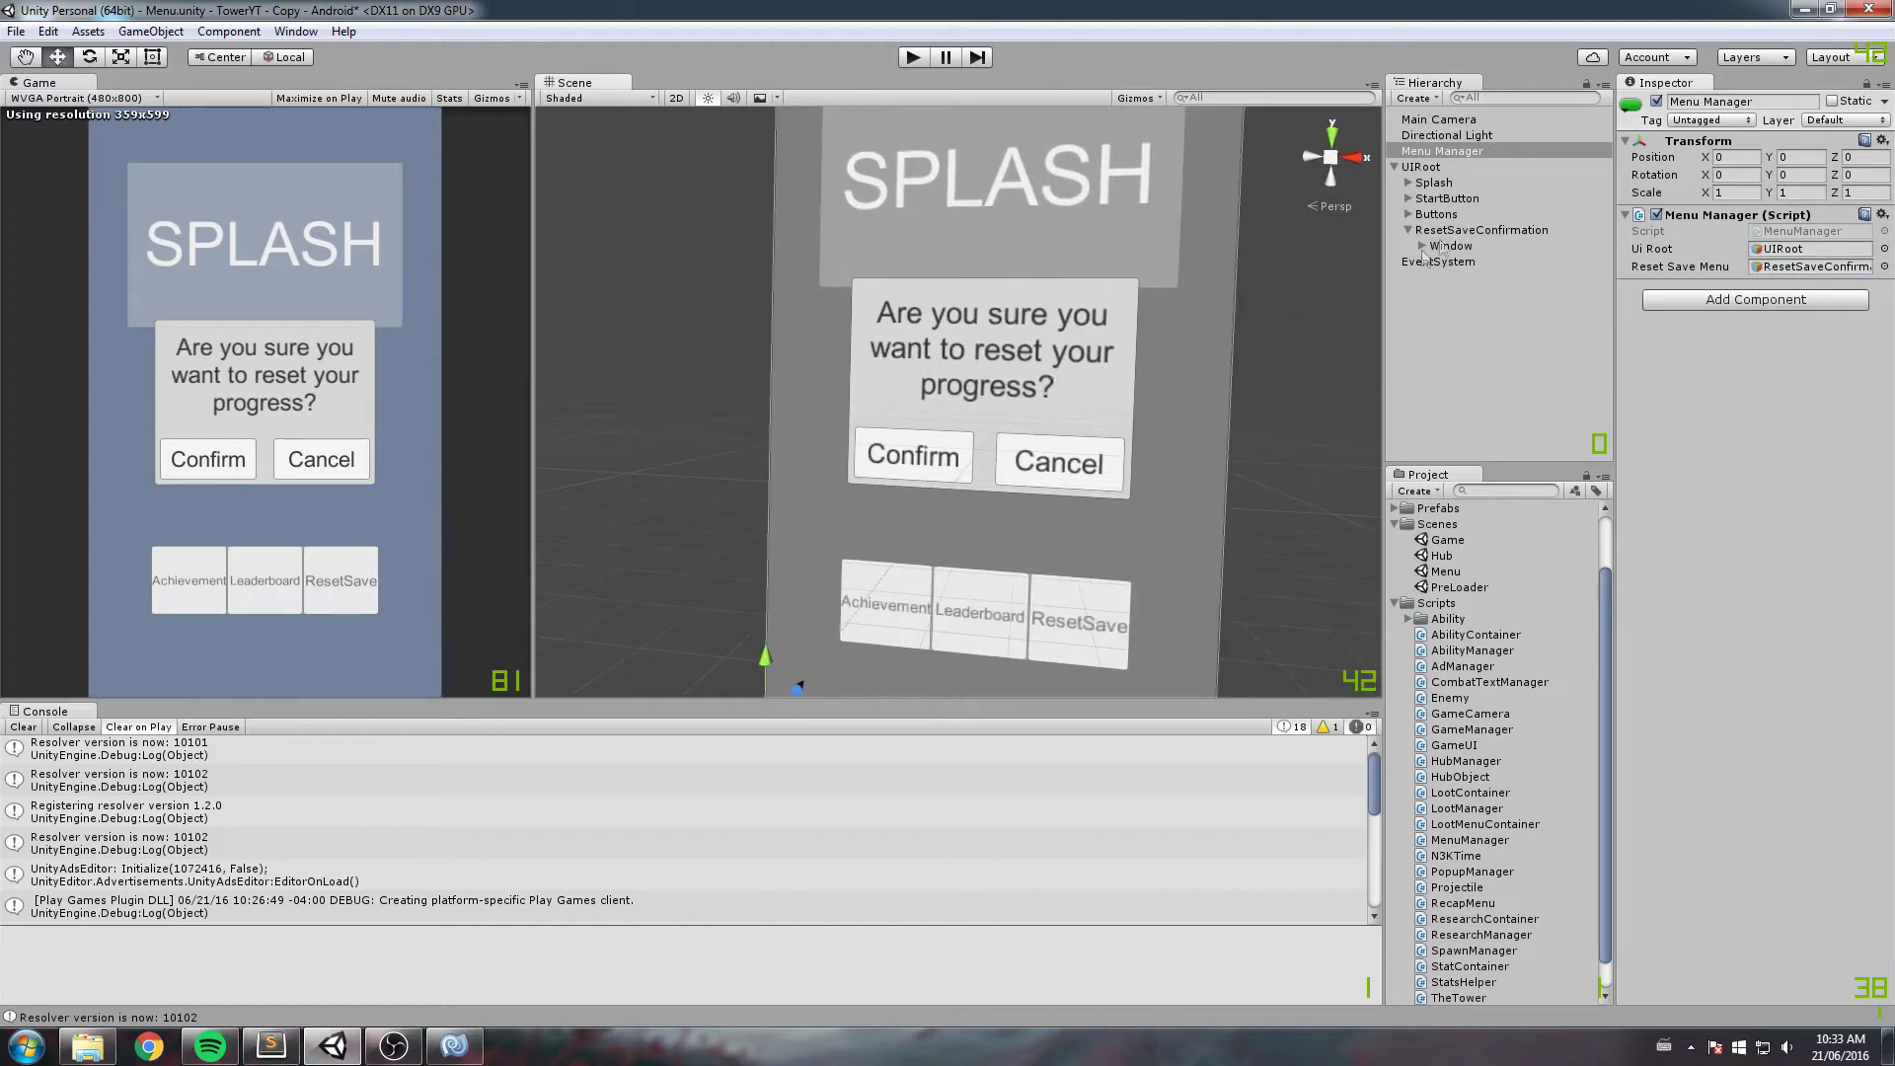
Step: Add an On Click event to the popup's Reset Save (Confirm) button that calls MenuManager.ResetSave on the Menu Manager object
click(955, 471)
click(1503, 267)
click(1850, 747)
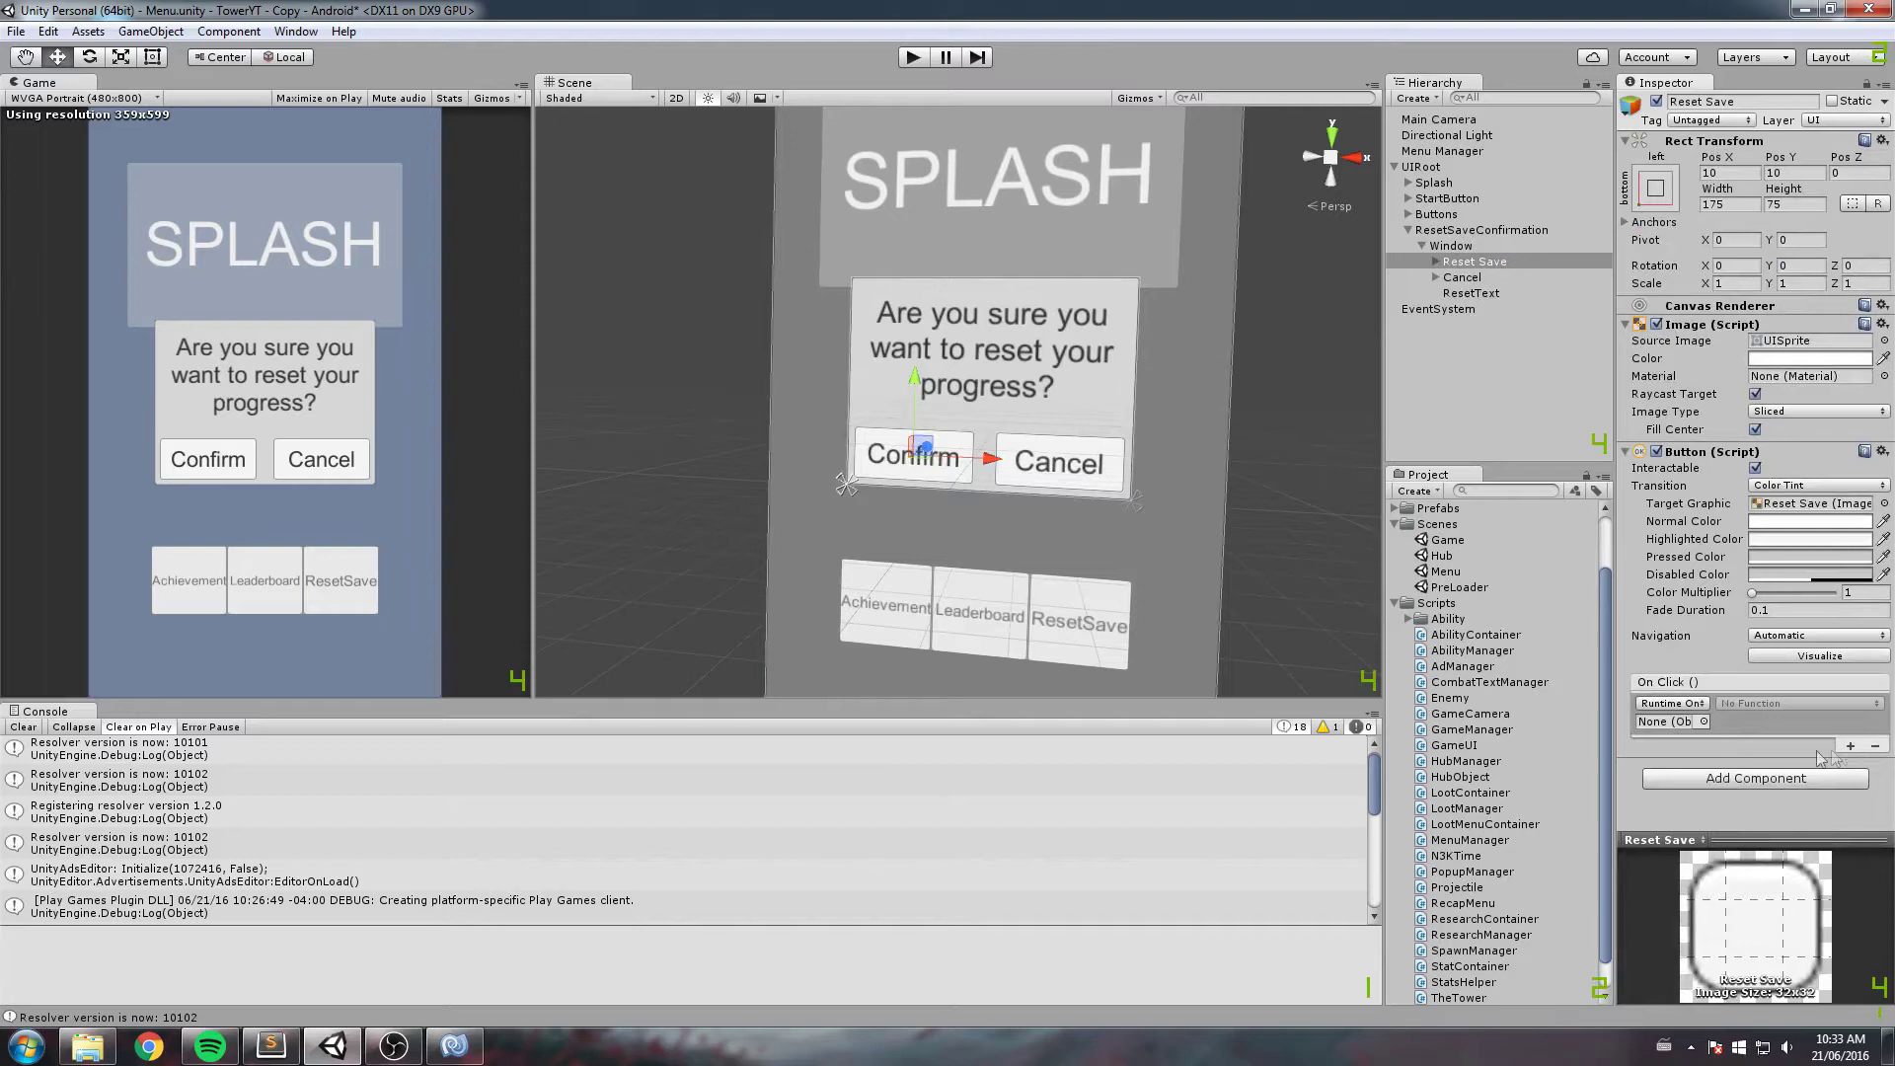
drag(1444, 158, 1668, 722)
click(1789, 703)
mouse_move(1788, 798)
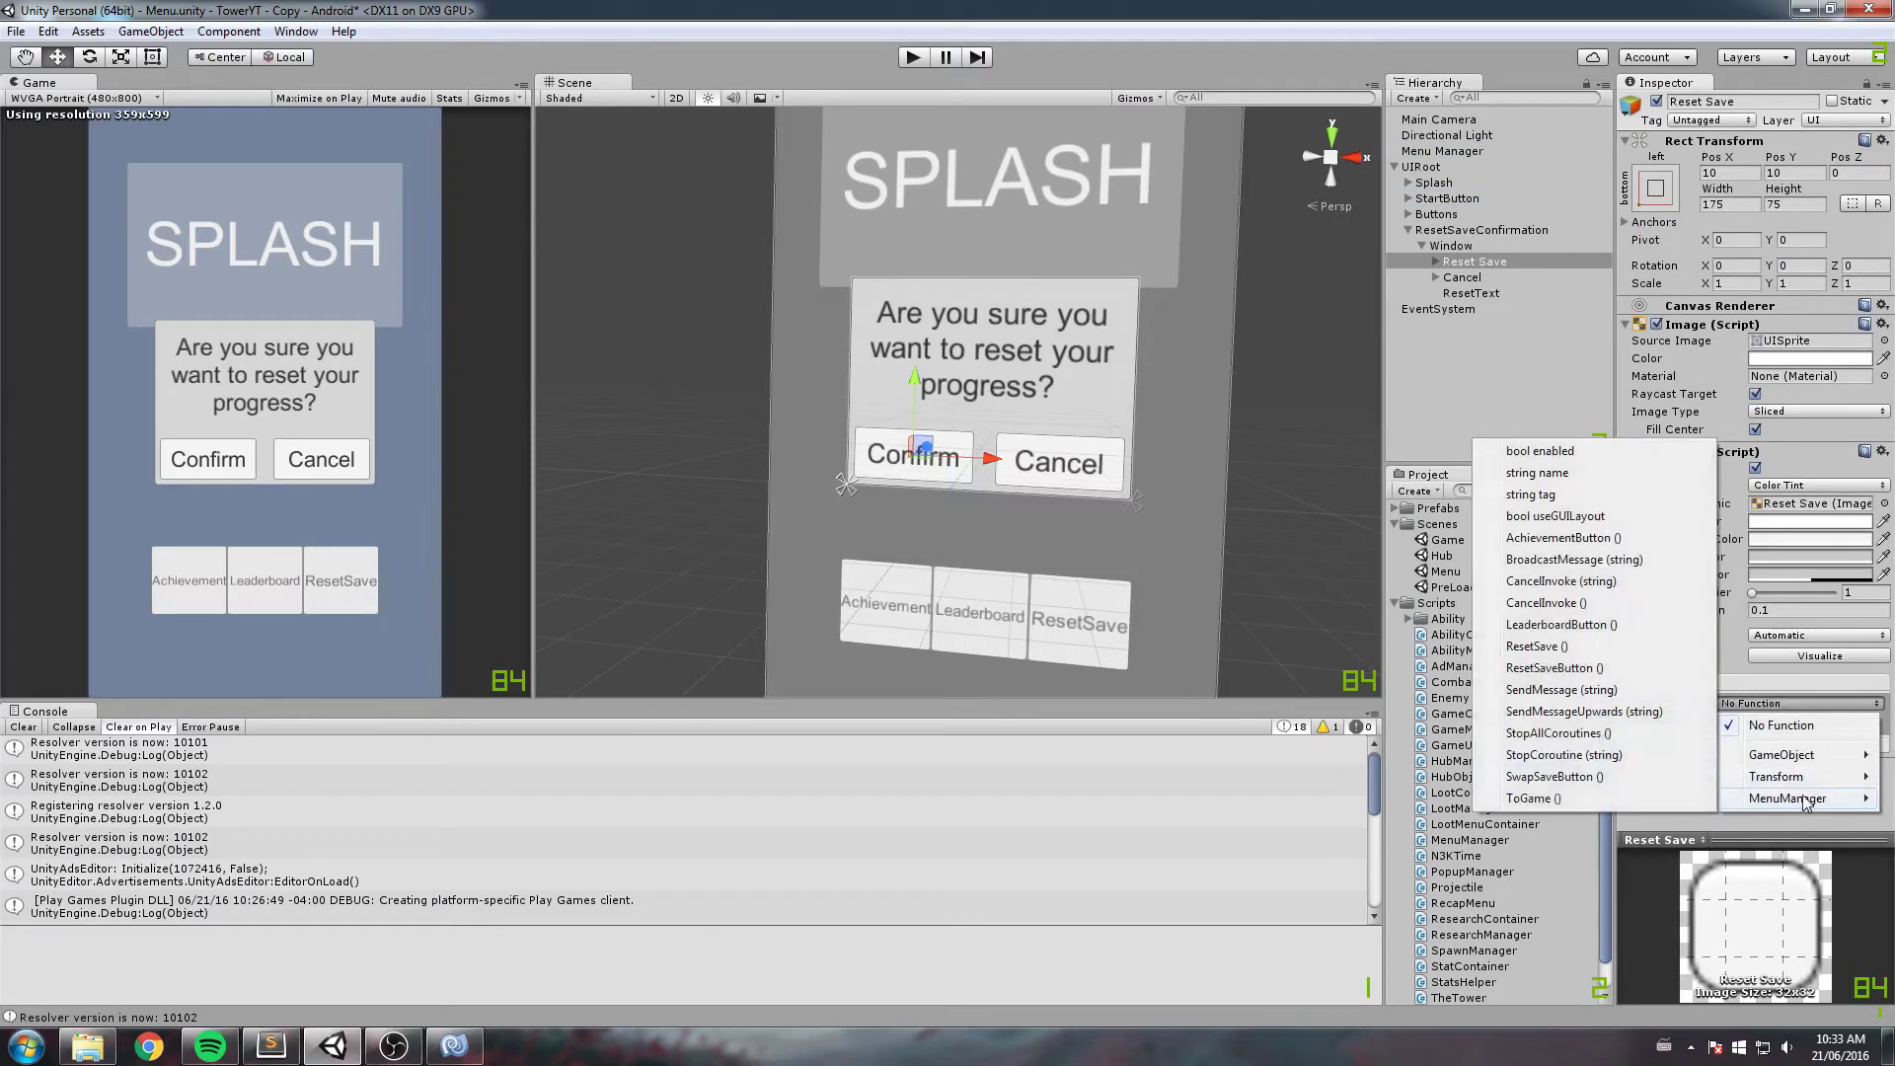
click(1536, 647)
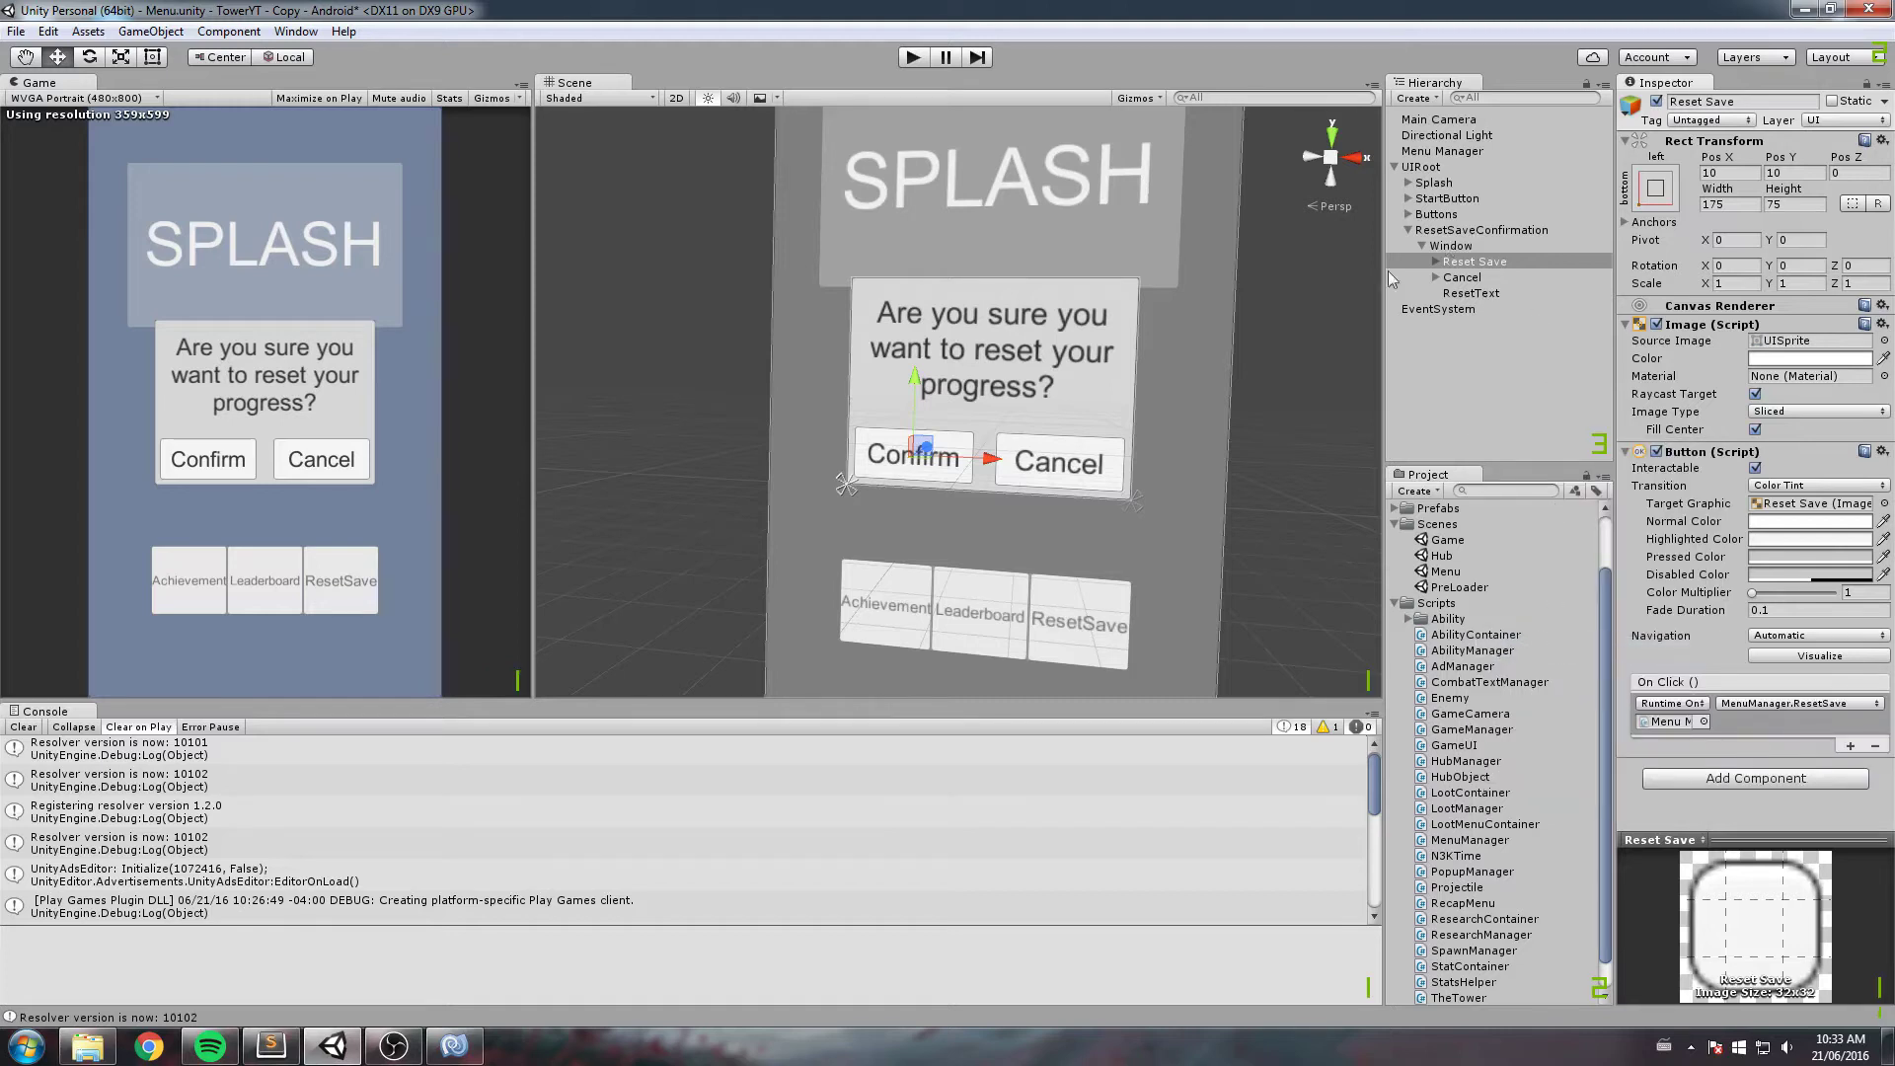
Step: Add an On Click event to the popup's Cancel button that calls MenuManager.ResetSaveButton on the Menu Manager object
click(1461, 279)
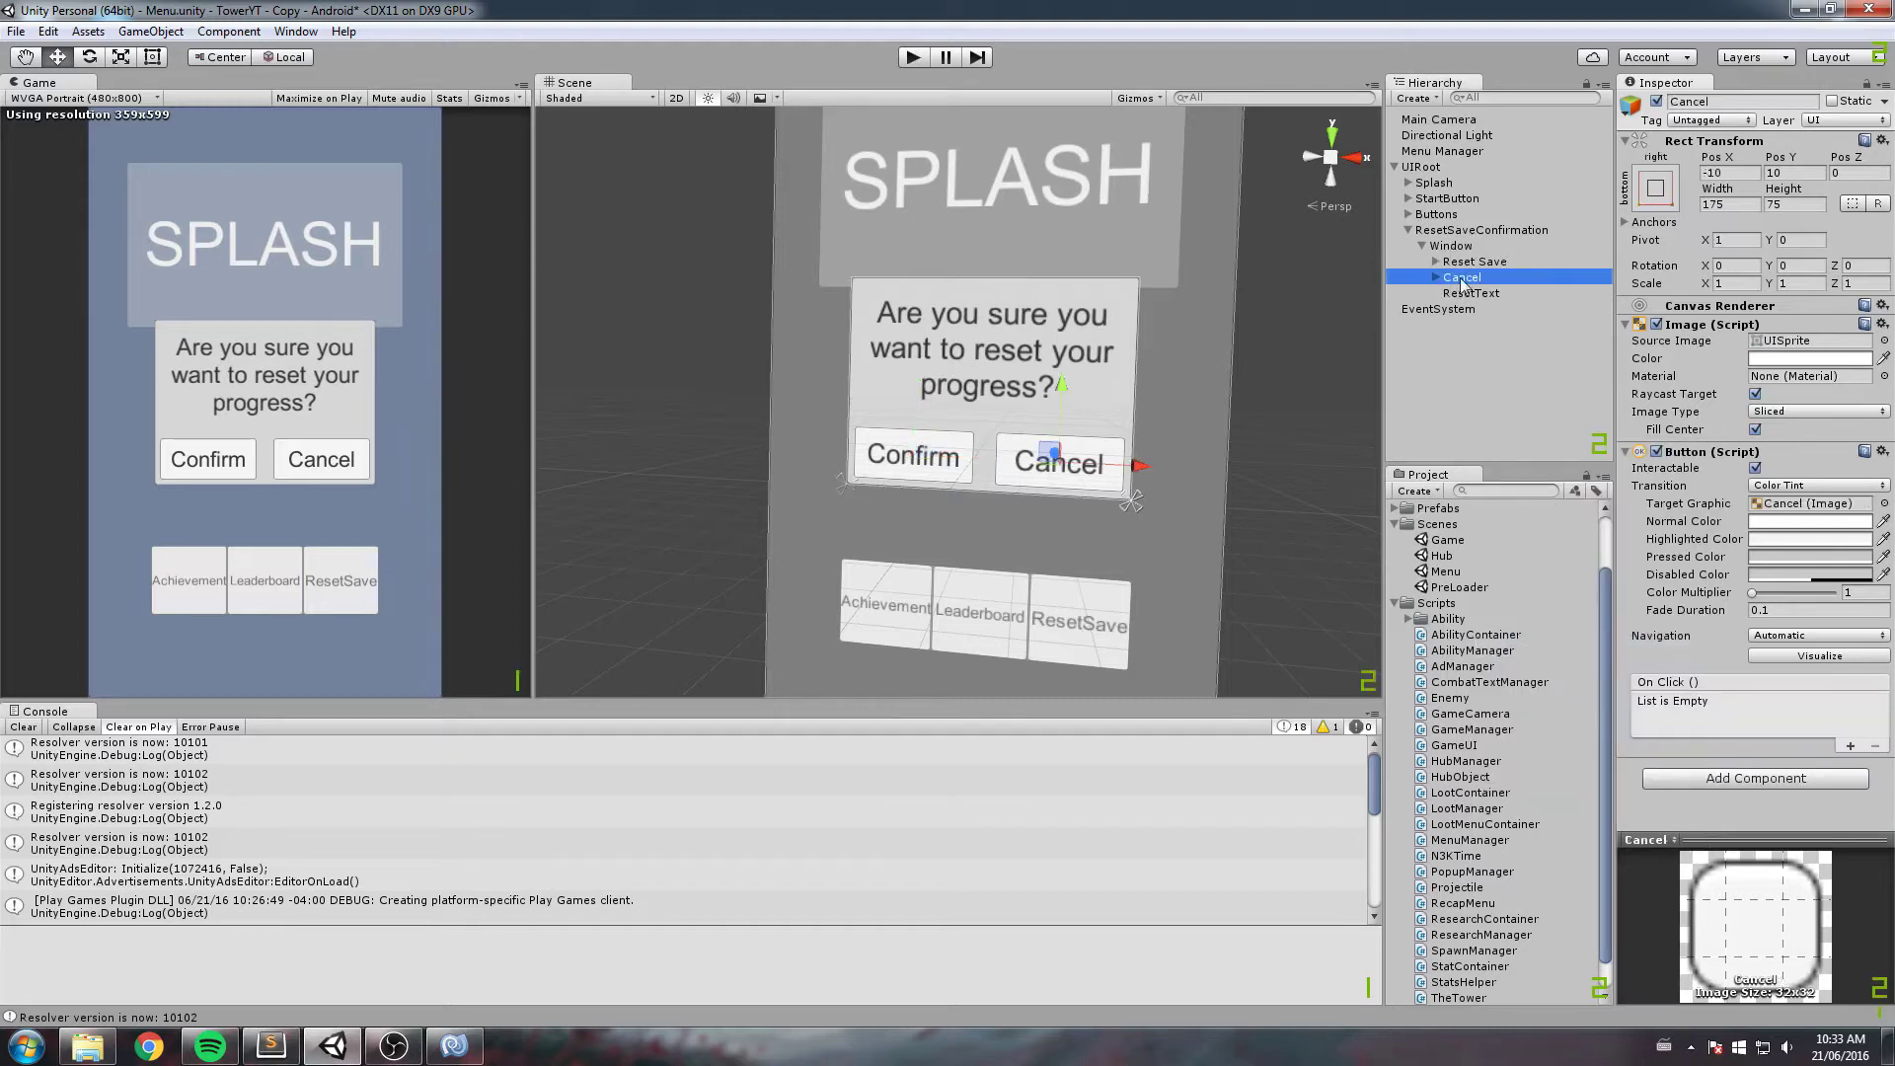
click(1849, 747)
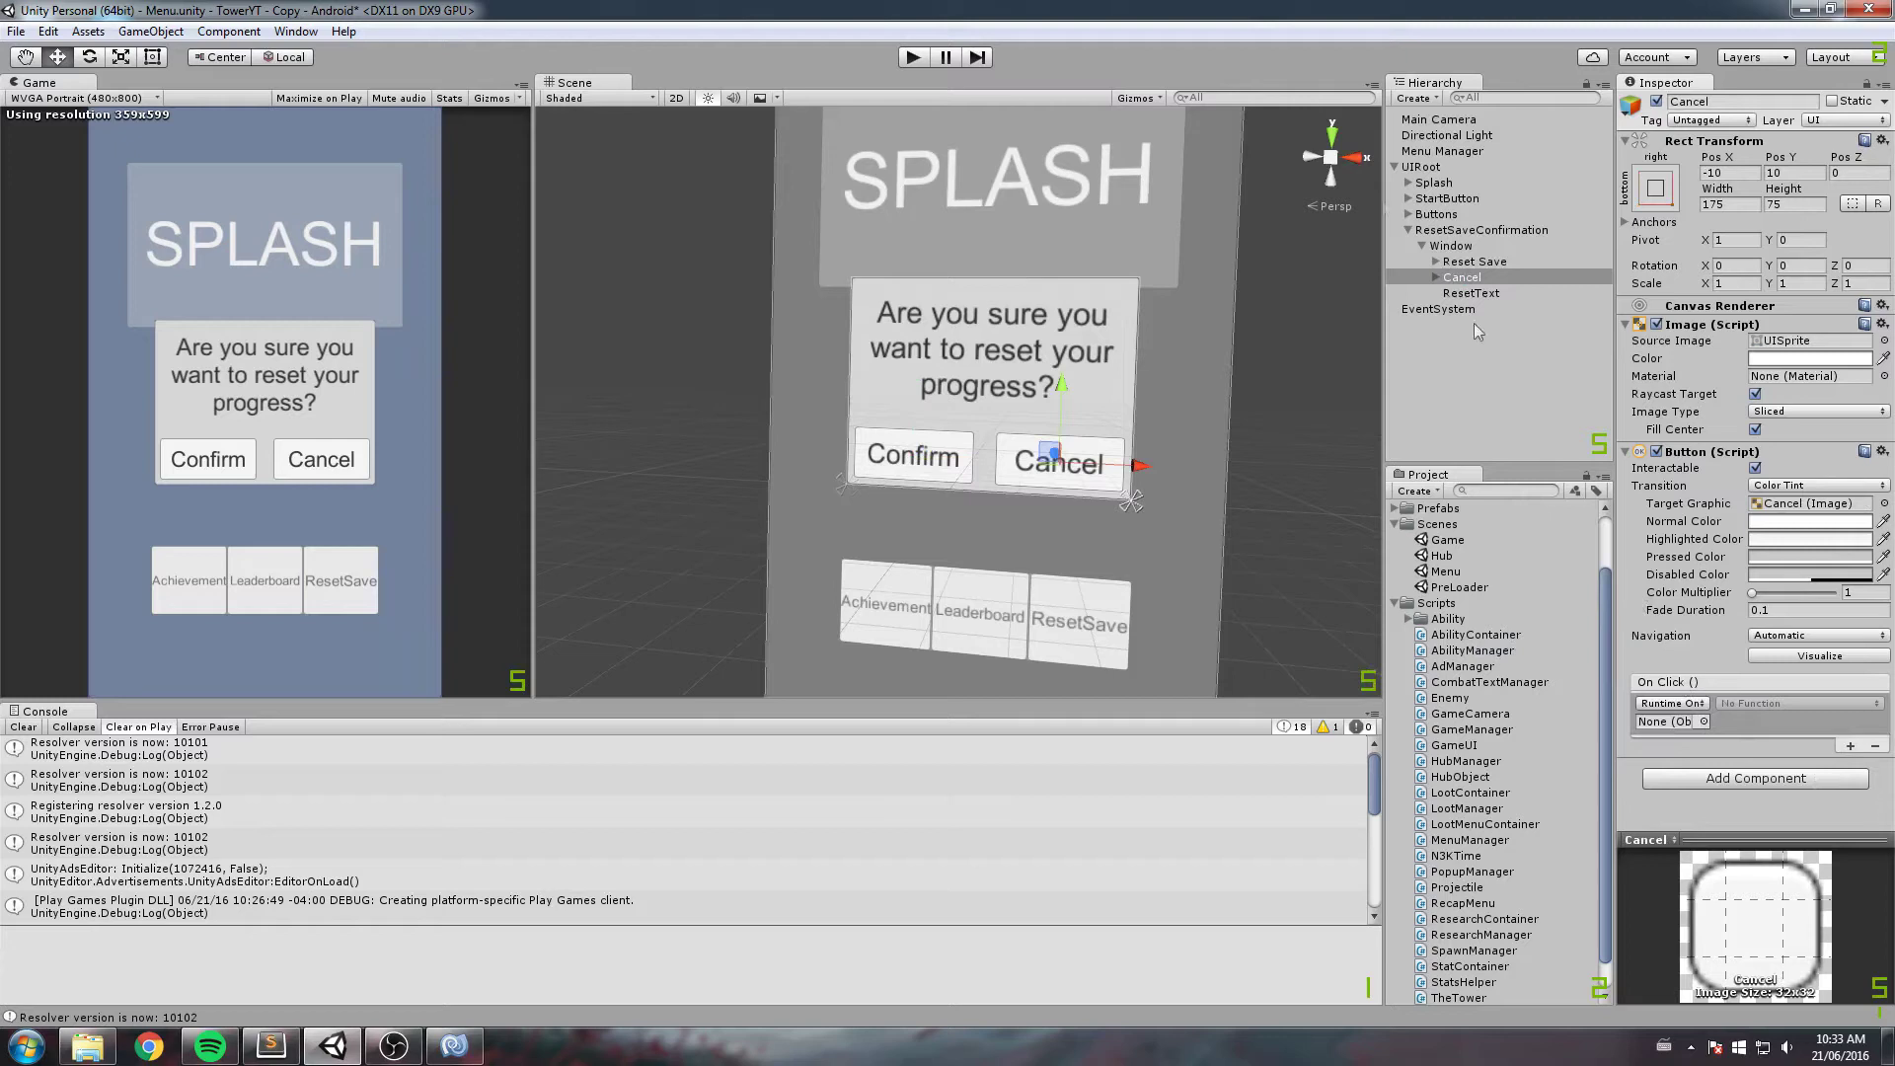
drag(1471, 153, 1668, 722)
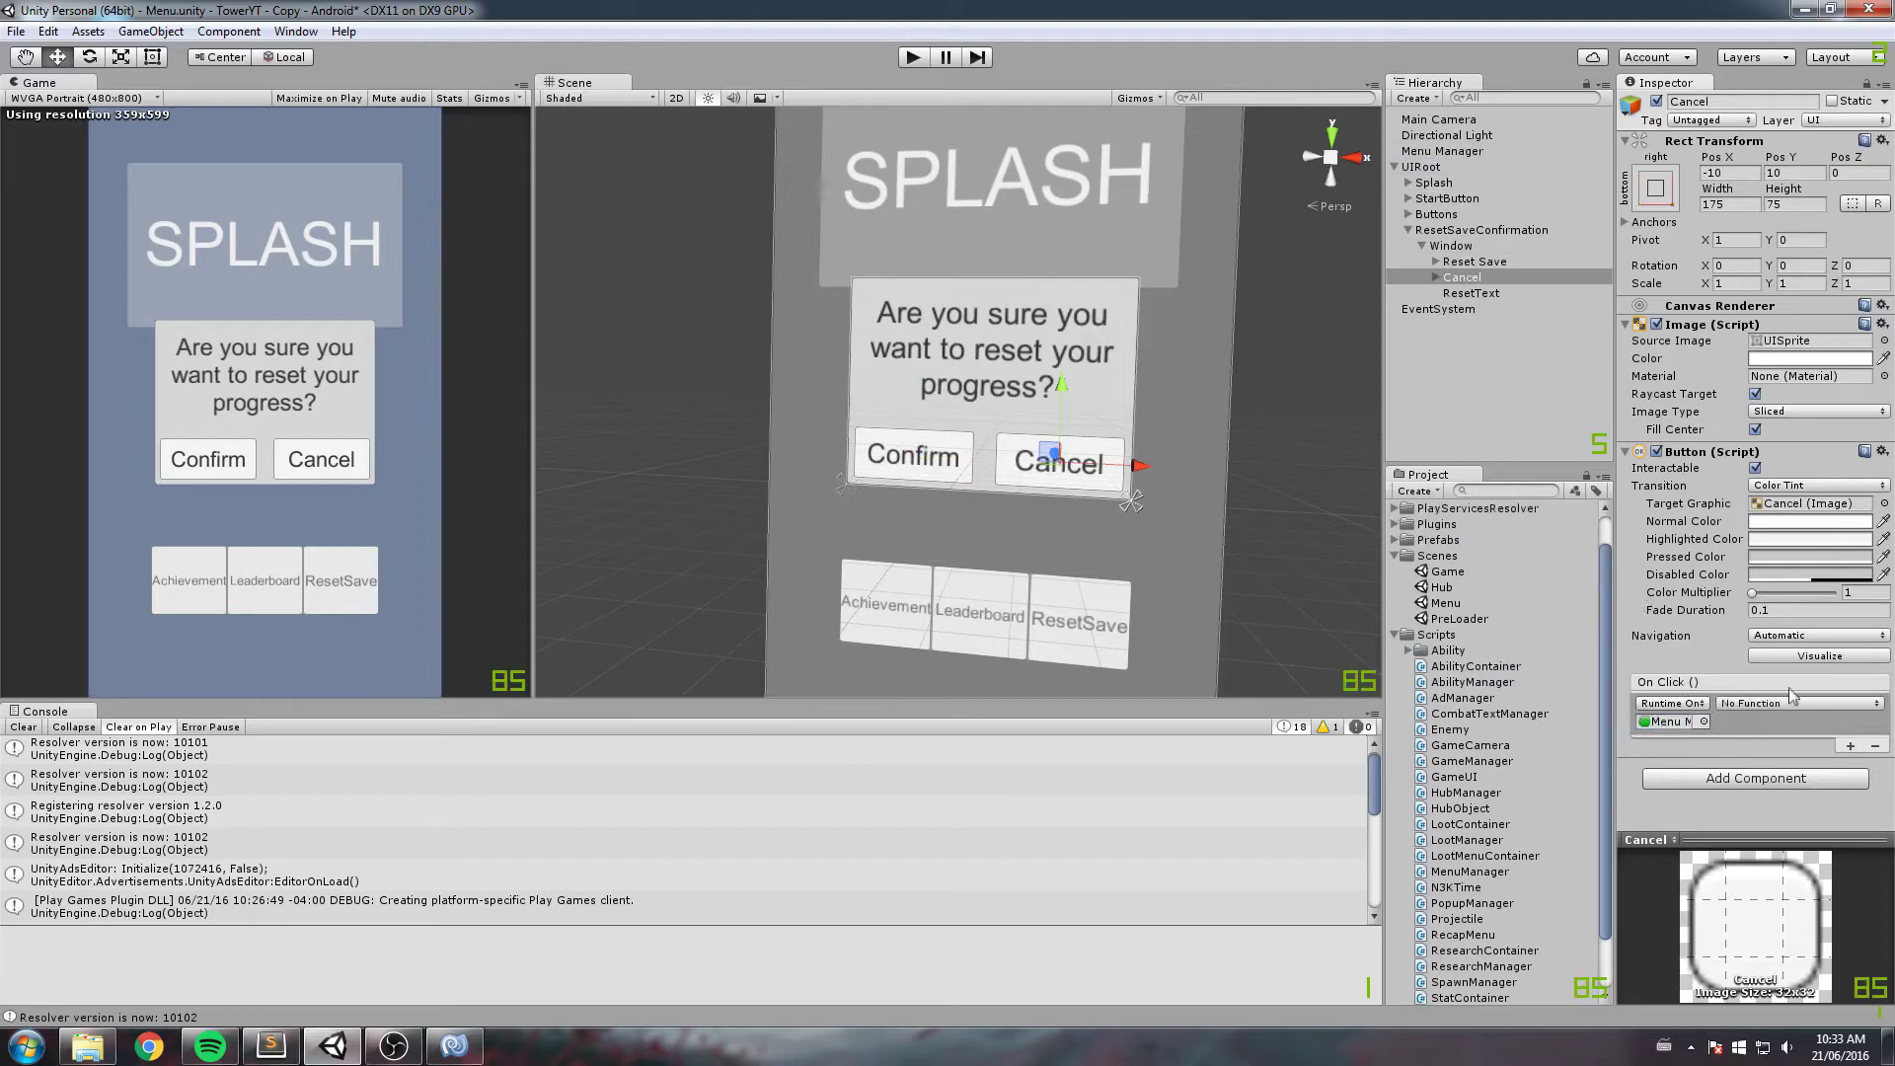
click(1787, 703)
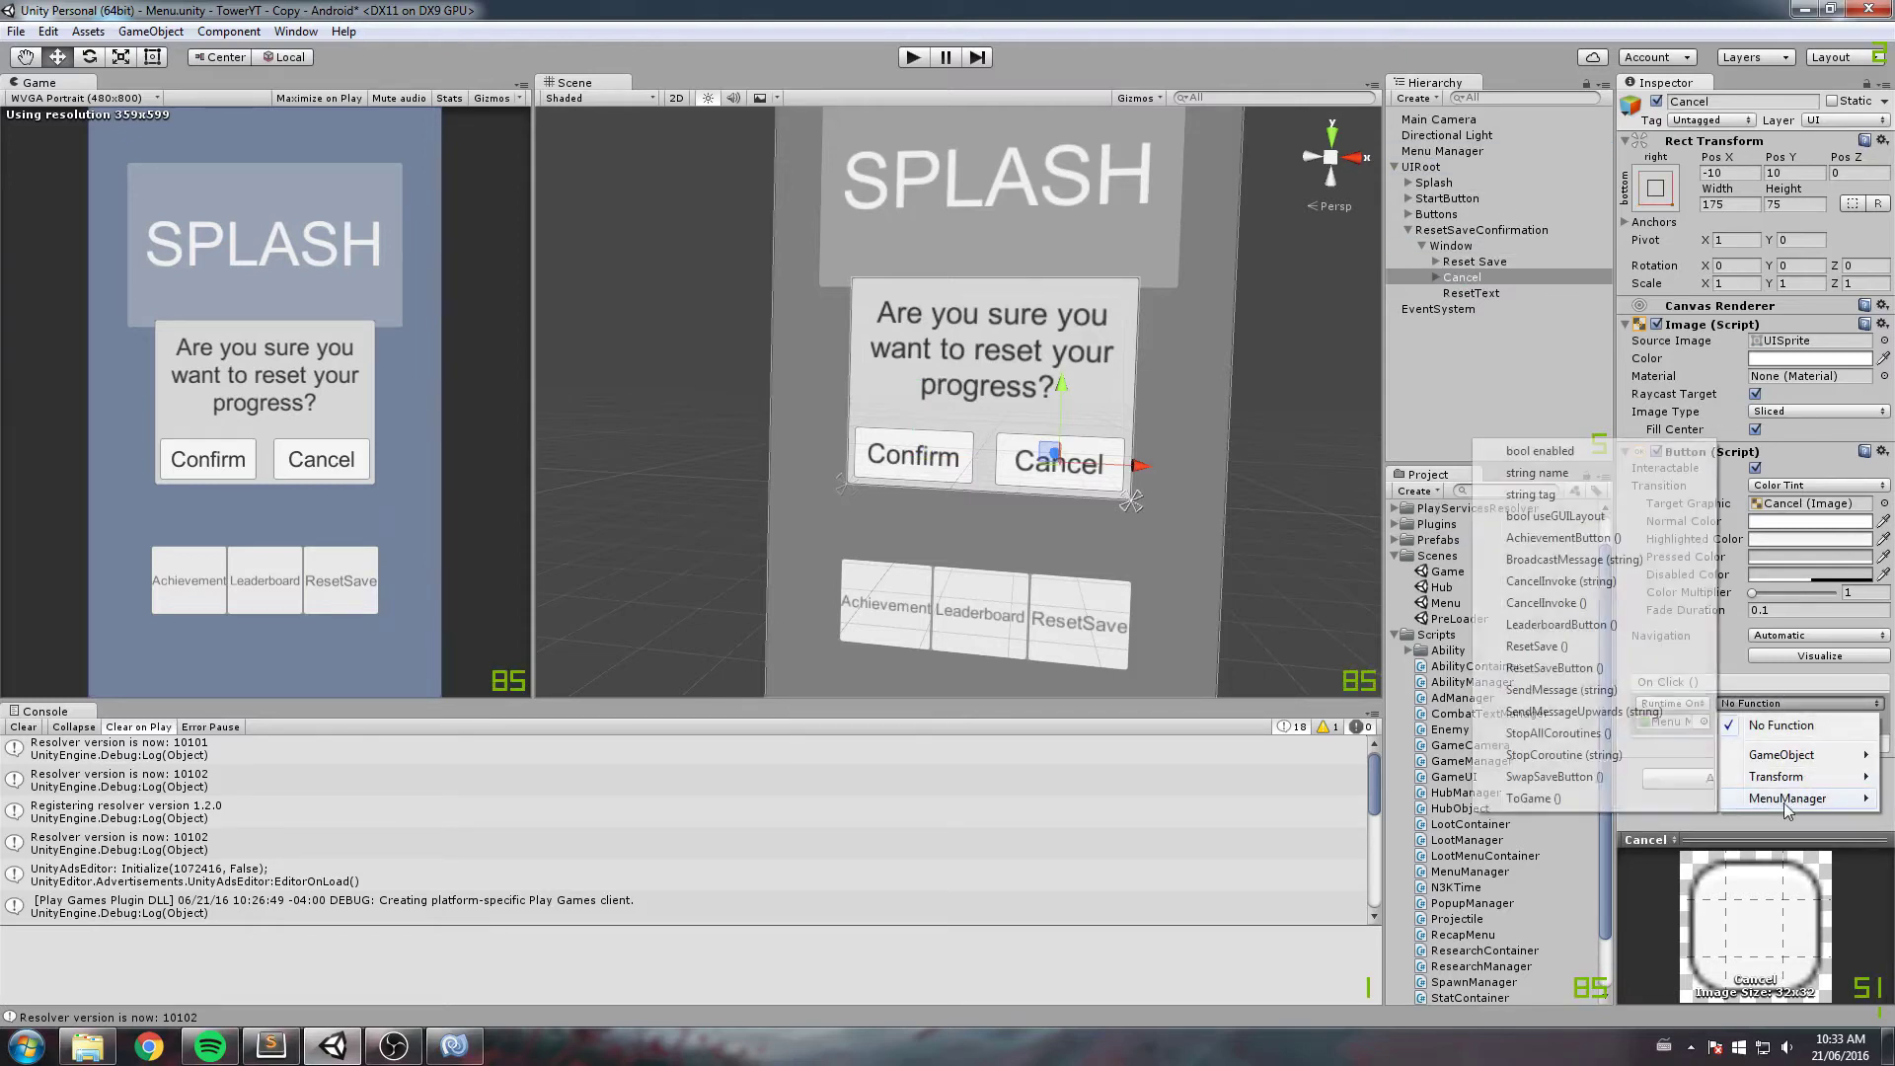
click(1555, 669)
middle_drag(1350, 335, 1306, 389)
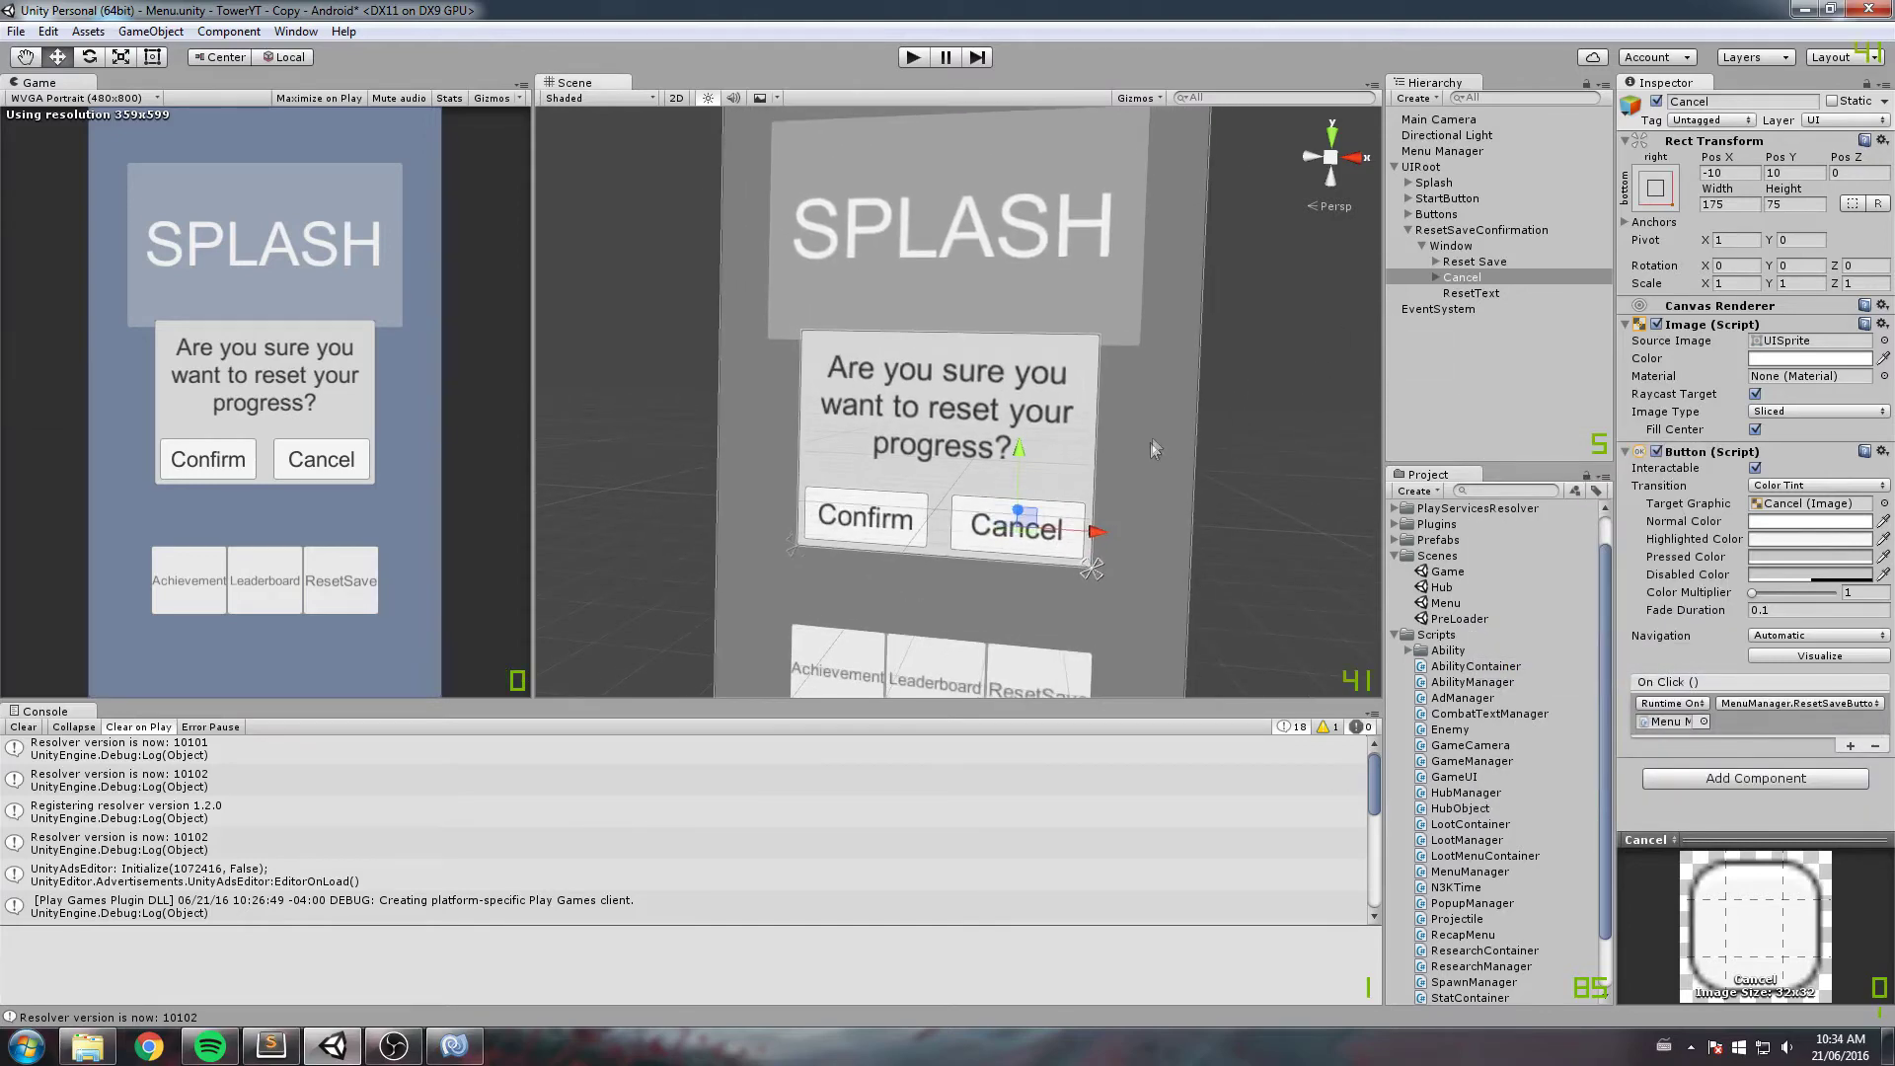
Step: Select ResetSaveConfirmation and switch its Image component off and on to check the full-screen backdrop
click(1471, 247)
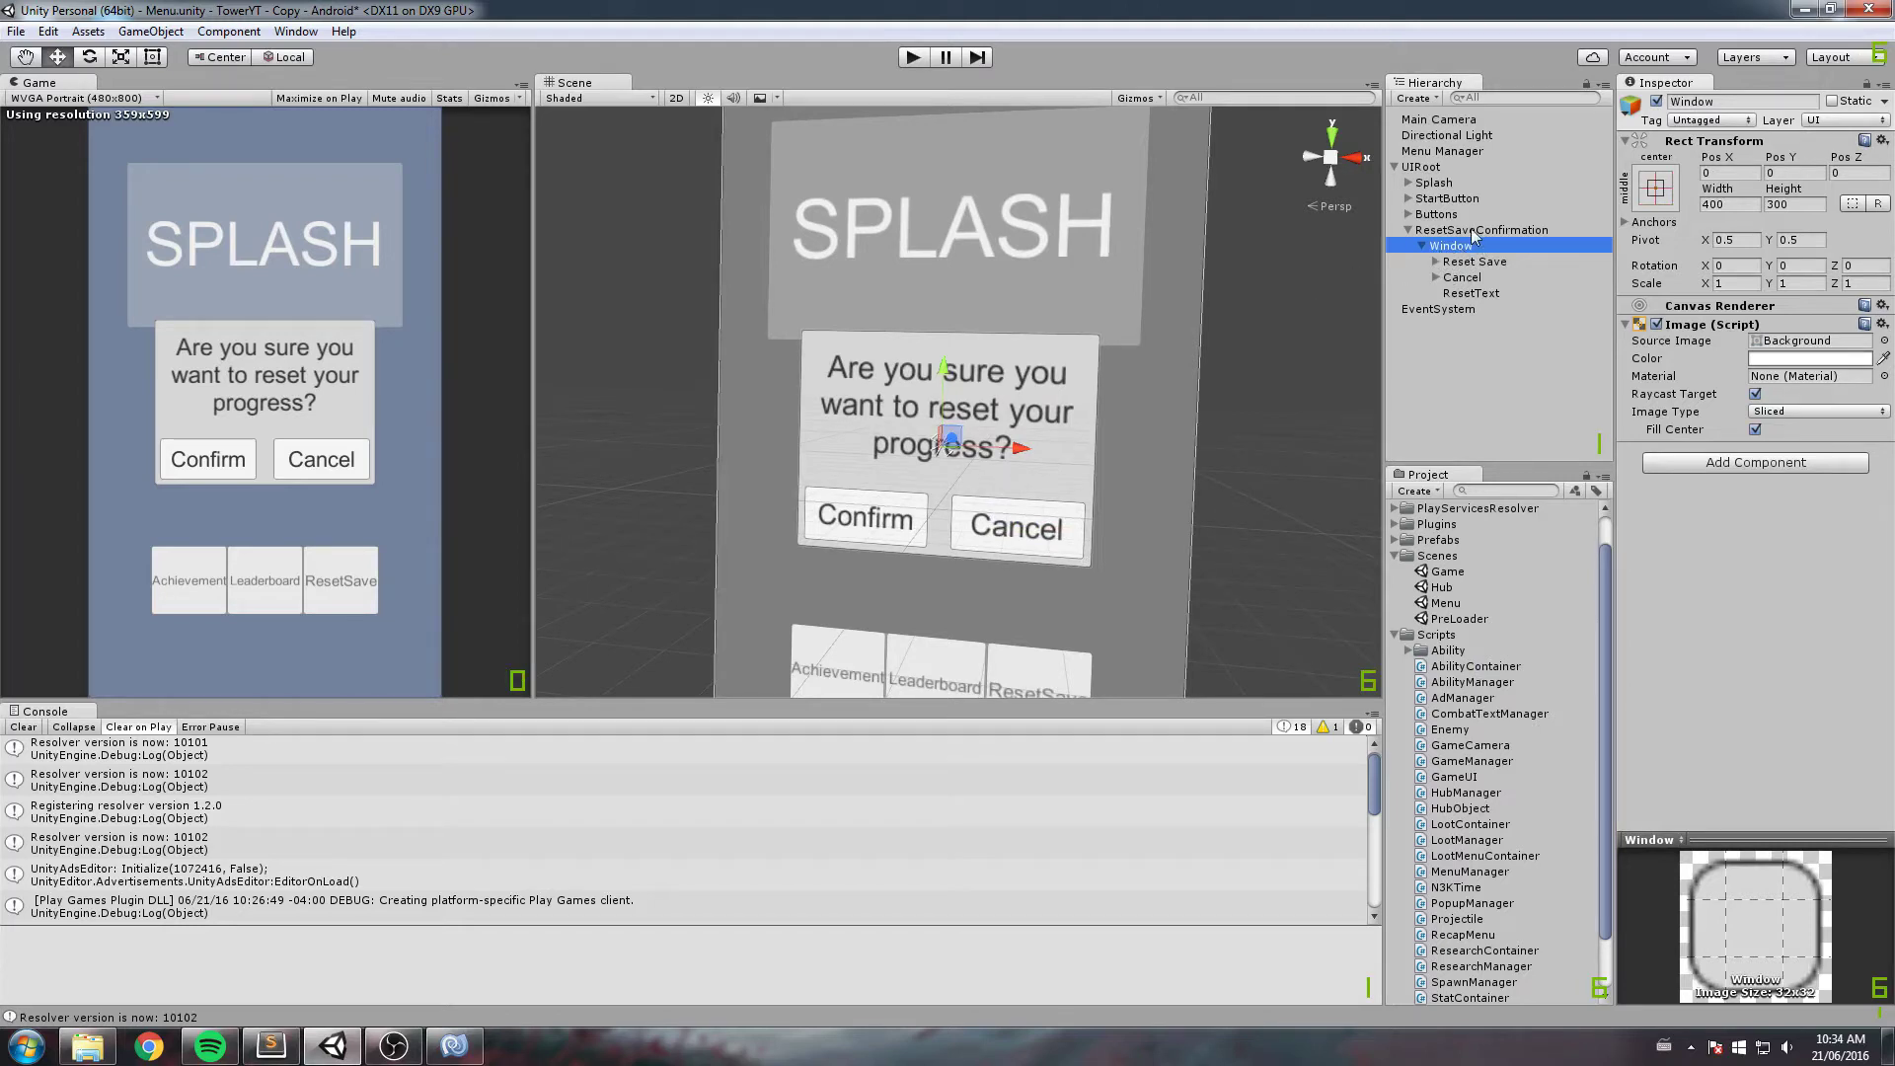
click(1474, 231)
scroll(1069, 341, down, 3)
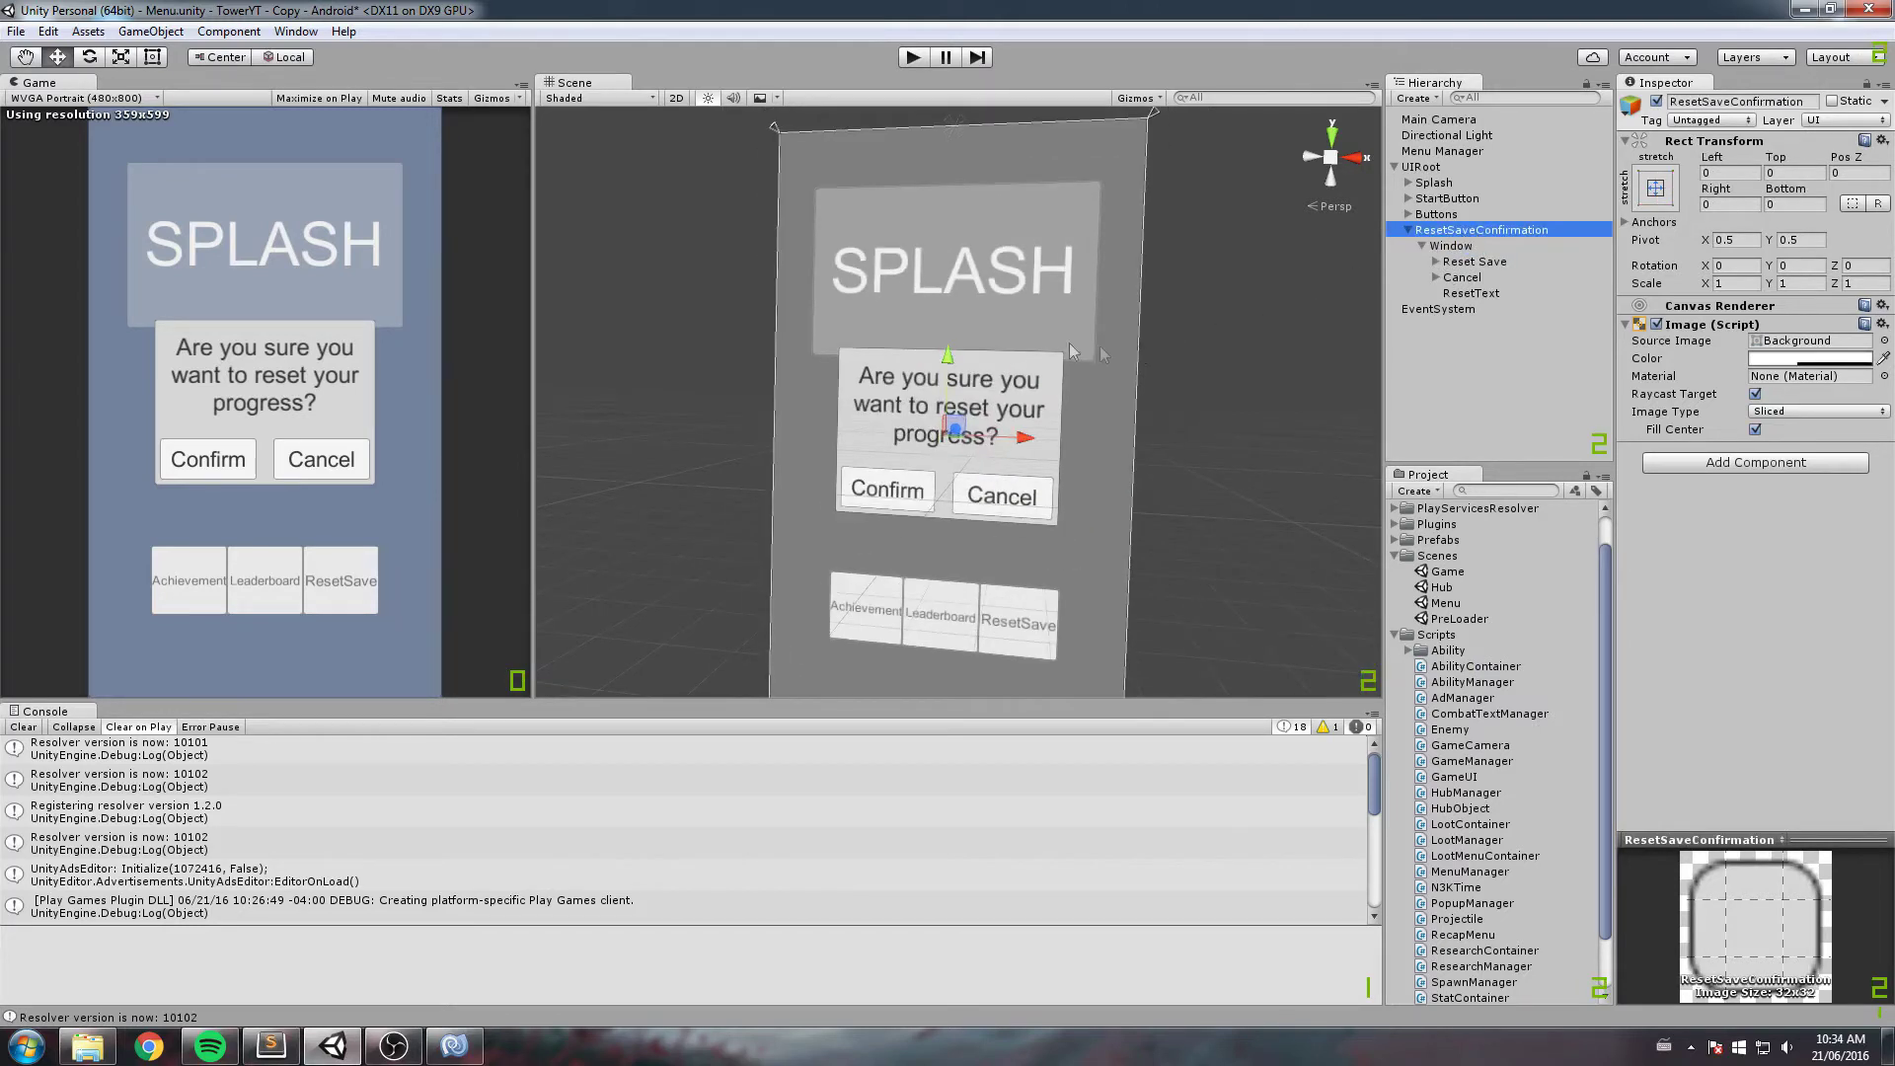
click(1657, 325)
click(1658, 324)
click(1657, 325)
click(1658, 324)
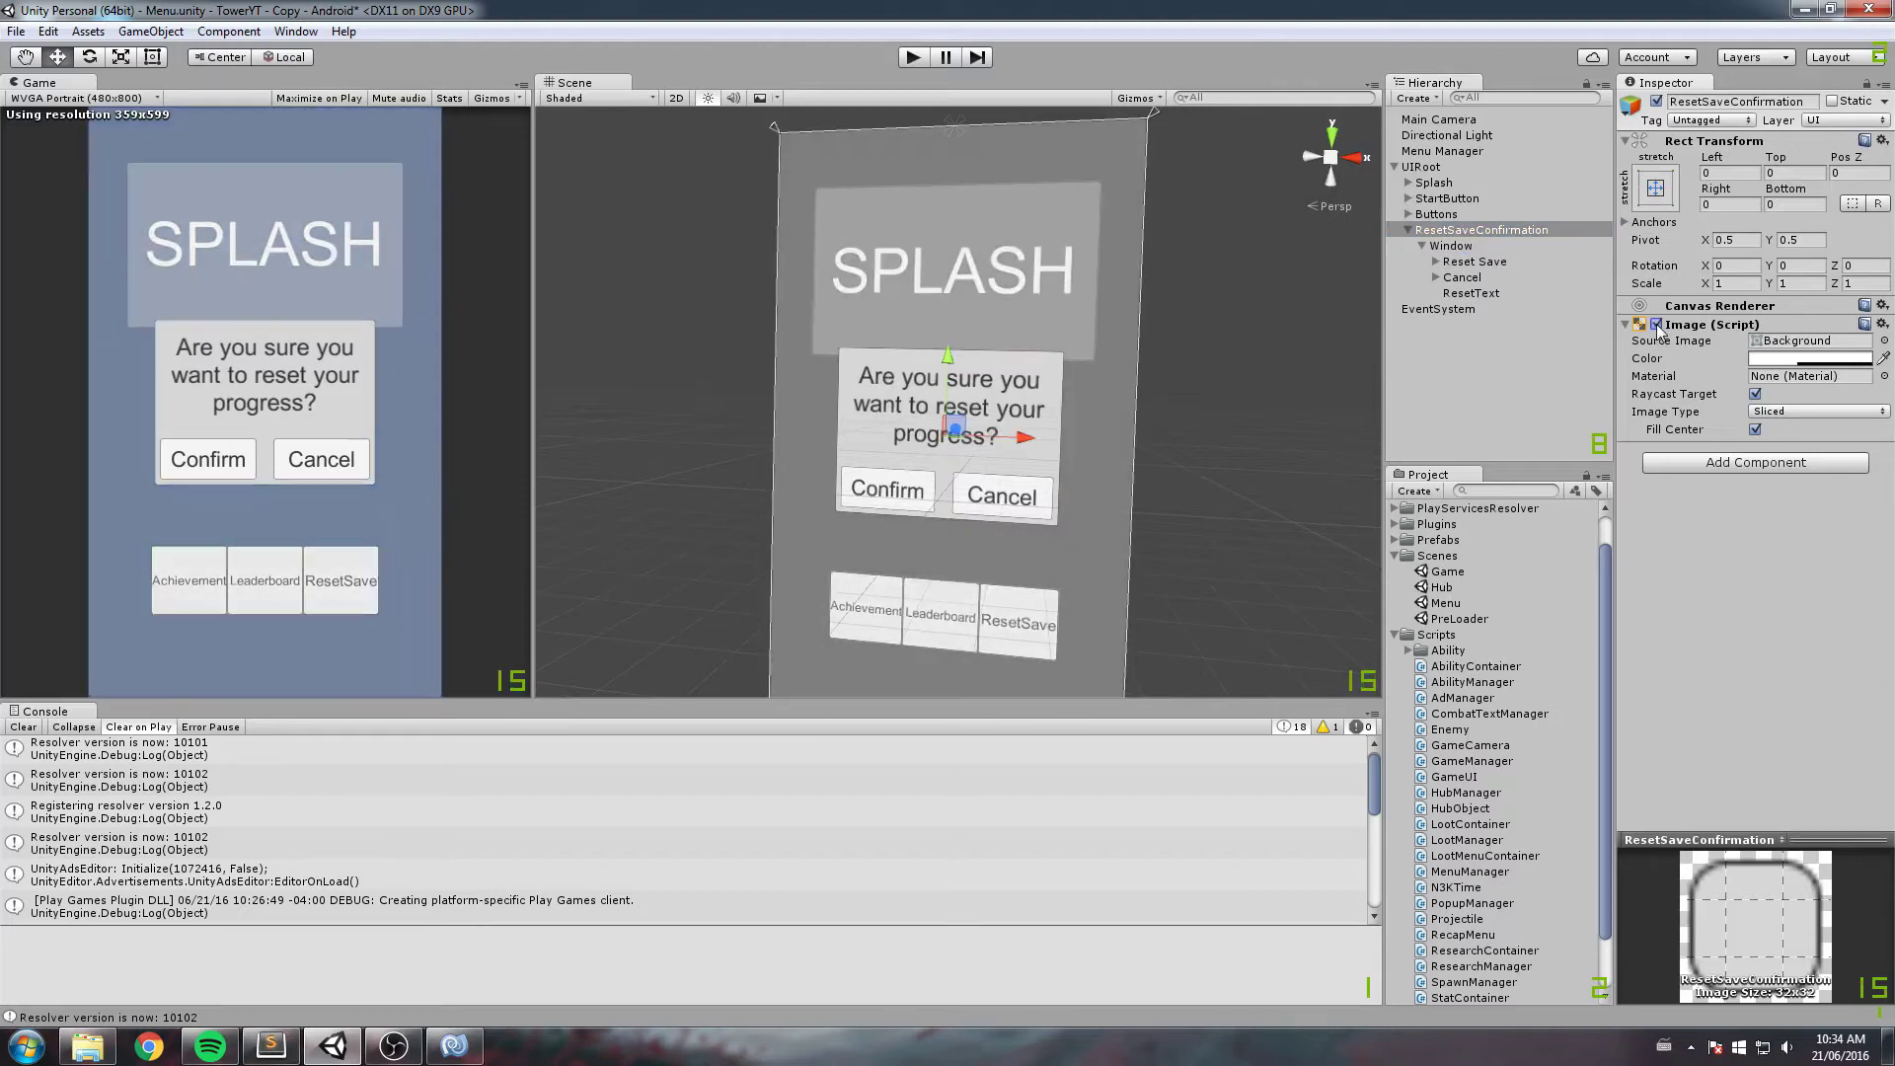
Step: Add a Button component to ResetSaveConfirmation and make its On Click event call MenuManager.ResetSaveButton on the Menu Manager object
click(1689, 464)
text(button)
key(Return)
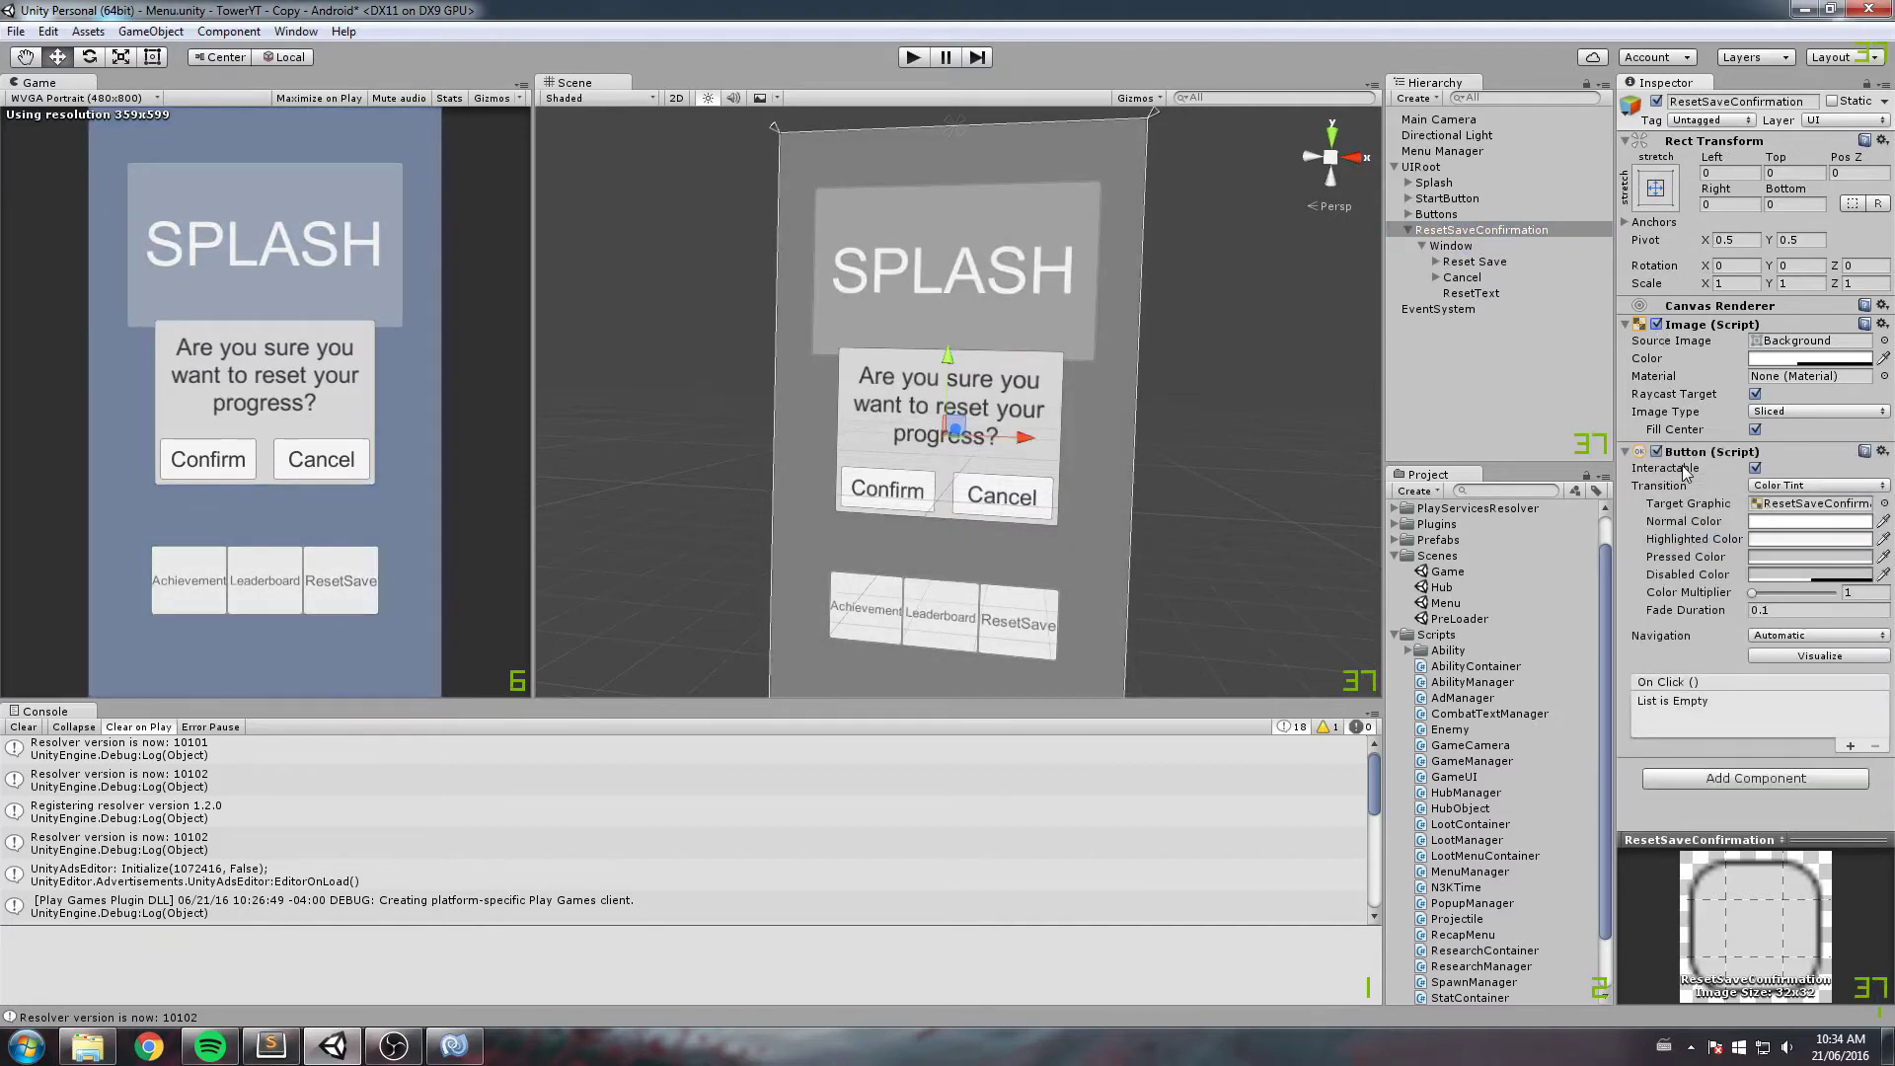
click(1851, 746)
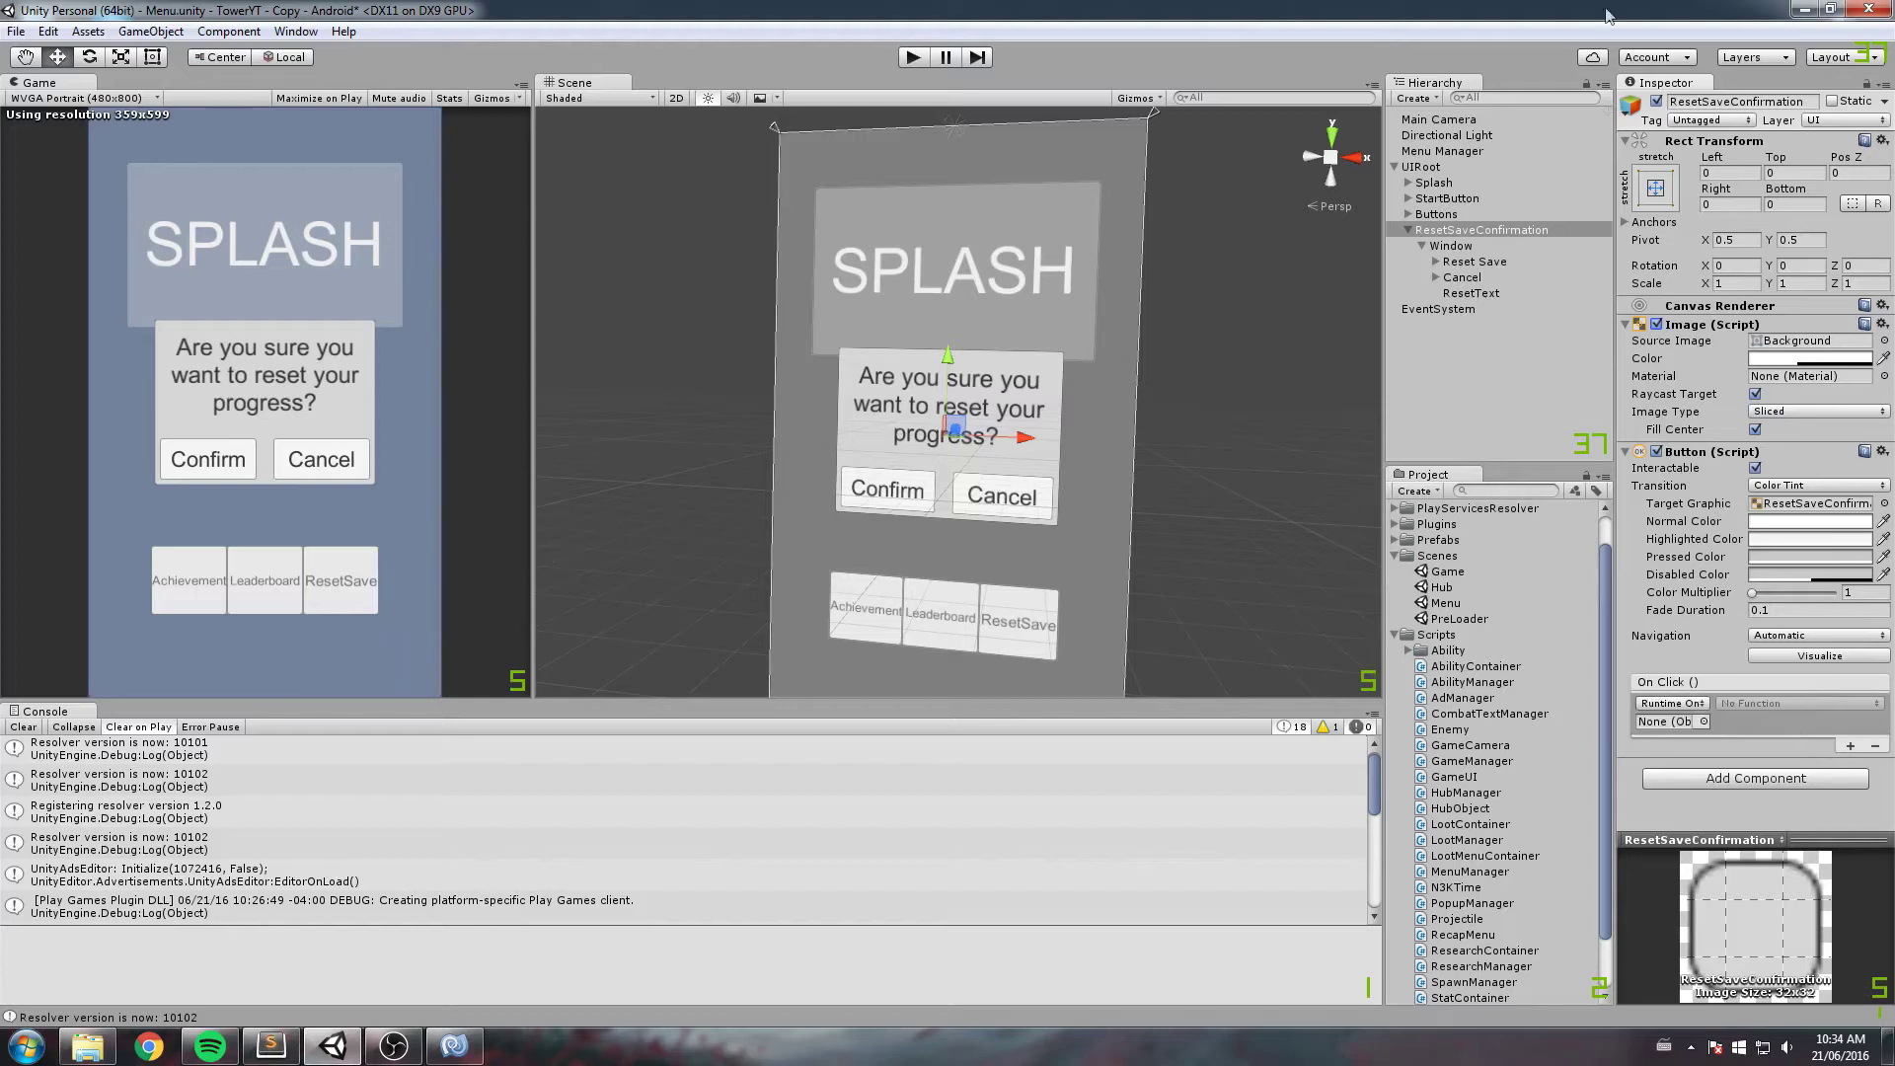
drag(1444, 151, 1668, 722)
click(1772, 703)
mouse_move(1804, 799)
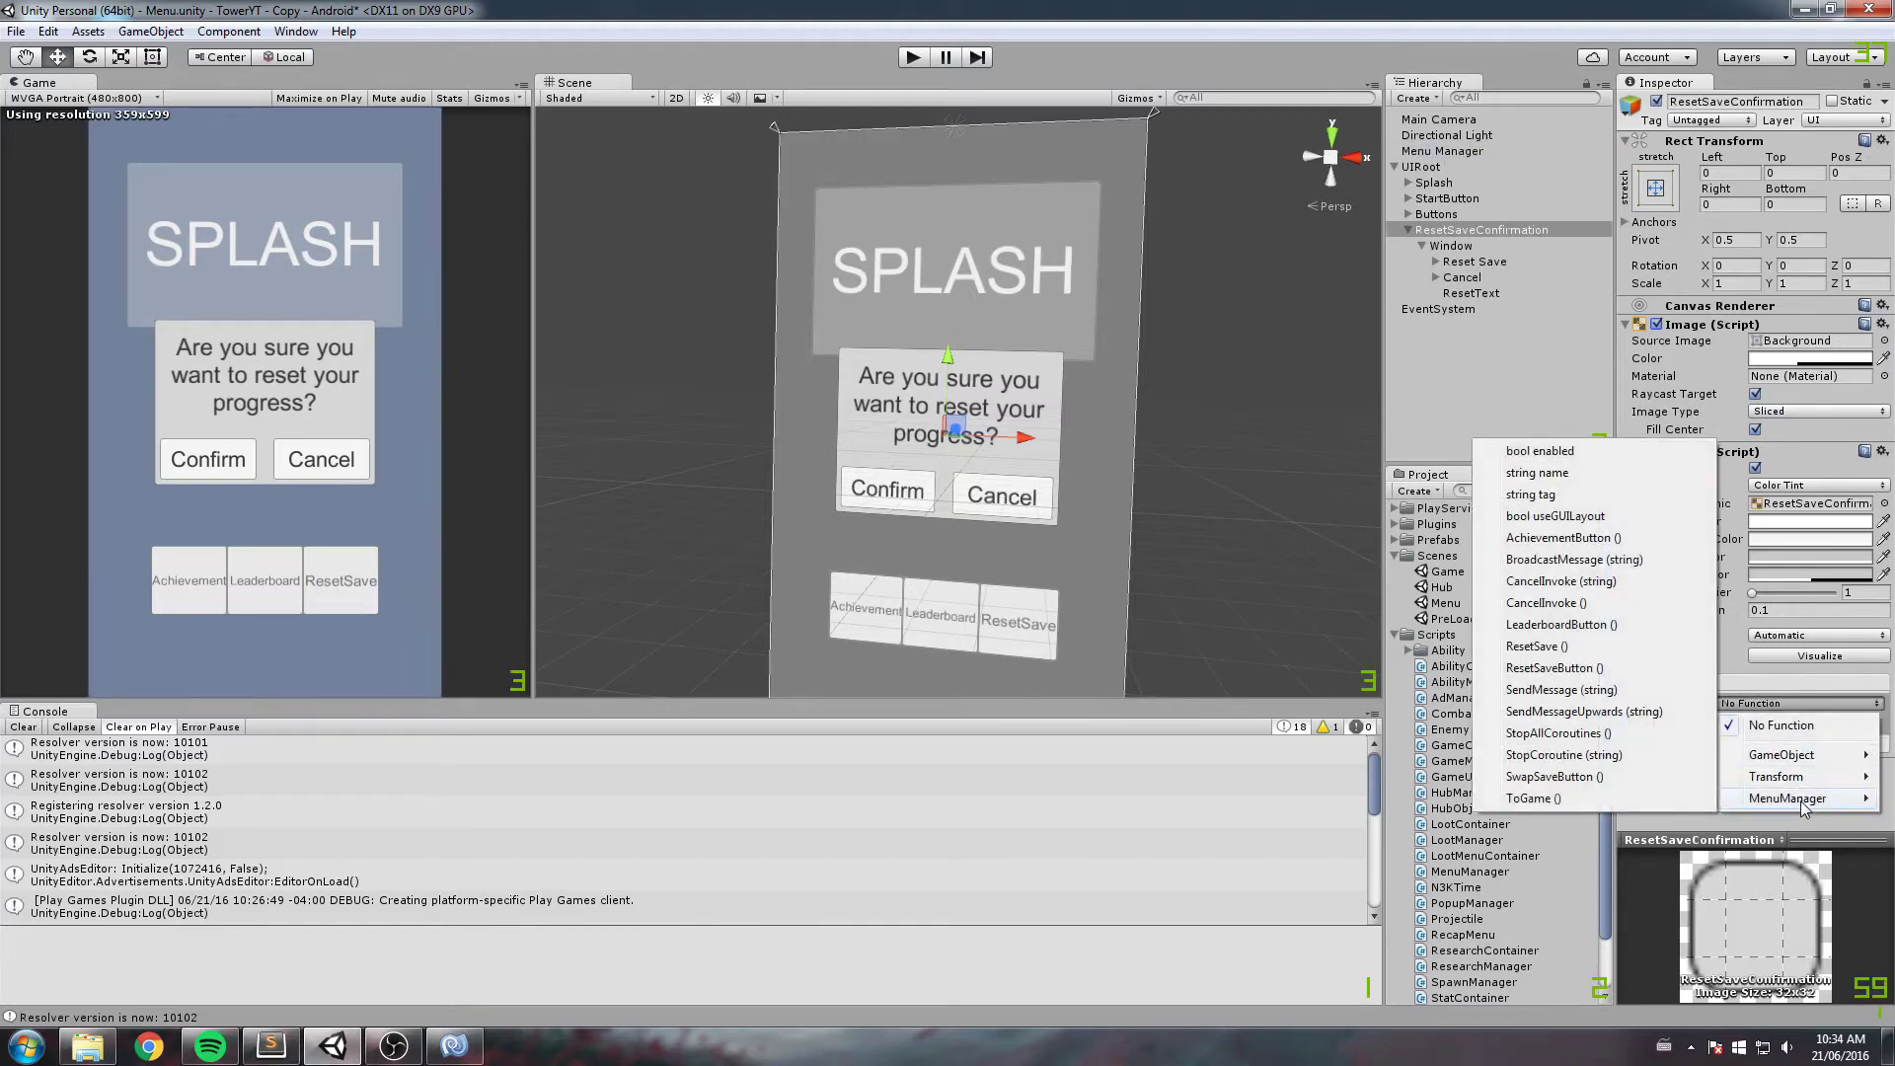
click(1555, 672)
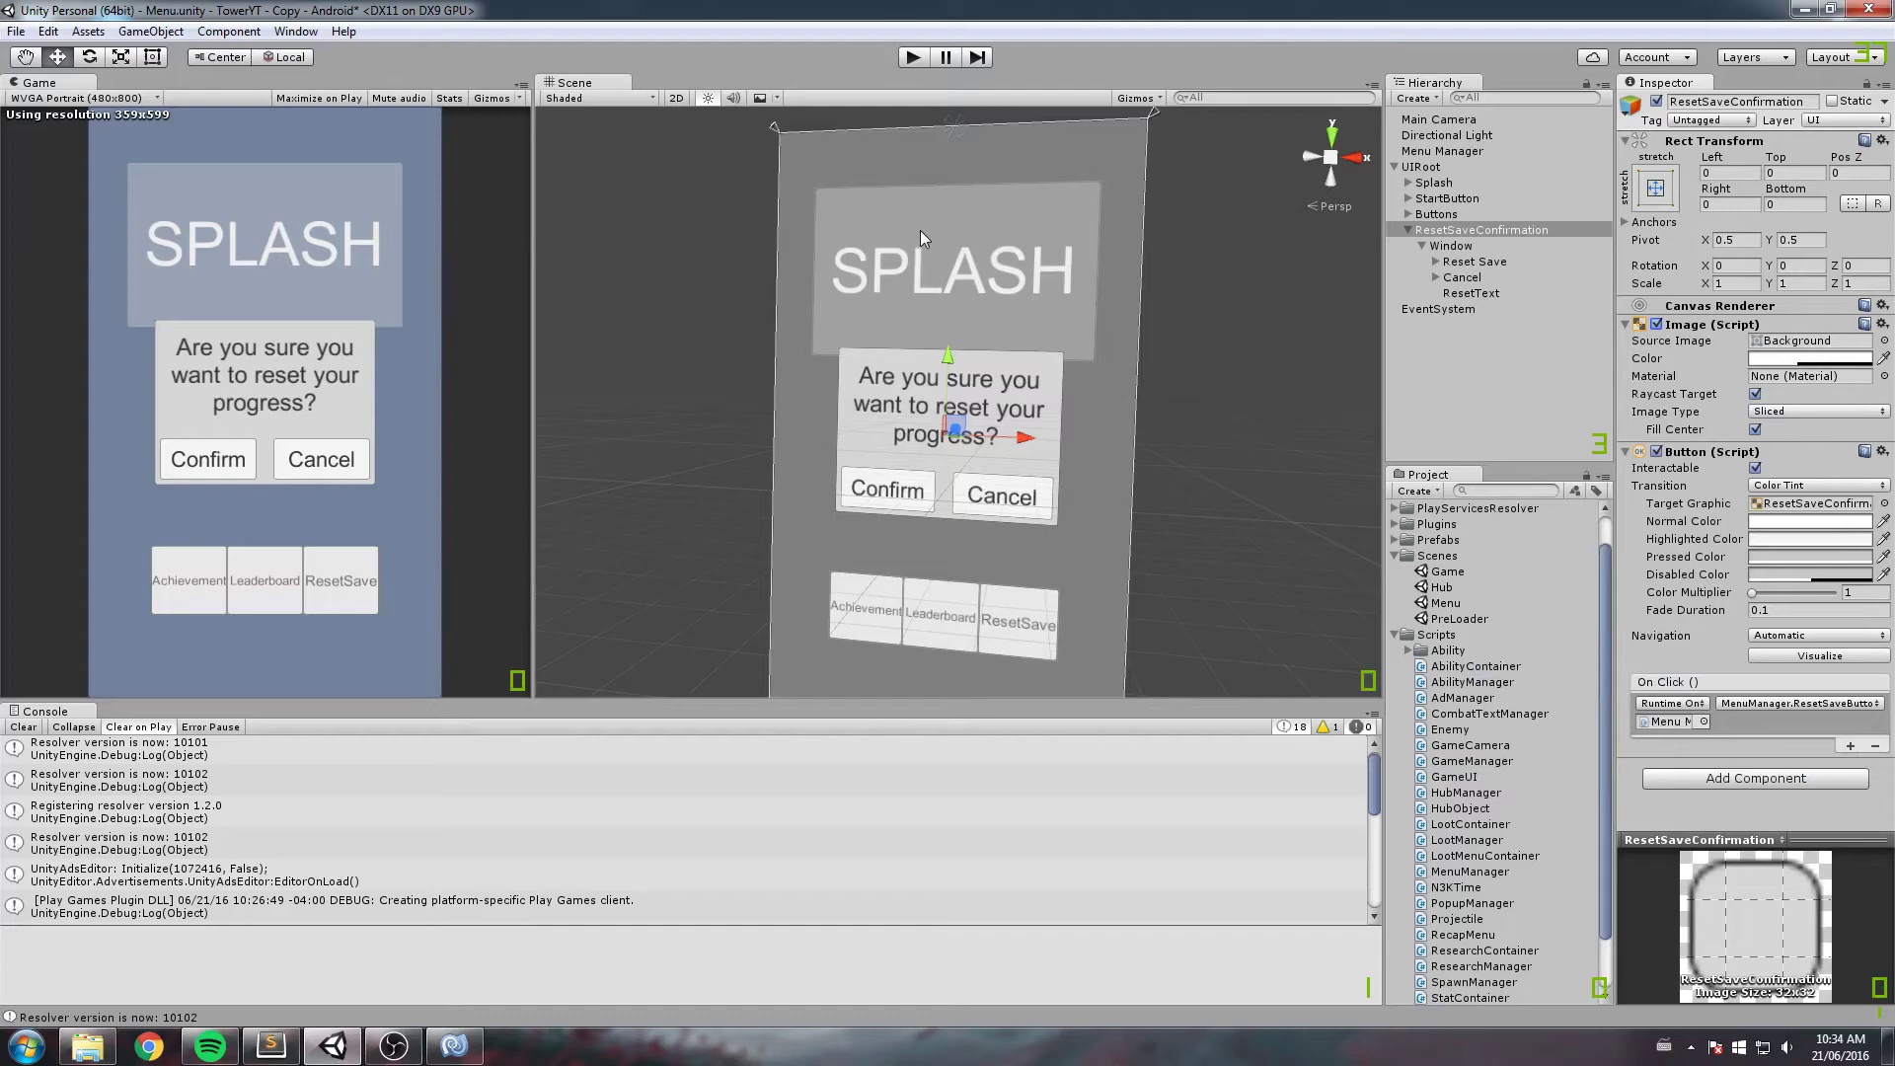
Step: Open the PreLoader scene, saving the changes made to the Menu scene, and run the game
middle_drag(1005, 276, 1082, 563)
double_click(1459, 618)
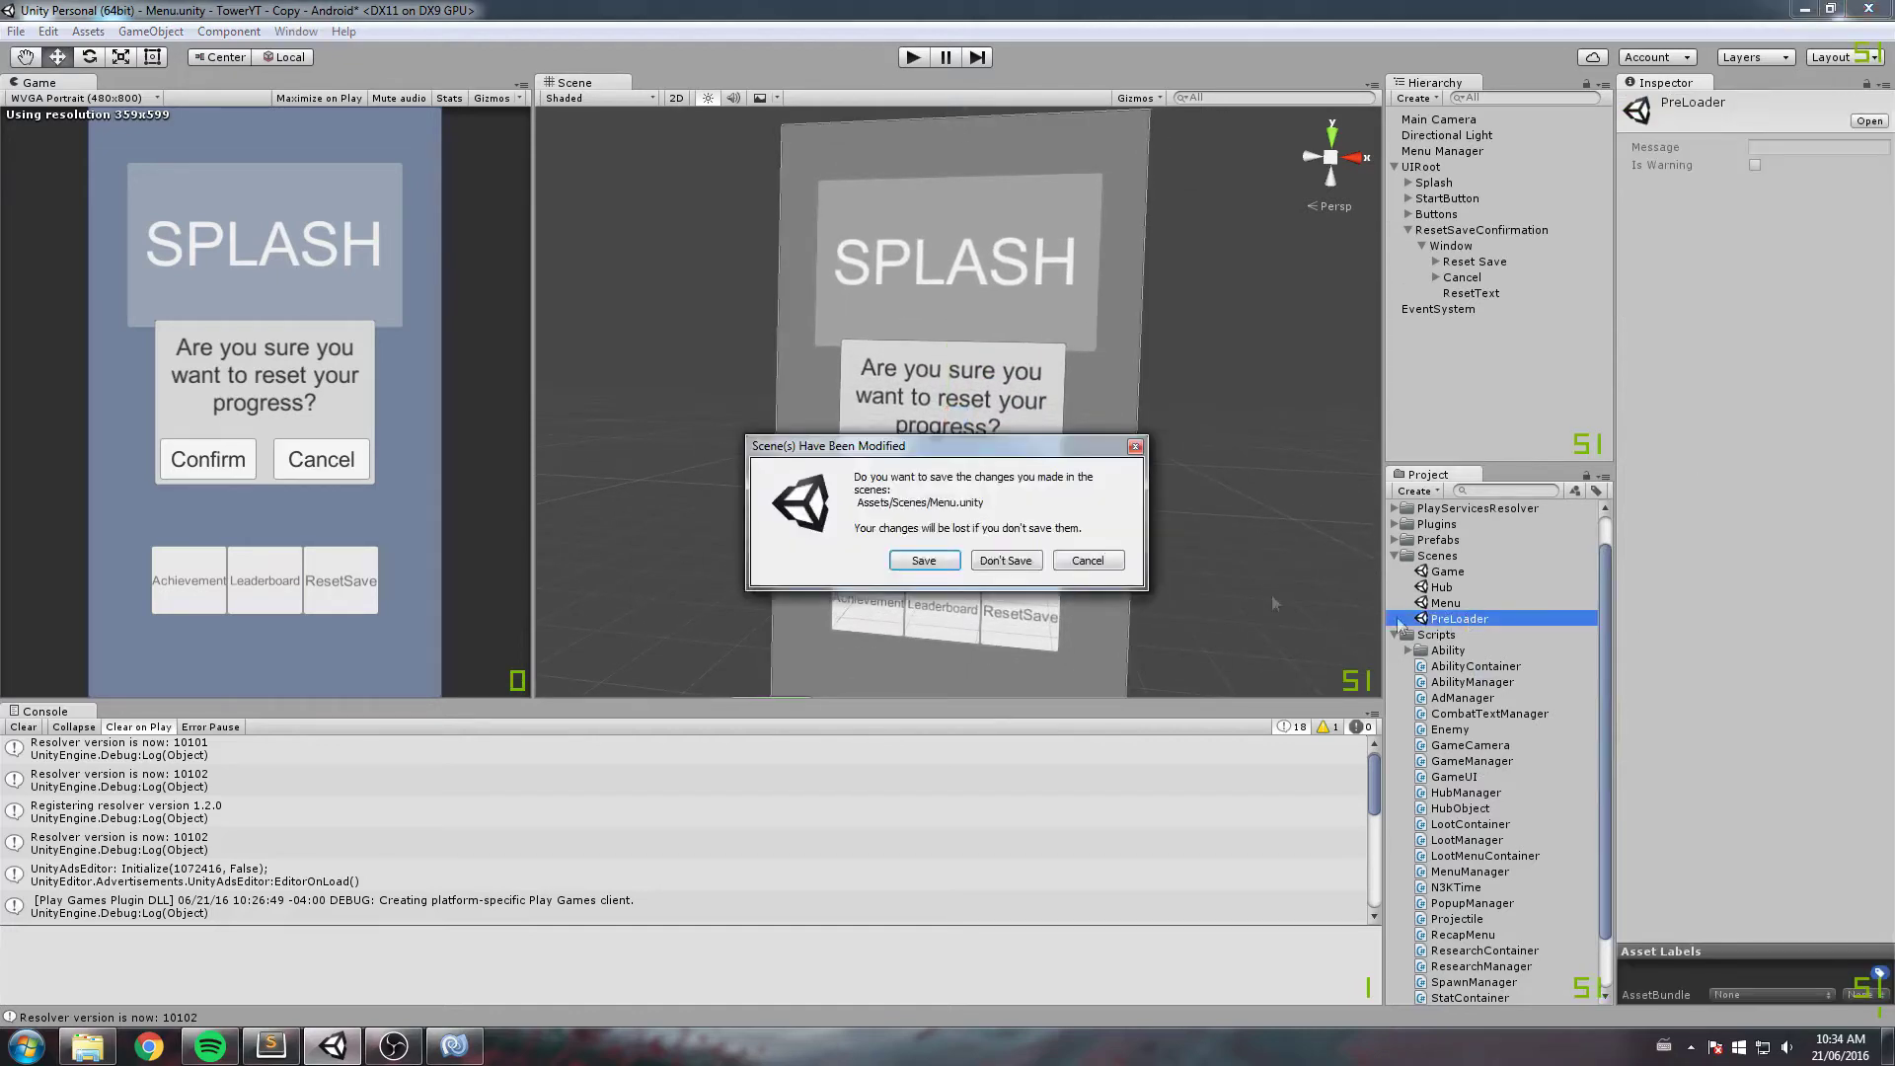
click(933, 561)
click(910, 57)
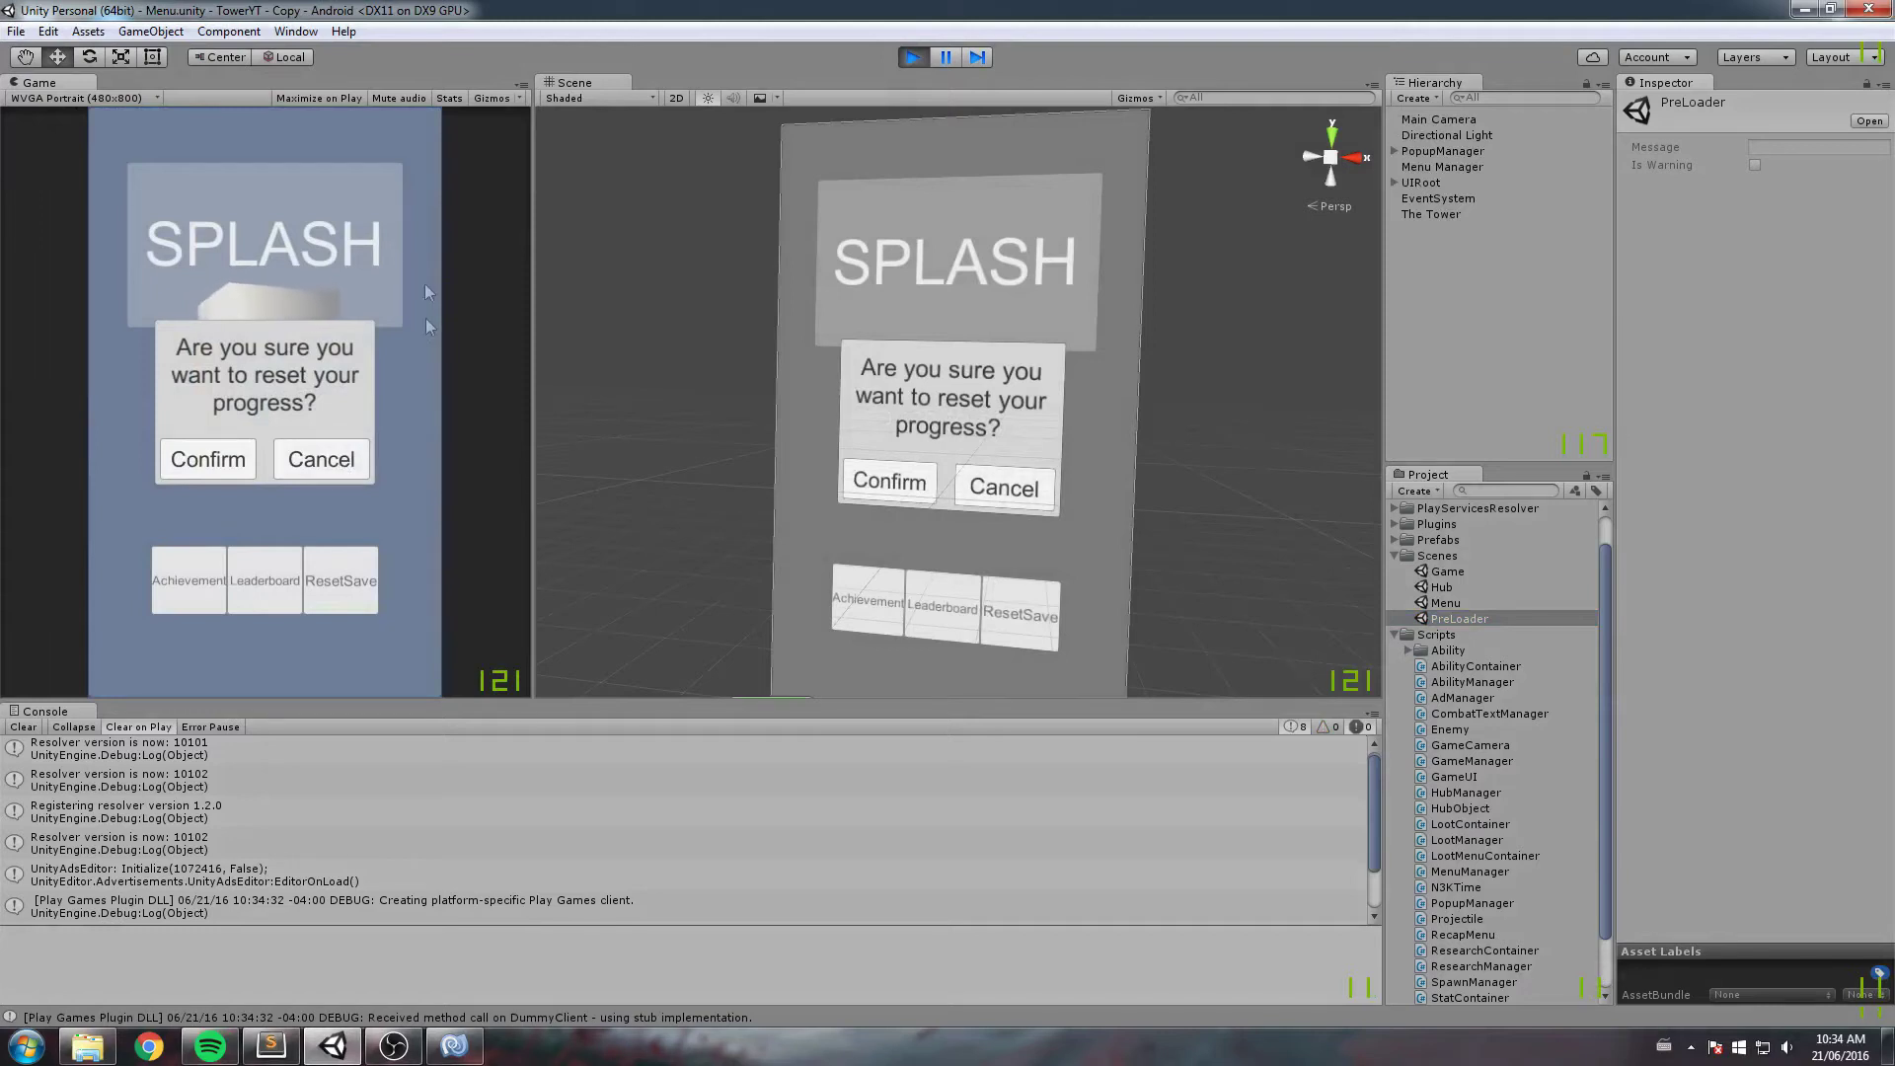
Step: Test the popup in the running game by dismissing it through the backdrop, and repeatedly opening it with ResetSave and closing it with Cancel
click(417, 144)
click(358, 582)
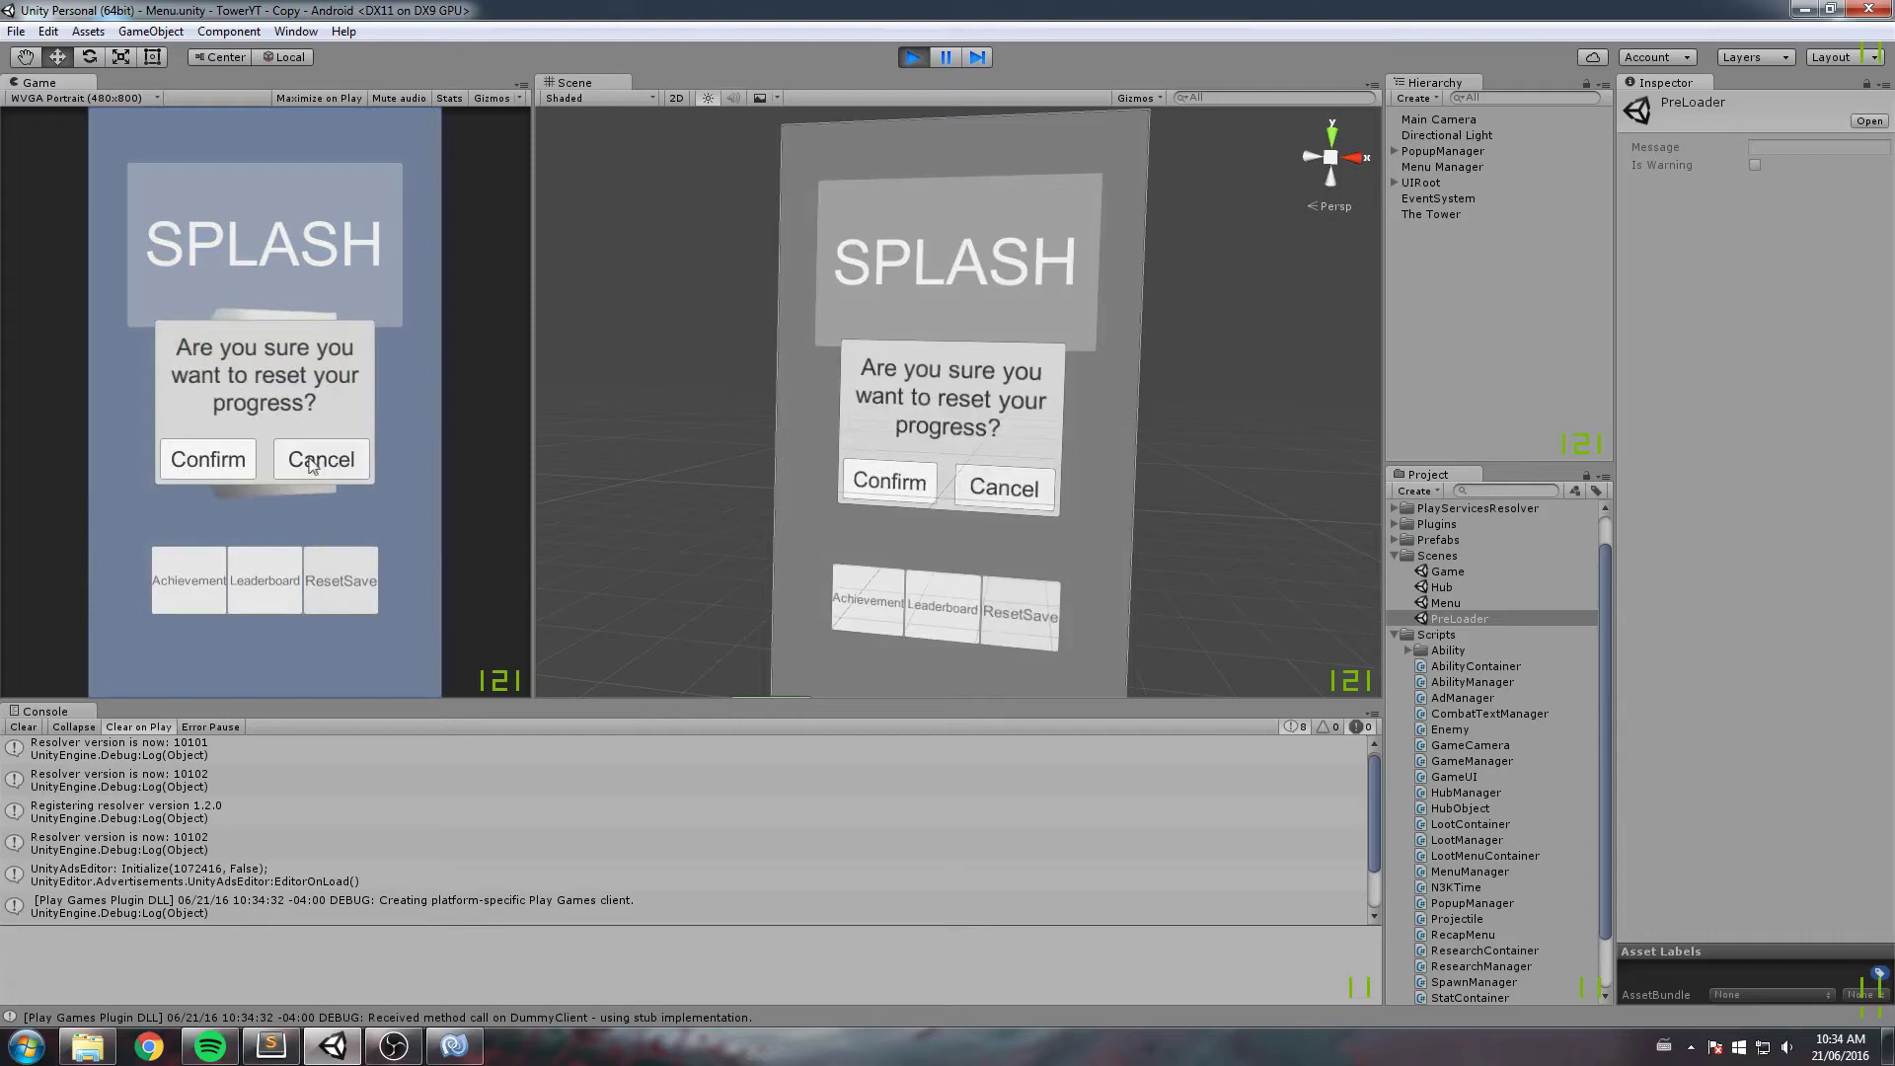
click(316, 460)
click(344, 580)
click(325, 464)
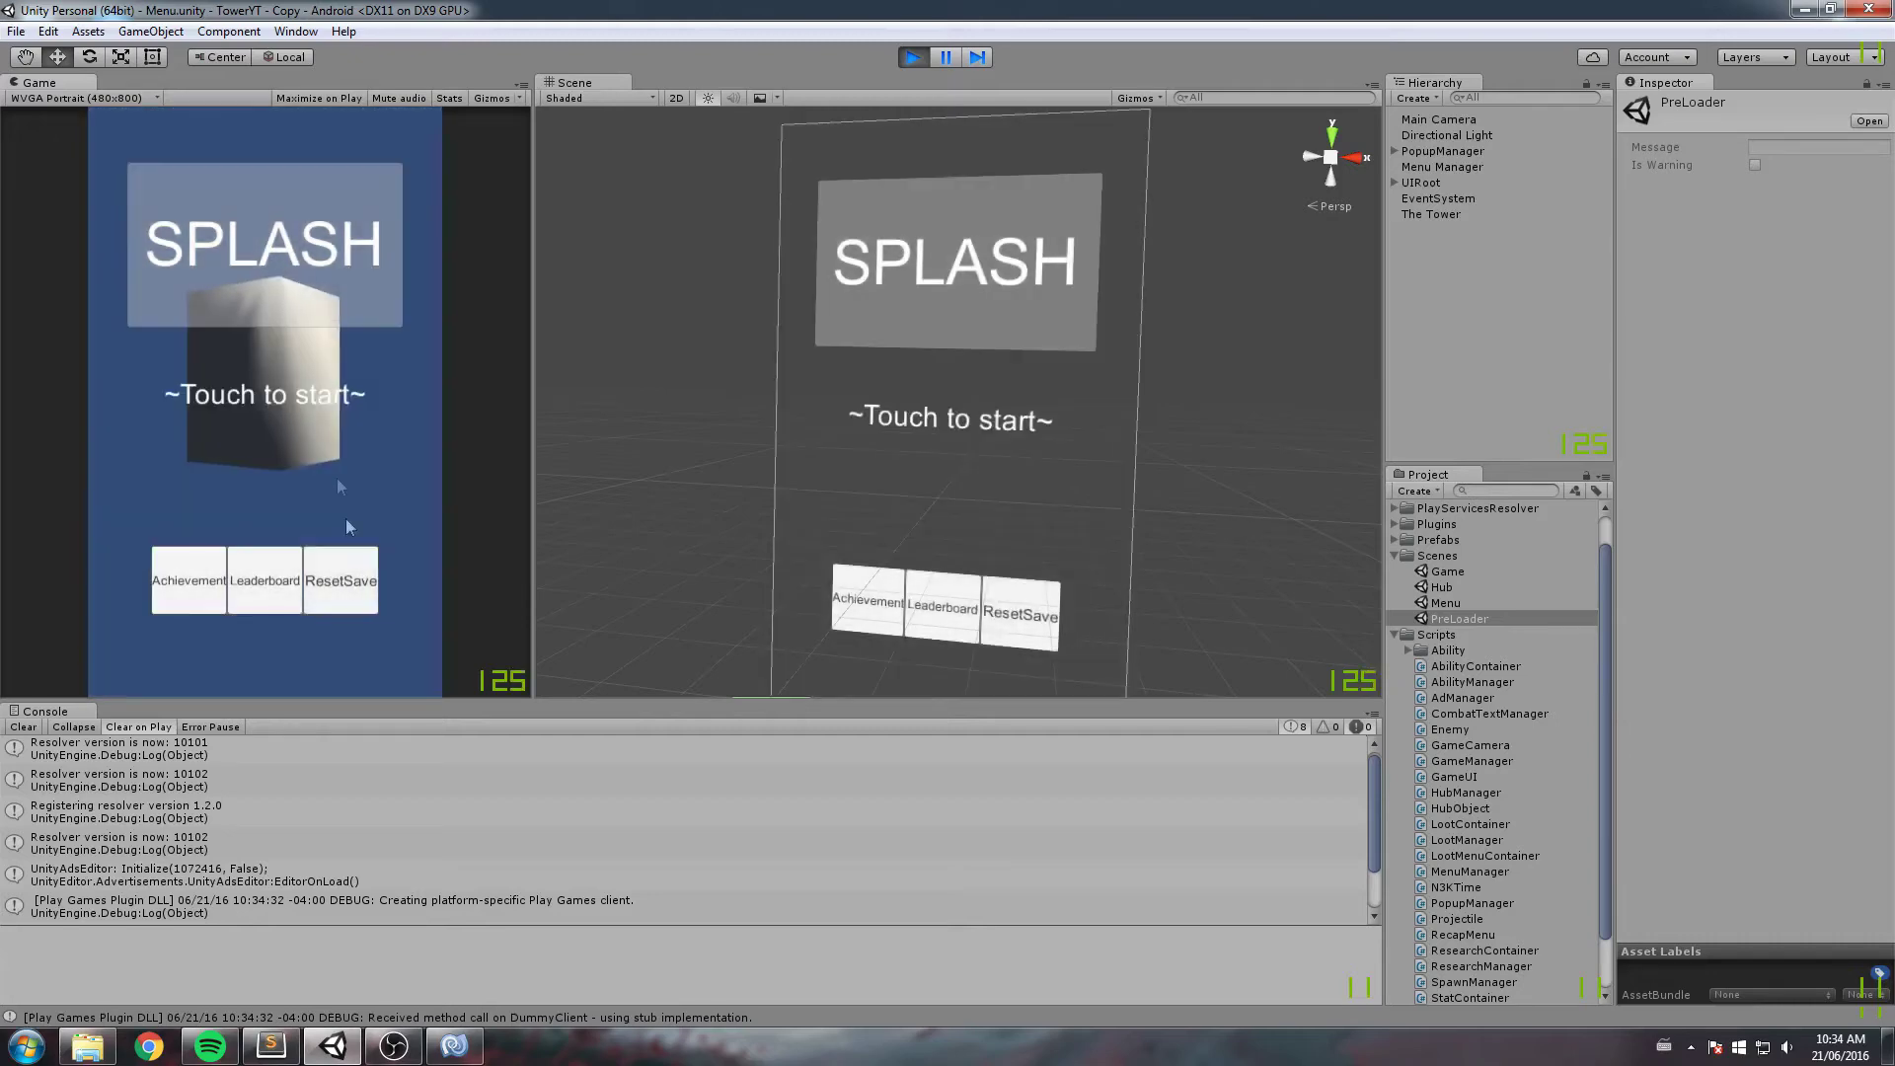
click(346, 581)
click(324, 461)
click(353, 588)
click(330, 465)
Step: Test confirming the reset in the popup, stop the game, and switch back to MenuManager.cs in MonoDevelop
click(340, 578)
click(204, 460)
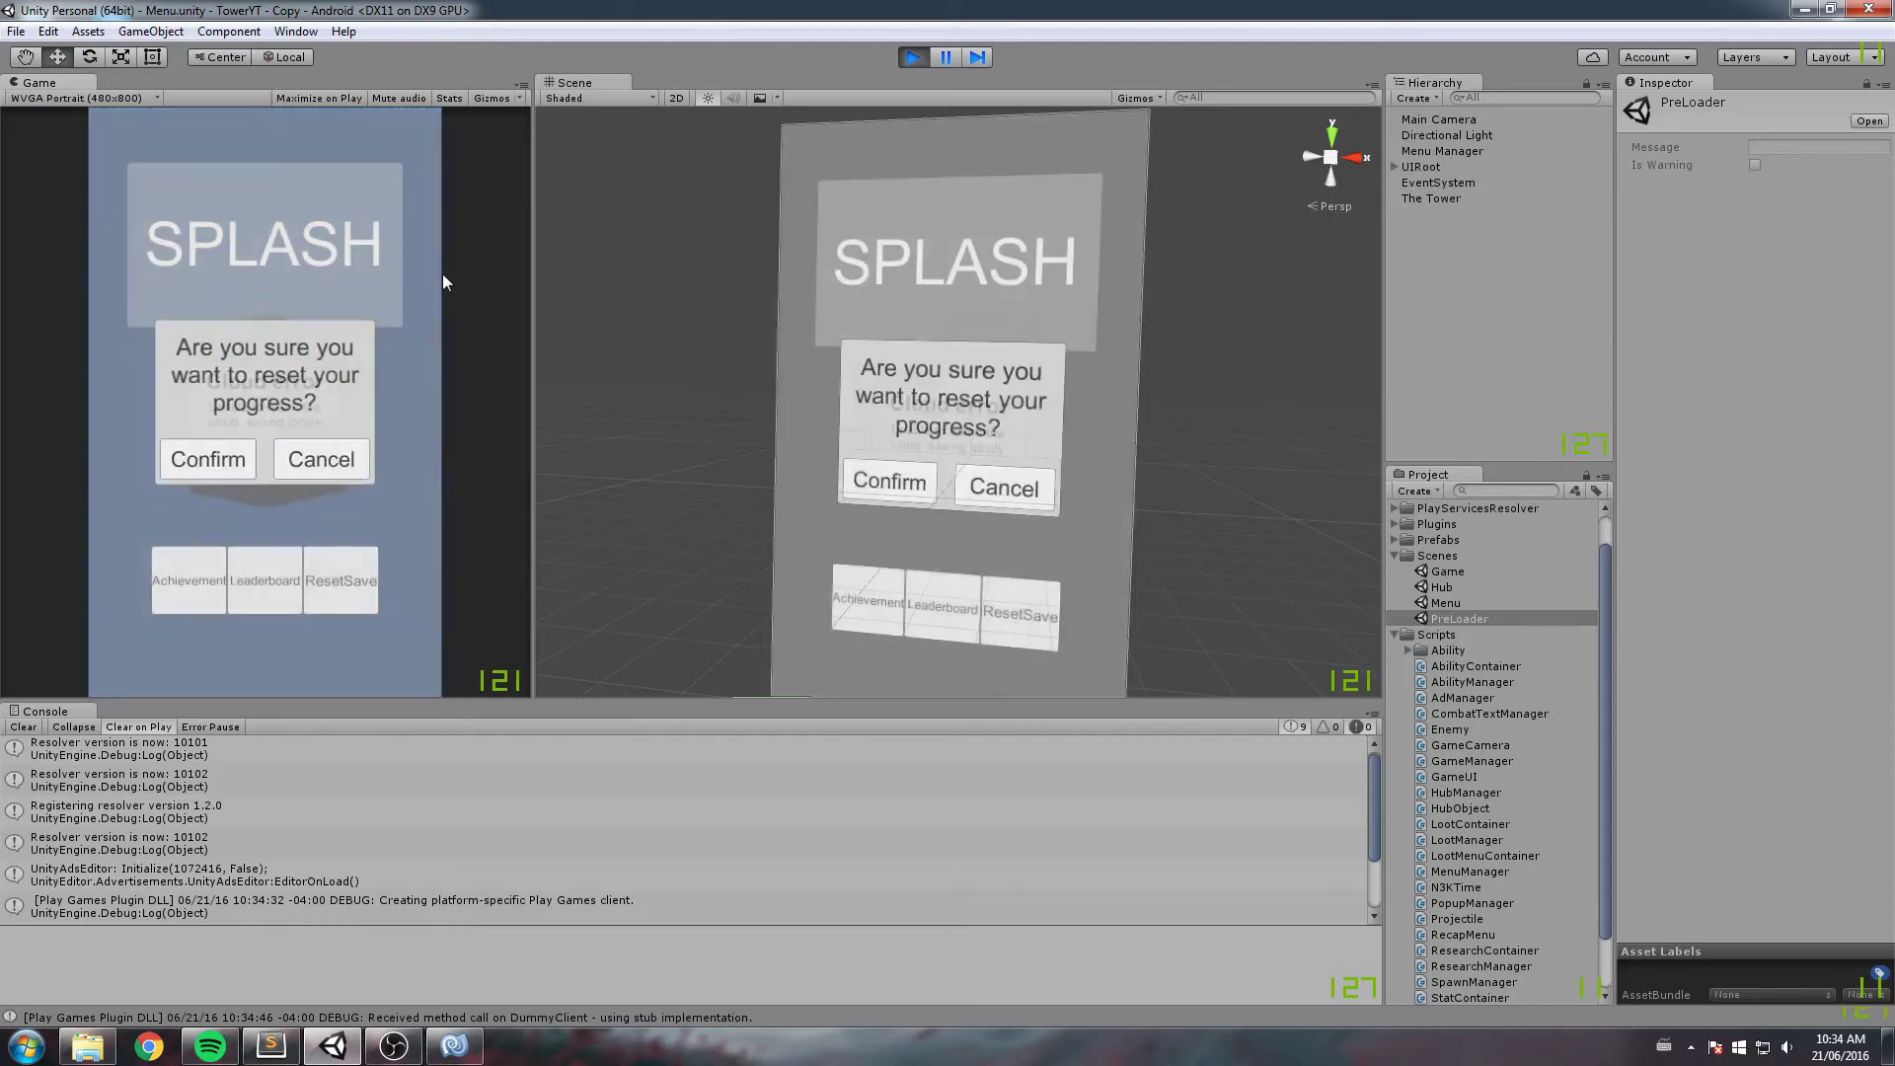
click(234, 445)
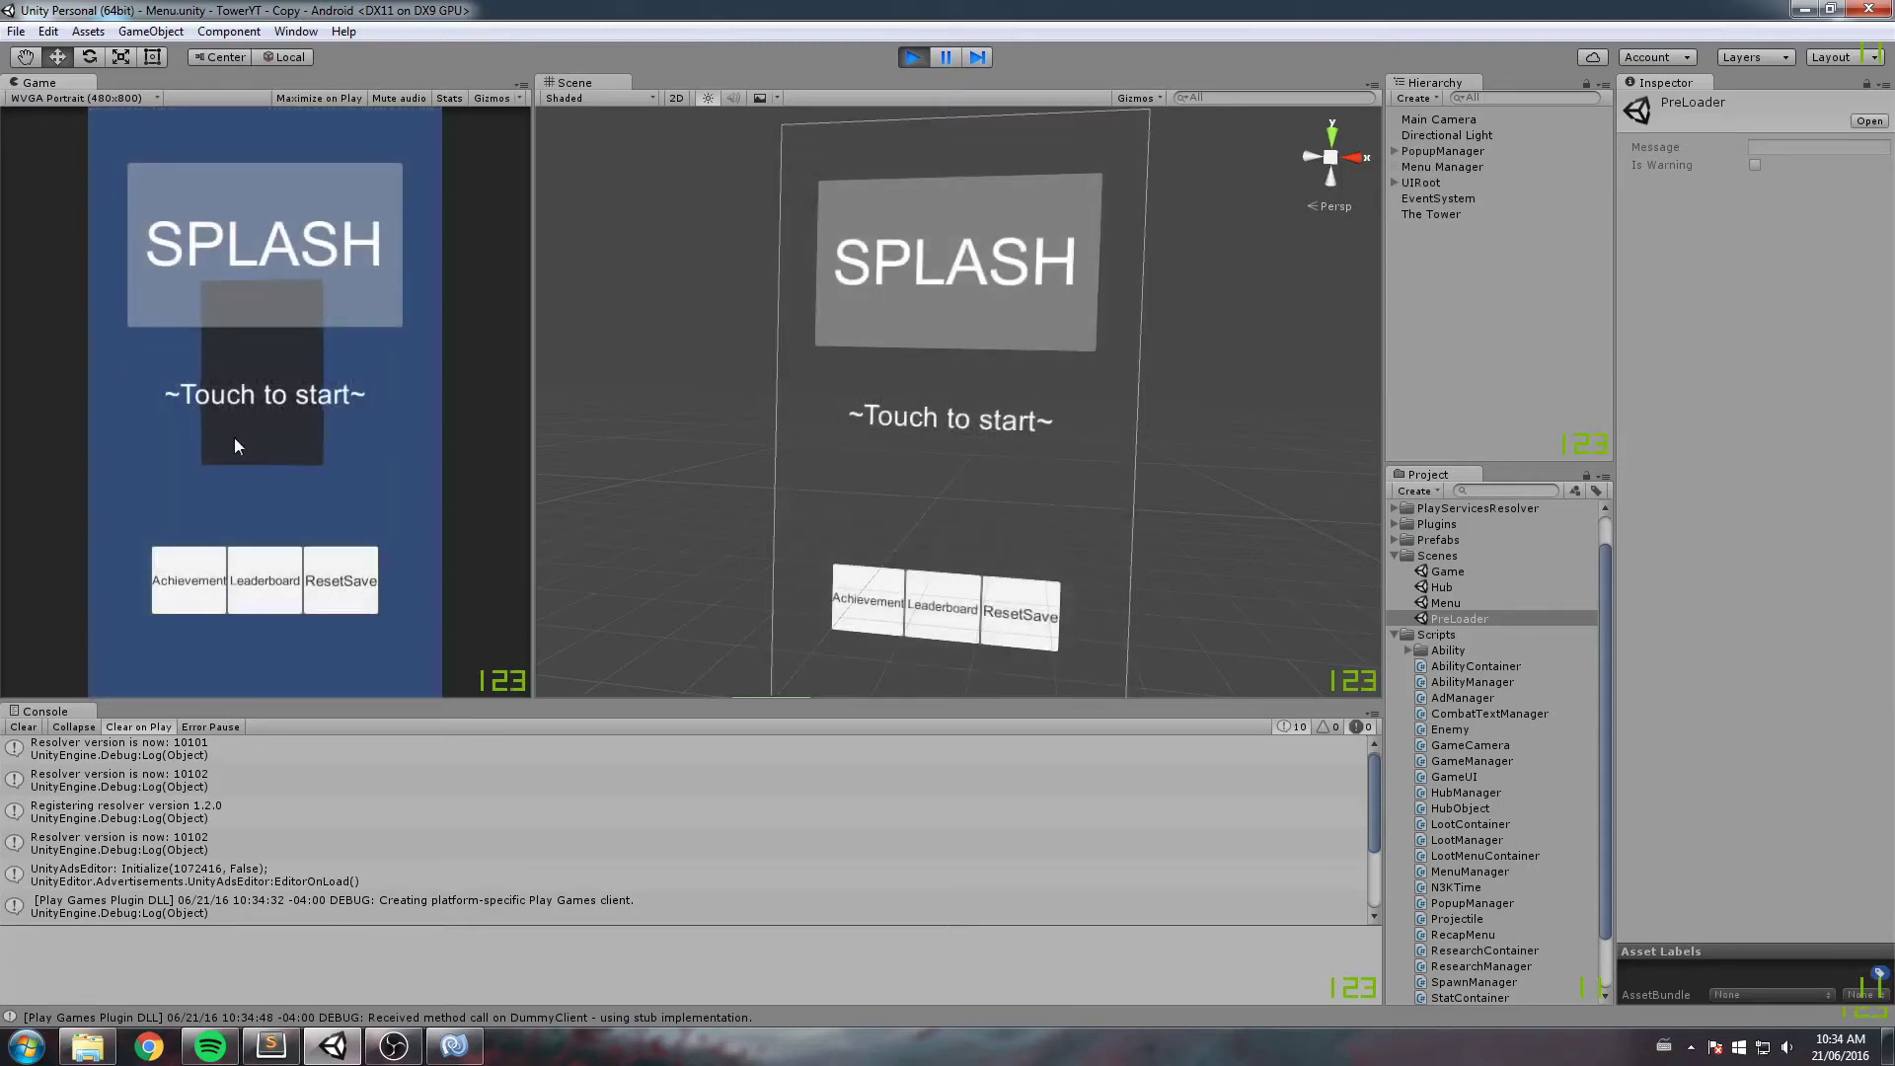
click(341, 581)
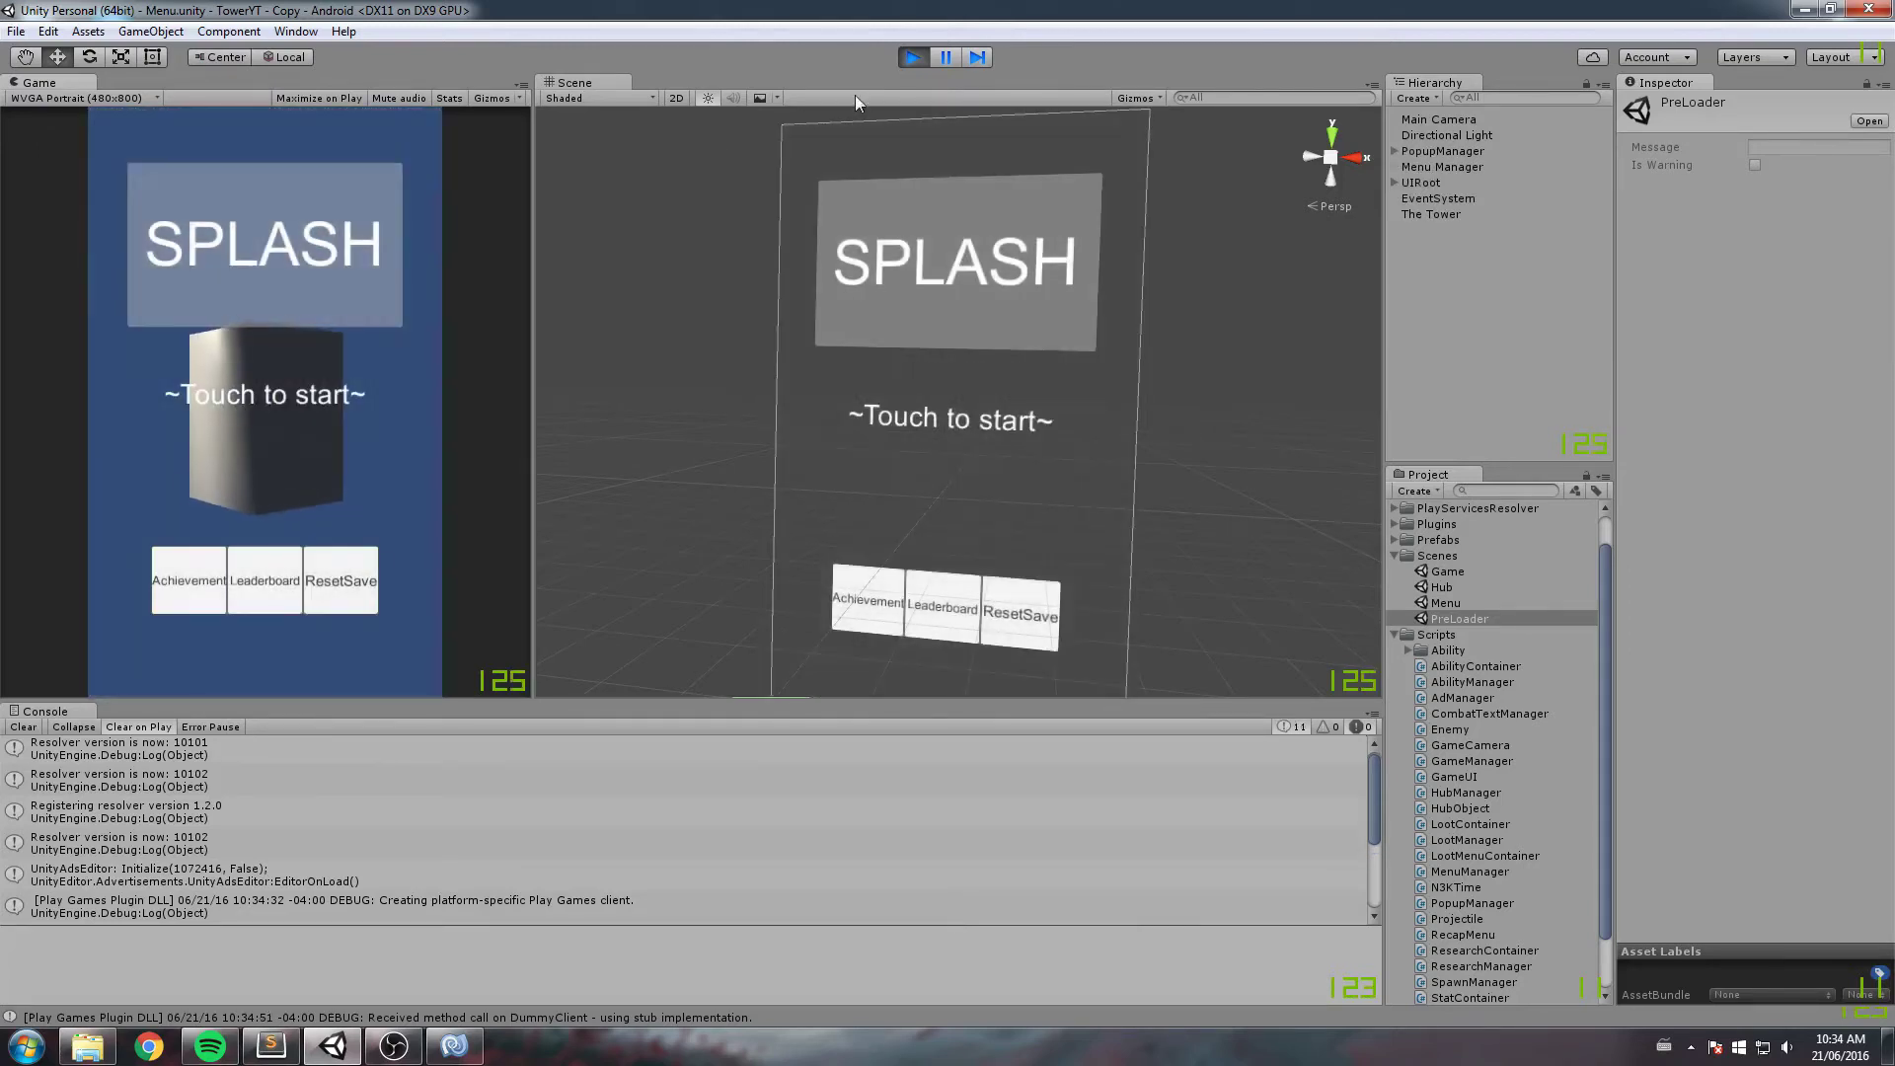
click(913, 57)
click(472, 1054)
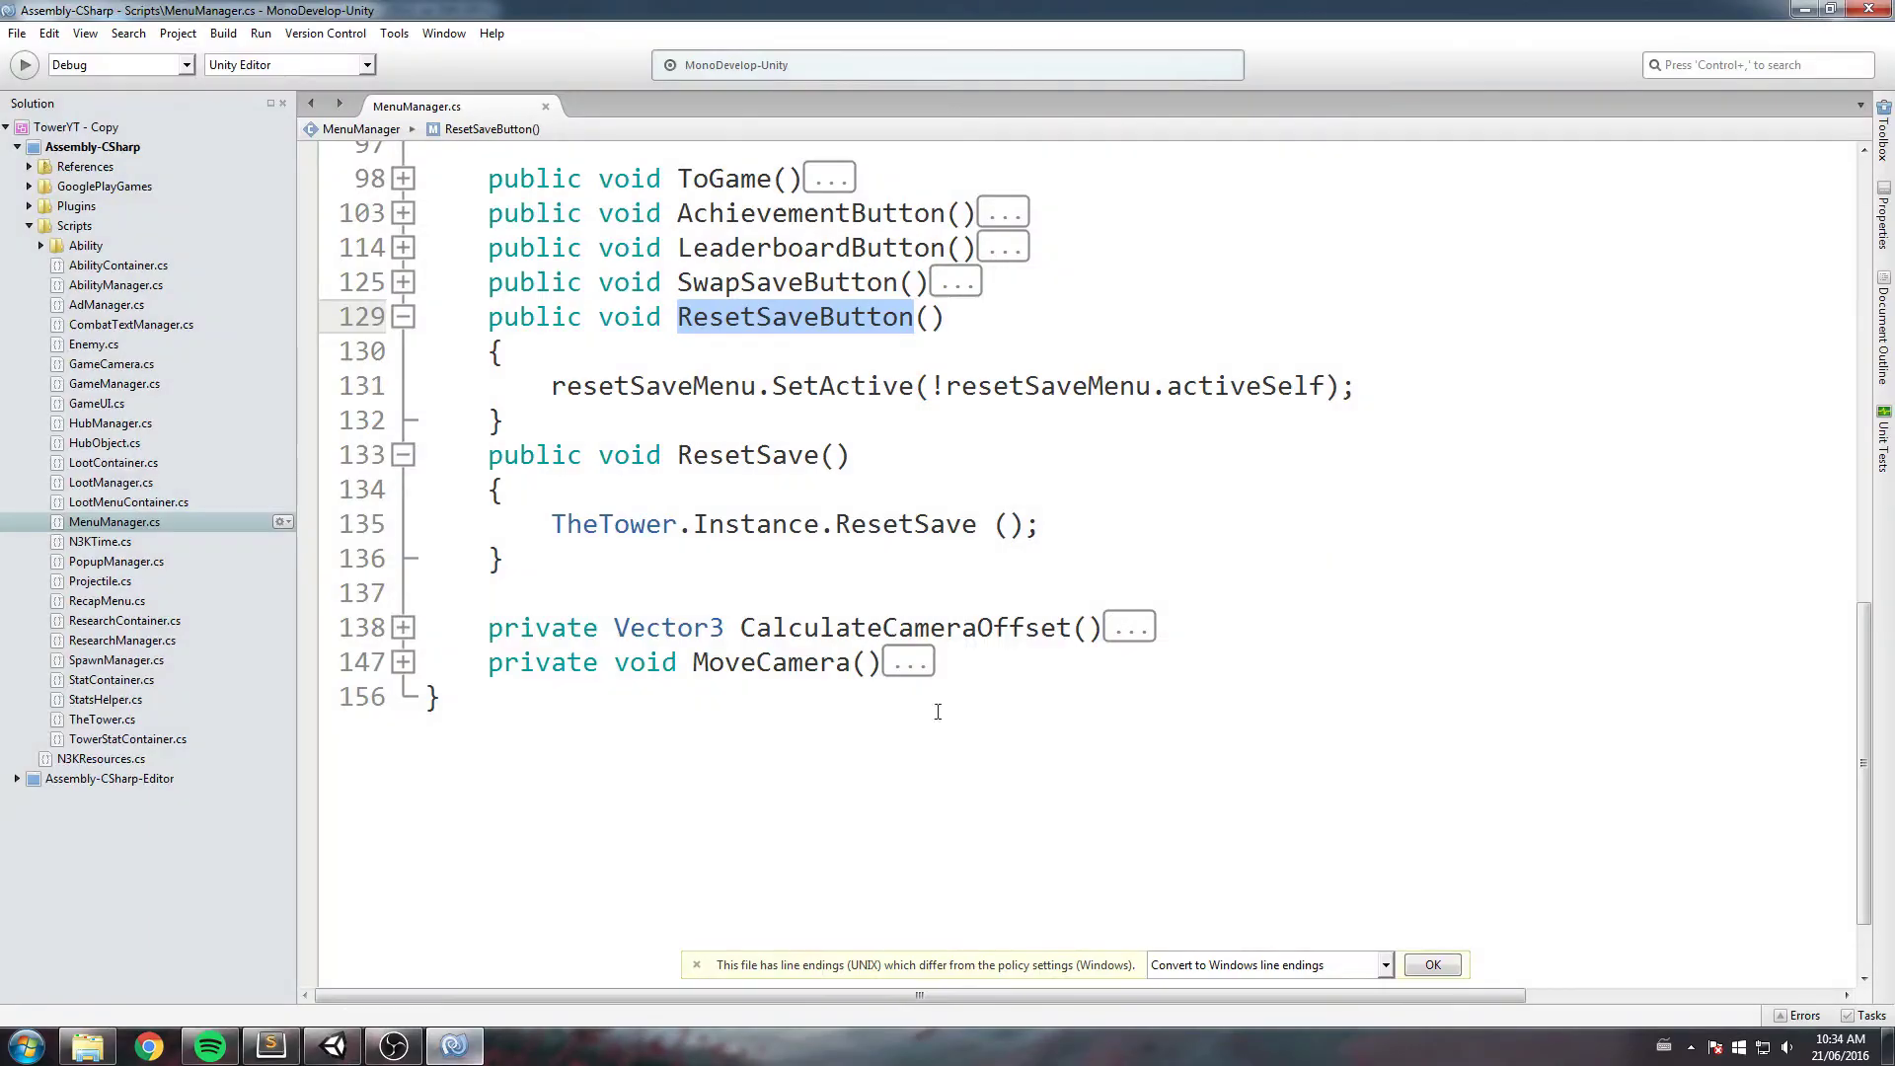
Step: Add the line resetSaveMenu.SetActive(false); at the beginning of the ResetSave method and save MenuManager.cs
click(1009, 473)
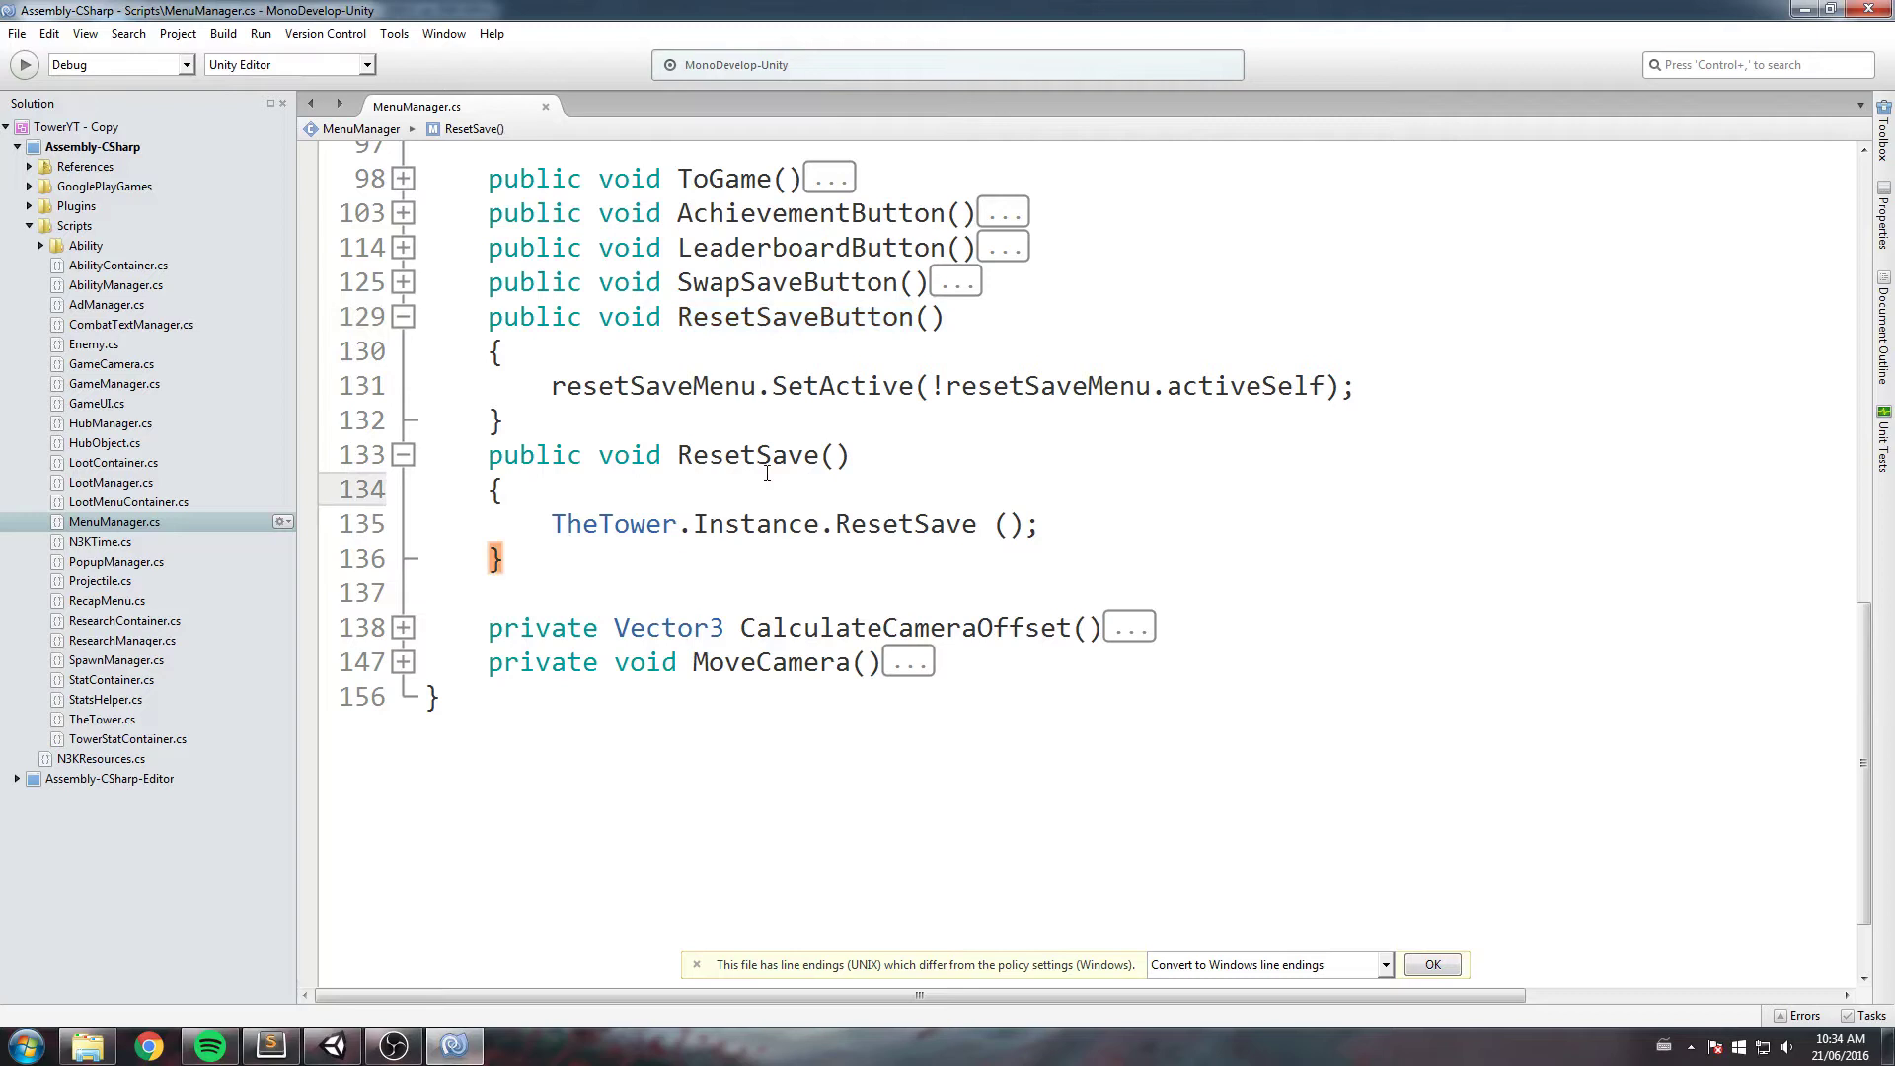
key(Return)
double_click(652, 386)
key(ctrl+c)
click(626, 520)
key(ctrl+v)
text(.S)
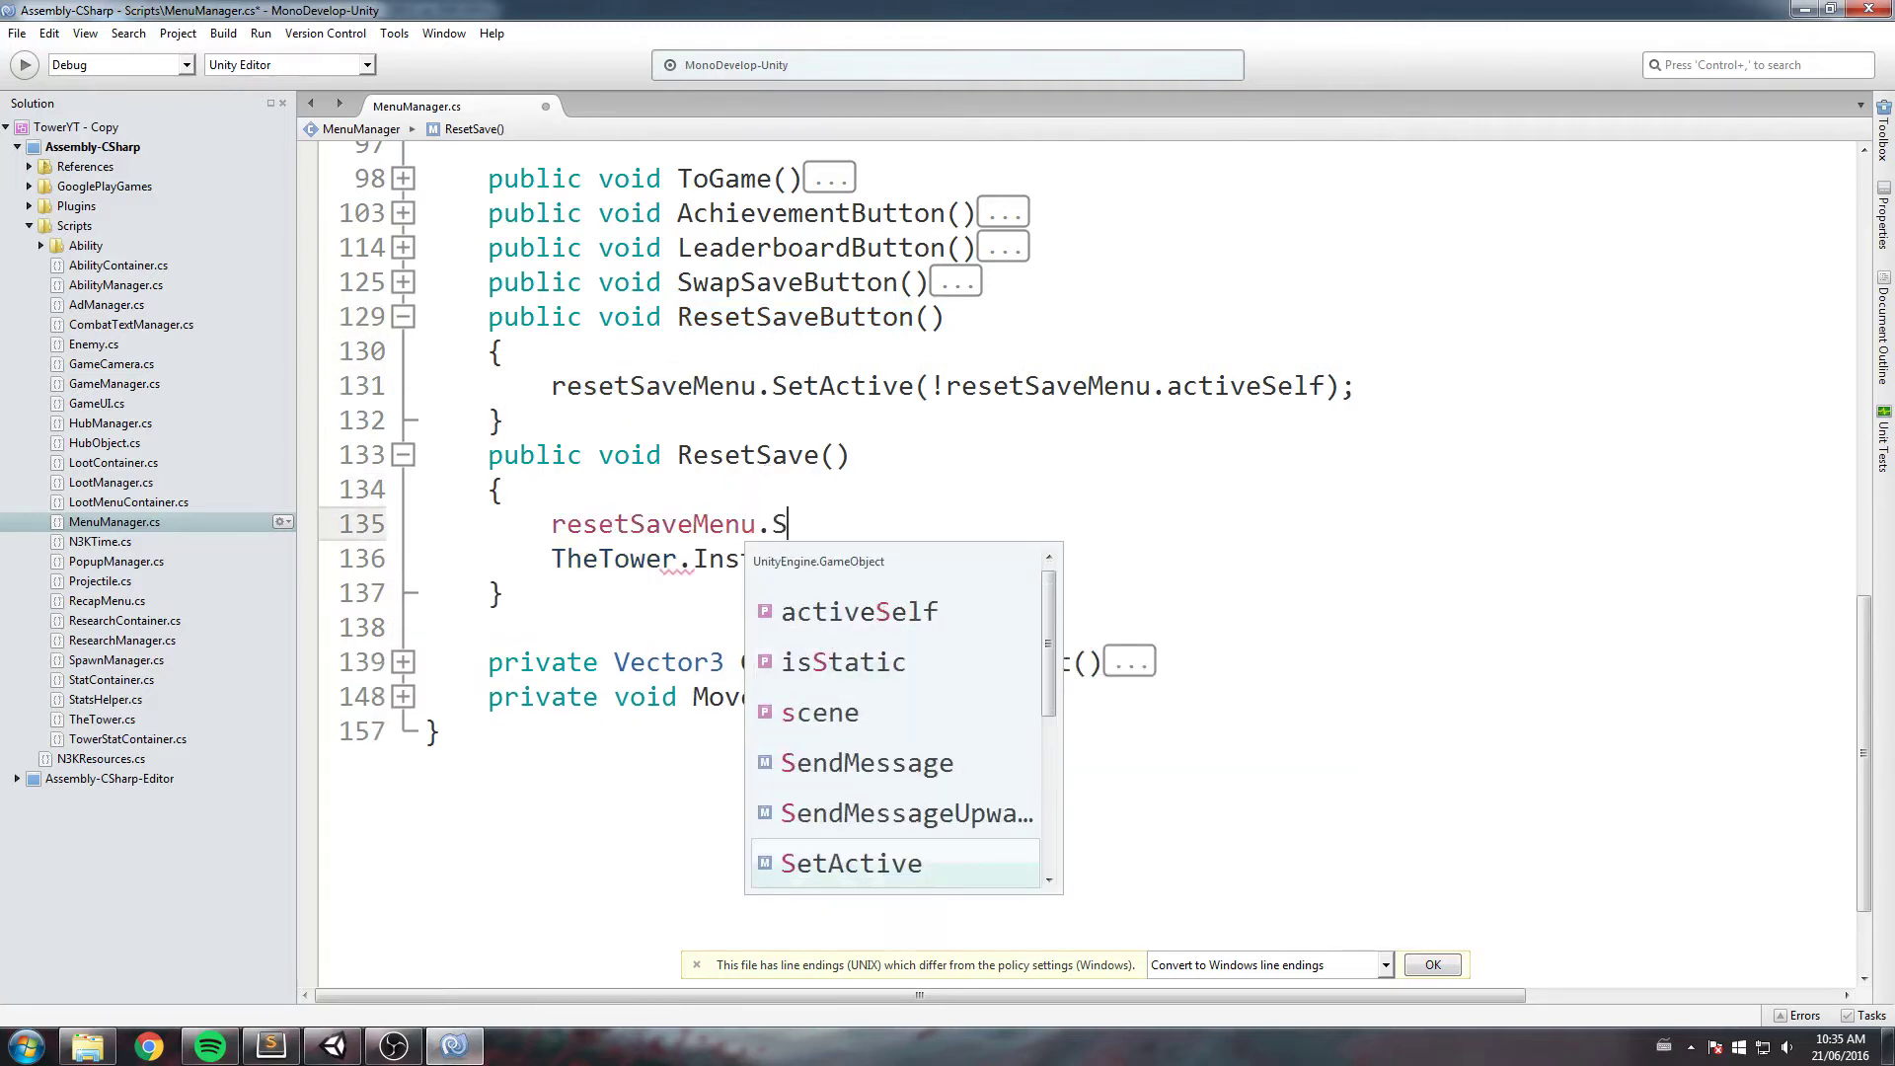
text(etActive(false);)
key(ctrl+s)
Step: Insert a copy of the resetSaveMenu.SetActive(false); line at the beginning of the Start method
double_click(641, 514)
drag(1040, 524, 564, 520)
scroll(549, 521, up, 3)
drag(1039, 790, 549, 790)
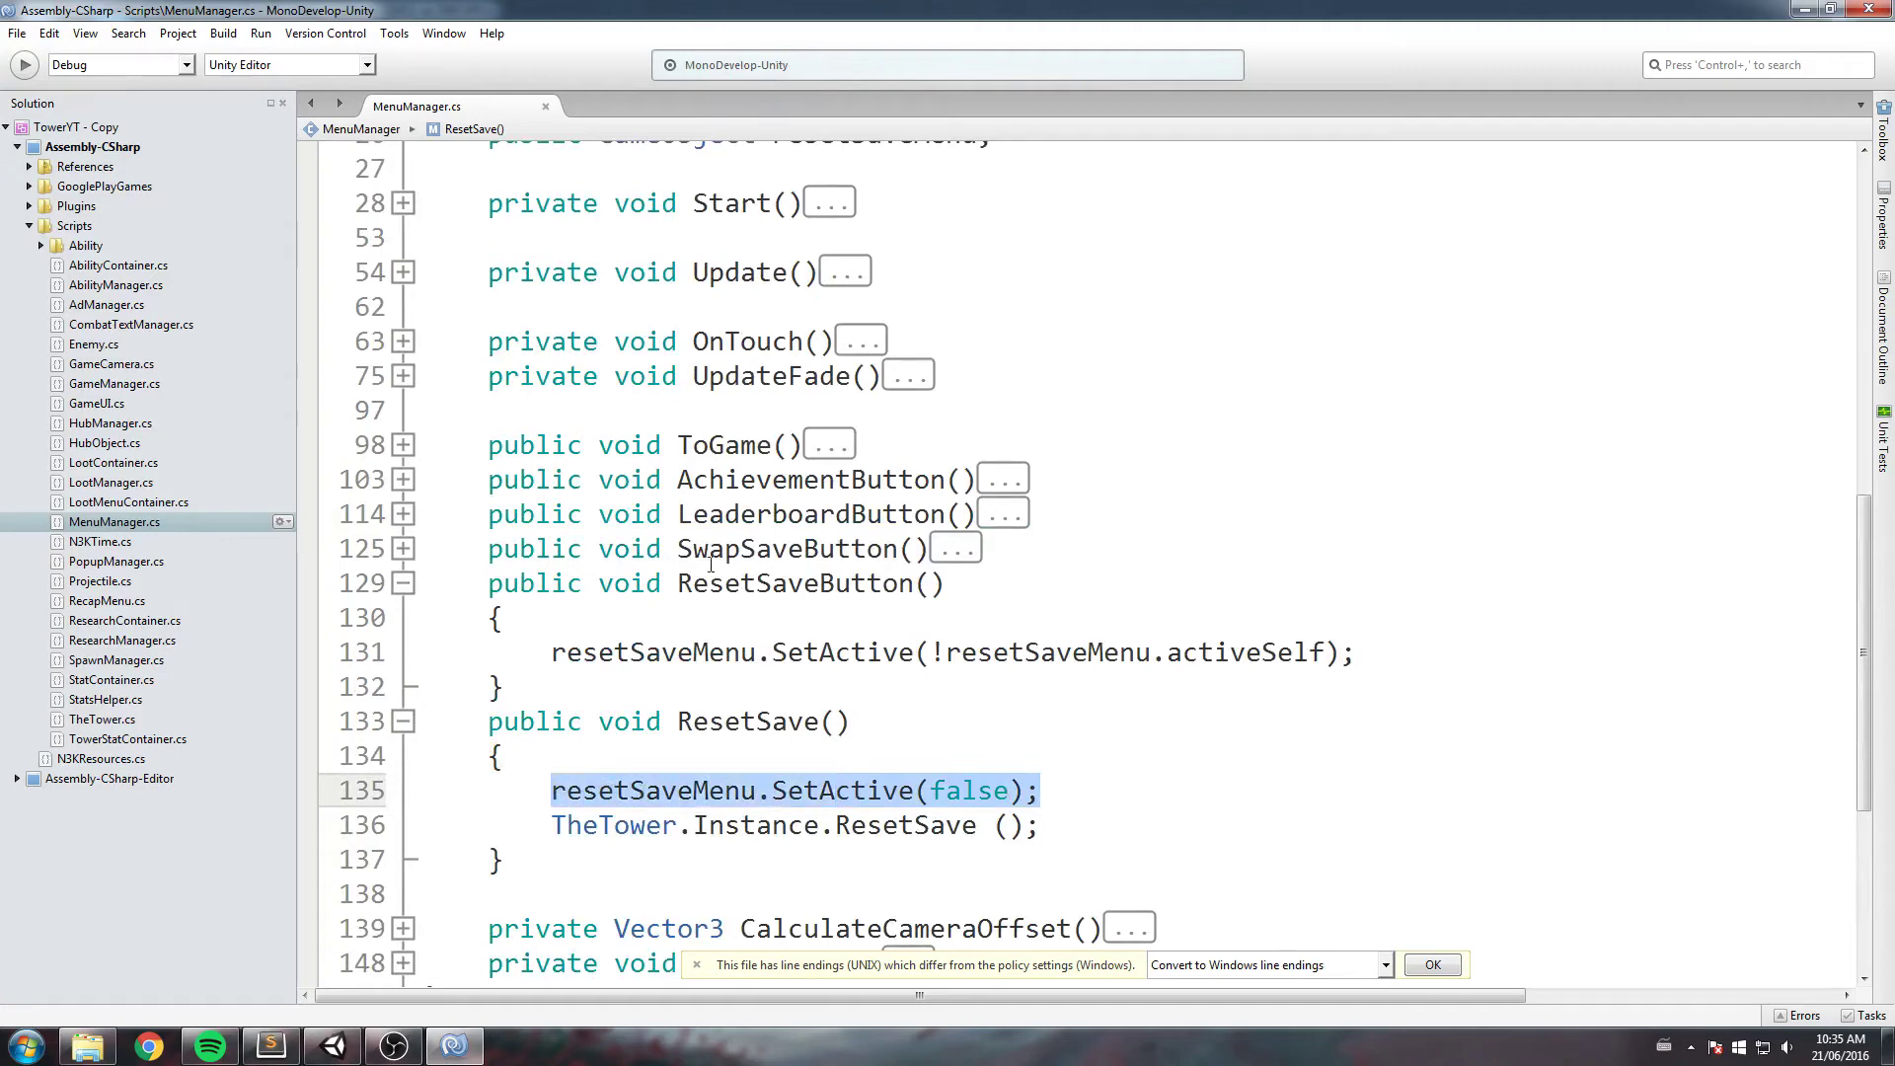
scroll(711, 565, up, 2)
click(403, 381)
click(626, 423)
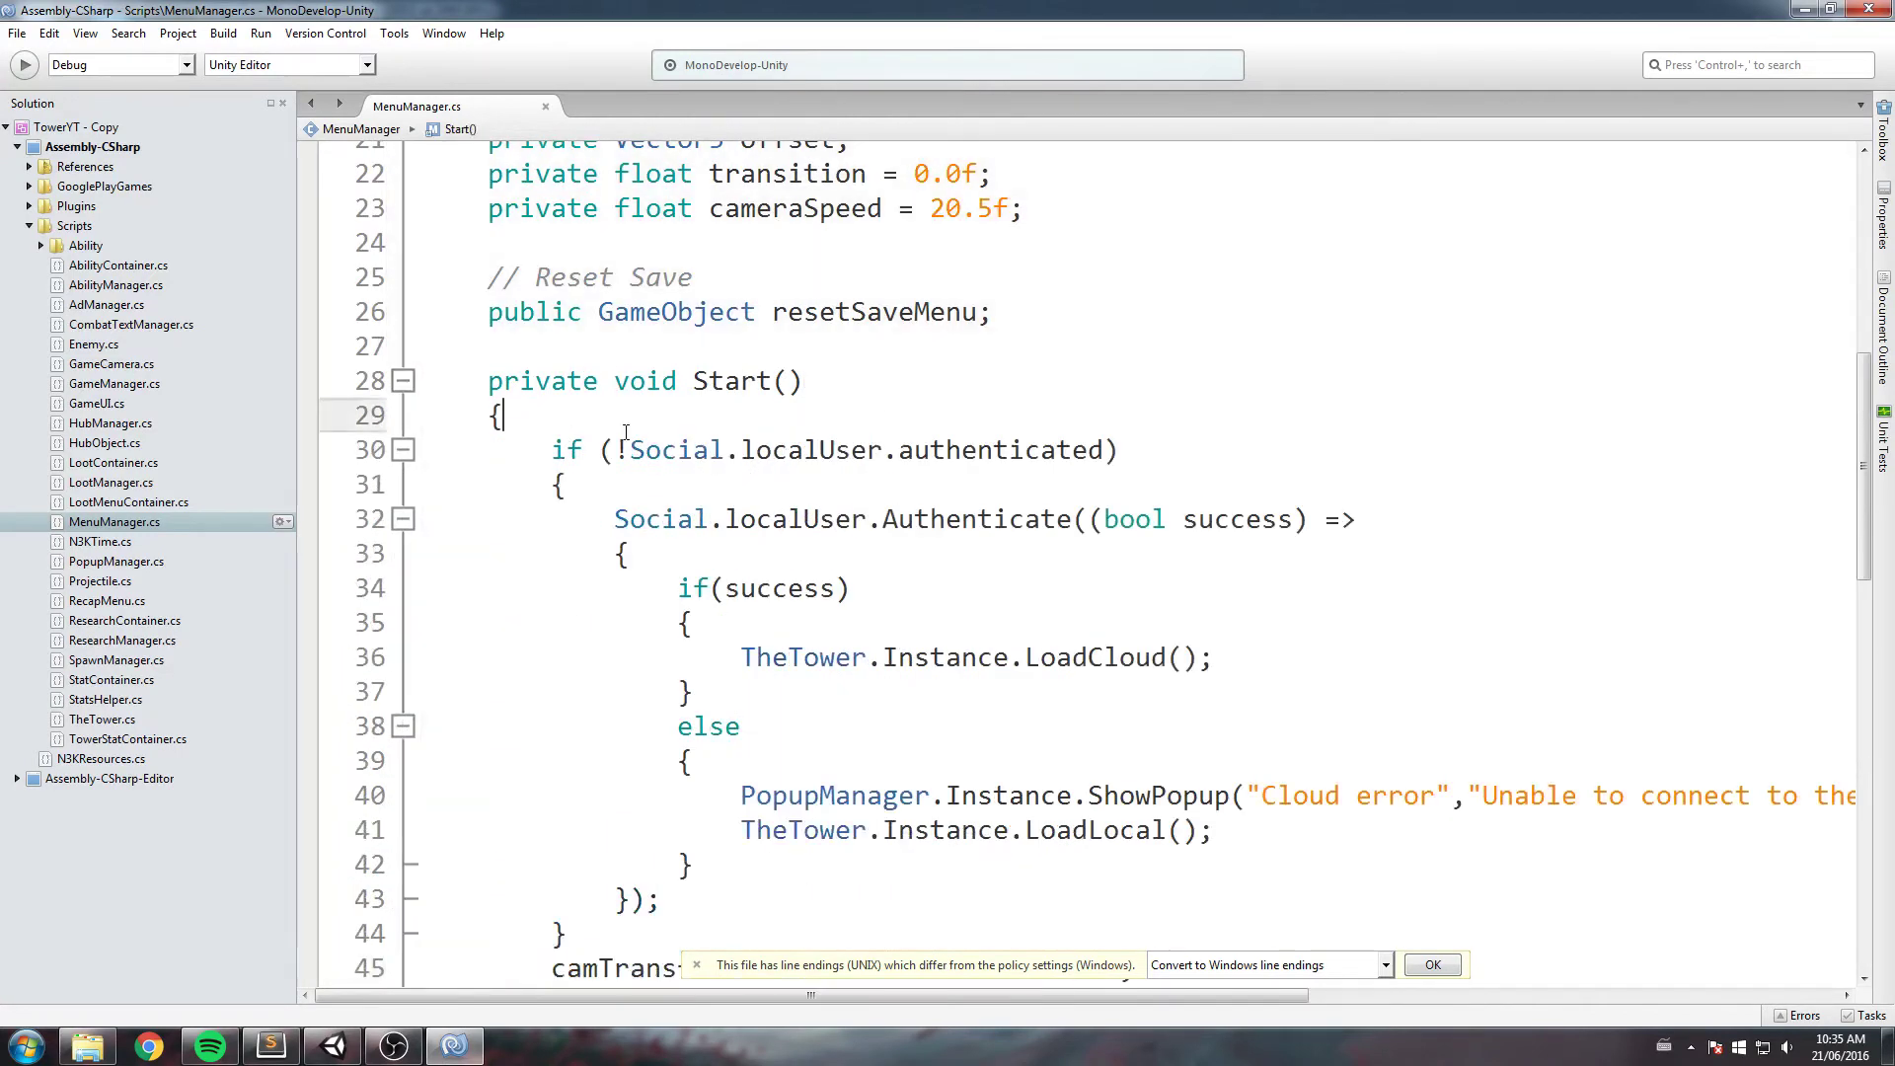
key(Return)
key(Return)
key(Return)
key(Up)
key(ctrl+v)
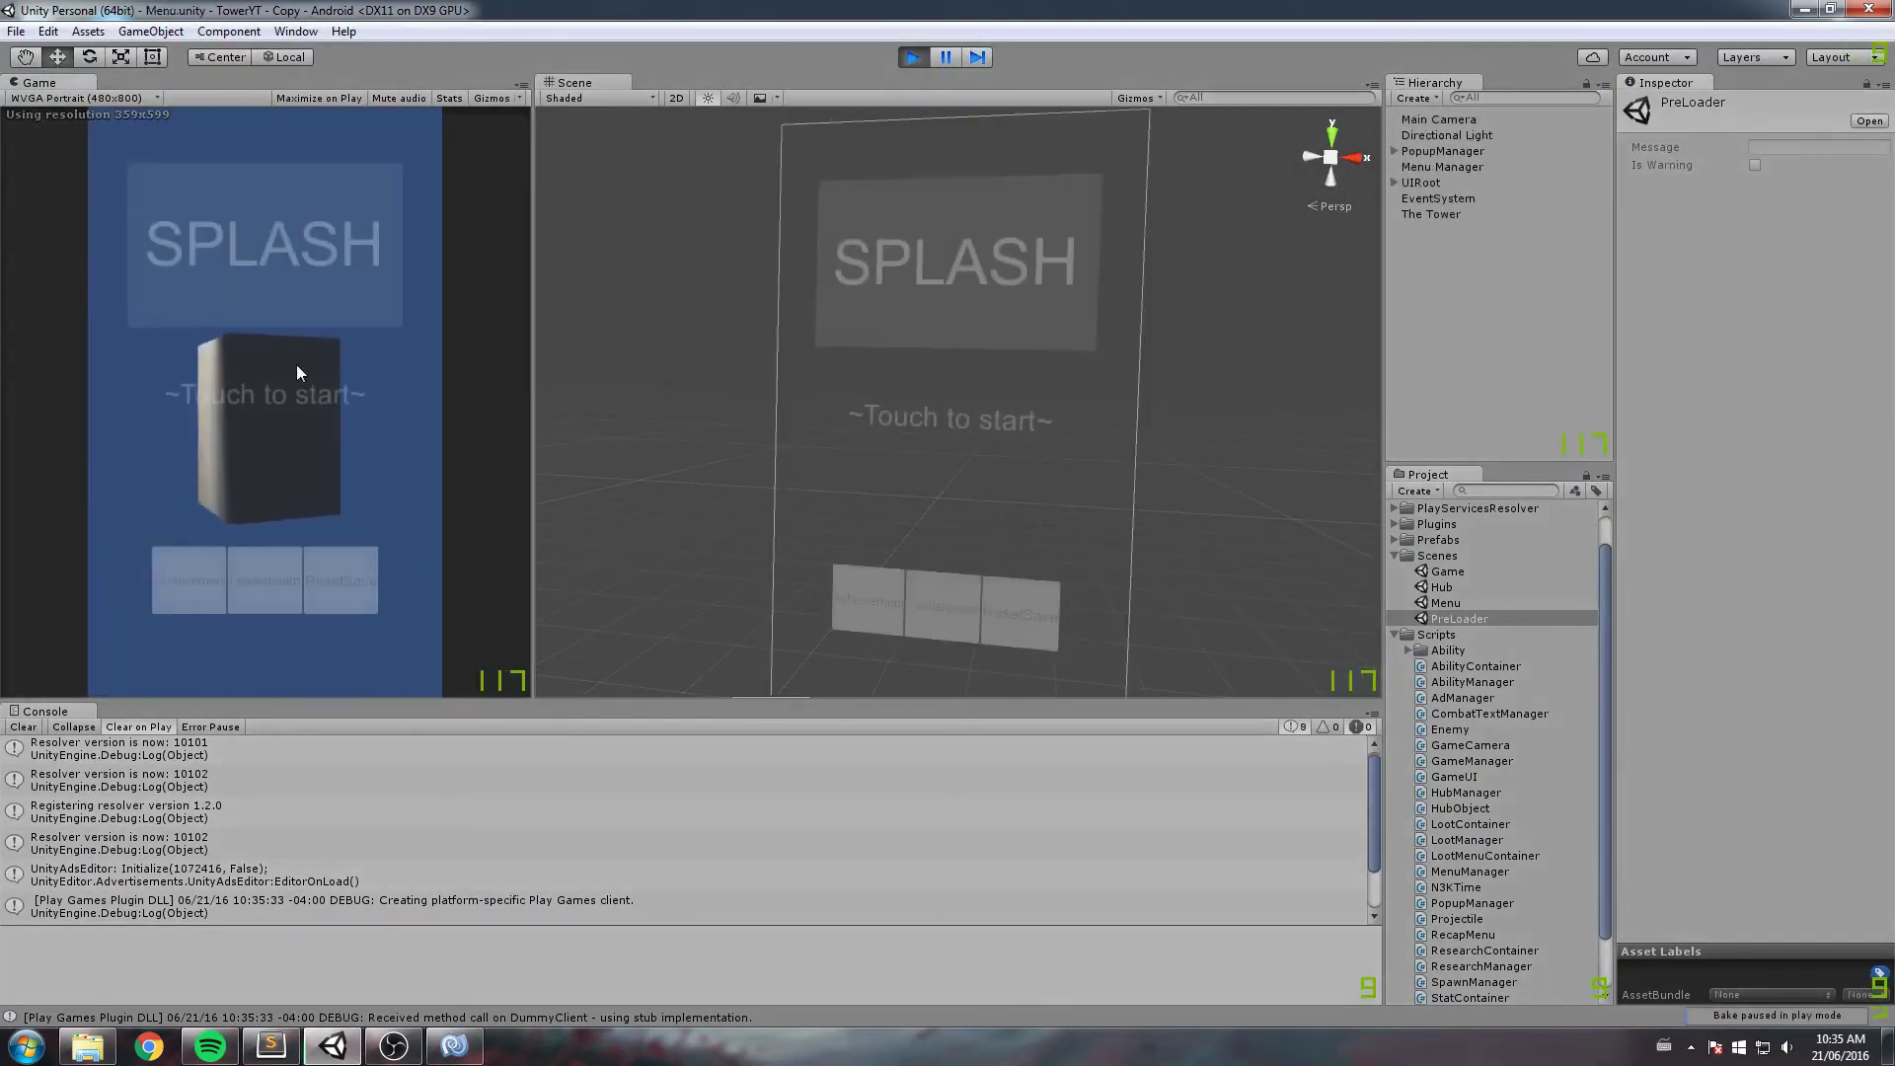
Step: Test entering the Hub from the splash menu in the running game, and restart play mode
click(340, 427)
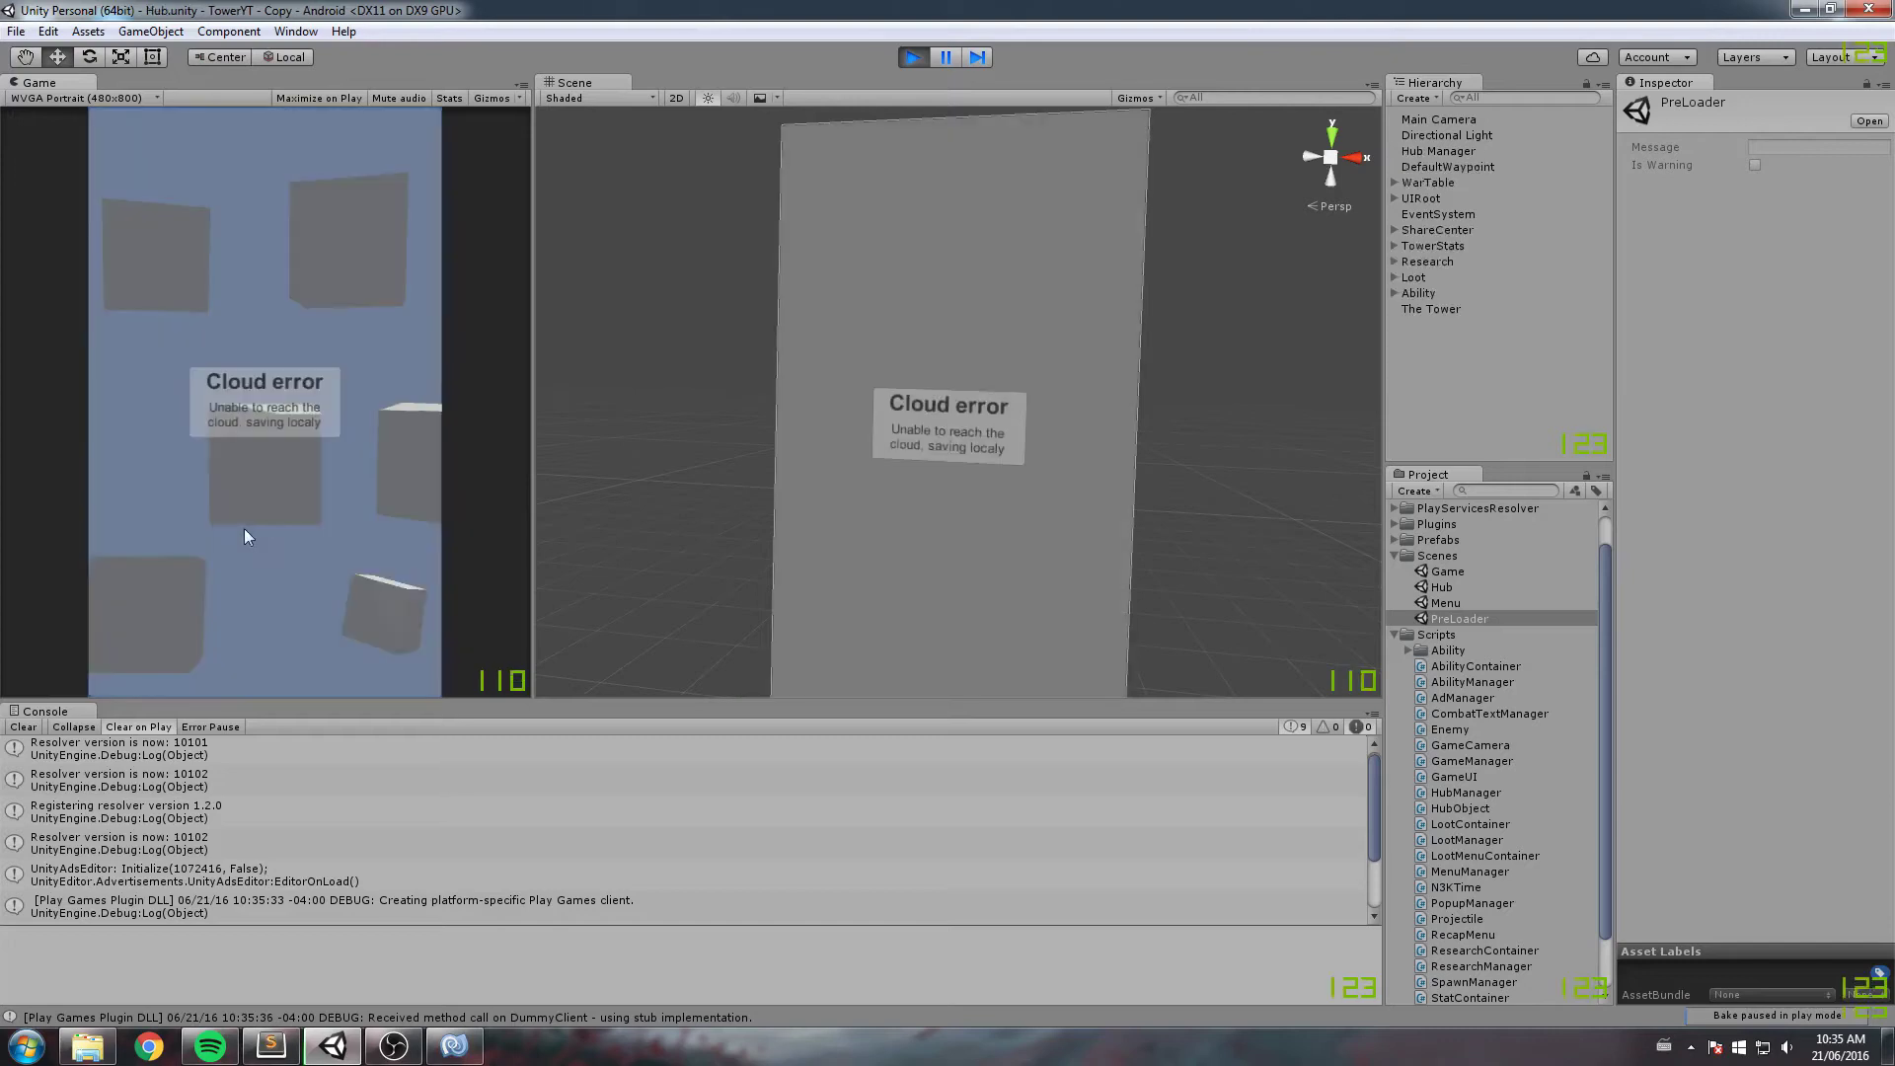
click(912, 58)
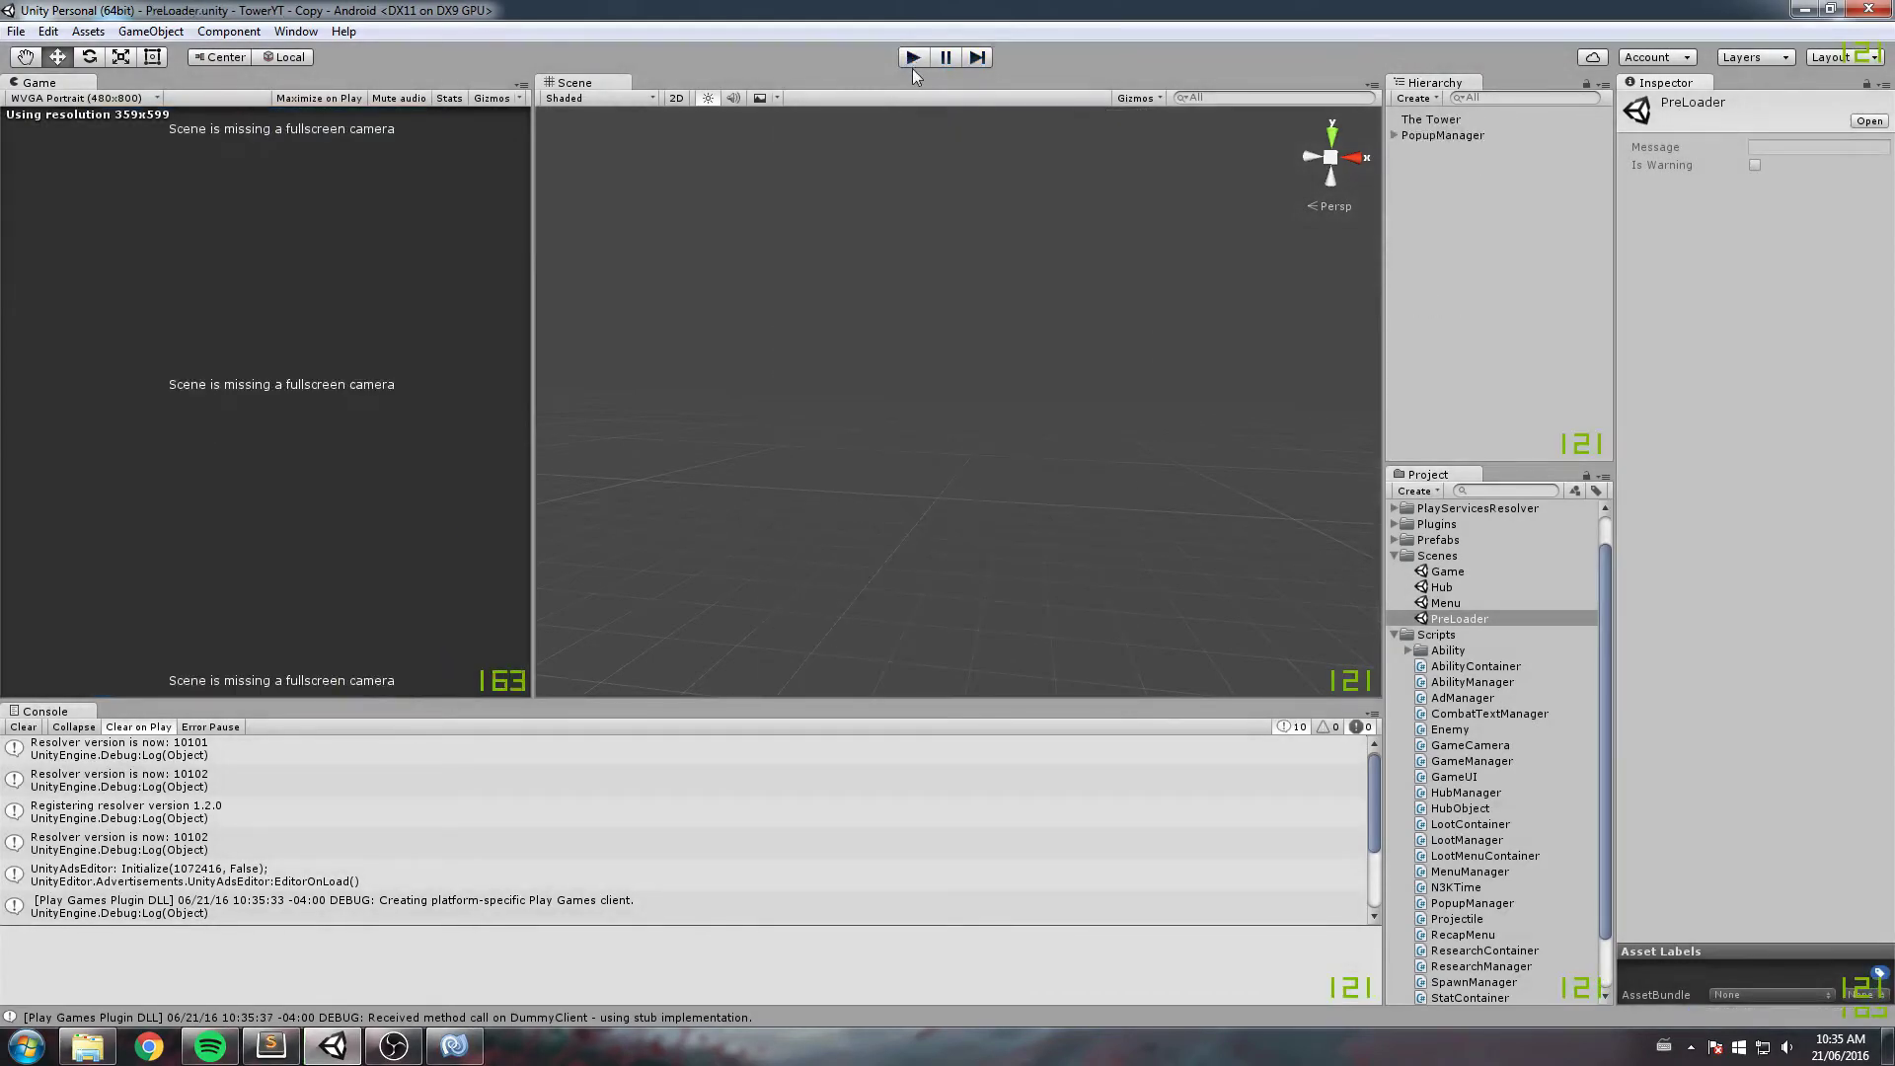
click(913, 61)
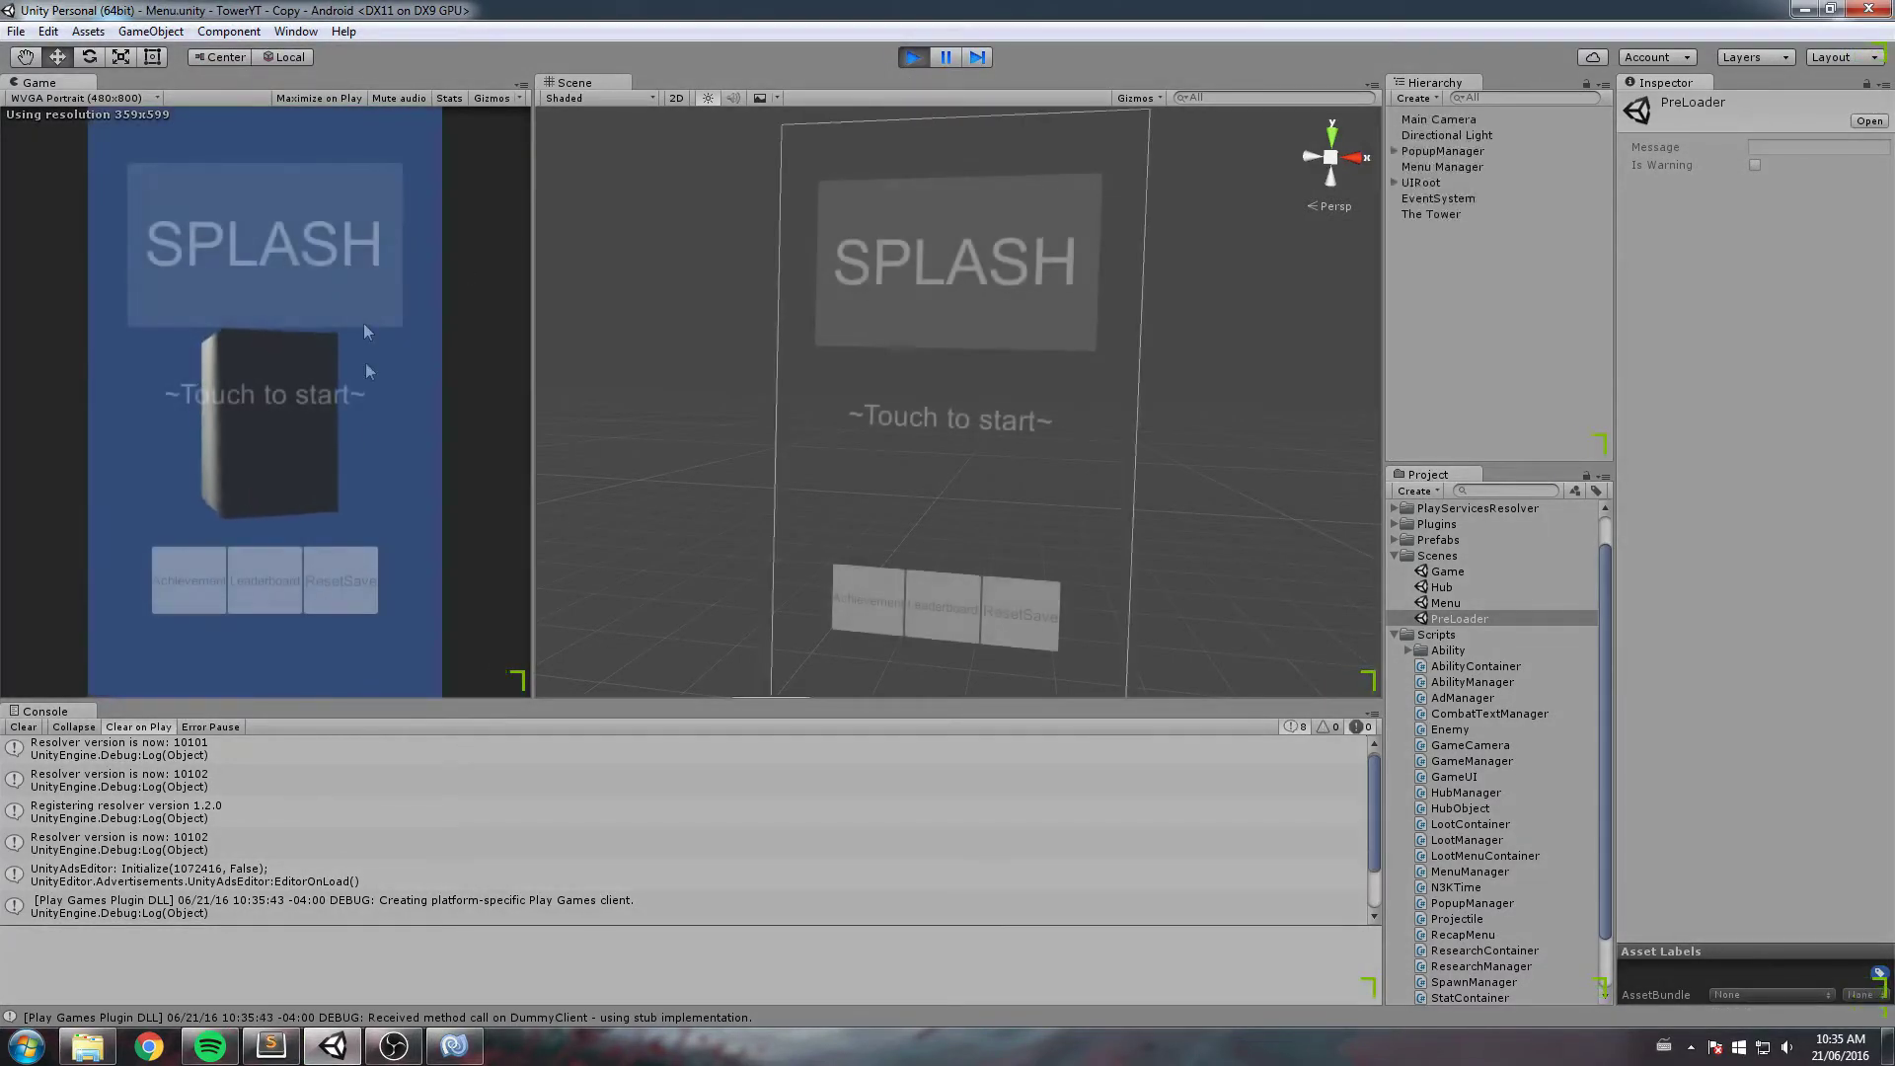
Step: Test the reset popup in the running game by opening it with ResetSave, cancelling it twice, and confirming the reset
click(357, 563)
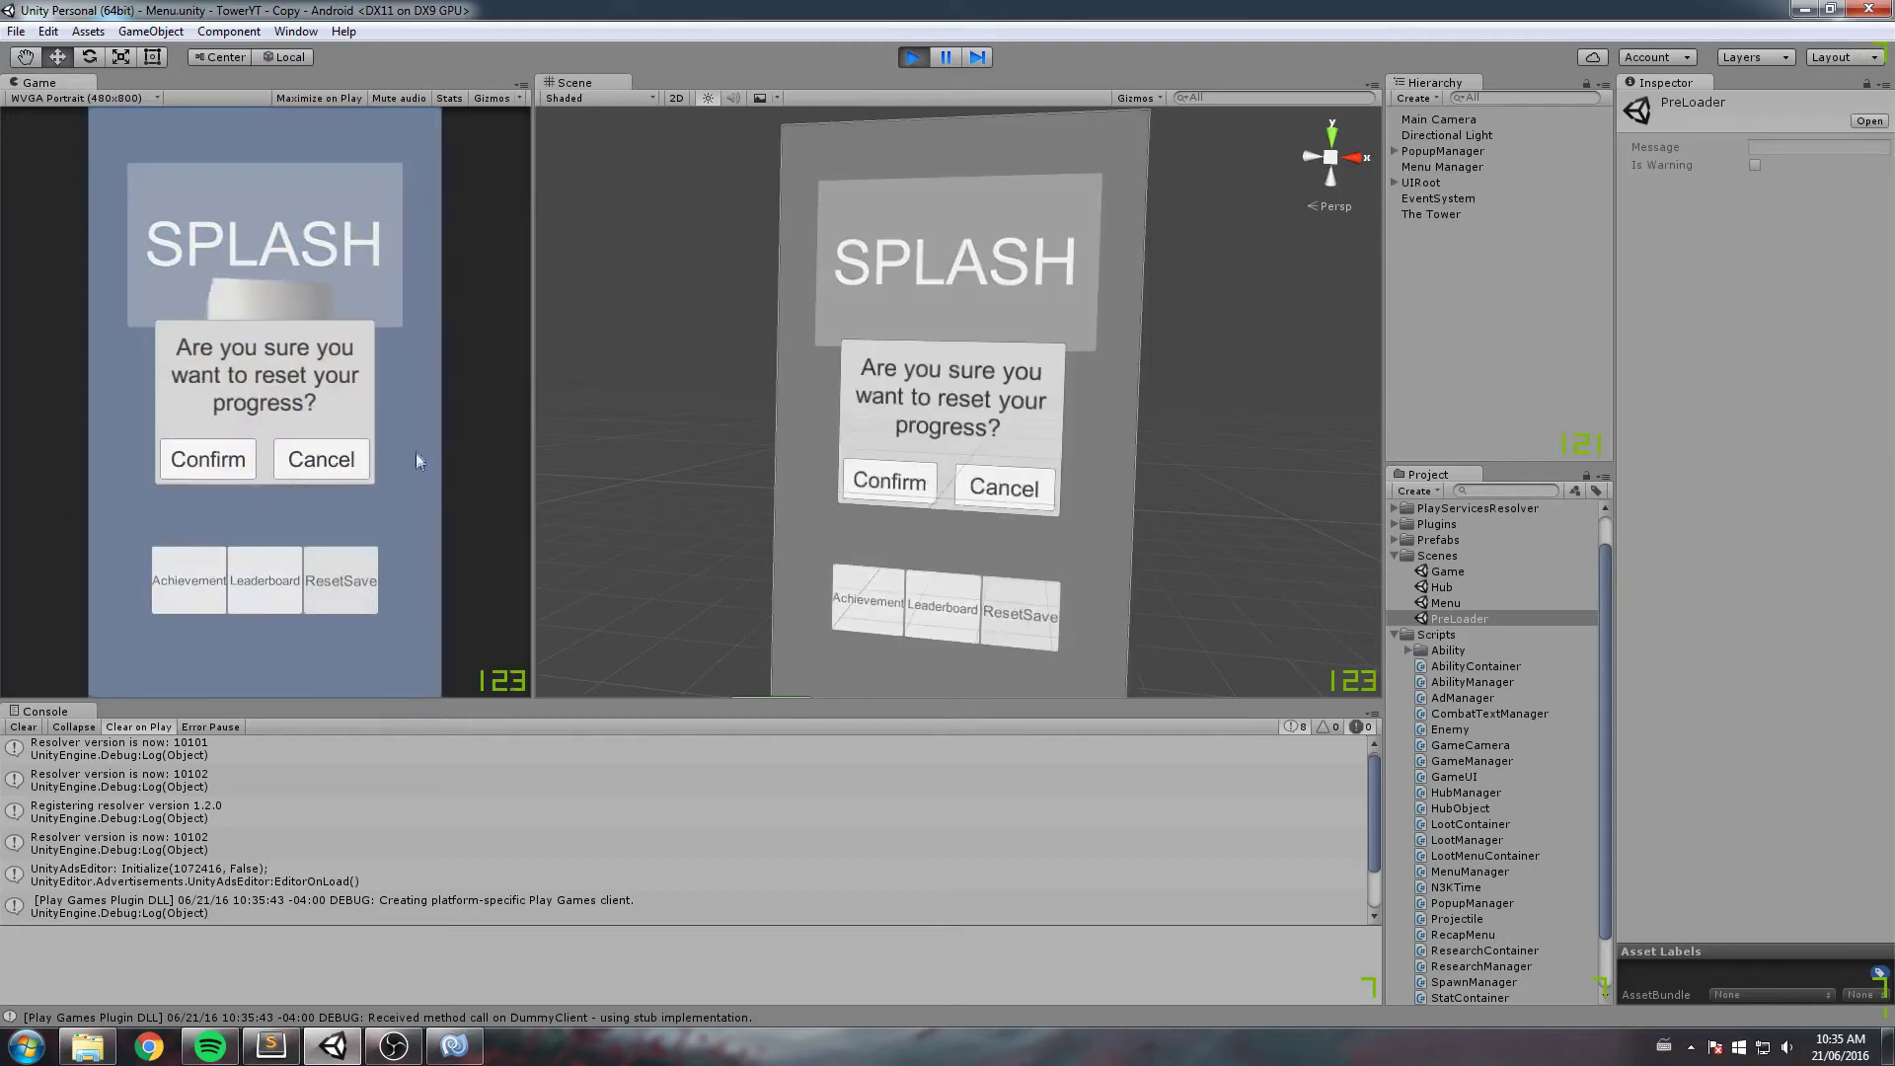
click(334, 456)
click(349, 584)
click(321, 459)
click(351, 578)
click(209, 460)
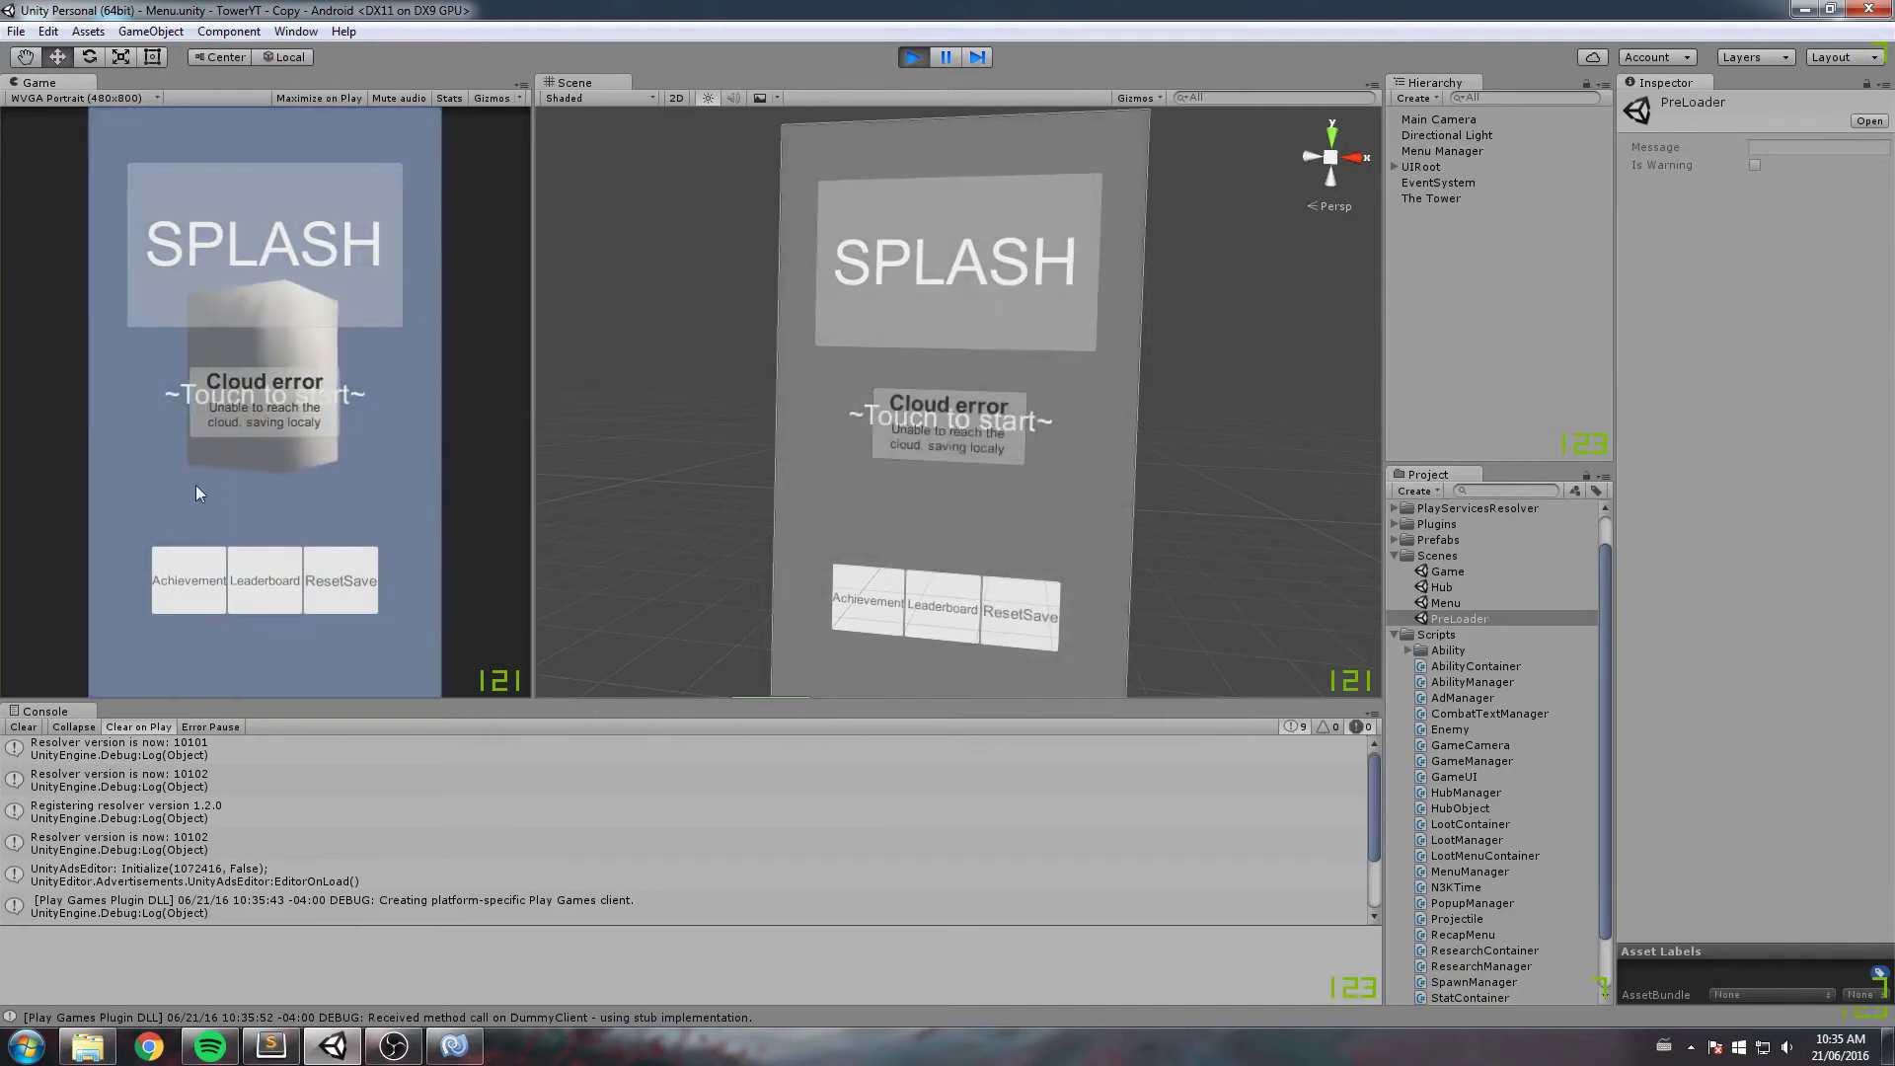
click(161, 547)
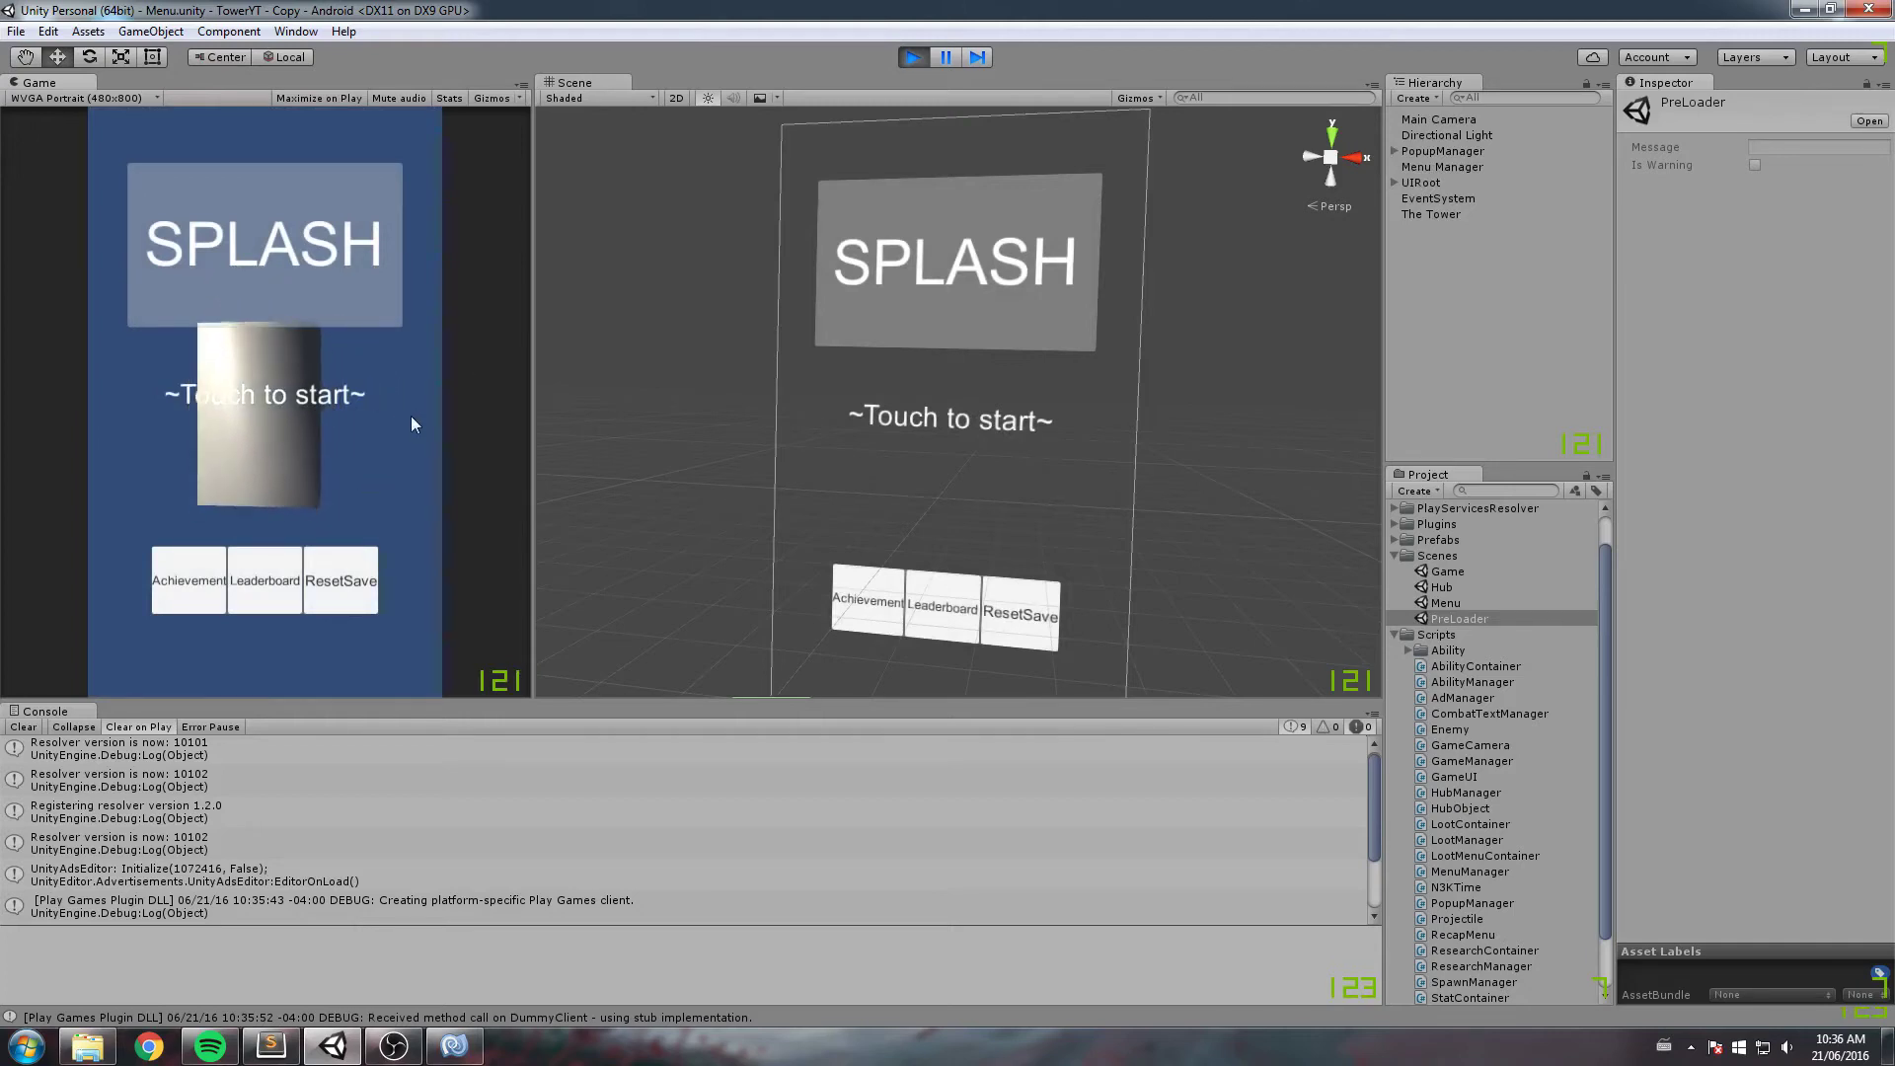
Step: Restart the game to check the menu's fade-in, and stop play mode
click(913, 56)
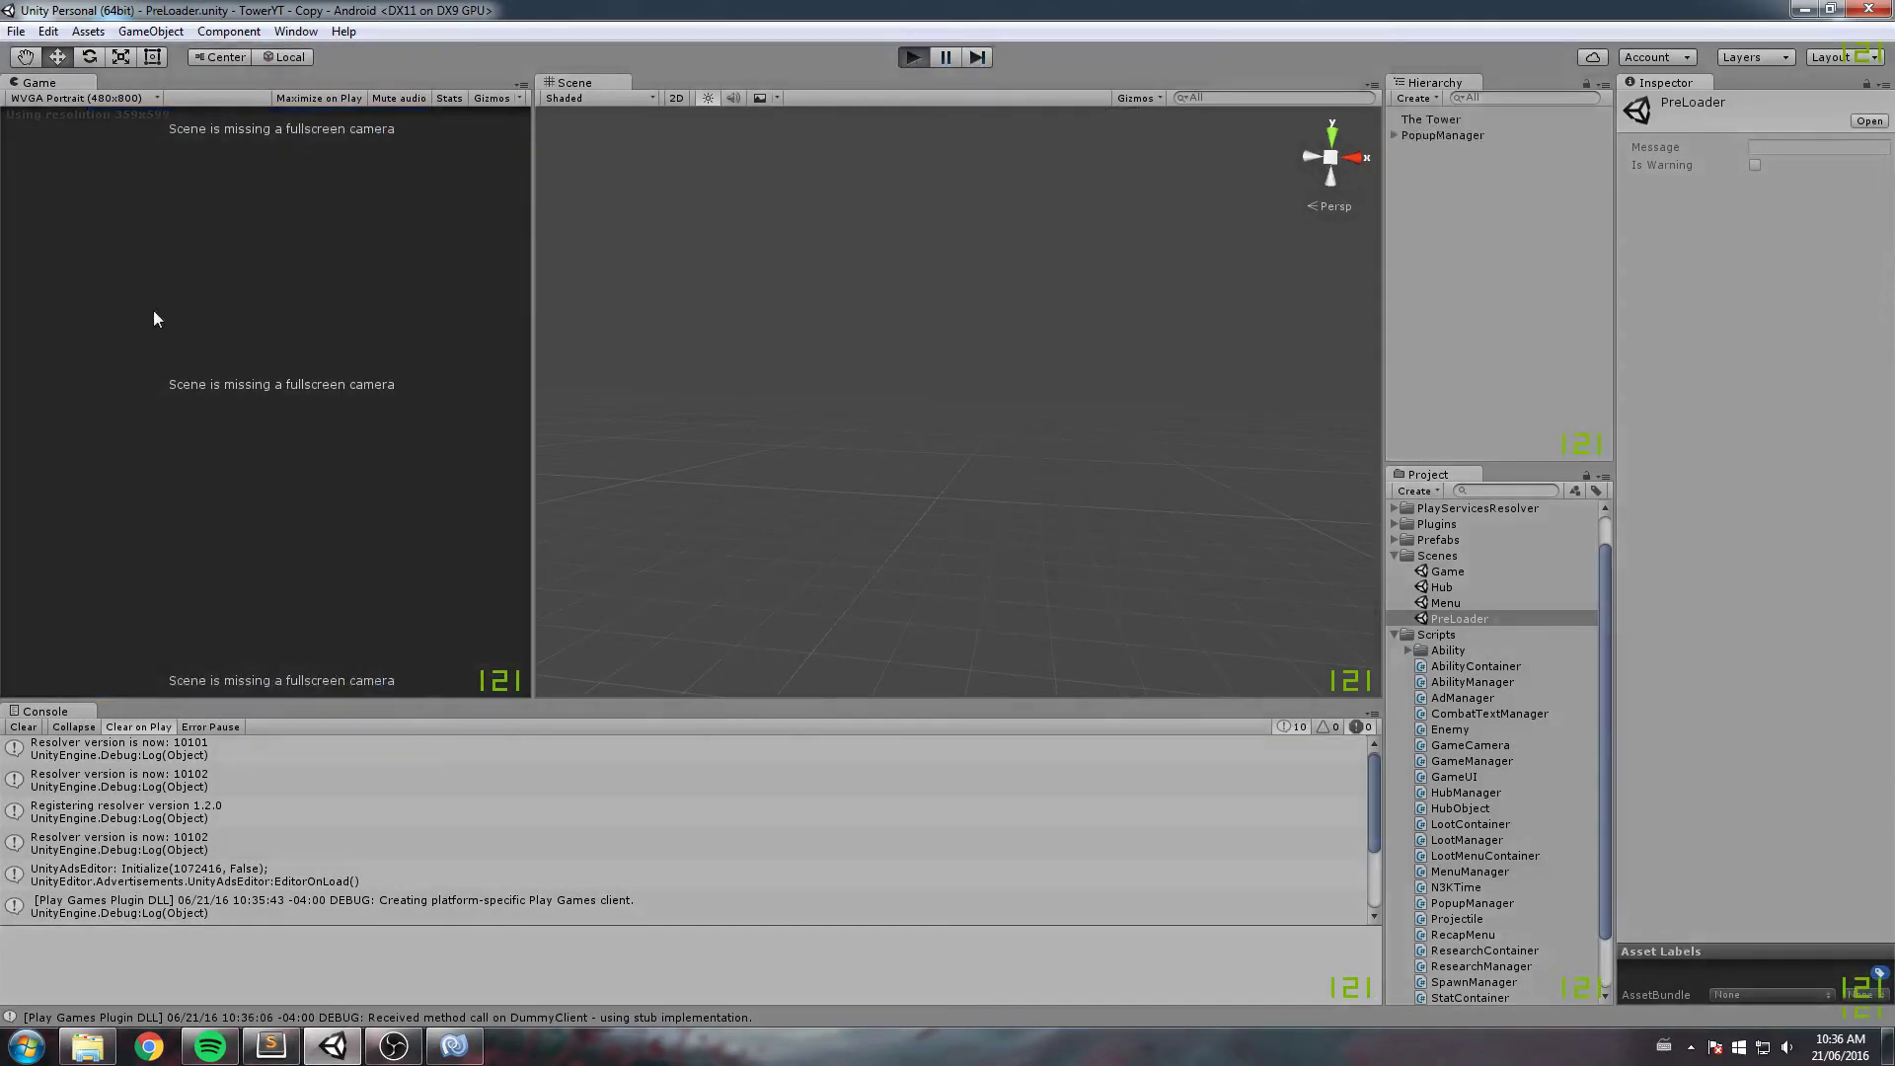
key(ctrl+p)
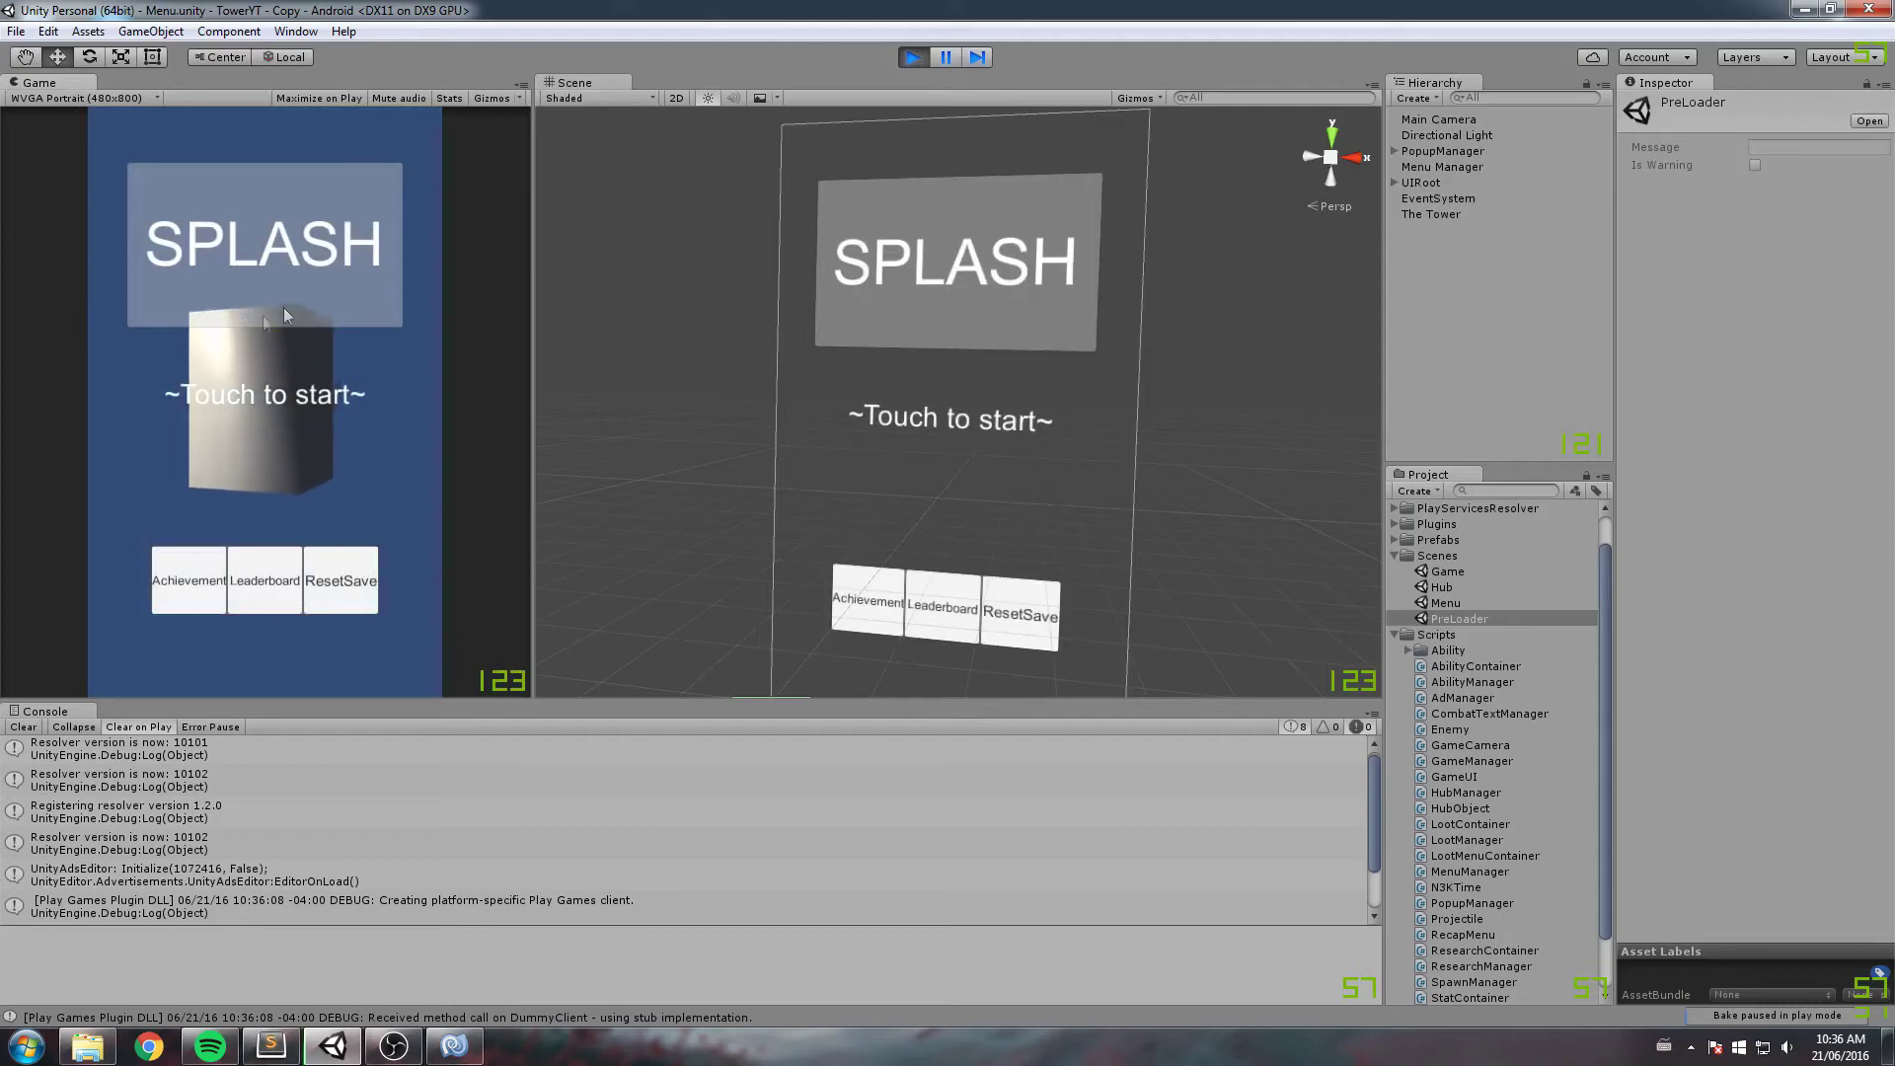
click(913, 57)
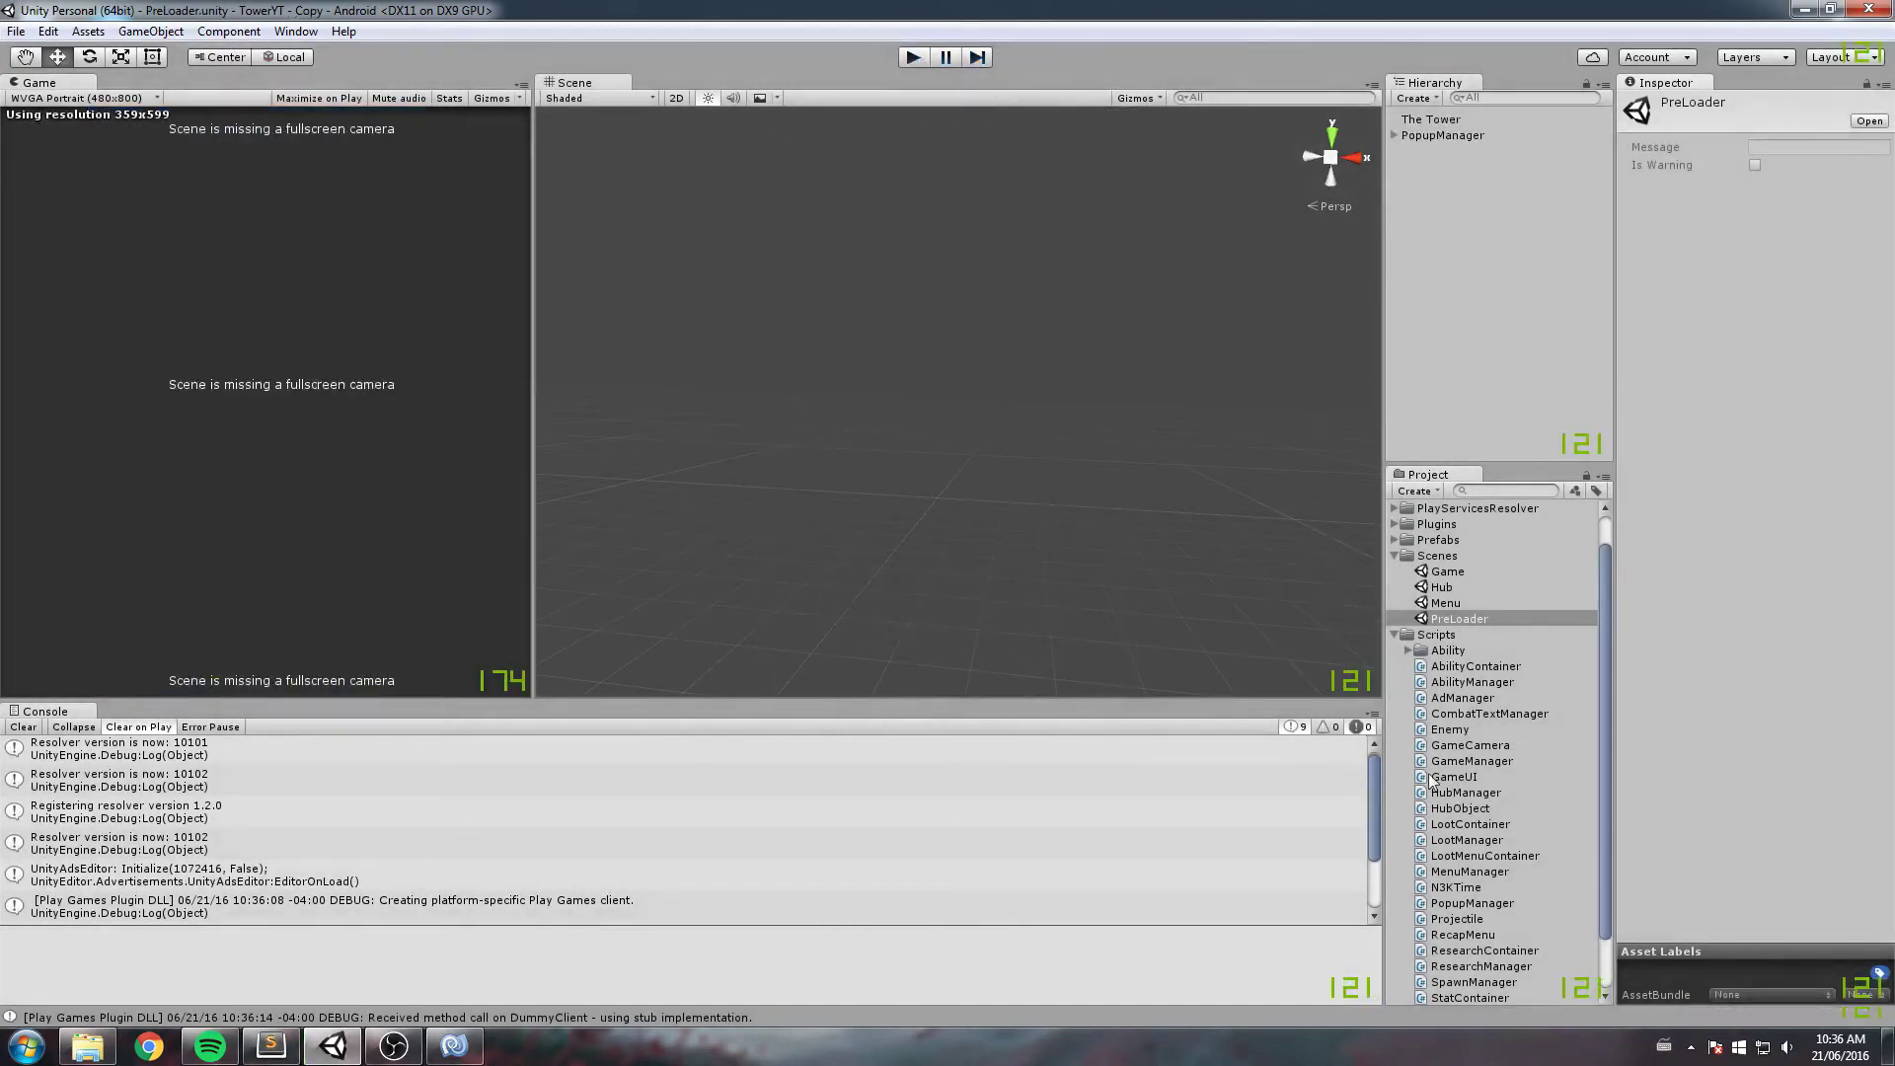
Step: Look into the Game and PreLoader scenes, and open the Menu scene
double_click(1447, 571)
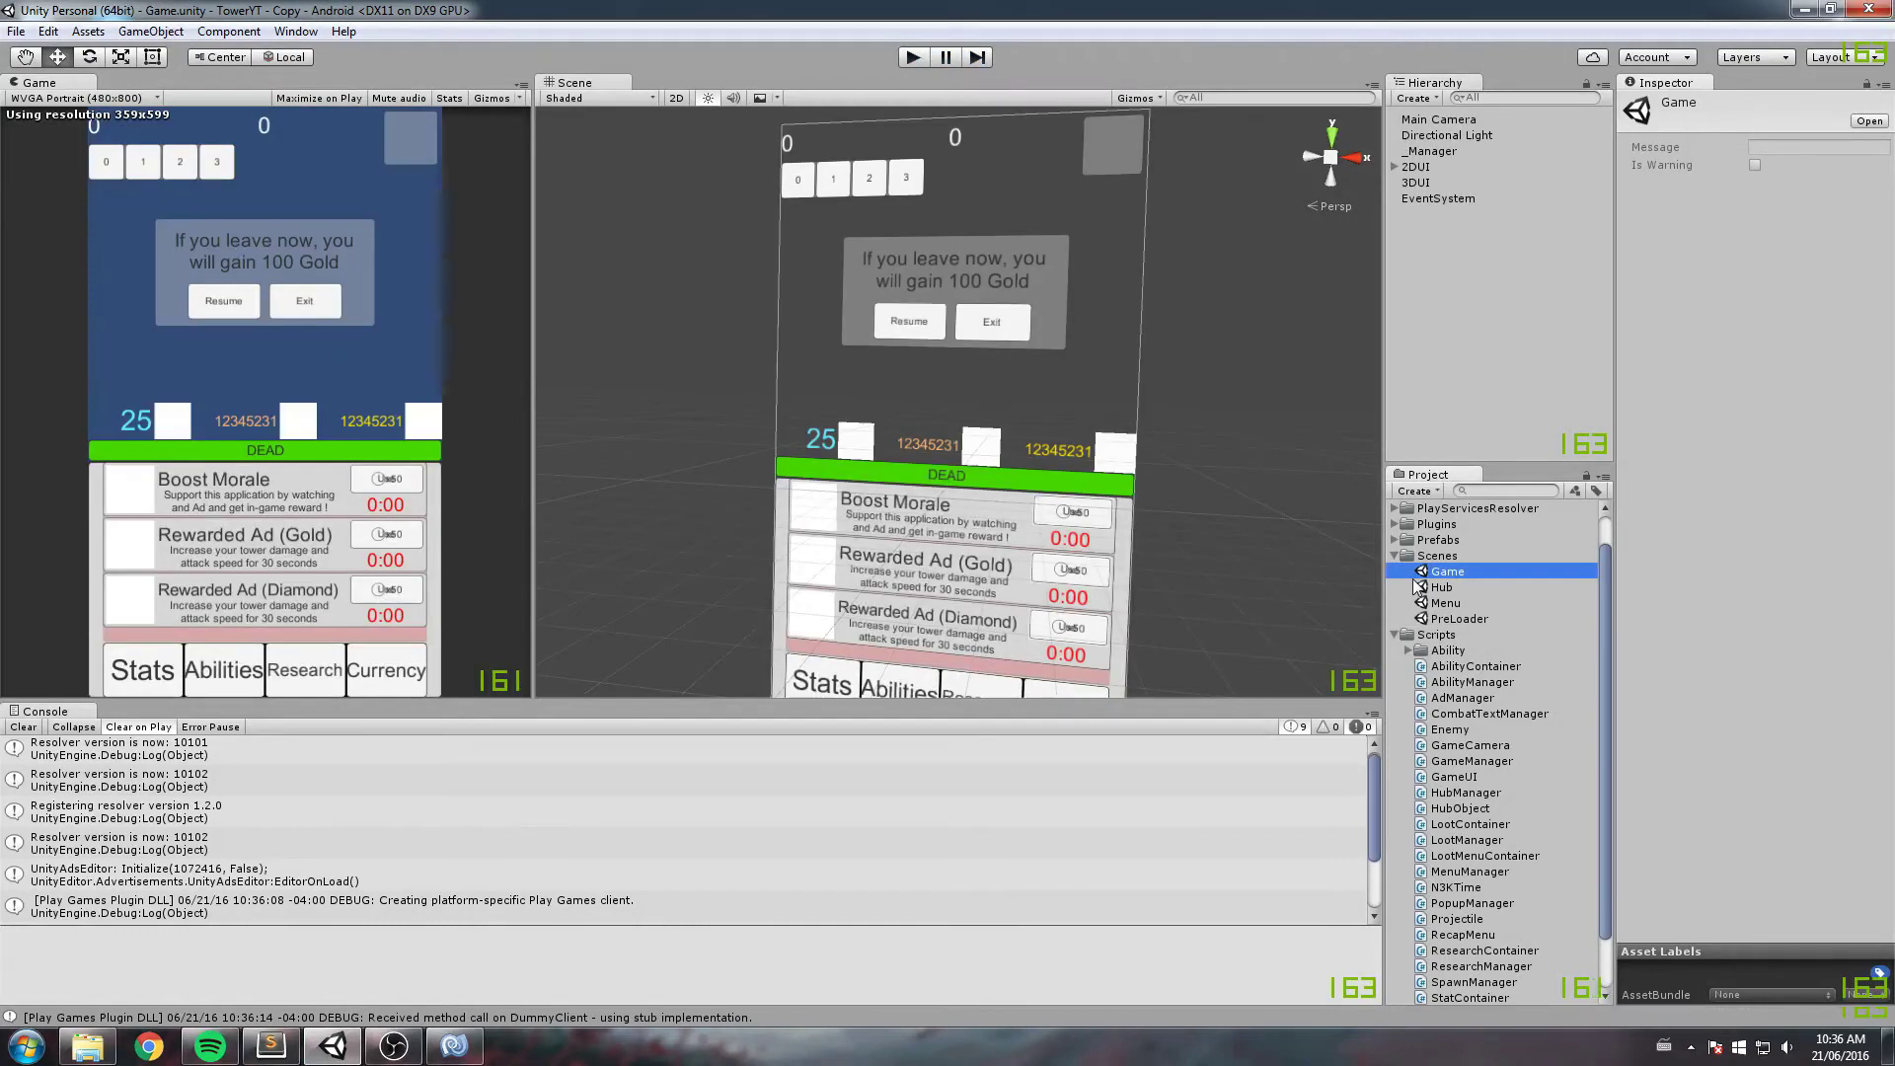
double_click(1443, 619)
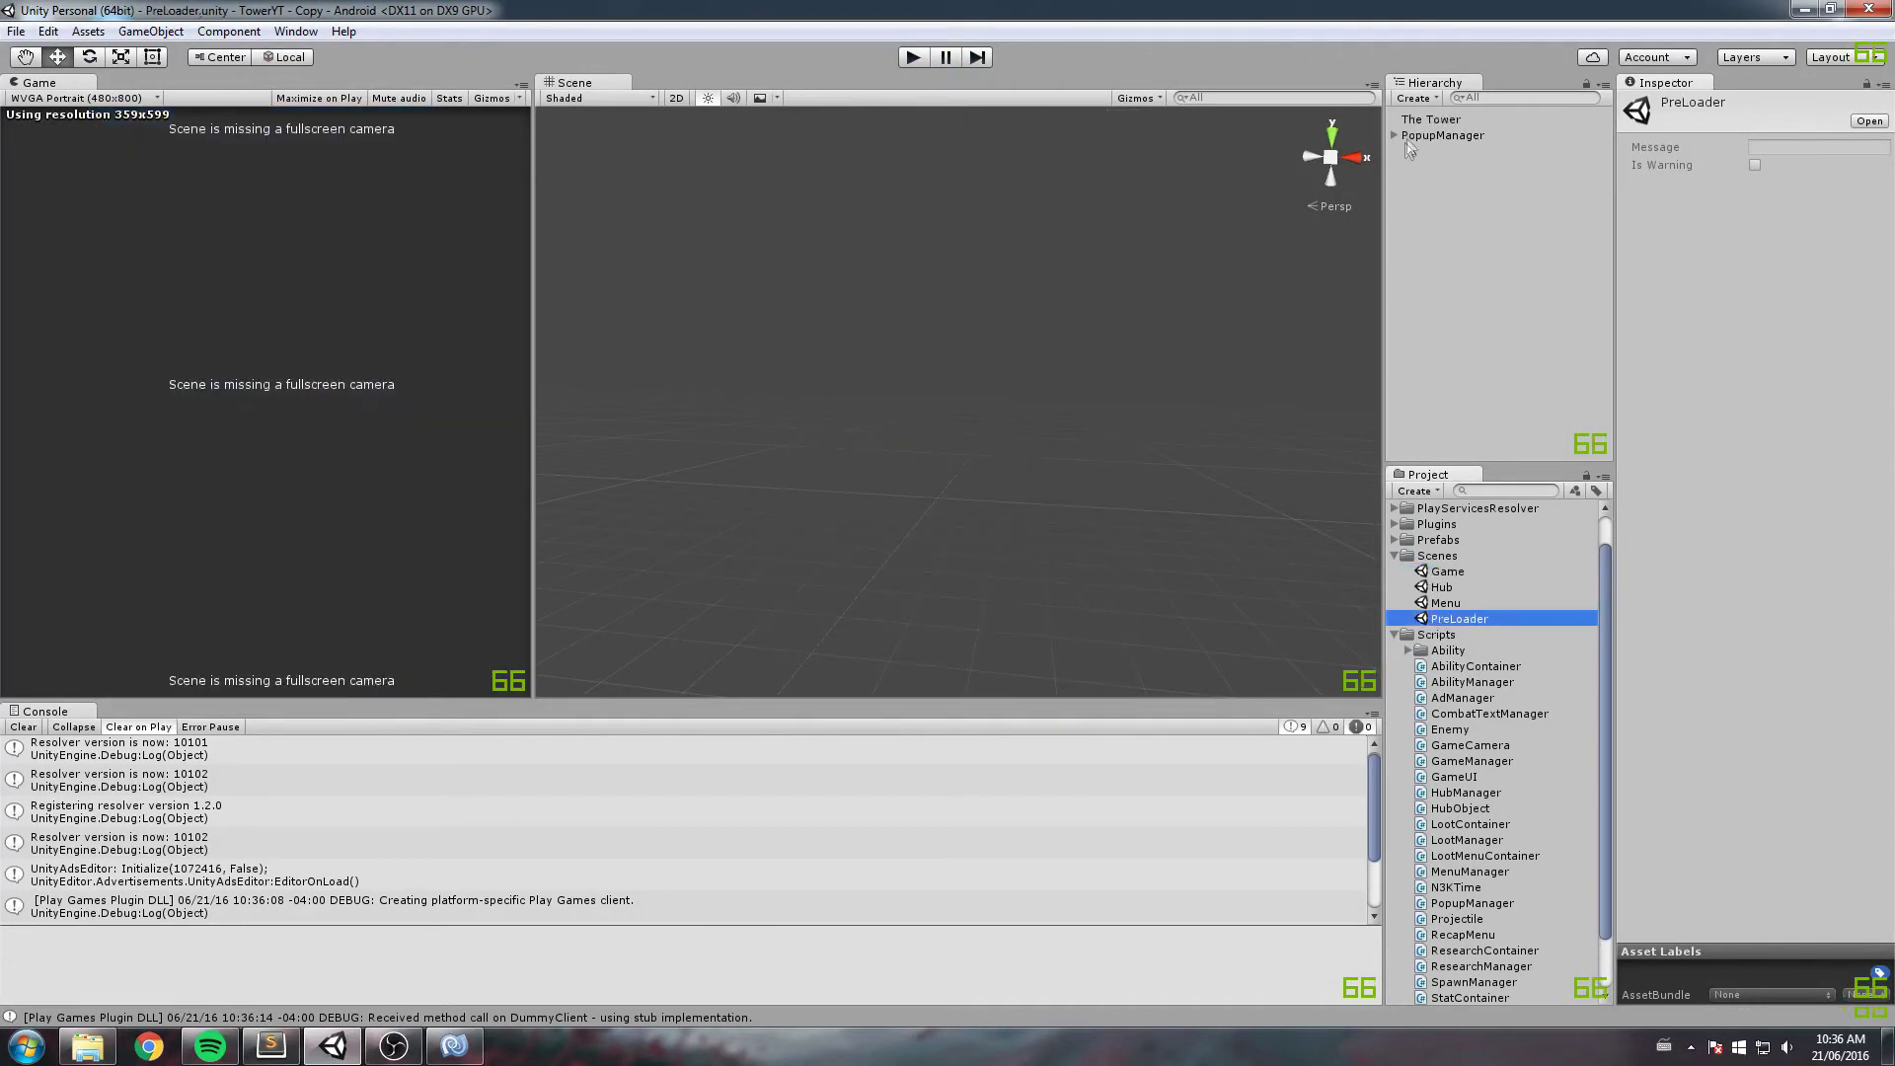
click(1421, 136)
double_click(1446, 603)
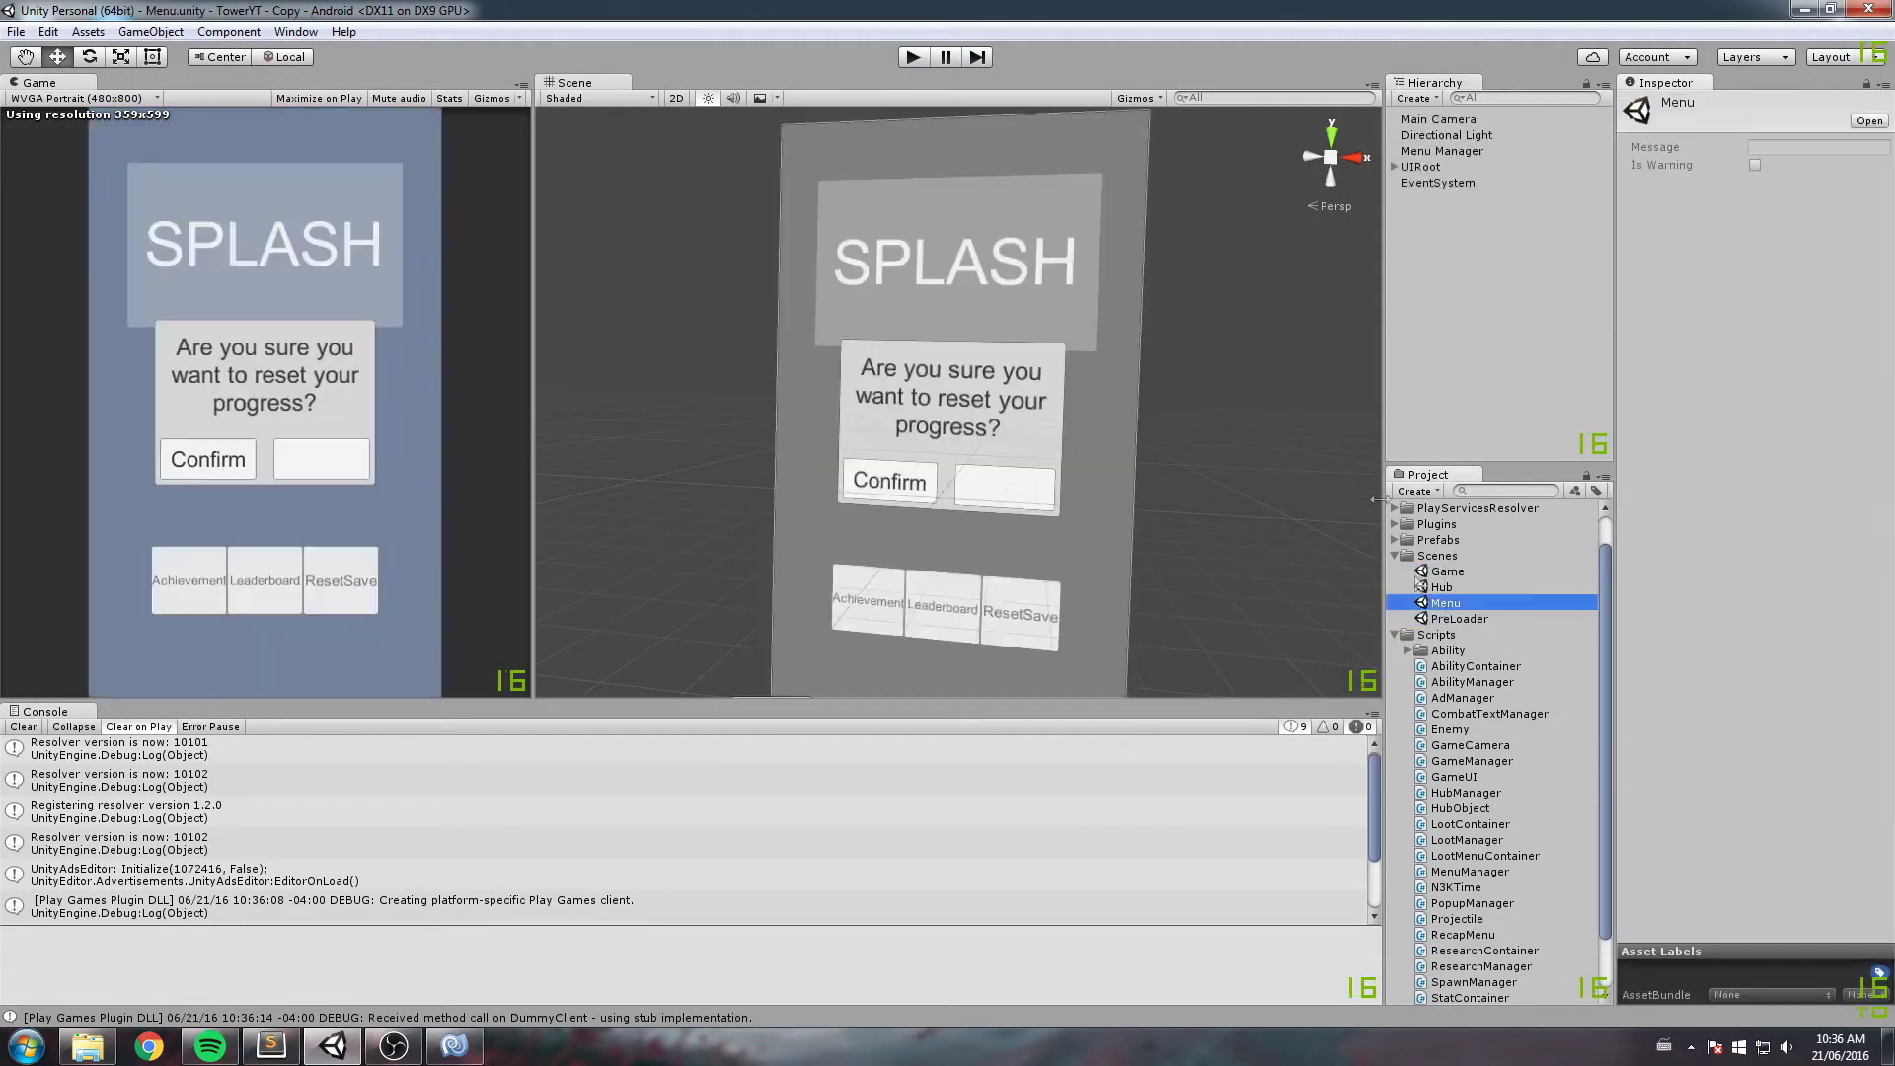
Step: Set the Canvas Group alpha of UIRoot to 1
click(1442, 166)
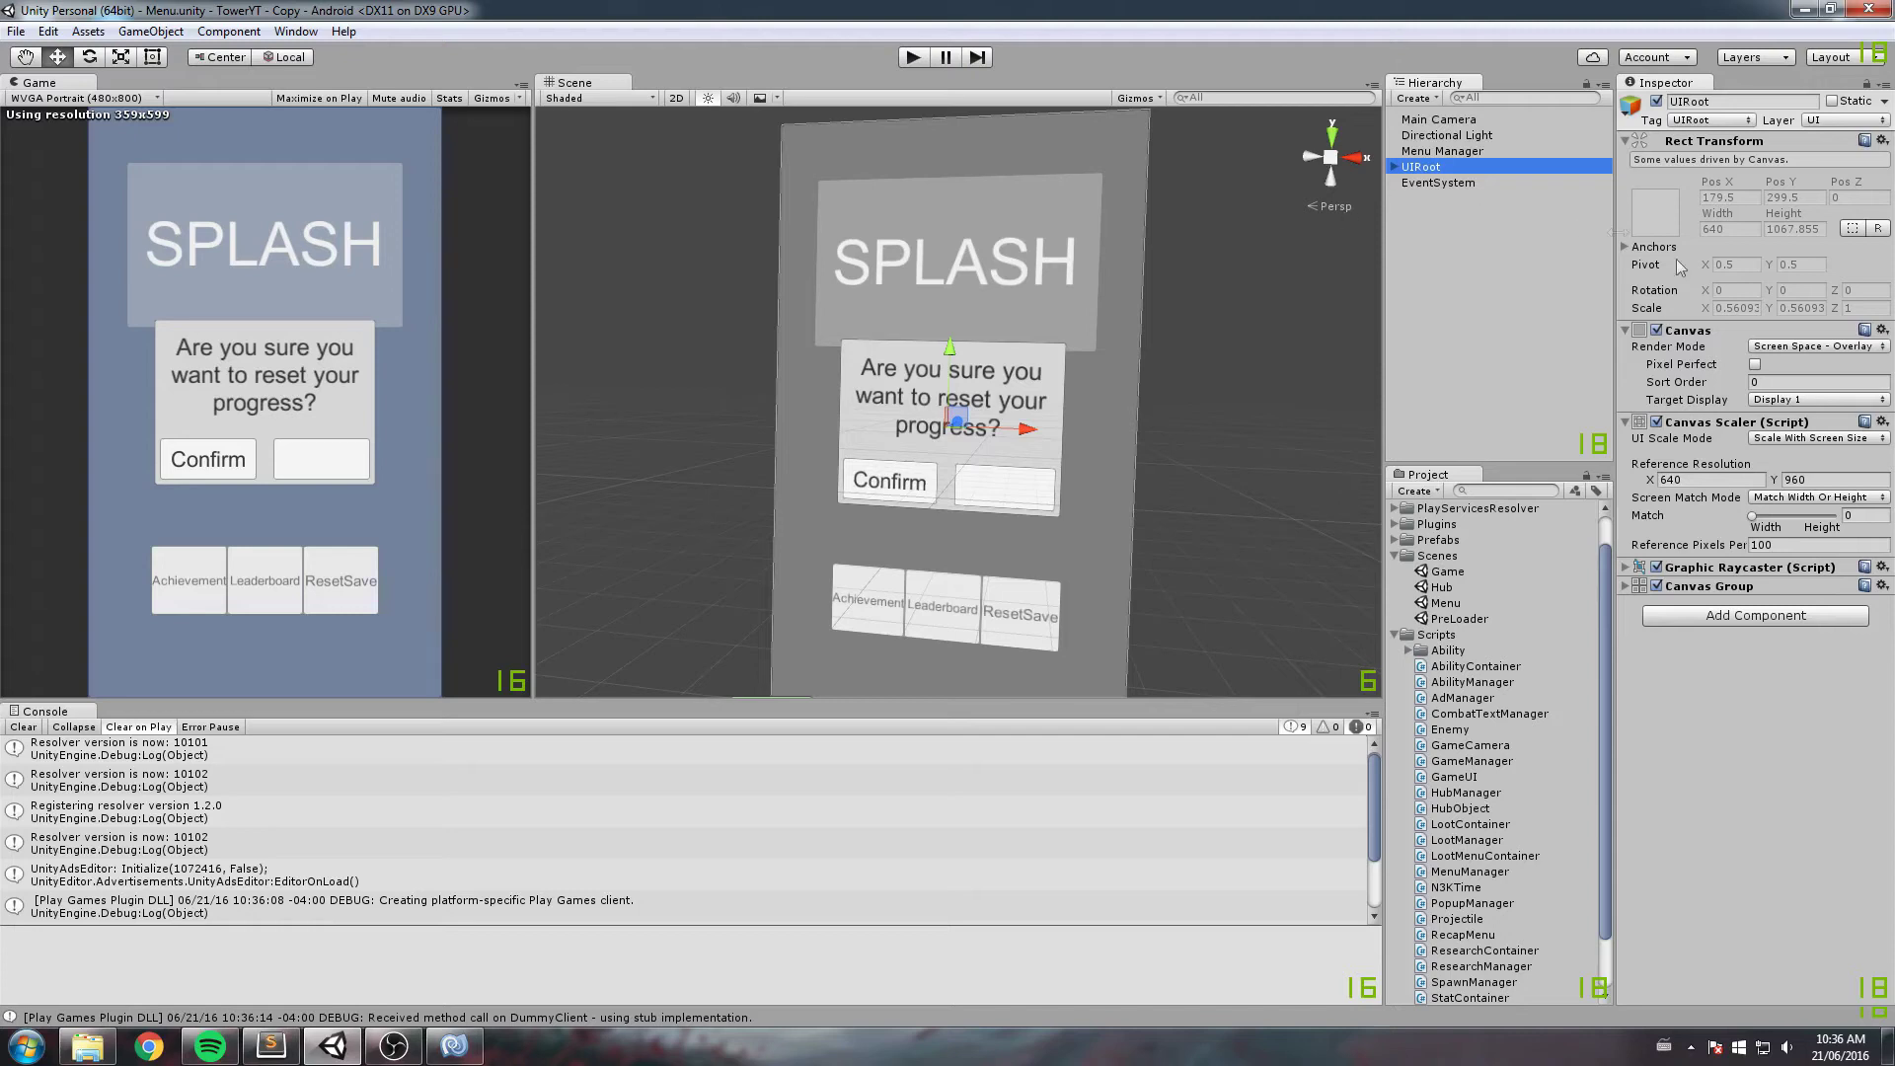
click(1740, 586)
drag(1647, 610, 1691, 610)
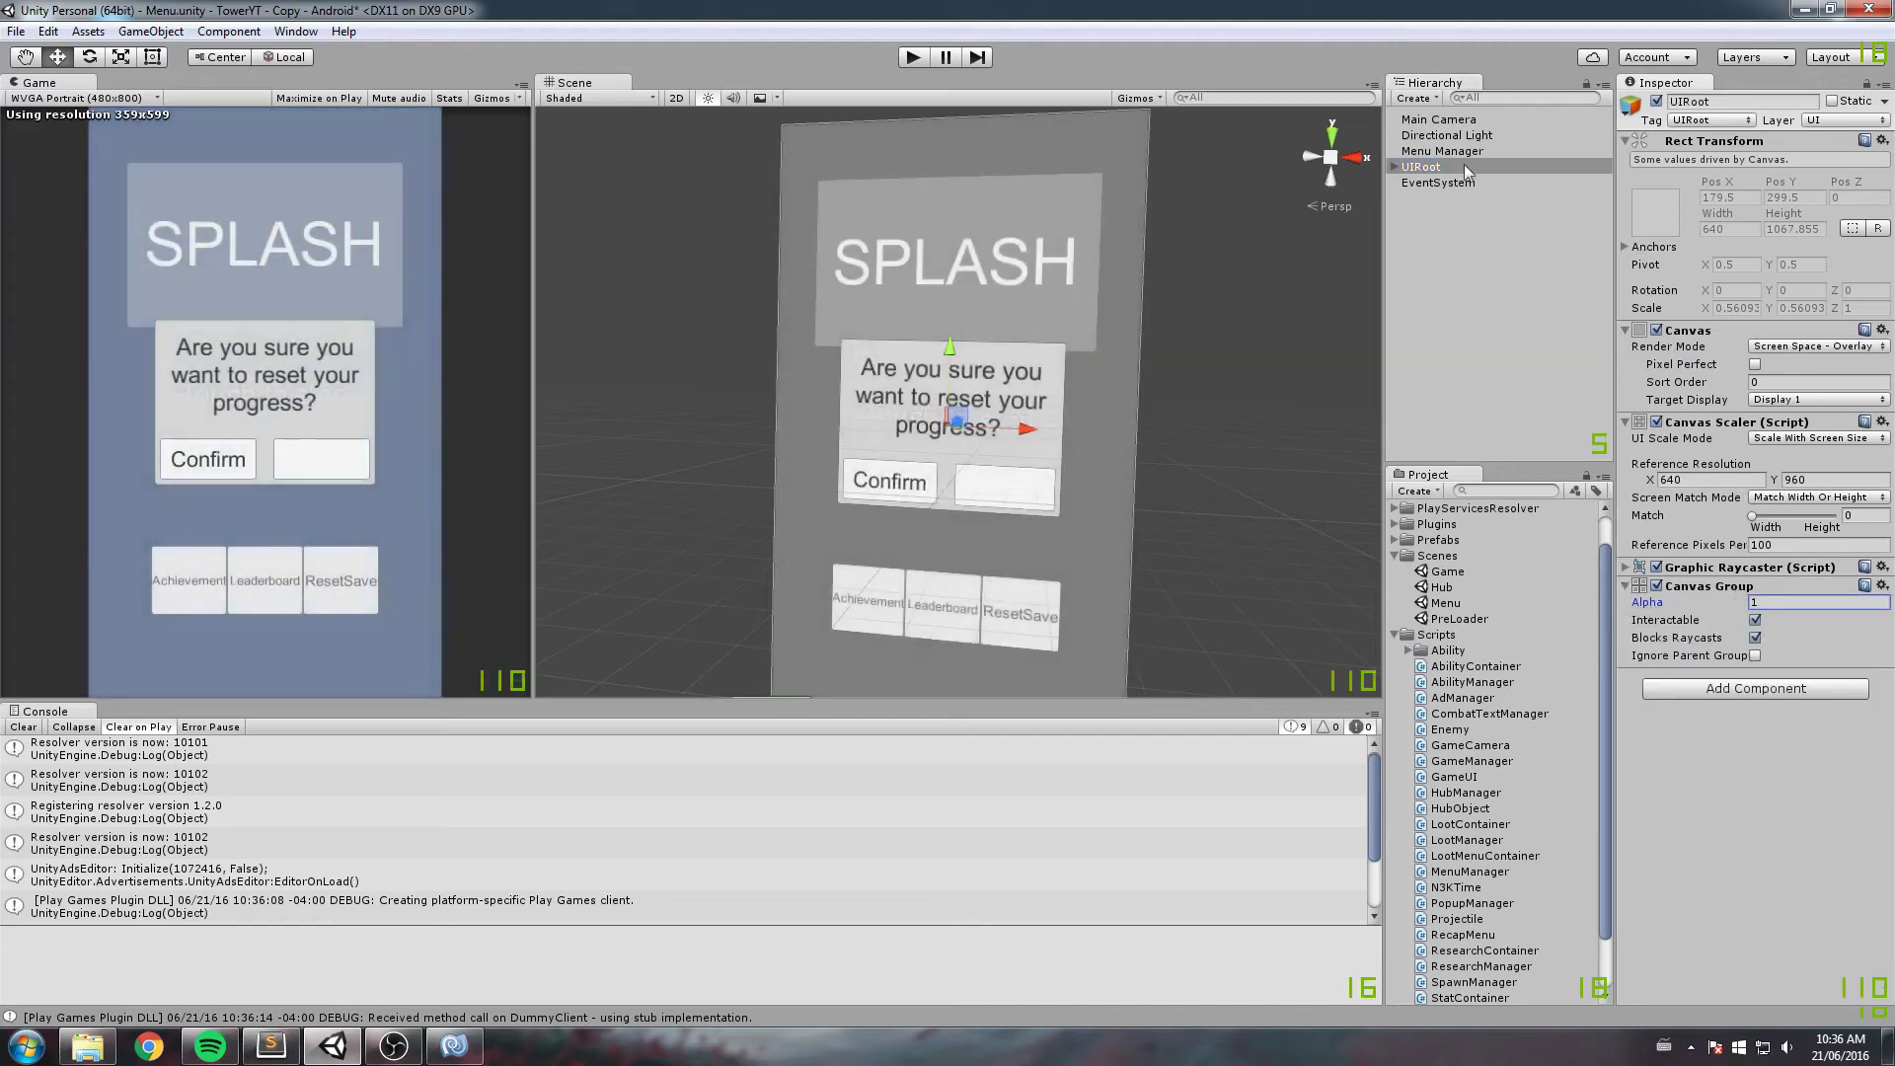
Step: Examine UIRoot's child objects and the text settings of the popup's Cancel button
click(1396, 167)
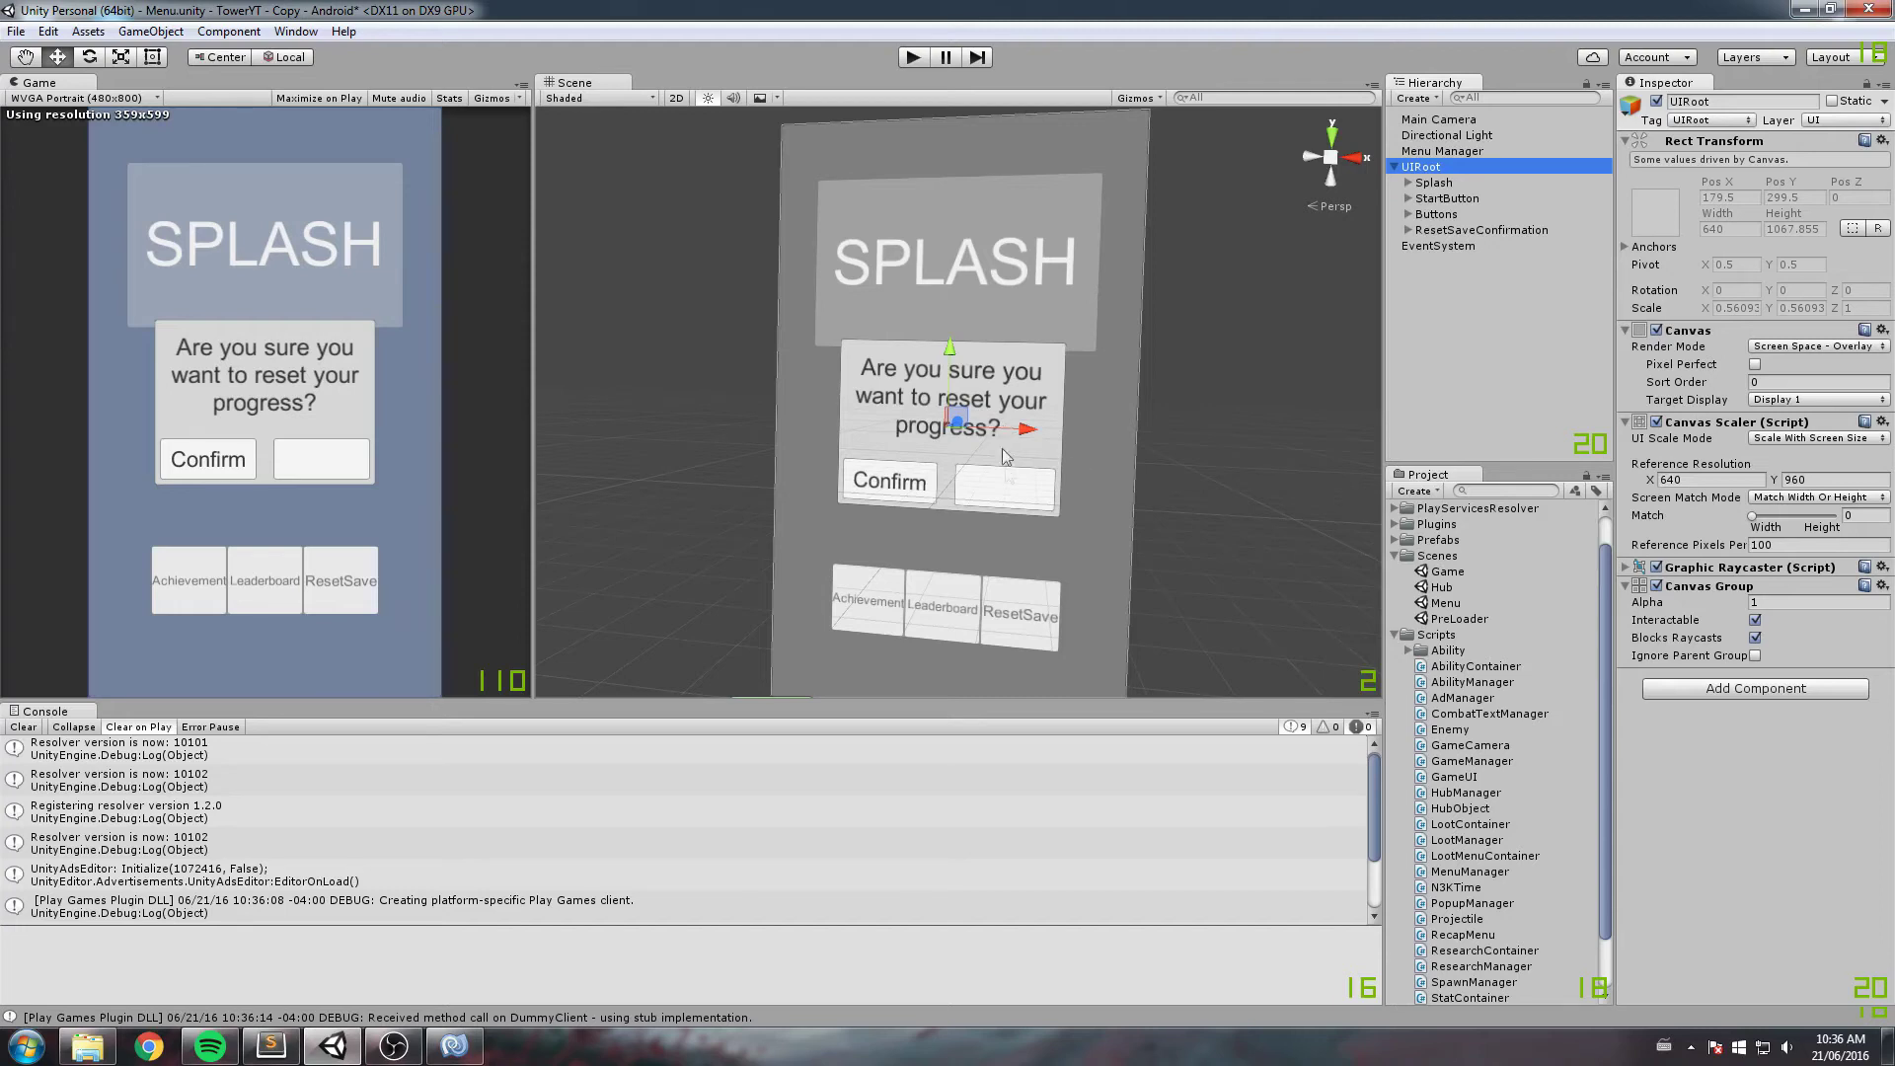
click(1013, 488)
key(Right)
click(1462, 294)
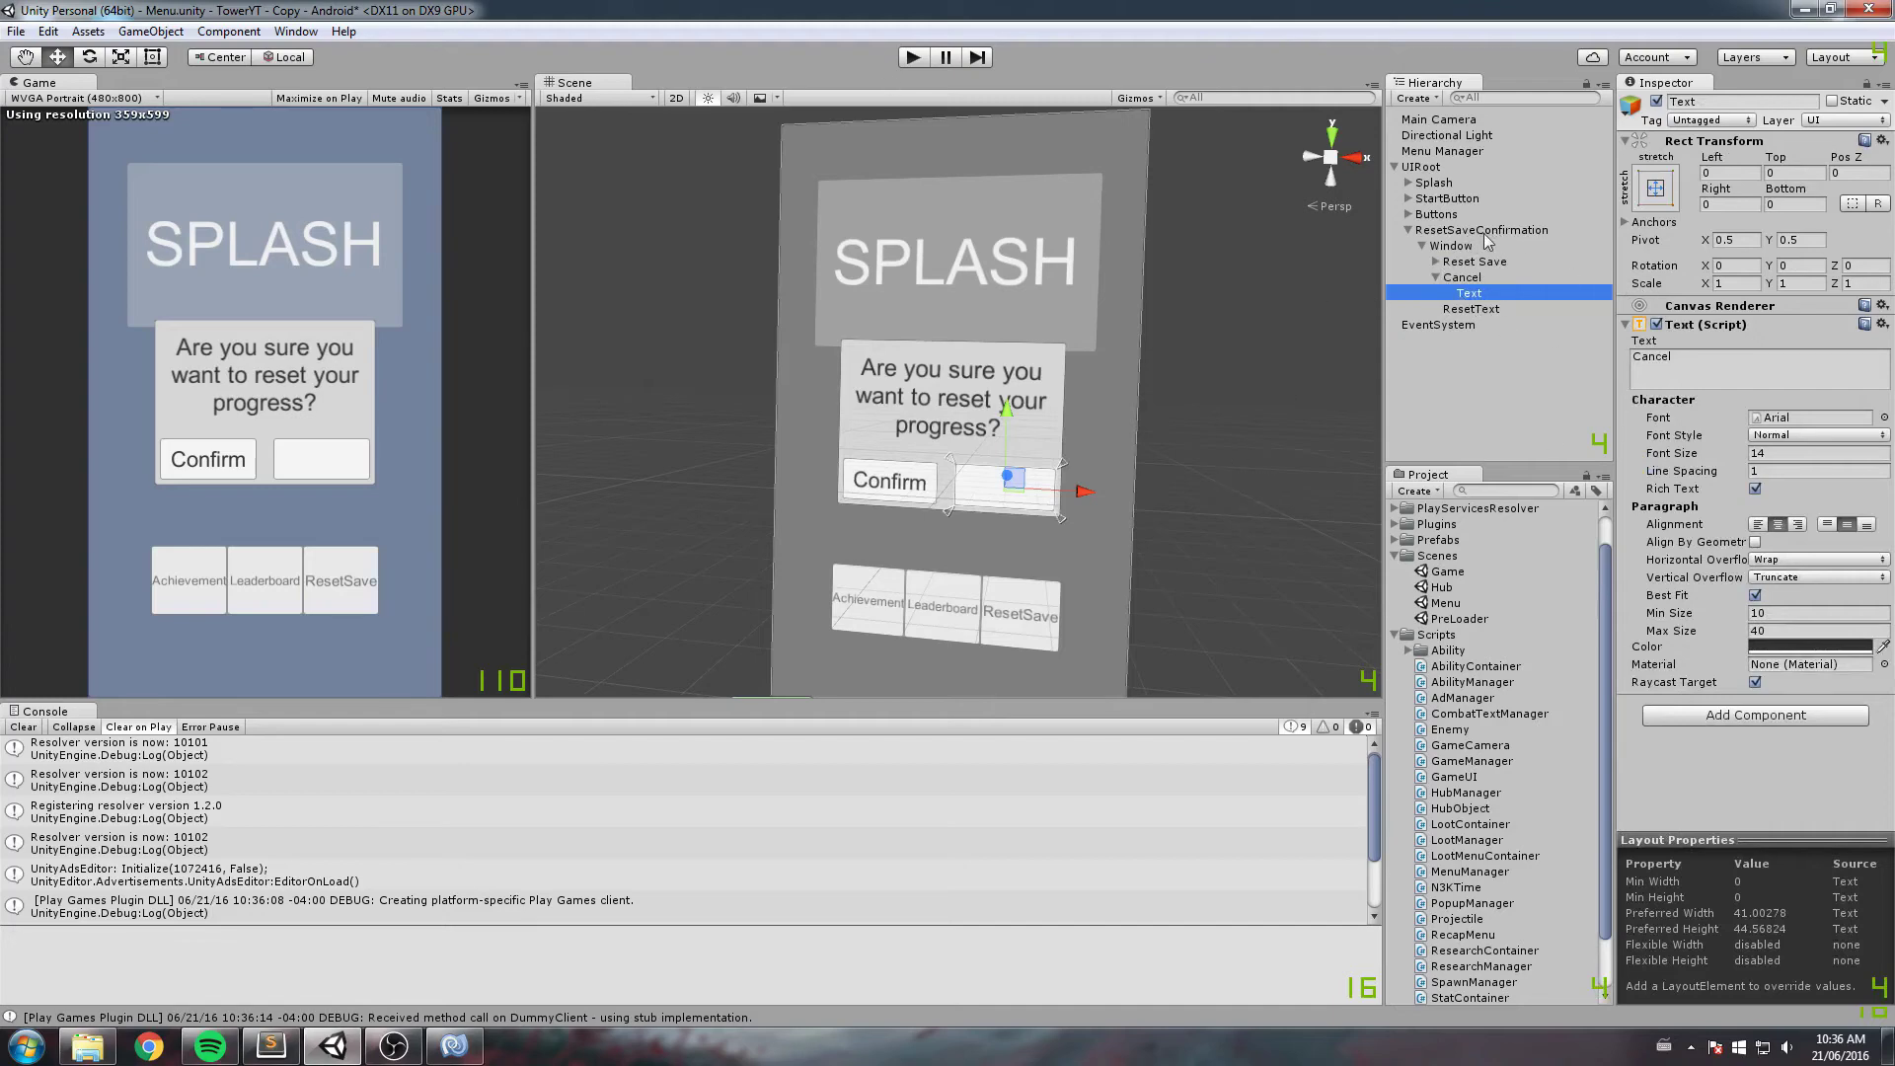
click(1484, 233)
click(1408, 230)
click(1434, 168)
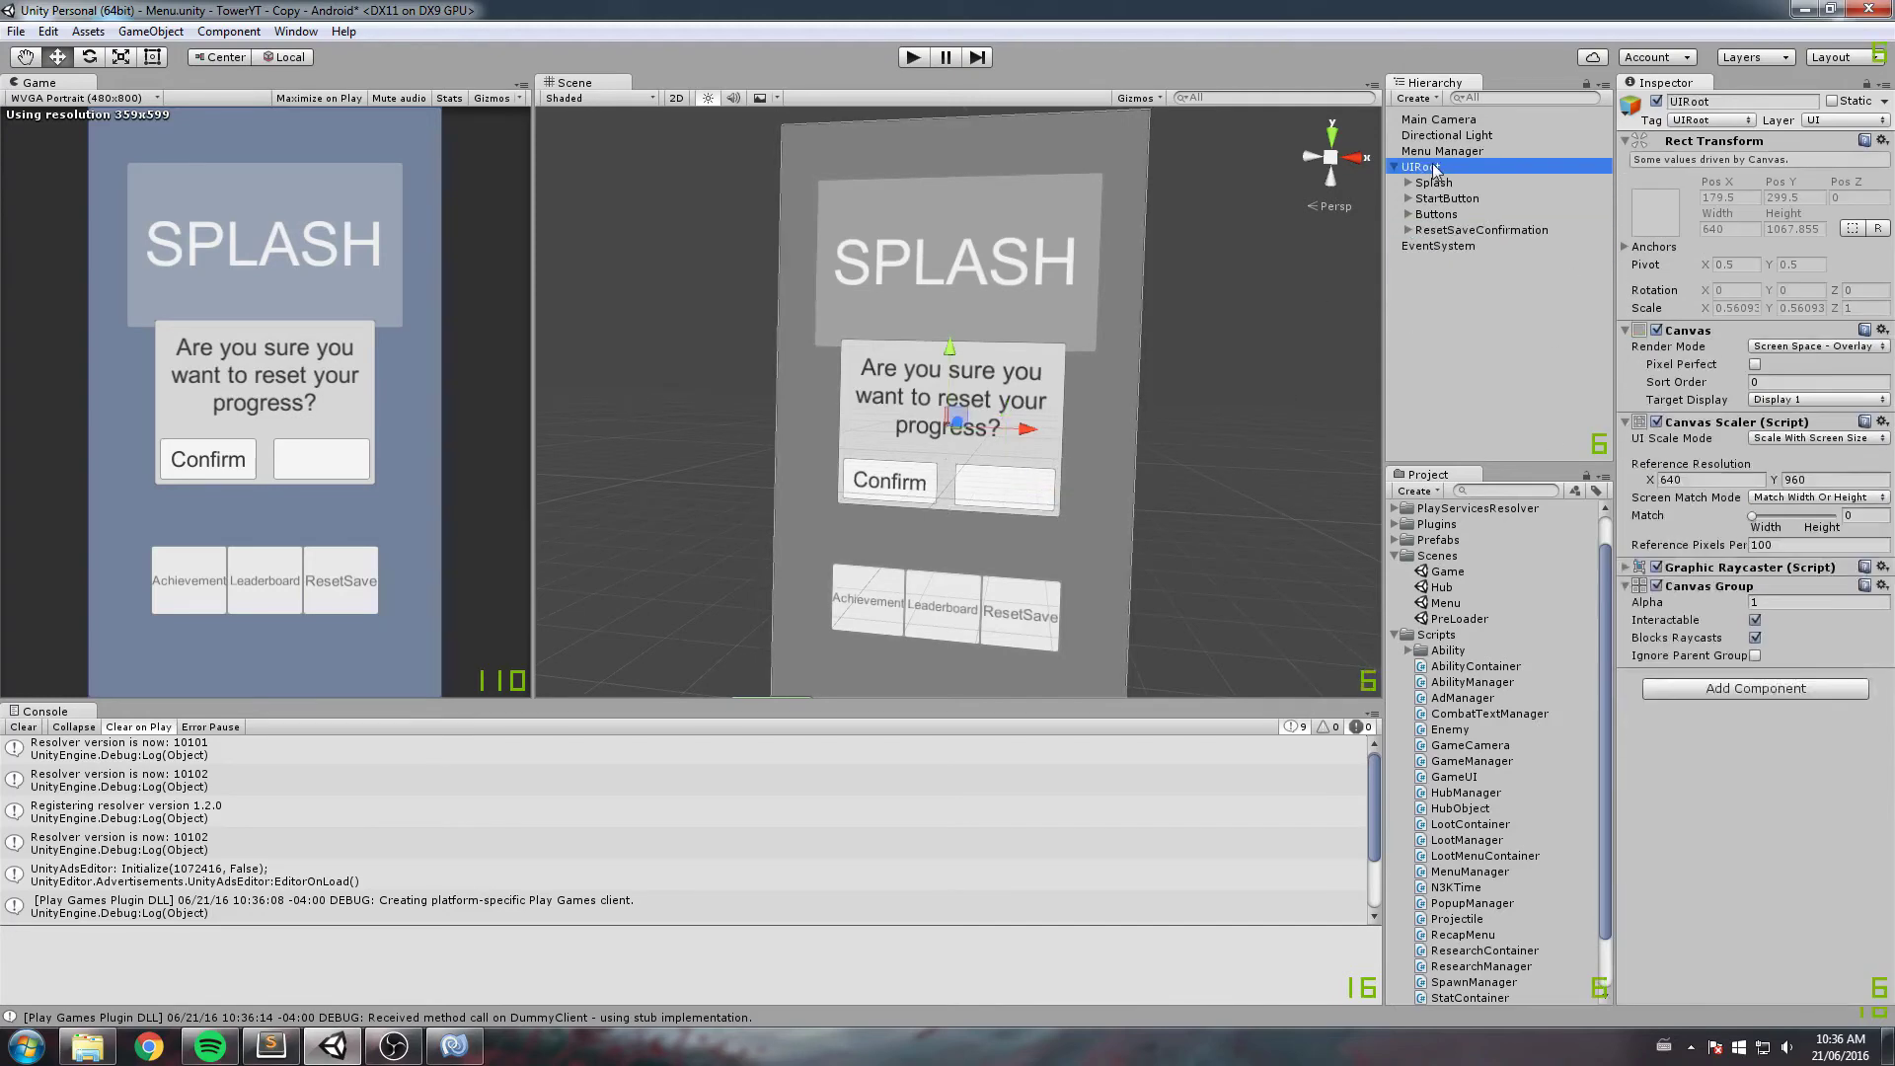
click(1466, 331)
click(1421, 168)
click(1427, 276)
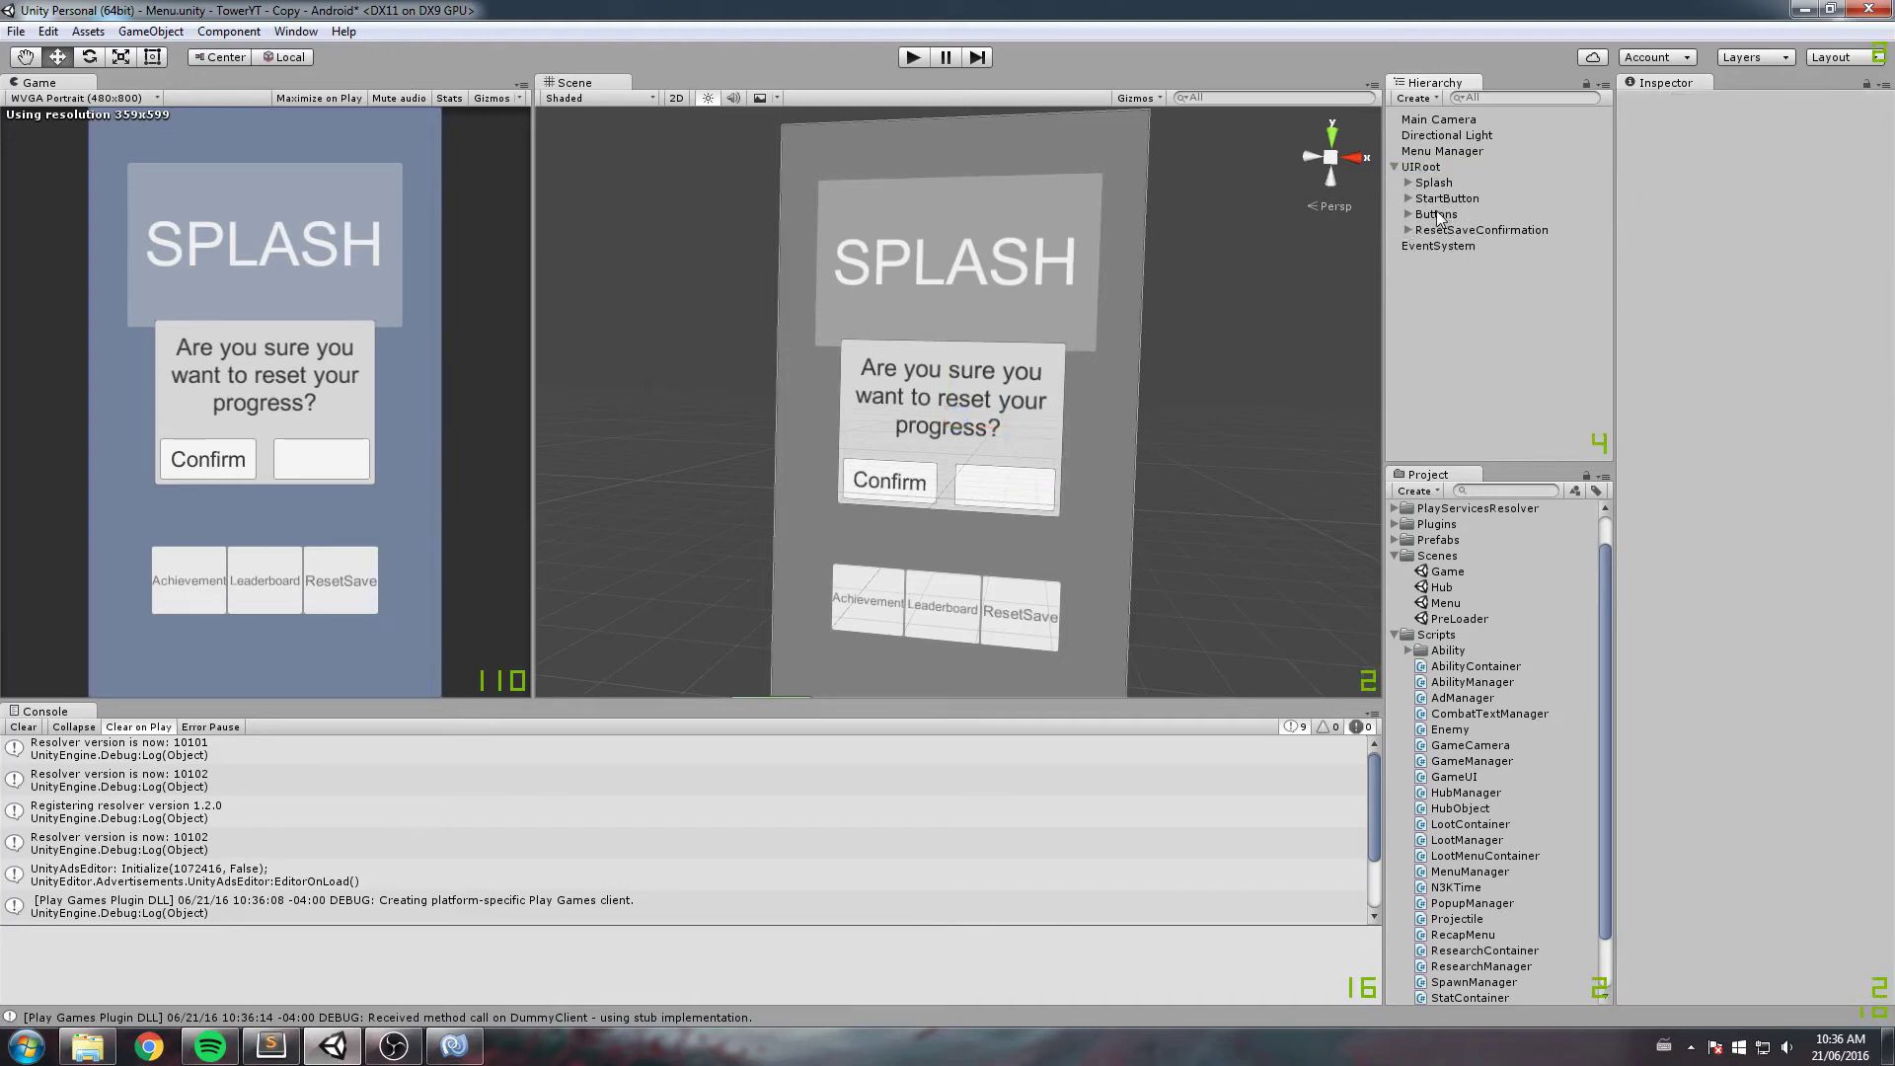
Step: Create a child Canvas under UIRoot and name it FadeAnimation
click(1434, 166)
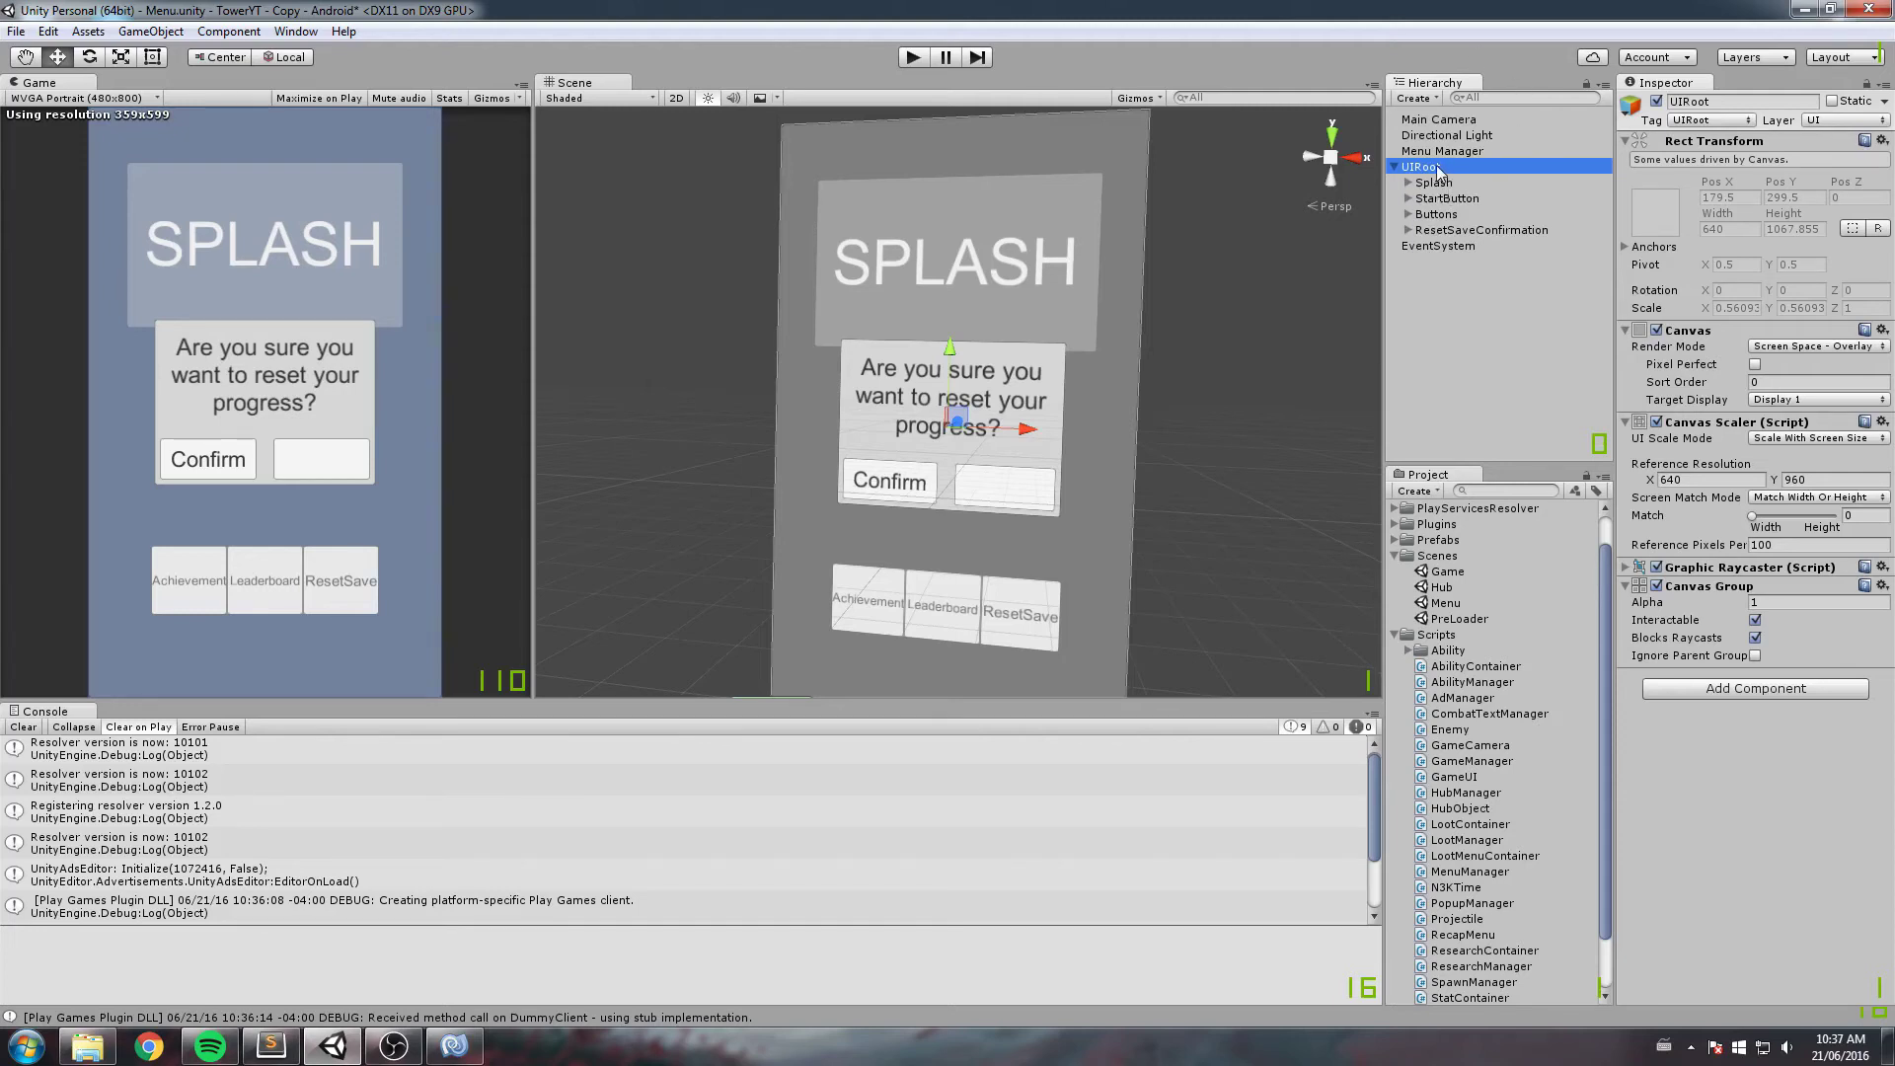
right_click(1443, 172)
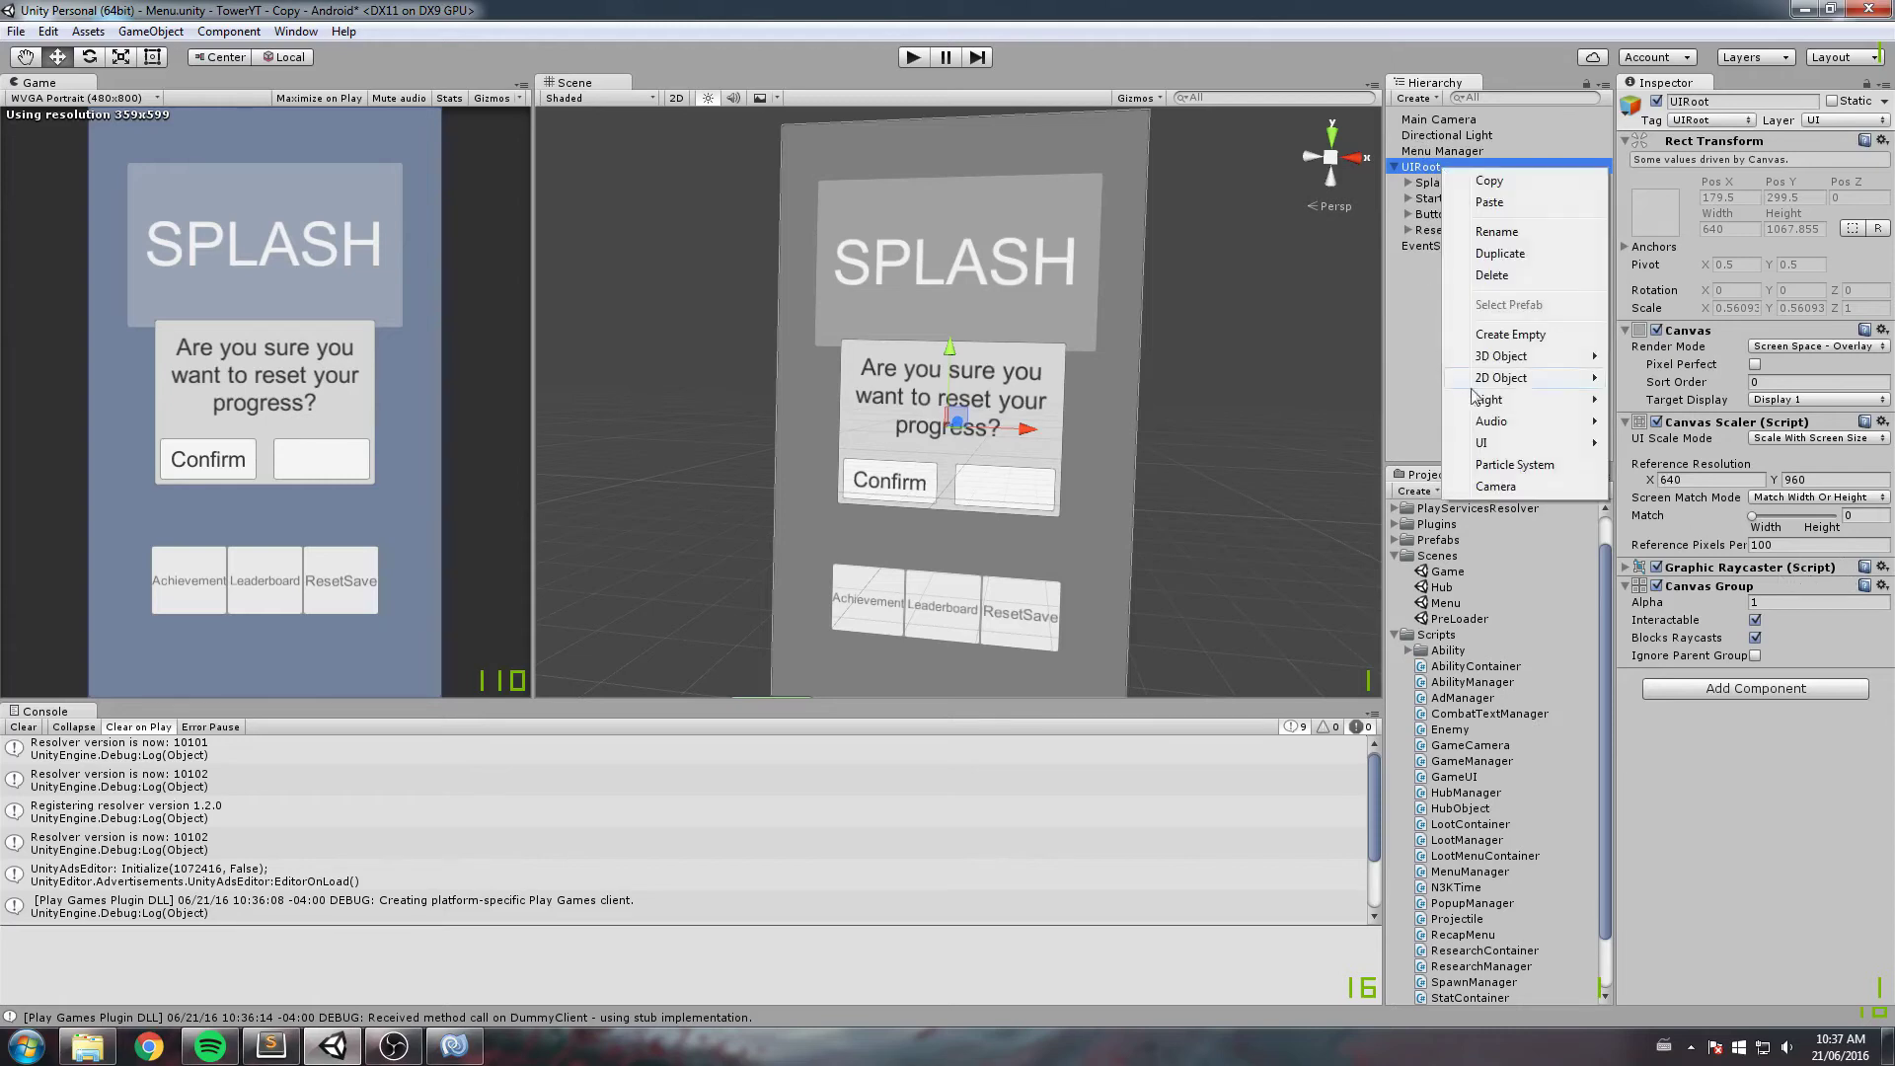
mouse_move(1557, 444)
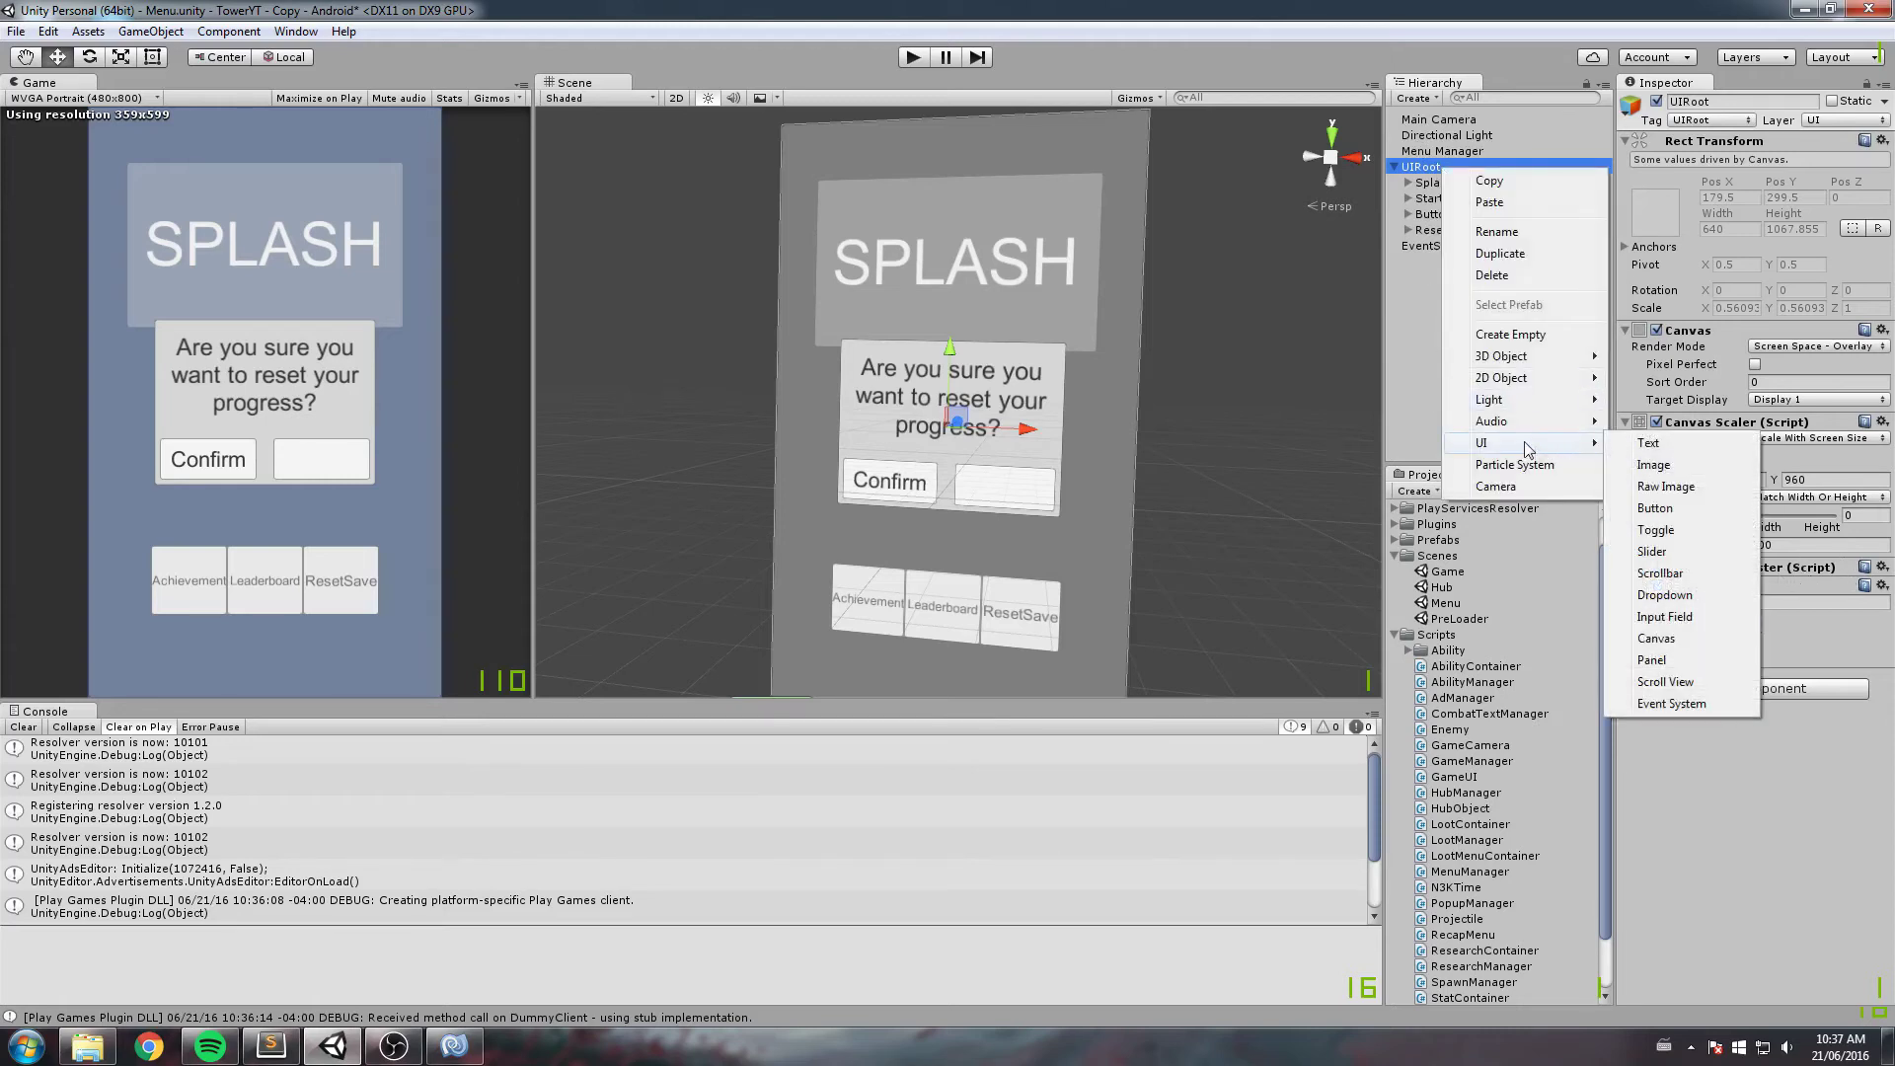
click(1656, 638)
click(1465, 247)
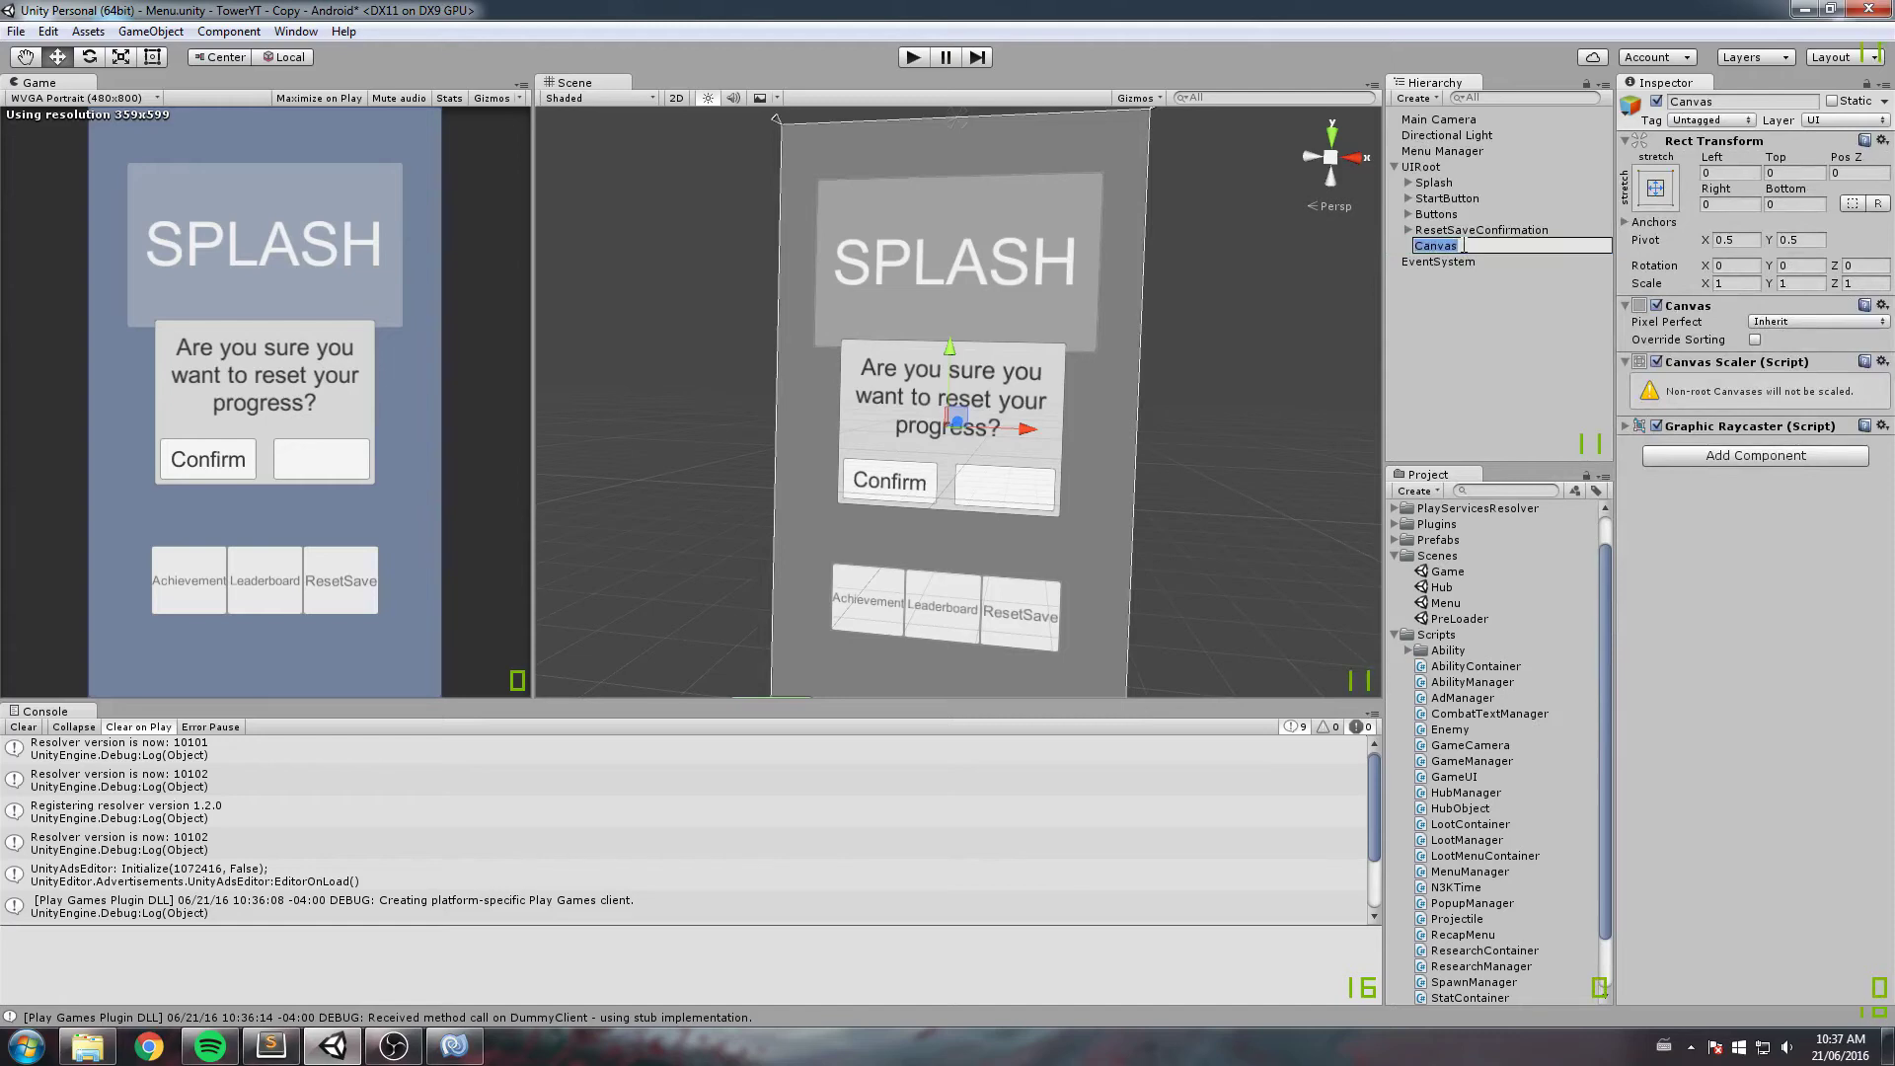
key(BackSpace)
text(FadeANimation)
key(Return)
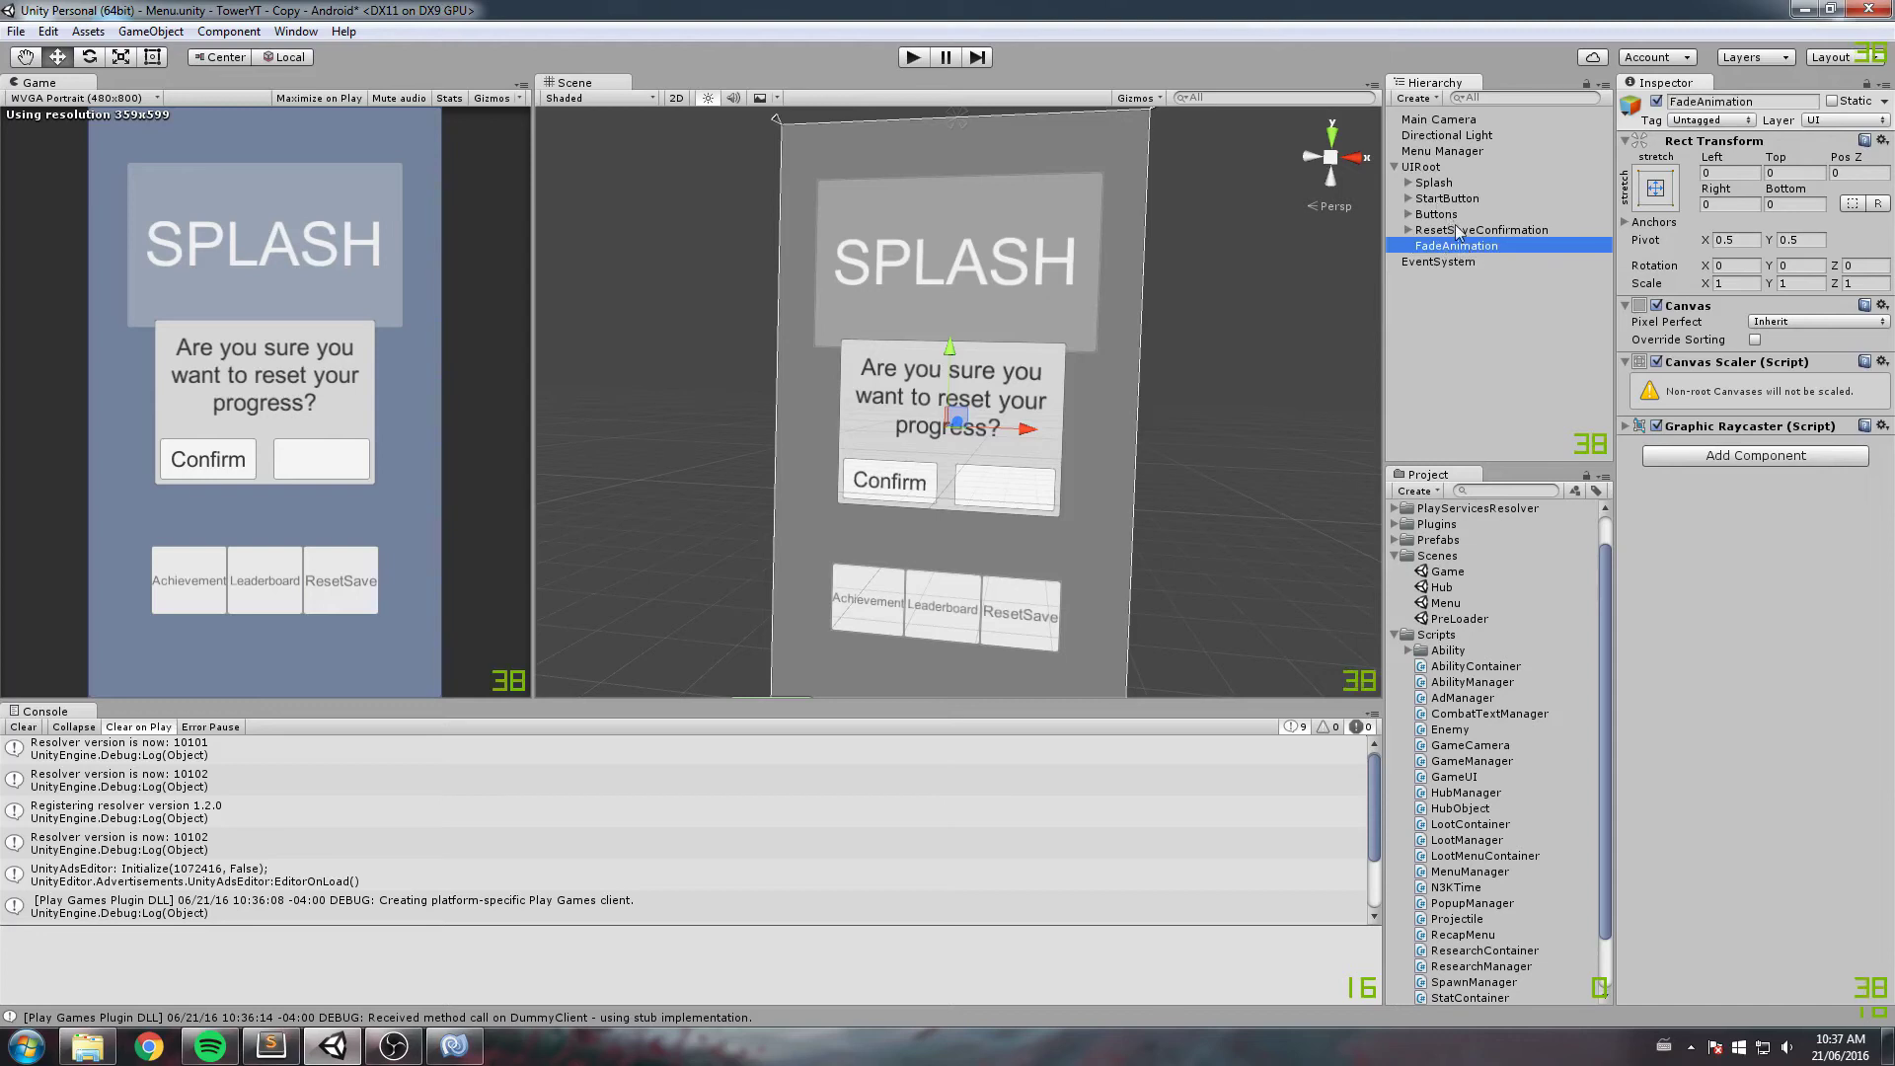
Step: Move Splash, StartButton and Buttons into the FadeAnimation canvas, leaving ResetSaveConfirmation directly under UIRoot
click(1451, 214)
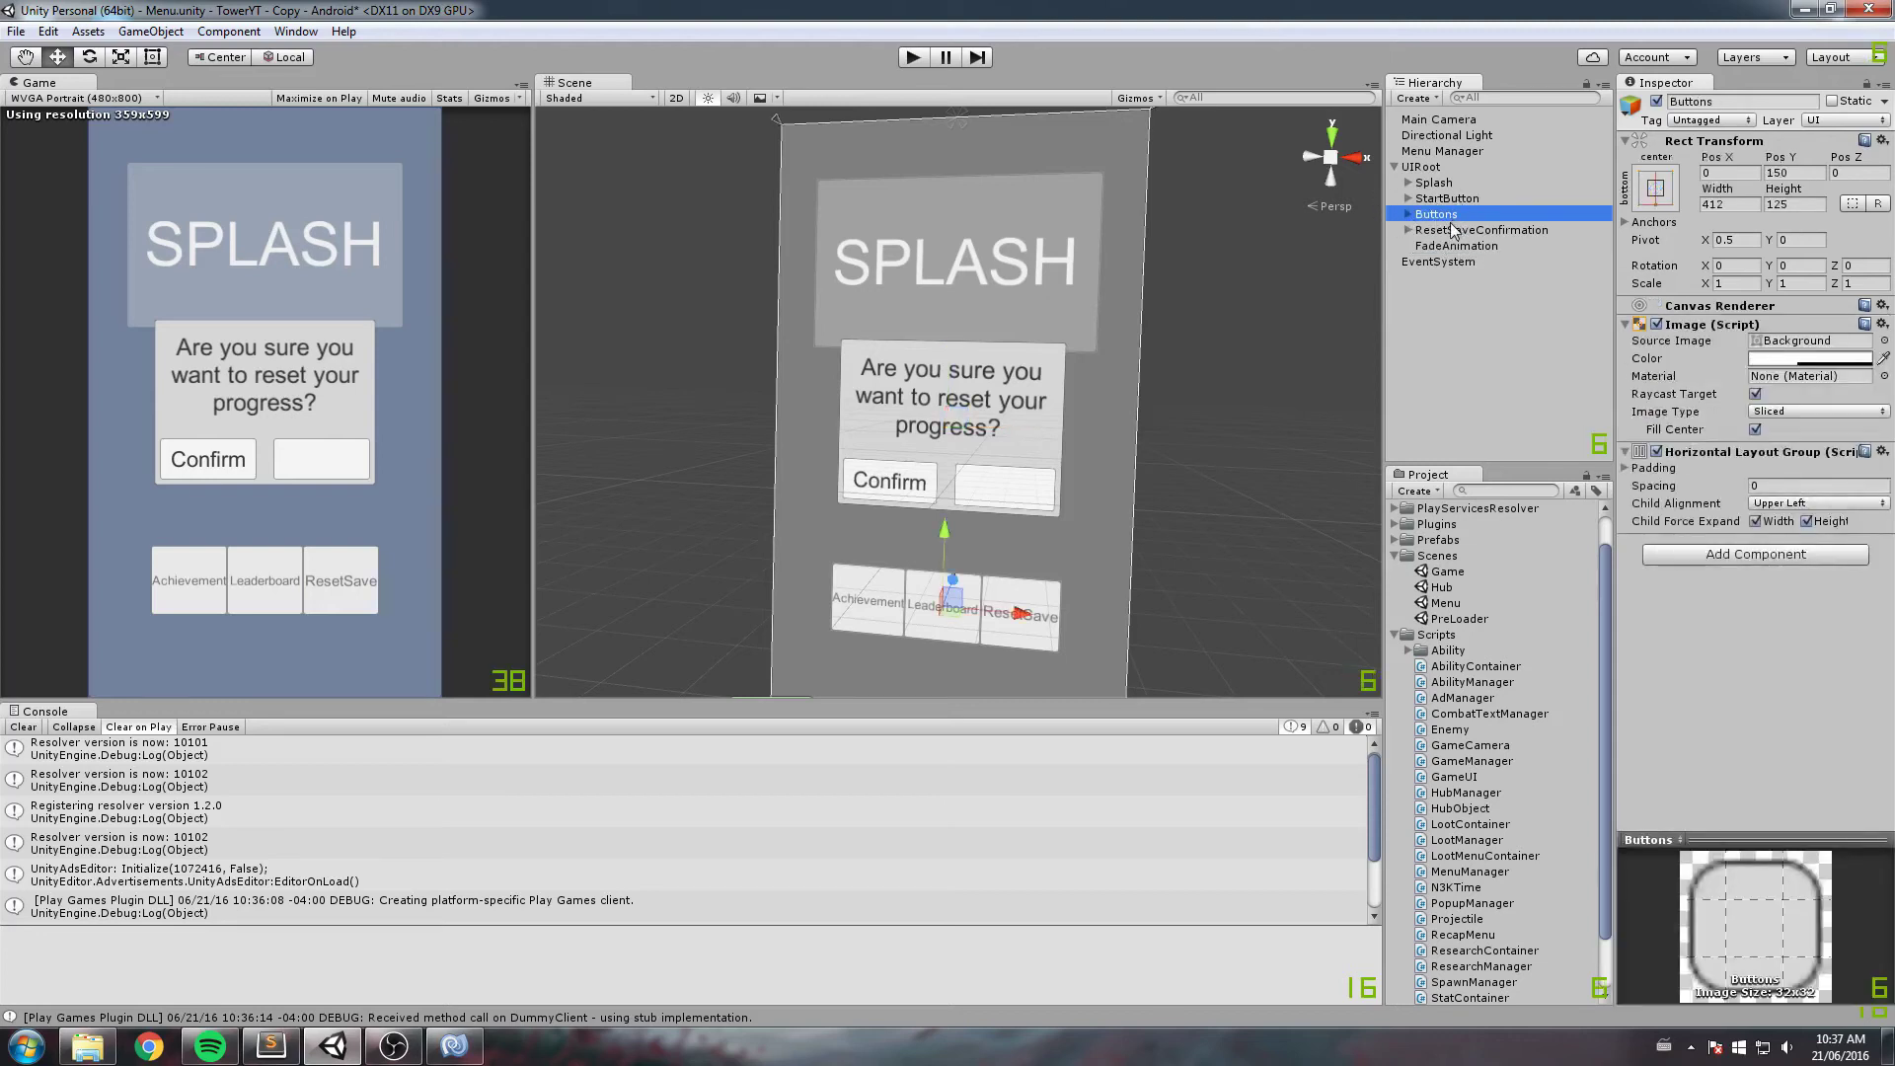
ctrl+click(1437, 183)
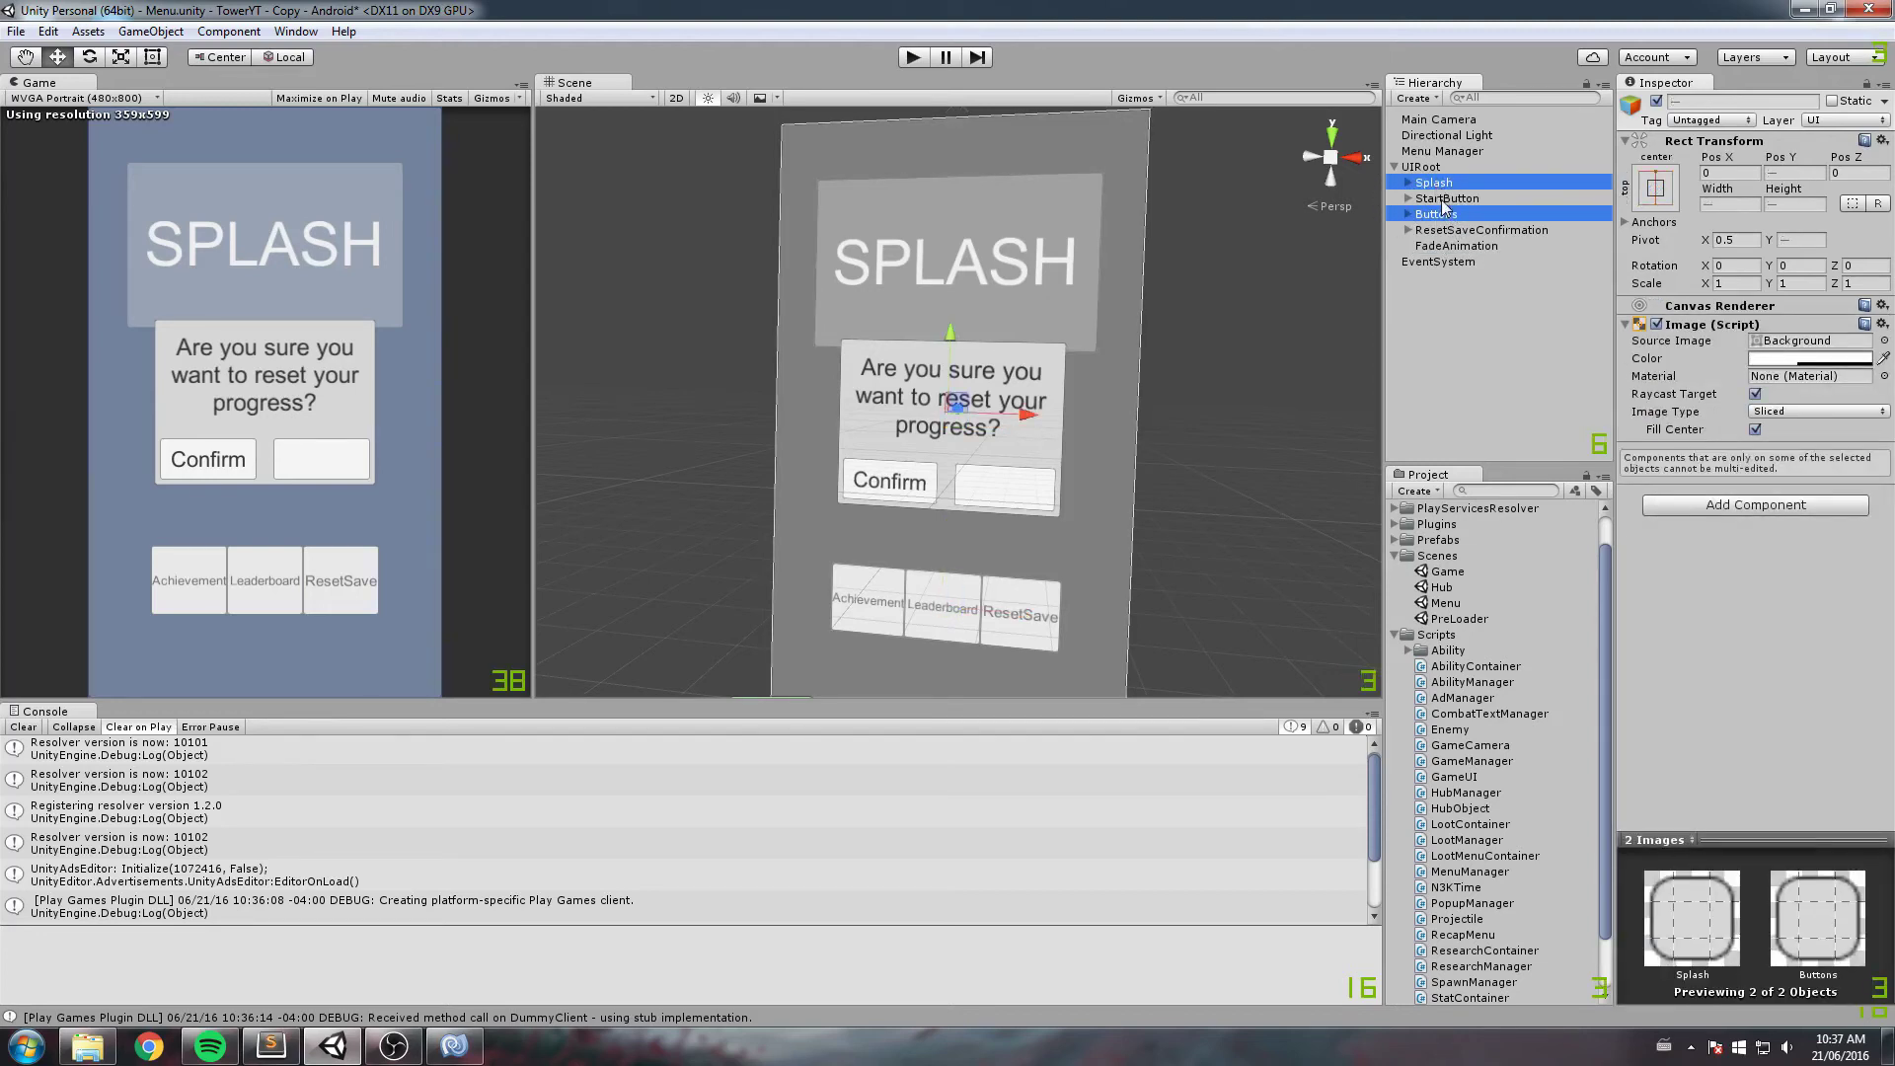
ctrl+click(1444, 199)
drag(1451, 214, 1458, 246)
click(1453, 185)
click(1408, 198)
mouse_move(1420, 199)
mouse_down()
mouse_move(1437, 201)
mouse_move(1409, 207)
mouse_up()
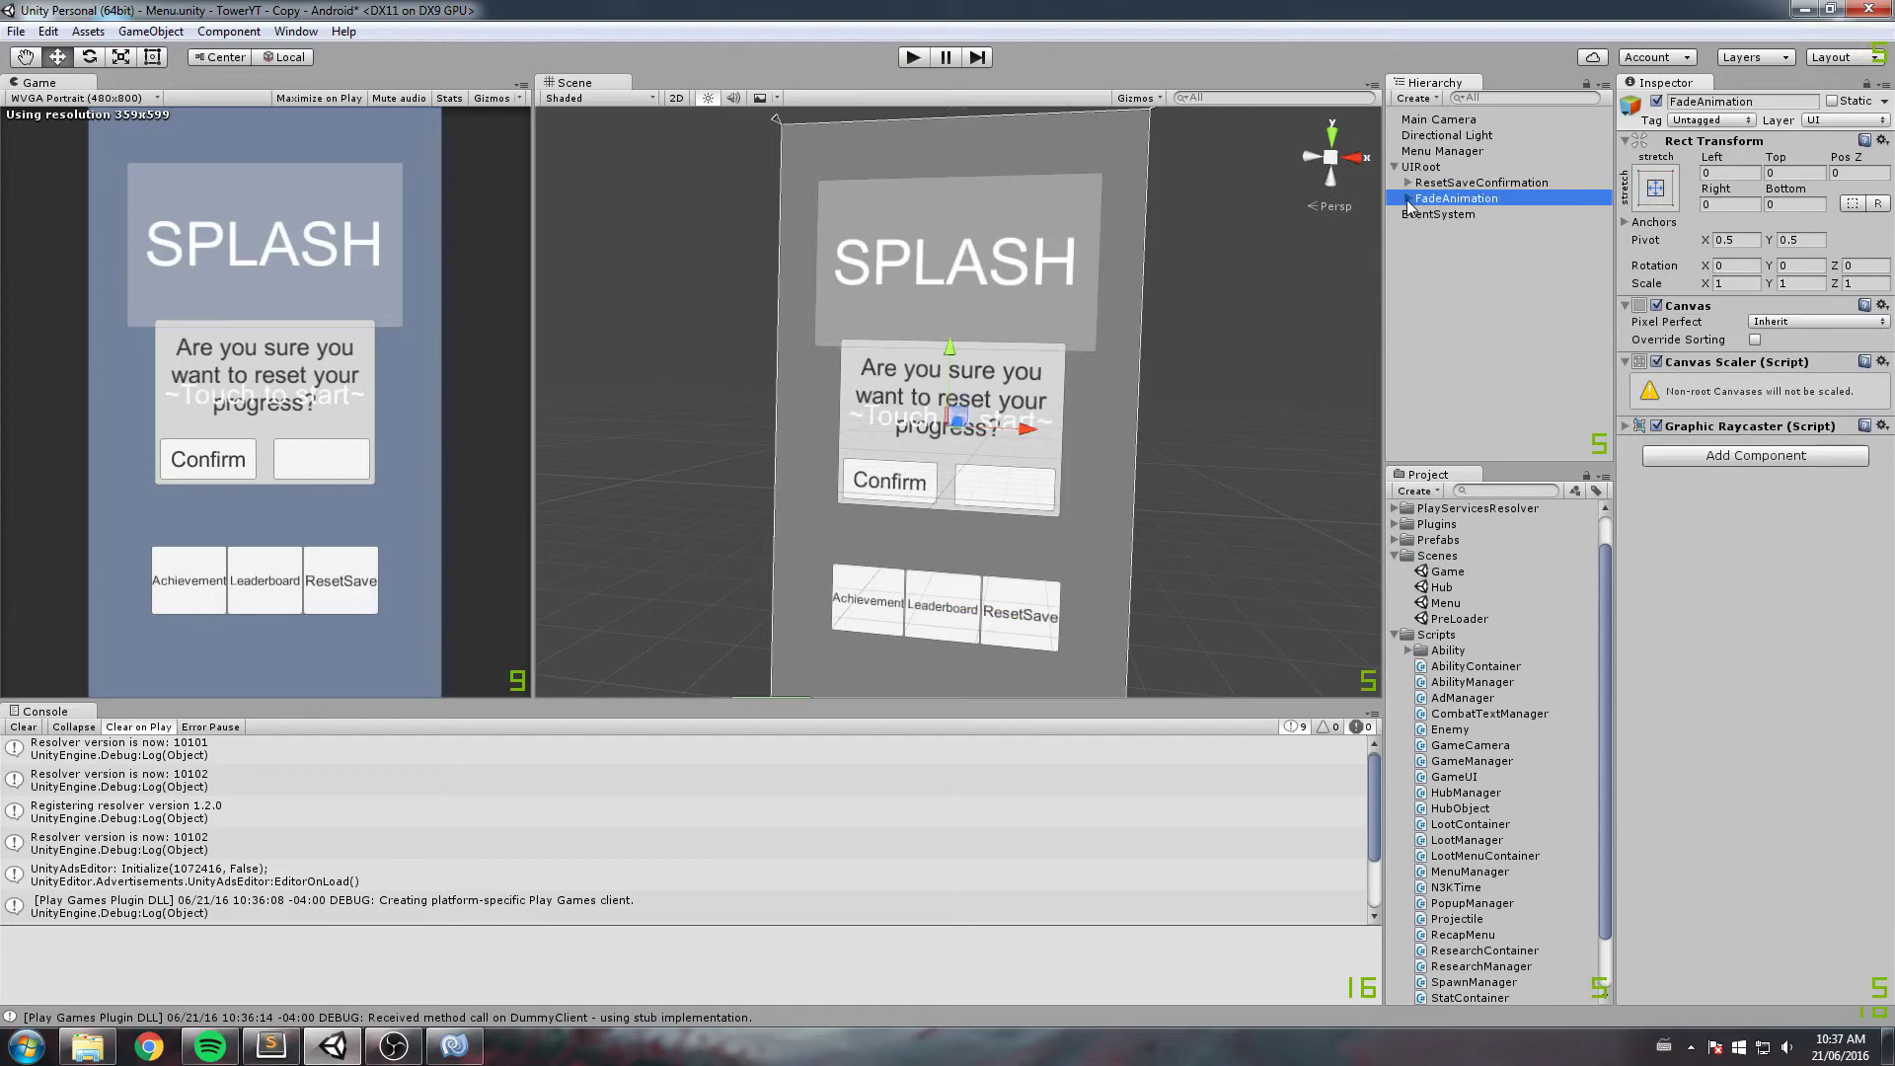
Step: Assign the UIRoot tag to FadeAnimation and set the UIRoot object's tag to Untagged
click(1711, 119)
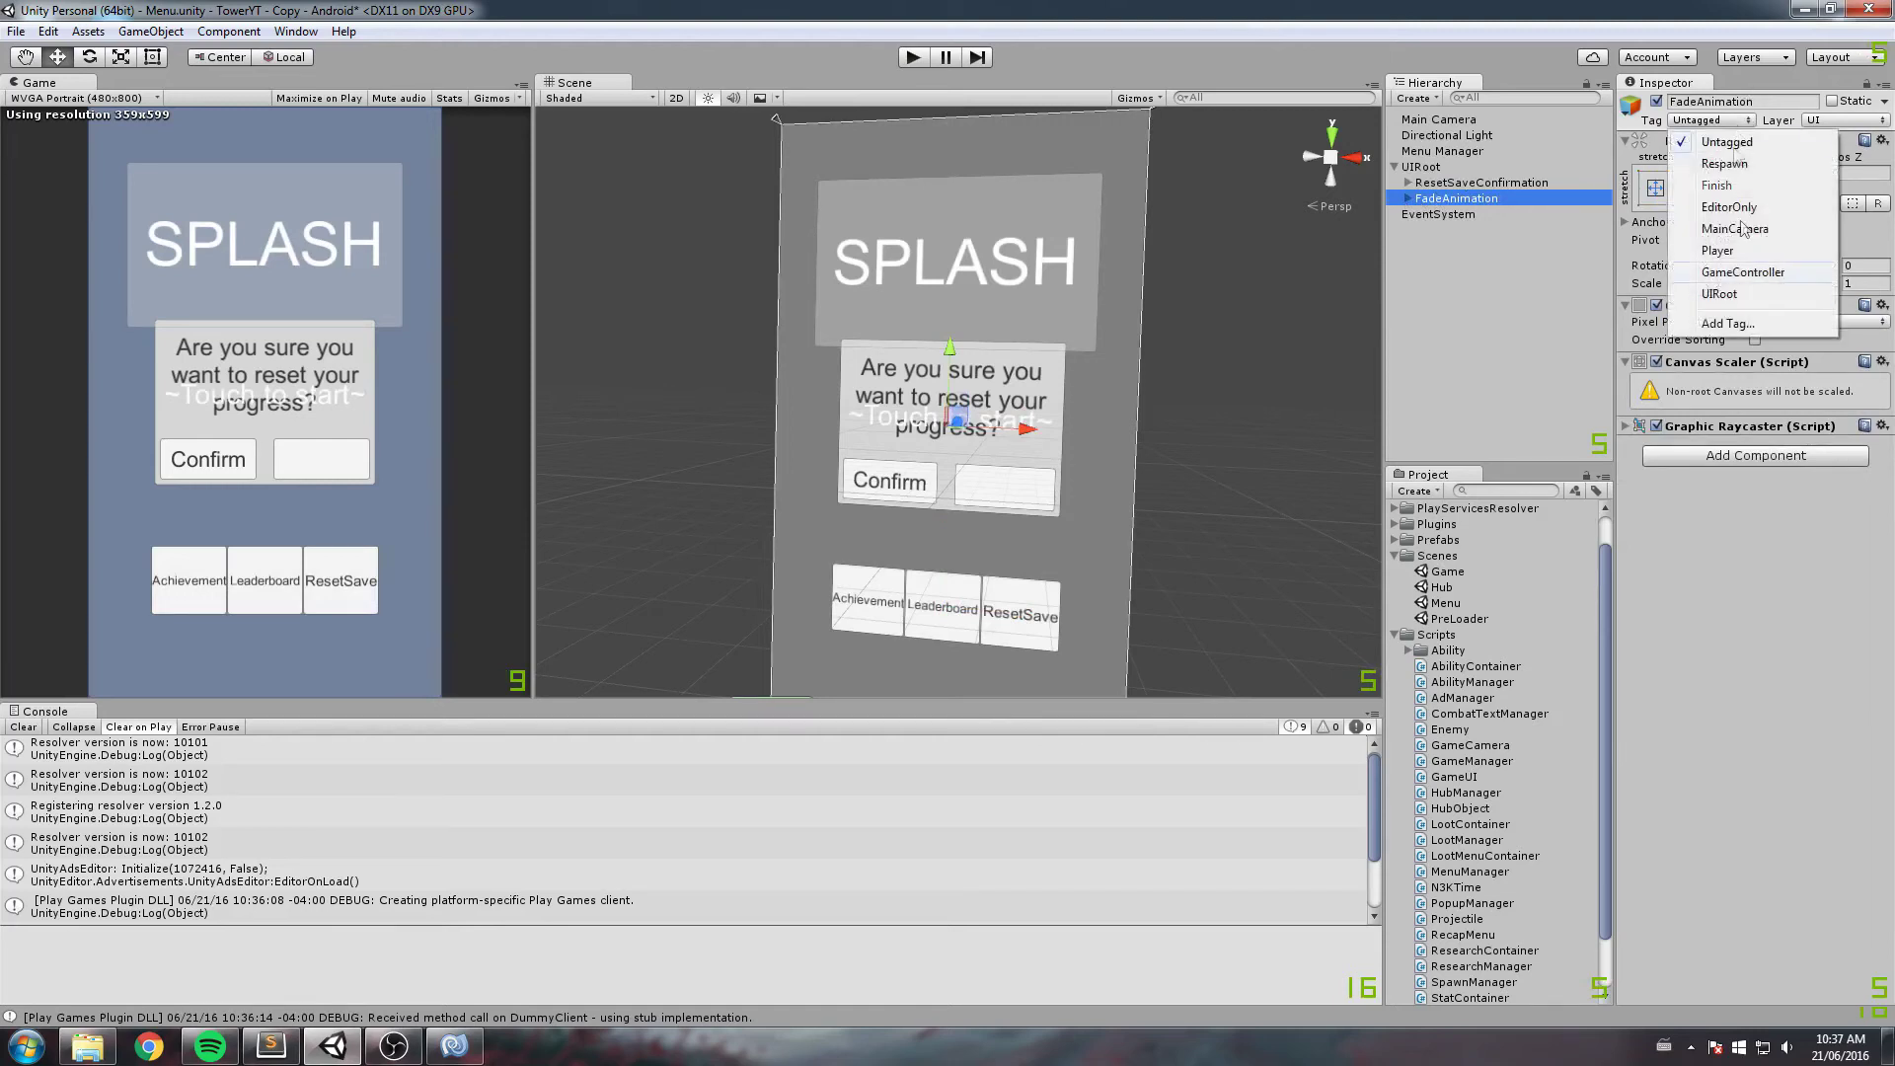
click(1723, 303)
click(1449, 168)
click(1722, 120)
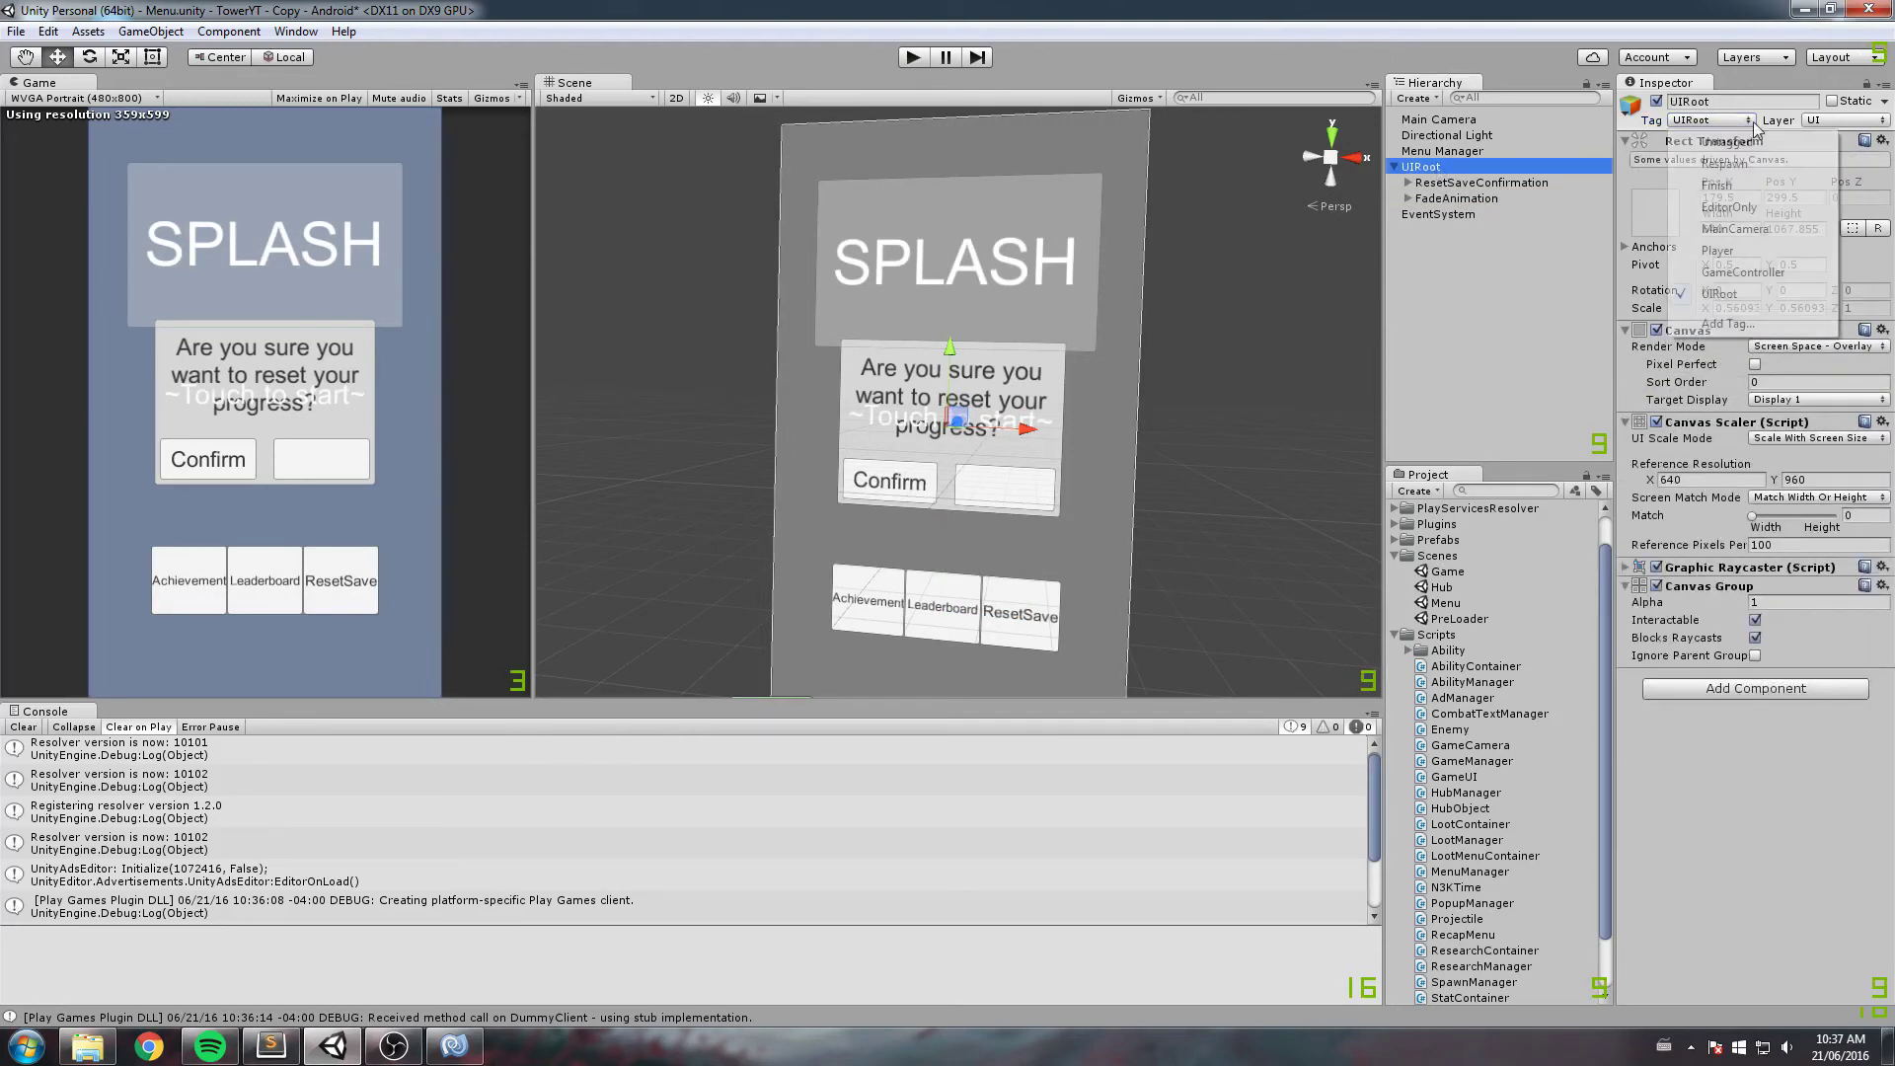
click(1741, 143)
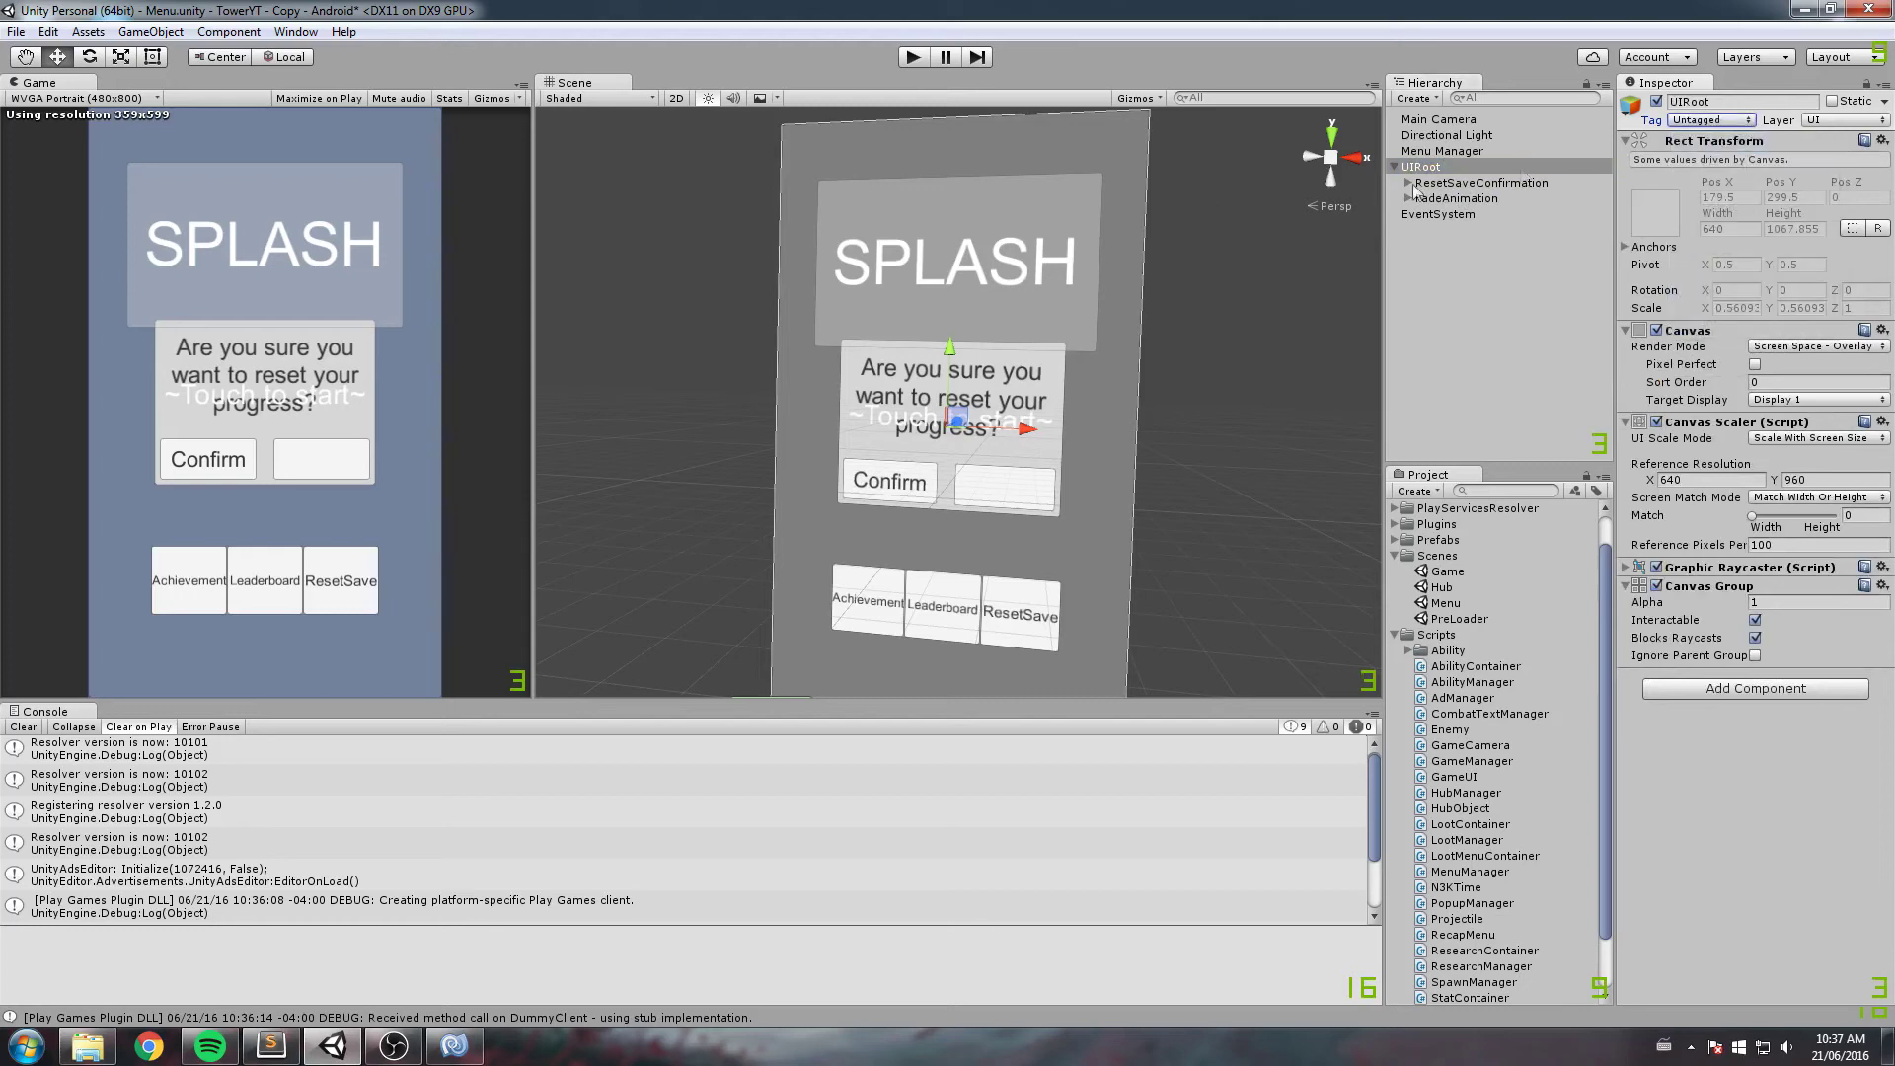
middle_drag(1111, 191, 1082, 206)
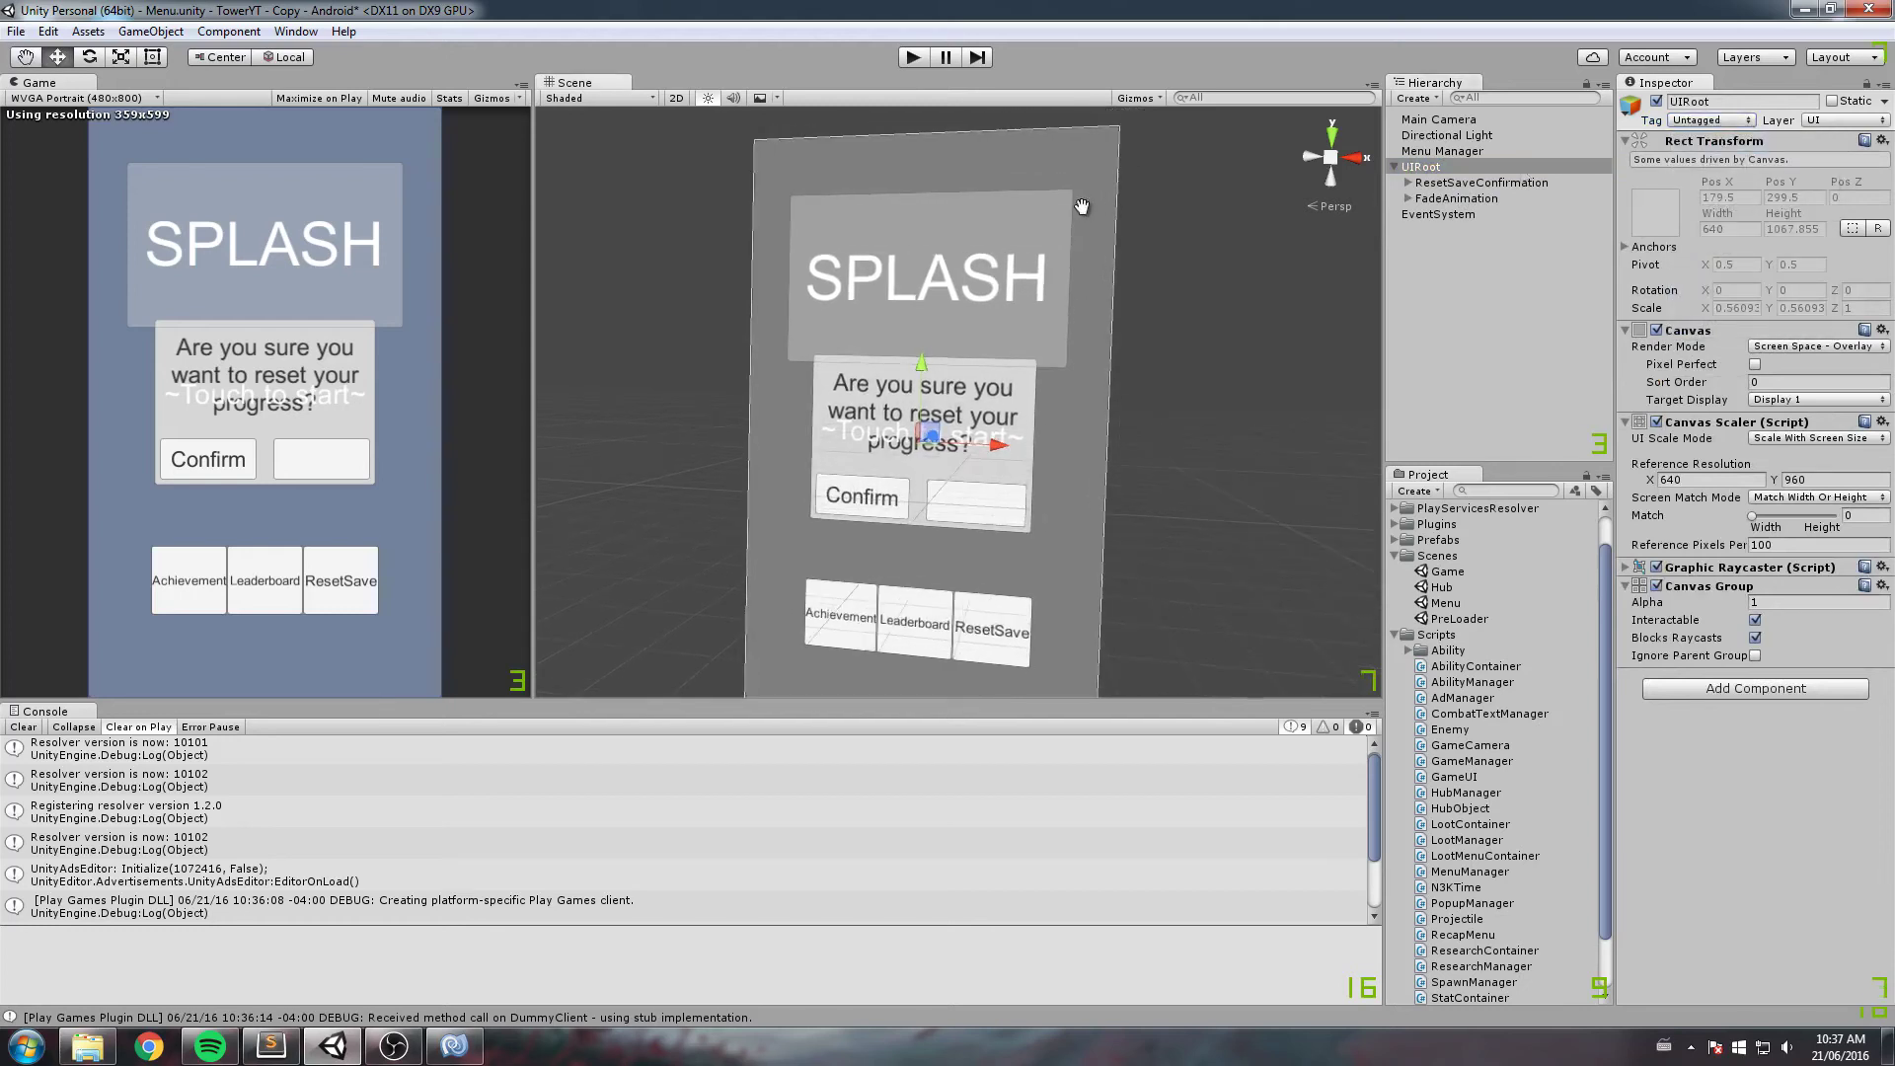
Step: Run the game from the PreLoader scene and test that ResetSave opens the confirmation popup in the menu
double_click(1460, 620)
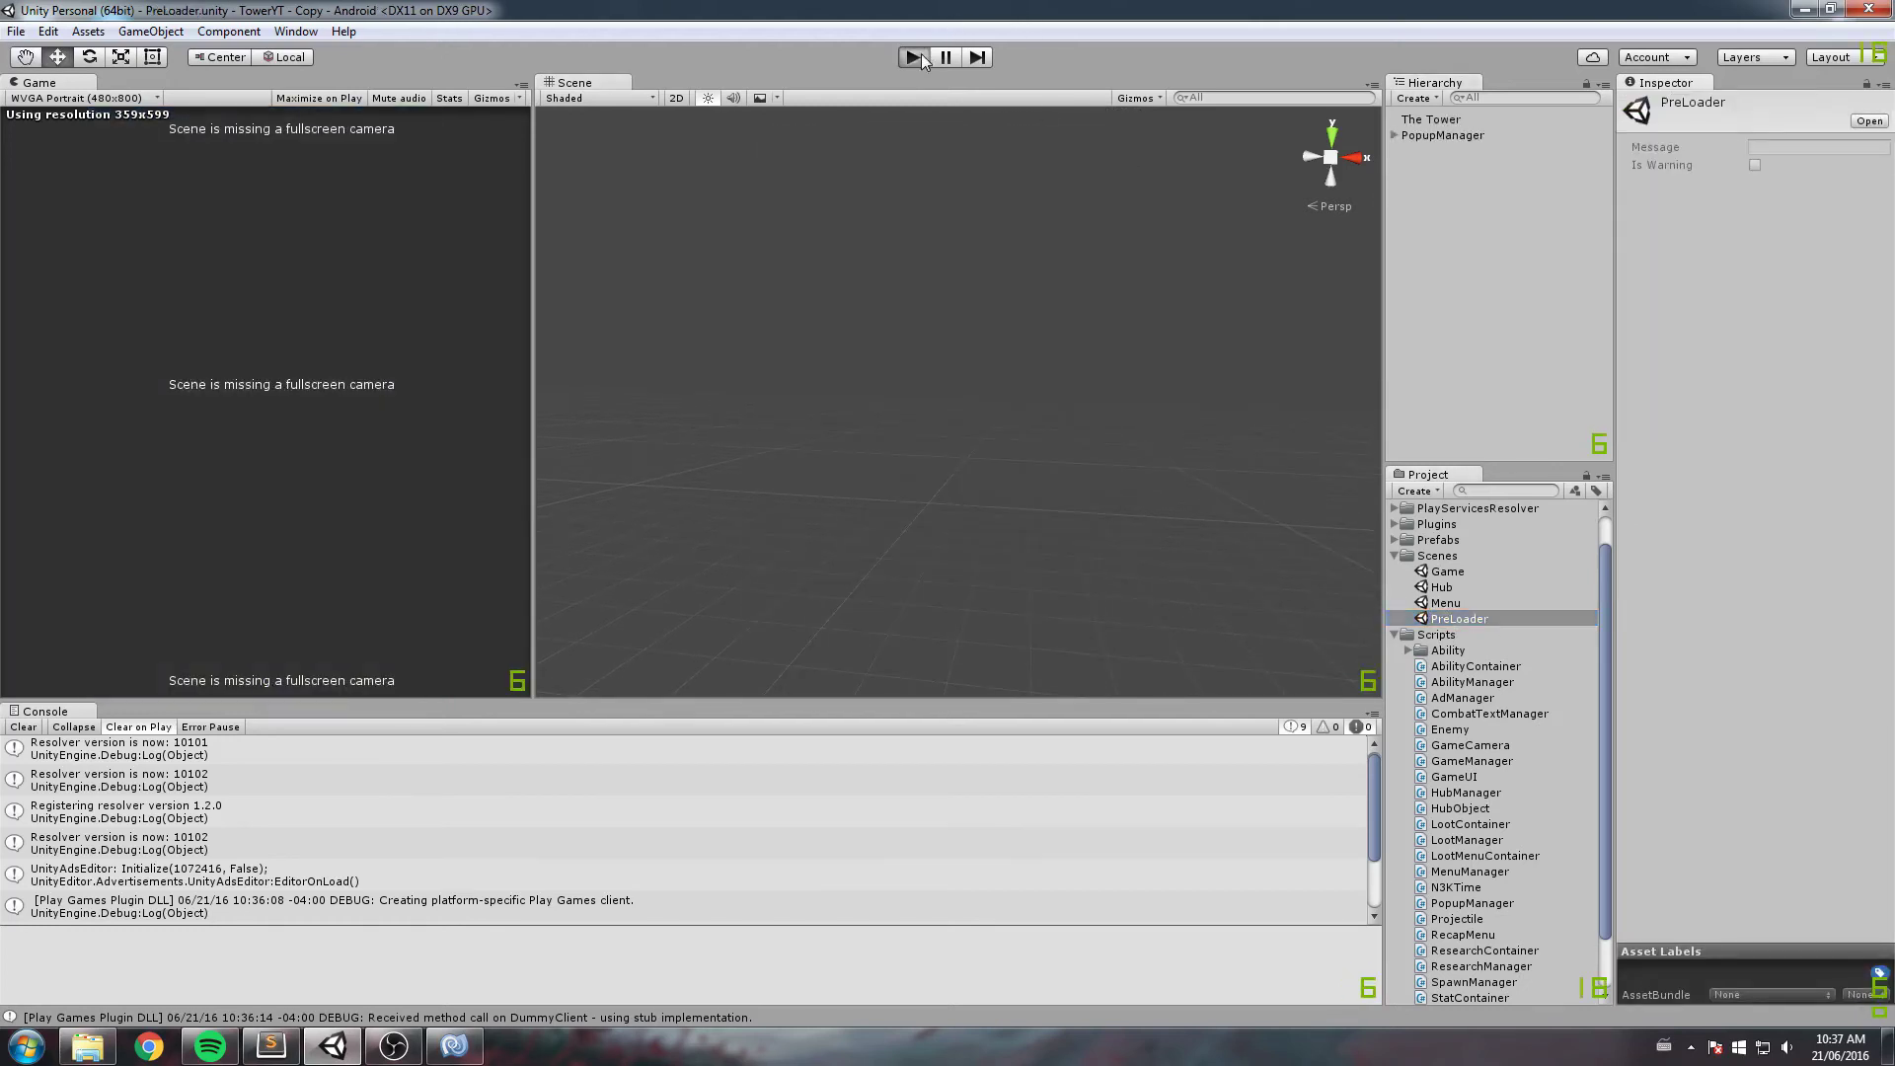
click(918, 56)
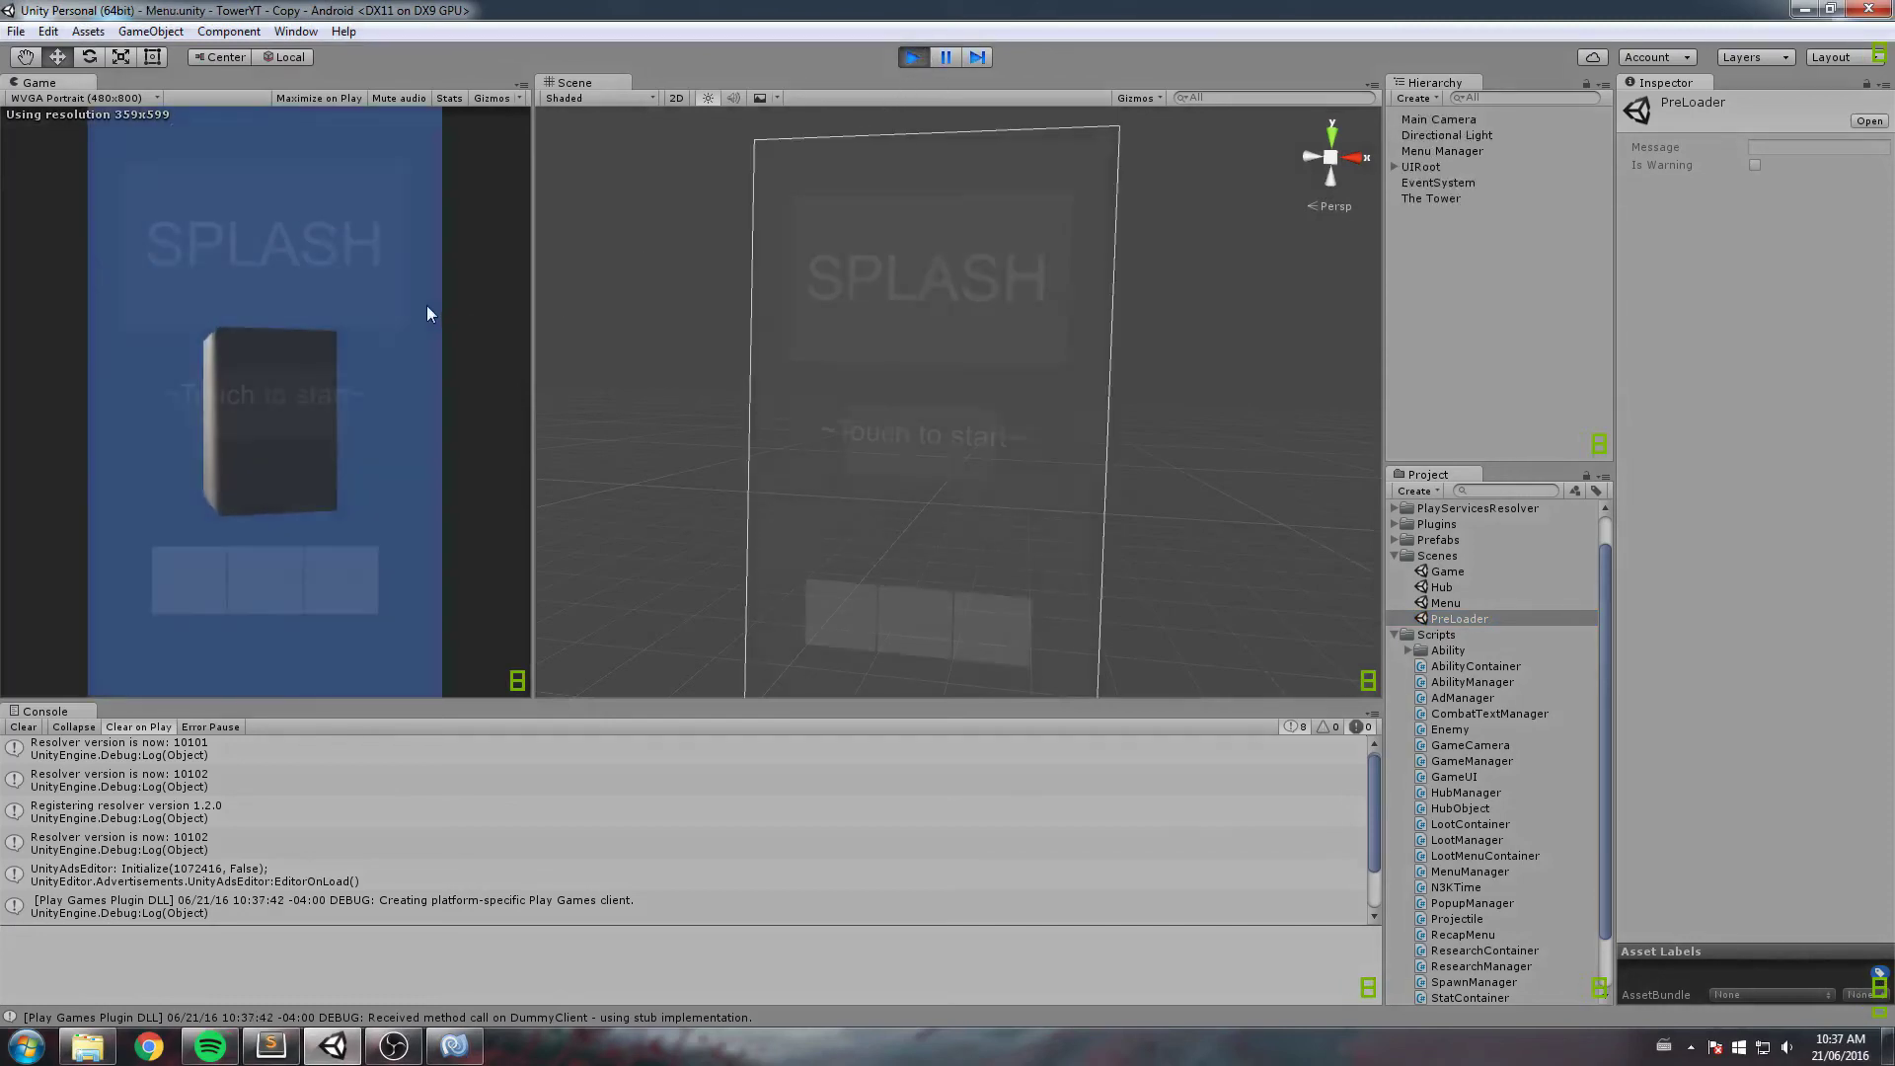
click(913, 57)
click(914, 57)
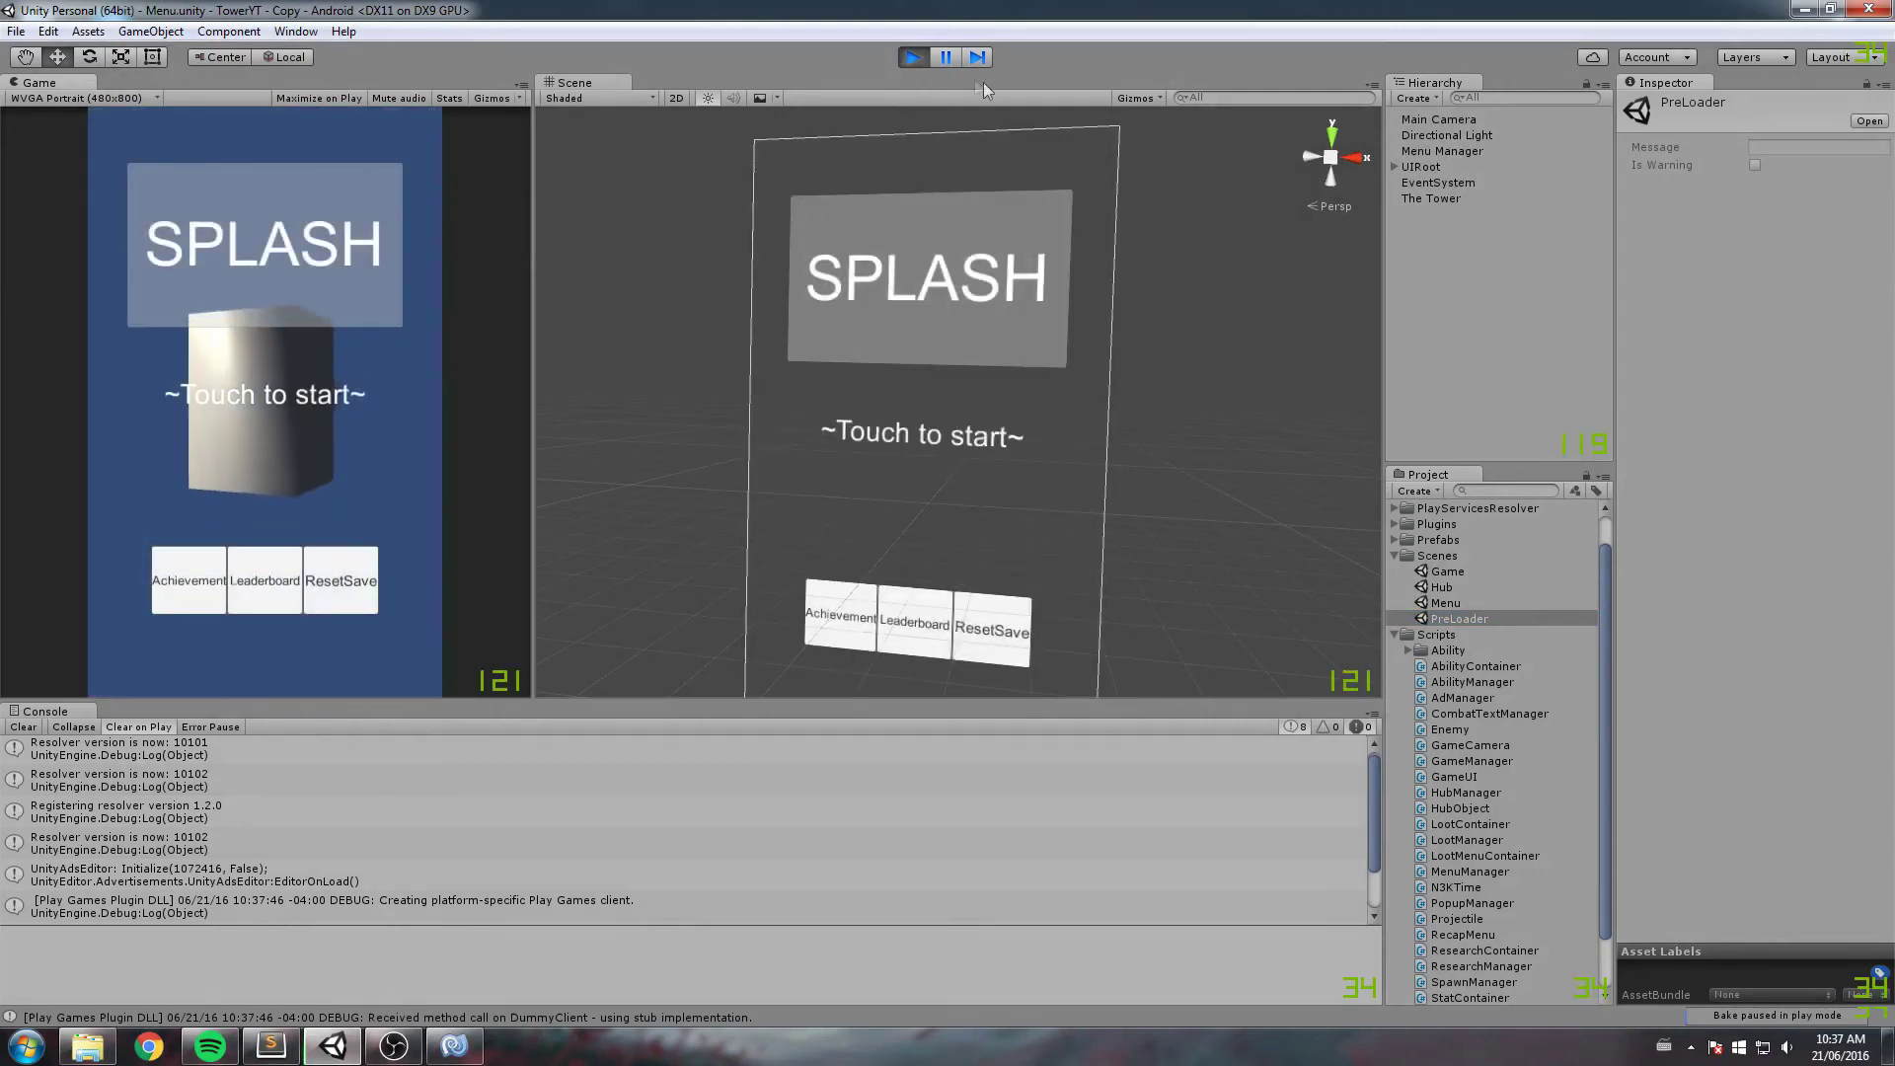
click(339, 586)
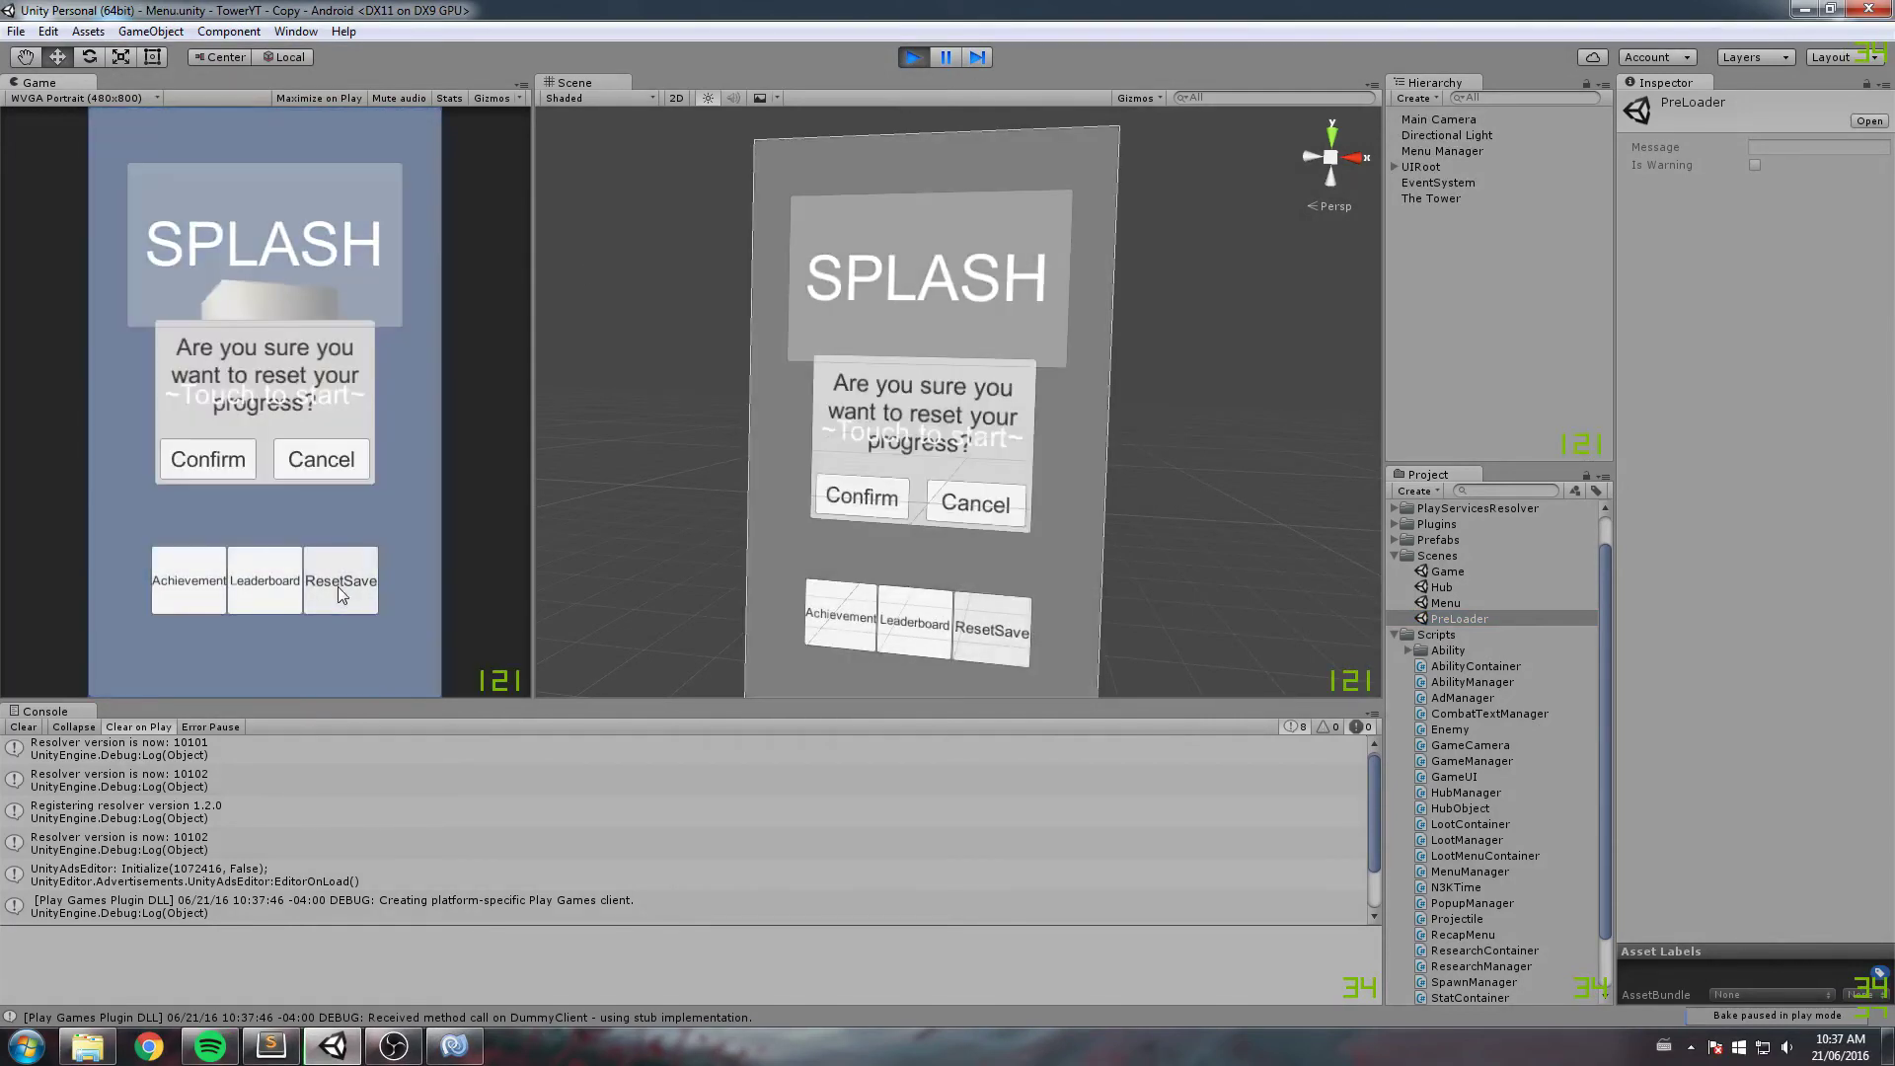
click(915, 55)
Step: Reopen the Menu scene and reorder UIRoot's children so FadeAnimation comes before ResetSaveConfirmation
click(1429, 135)
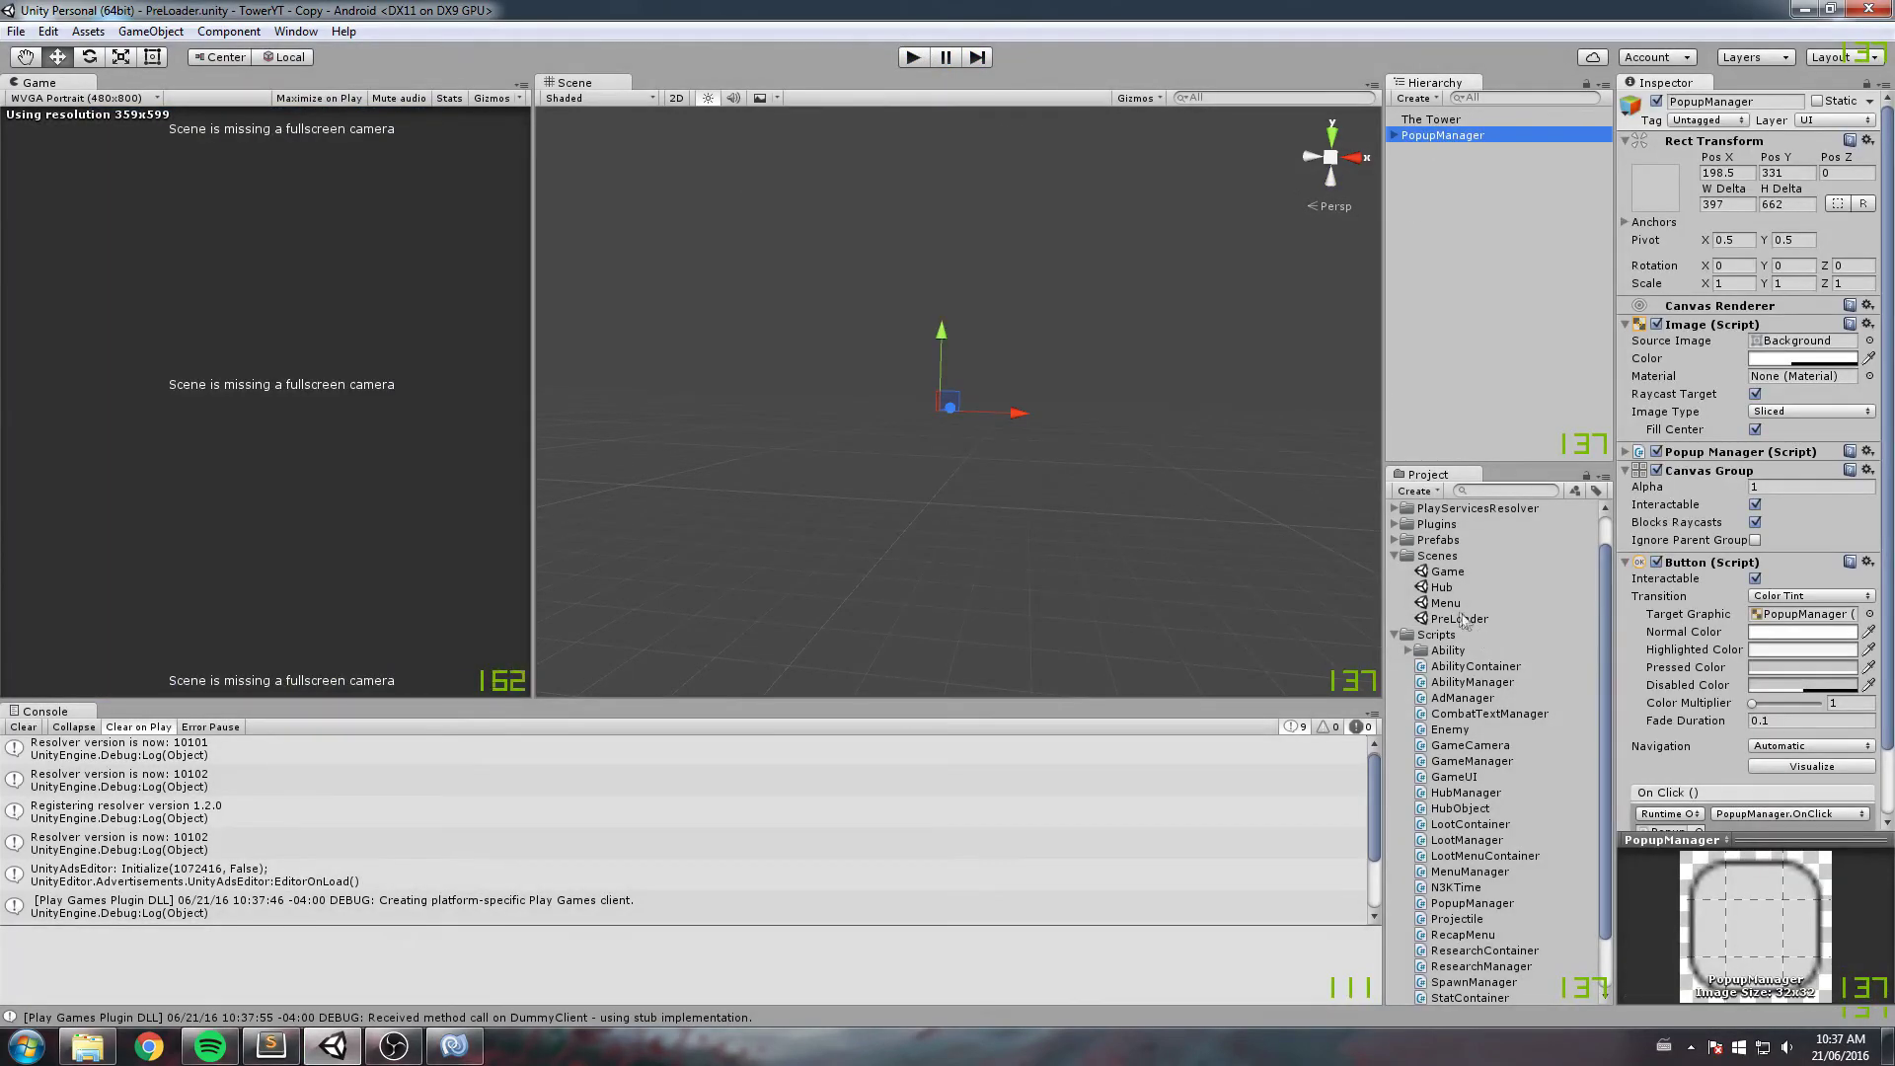
double_click(1446, 603)
click(1395, 167)
click(1476, 216)
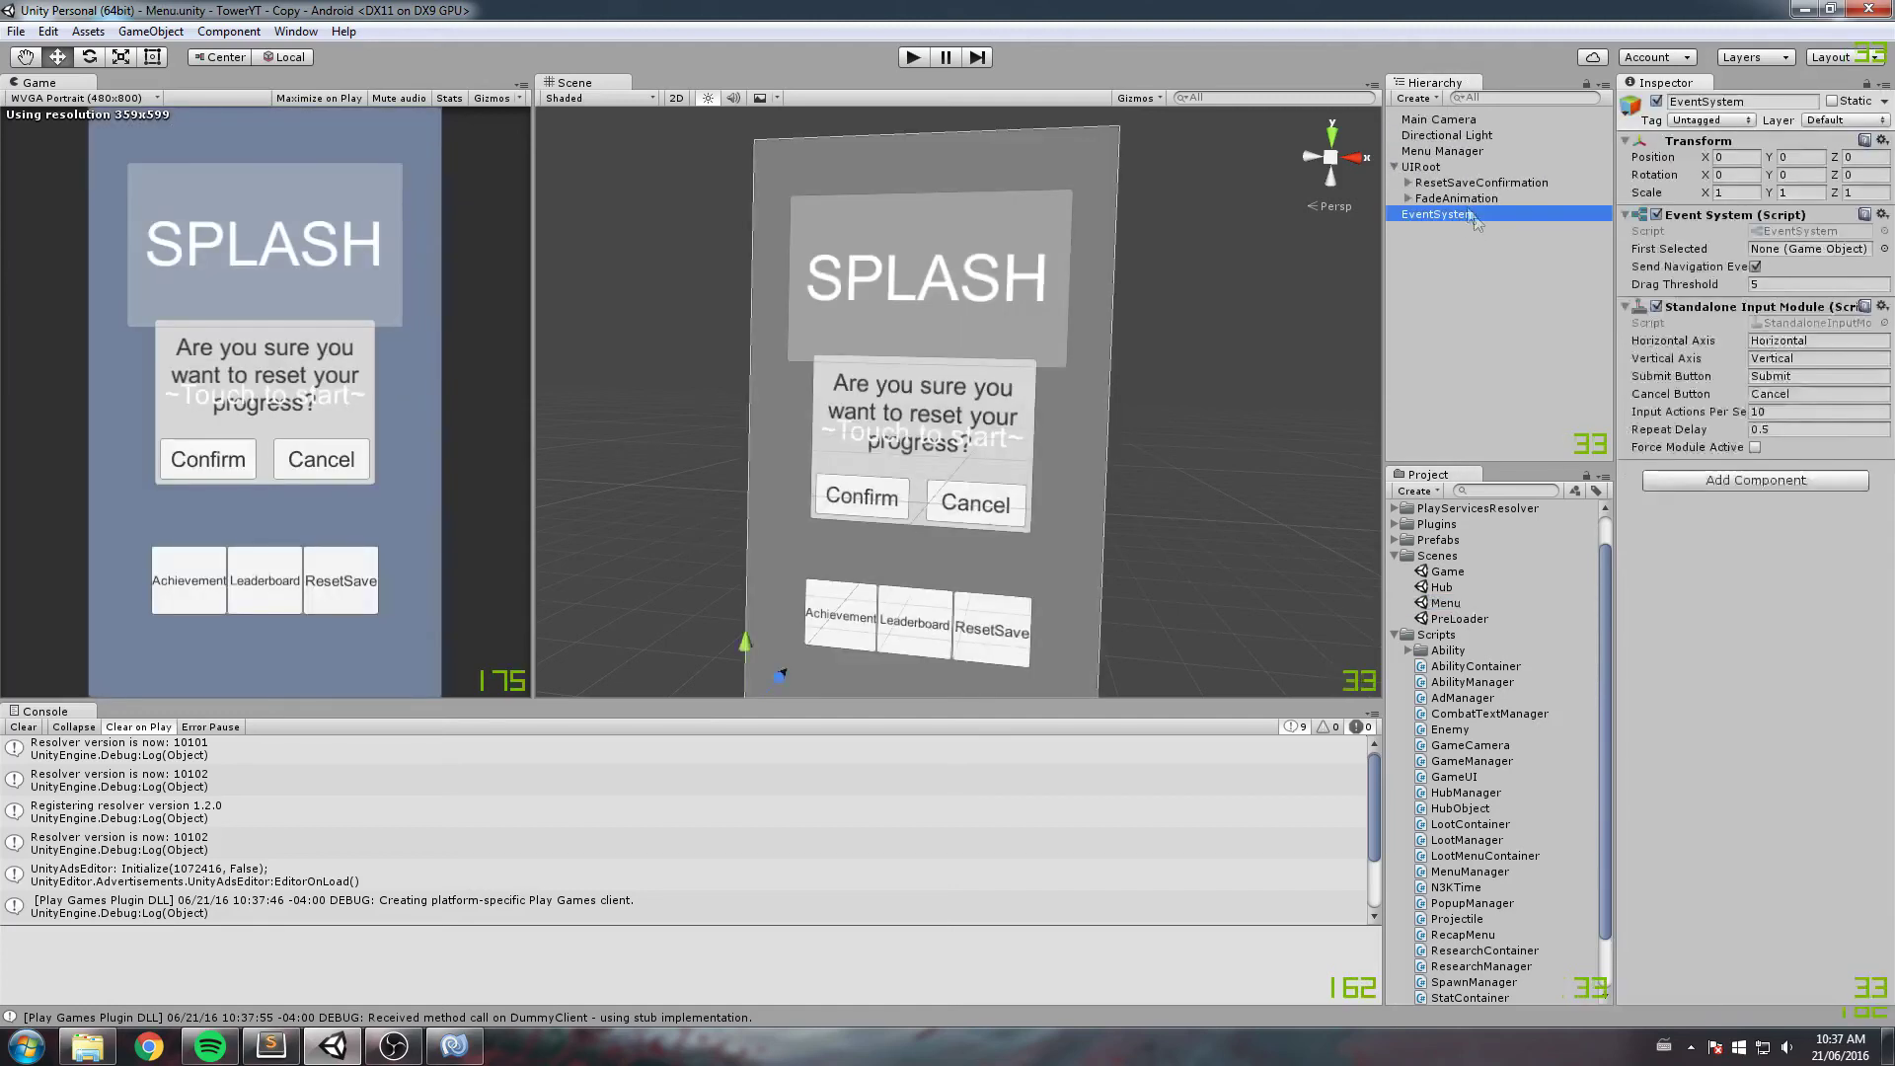
click(1457, 199)
drag(1474, 194, 1457, 185)
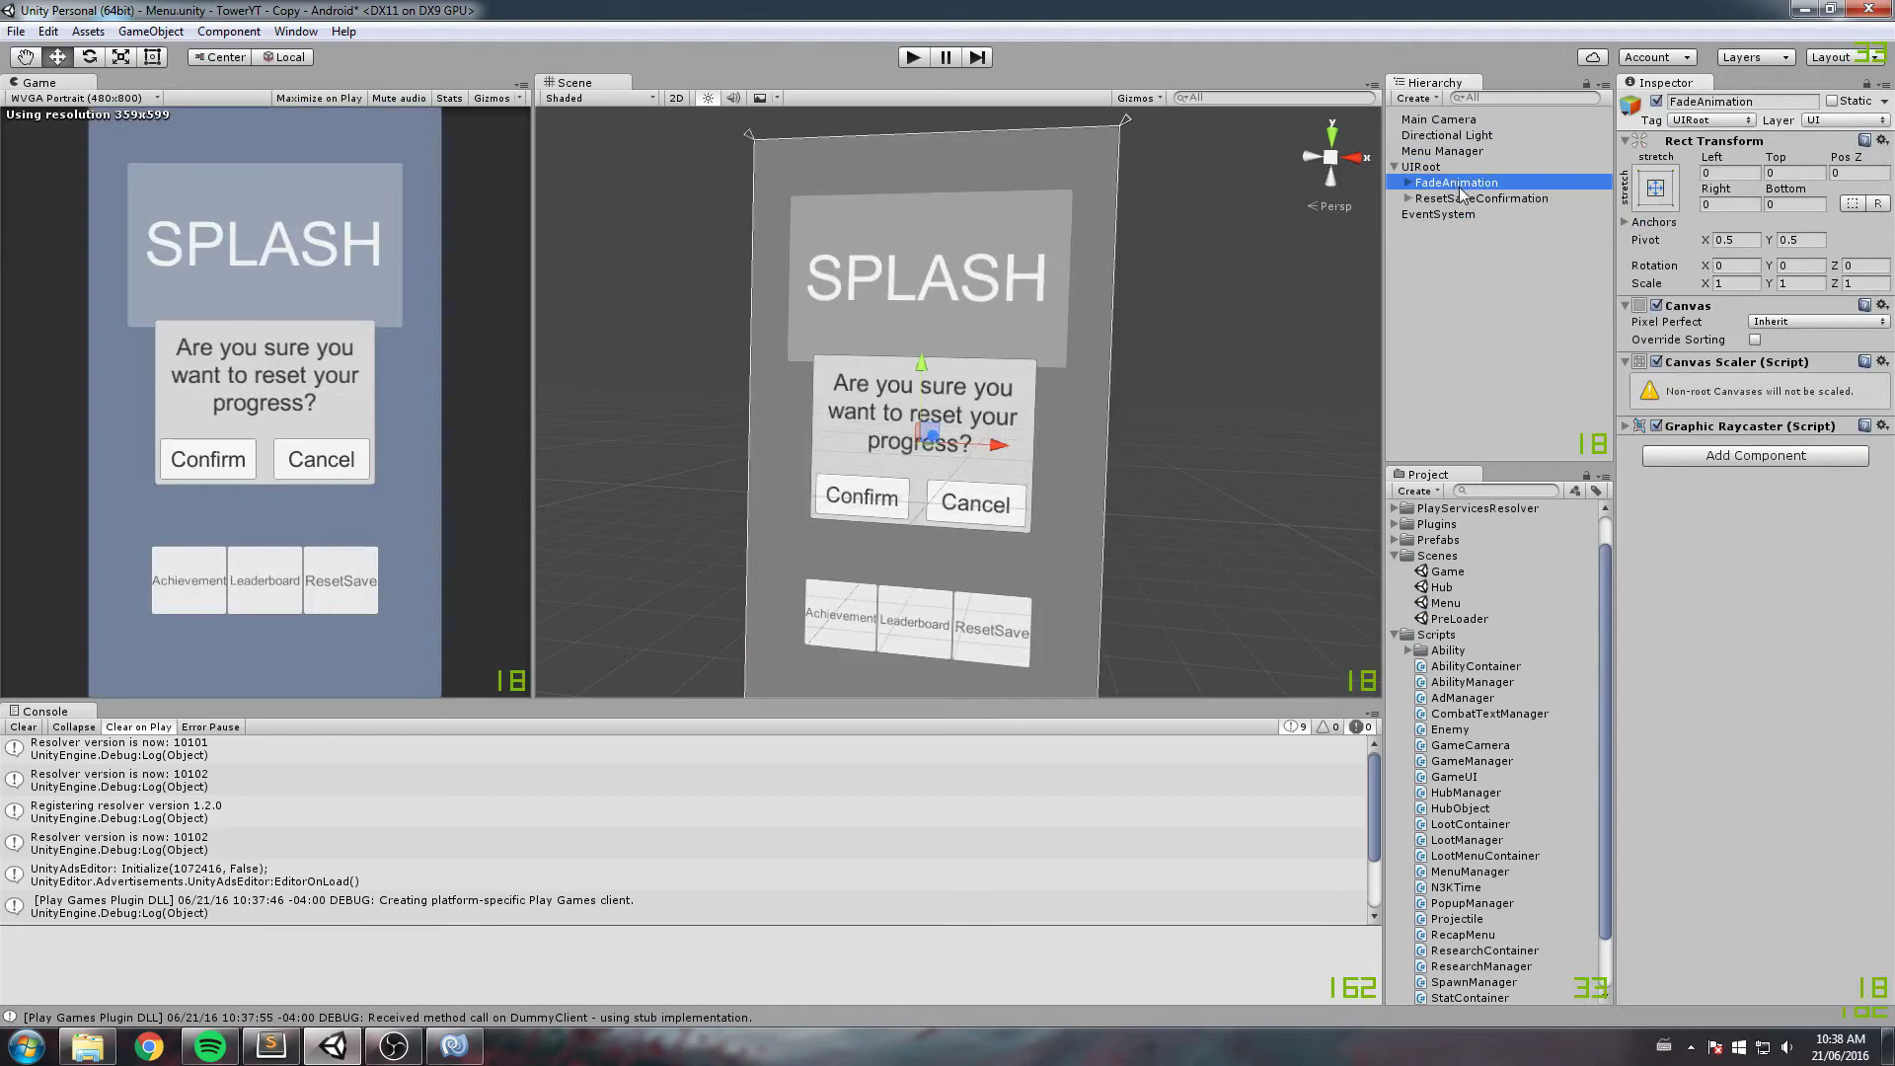
Step: Add a Canvas Group component to the FadeAnimation canvas
click(1451, 173)
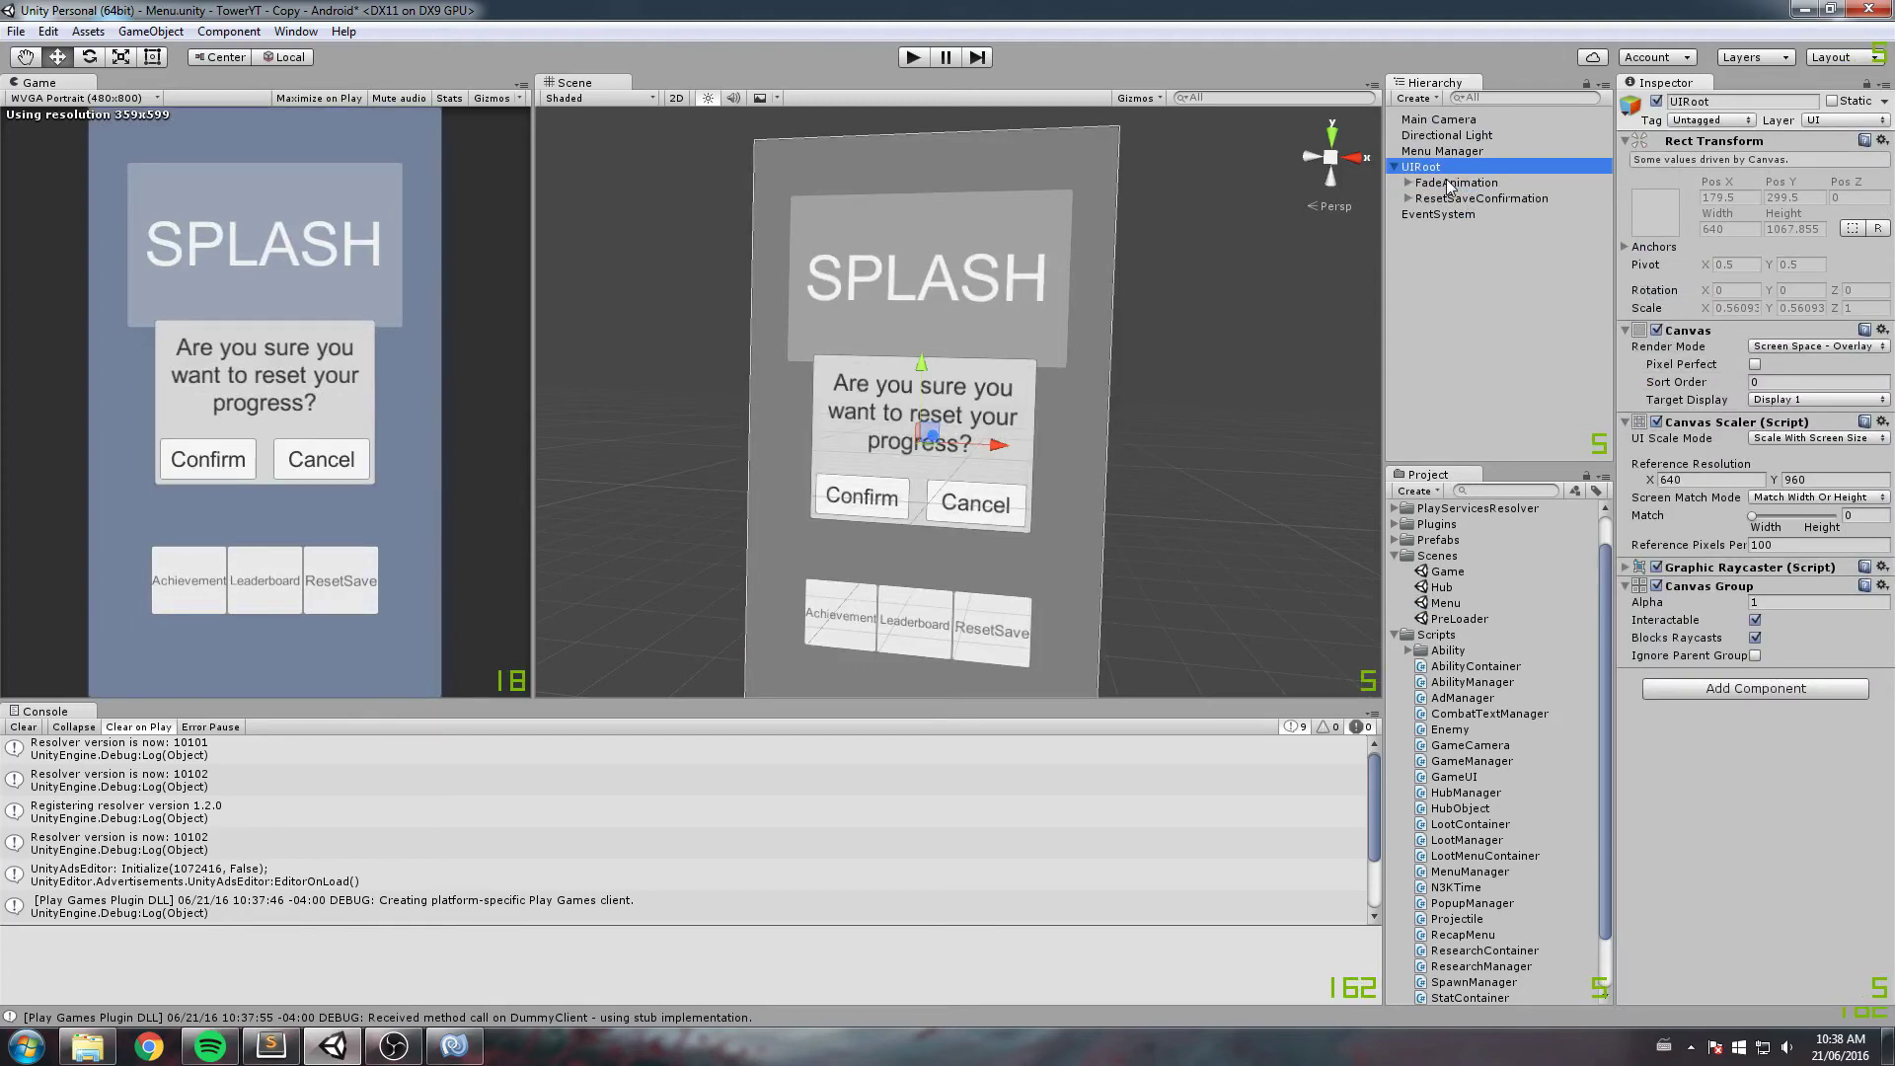
click(1450, 184)
click(1754, 460)
text(canva)
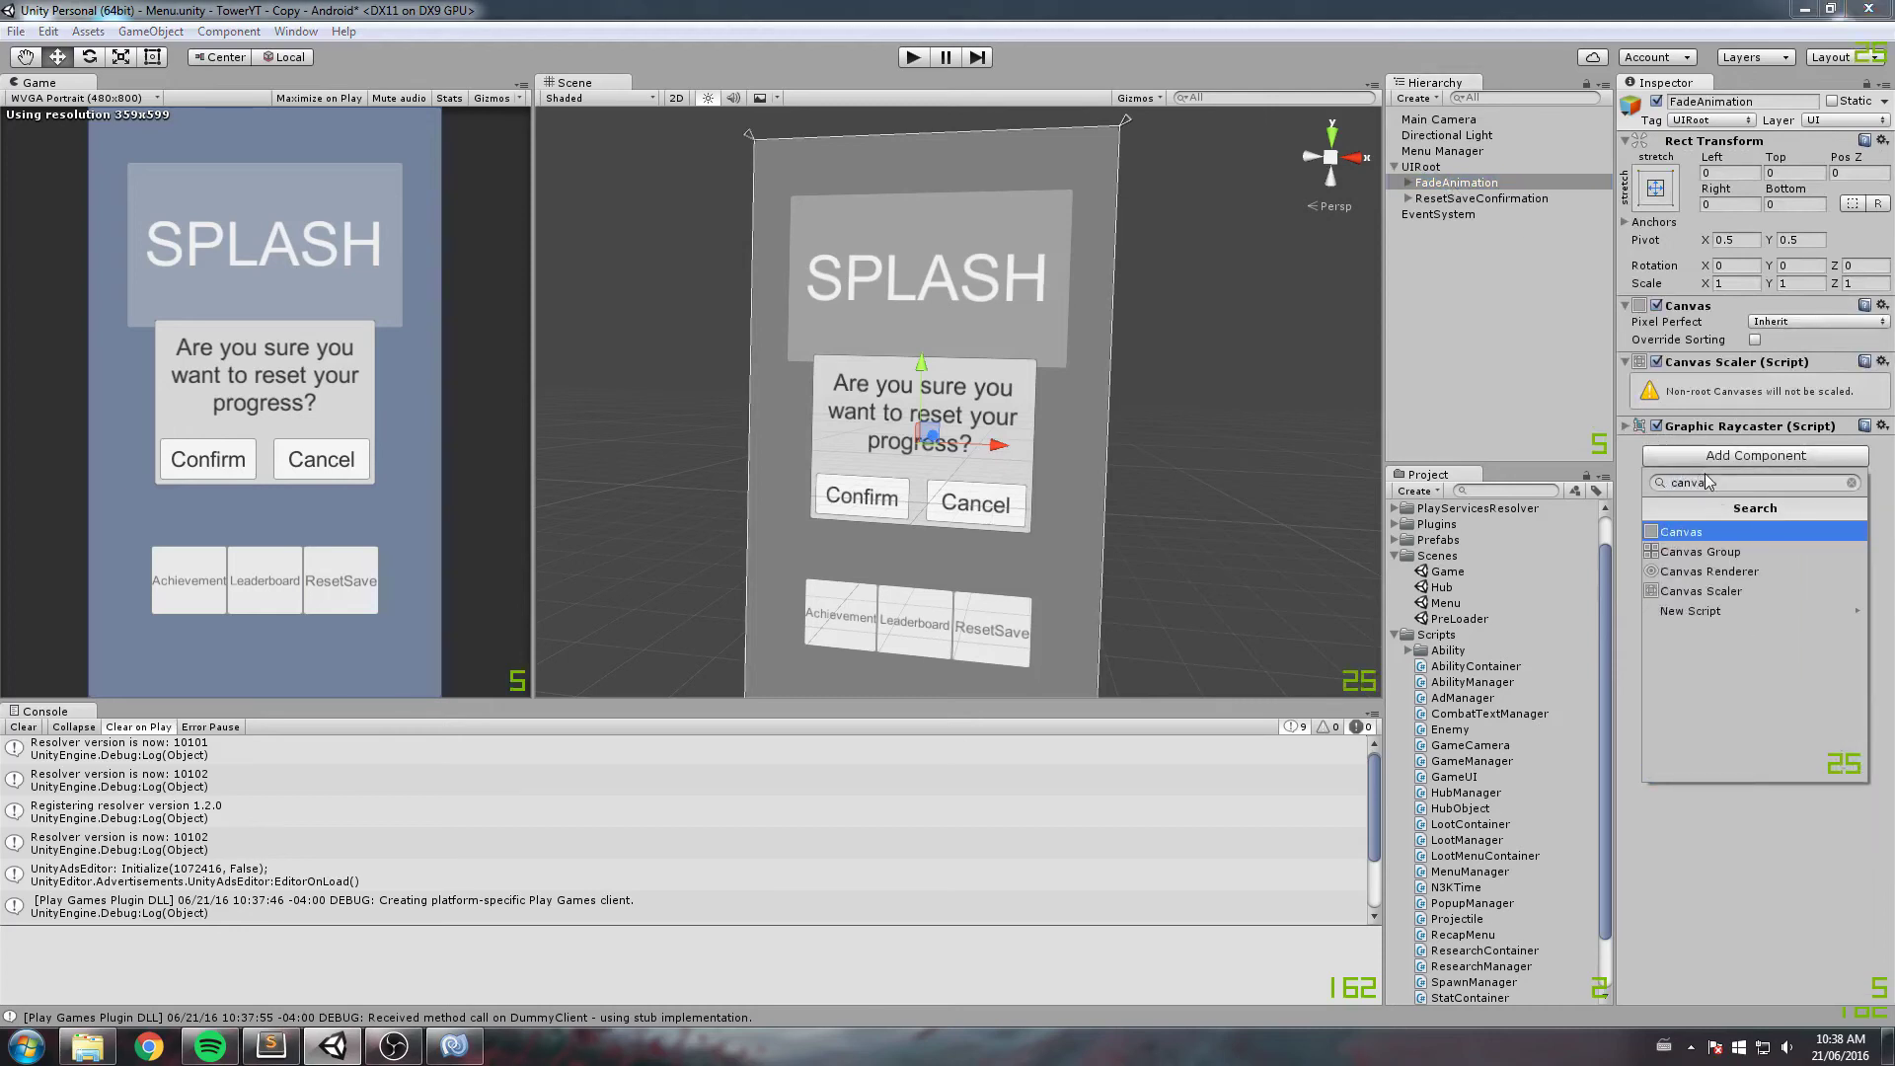
key(Down)
key(Return)
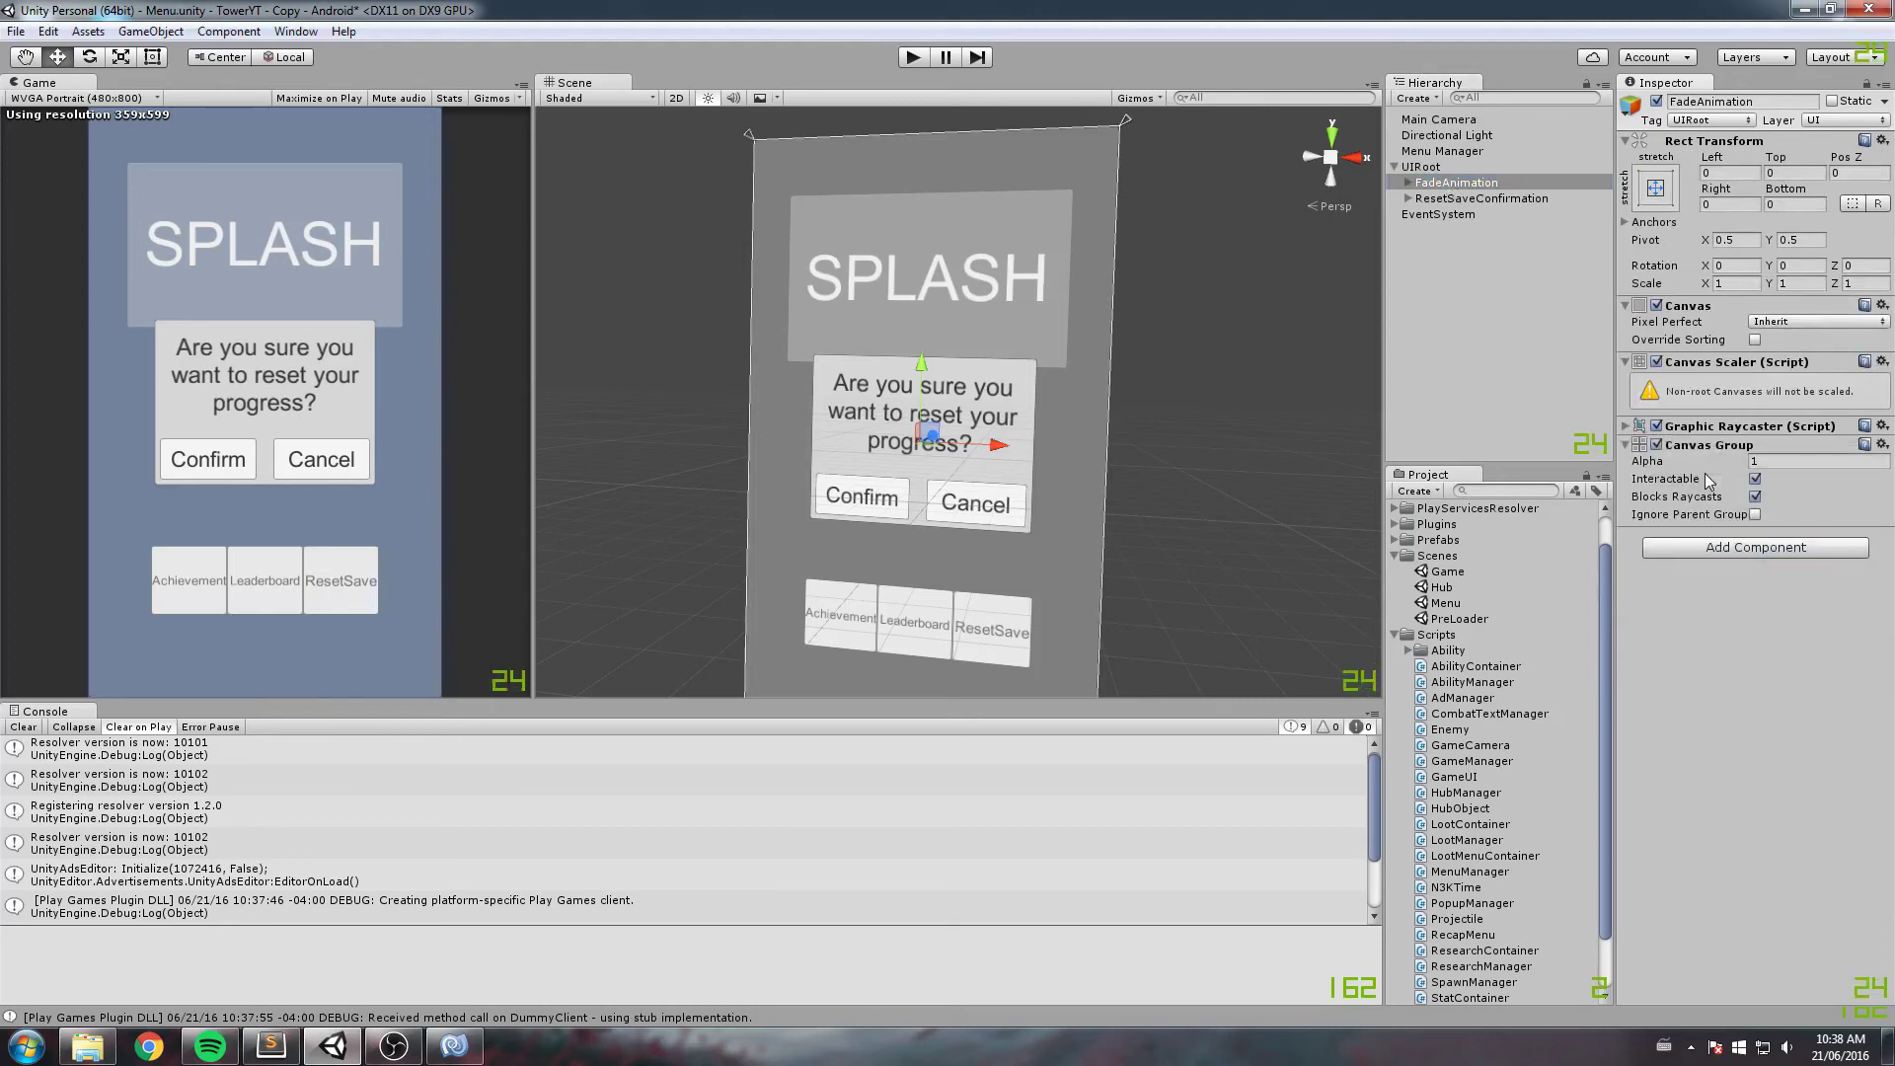
Step: Assign FadeAnimation as the Ui Root reference in the Menu Manager script
click(1455, 168)
click(1449, 152)
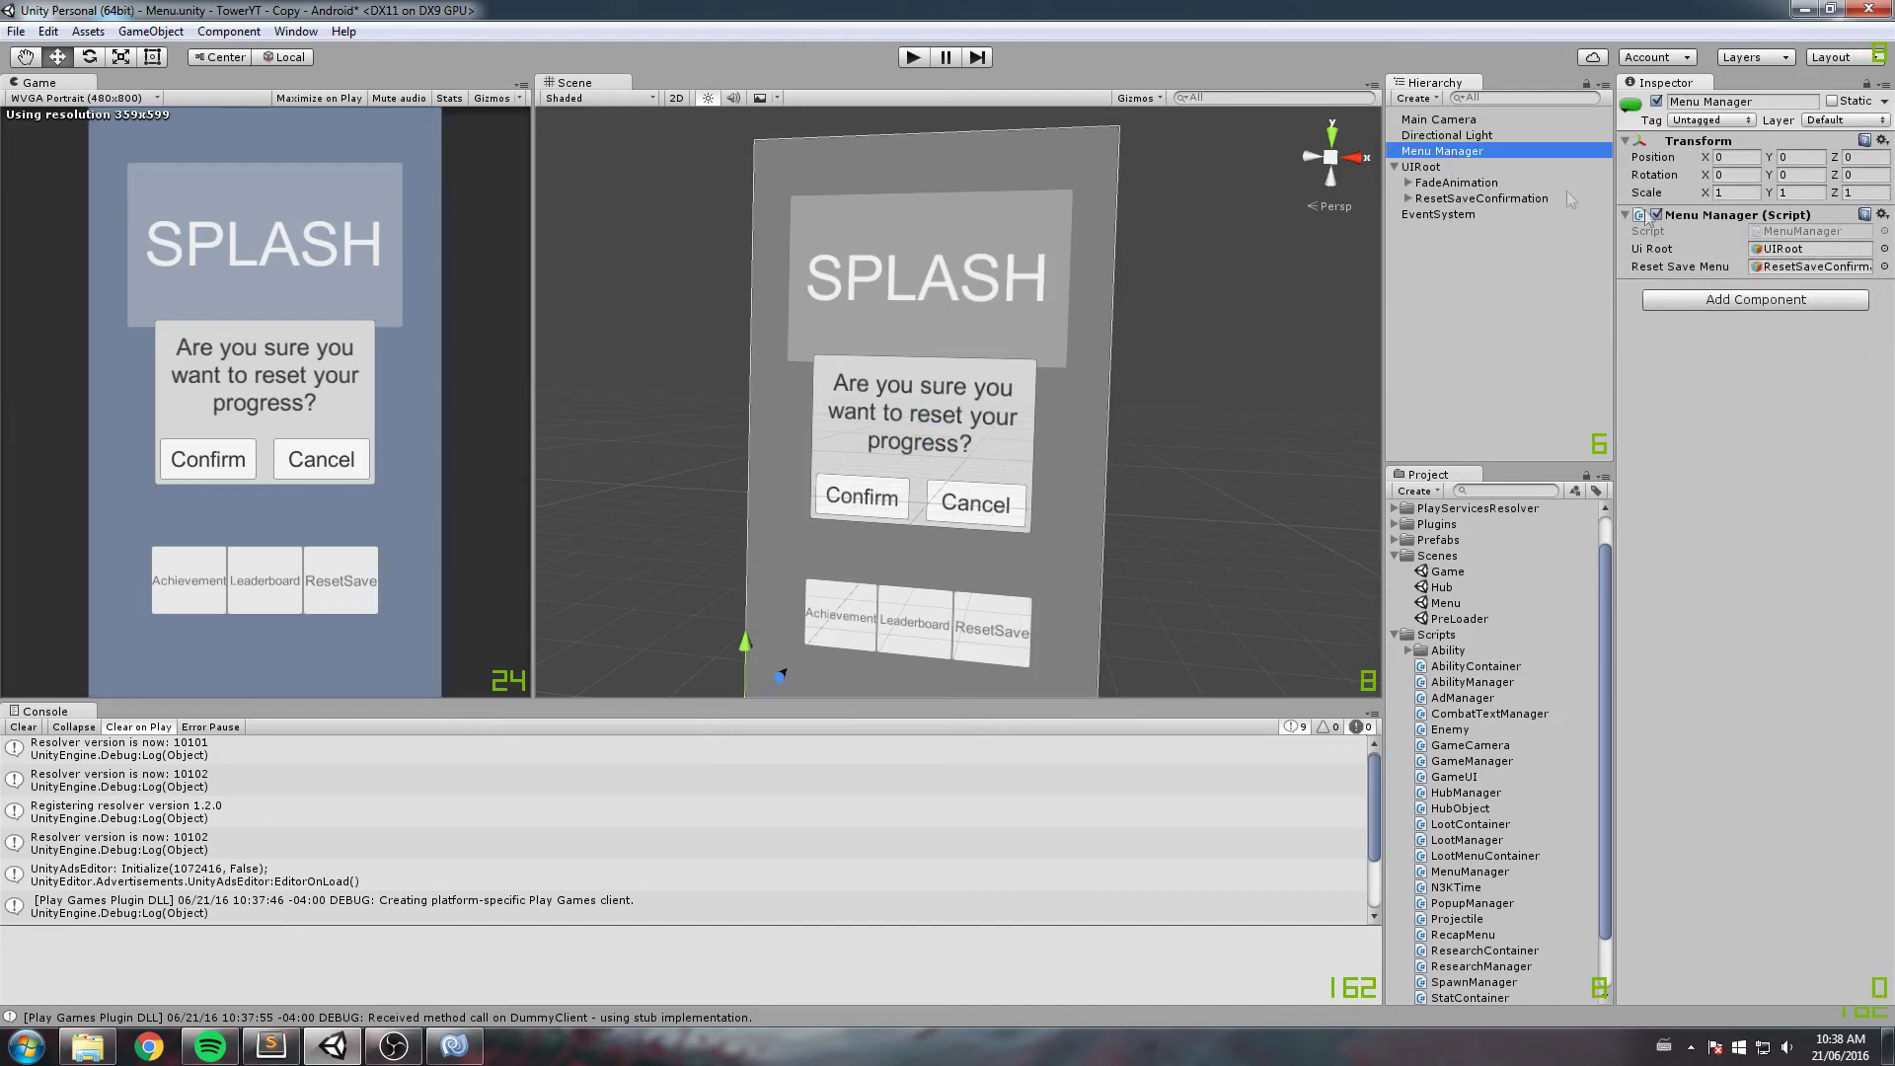
click(1786, 250)
drag(1788, 253, 1789, 253)
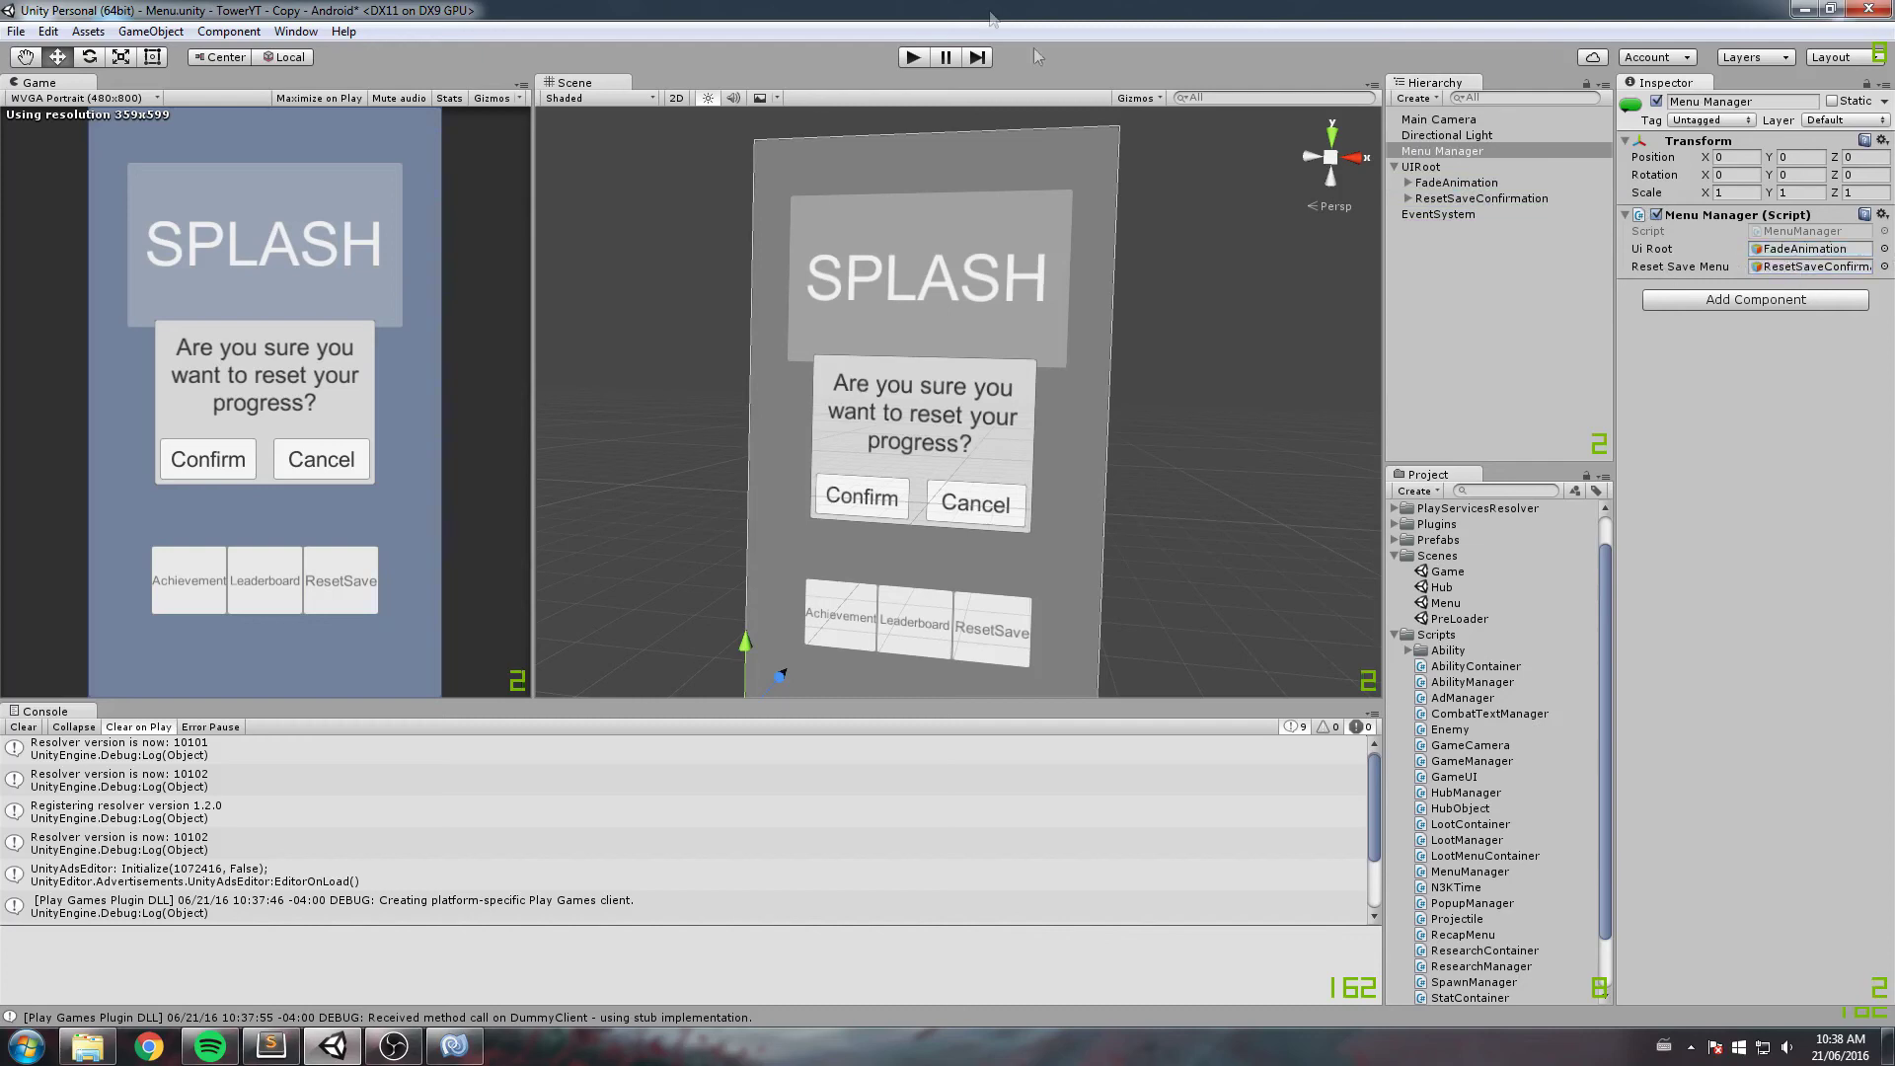
Step: Save the Menu scene changes and run the game from the PreLoader scene to check the menu's fade-in
double_click(1461, 619)
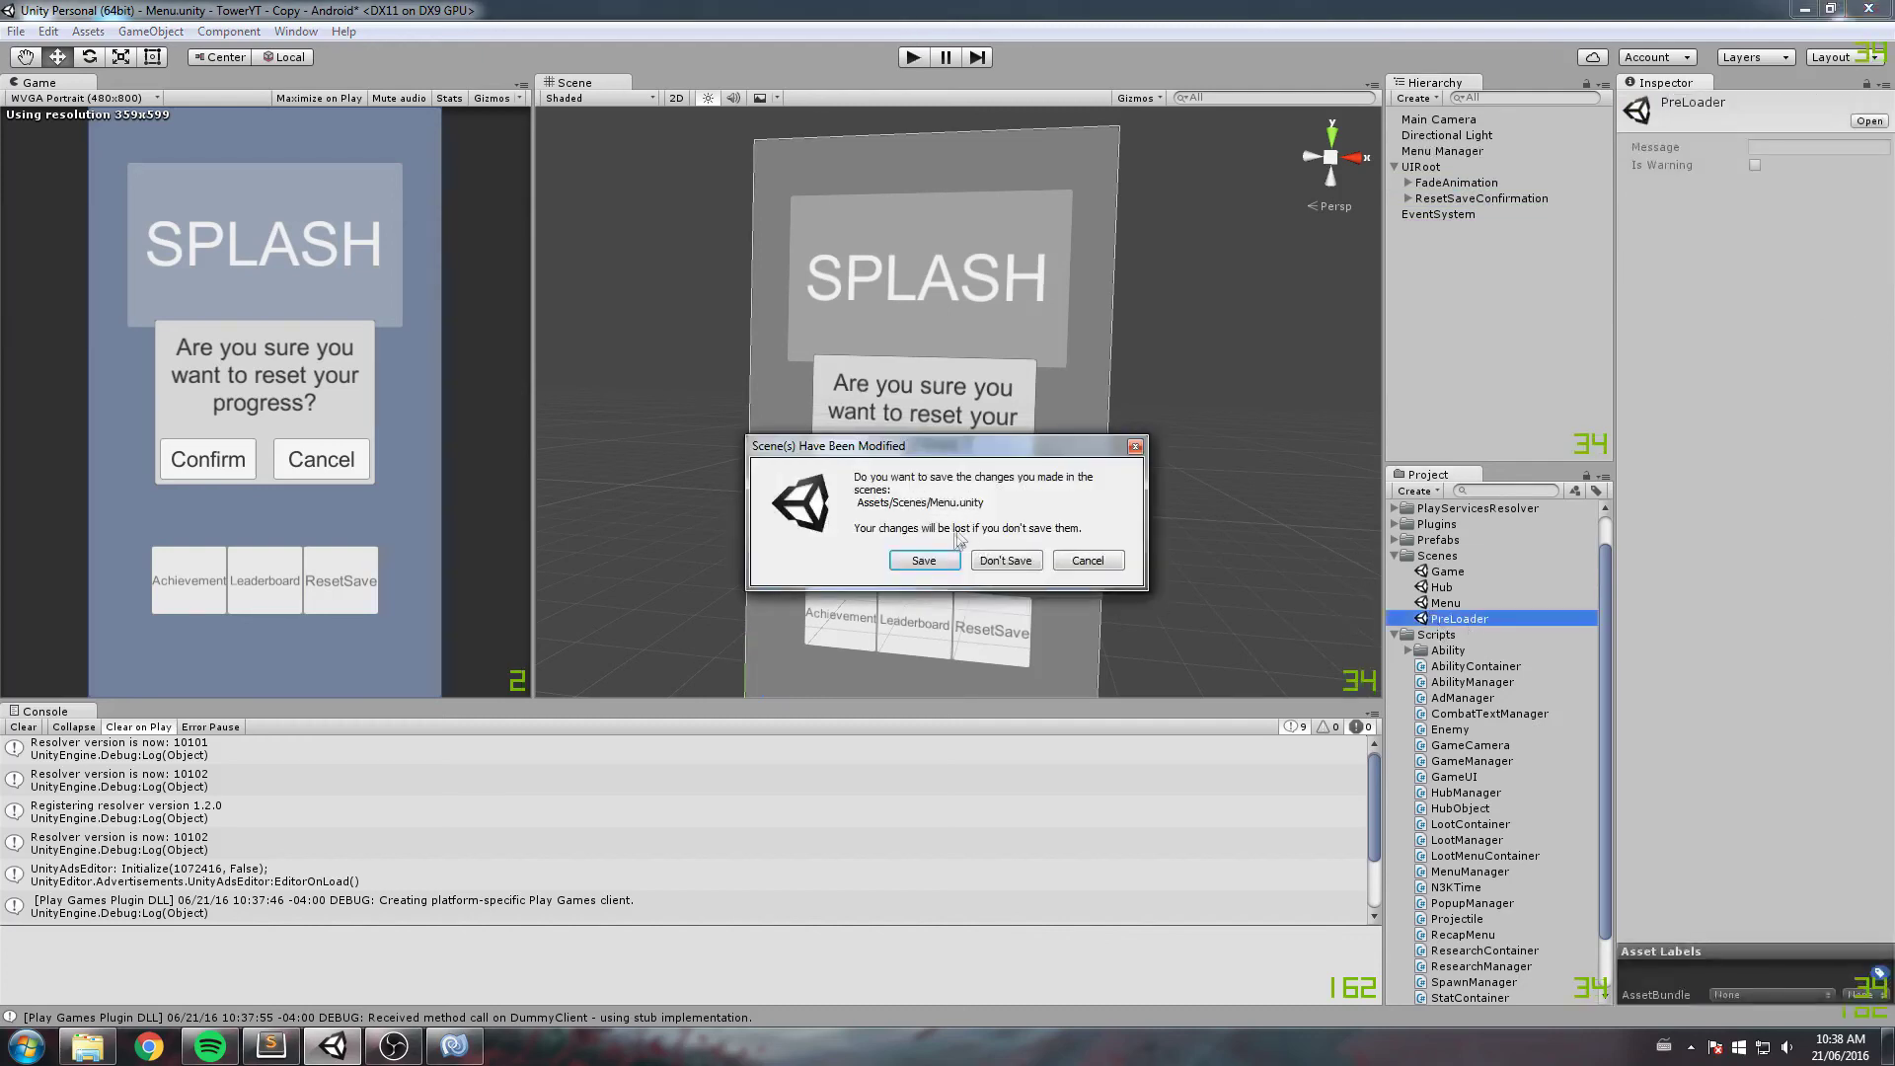
click(962, 552)
click(916, 54)
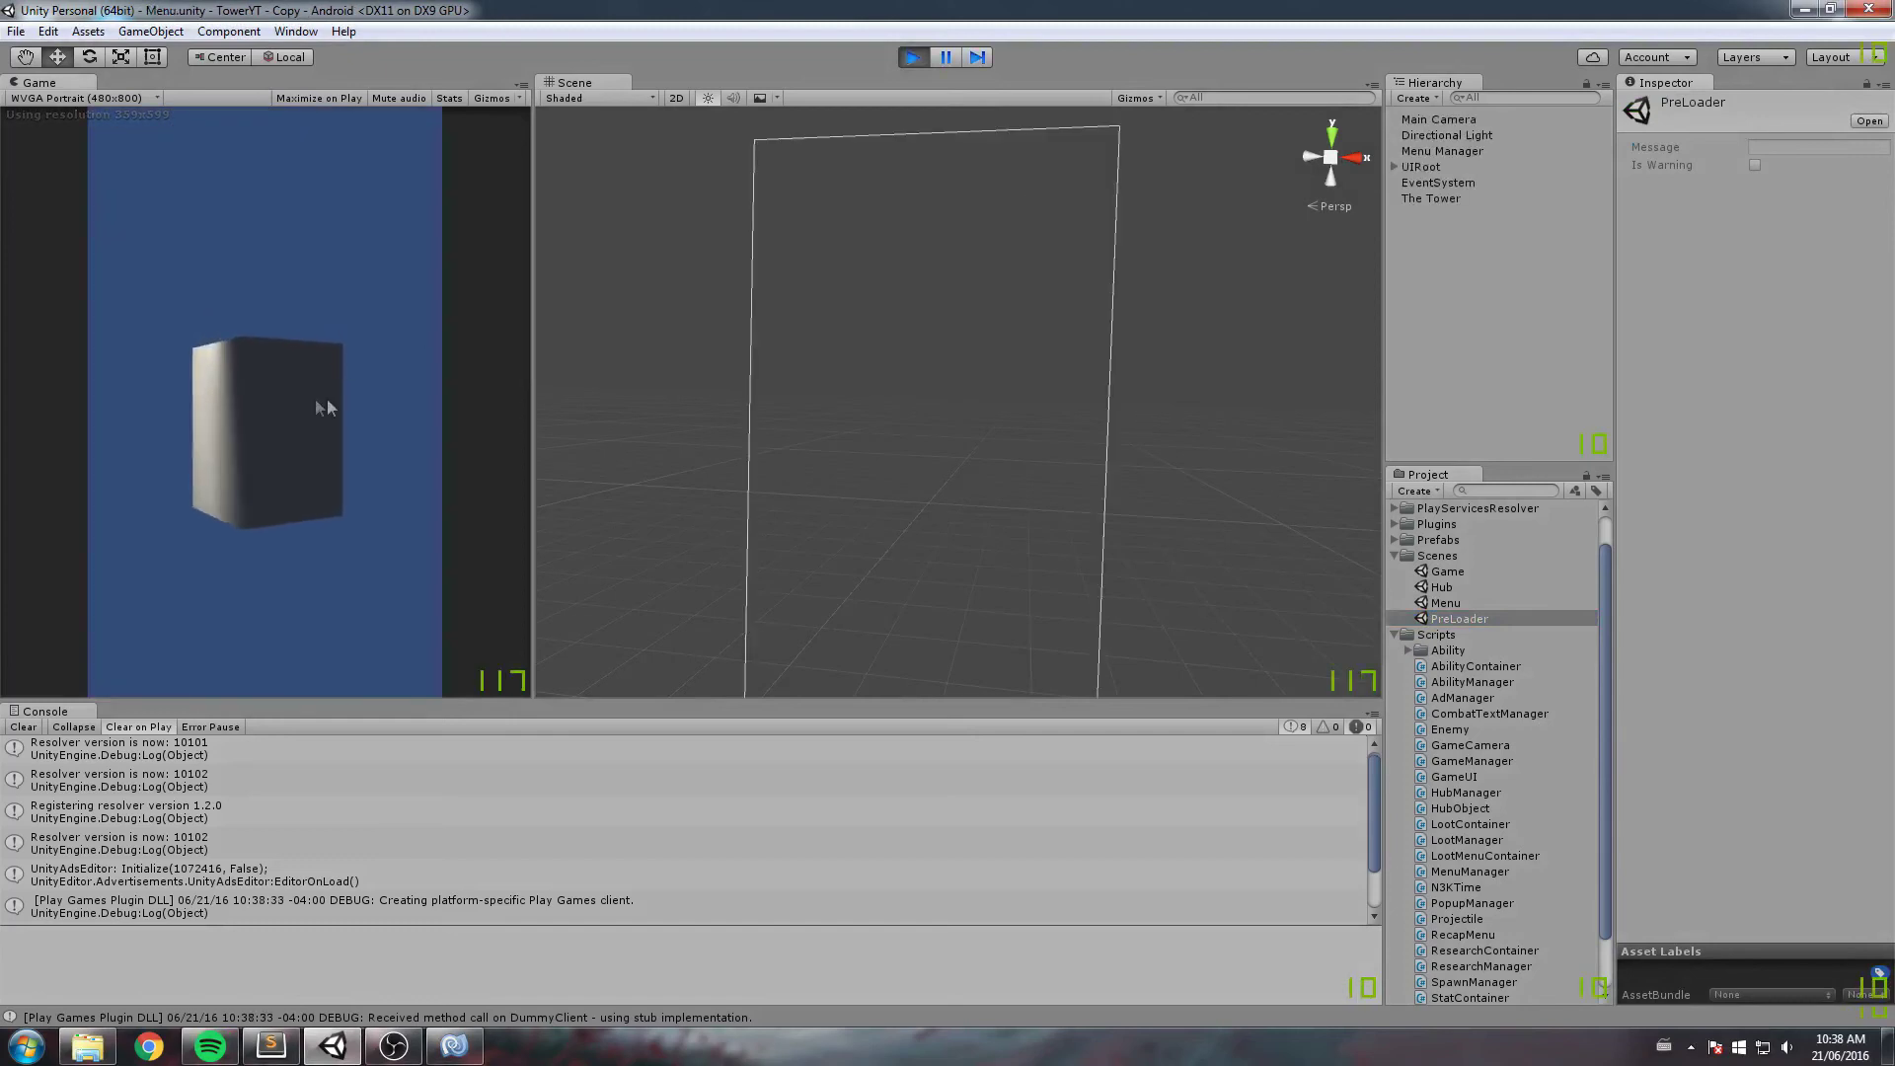
click(916, 57)
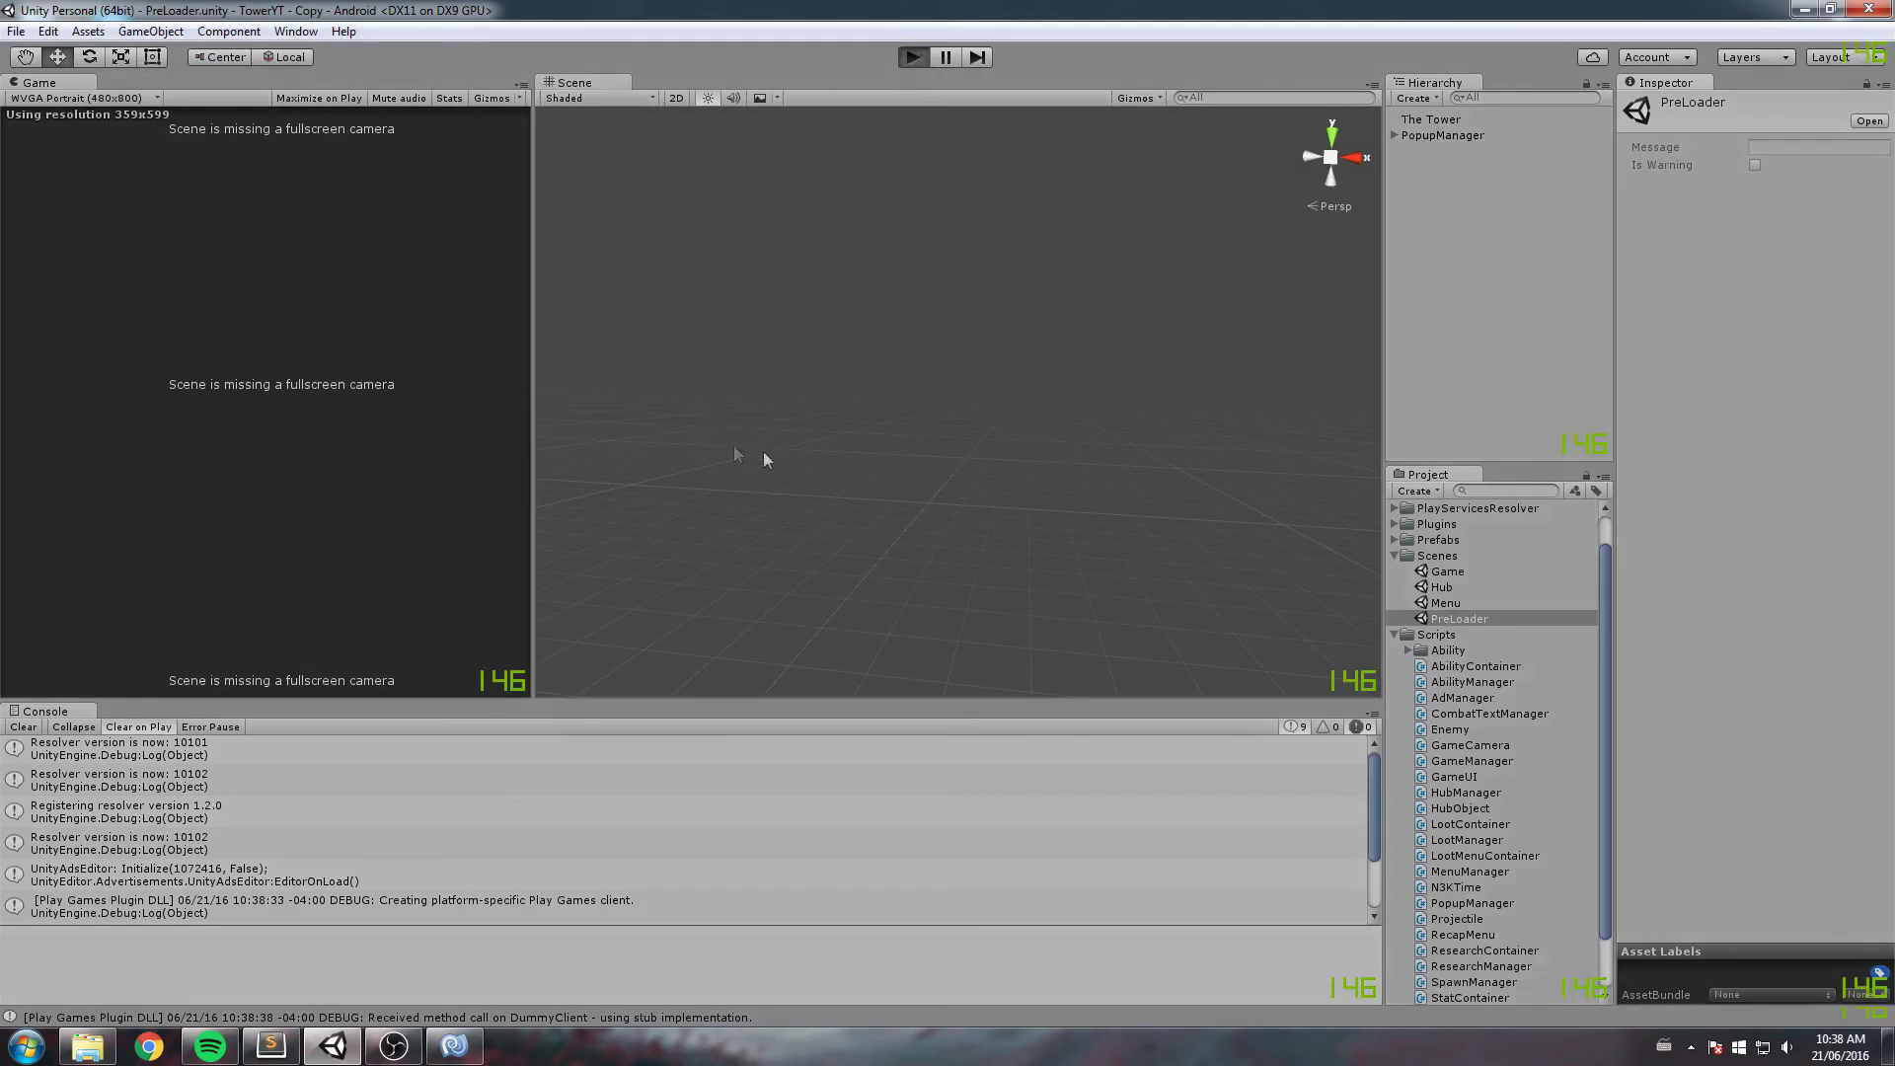
key(ctrl+p)
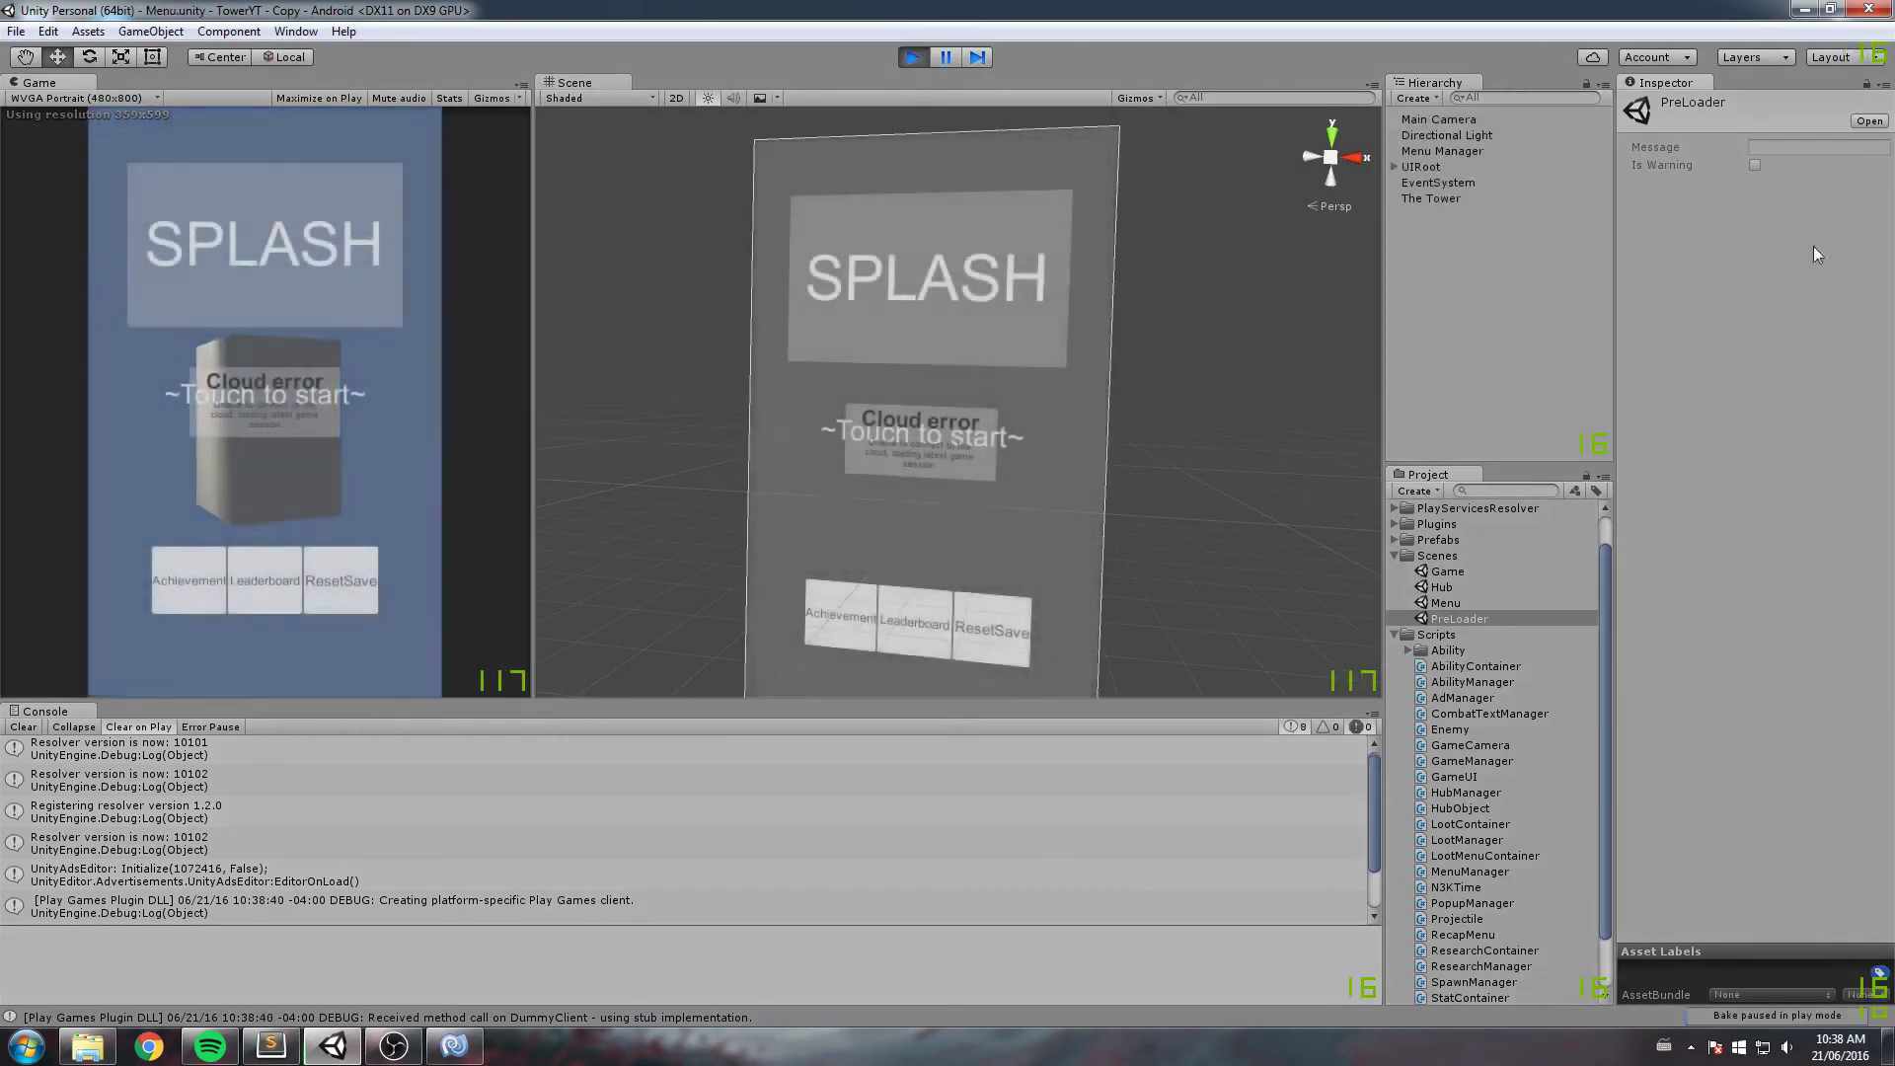
click(913, 56)
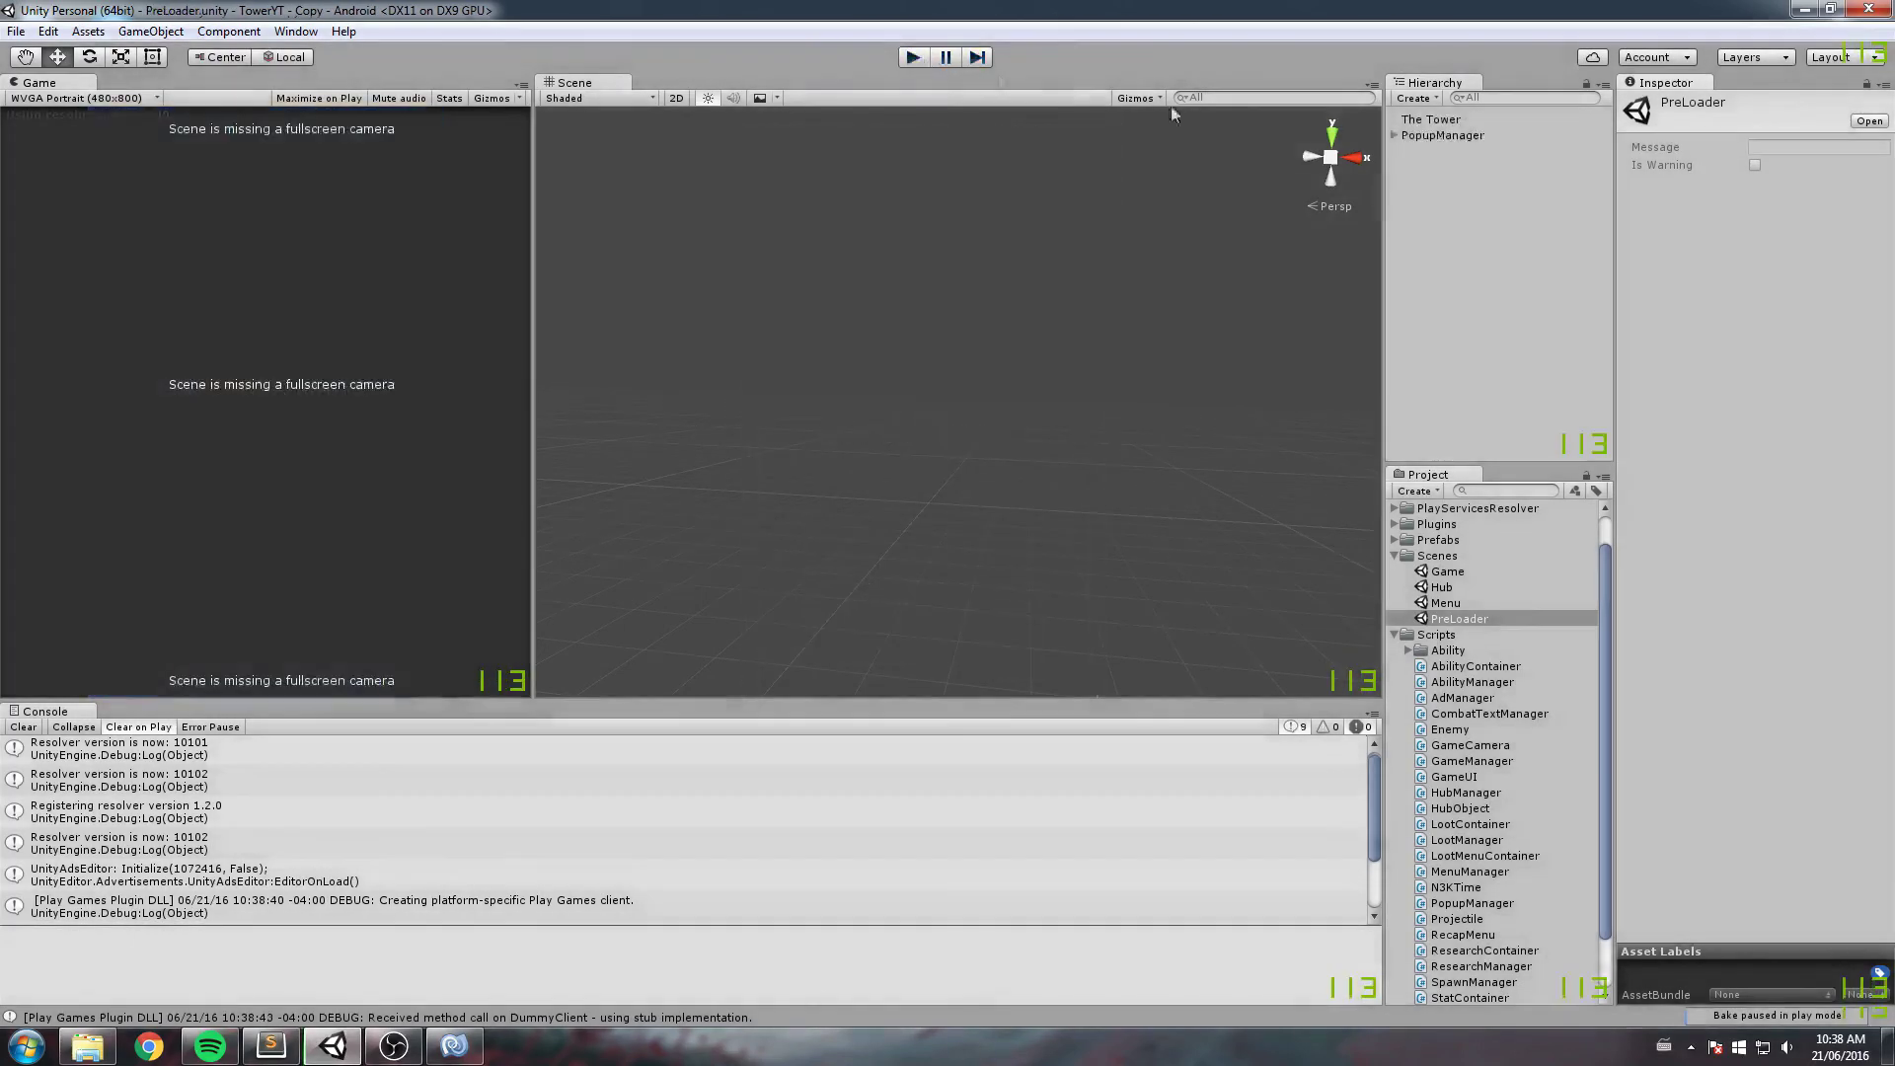
Step: Run the game again and inspect the FadeAnimation object under UIRoot while the cloud error popup plays
click(916, 56)
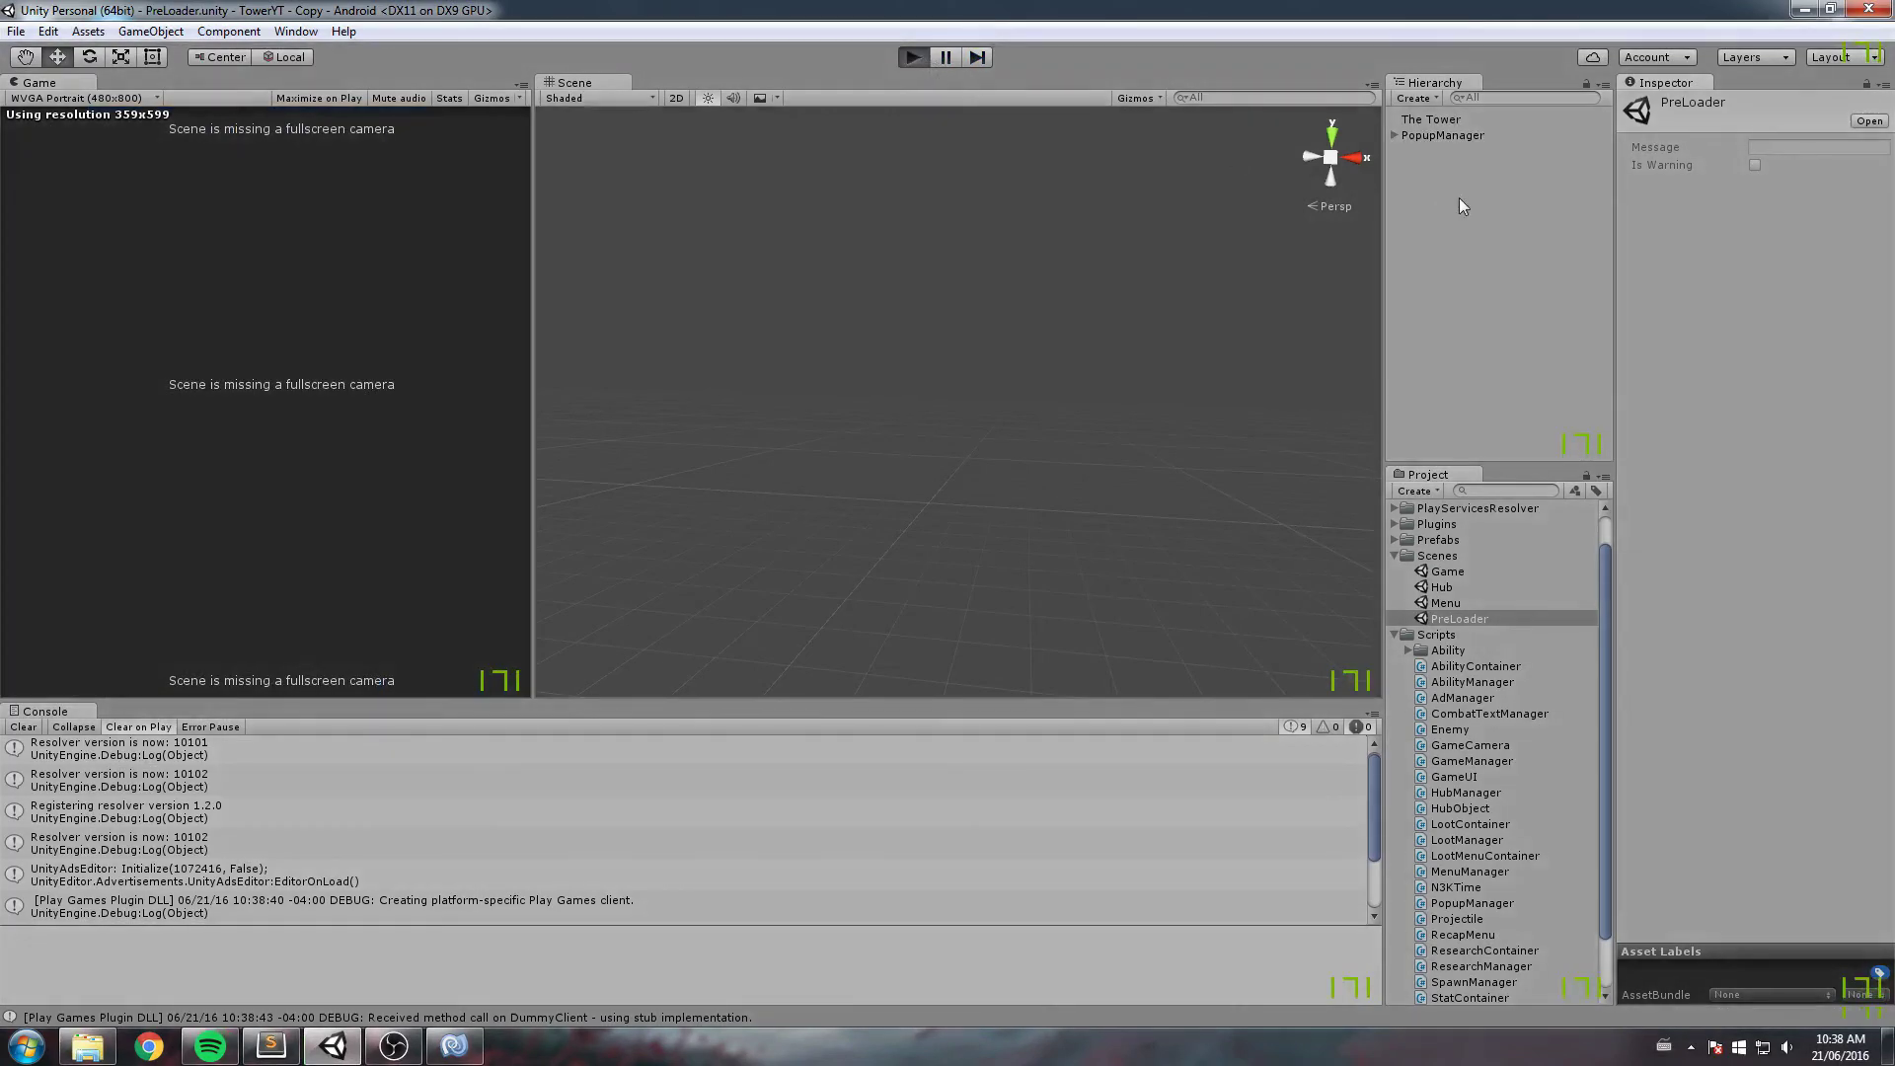
click(1394, 168)
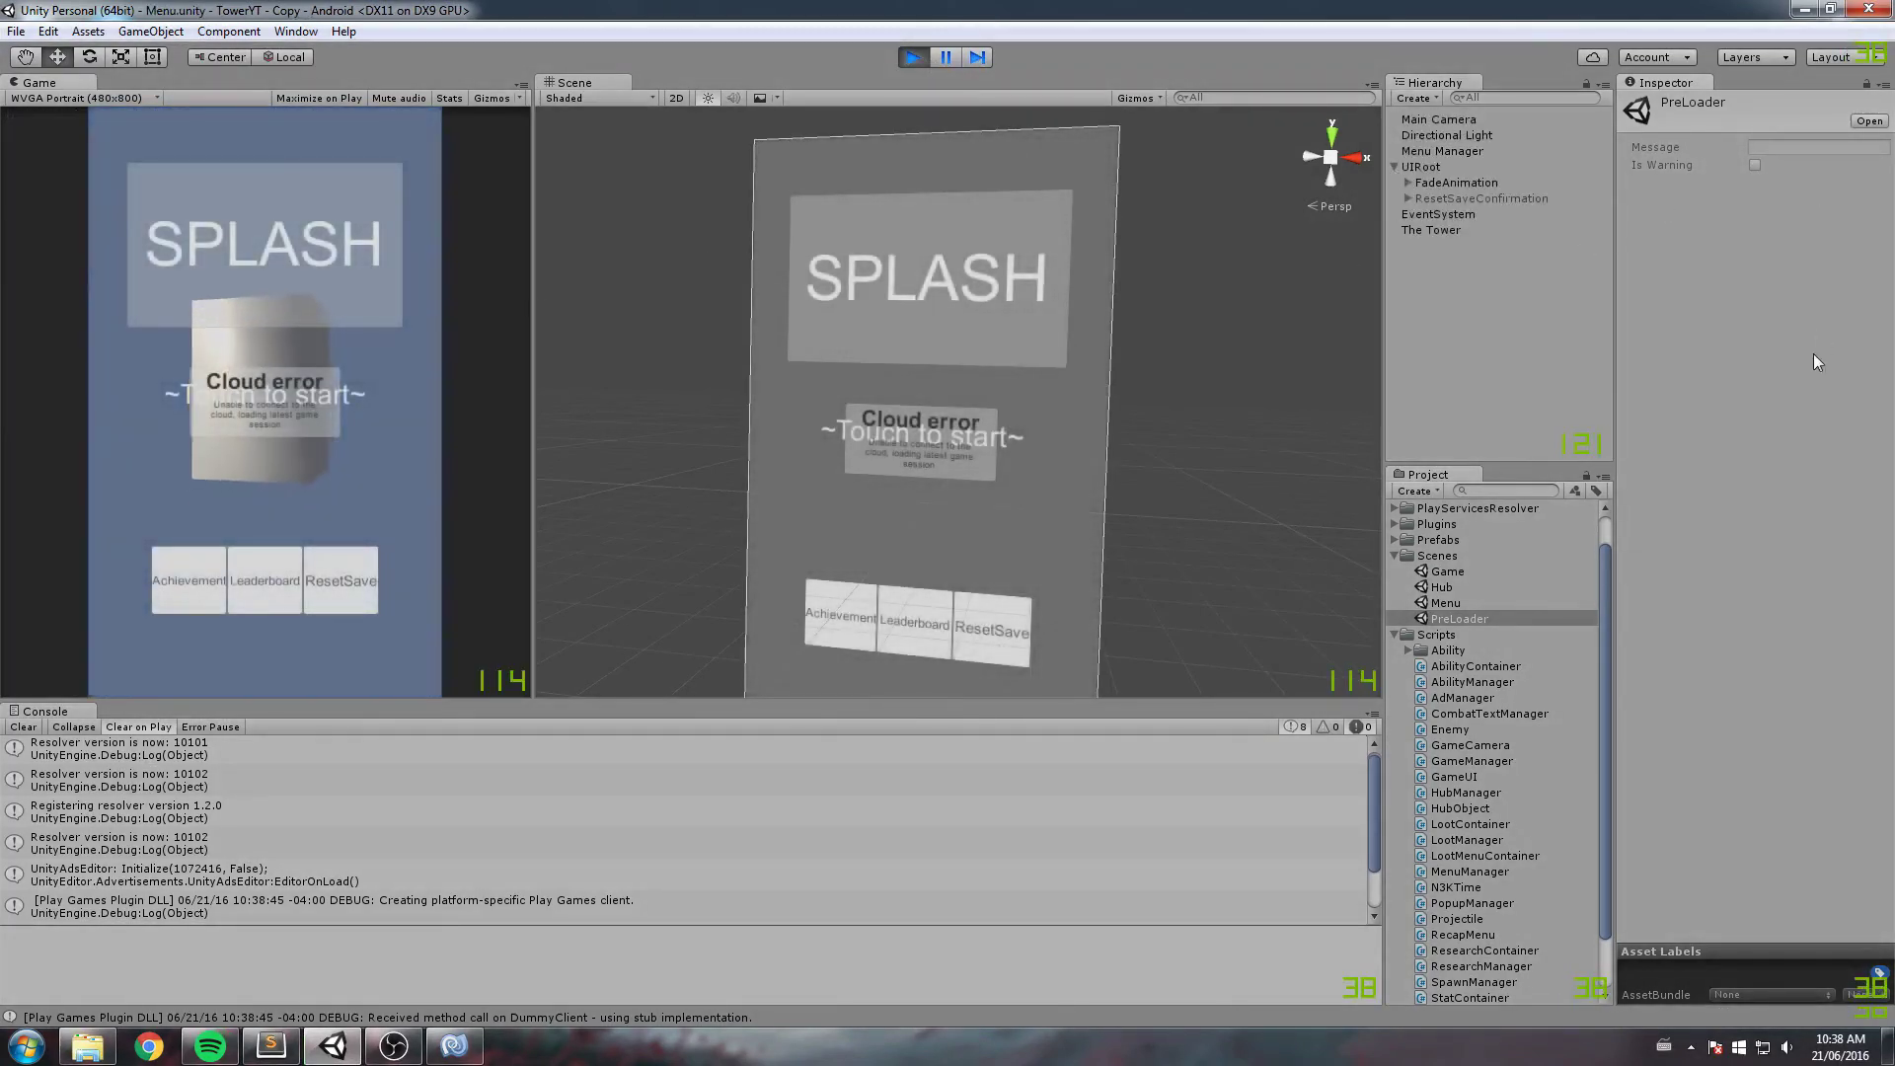
click(1451, 183)
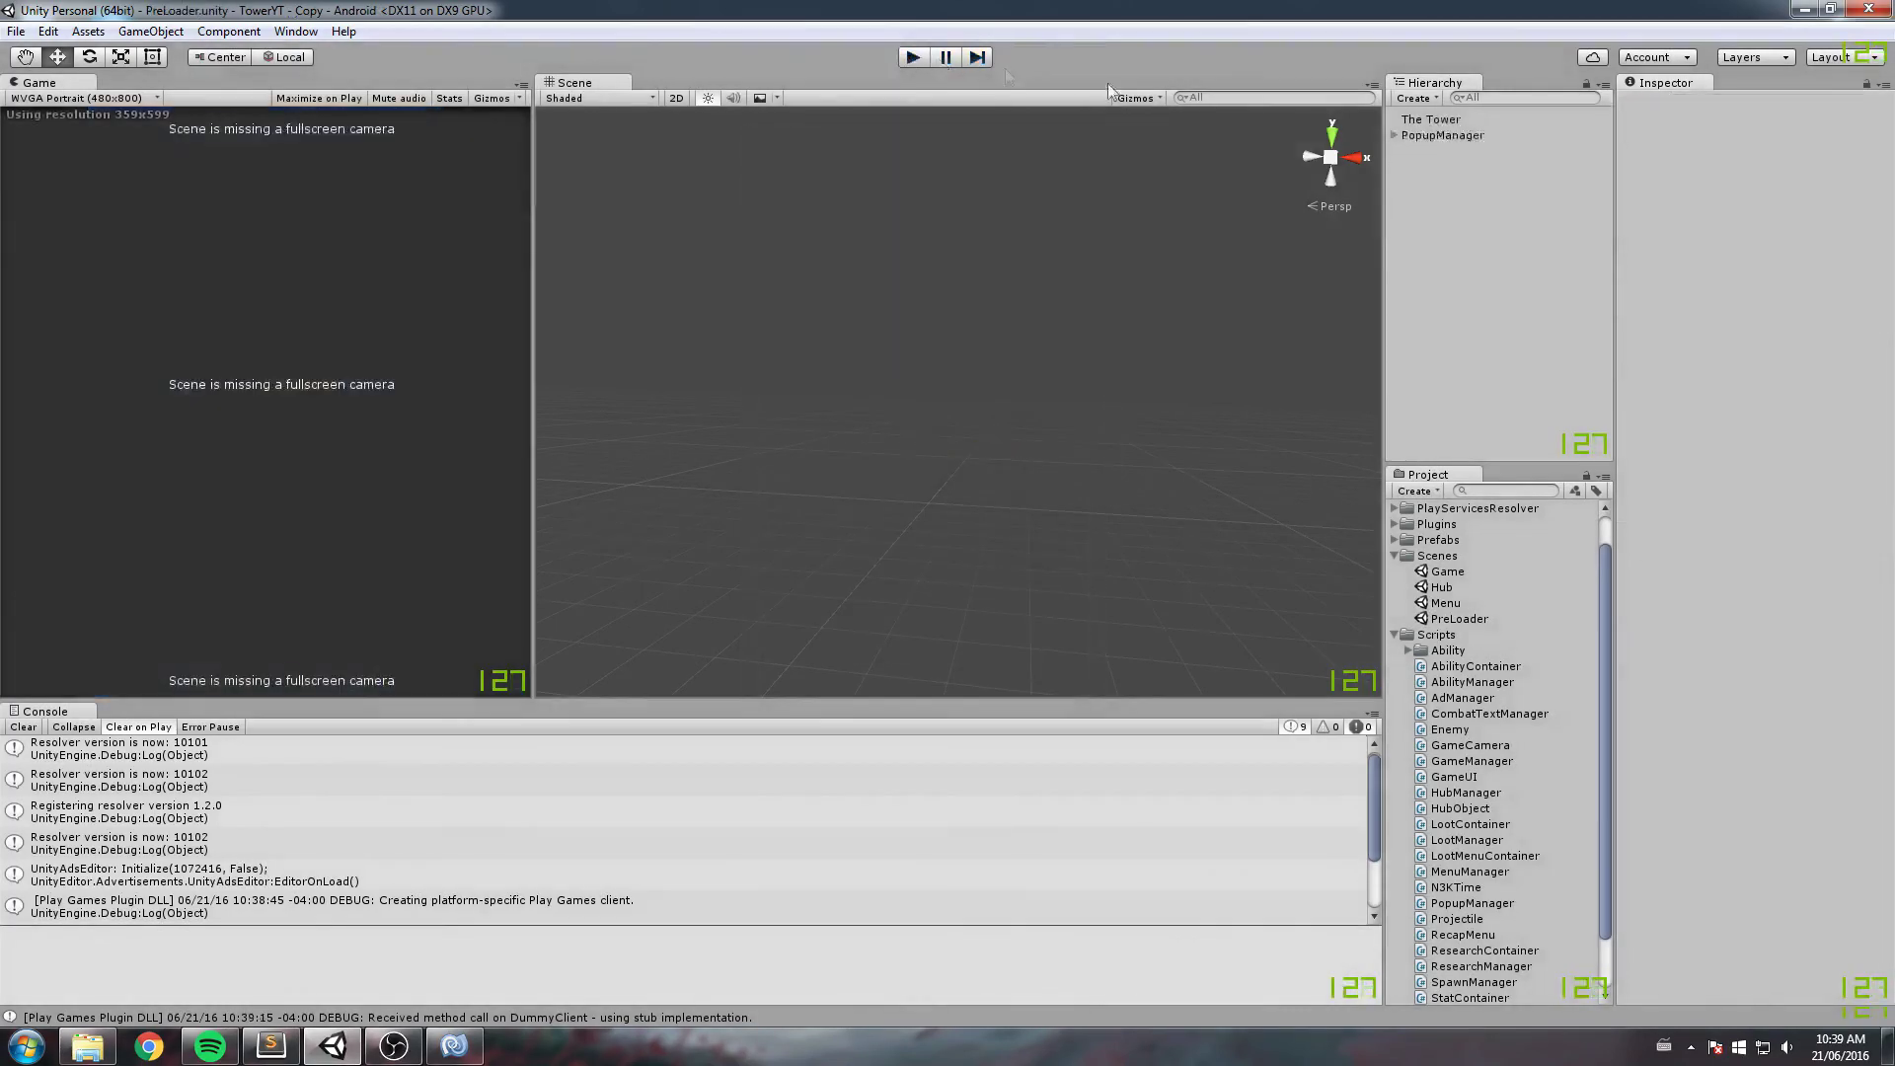
Step: In the Menu scene, set the UIRoot object's tag back to UIRoot and FadeAnimation's tag to Untagged
double_click(1445, 603)
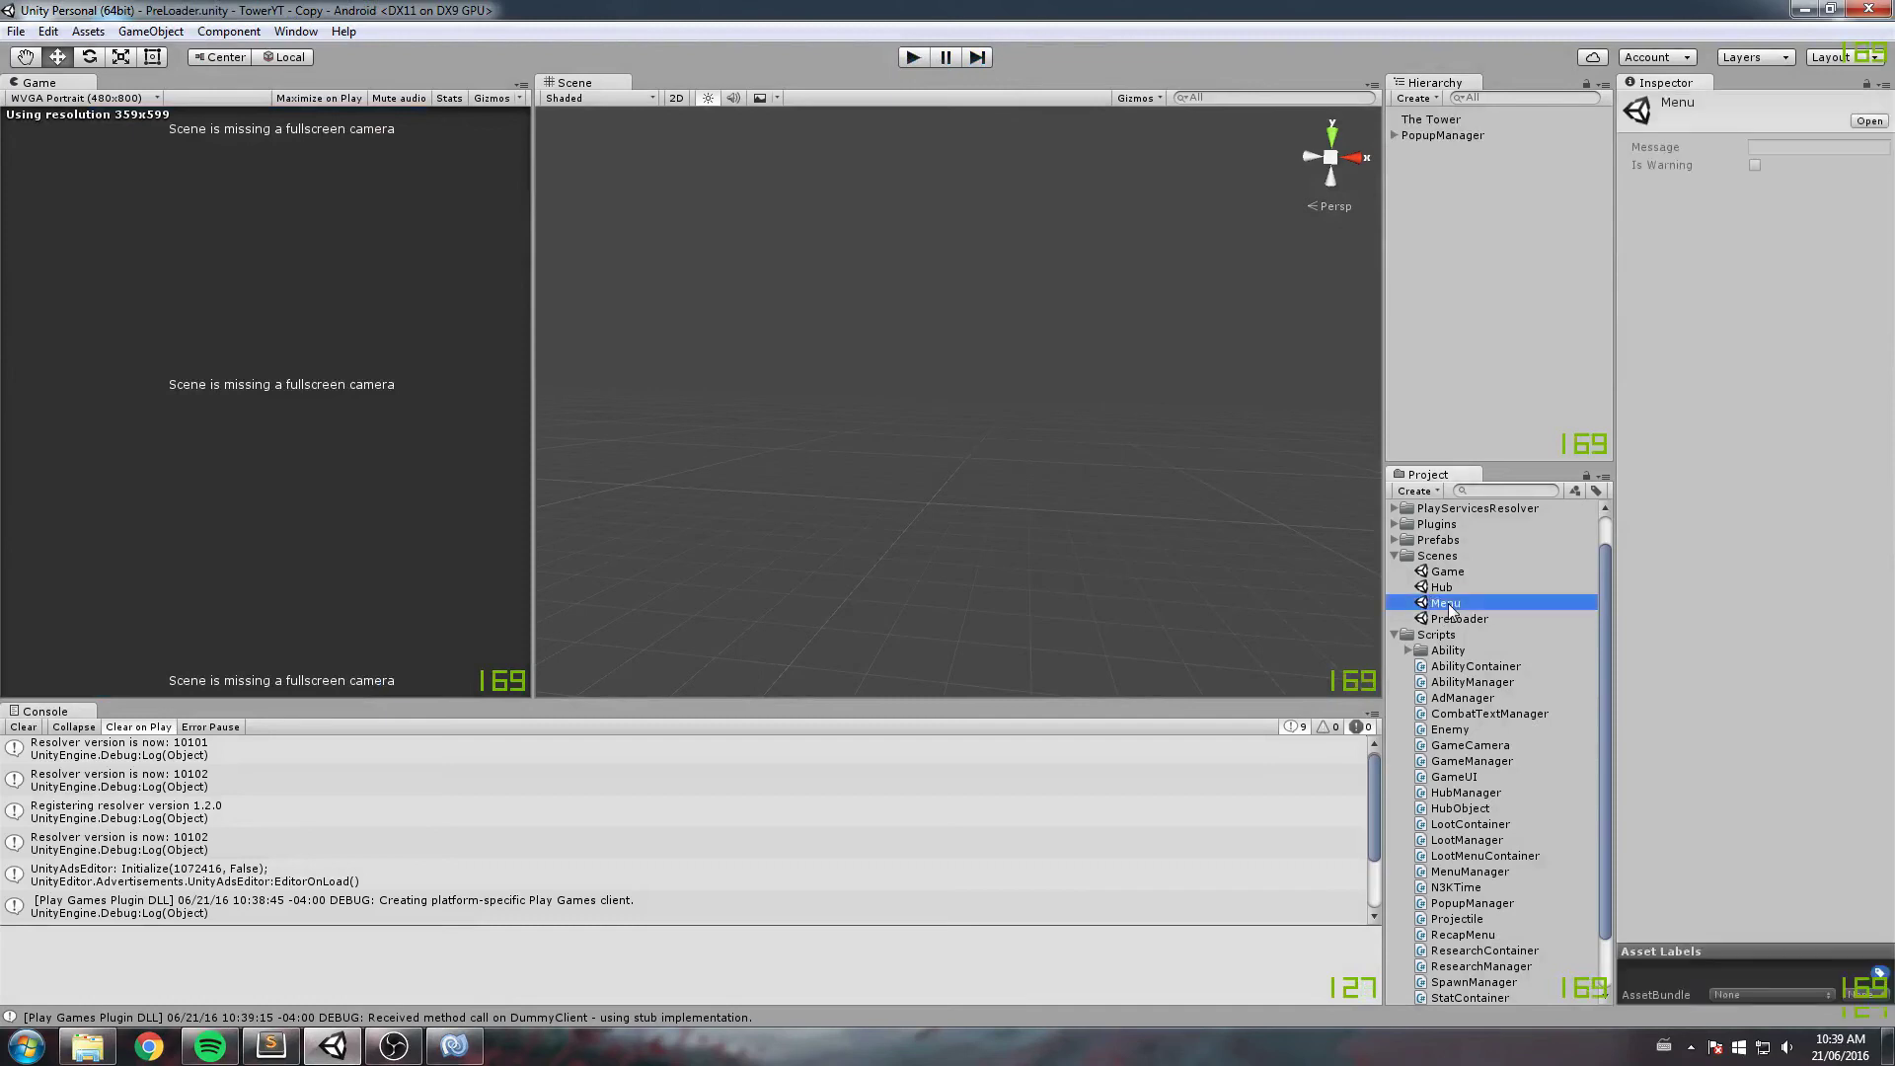
click(1395, 167)
click(1421, 167)
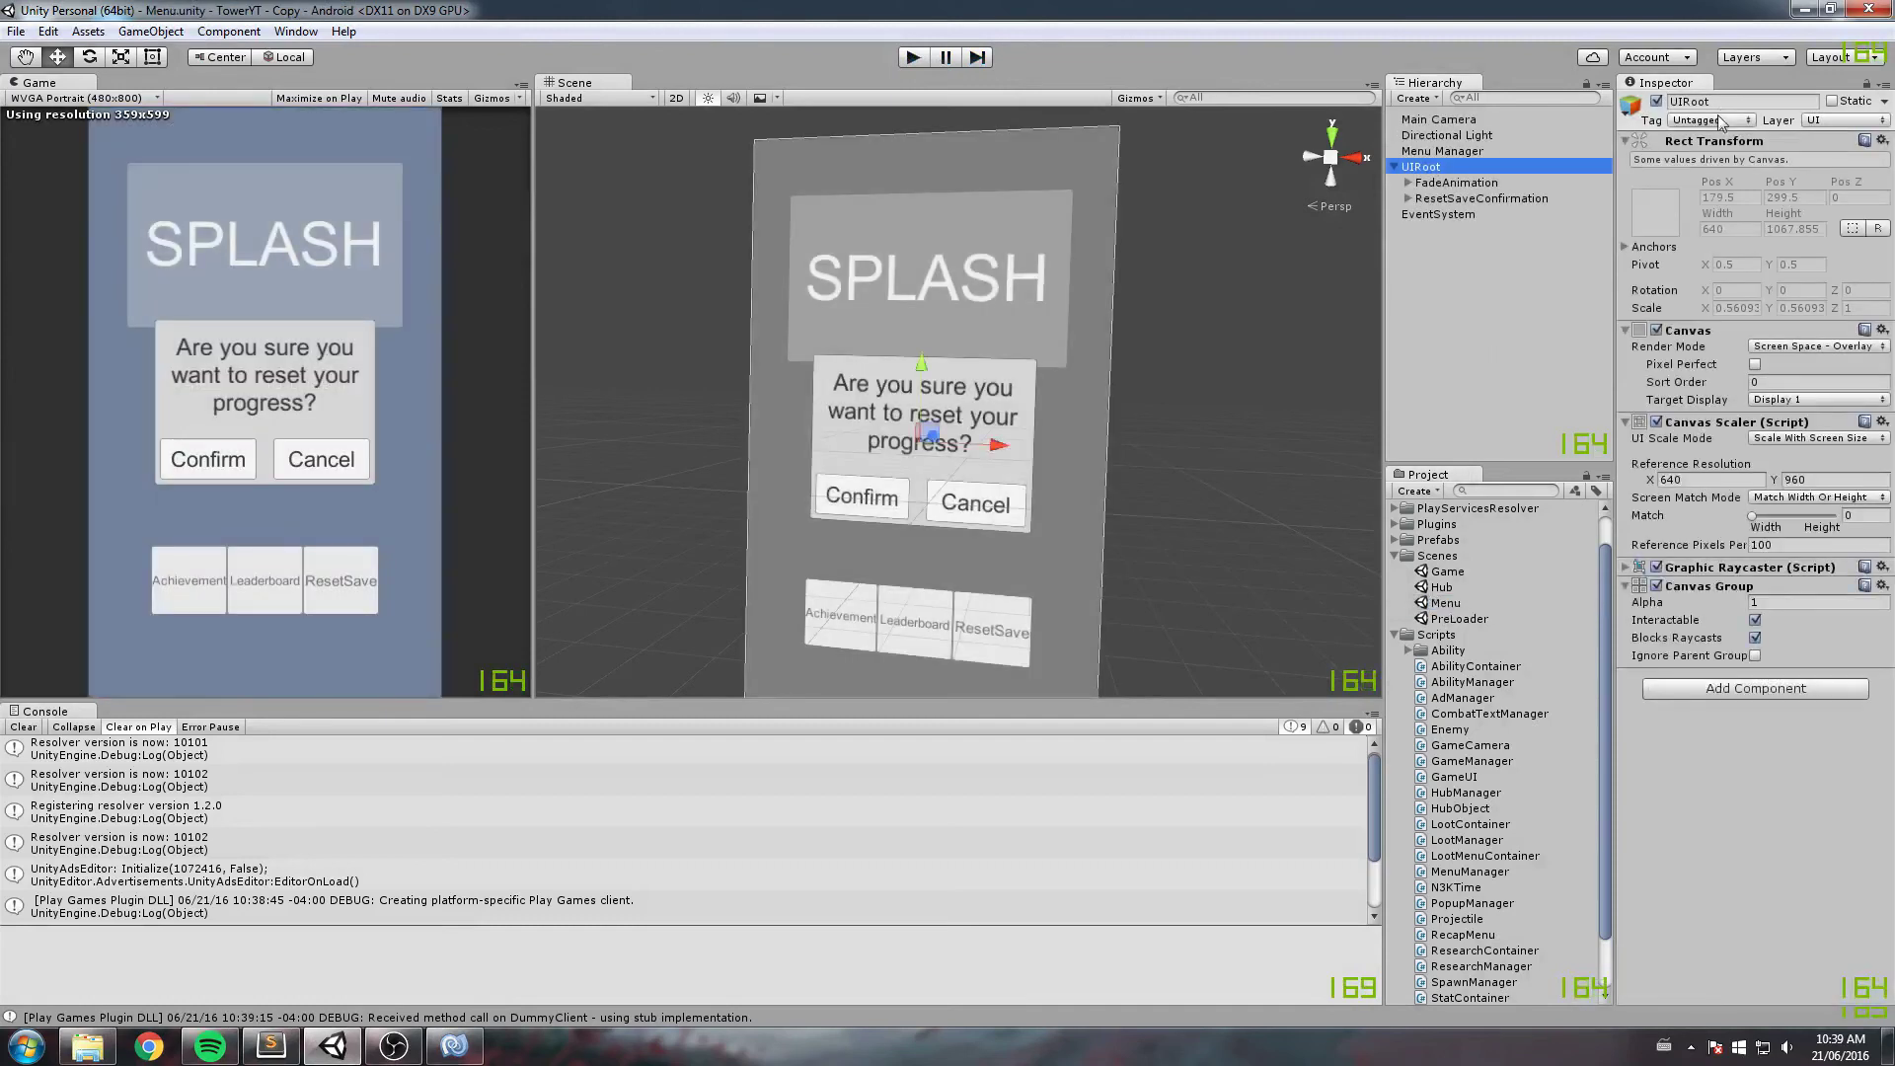
click(1710, 119)
click(1719, 293)
click(1457, 182)
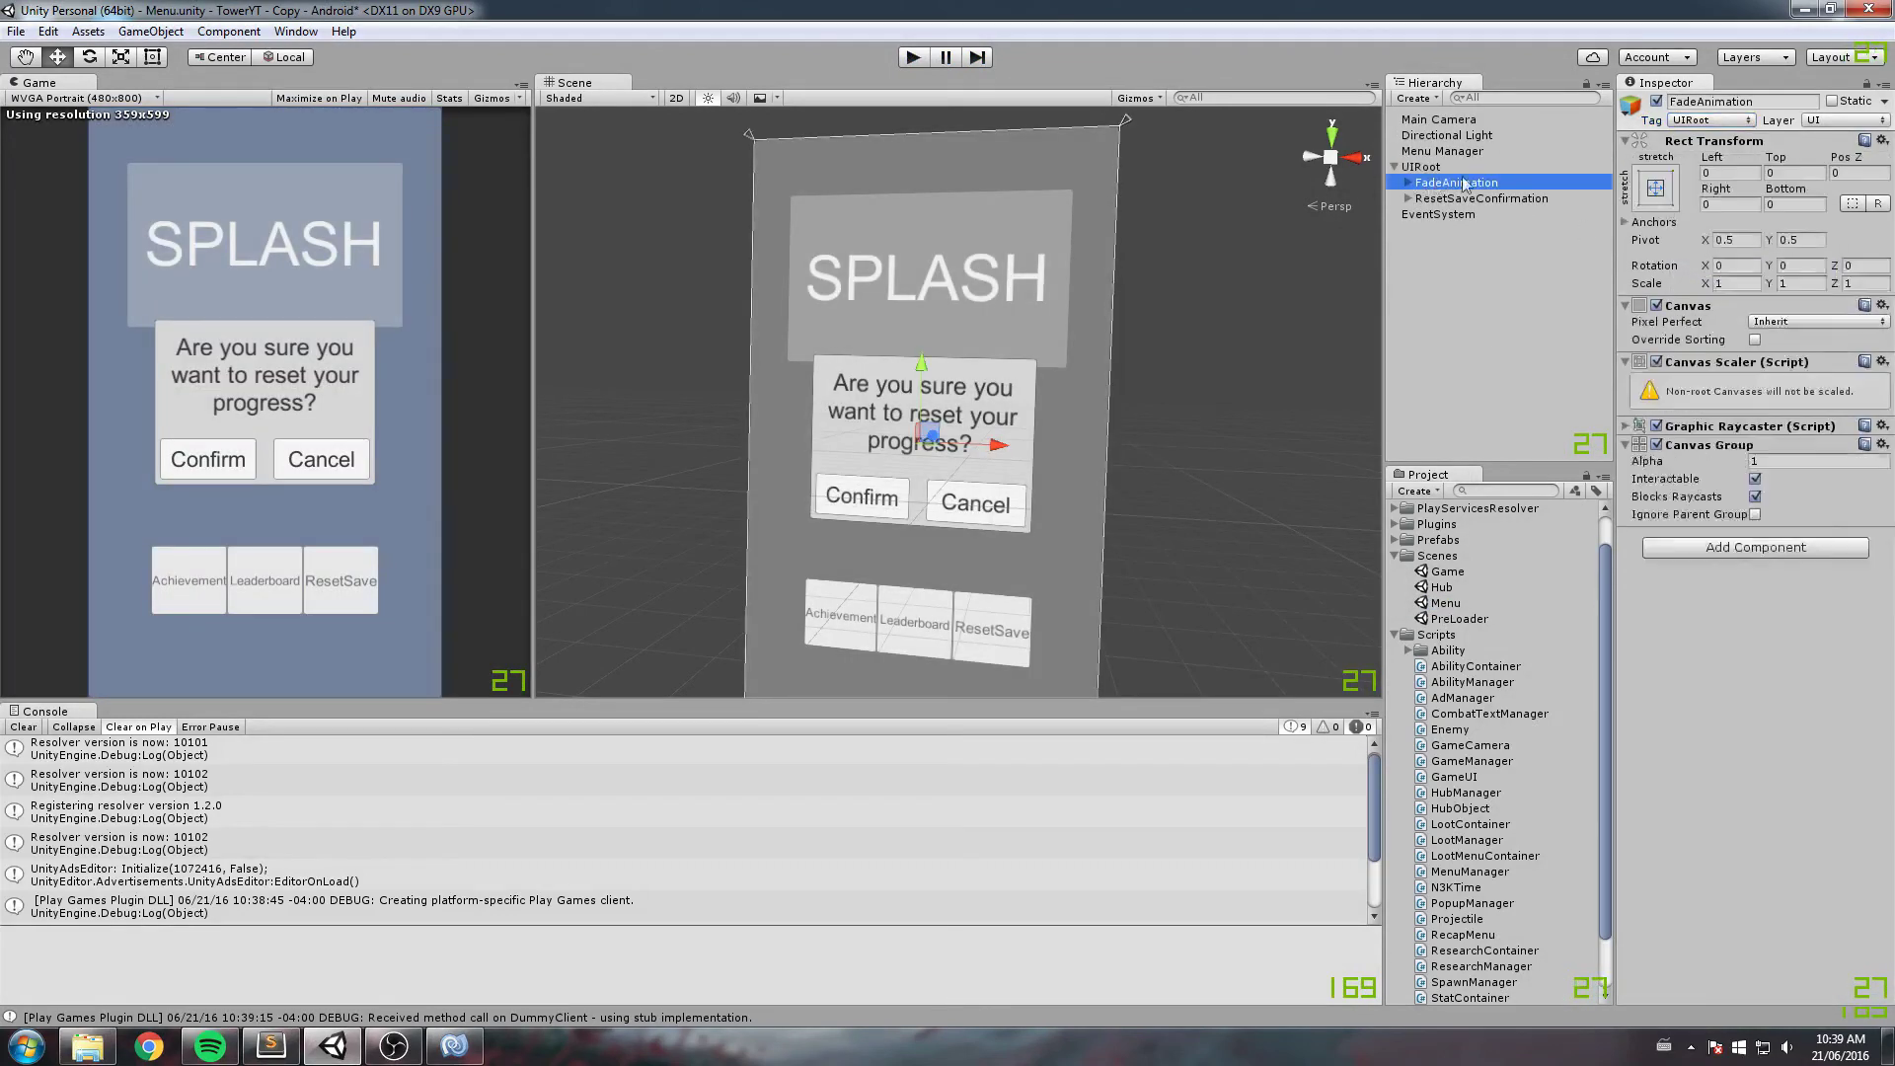
click(1750, 120)
click(1718, 134)
middle_drag(1056, 271, 1222, 393)
Step: Save the Menu scene, run the game from PreLoader, and test the menu's ResetSave and Leaderboard buttons and their popups
double_click(1461, 619)
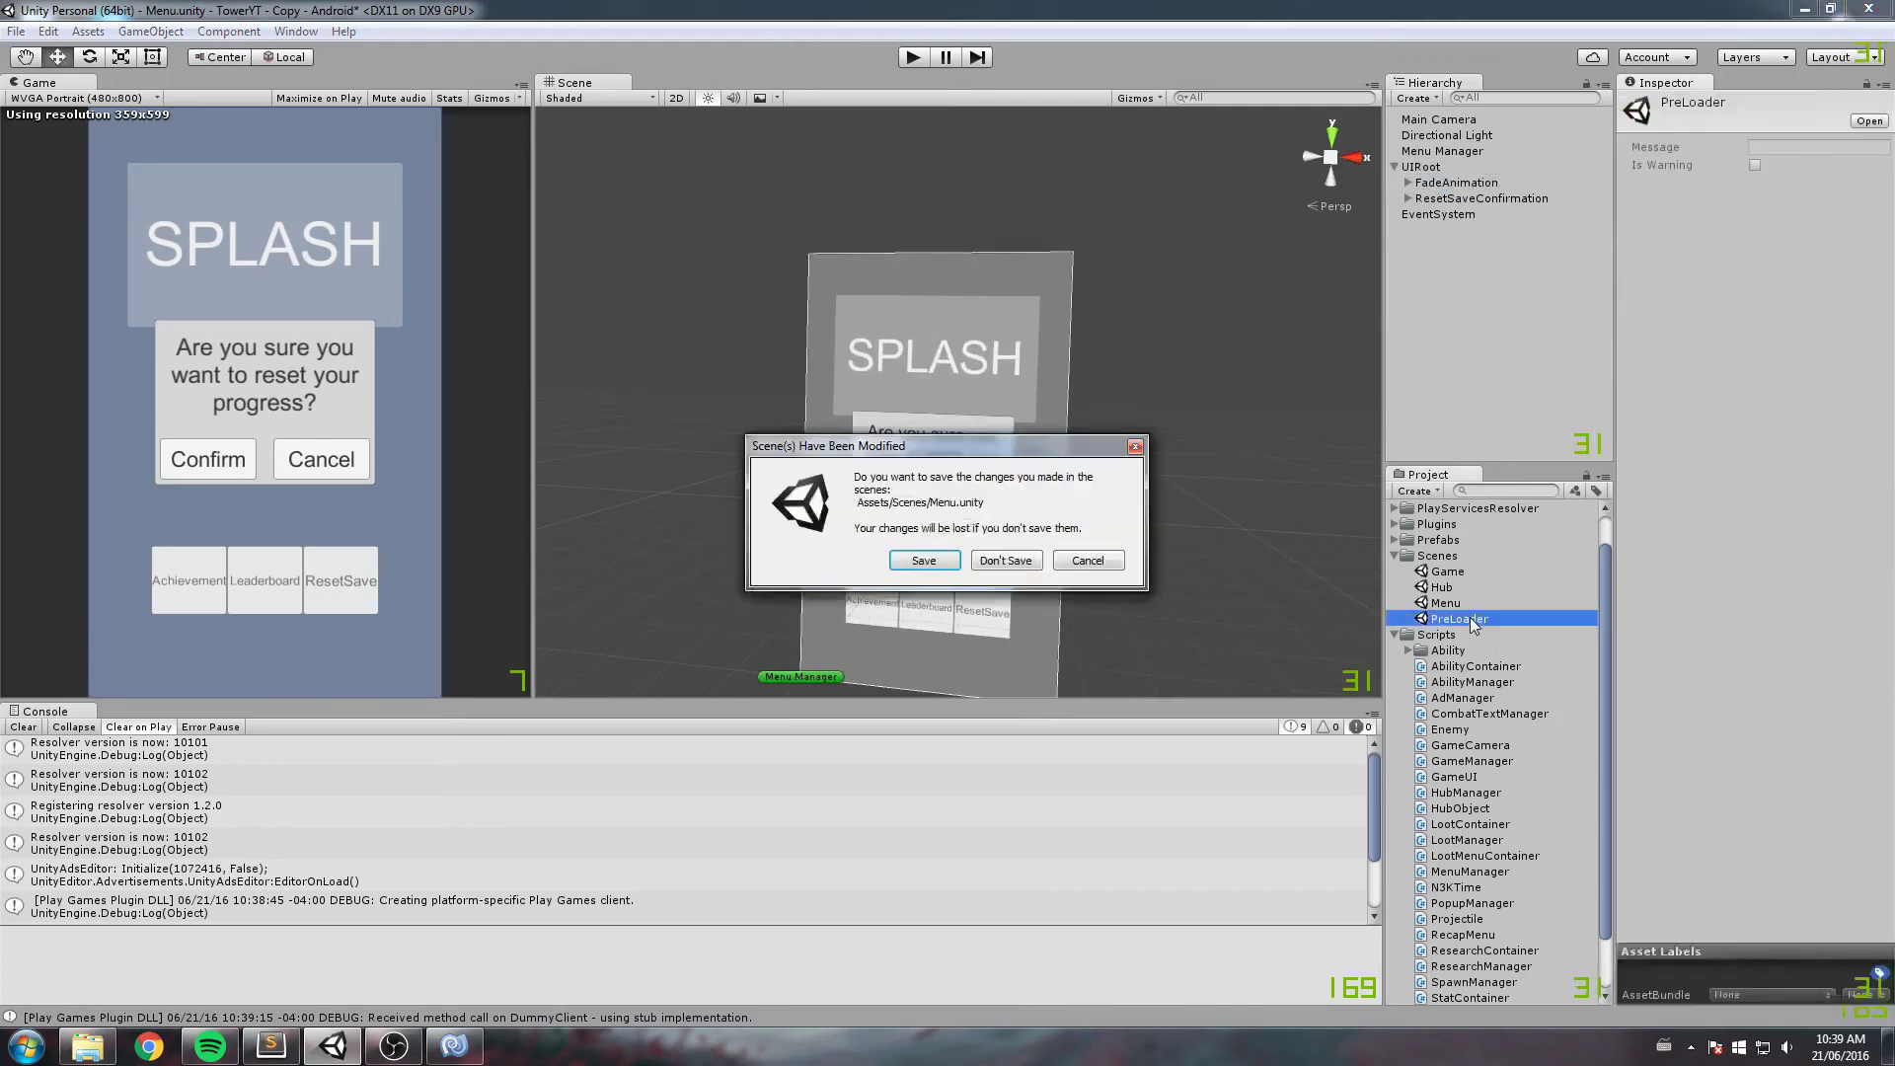
click(949, 563)
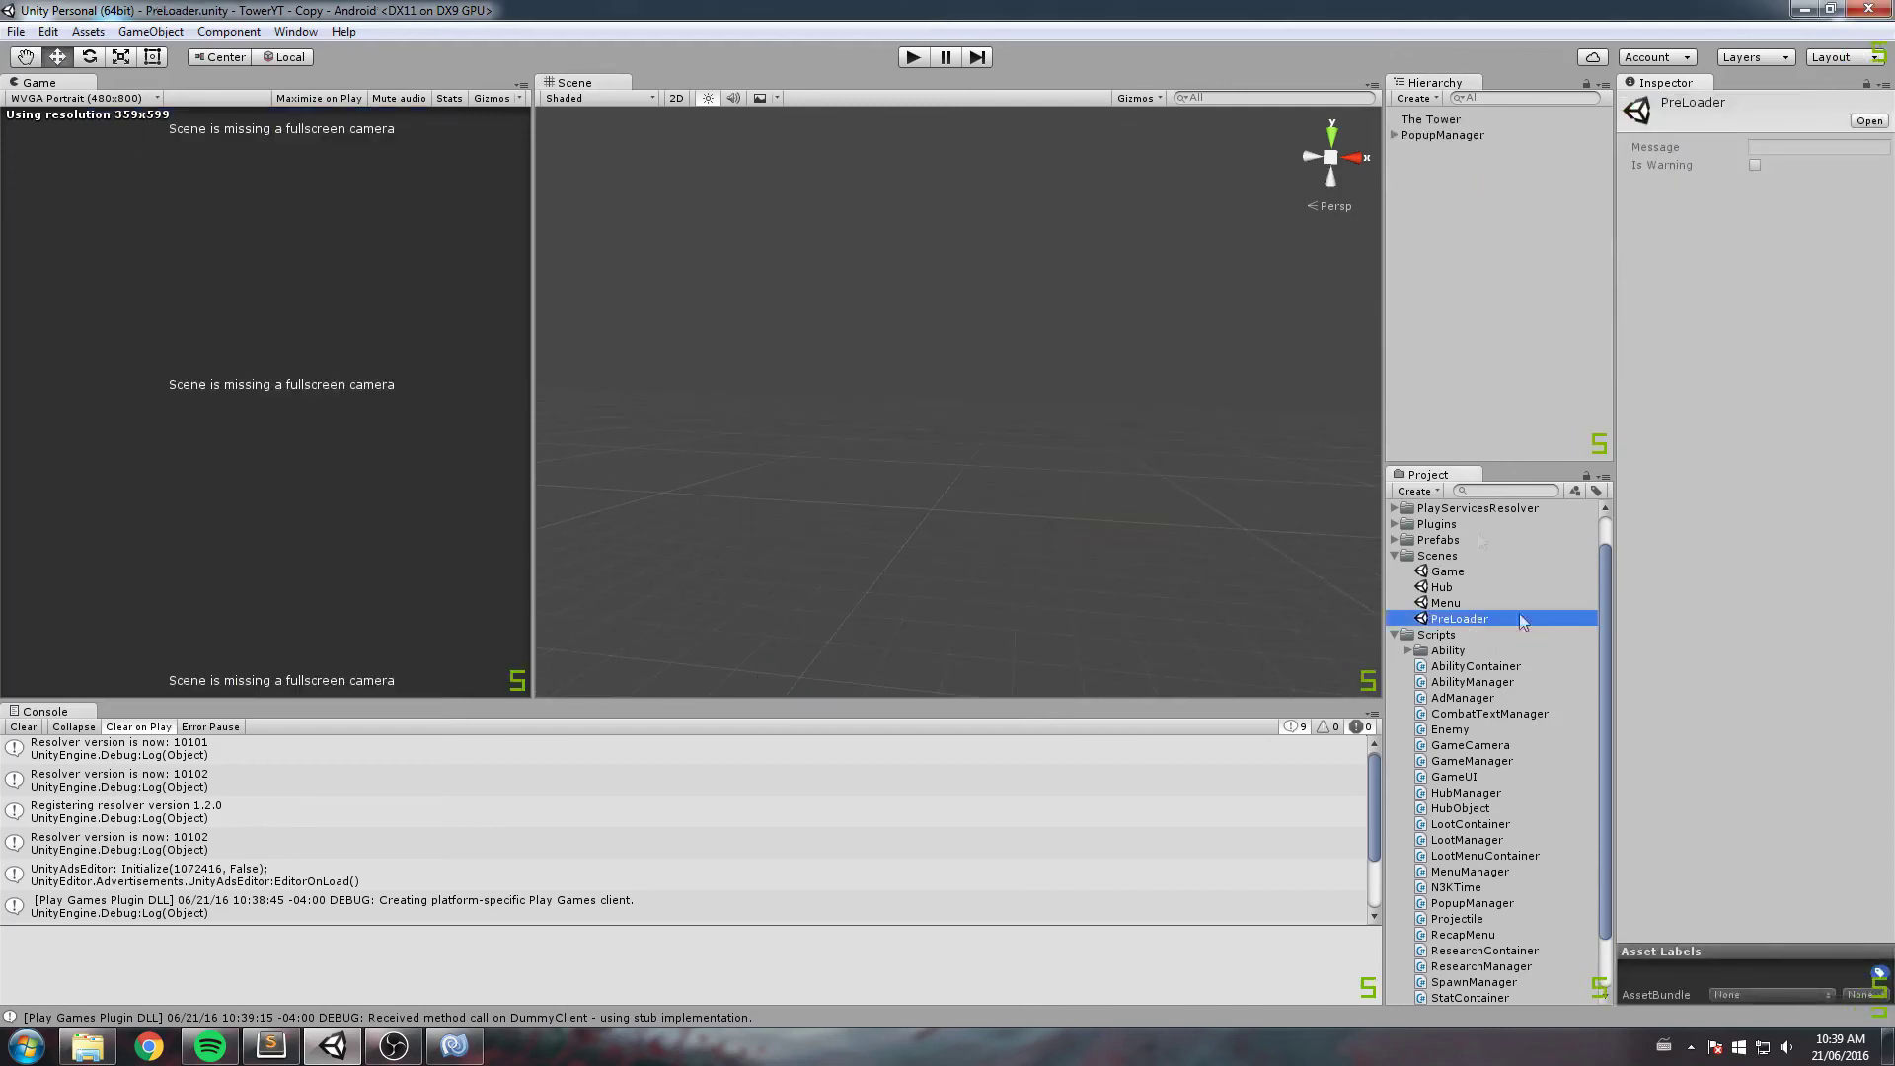
click(910, 60)
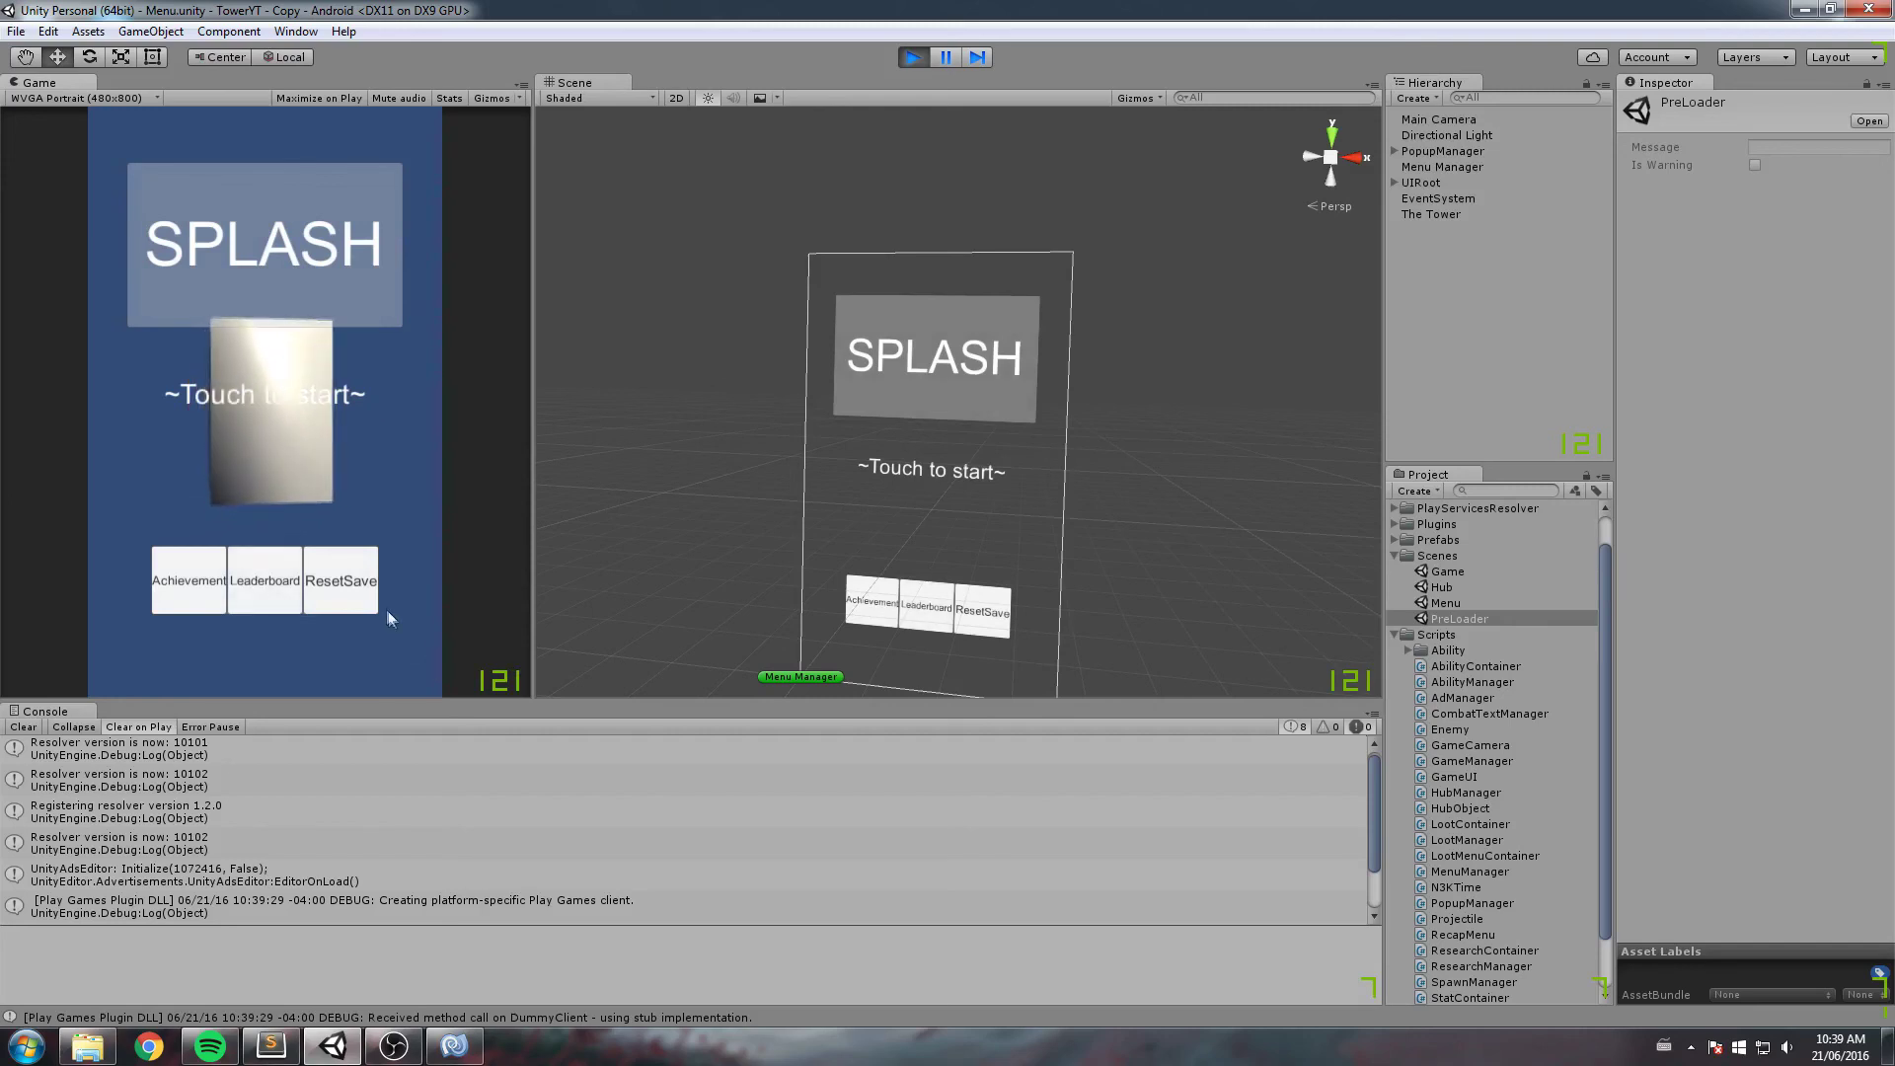
click(340, 584)
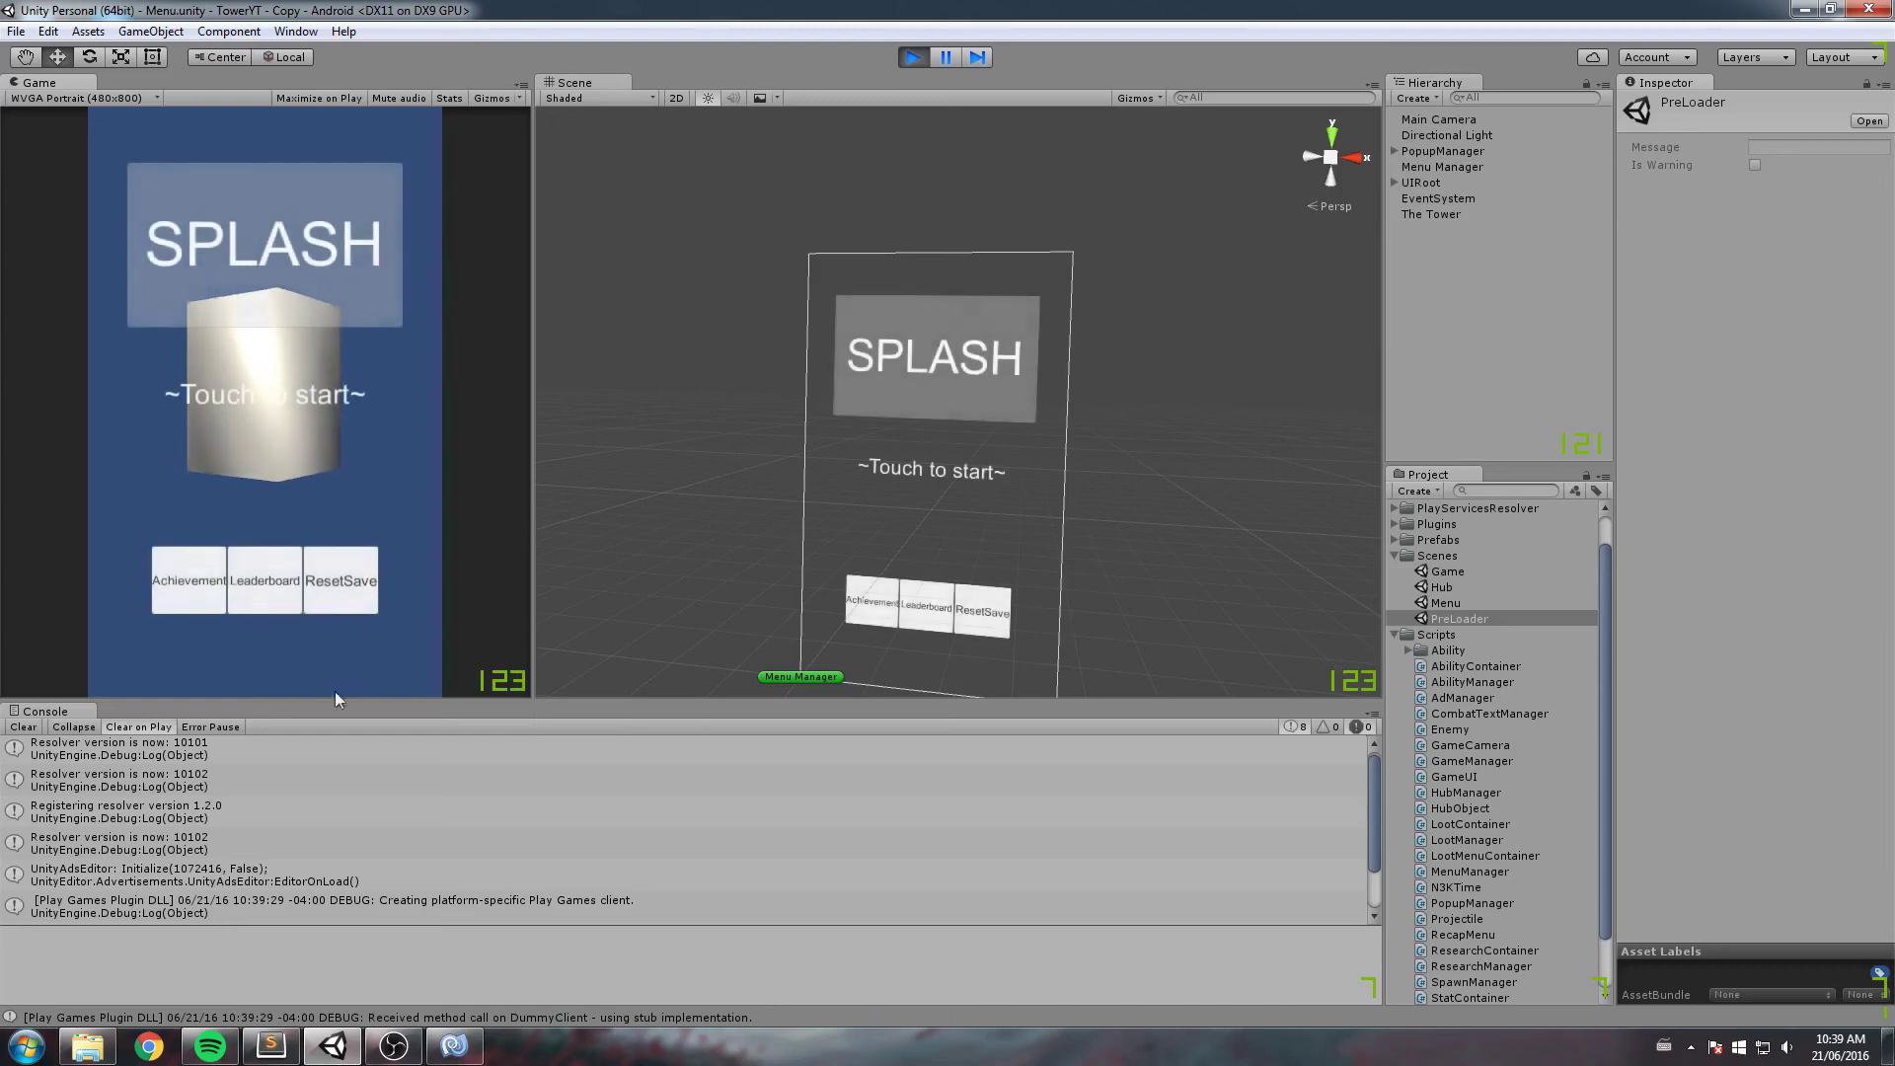
click(264, 578)
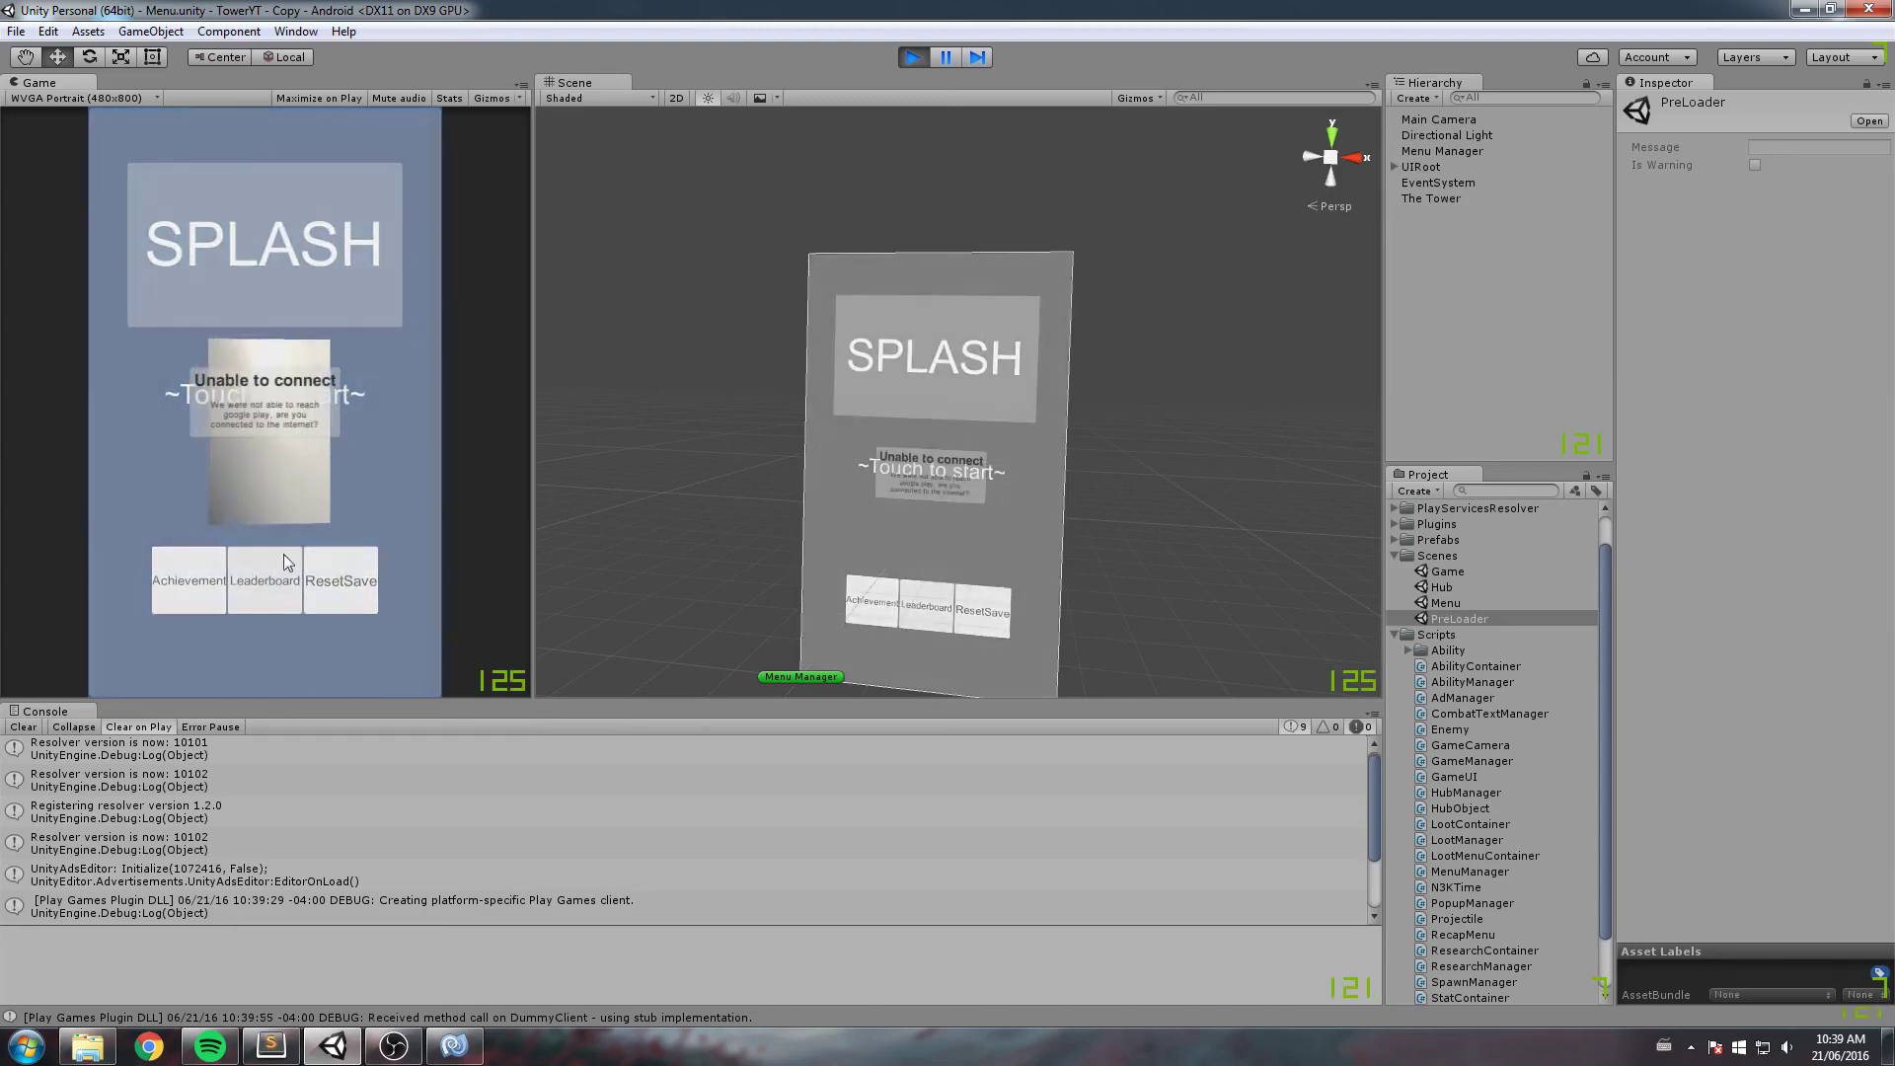
click(263, 446)
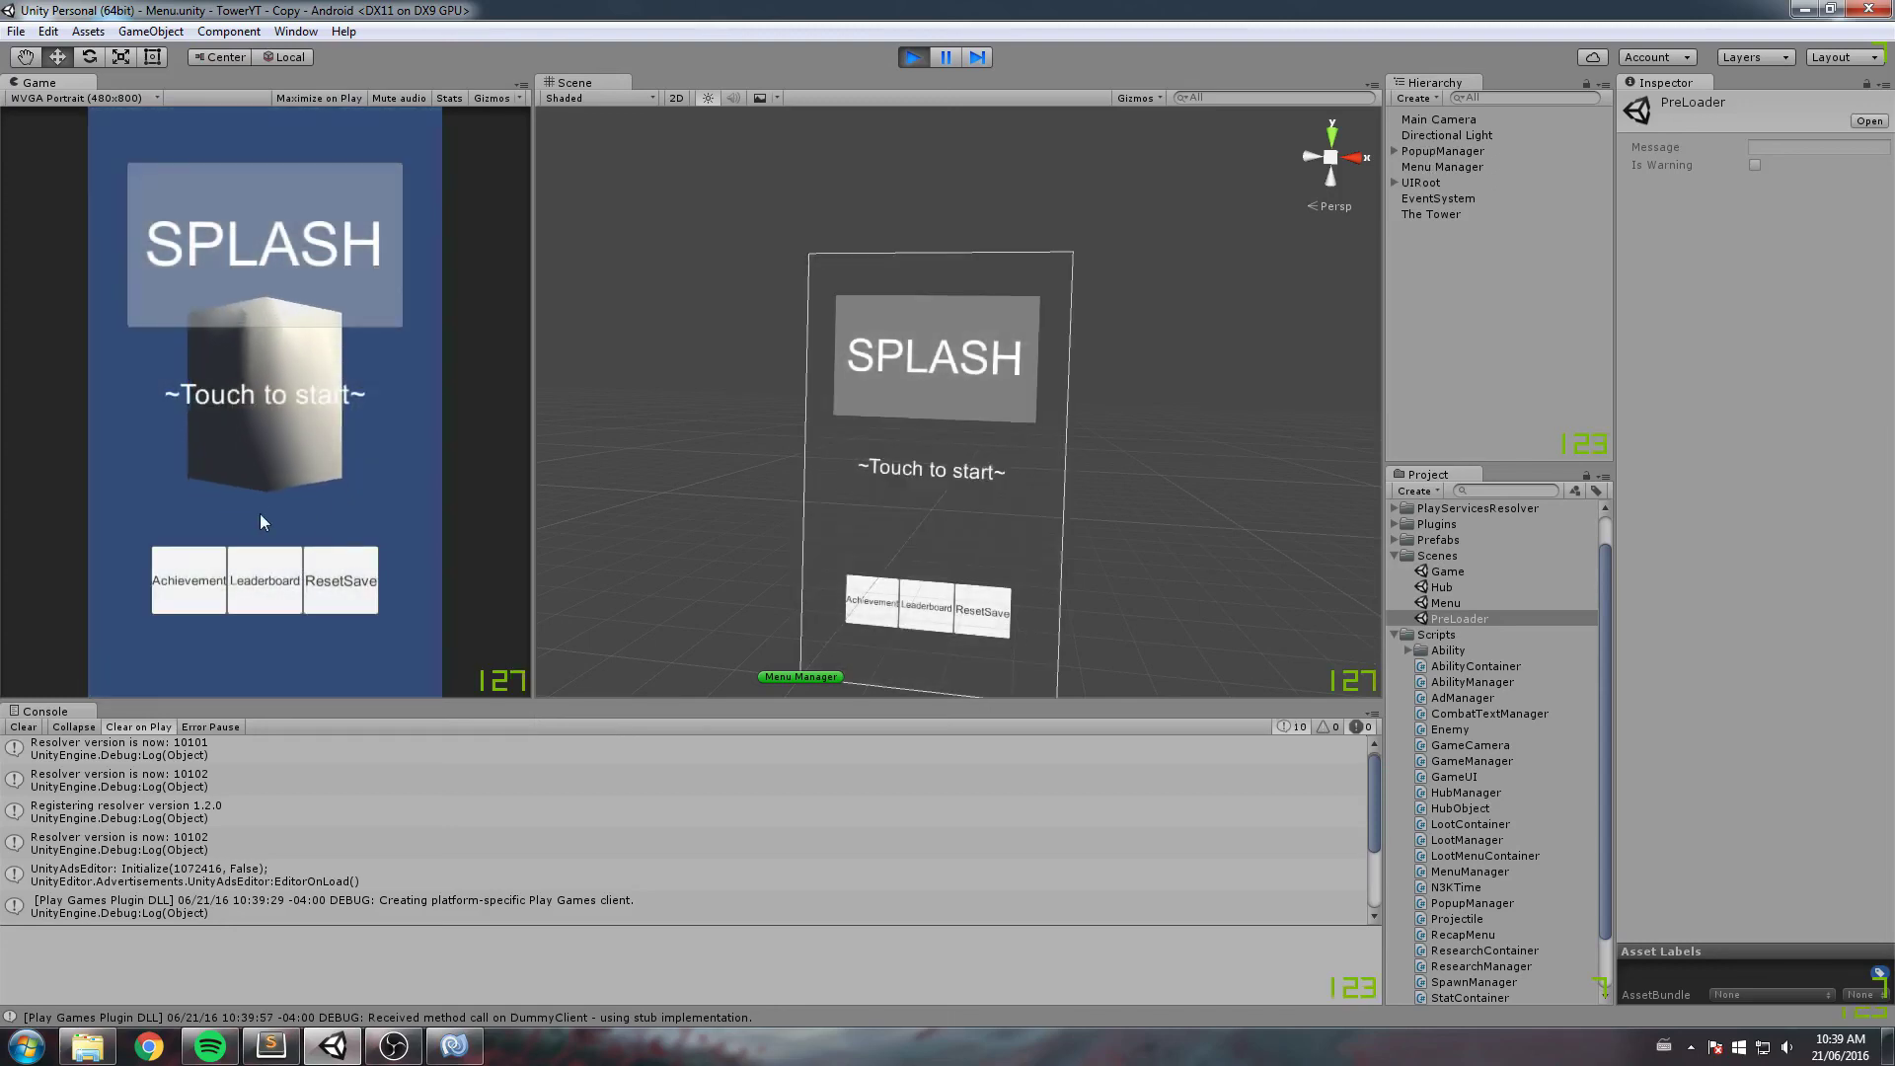